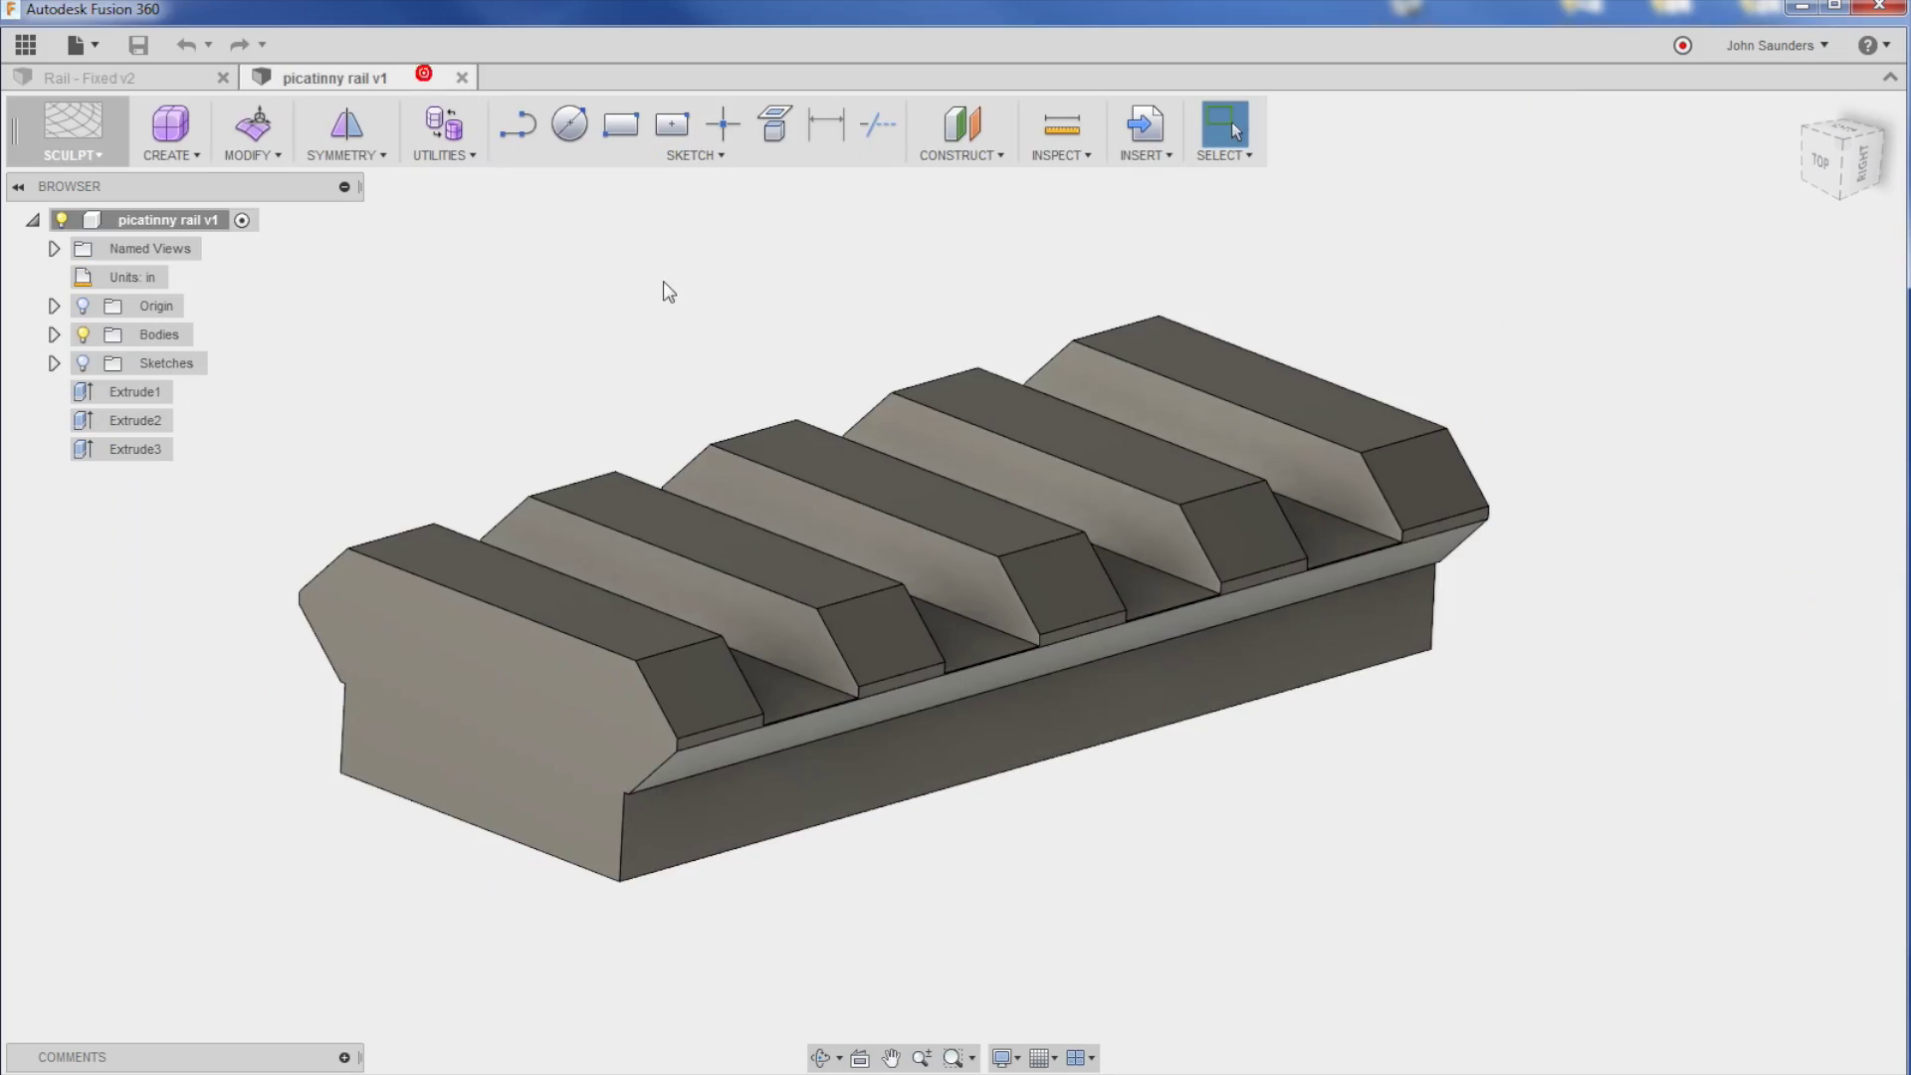
# Step: Orbit the rail model and switch the design to the CAM workspace
pyautogui.keyDown('shift'); pyautogui.moveTo(664, 283); pyautogui.dragTo(659, 301, button='middle'); pyautogui.keyUp('shift')
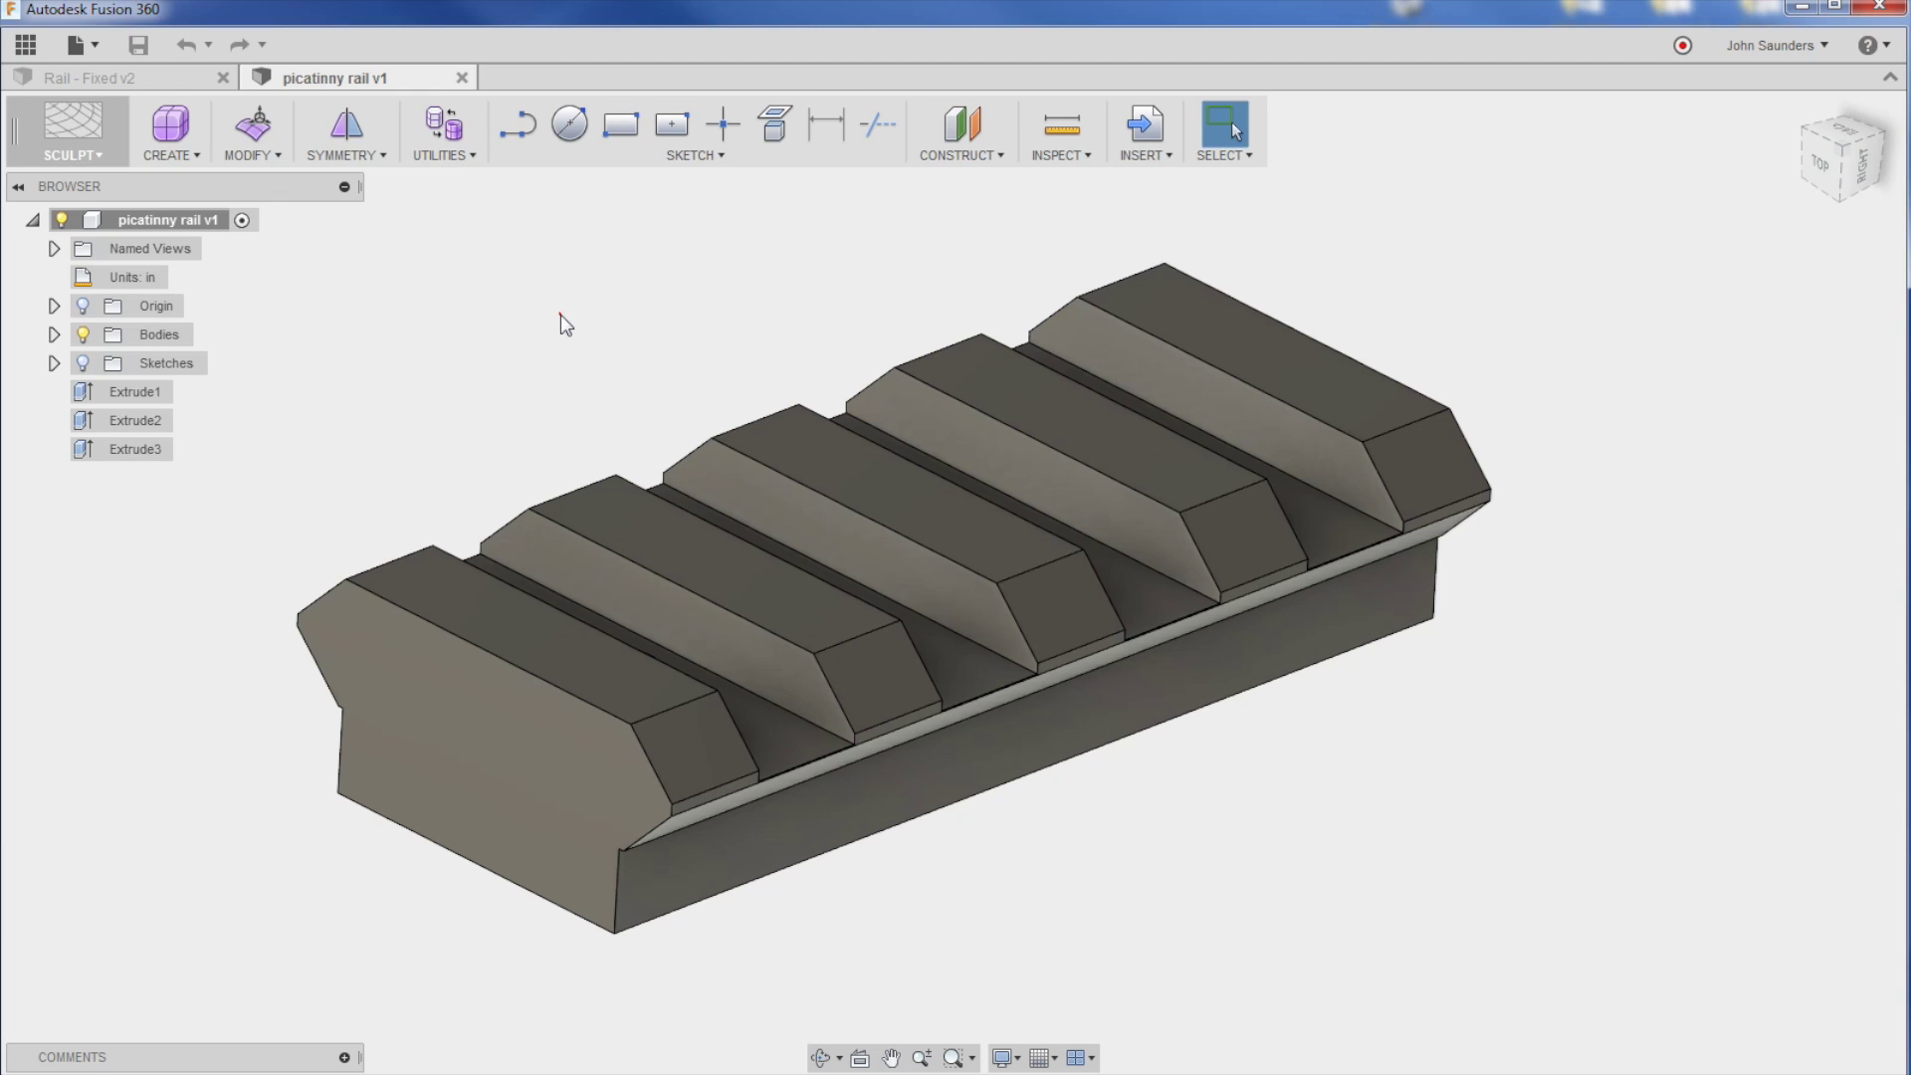
pyautogui.scroll(-1, 560, 316)
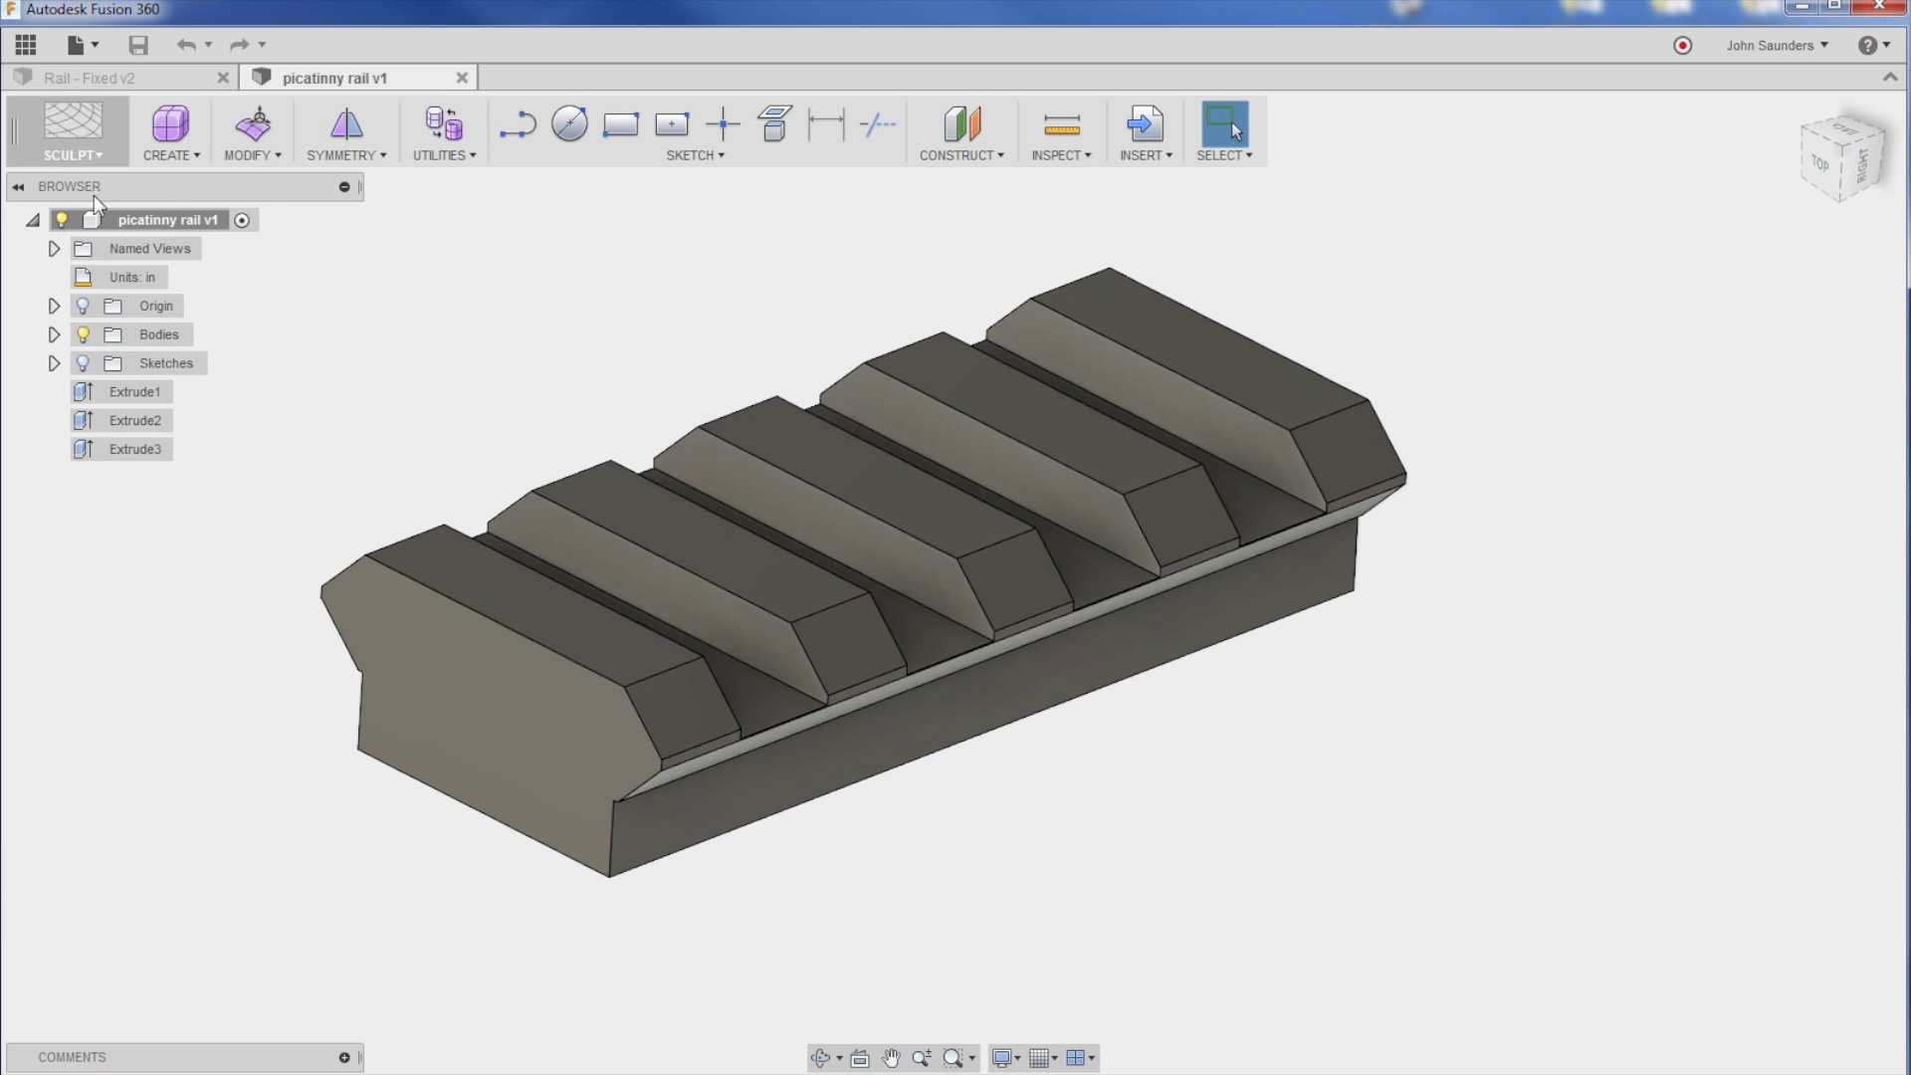
pyautogui.click(73, 134)
pyautogui.click(45, 492)
# Step: Preview the 2D Adaptive1, 2D Contour1 and Adaptive1 toolpaths in turn, then clear the selection
pyautogui.click(152, 422)
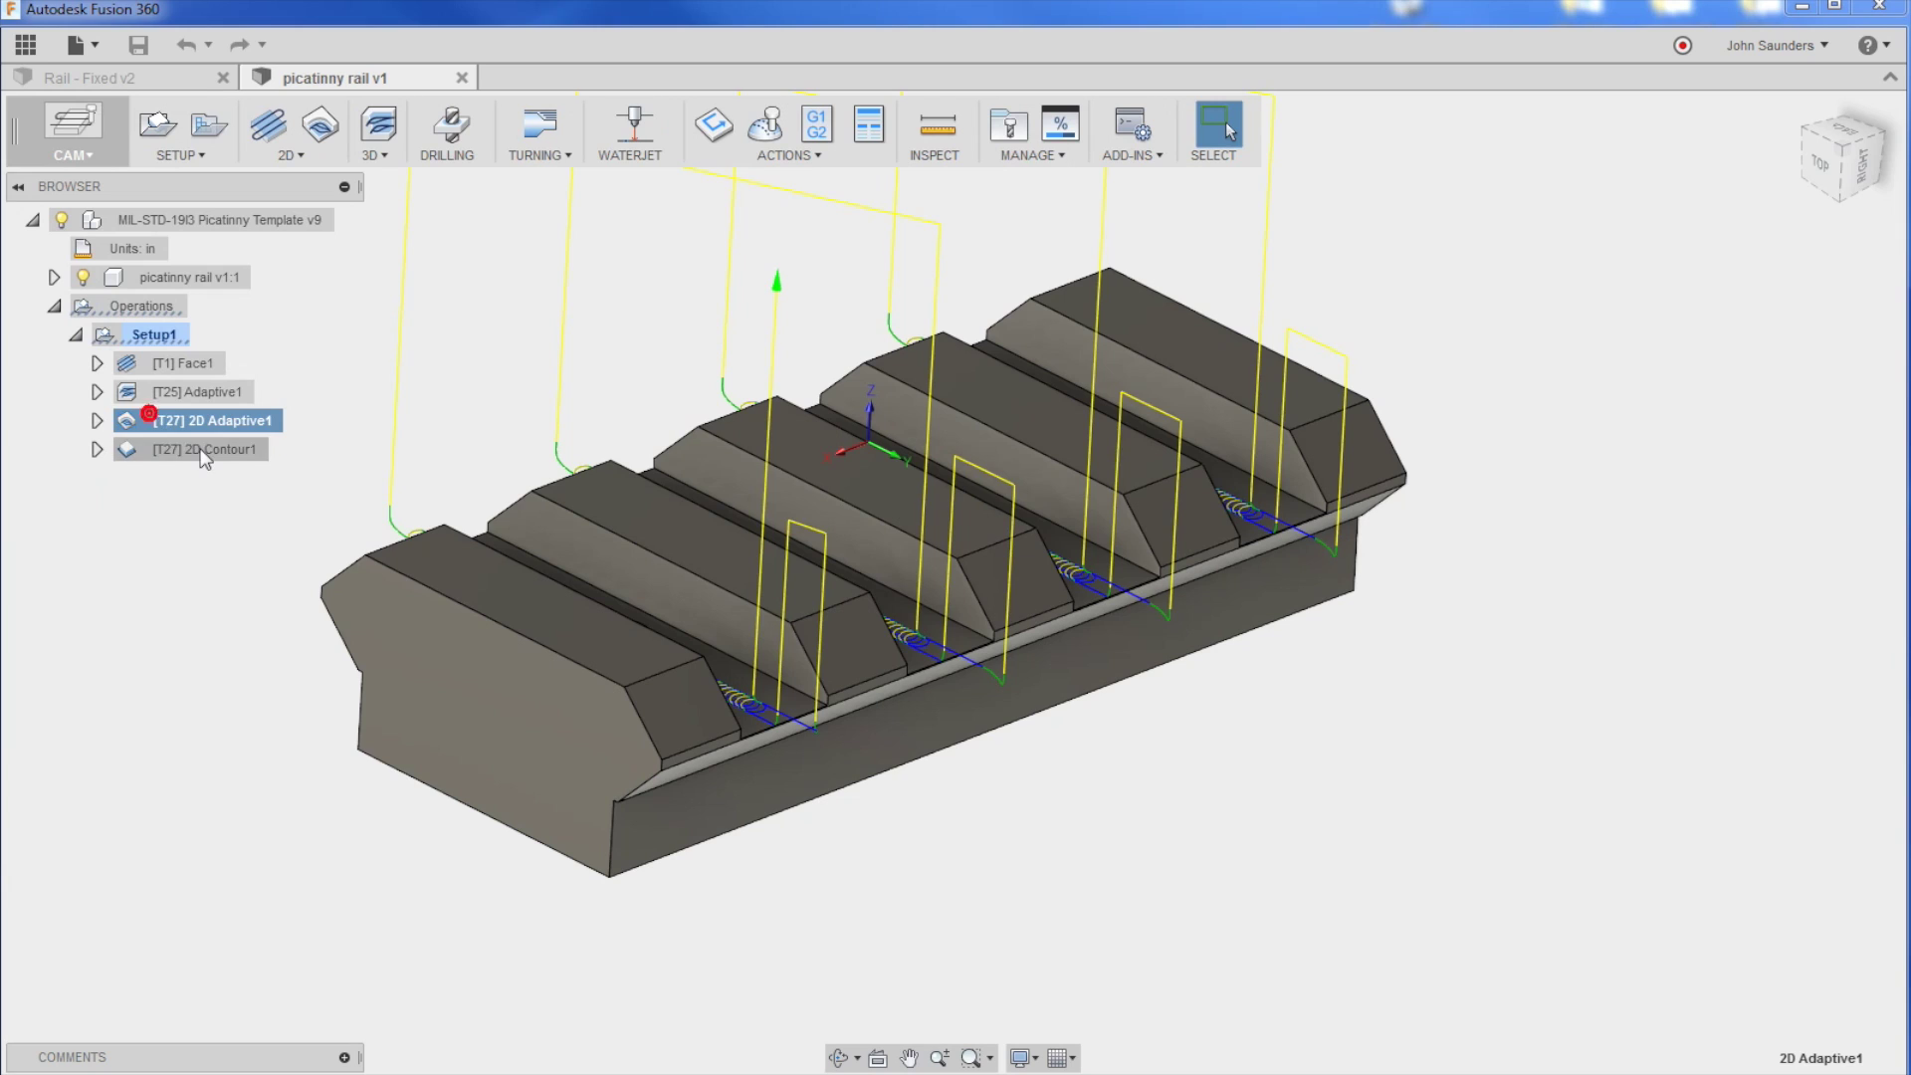
pyautogui.click(199, 448)
pyautogui.click(200, 389)
pyautogui.click(213, 448)
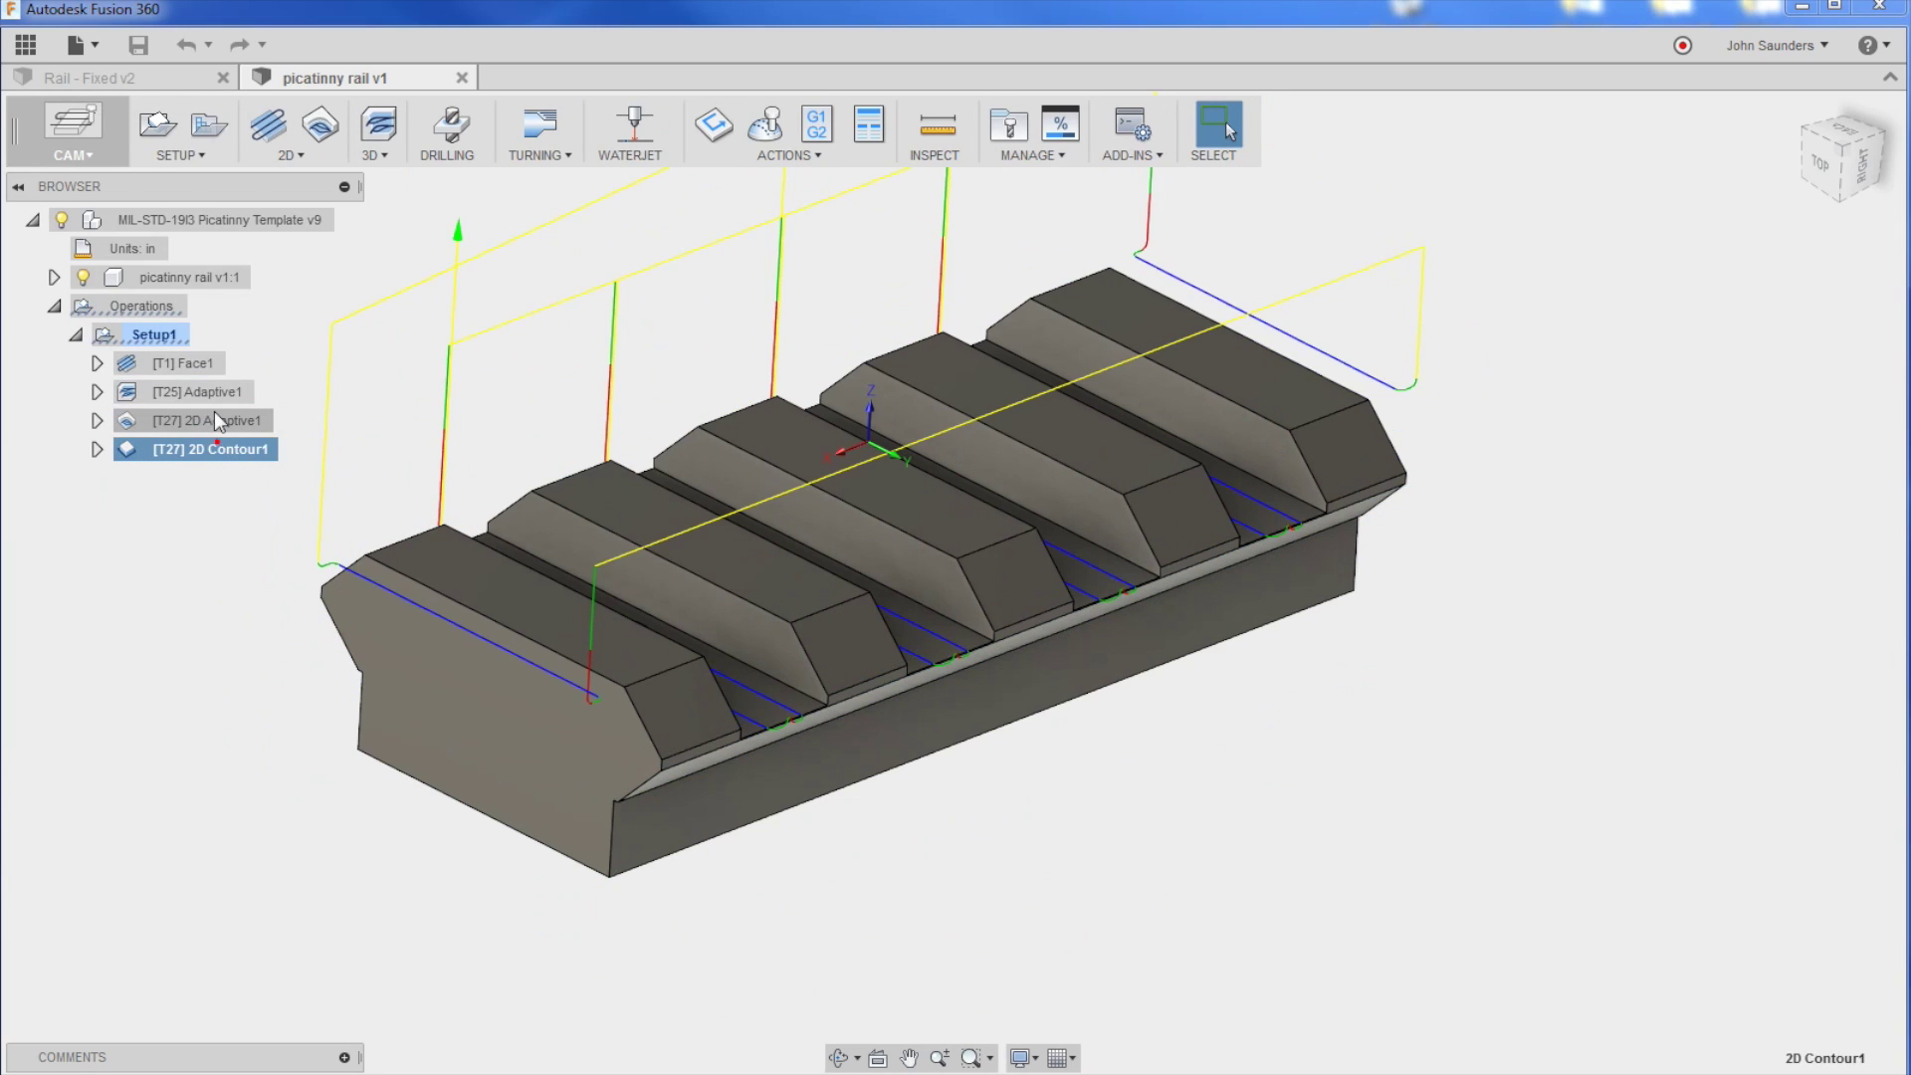
pyautogui.click(213, 418)
pyautogui.click(215, 448)
pyautogui.click(190, 398)
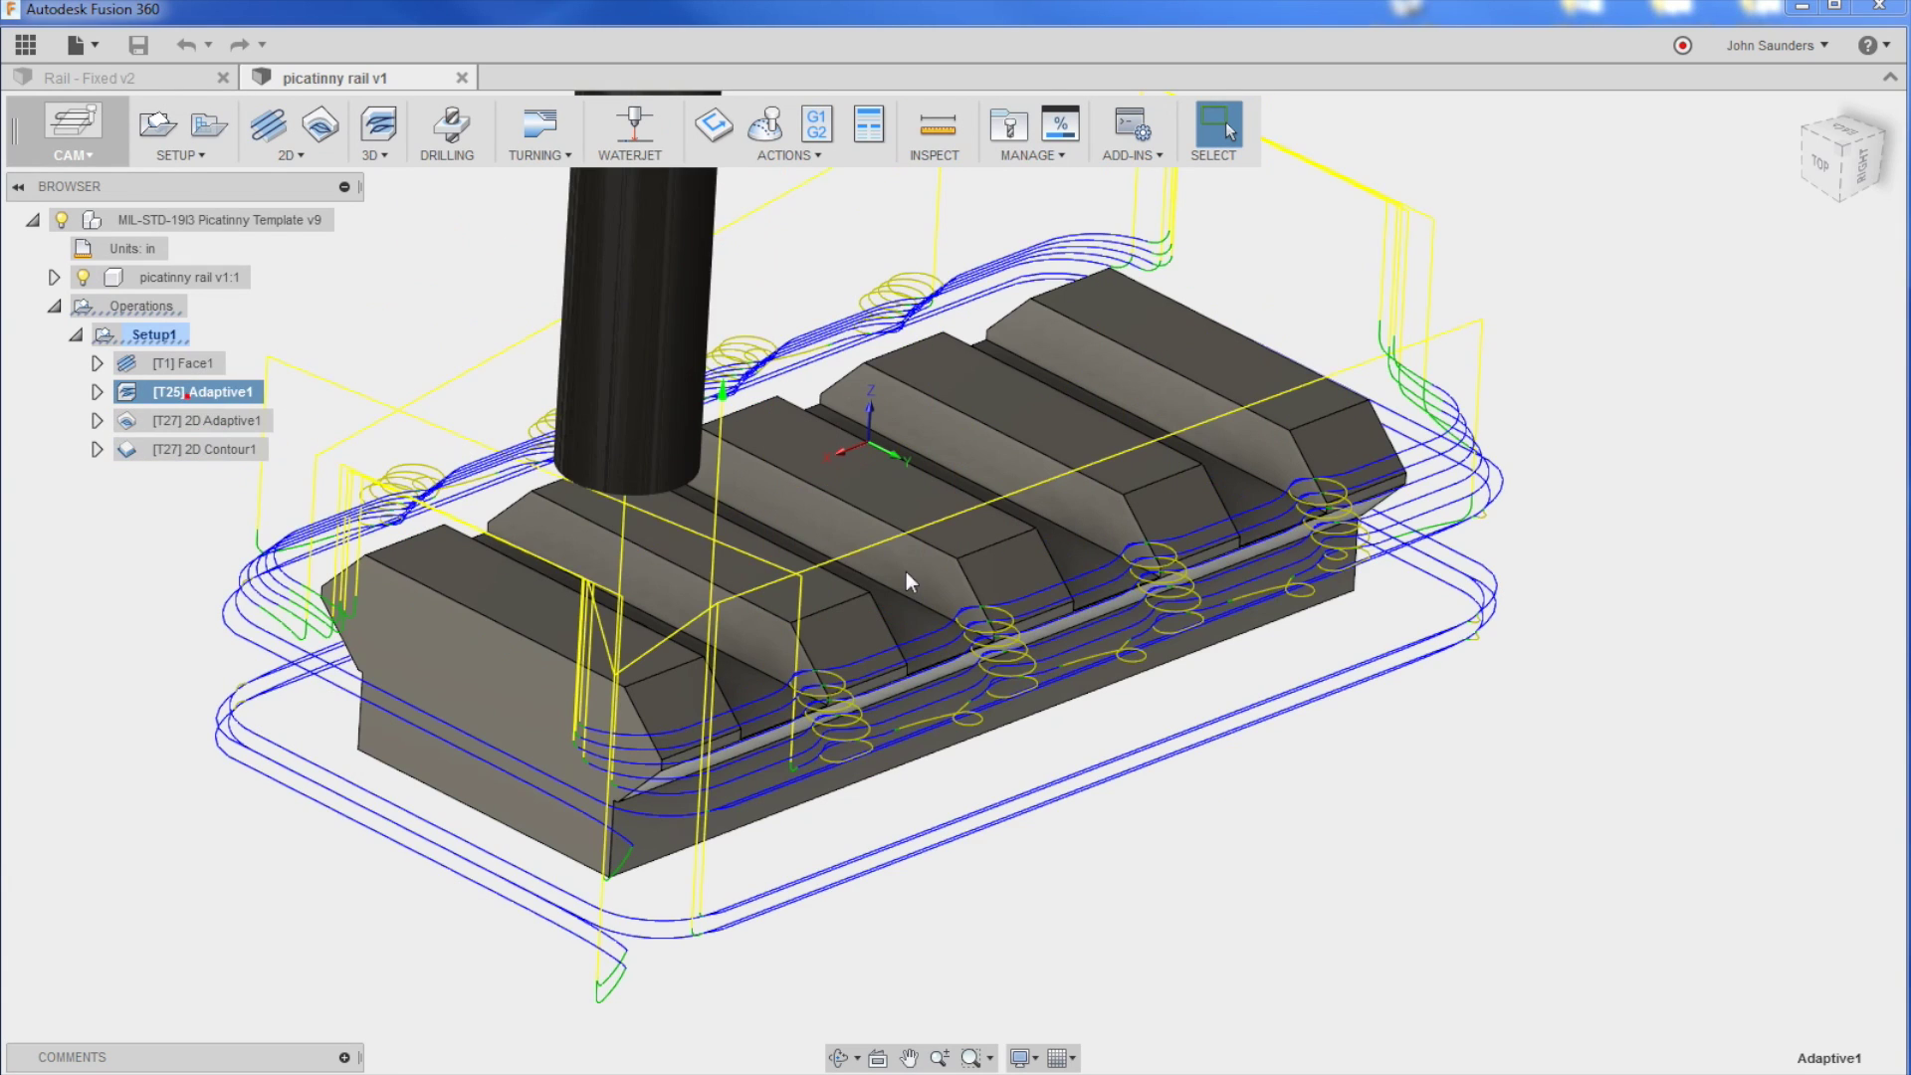
pyautogui.keyDown('shift'); pyautogui.moveTo(906, 572); pyautogui.dragTo(1166, 520, button='middle'); pyautogui.keyUp('shift')
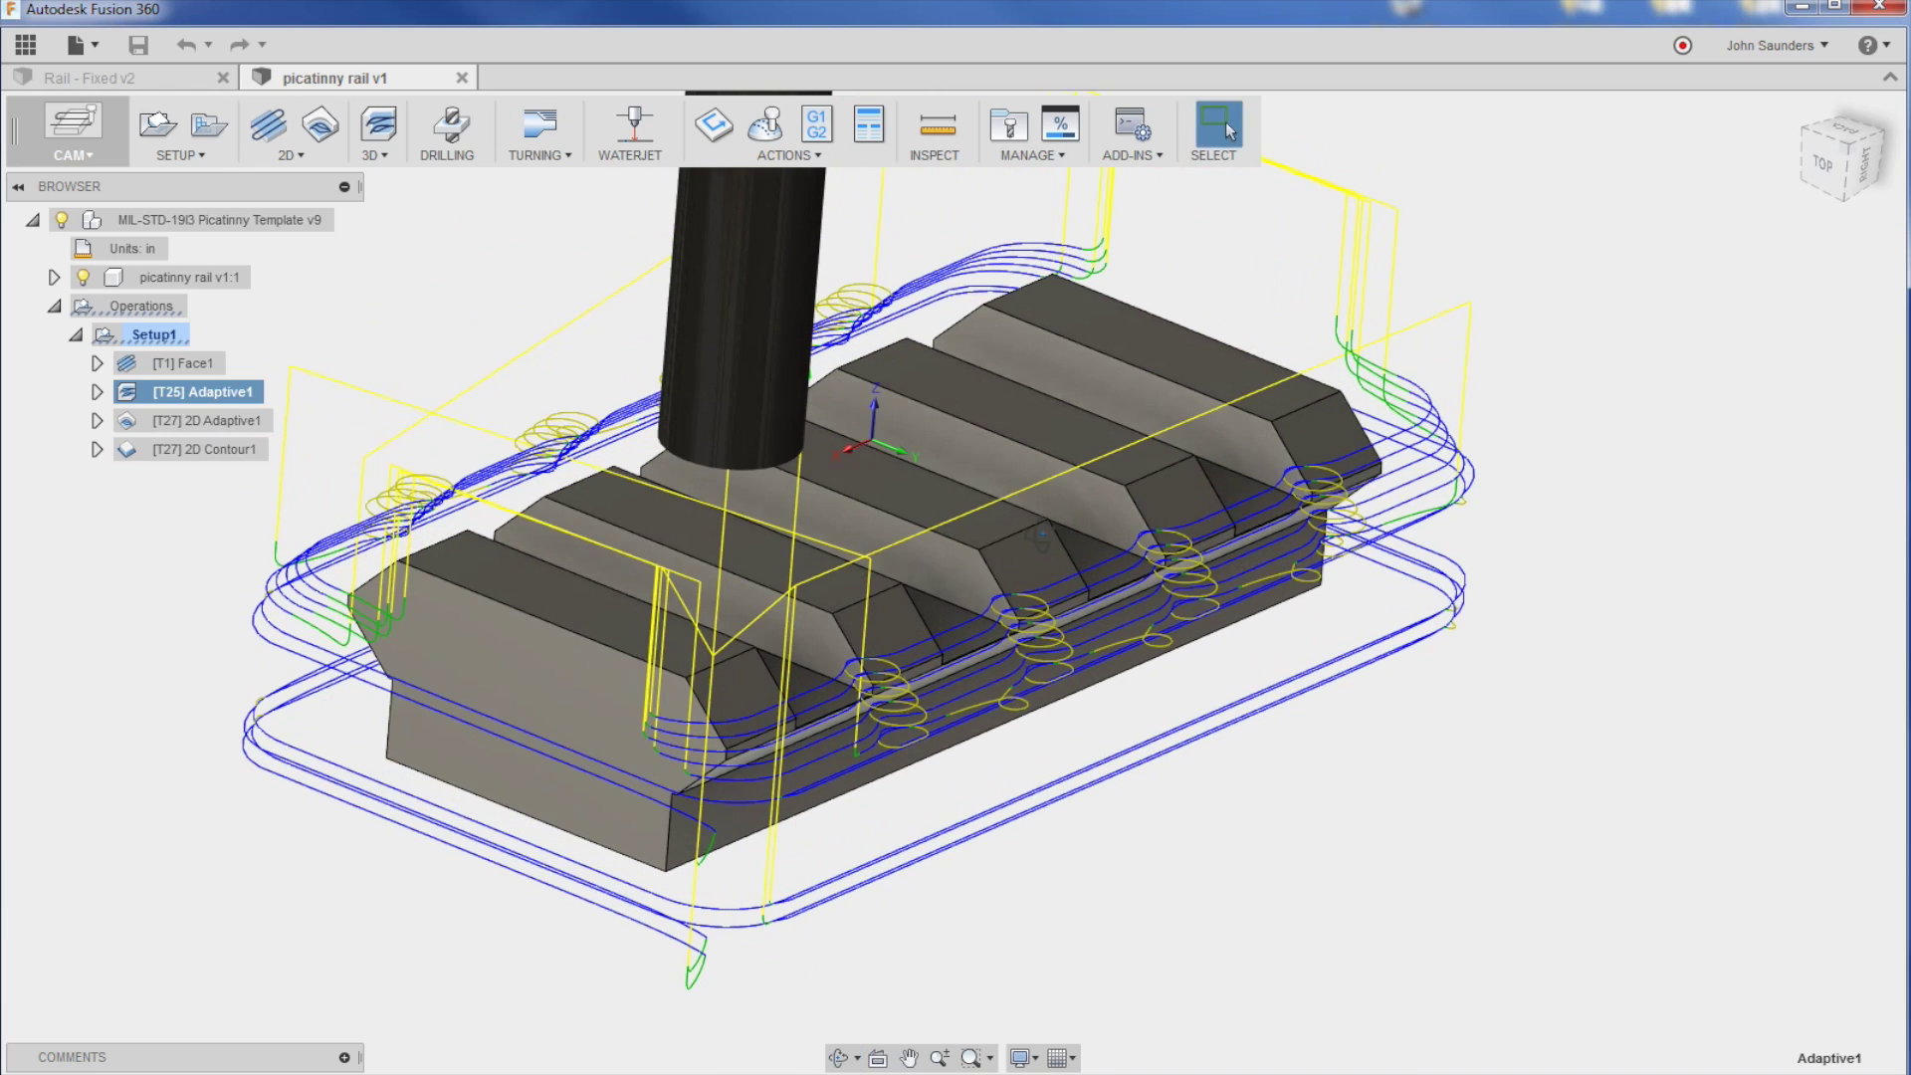
pyautogui.scroll(-3, 689, 462)
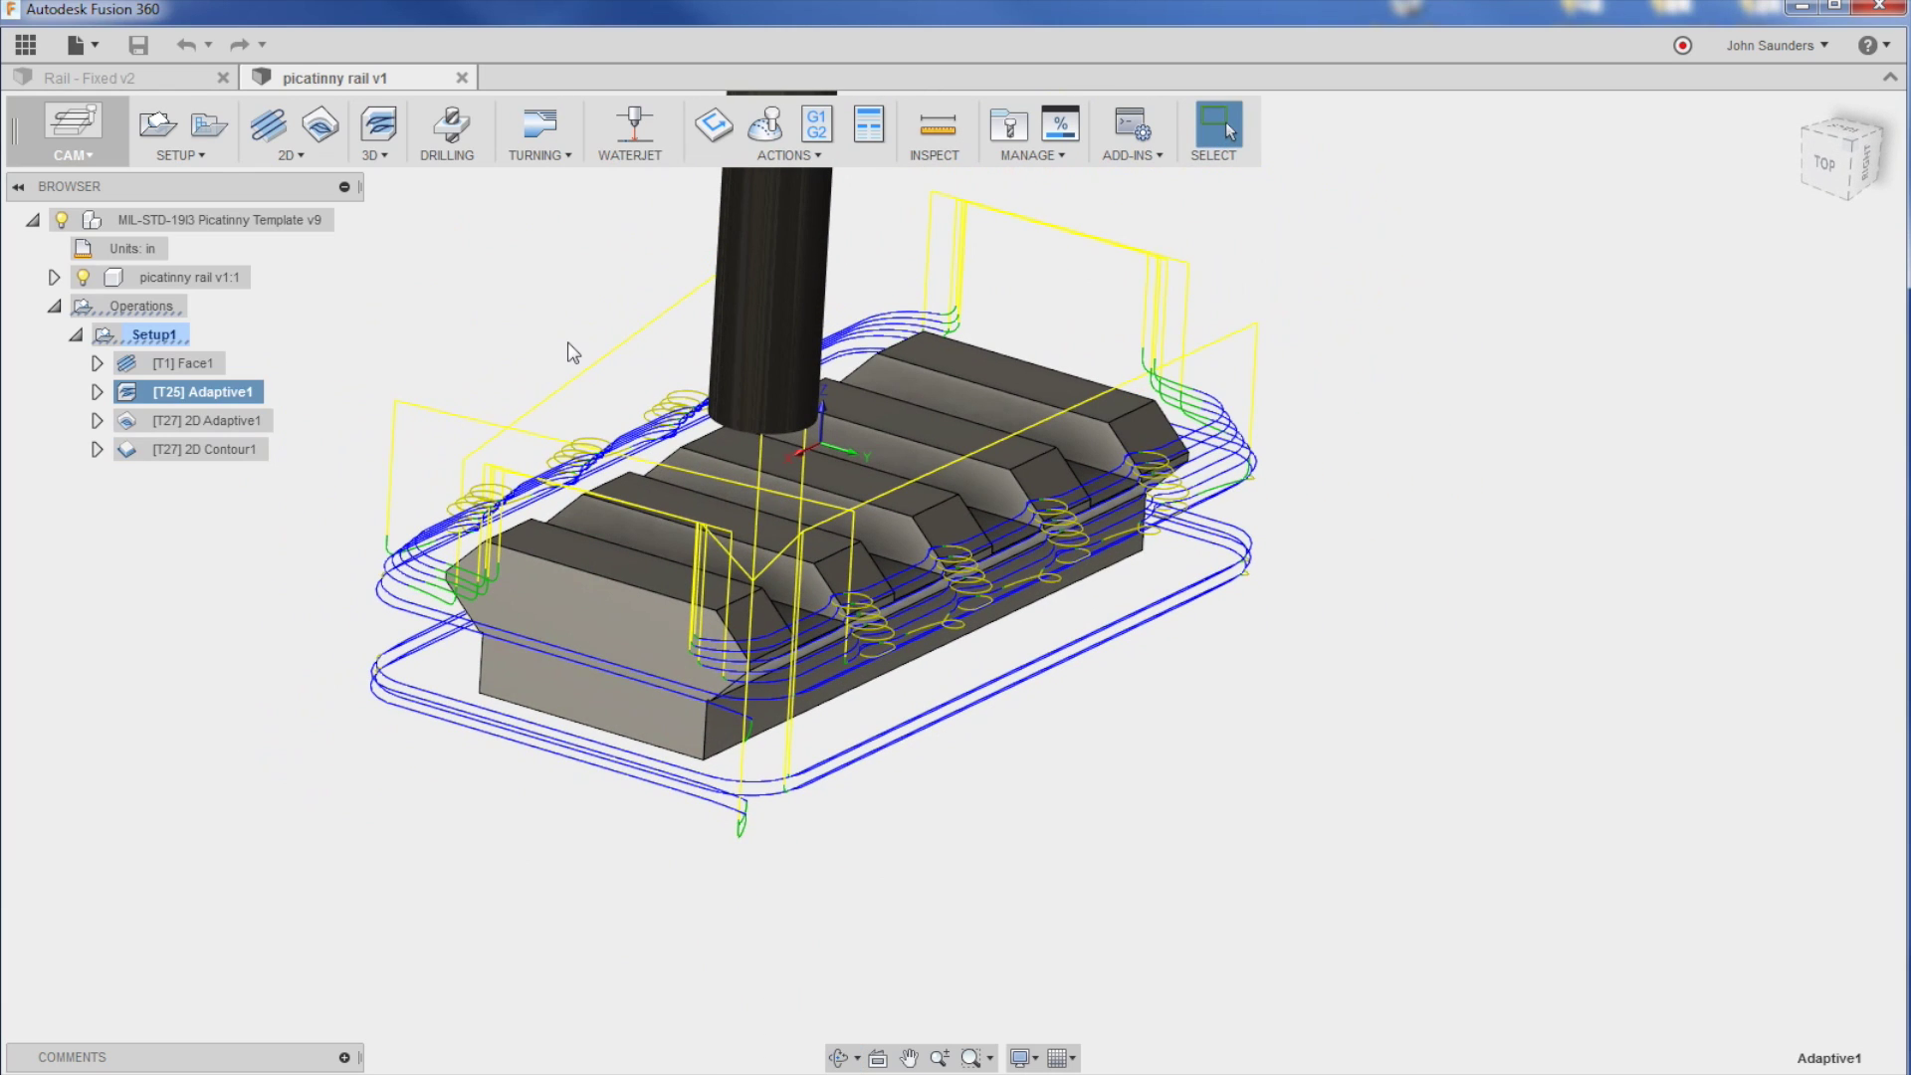
pyautogui.click(567, 344)
# Step: Return to the Model workspace and create a component from the rail's Body1
pyautogui.click(90, 149)
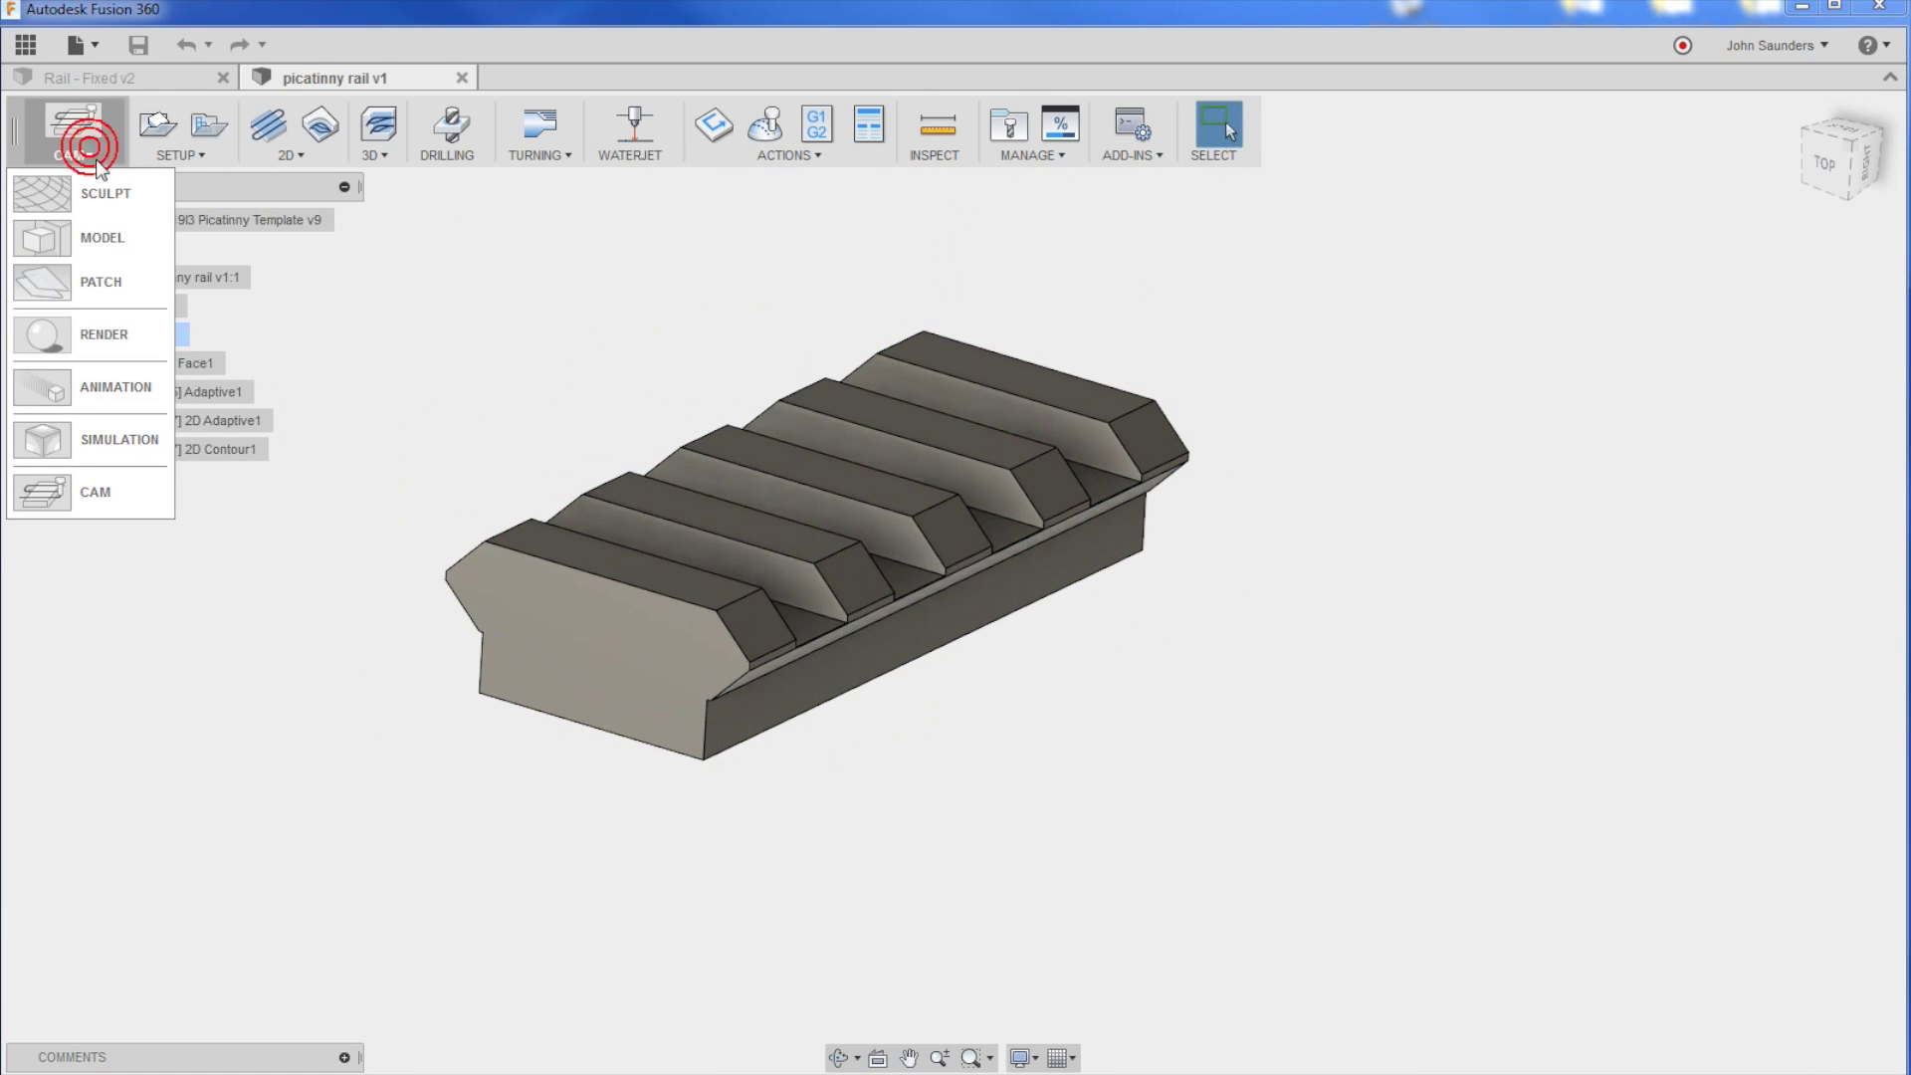
pyautogui.click(94, 243)
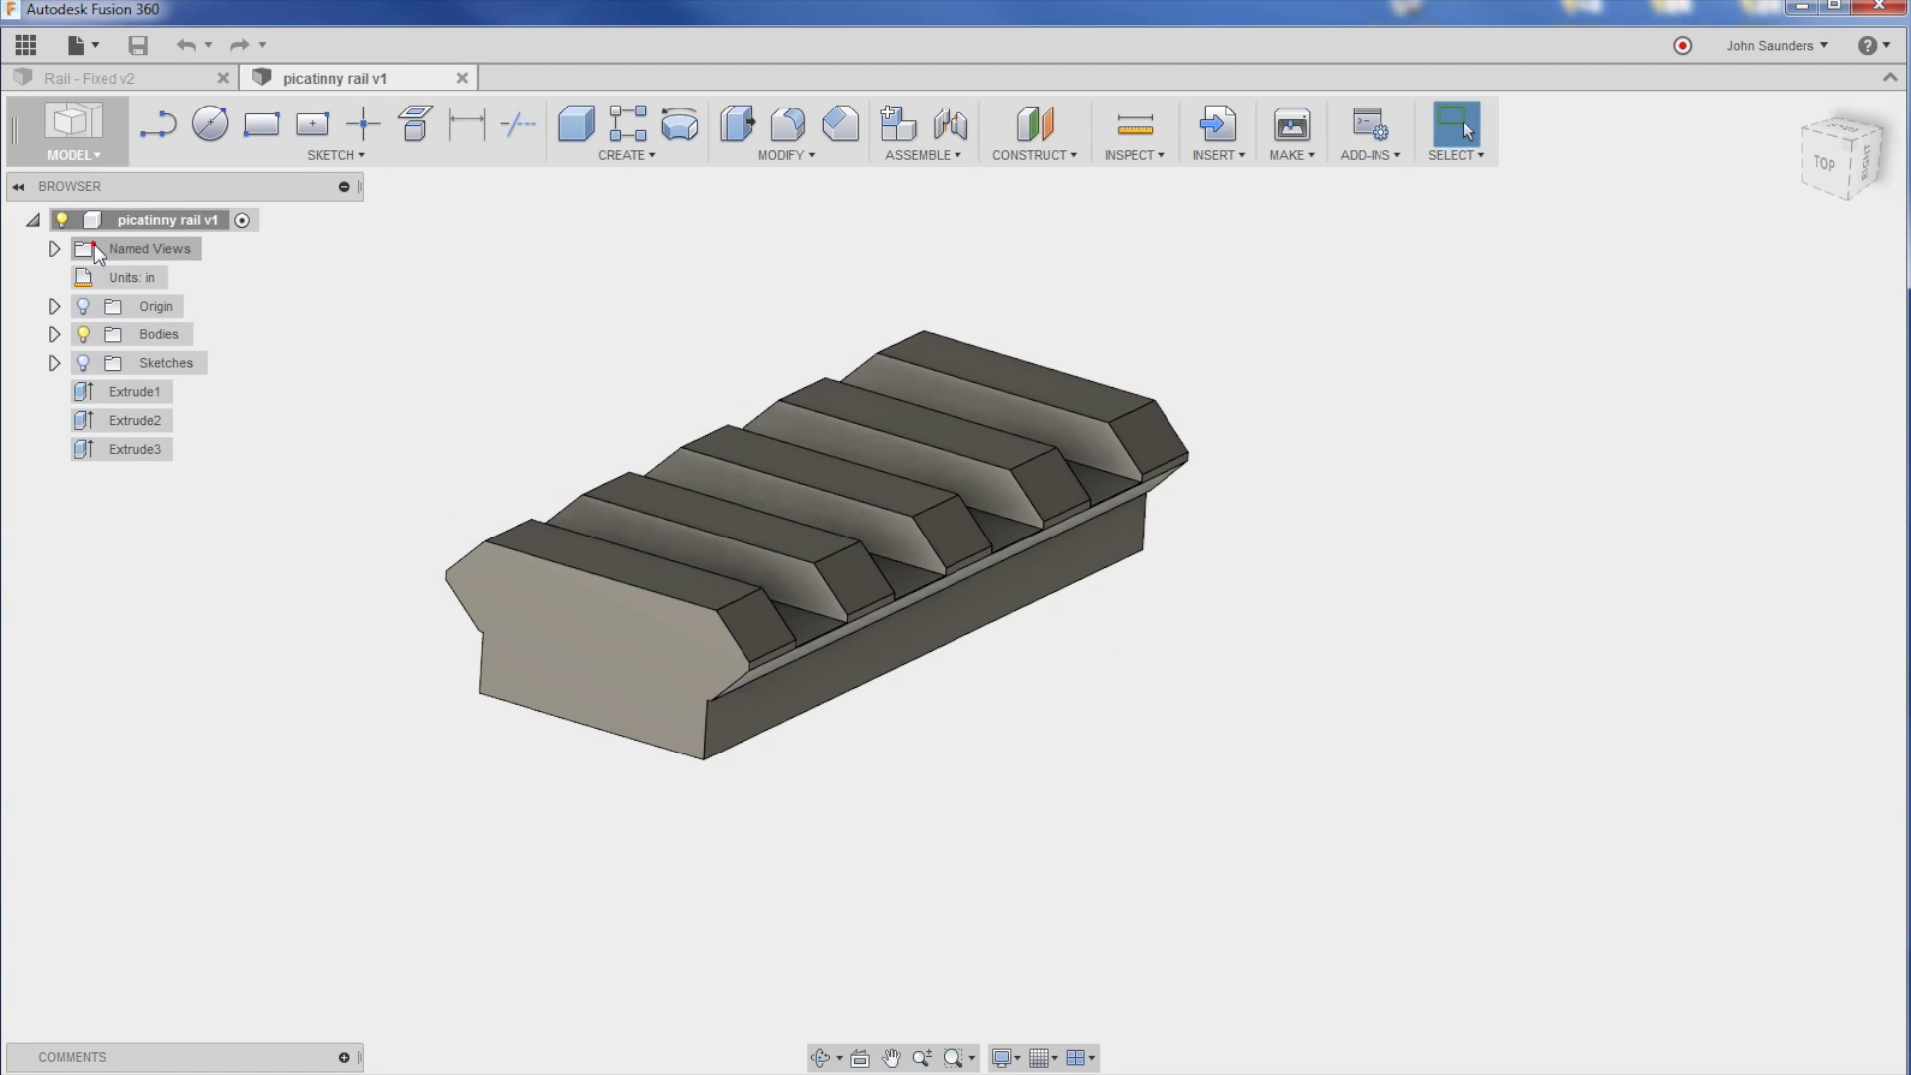
pyautogui.keyDown('shift'); pyautogui.moveTo(165, 354); pyautogui.dragTo(440, 394, button='middle'); pyautogui.keyUp('shift')
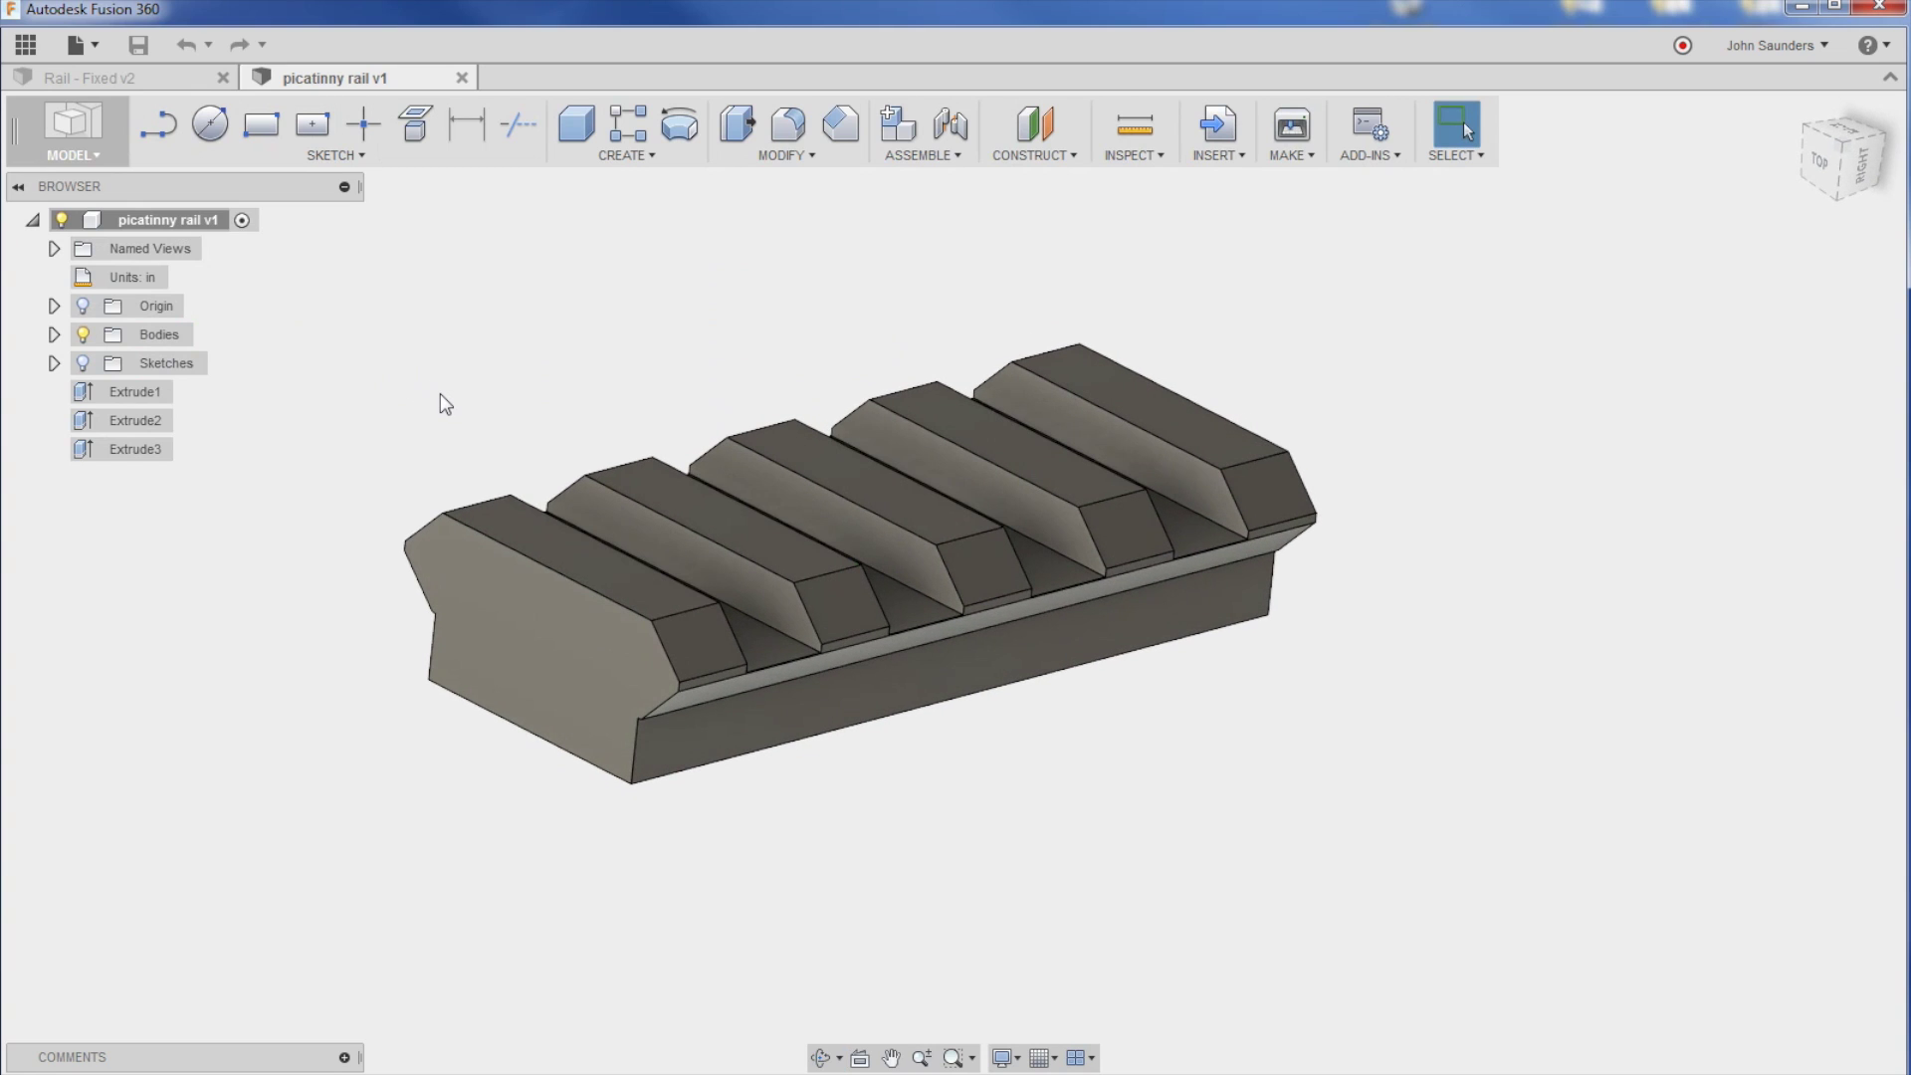
pyautogui.click(55, 336)
pyautogui.click(175, 361)
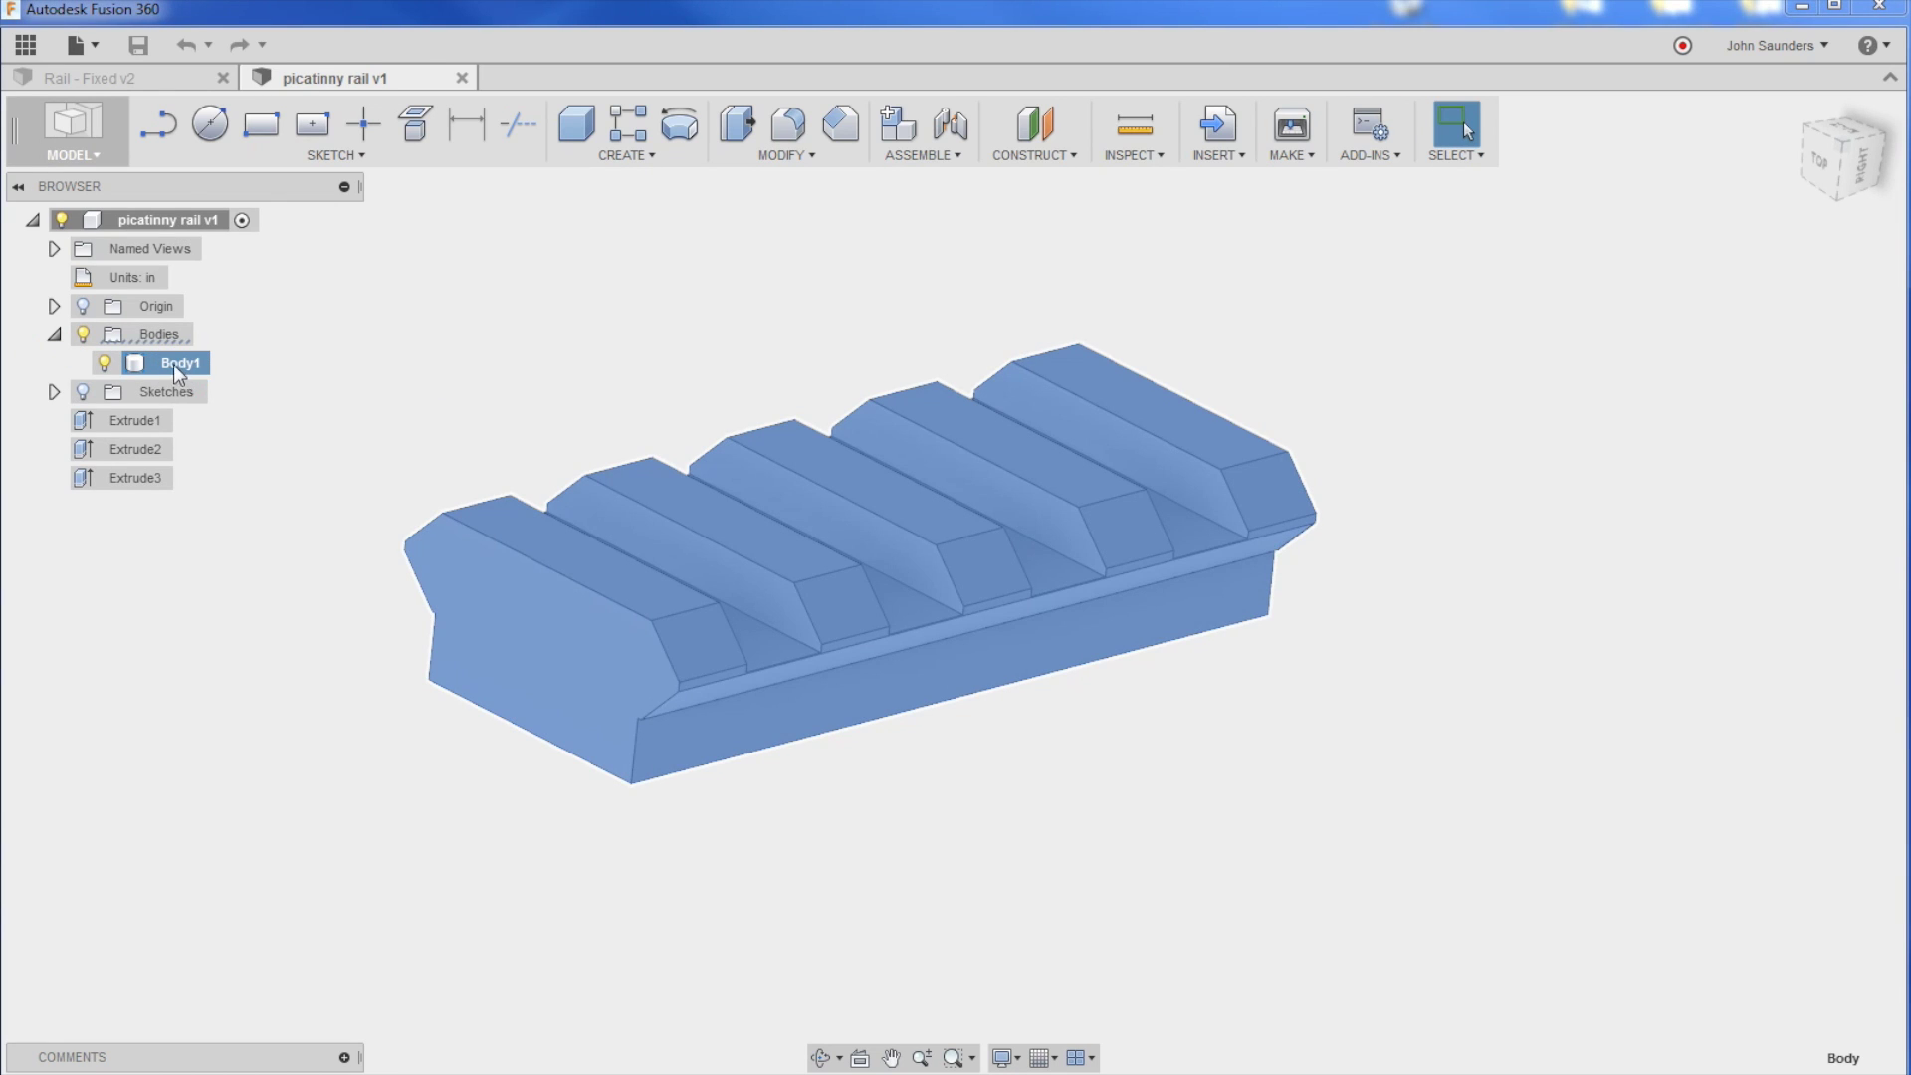
pyautogui.rightClick(175, 371)
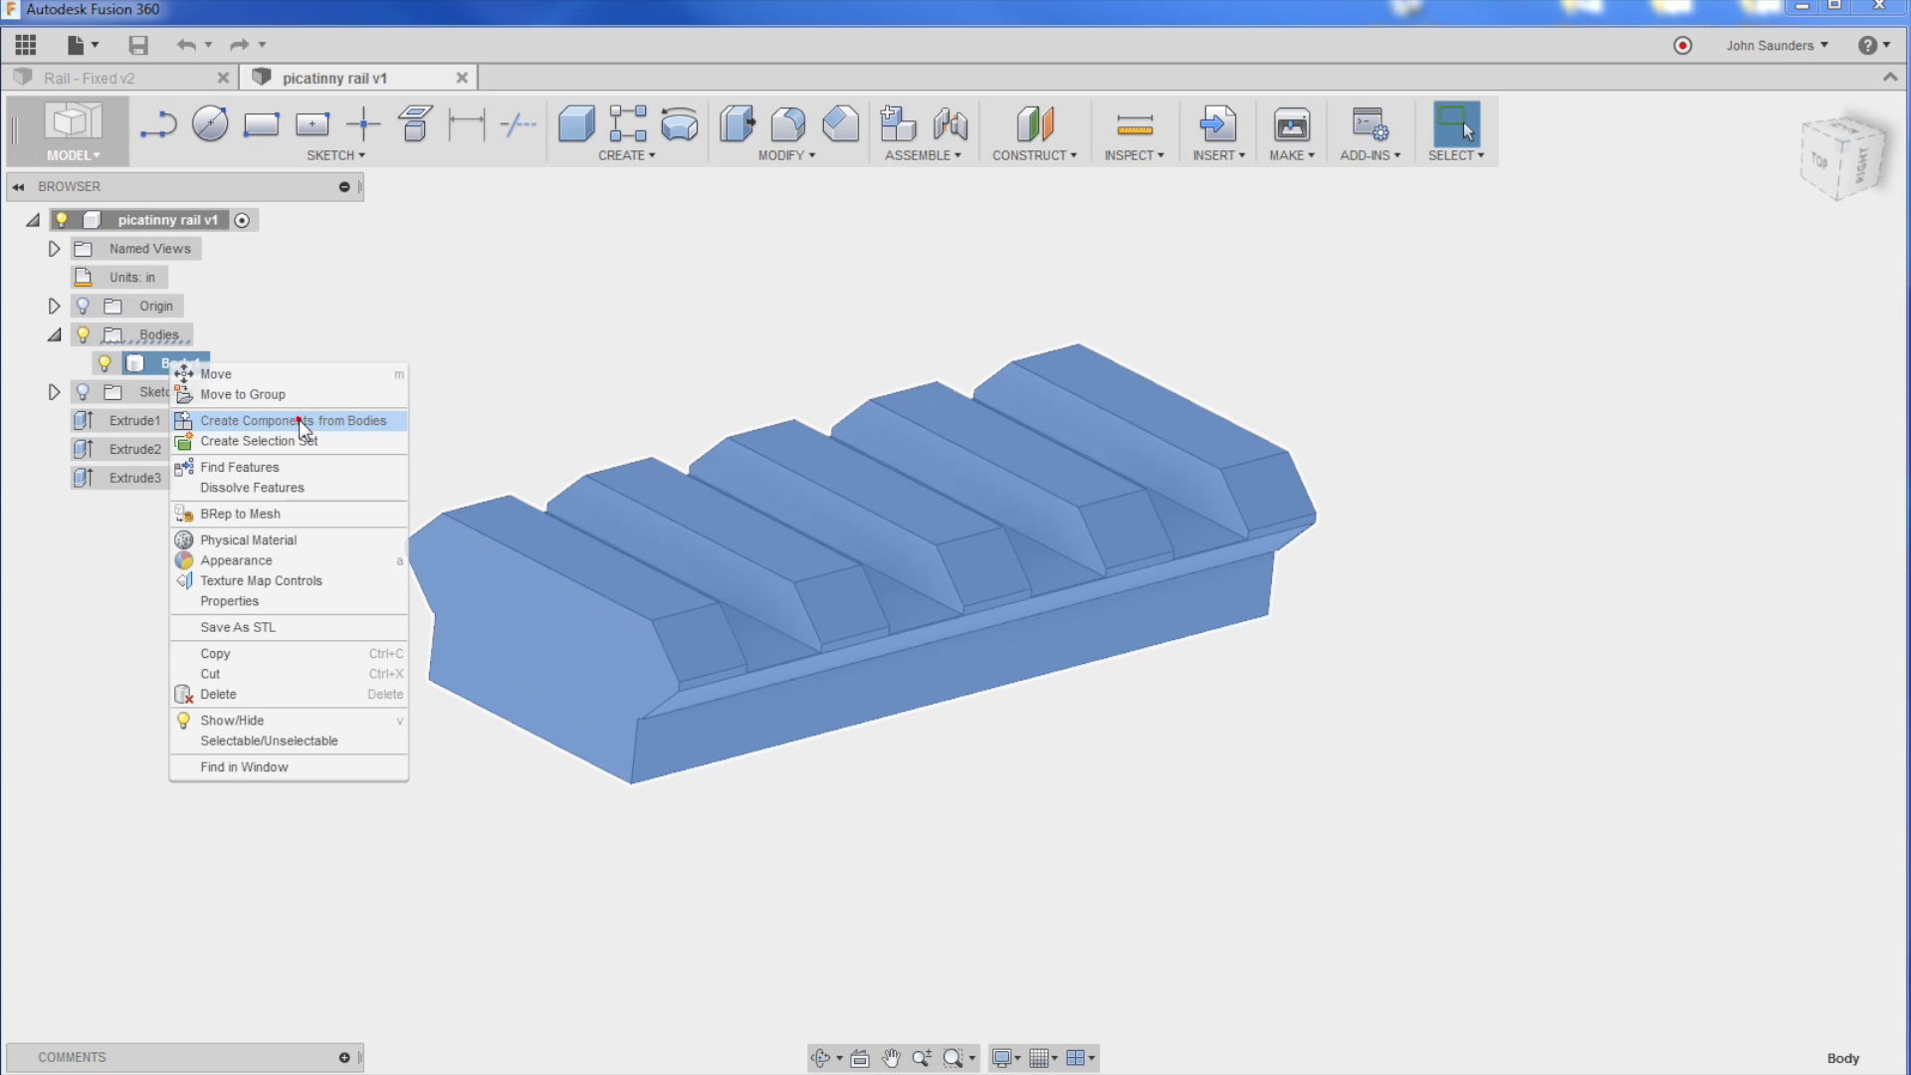
pyautogui.click(298, 421)
# Step: Rename the new component to 'Rail' and expand it to check its bodies
pyautogui.click(182, 370)
pyautogui.doubleClick(183, 370)
pyautogui.write('Rail')
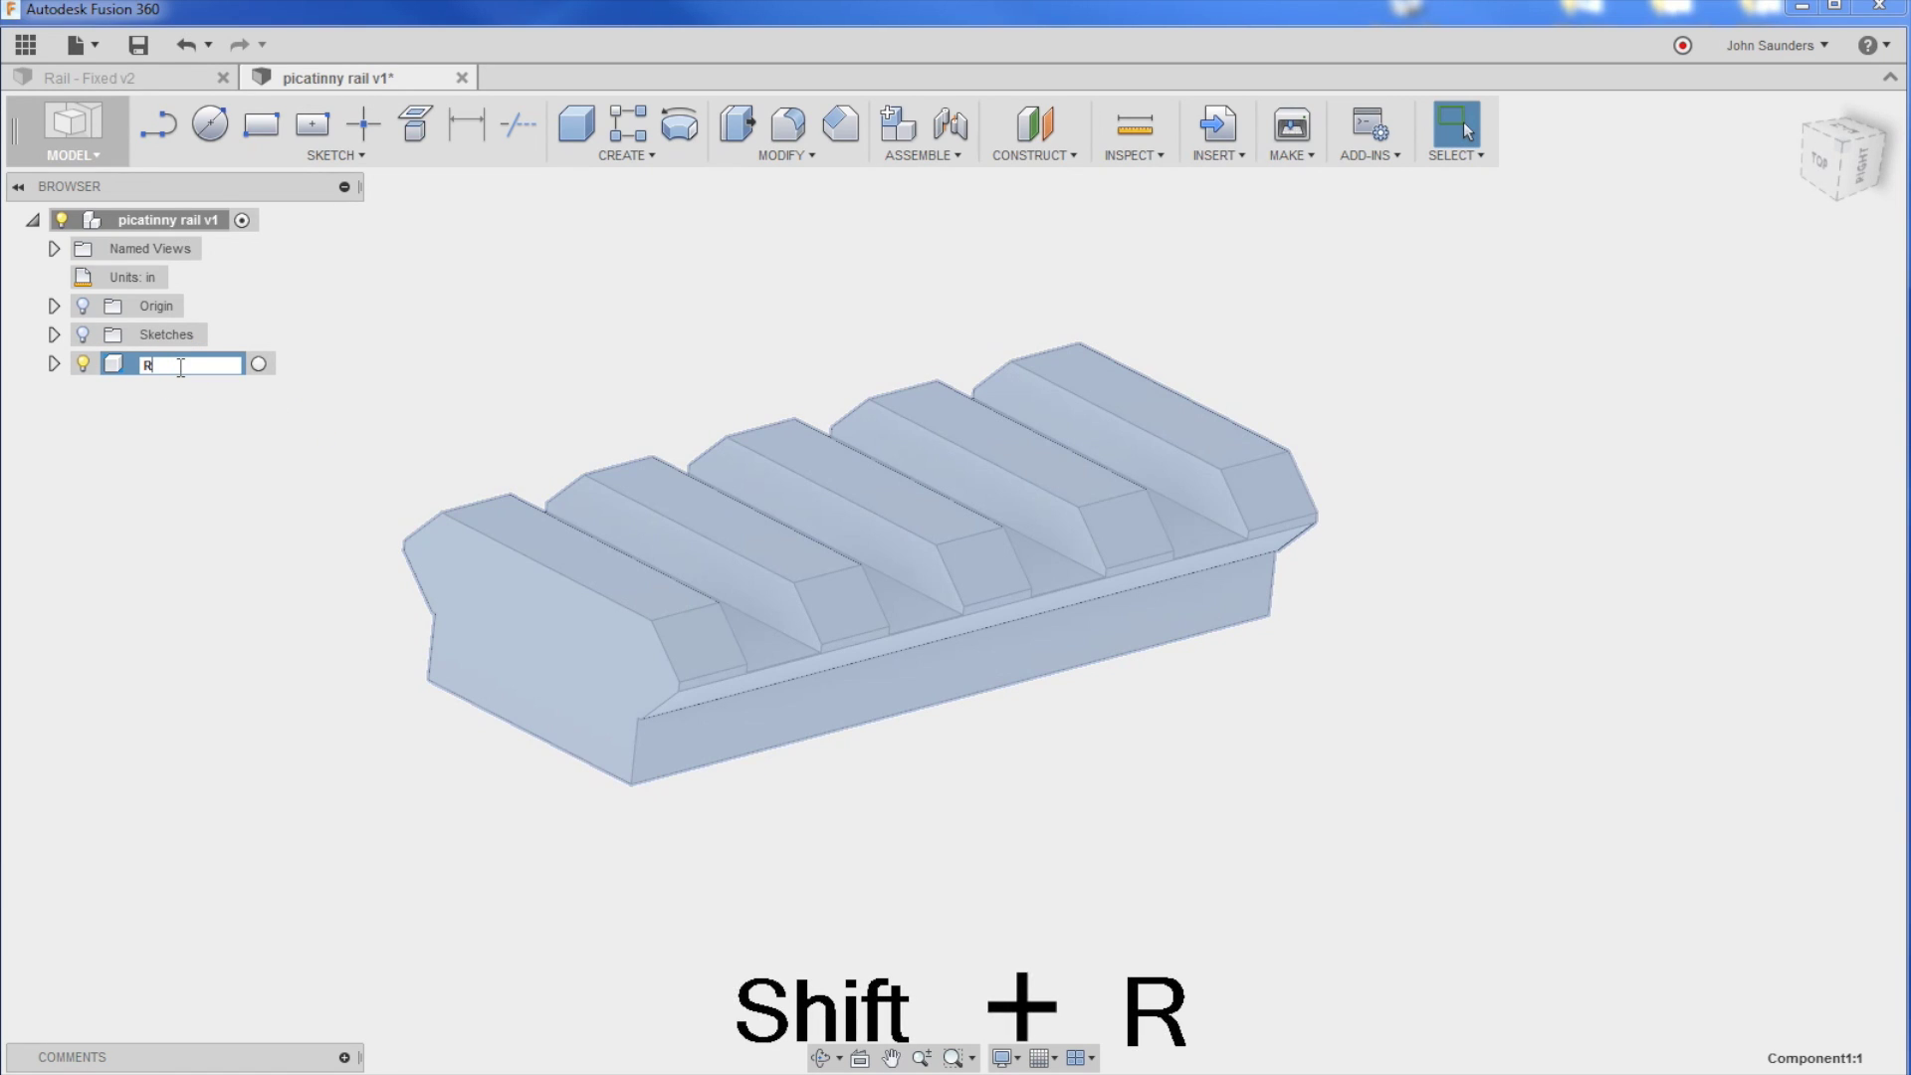
pyautogui.press('Return')
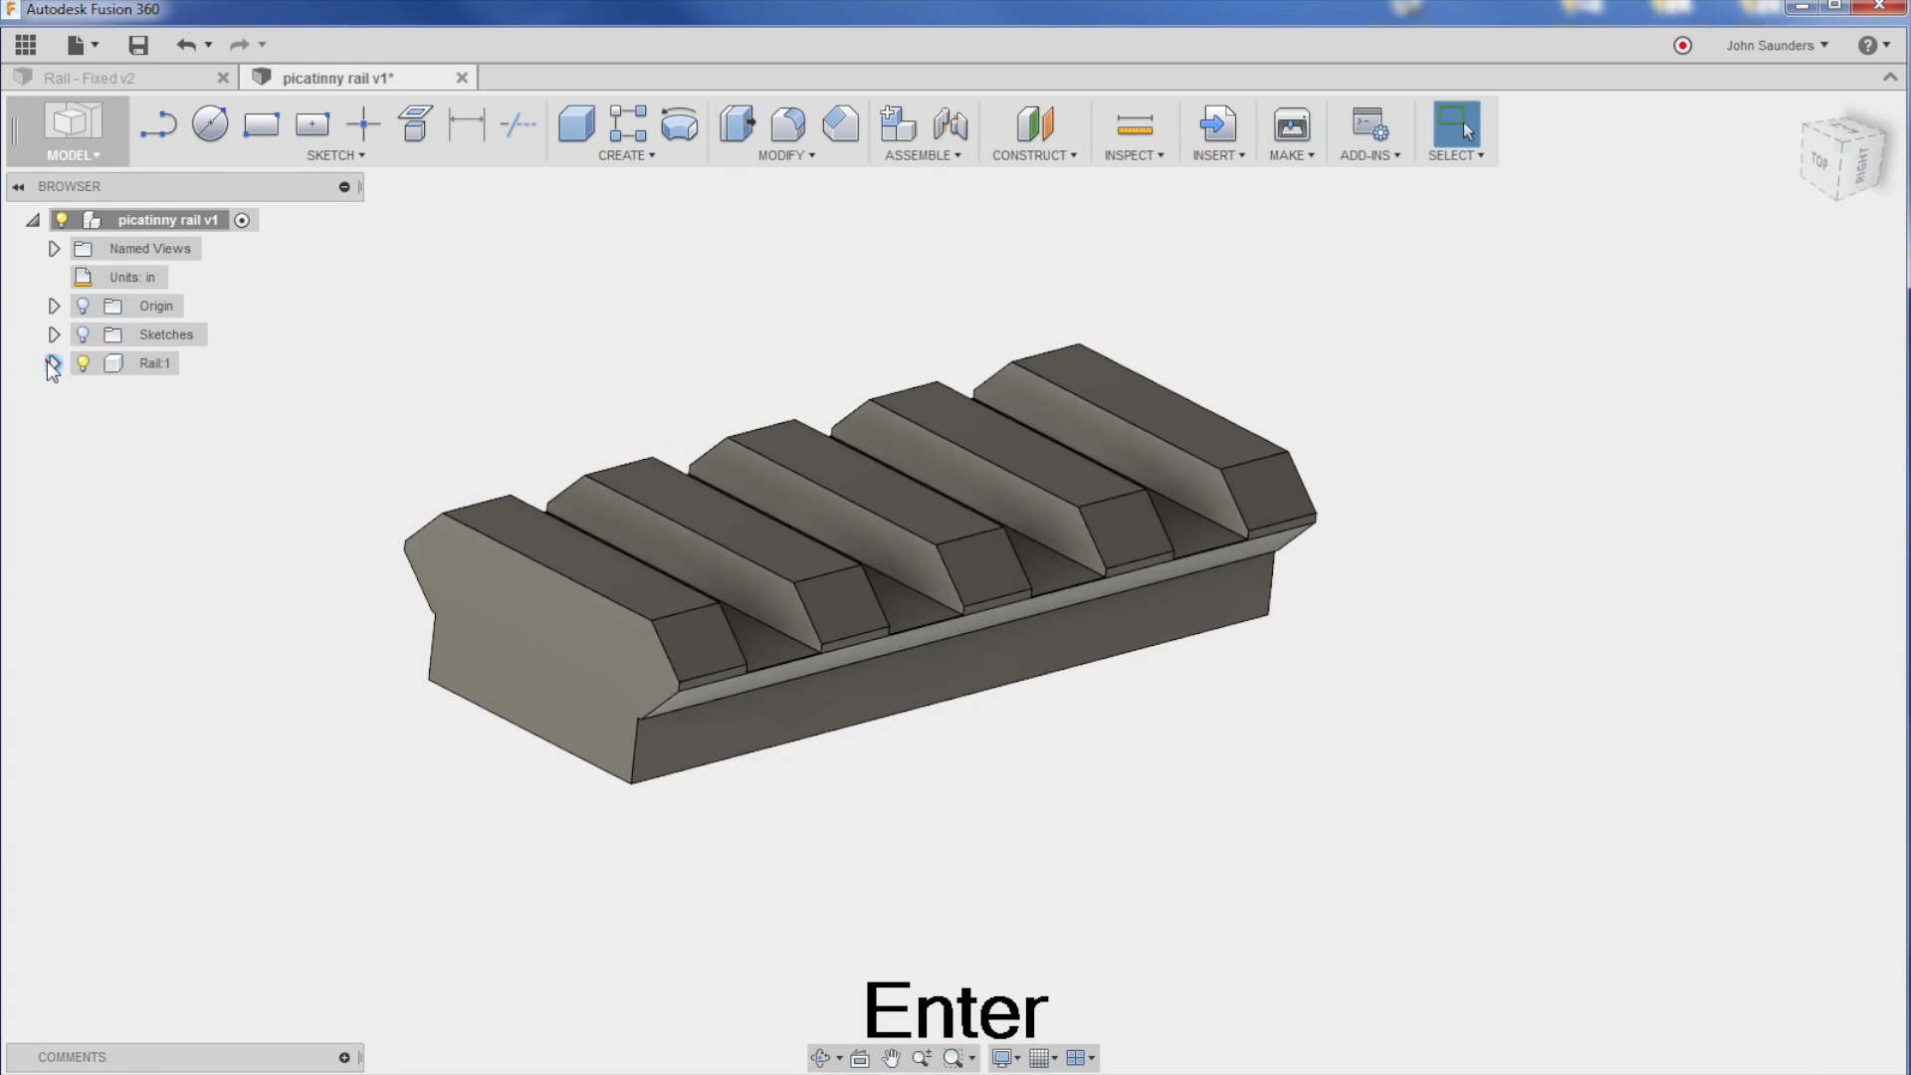
pyautogui.click(54, 363)
pyautogui.click(135, 422)
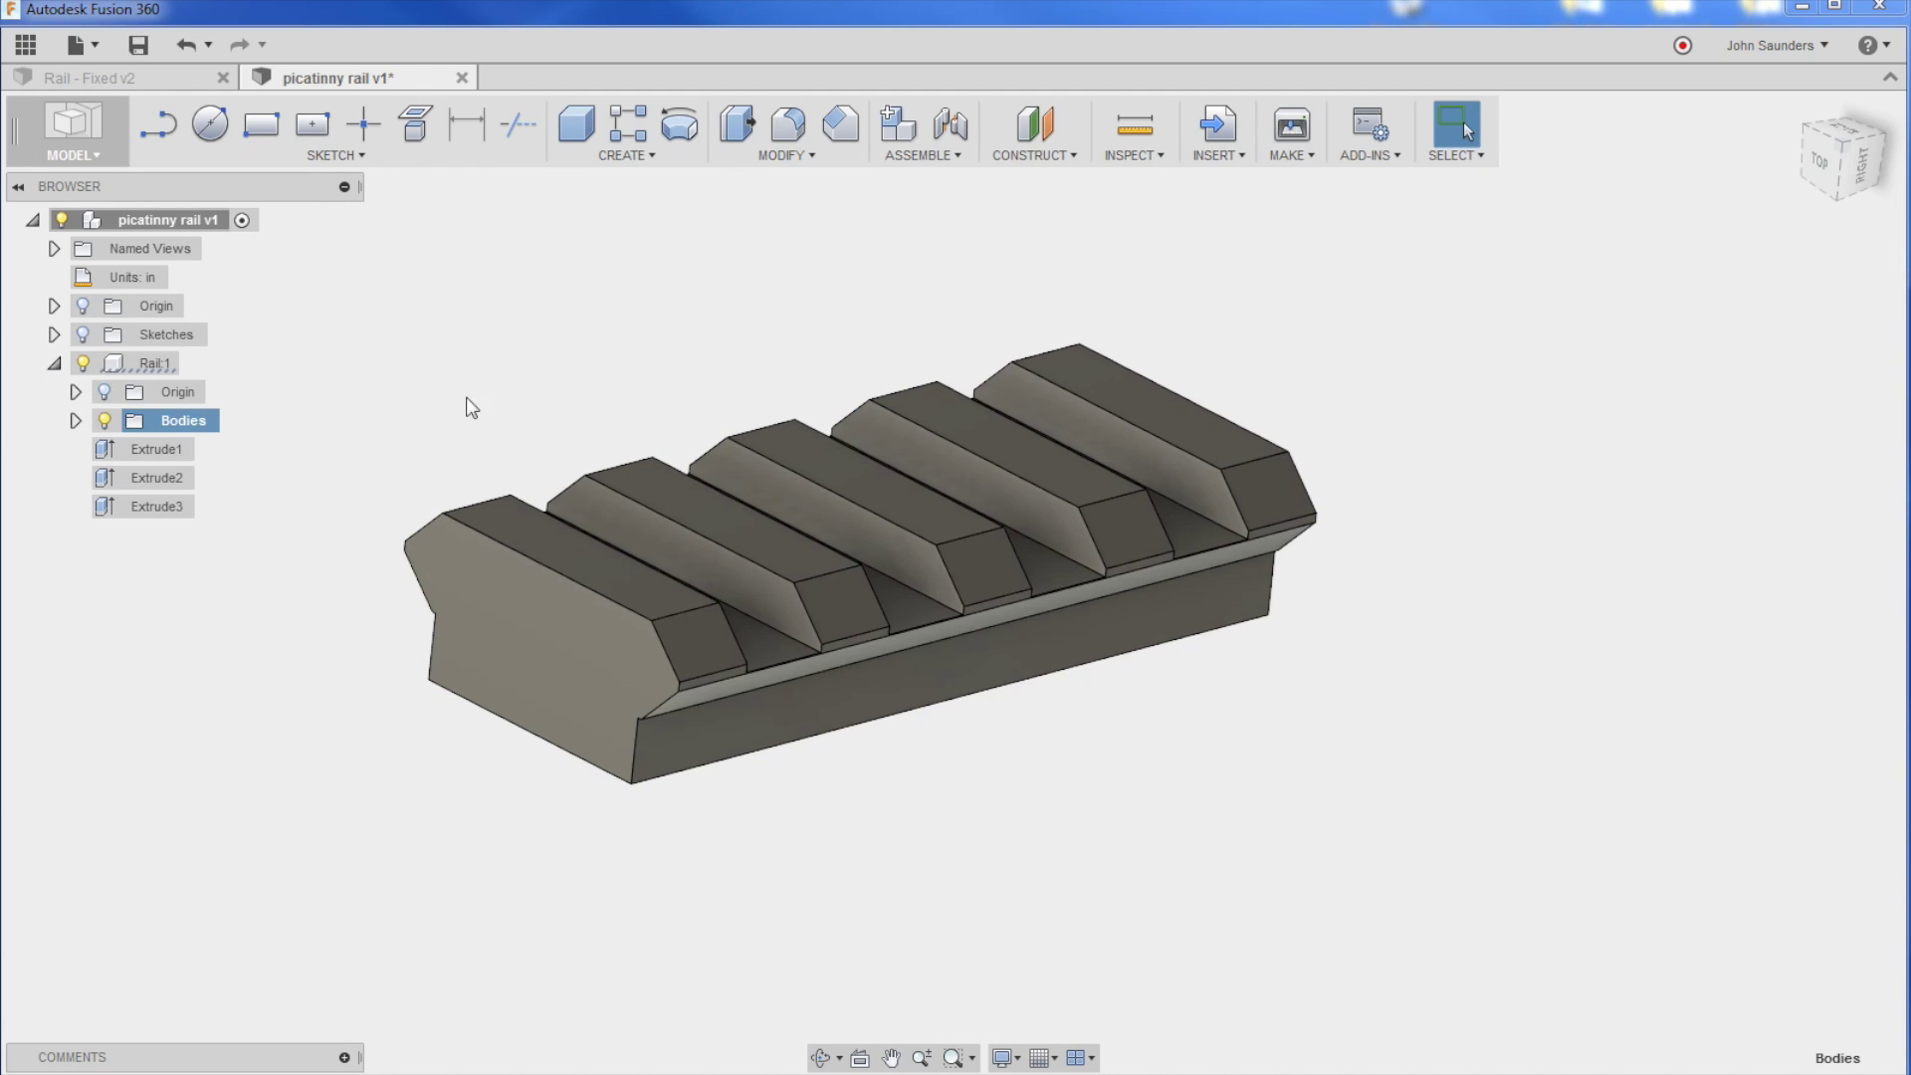
pyautogui.scroll(2, 745, 412)
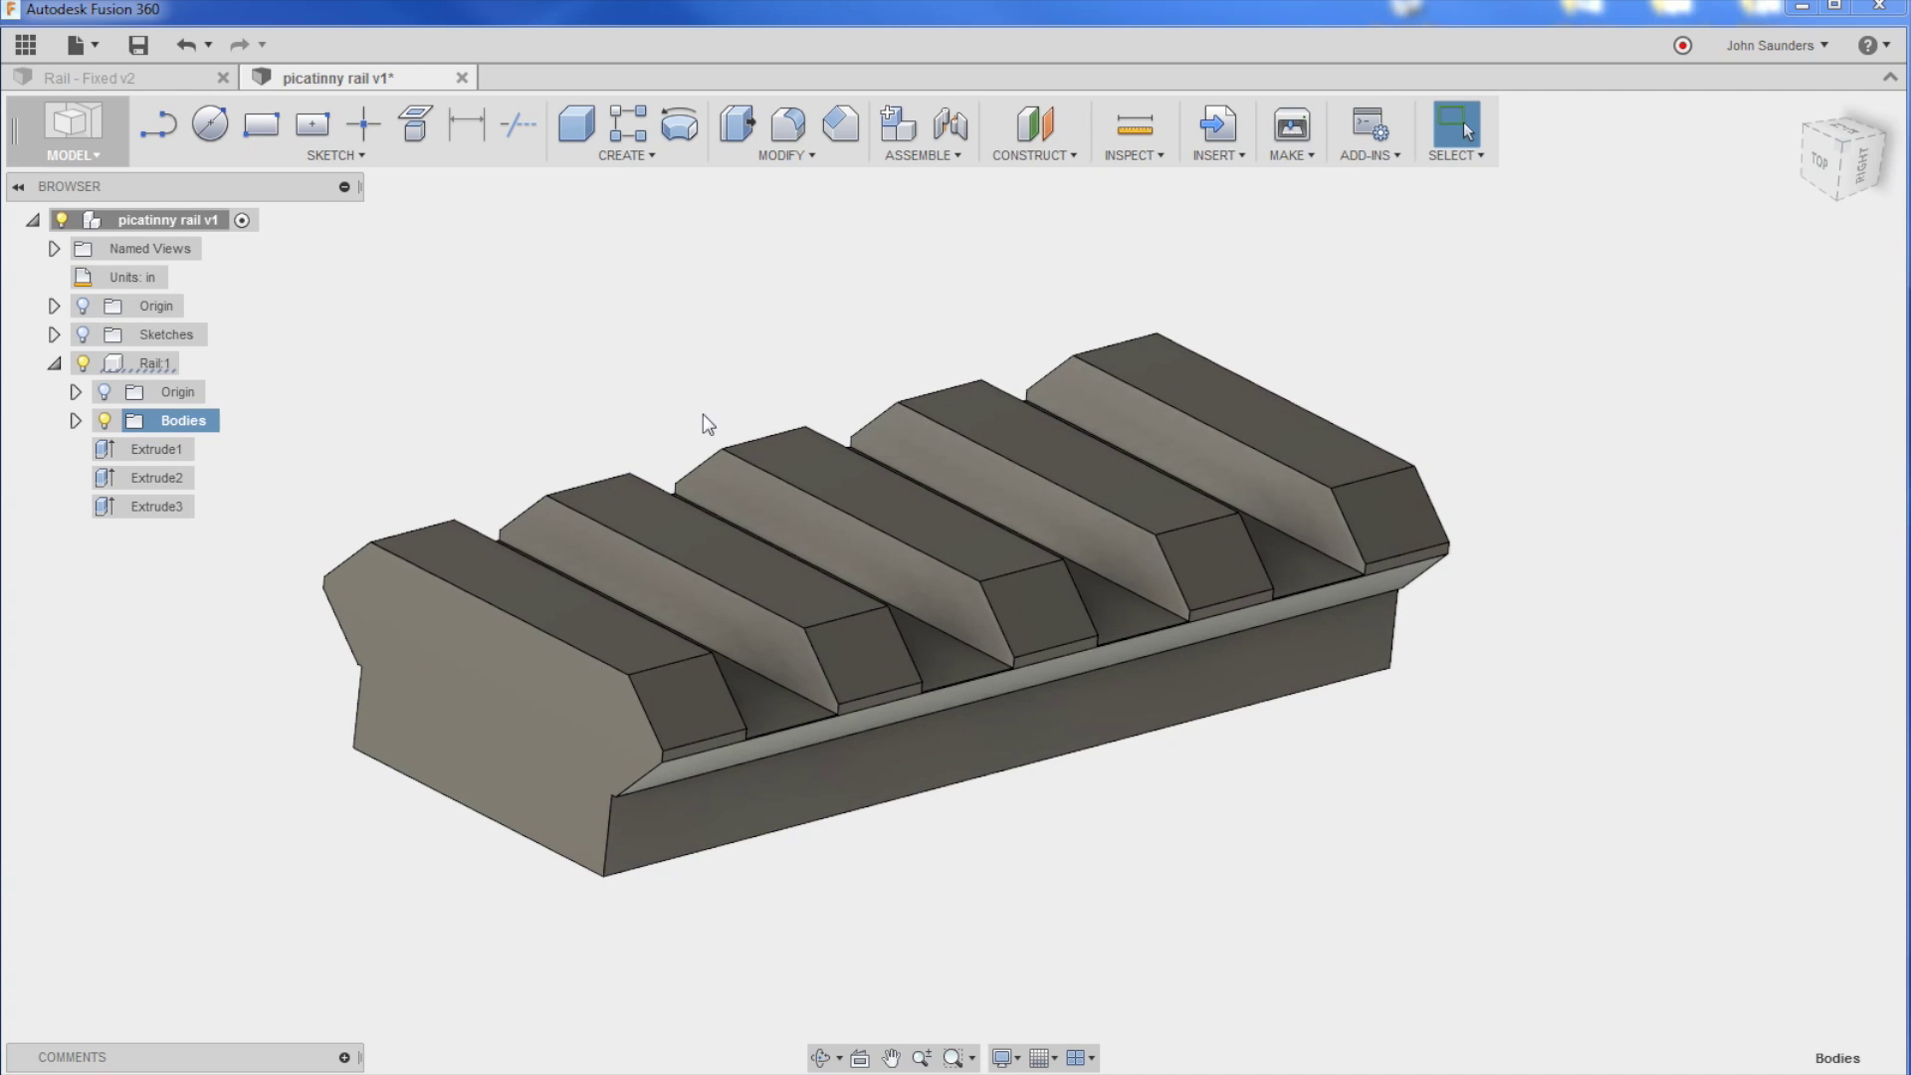
pyautogui.click(637, 343)
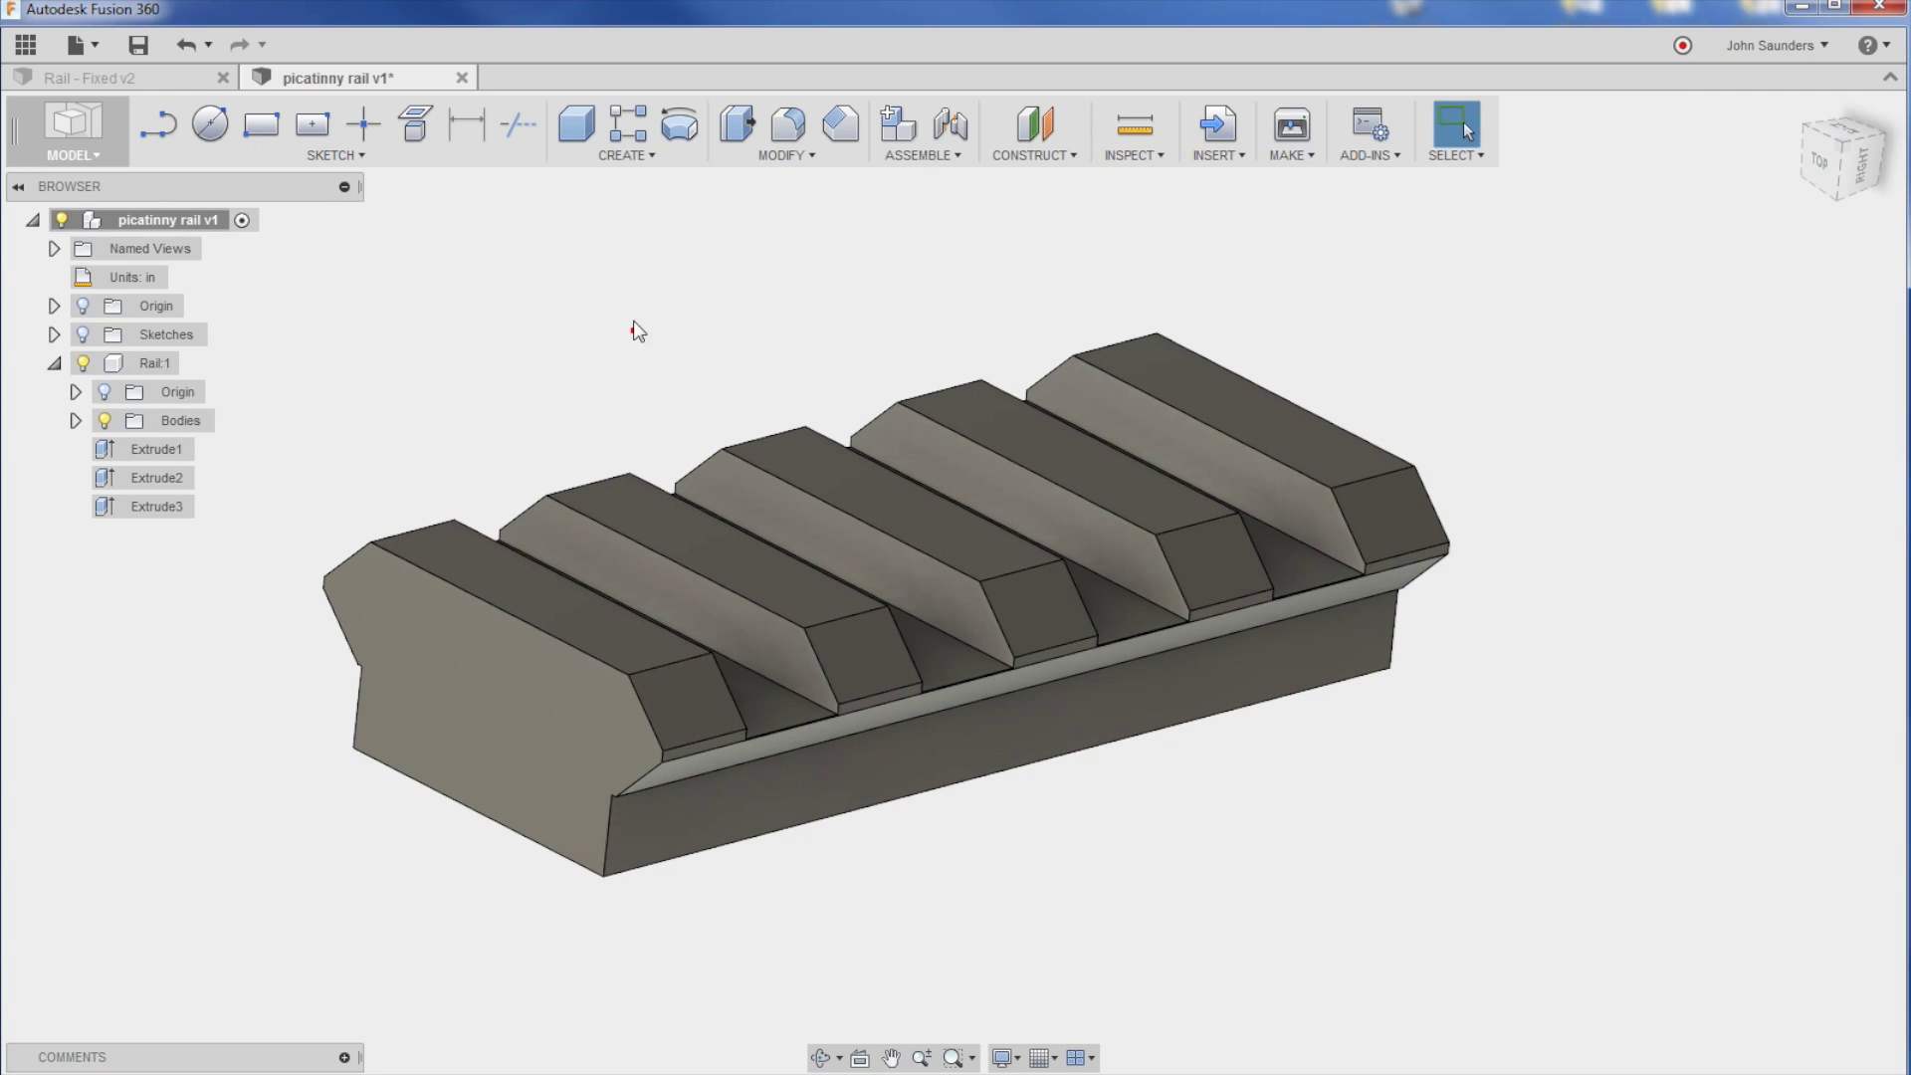
# Step: Turn on Capture Design History from the picatinny rail v1 root node's menu
pyautogui.keyDown('shift'); pyautogui.moveTo(639, 333); pyautogui.dragTo(611, 354, button='middle'); pyautogui.keyUp('shift')
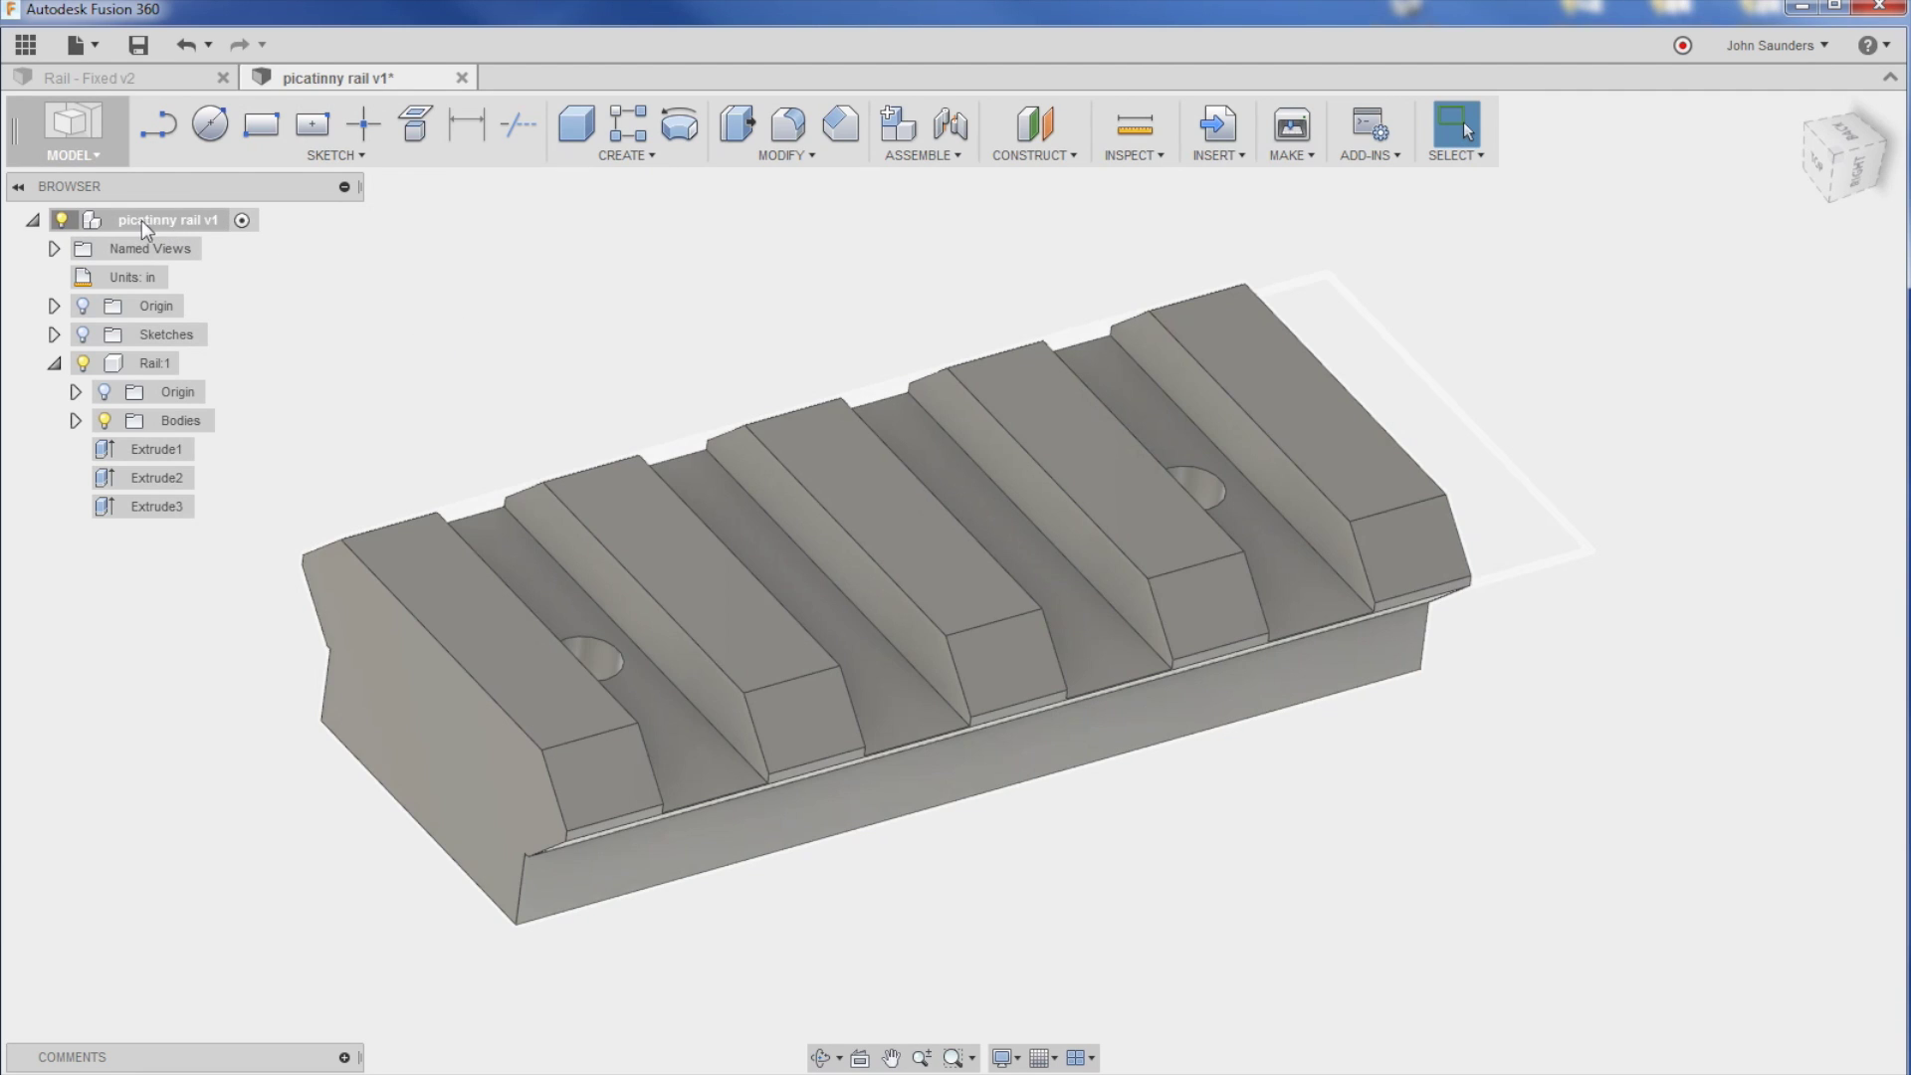
pyautogui.click(152, 220)
pyautogui.rightClick(160, 221)
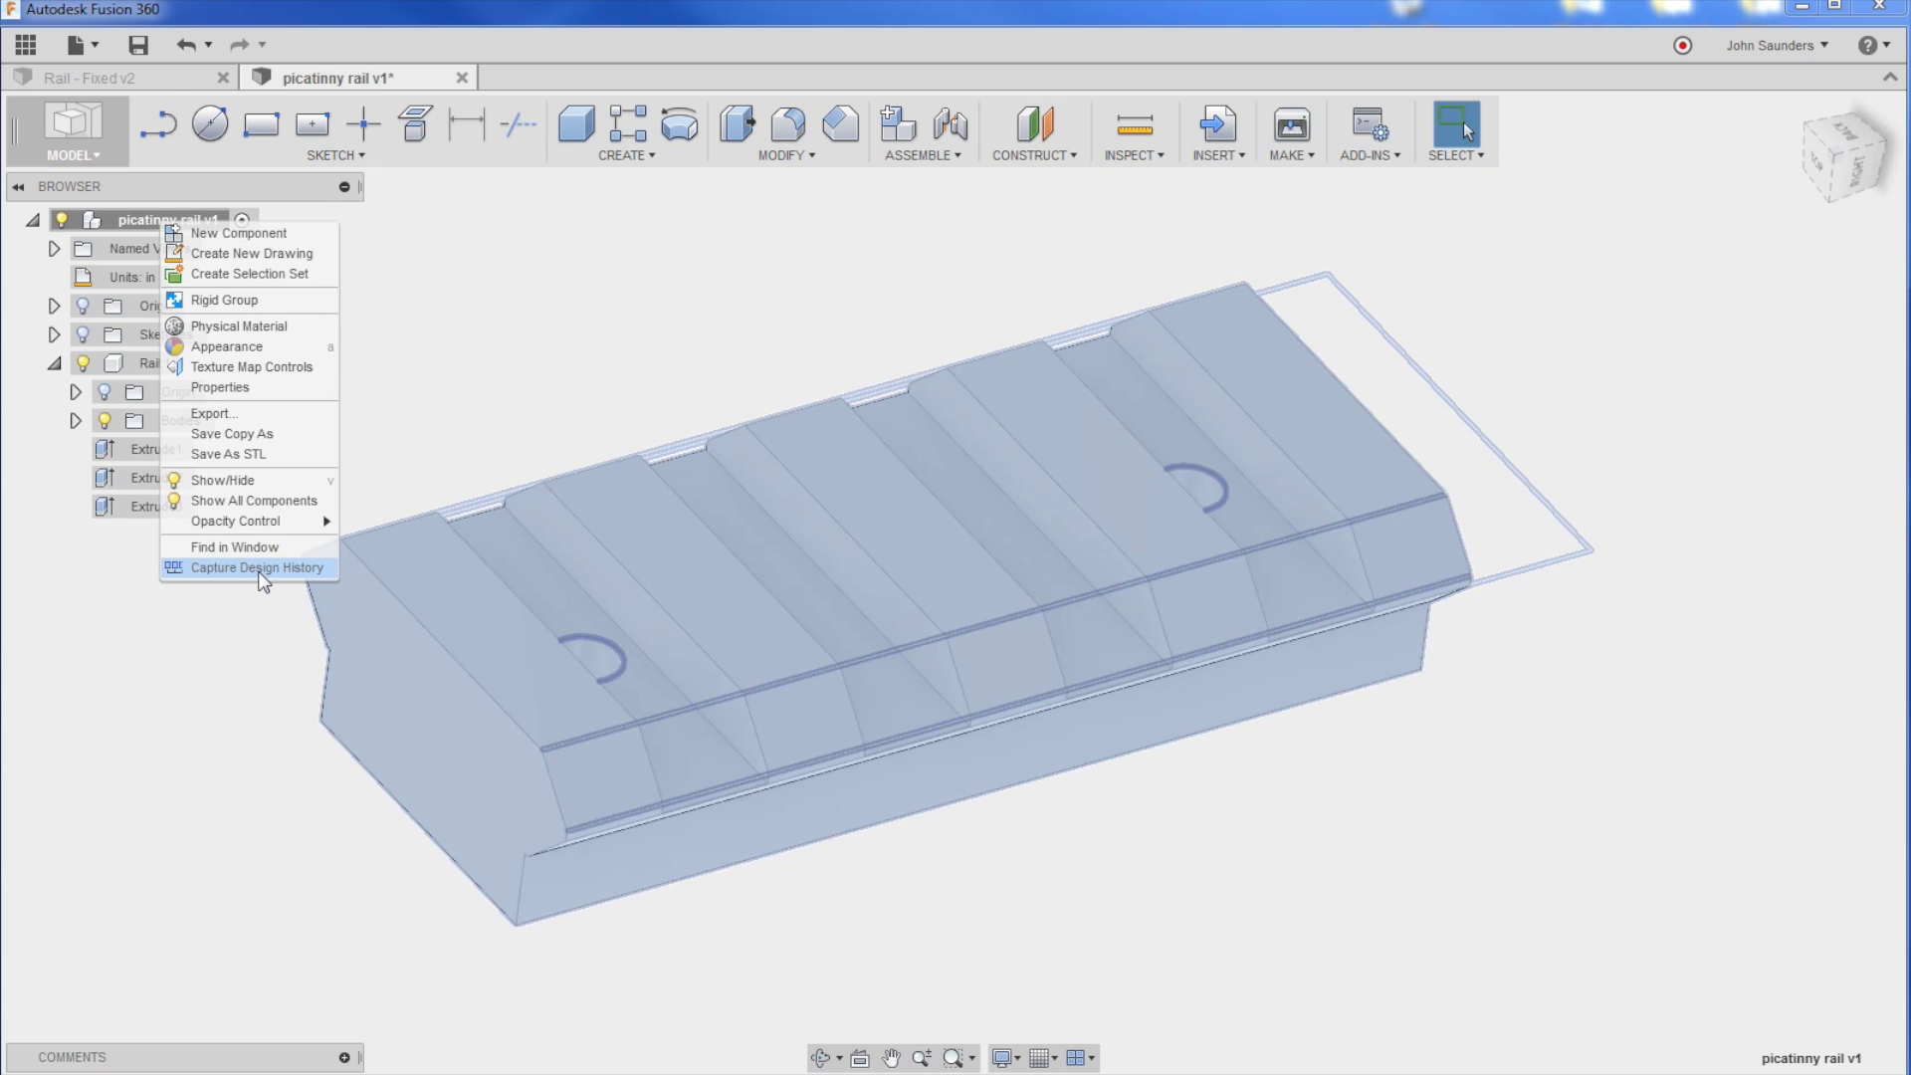
pyautogui.click(264, 573)
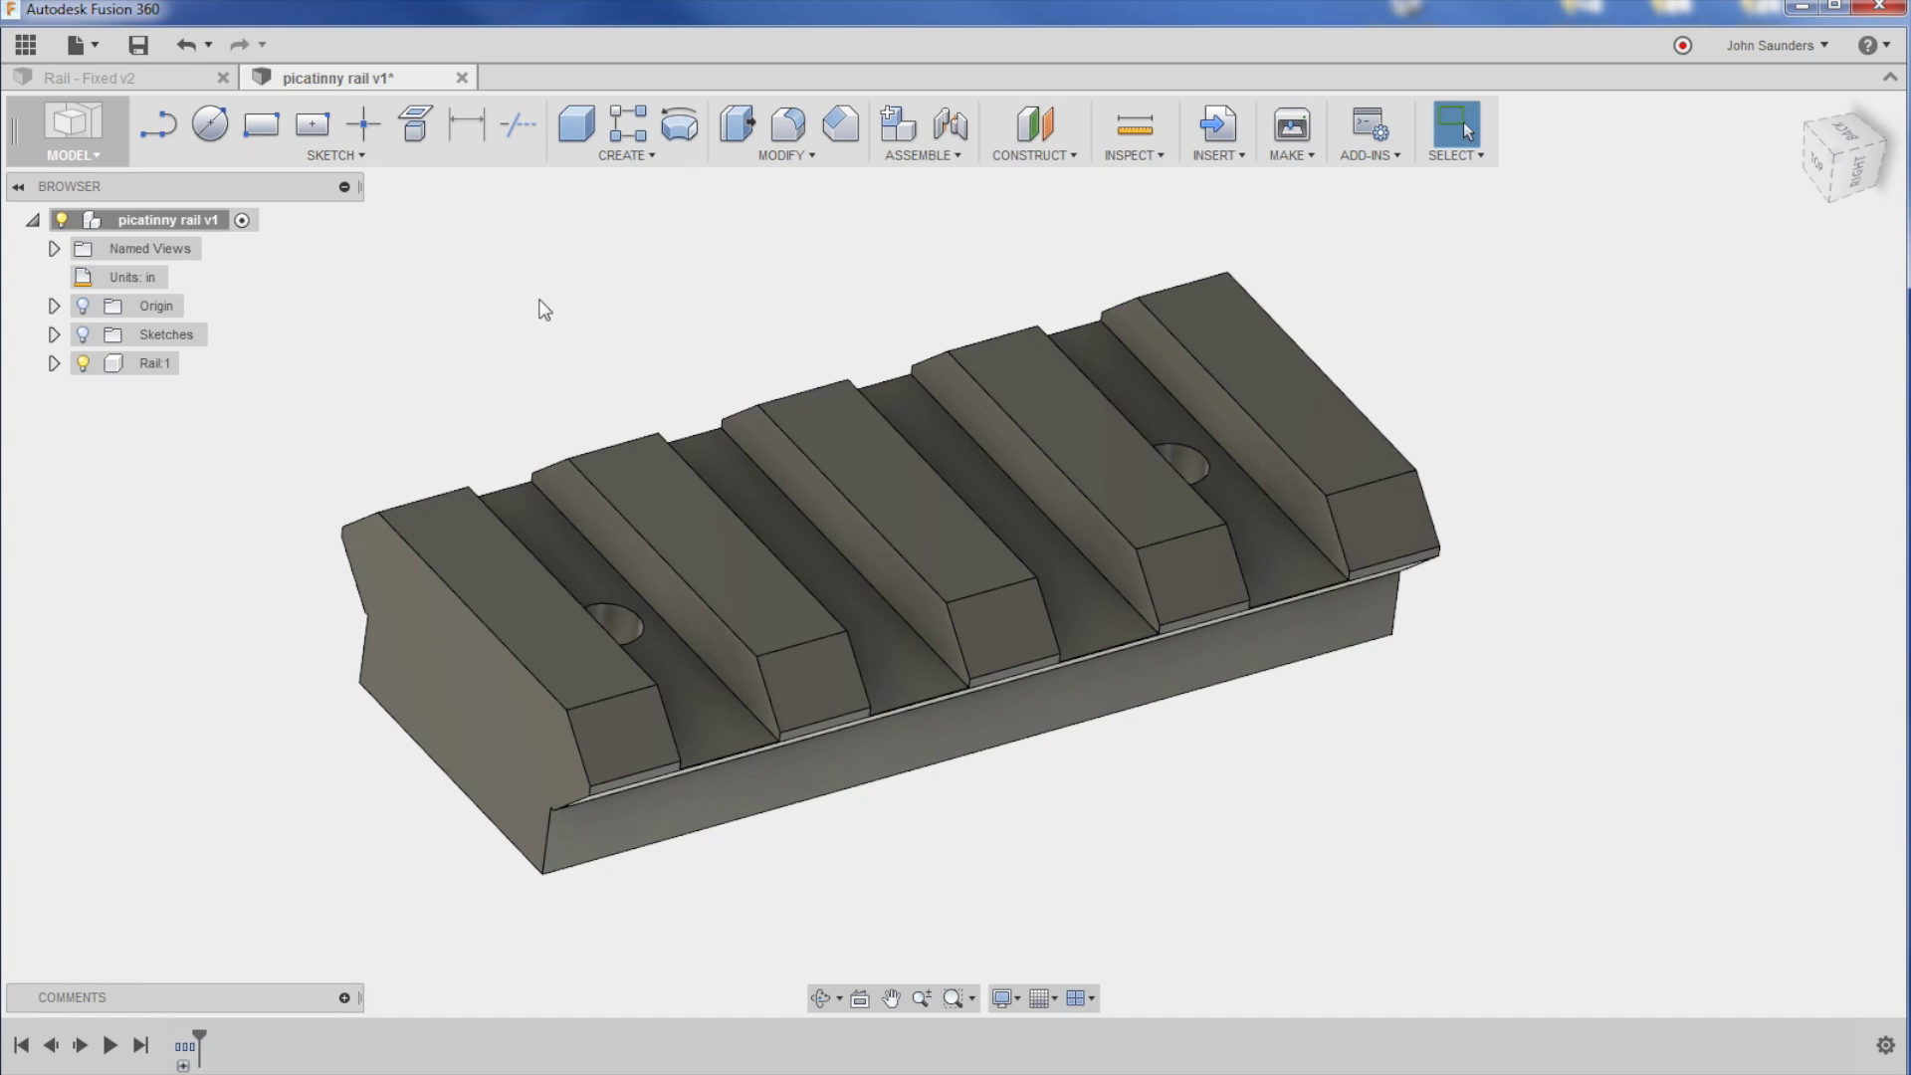
pyautogui.moveTo(597, 375); pyautogui.dragTo(595, 374)
pyautogui.press('c')
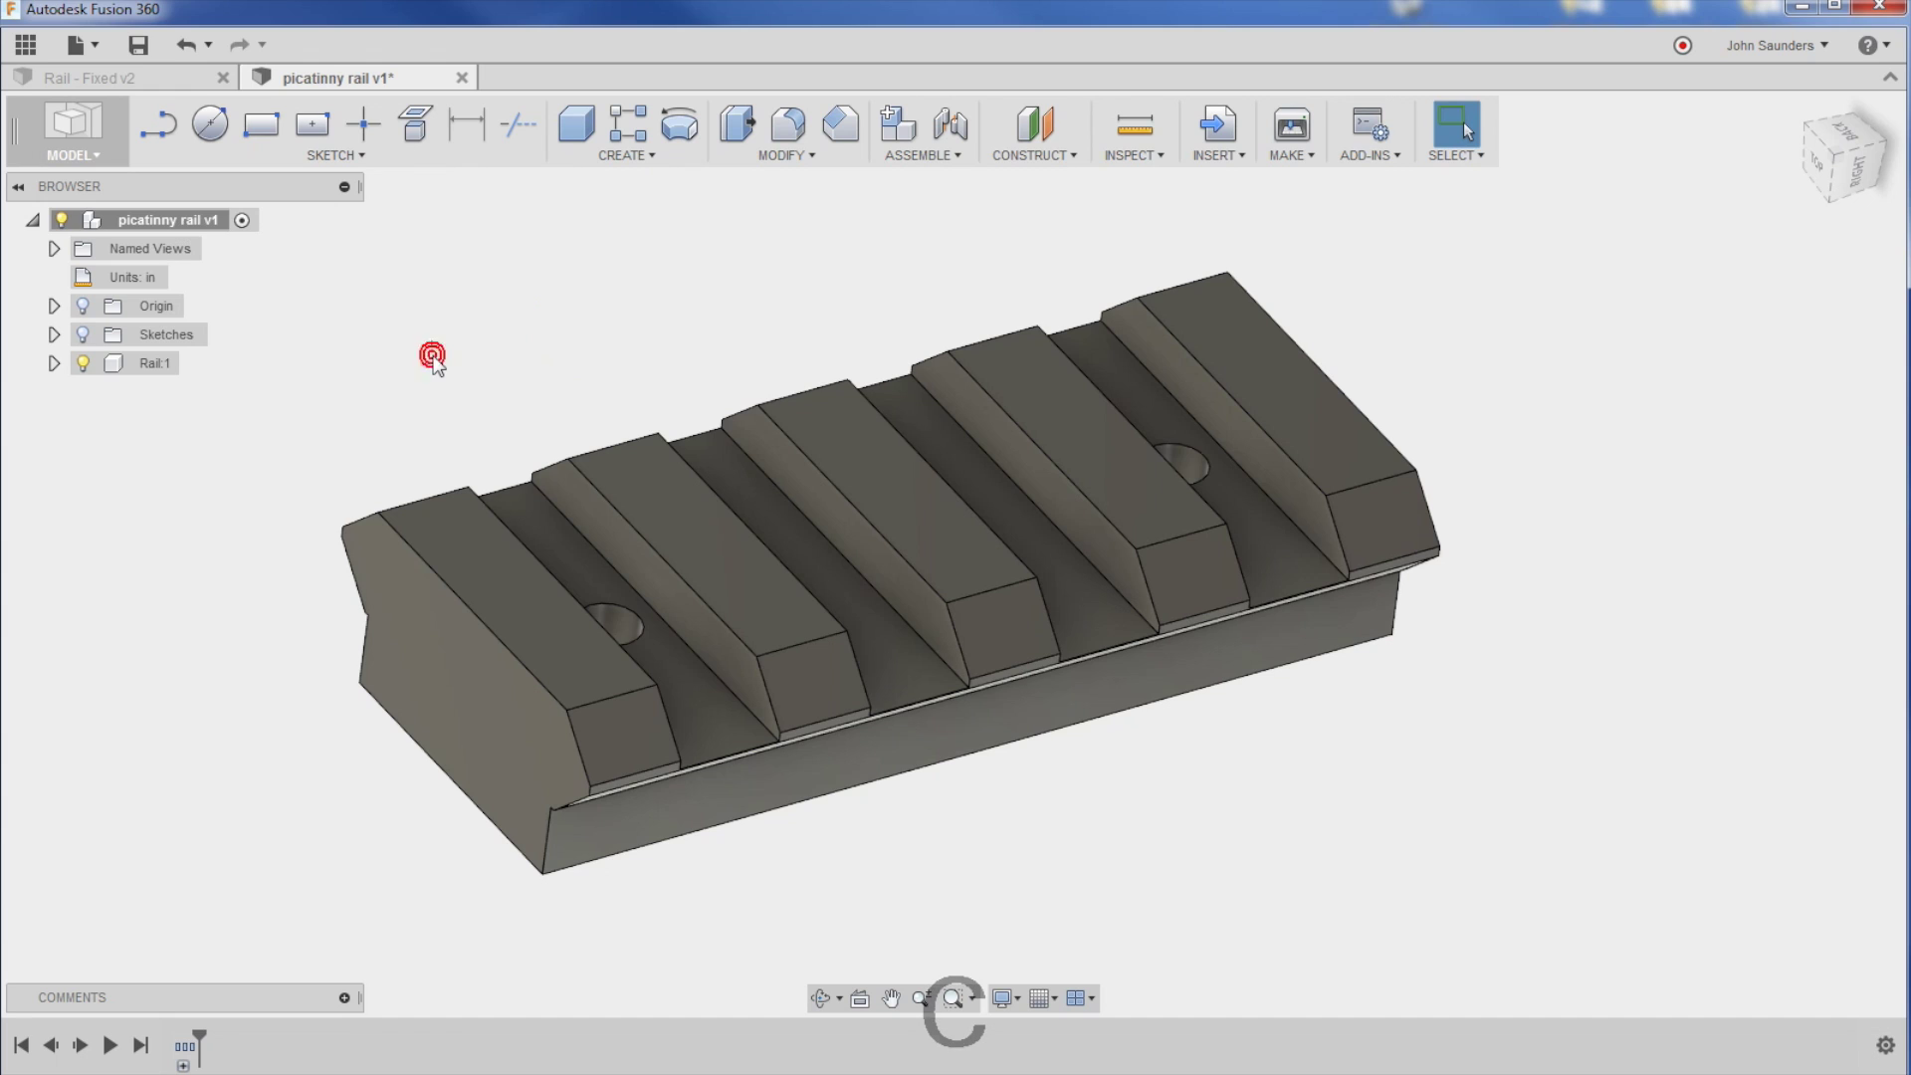
pyautogui.click(389, 622)
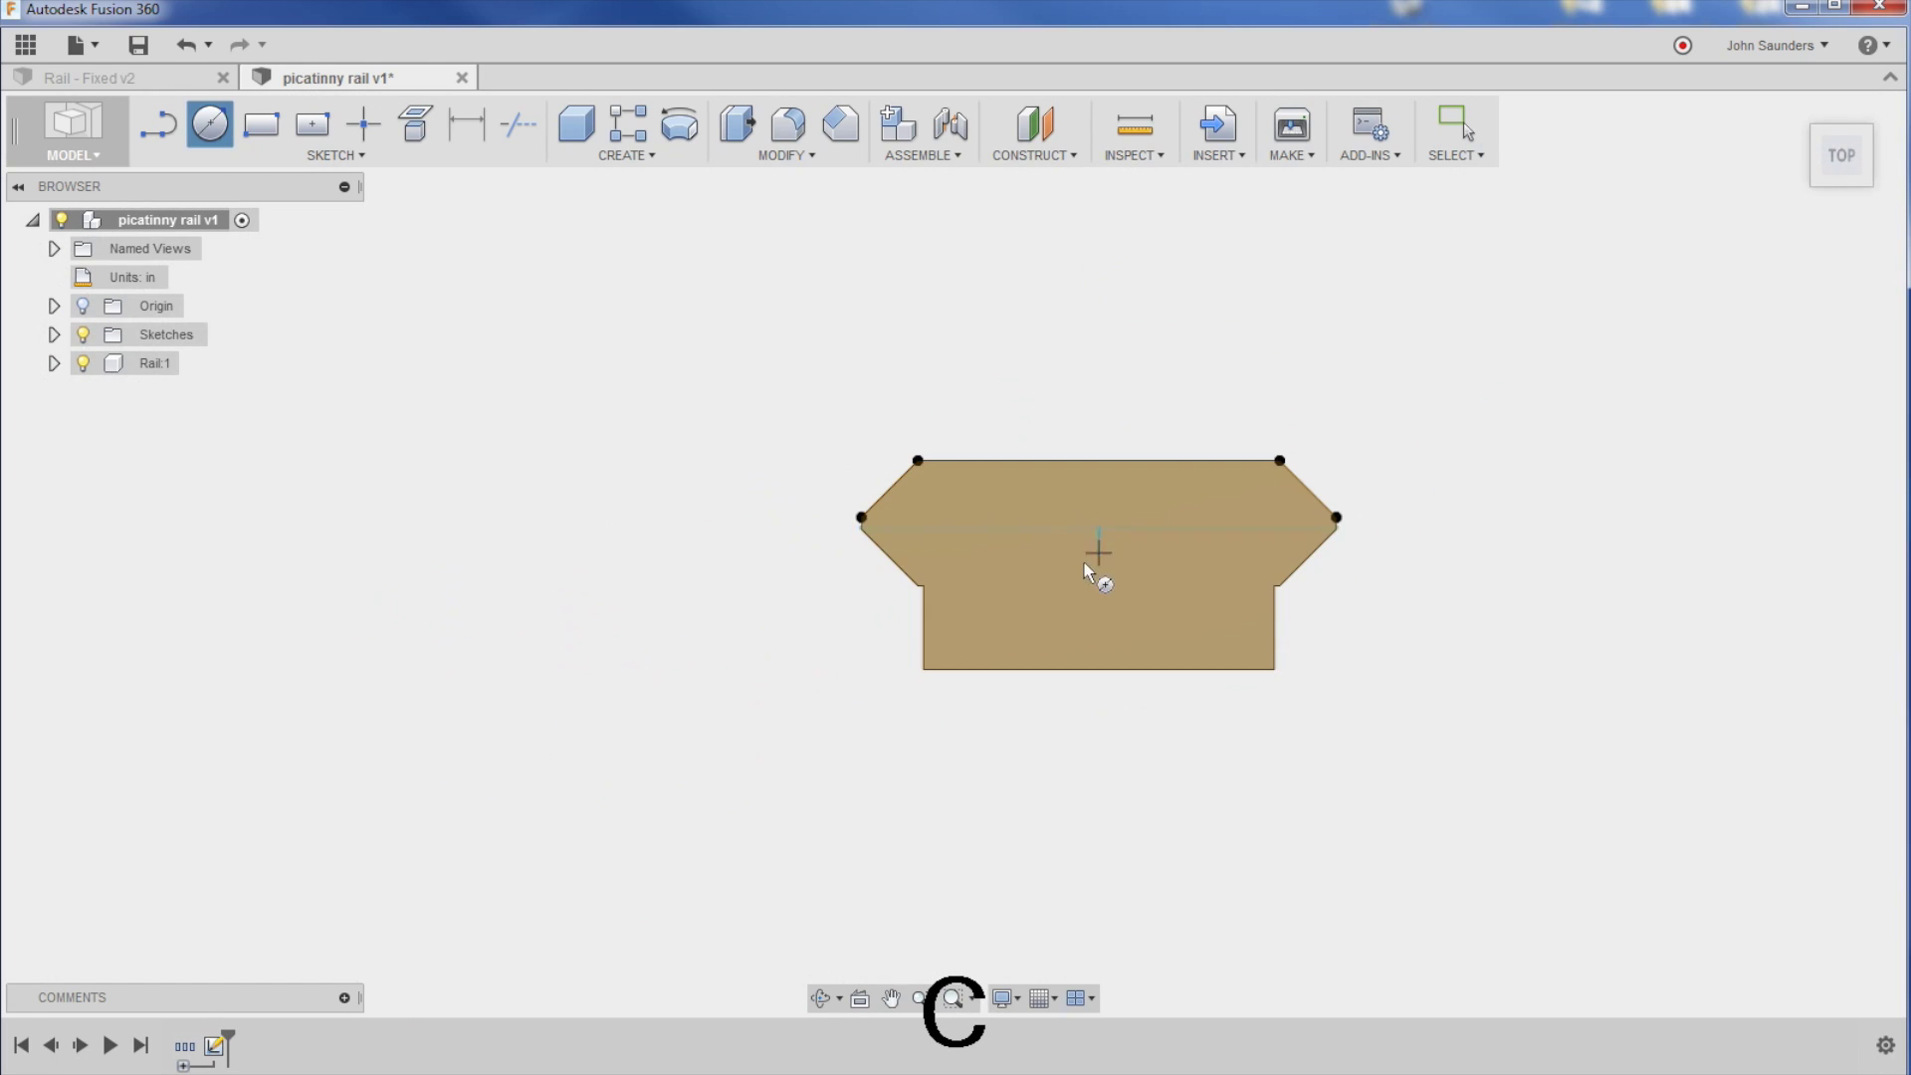
pyautogui.press('q')
pyautogui.click(1098, 580)
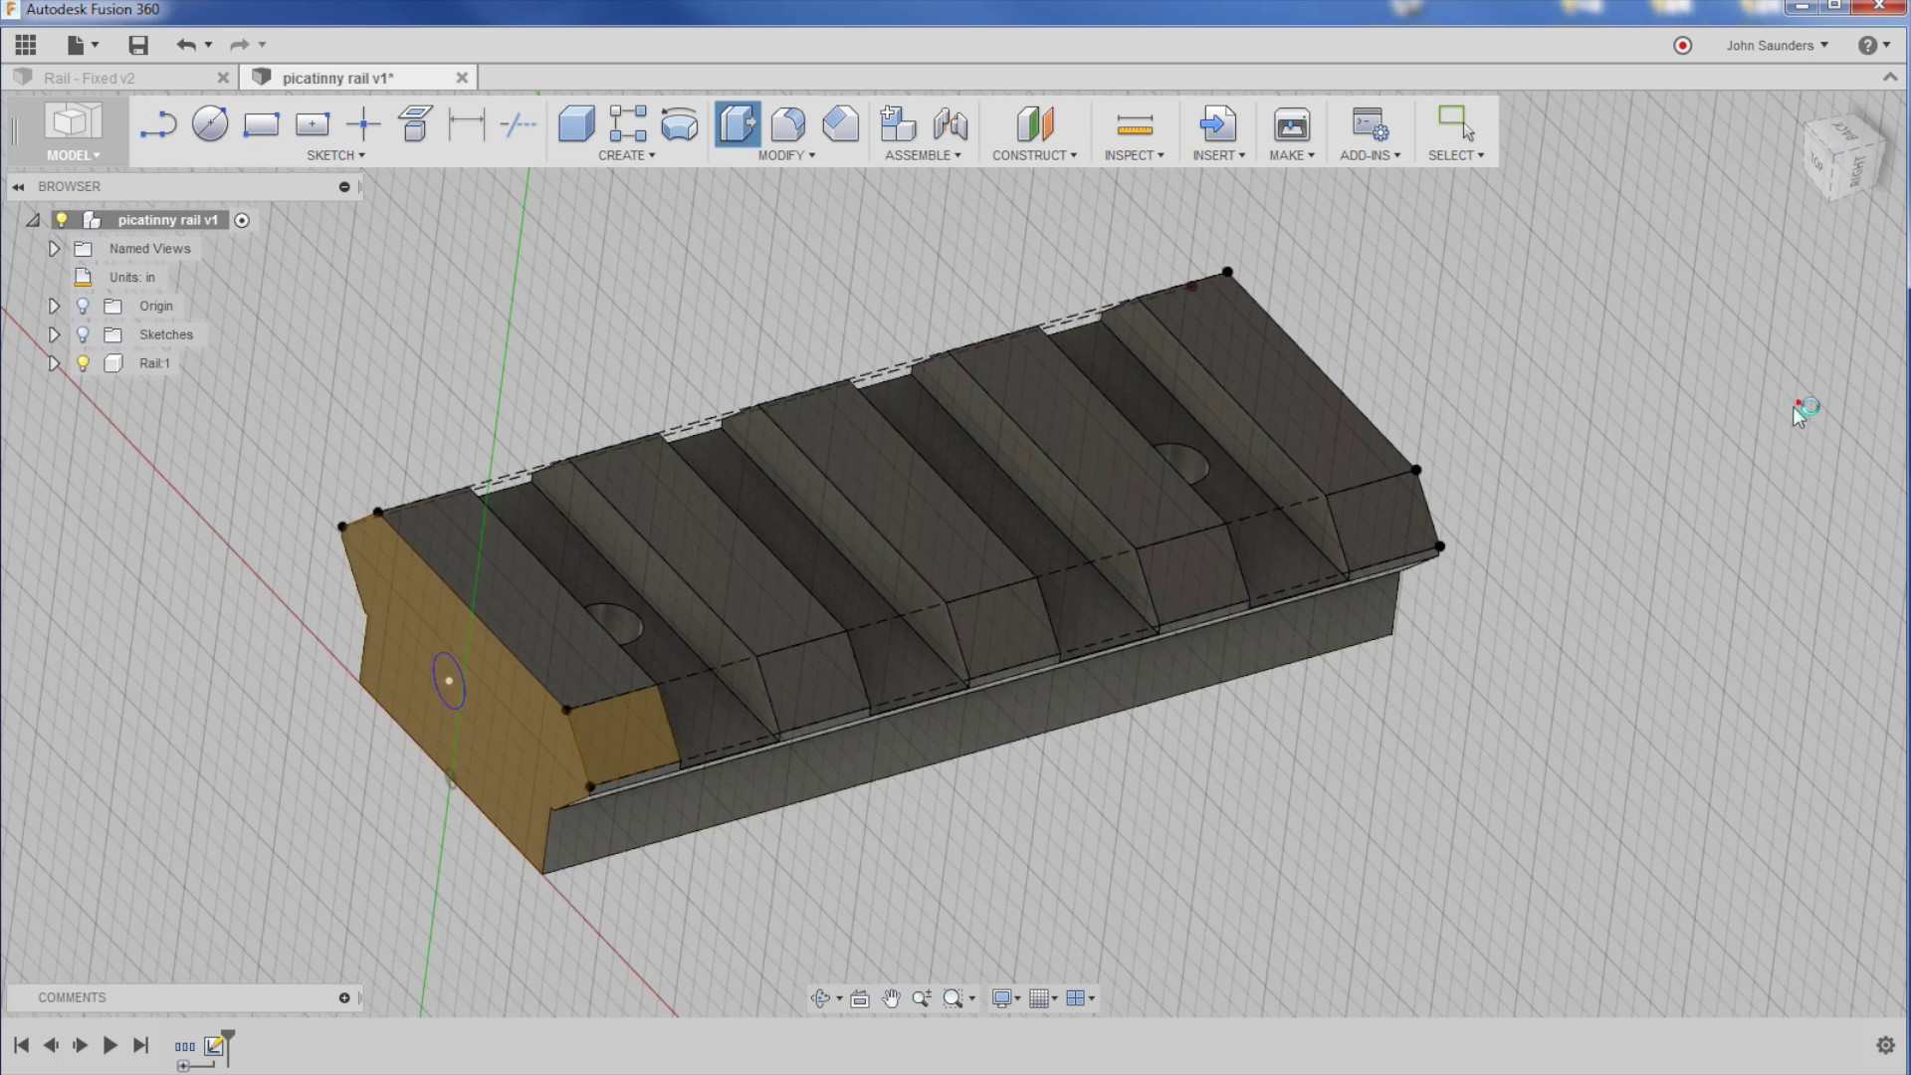
pyautogui.hotkey('ctrl', 'z')
pyautogui.click(1066, 562)
pyautogui.press('e')
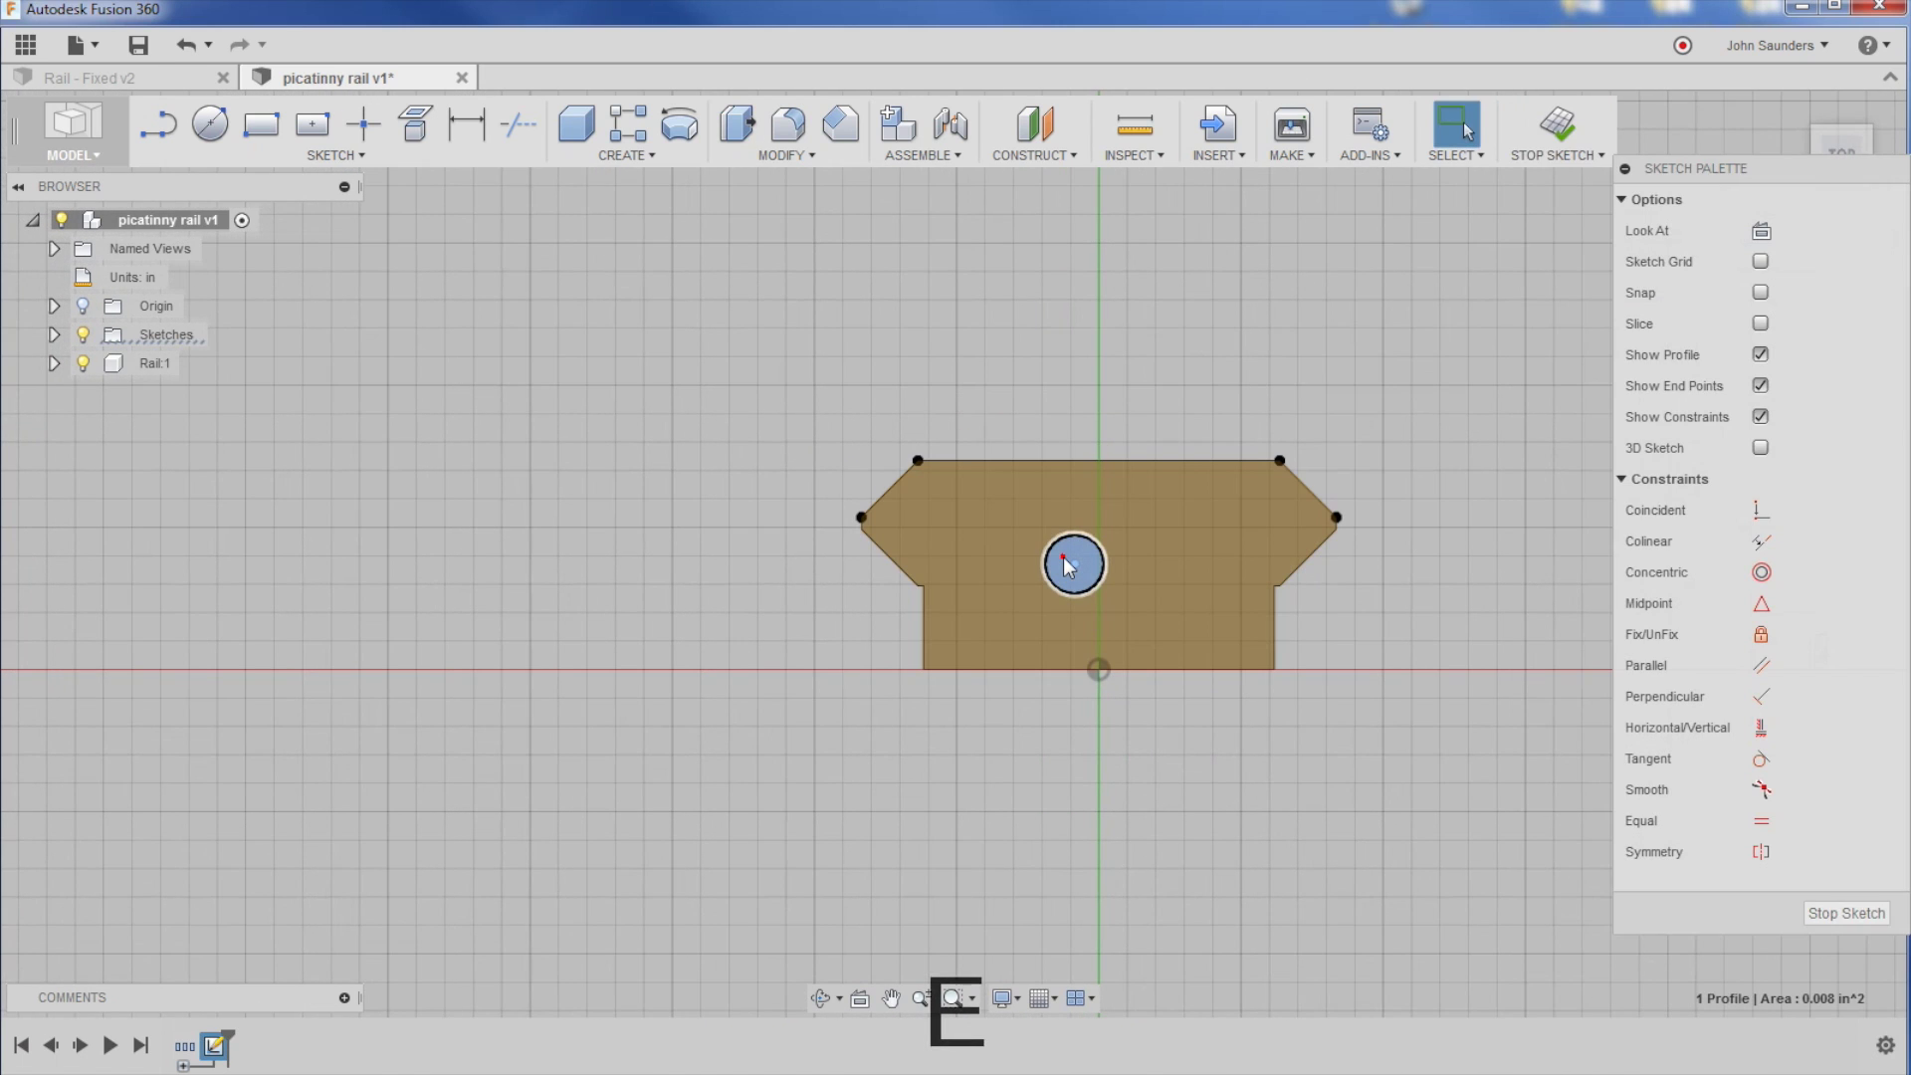
pyautogui.moveTo(430, 686); pyautogui.dragTo(552, 642)
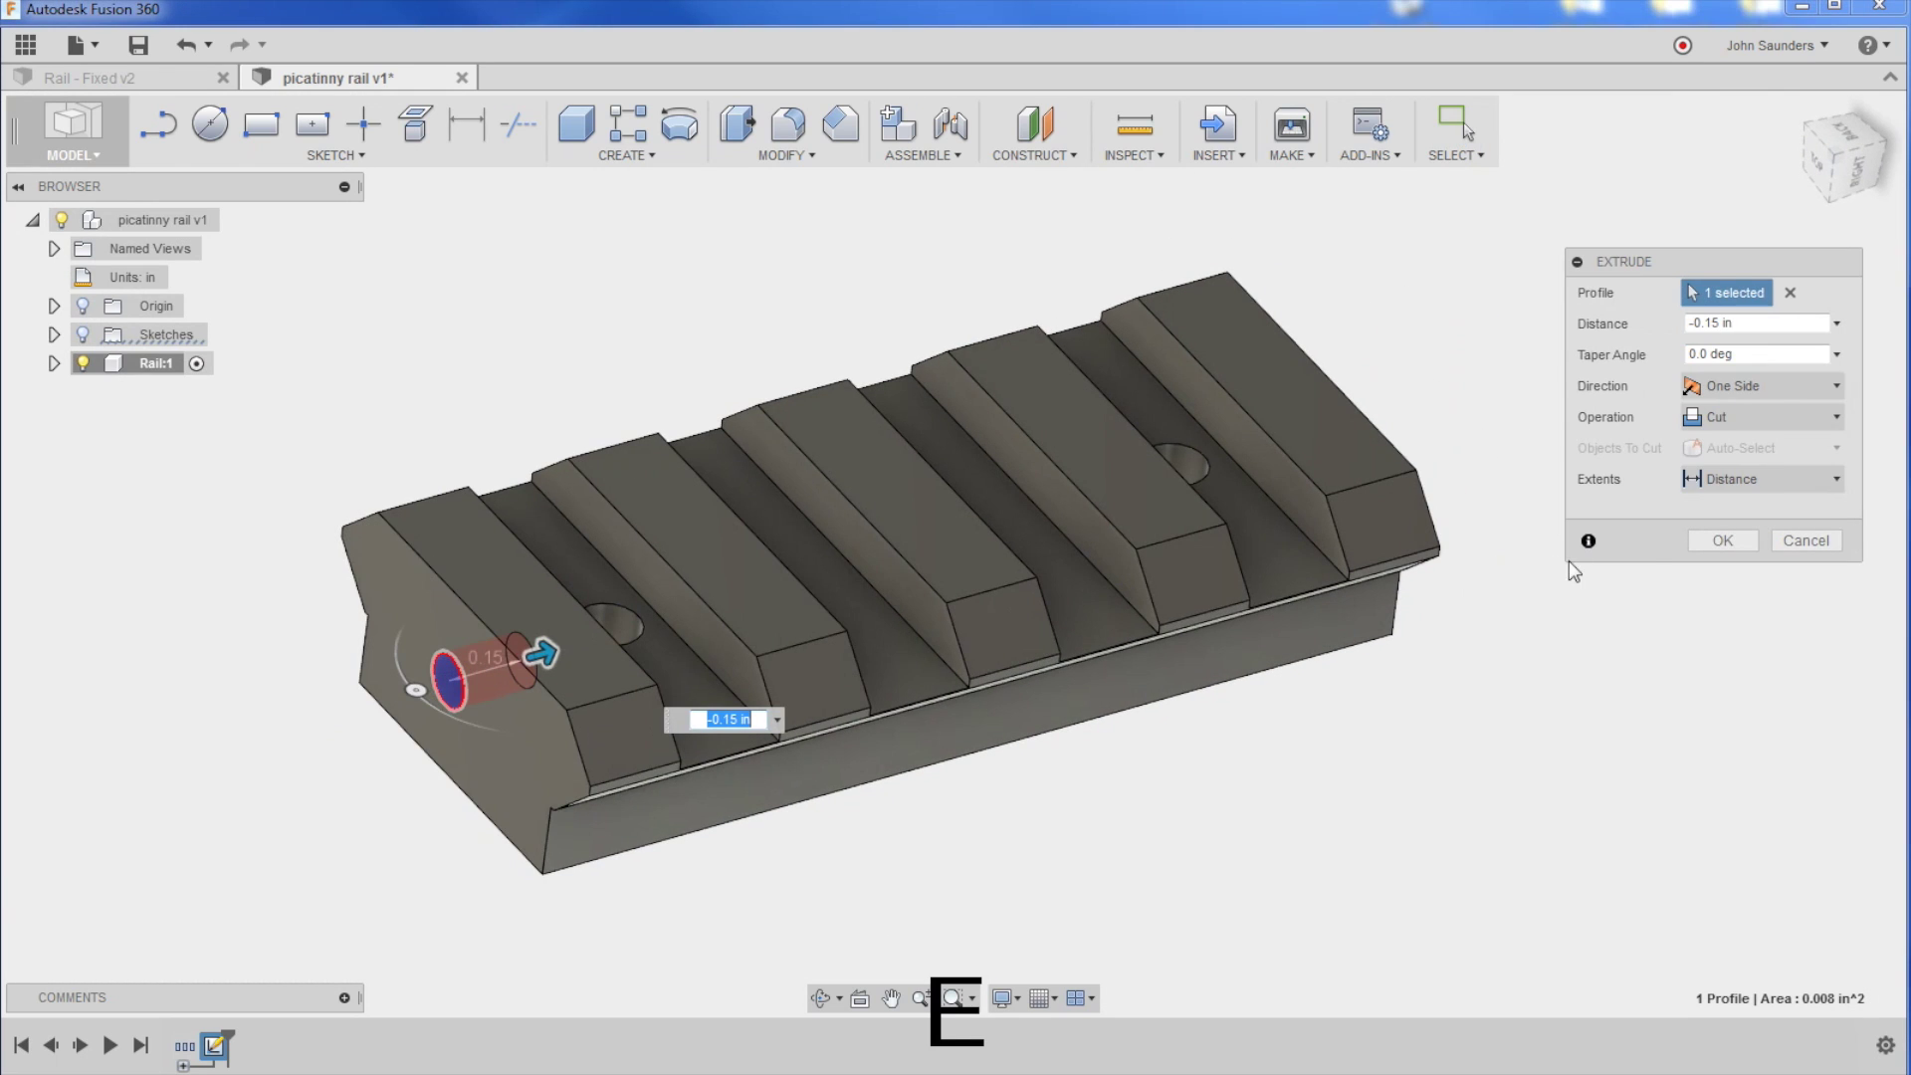
pyautogui.click(1720, 544)
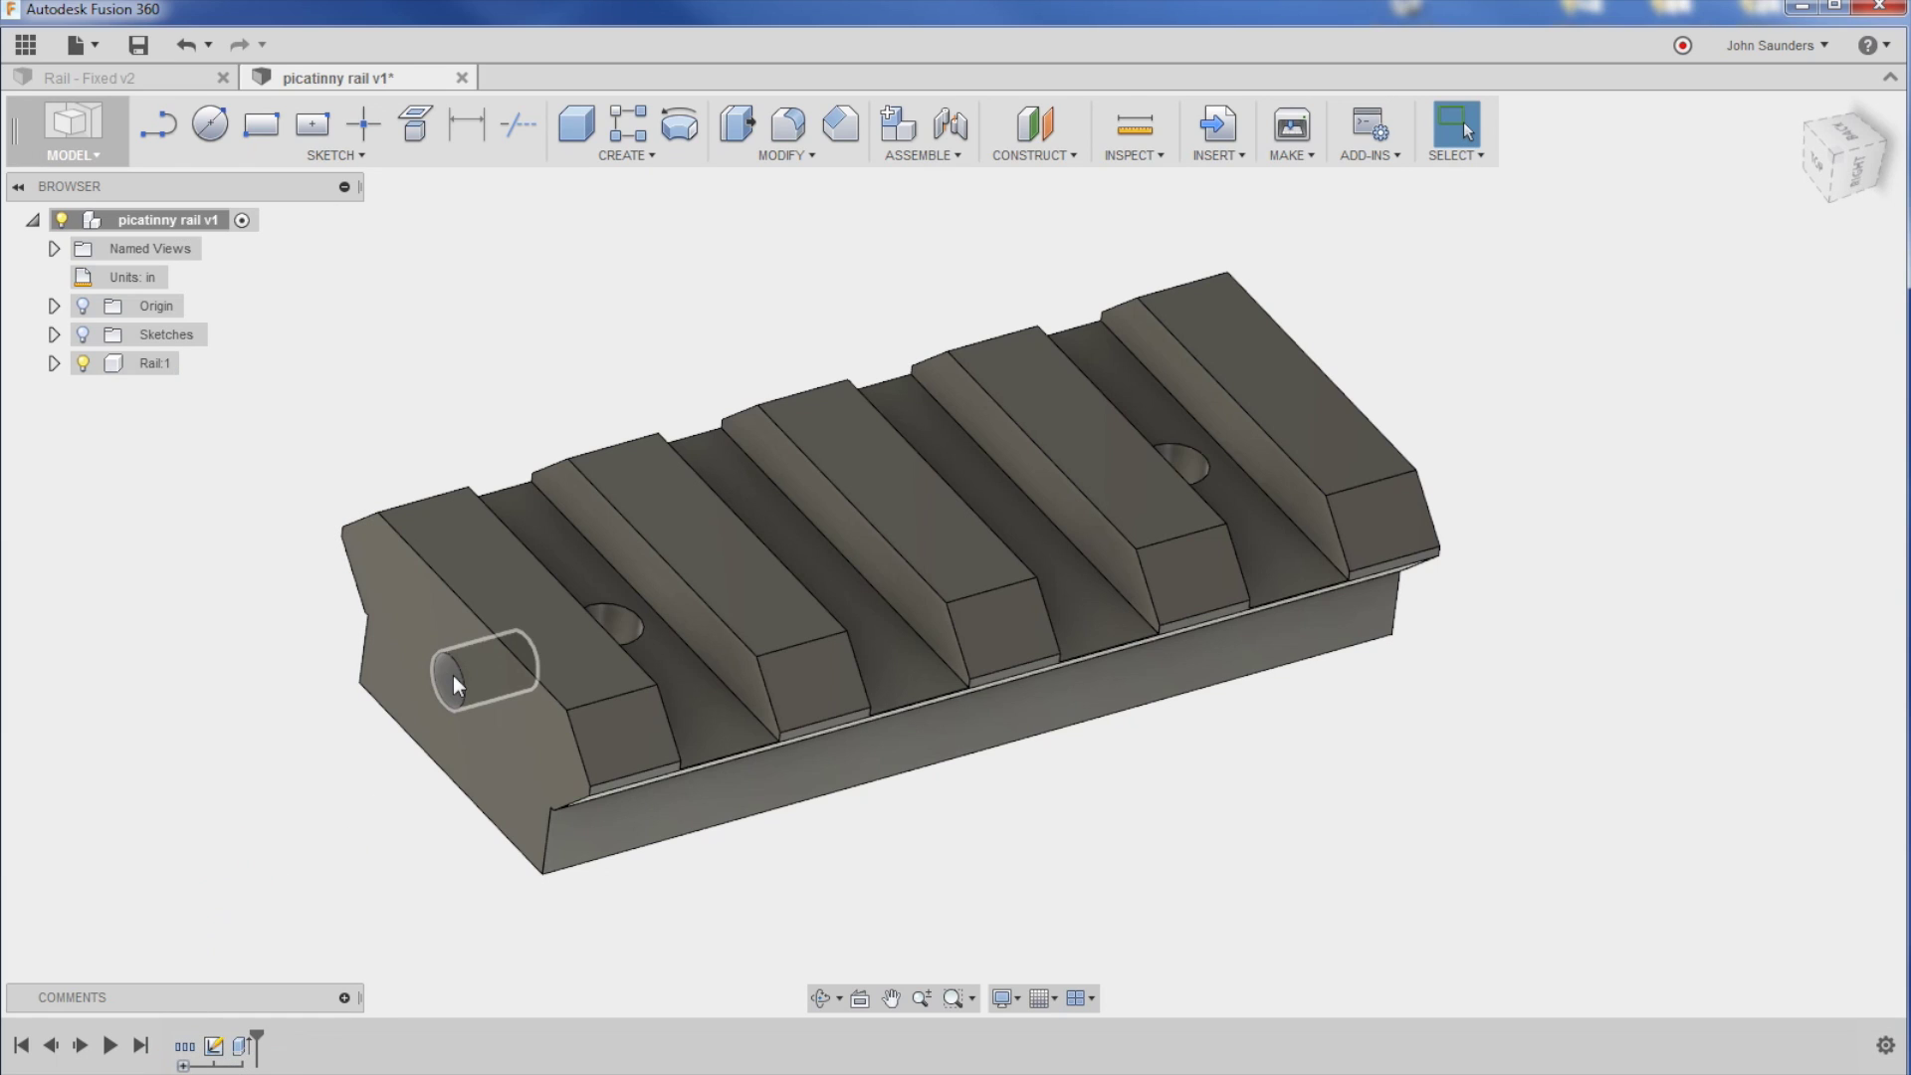
pyautogui.click(242, 1046)
pyautogui.press('Delete')
pyautogui.click(237, 1040)
pyautogui.press('Delete')
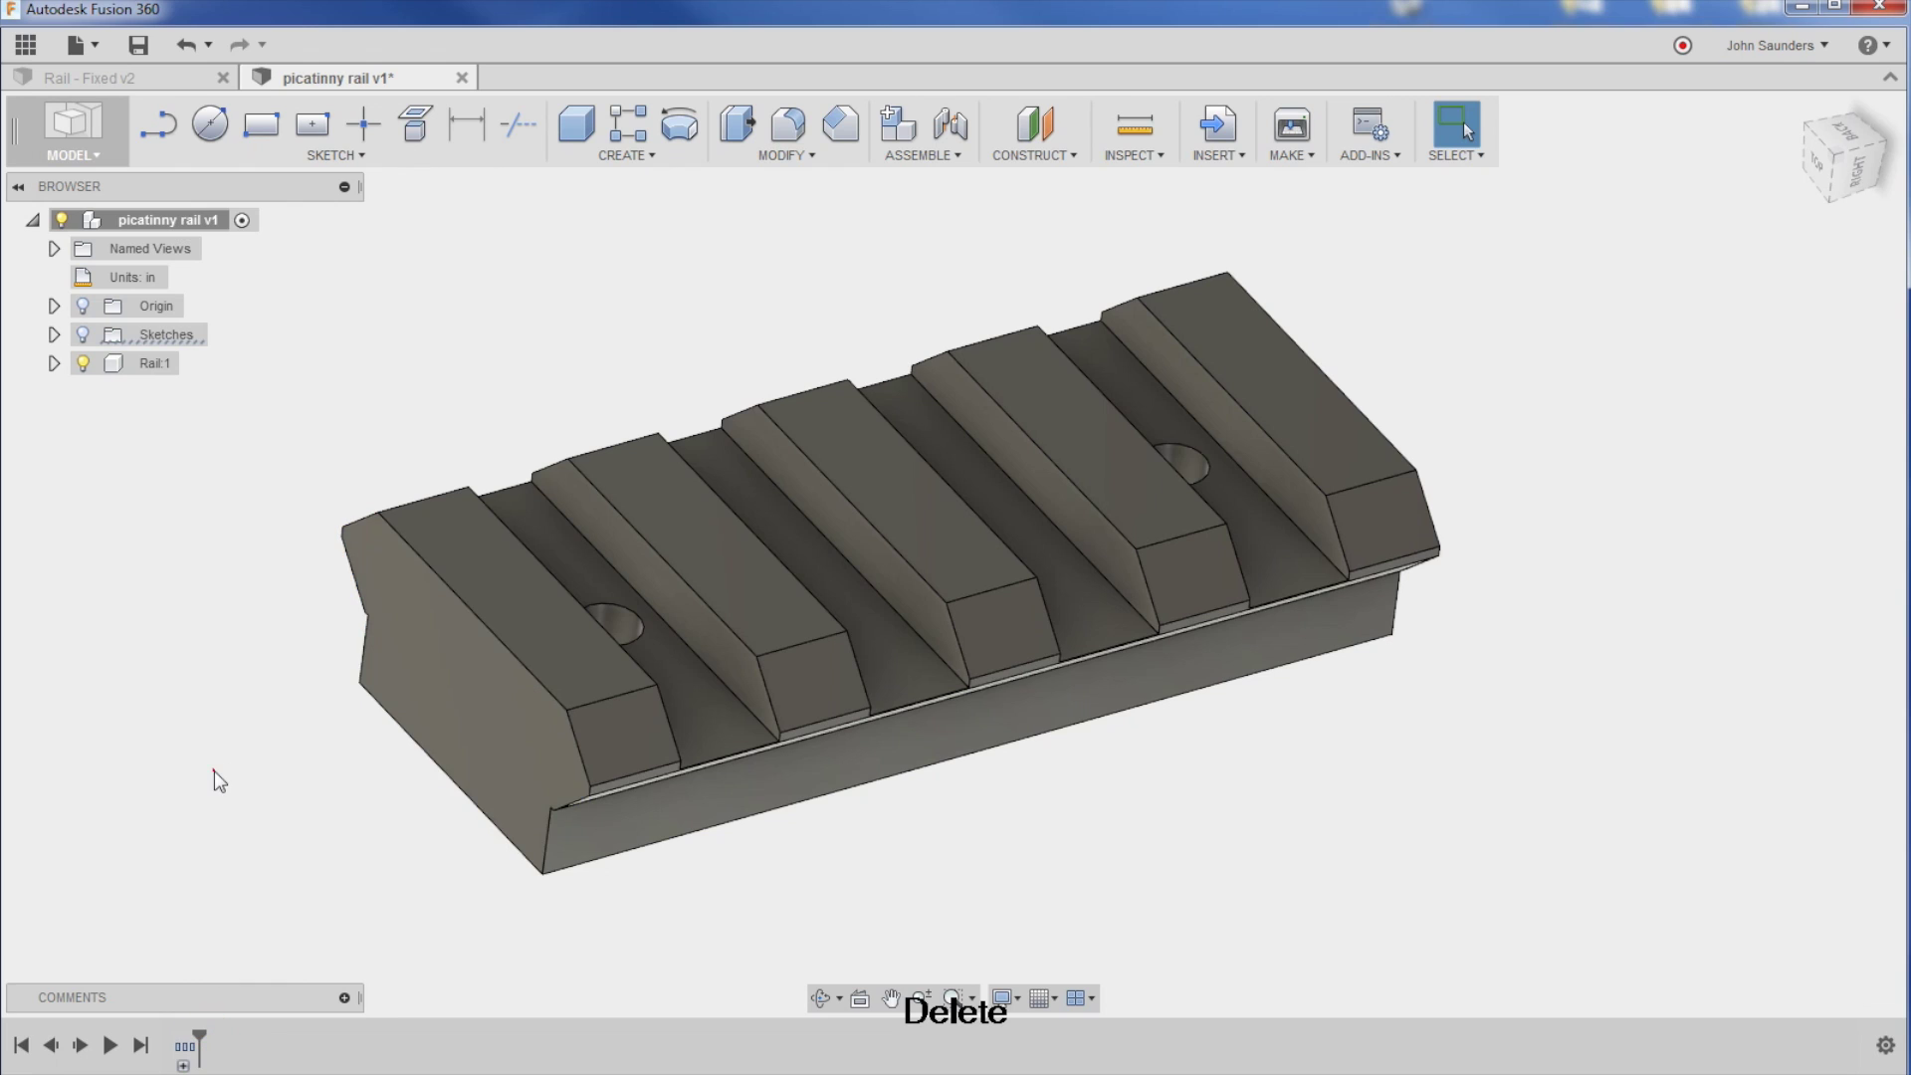
pyautogui.click(149, 363)
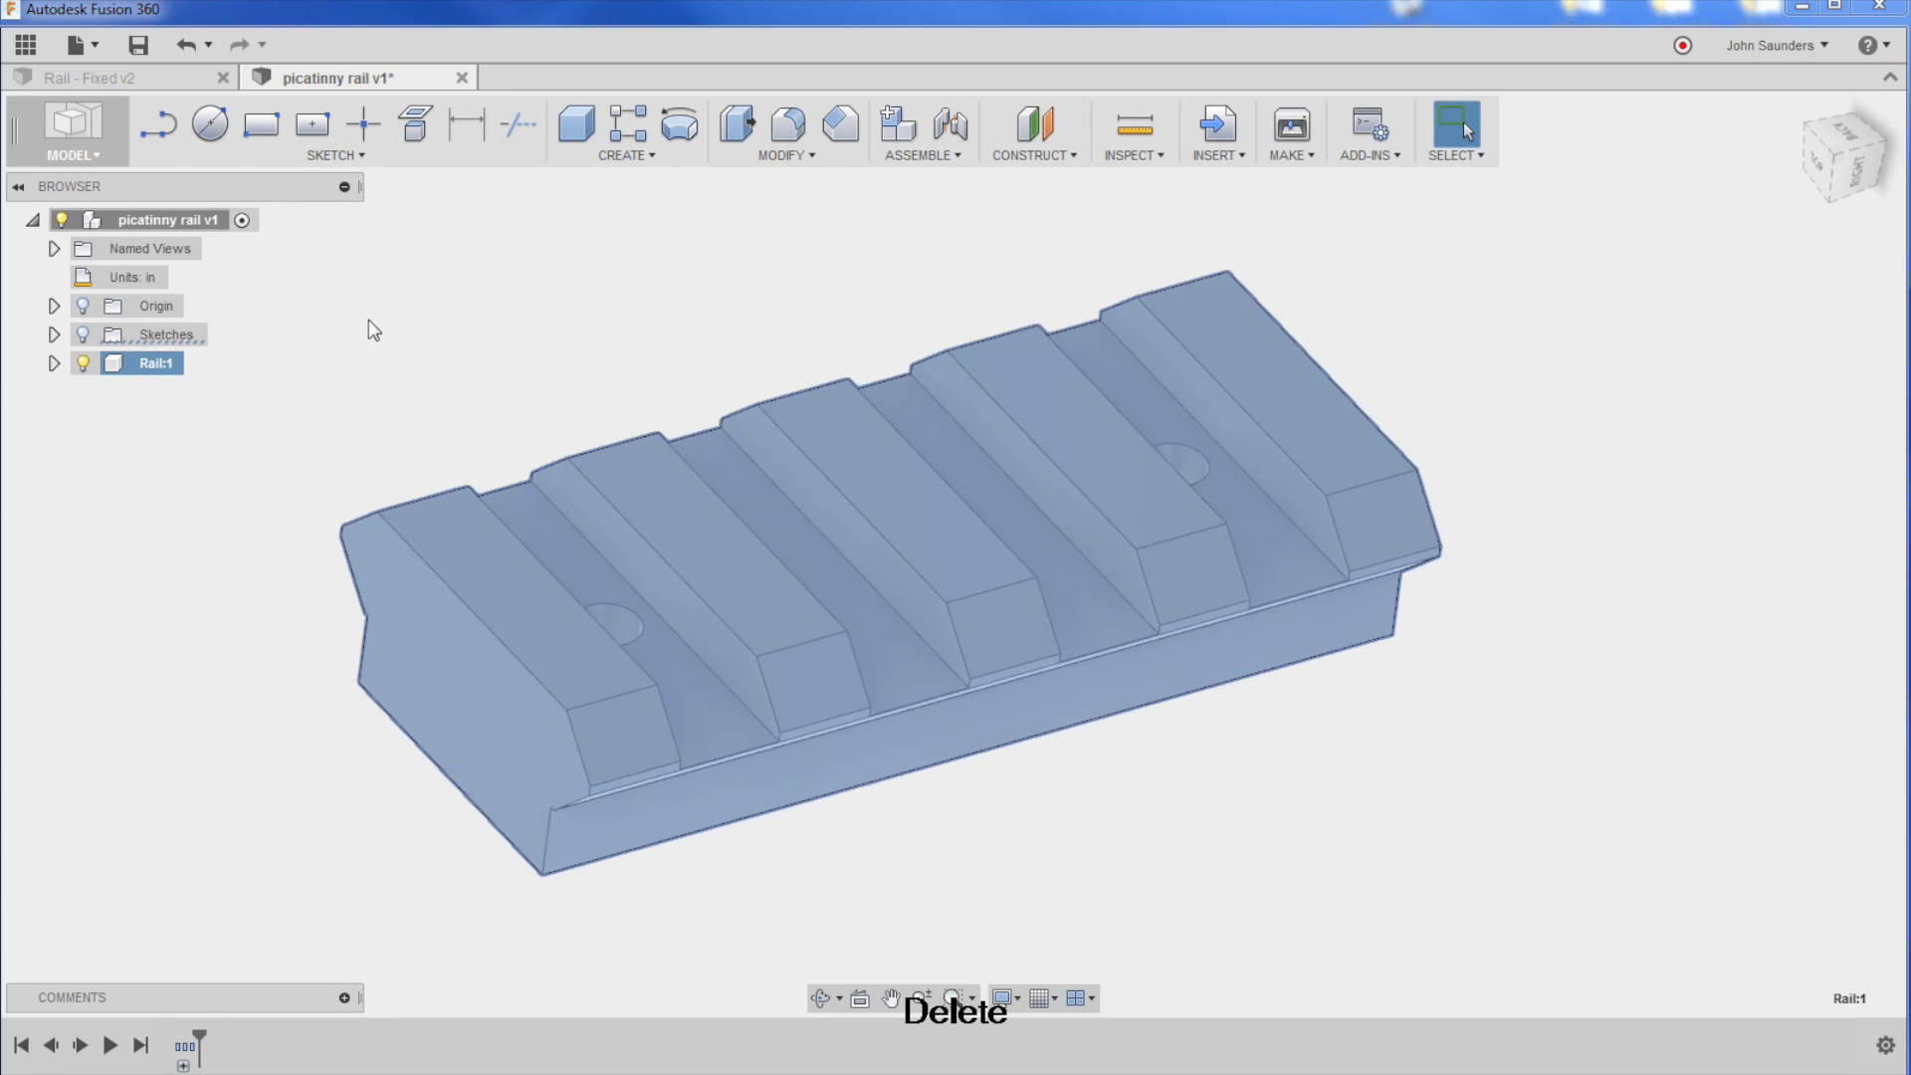
pyautogui.click(426, 329)
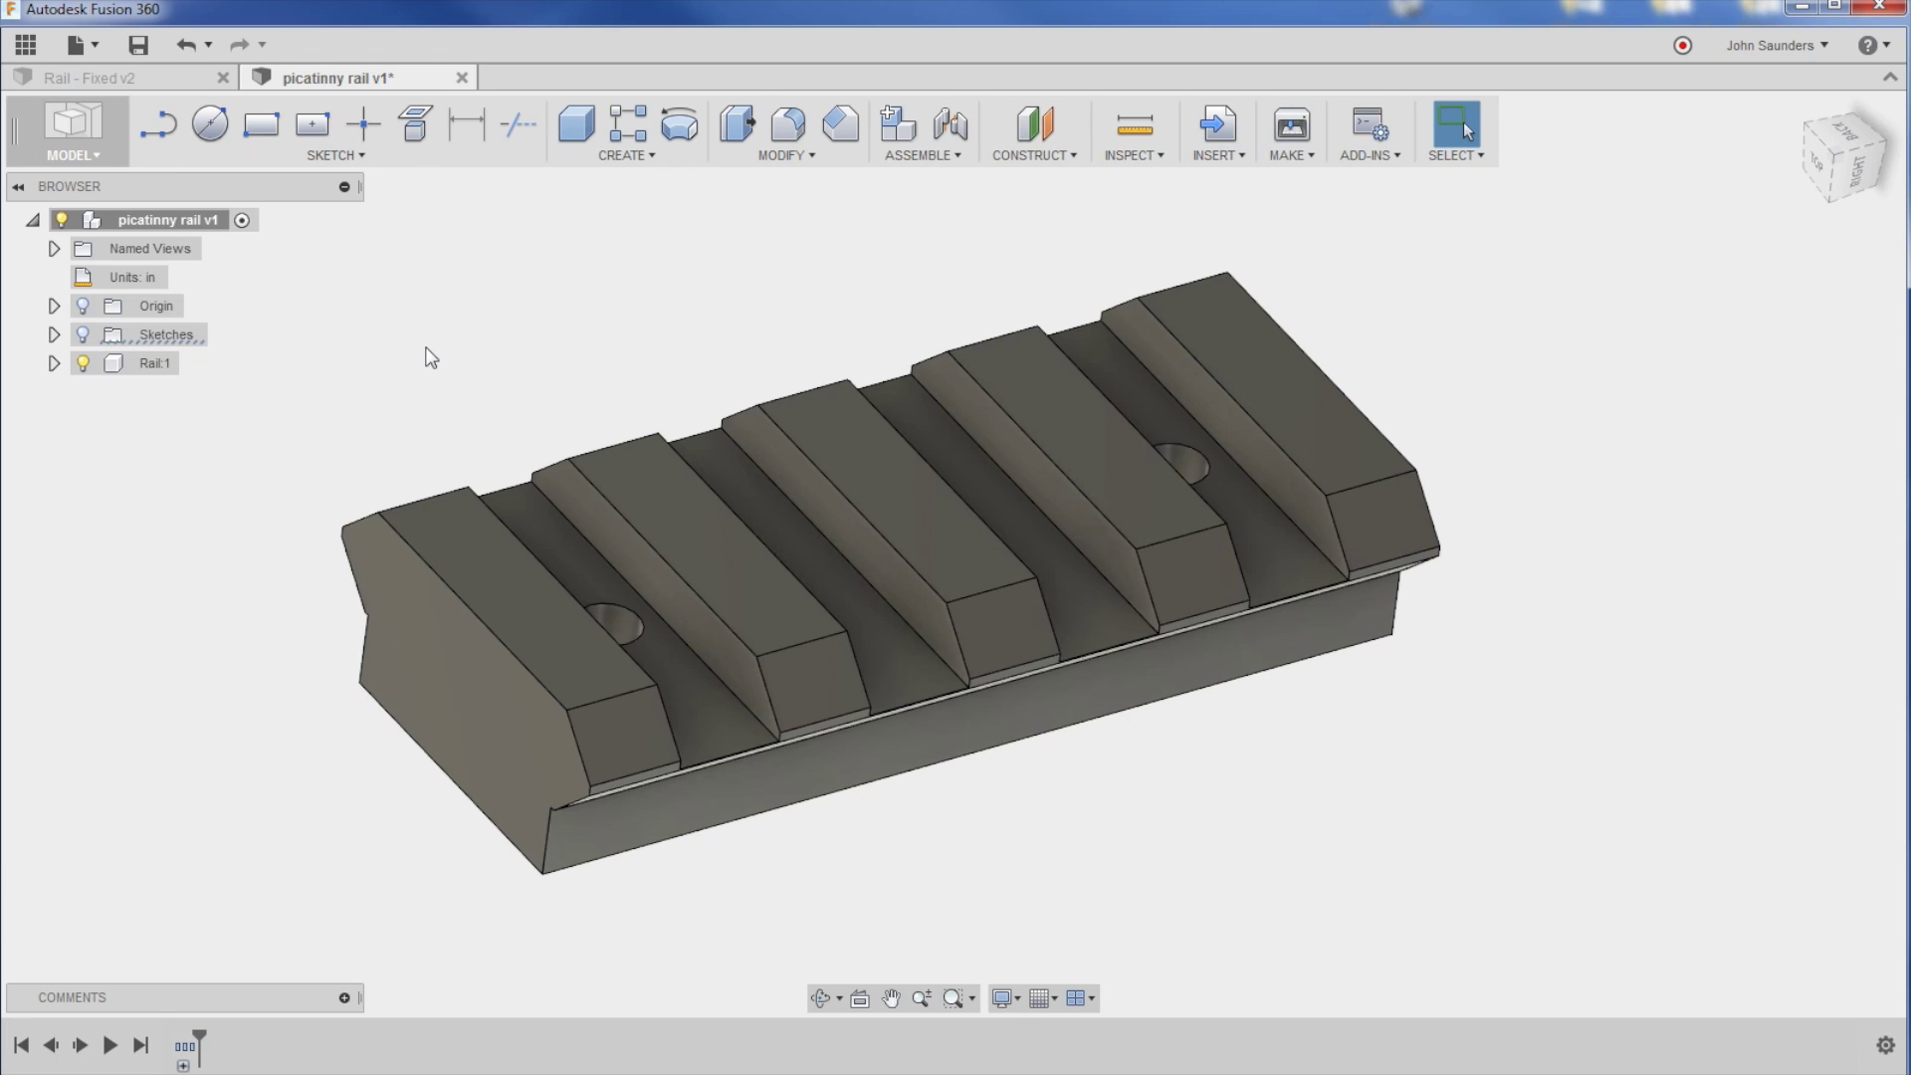
pyautogui.click(152, 363)
pyautogui.click(423, 326)
# Step: Switch the workspace from Model back to CAM
pyautogui.click(80, 137)
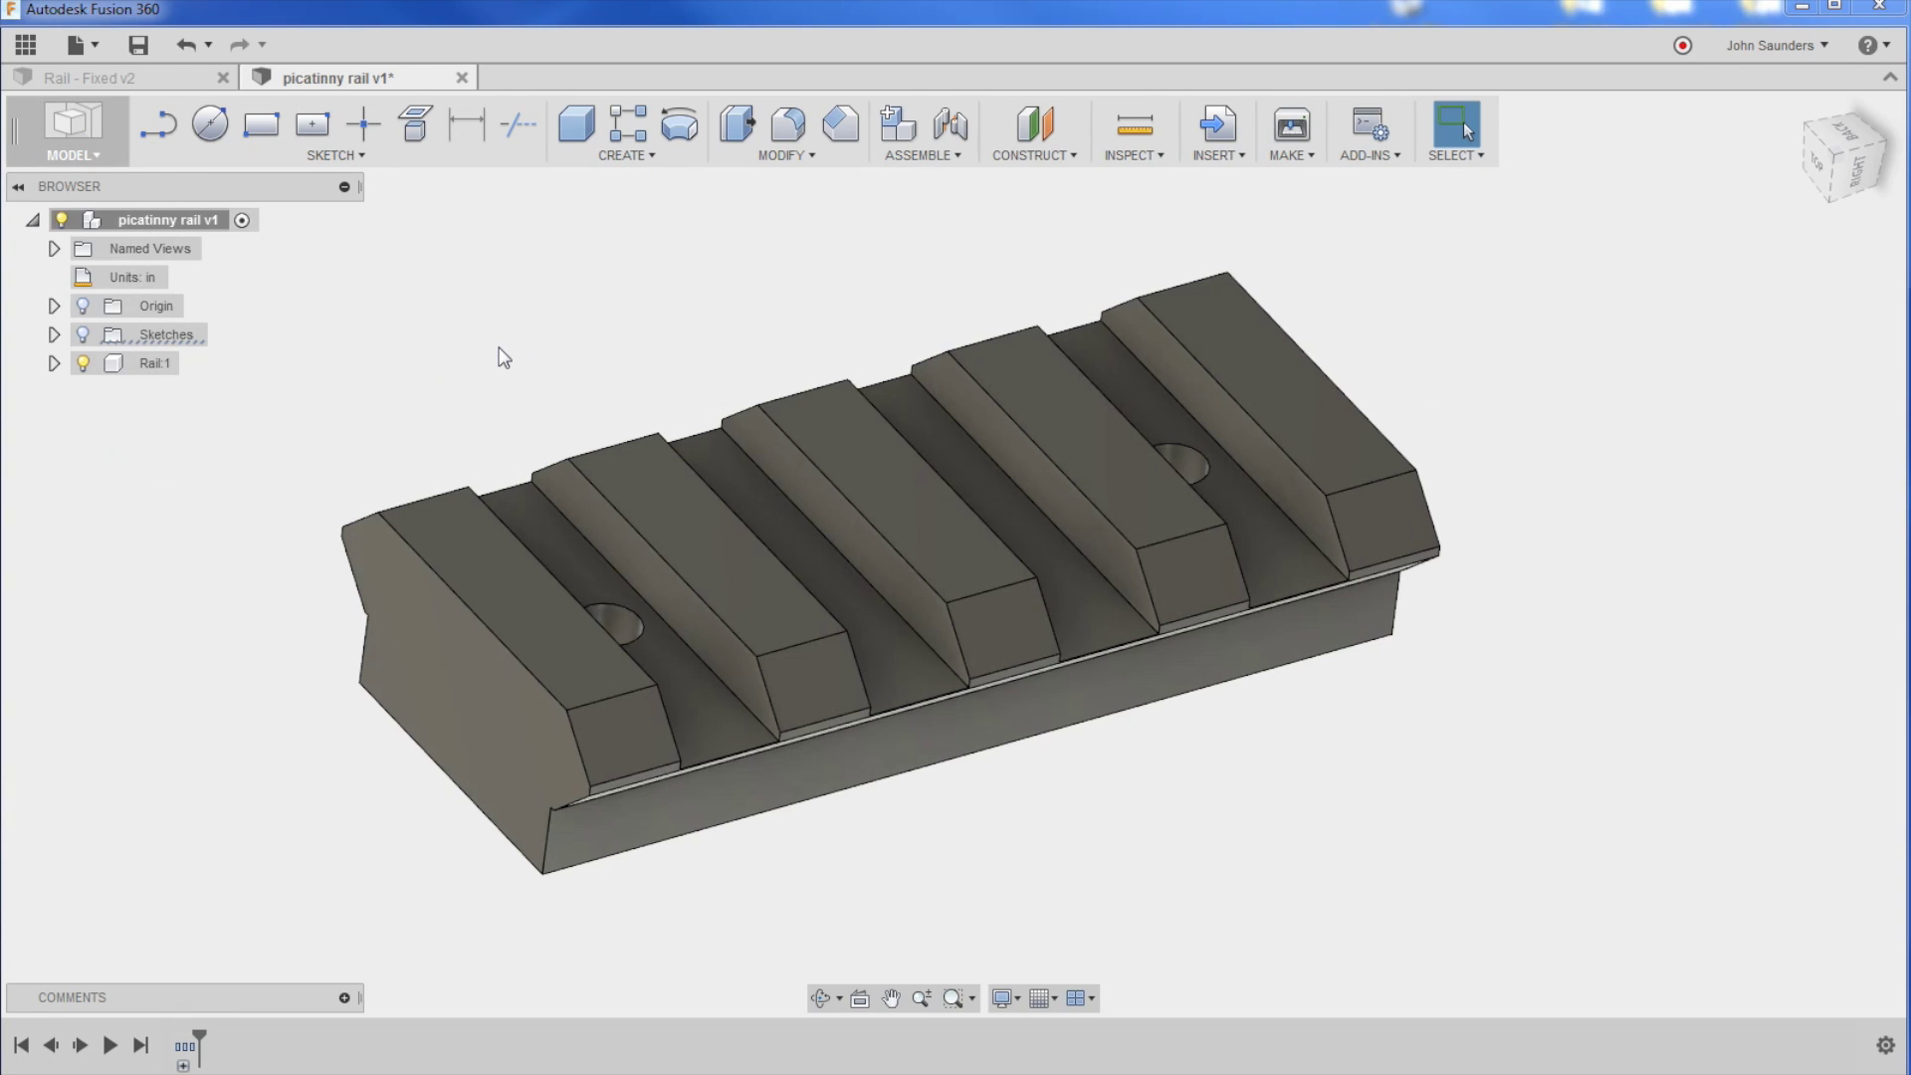
pyautogui.click(74, 149)
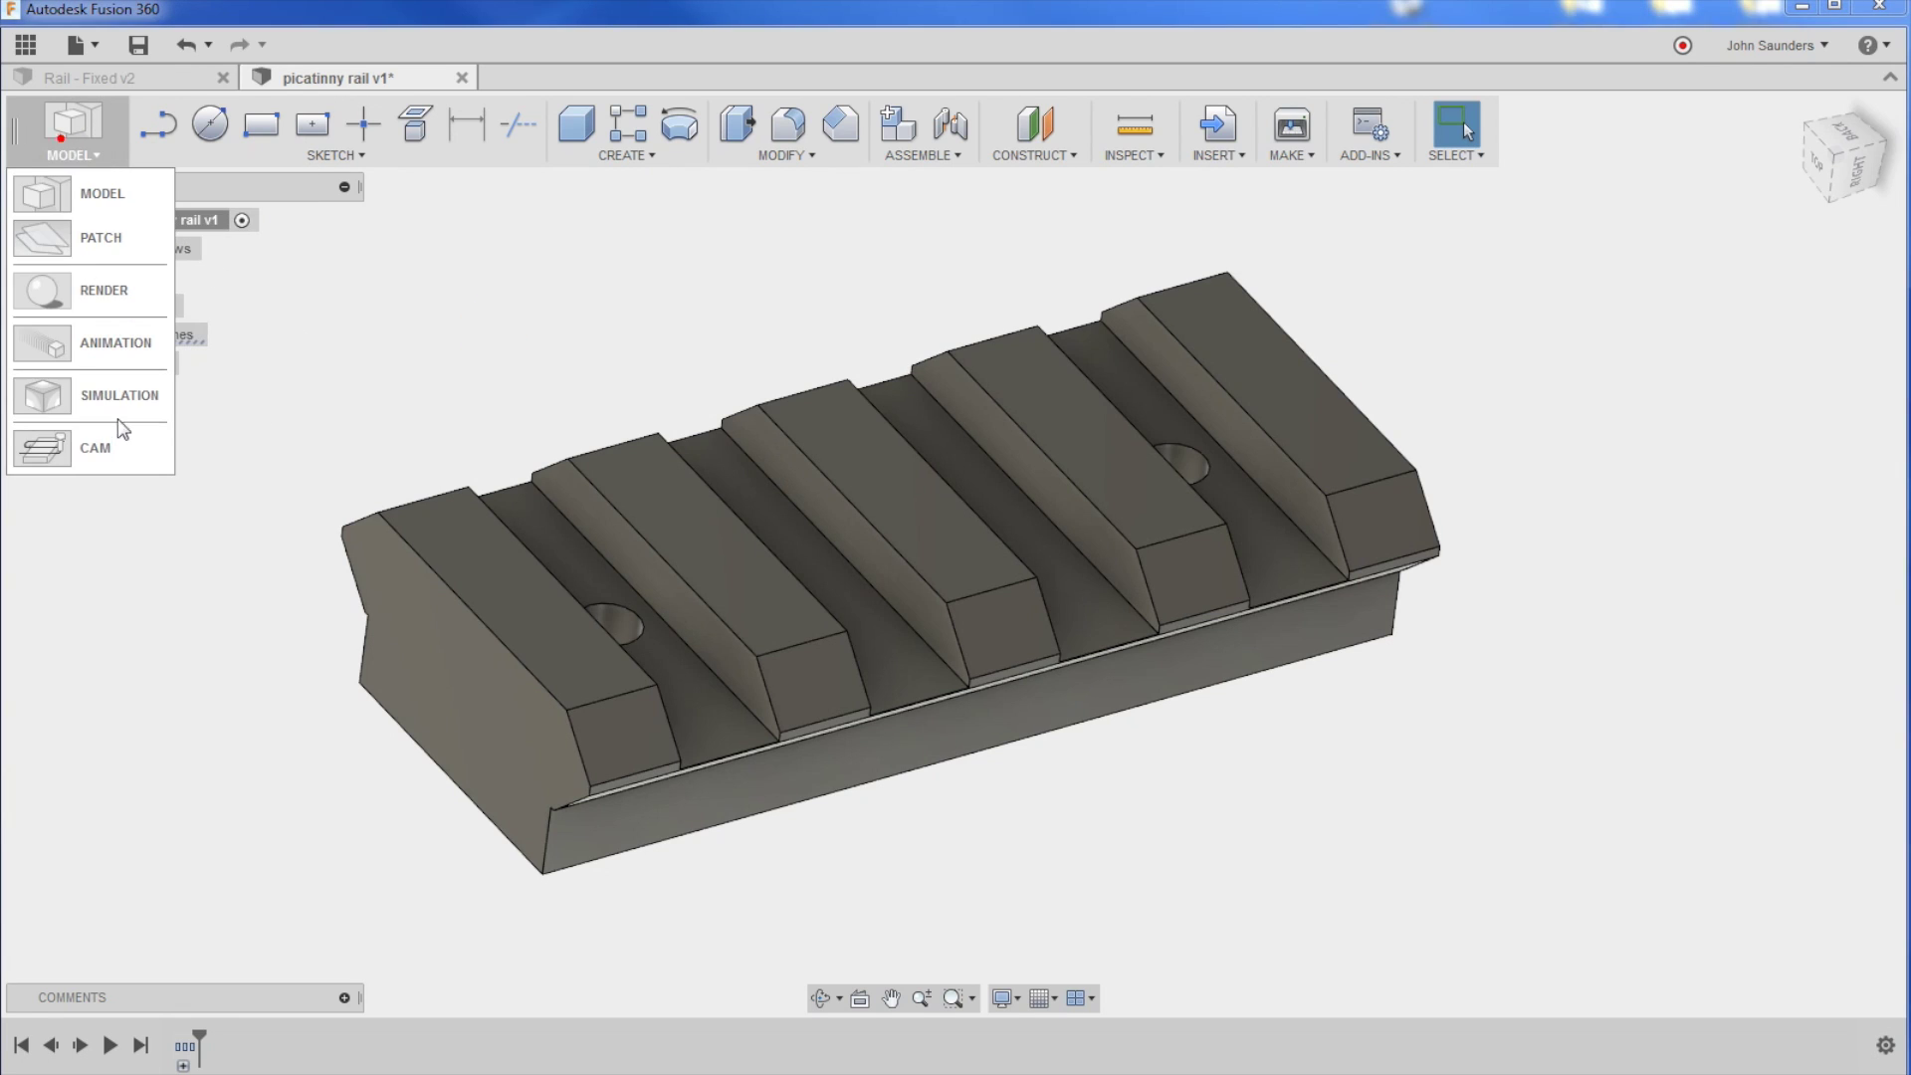
pyautogui.click(119, 438)
# Step: Regenerate Setup1's toolpaths with Ctrl+G, then select the 2D Adaptive1 operation
pyautogui.click(160, 334)
pyautogui.hotkey('ctrl', 'g')
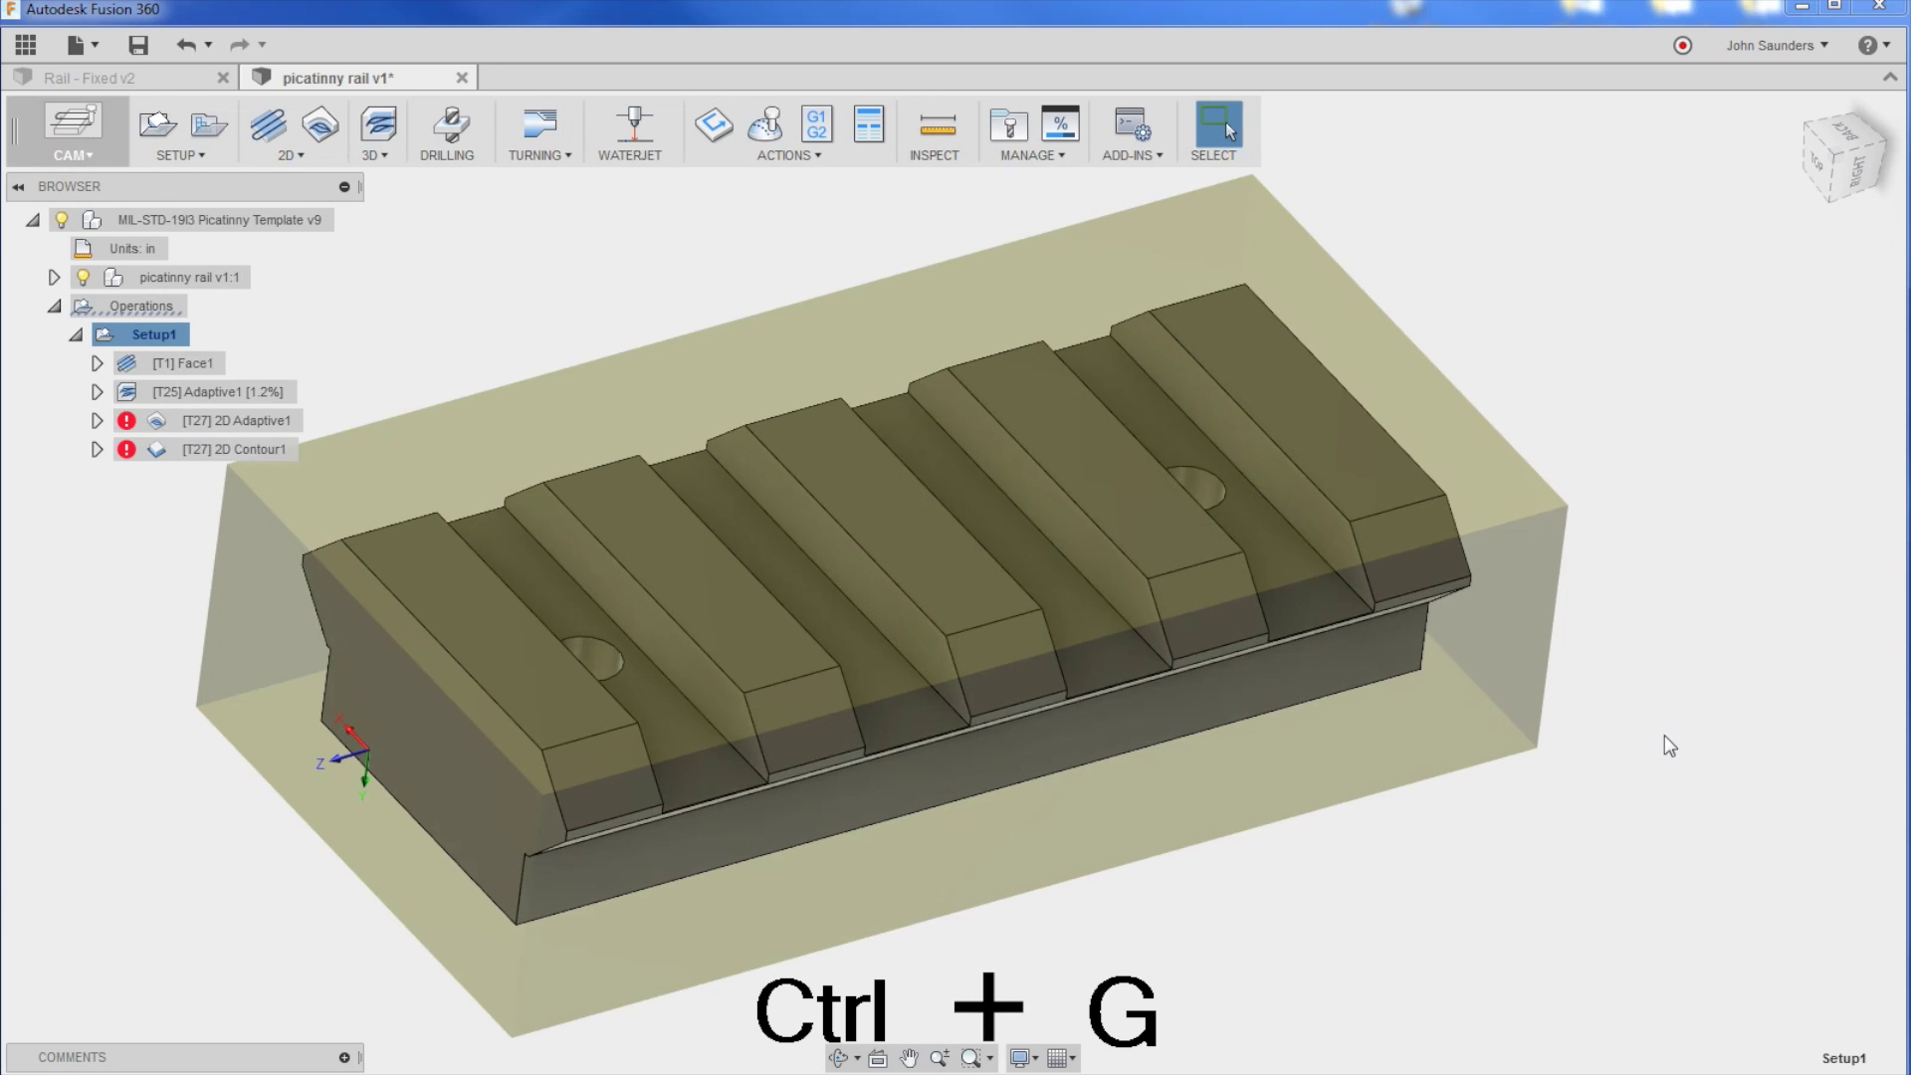
pyautogui.keyDown('shift'); pyautogui.moveTo(1663, 747); pyautogui.dragTo(1692, 724, button='middle'); pyautogui.keyUp('shift')
pyautogui.click(1694, 672)
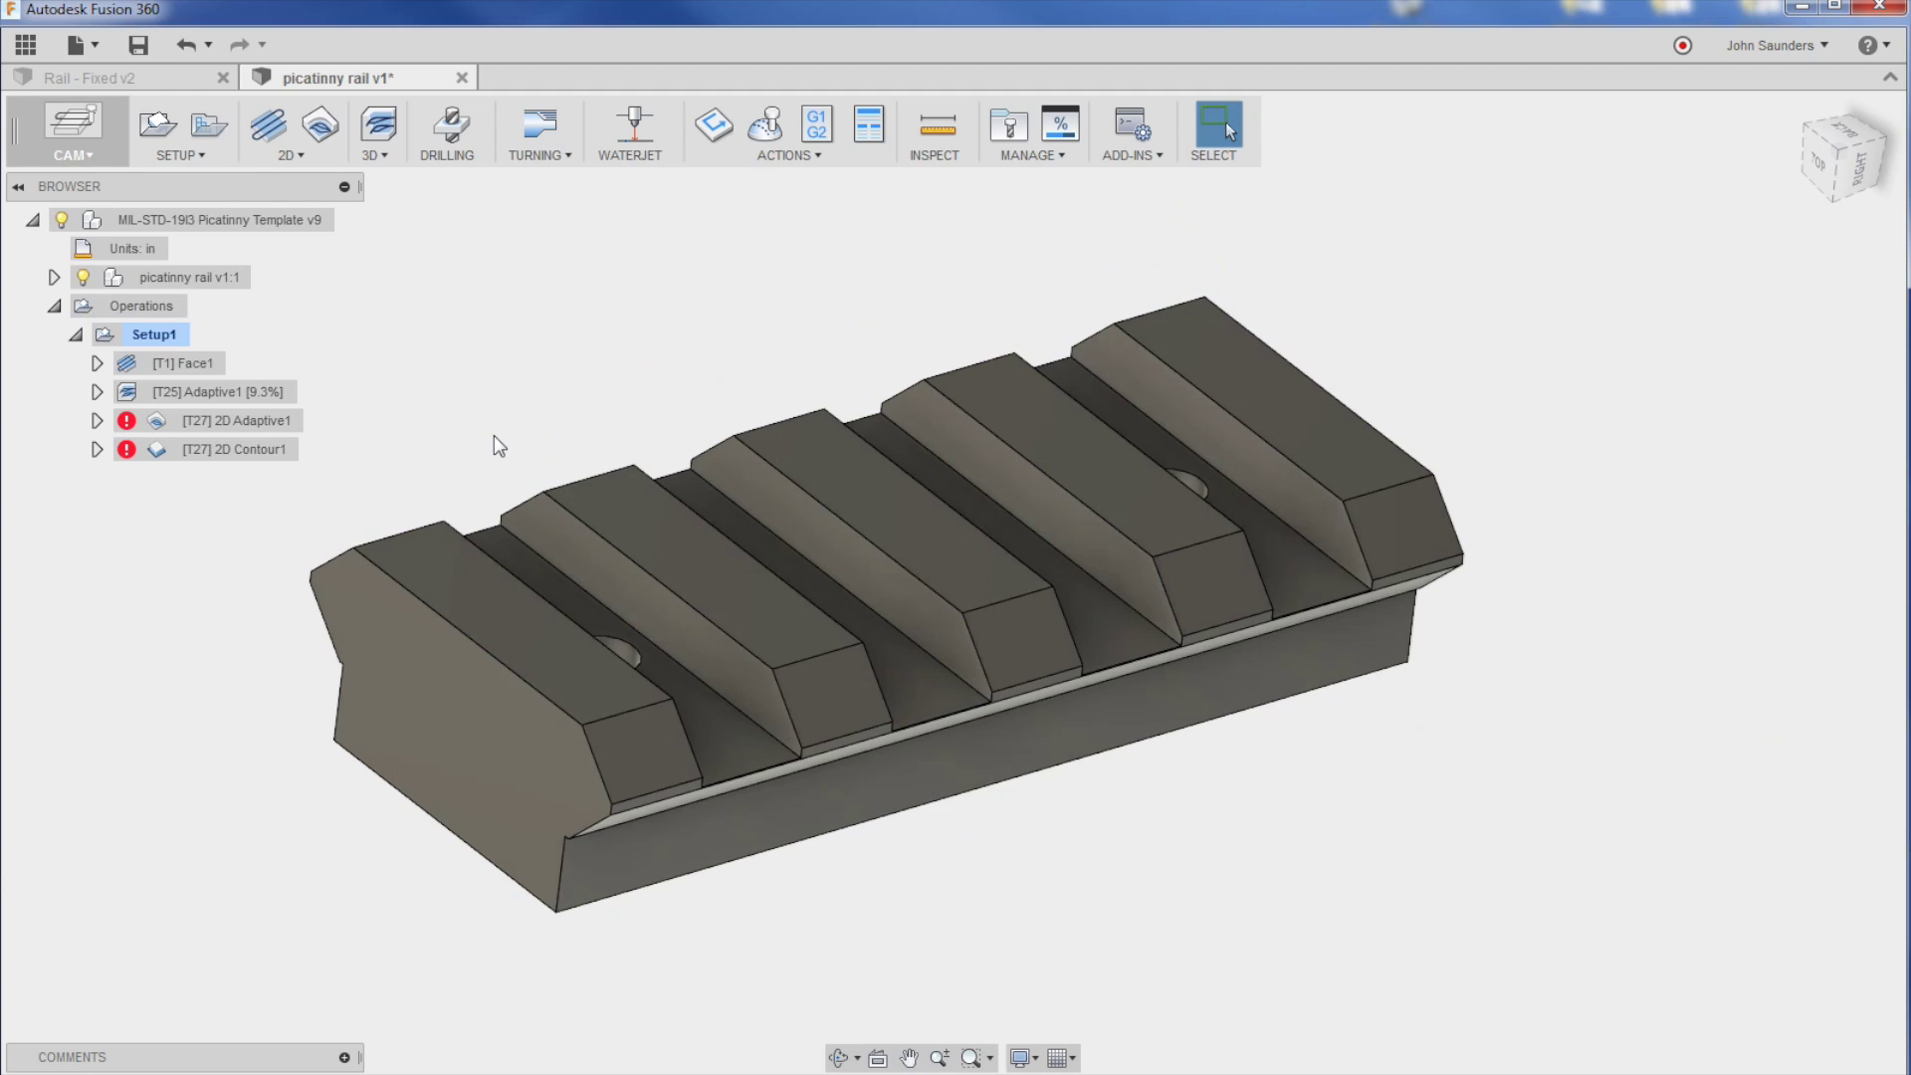
pyautogui.click(536, 319)
pyautogui.click(228, 421)
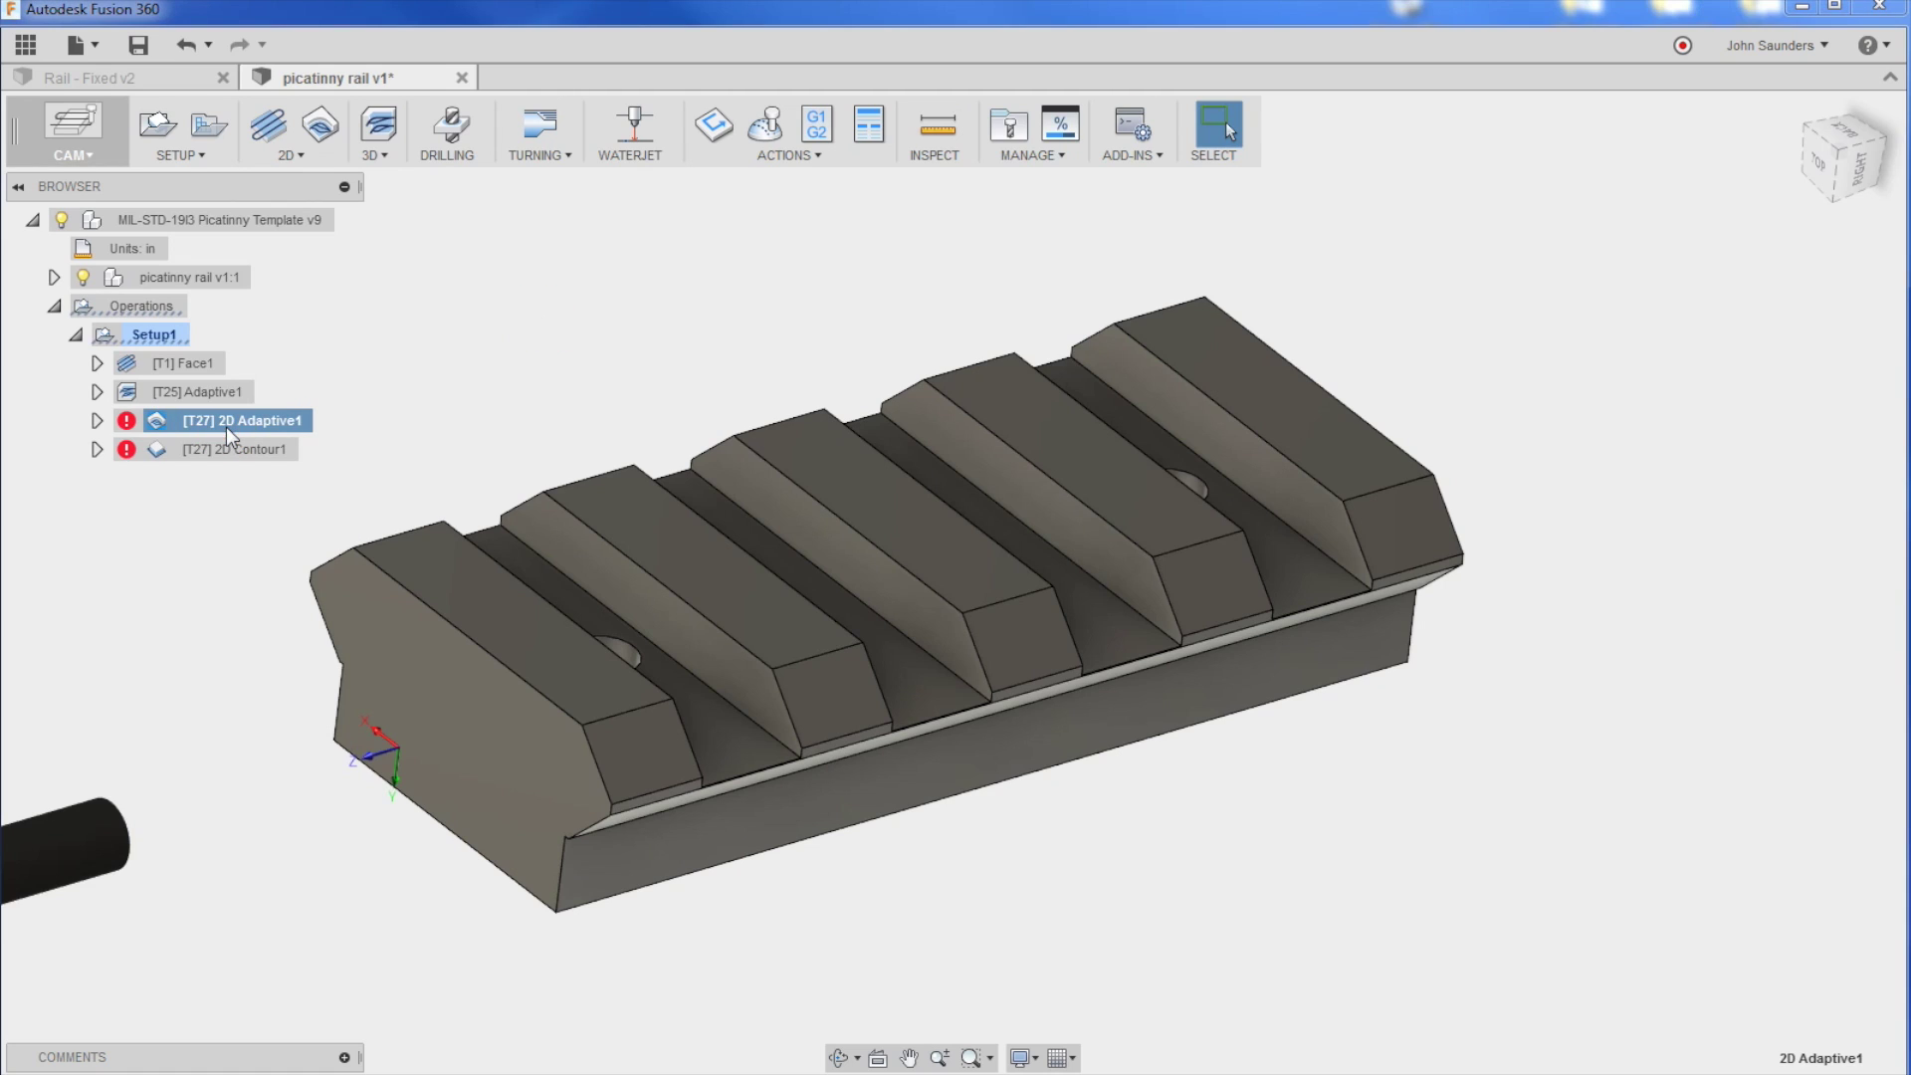
# Step: Edit Setup1 and set its model to Body1 inside the Rail:1 component
pyautogui.rightClick(164, 340)
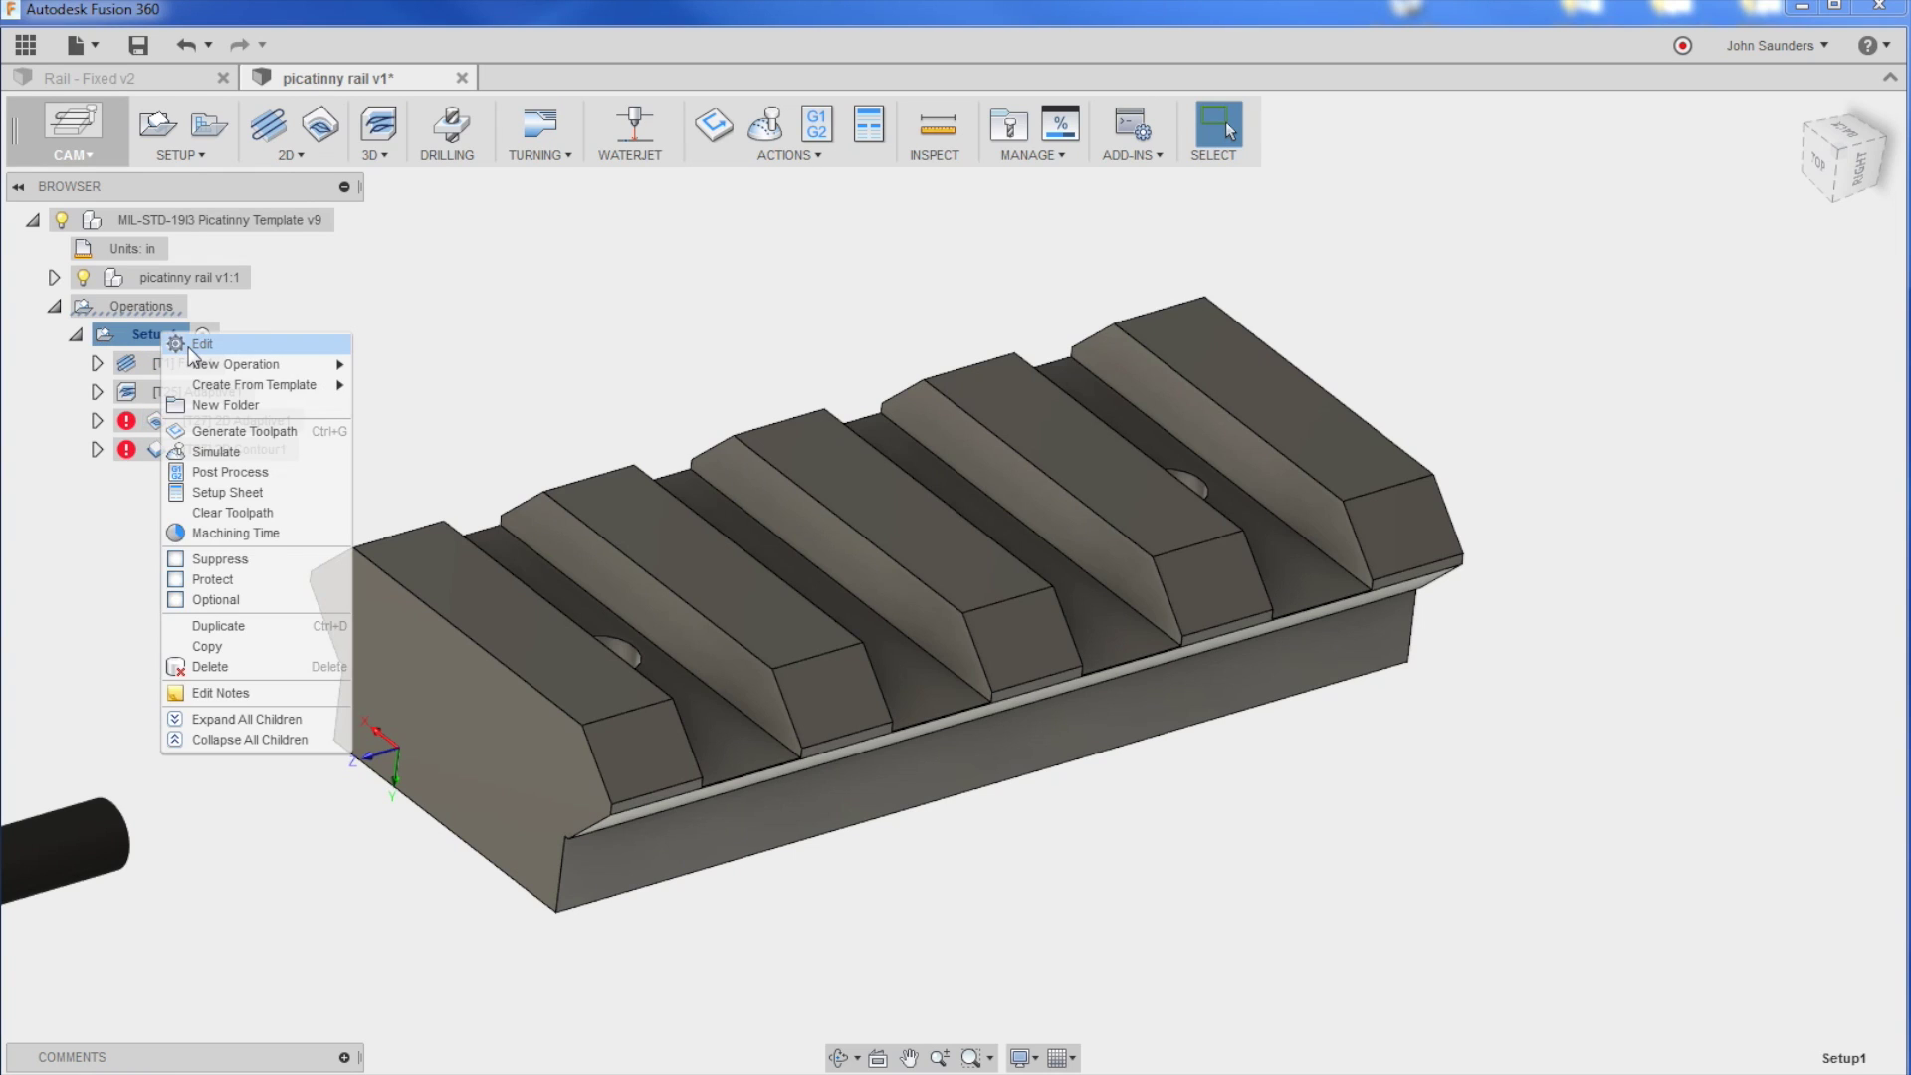
pyautogui.click(199, 344)
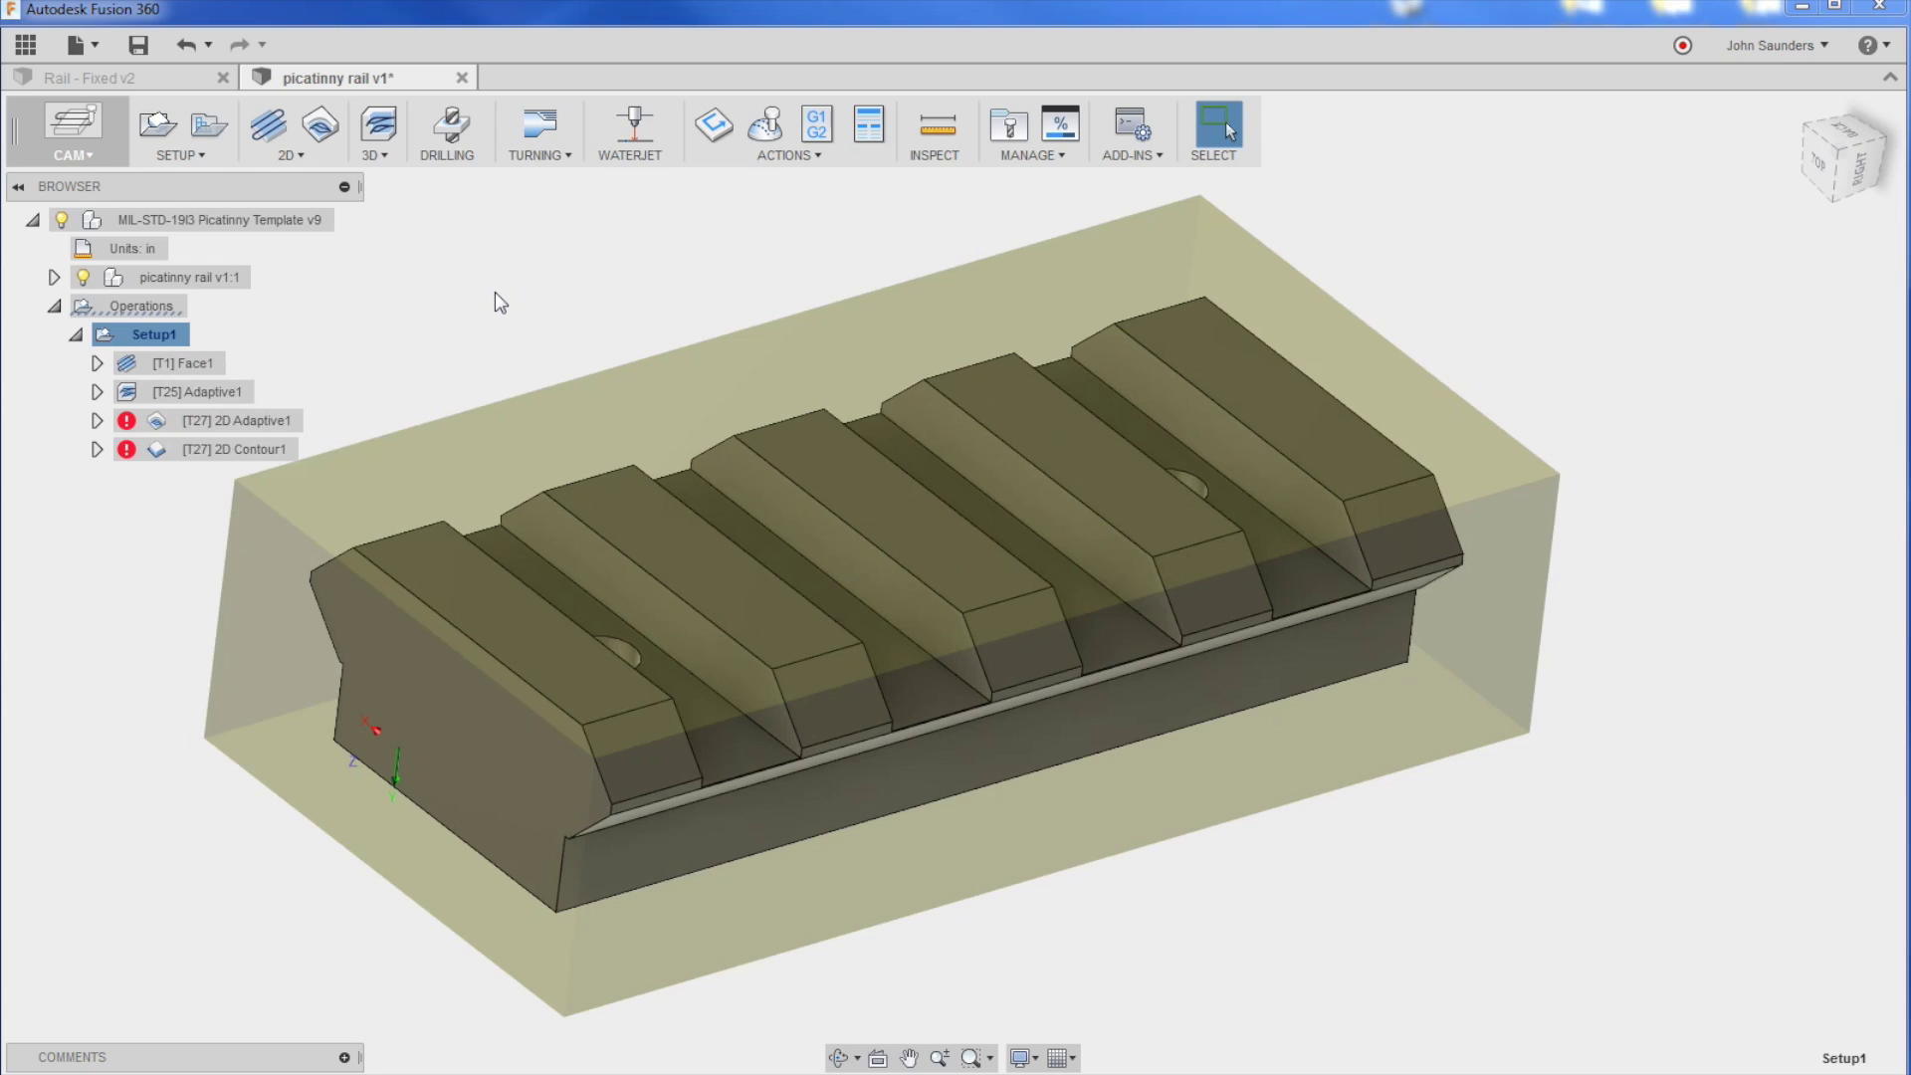
pyautogui.rightClick(141, 338)
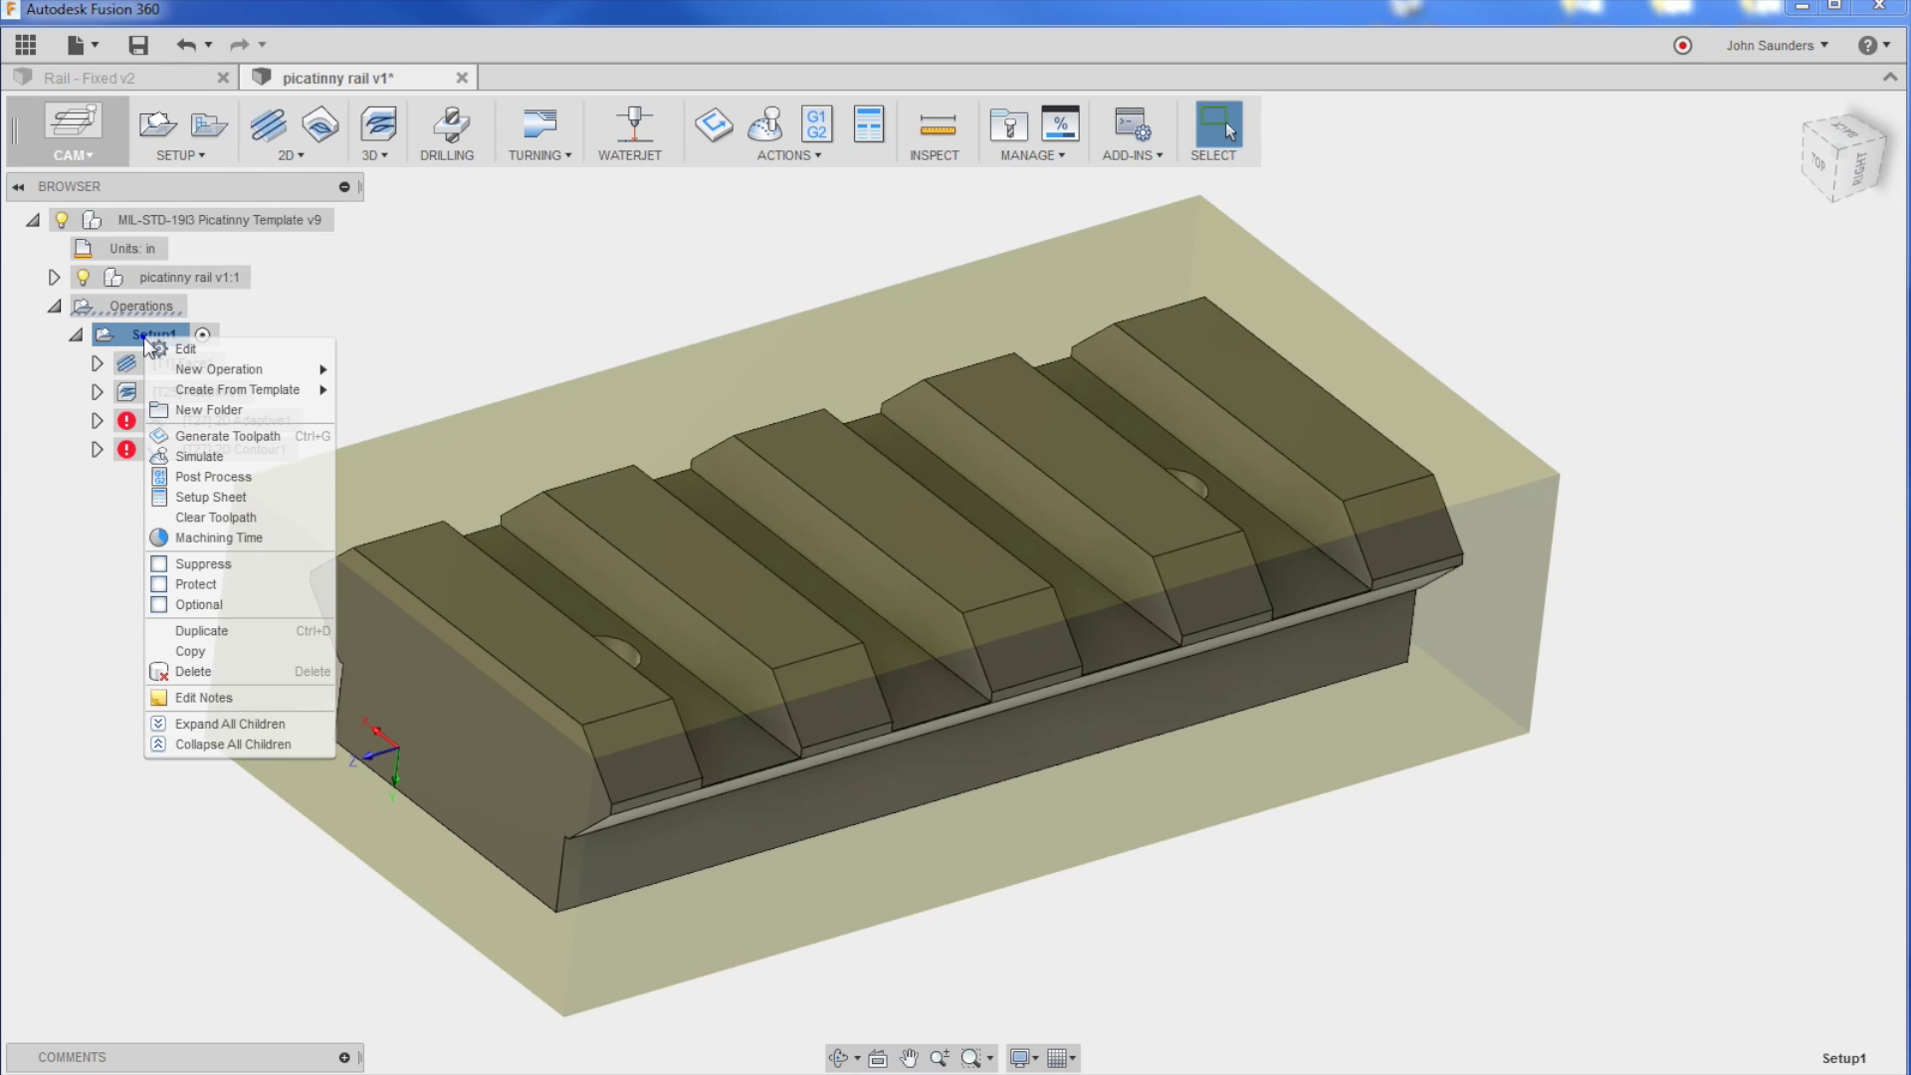
pyautogui.click(218, 350)
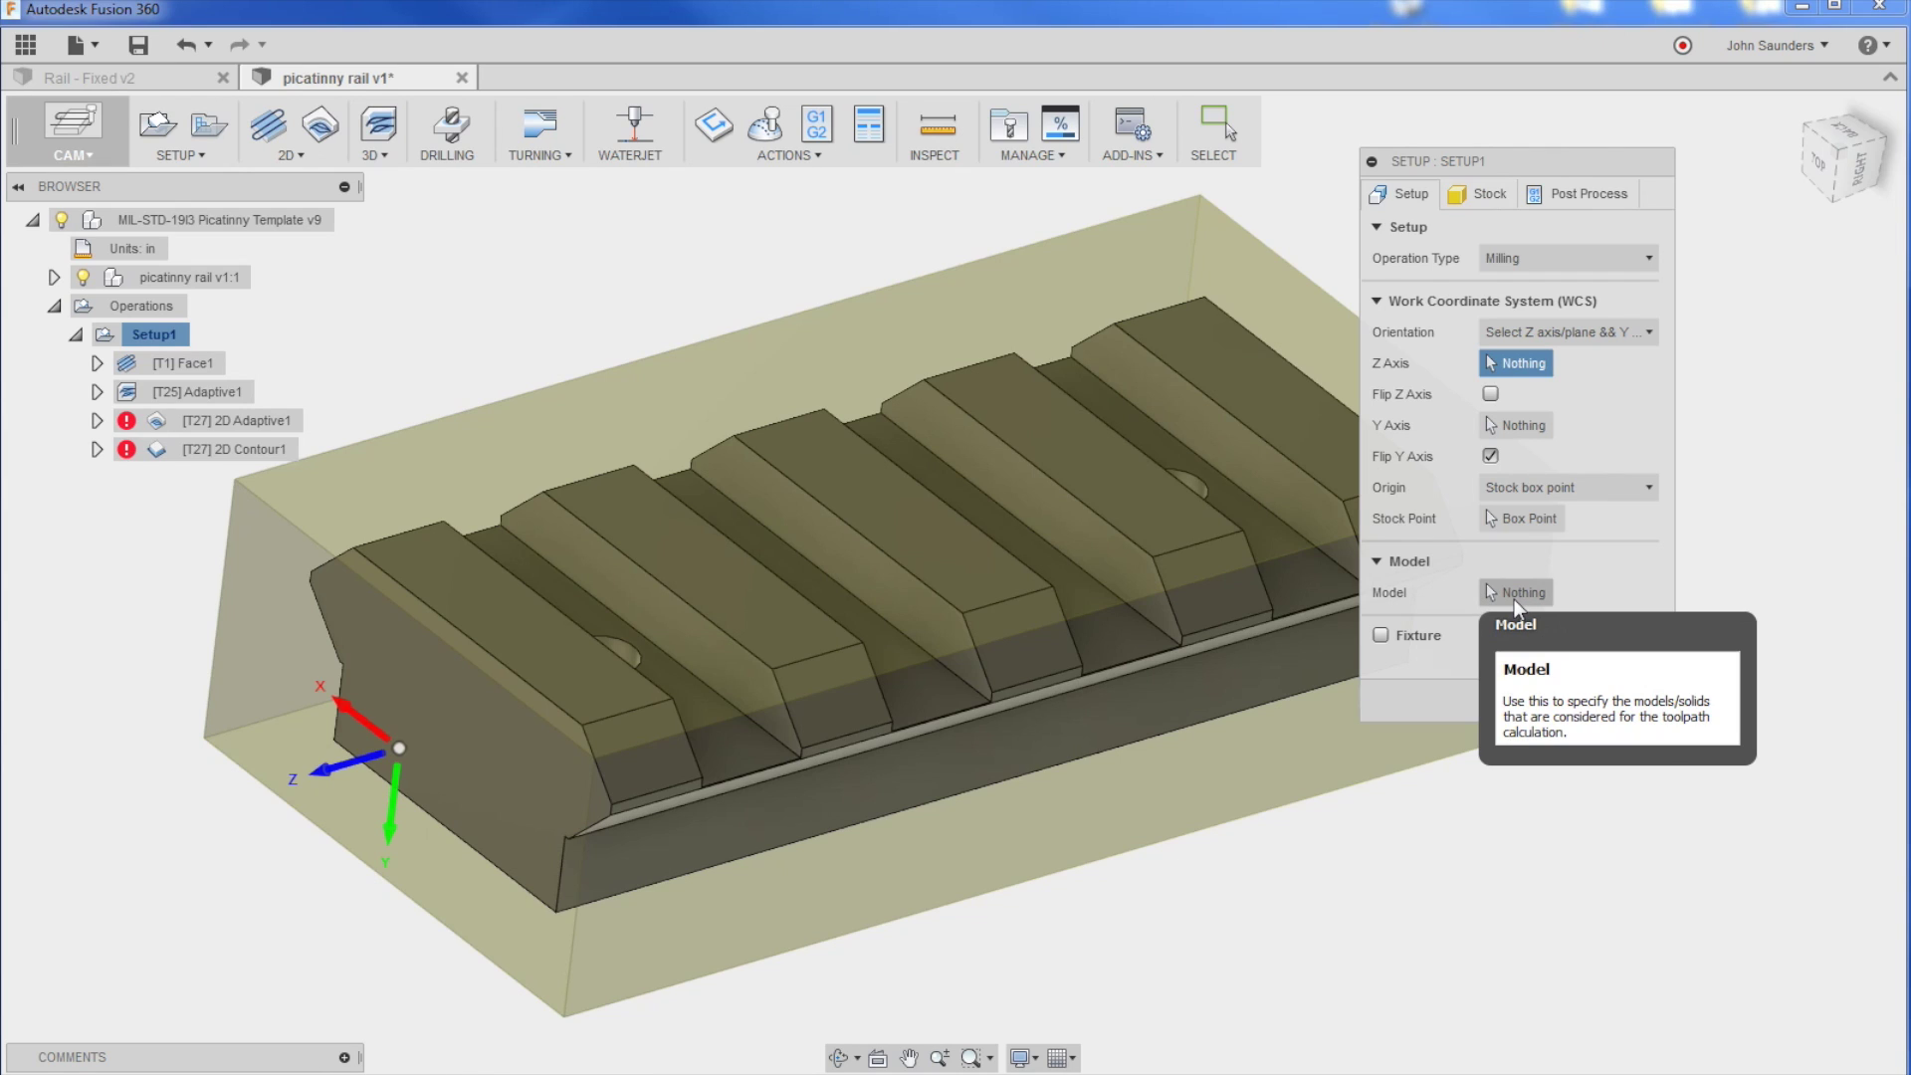
pyautogui.click(1514, 603)
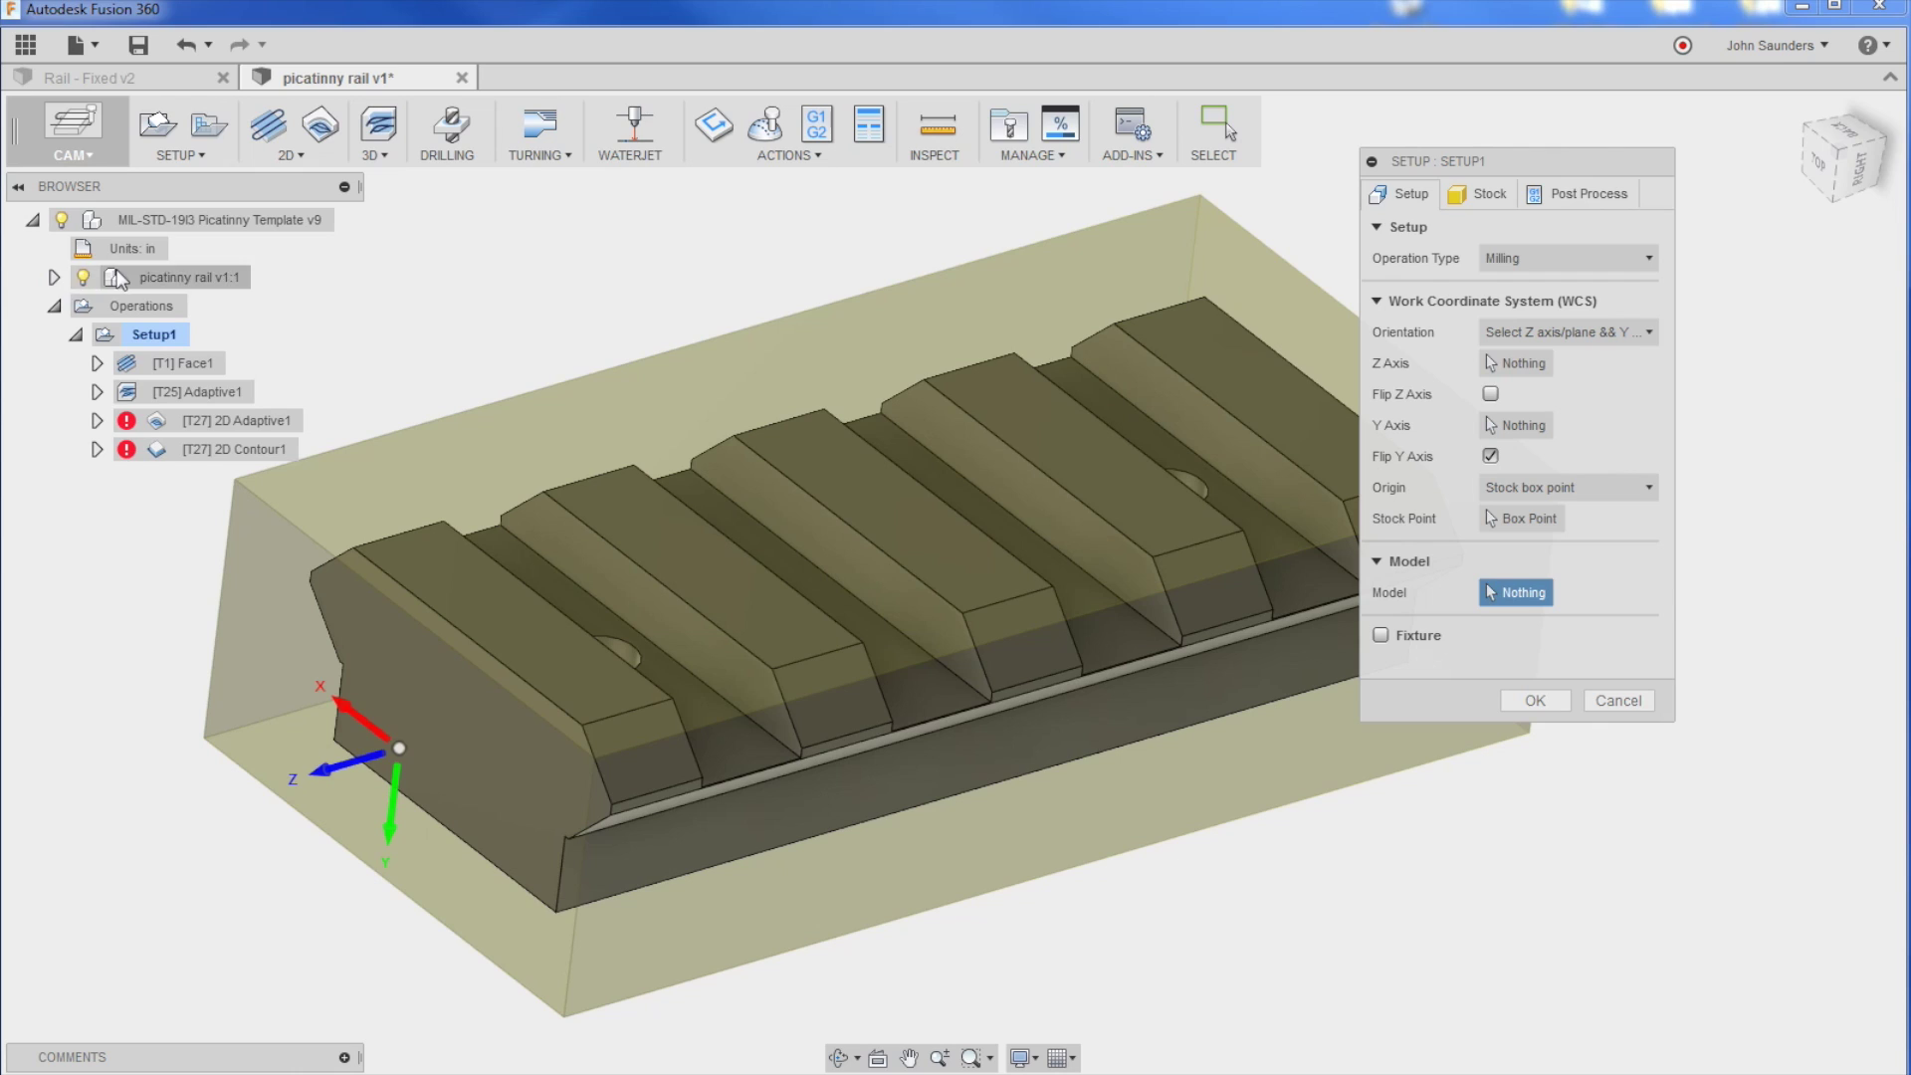
pyautogui.click(54, 277)
pyautogui.click(76, 335)
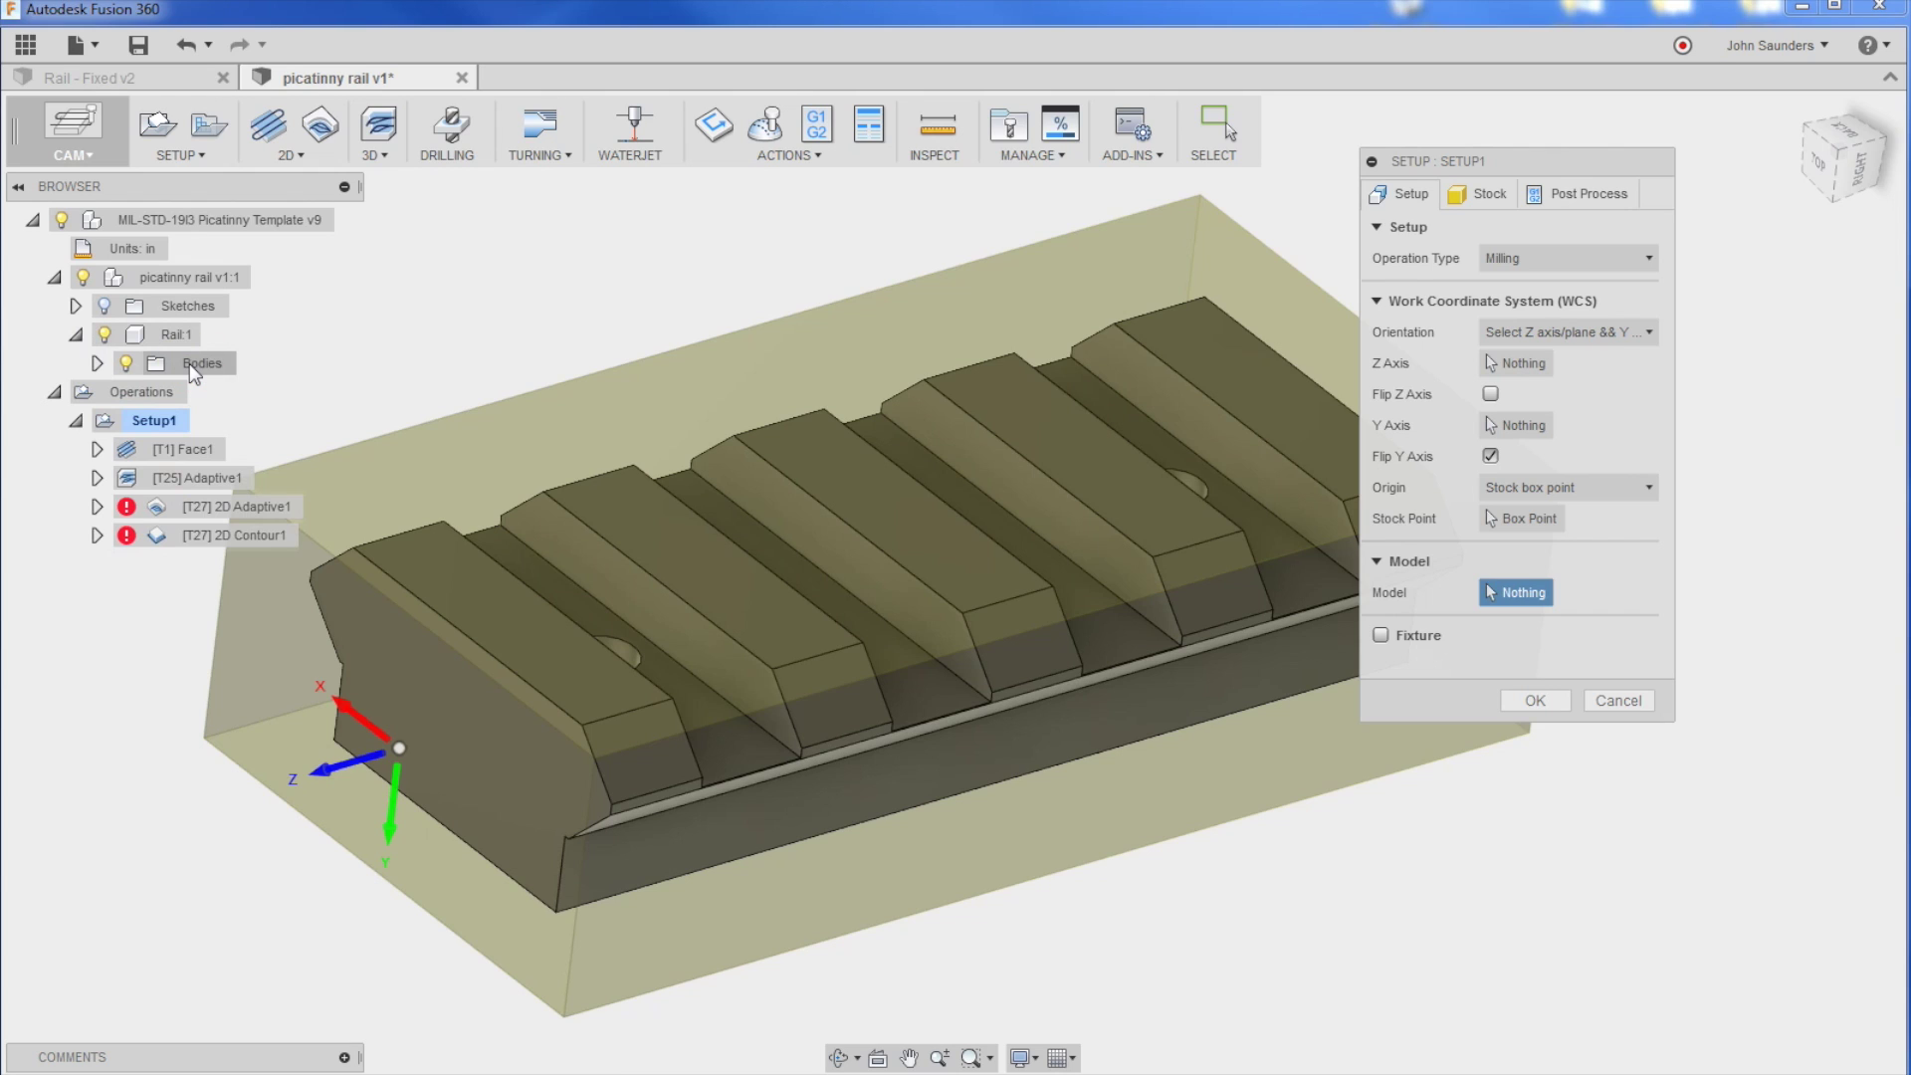
pyautogui.click(96, 364)
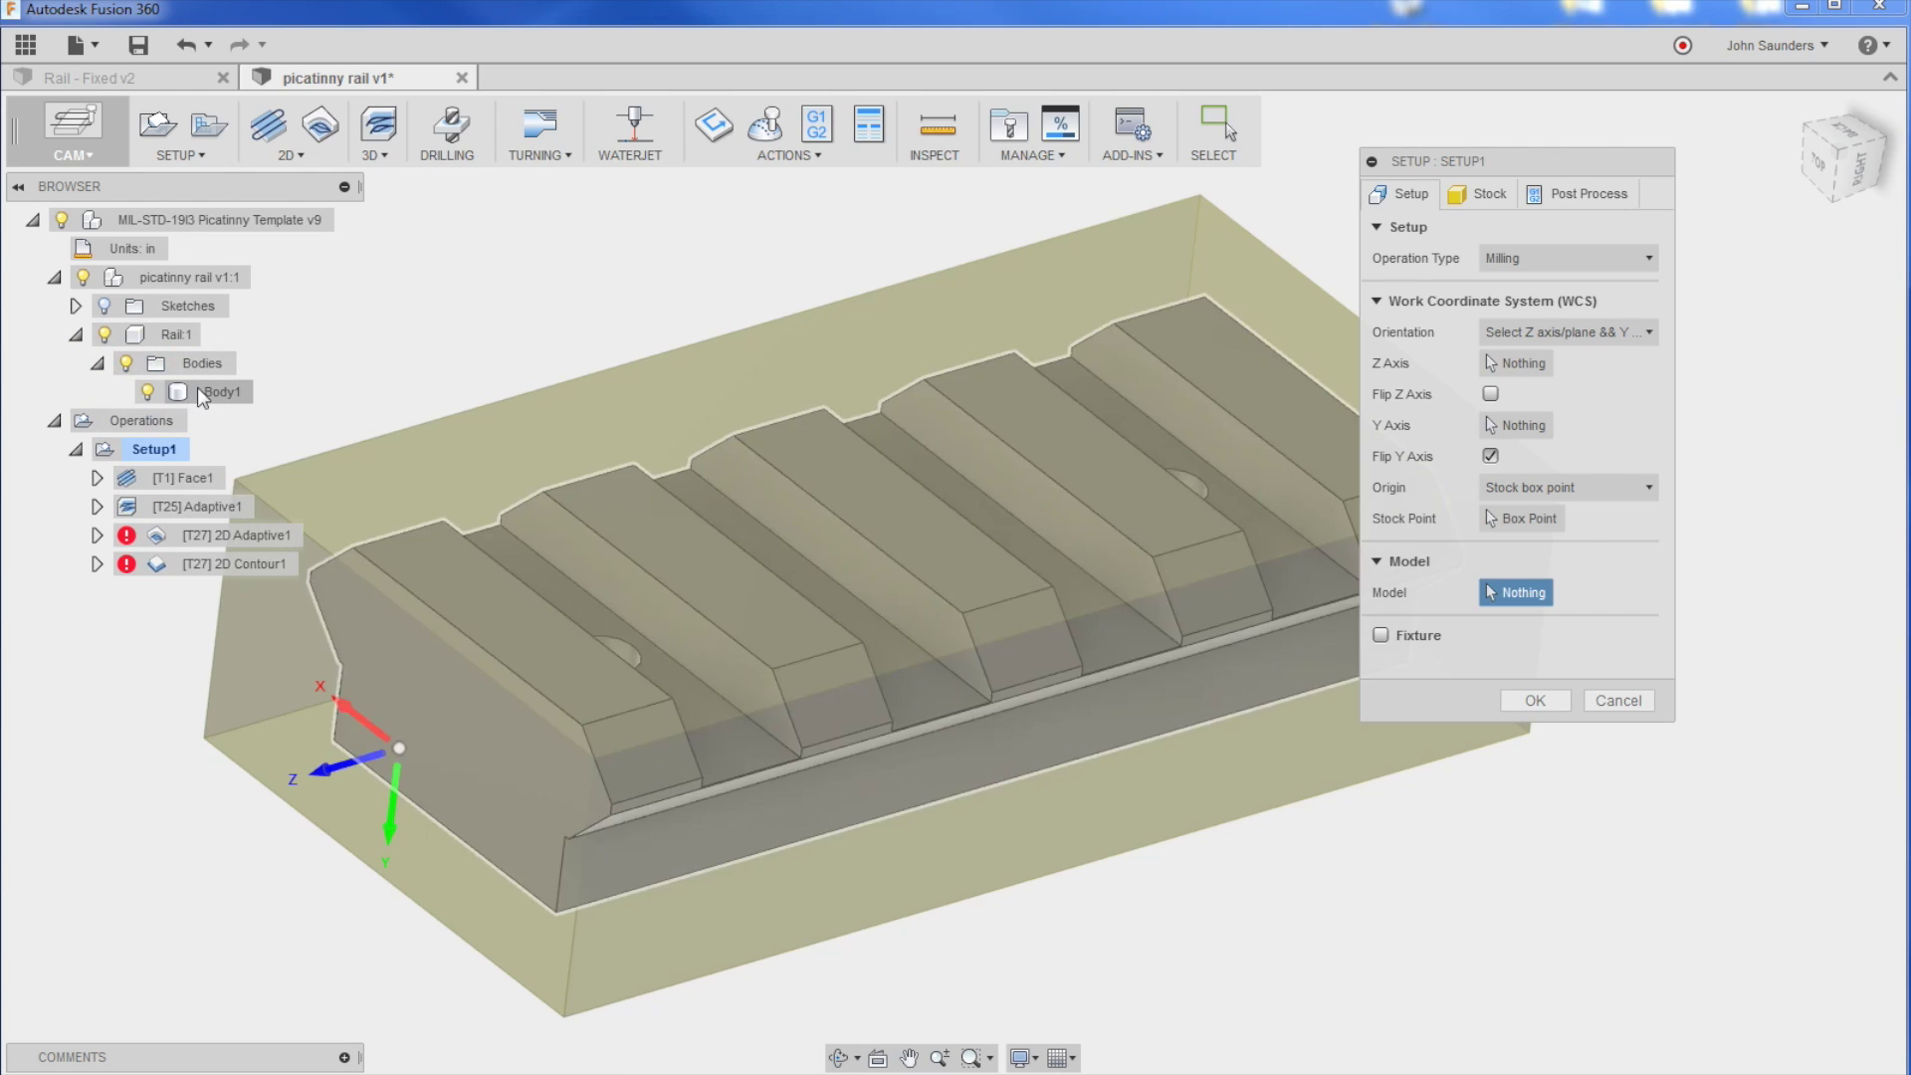
pyautogui.click(197, 388)
pyautogui.click(1533, 702)
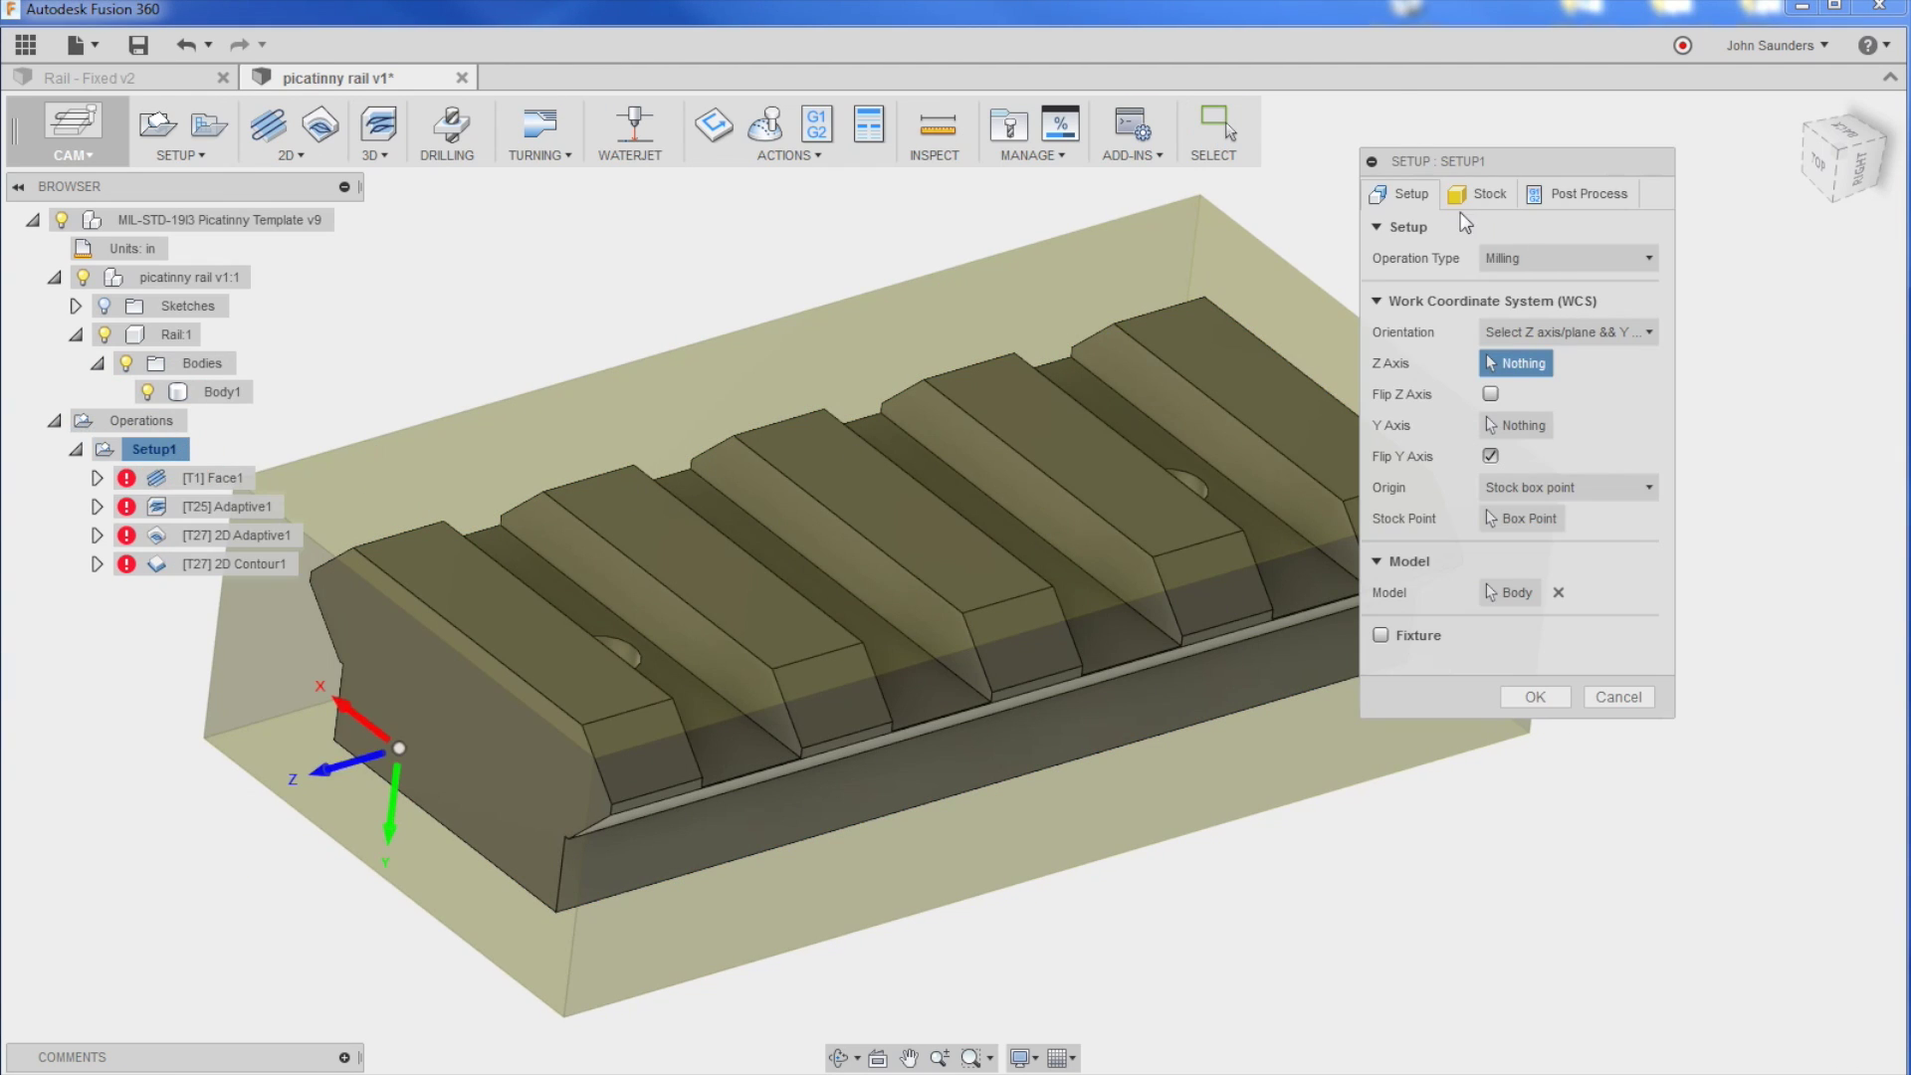
# Step: Orient the setup with Z from the rail's top face, Y and X along edges, and X flipped
pyautogui.click(1527, 333)
pyautogui.click(1527, 332)
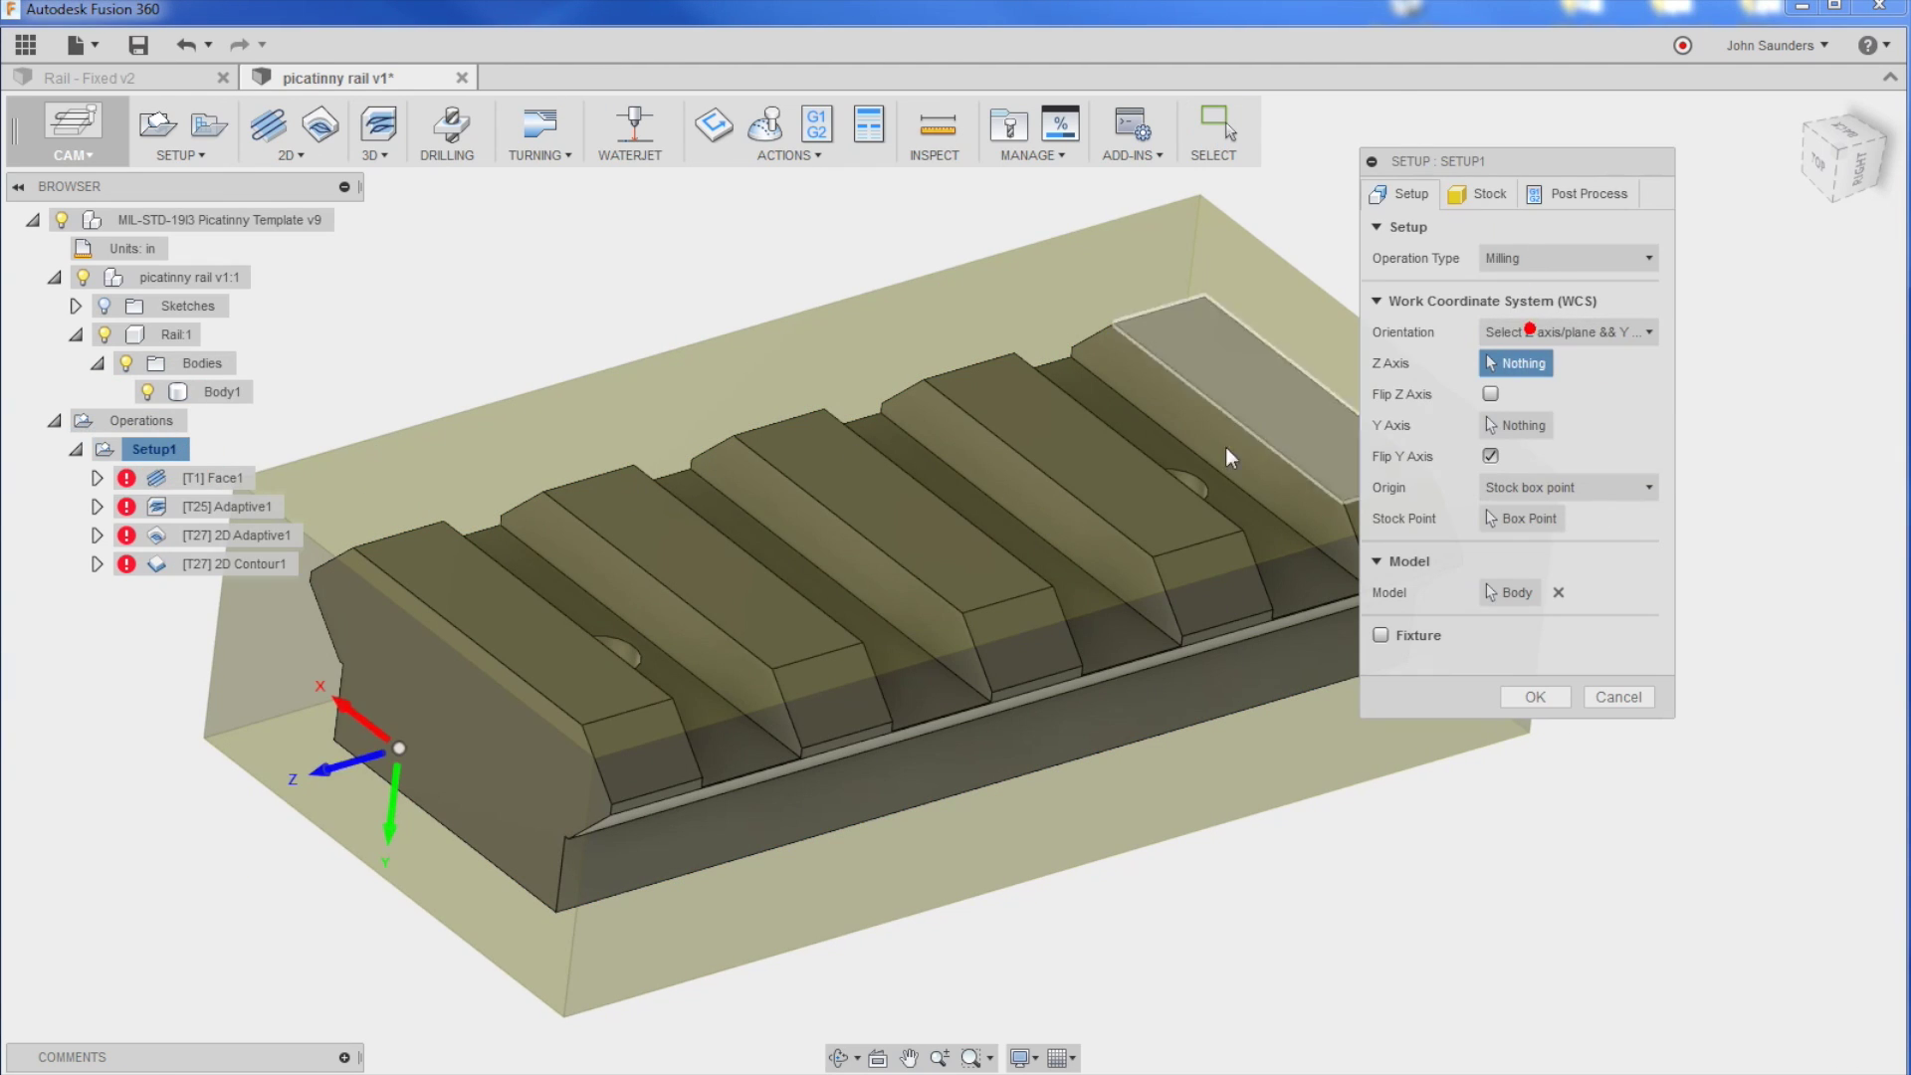
pyautogui.click(701, 555)
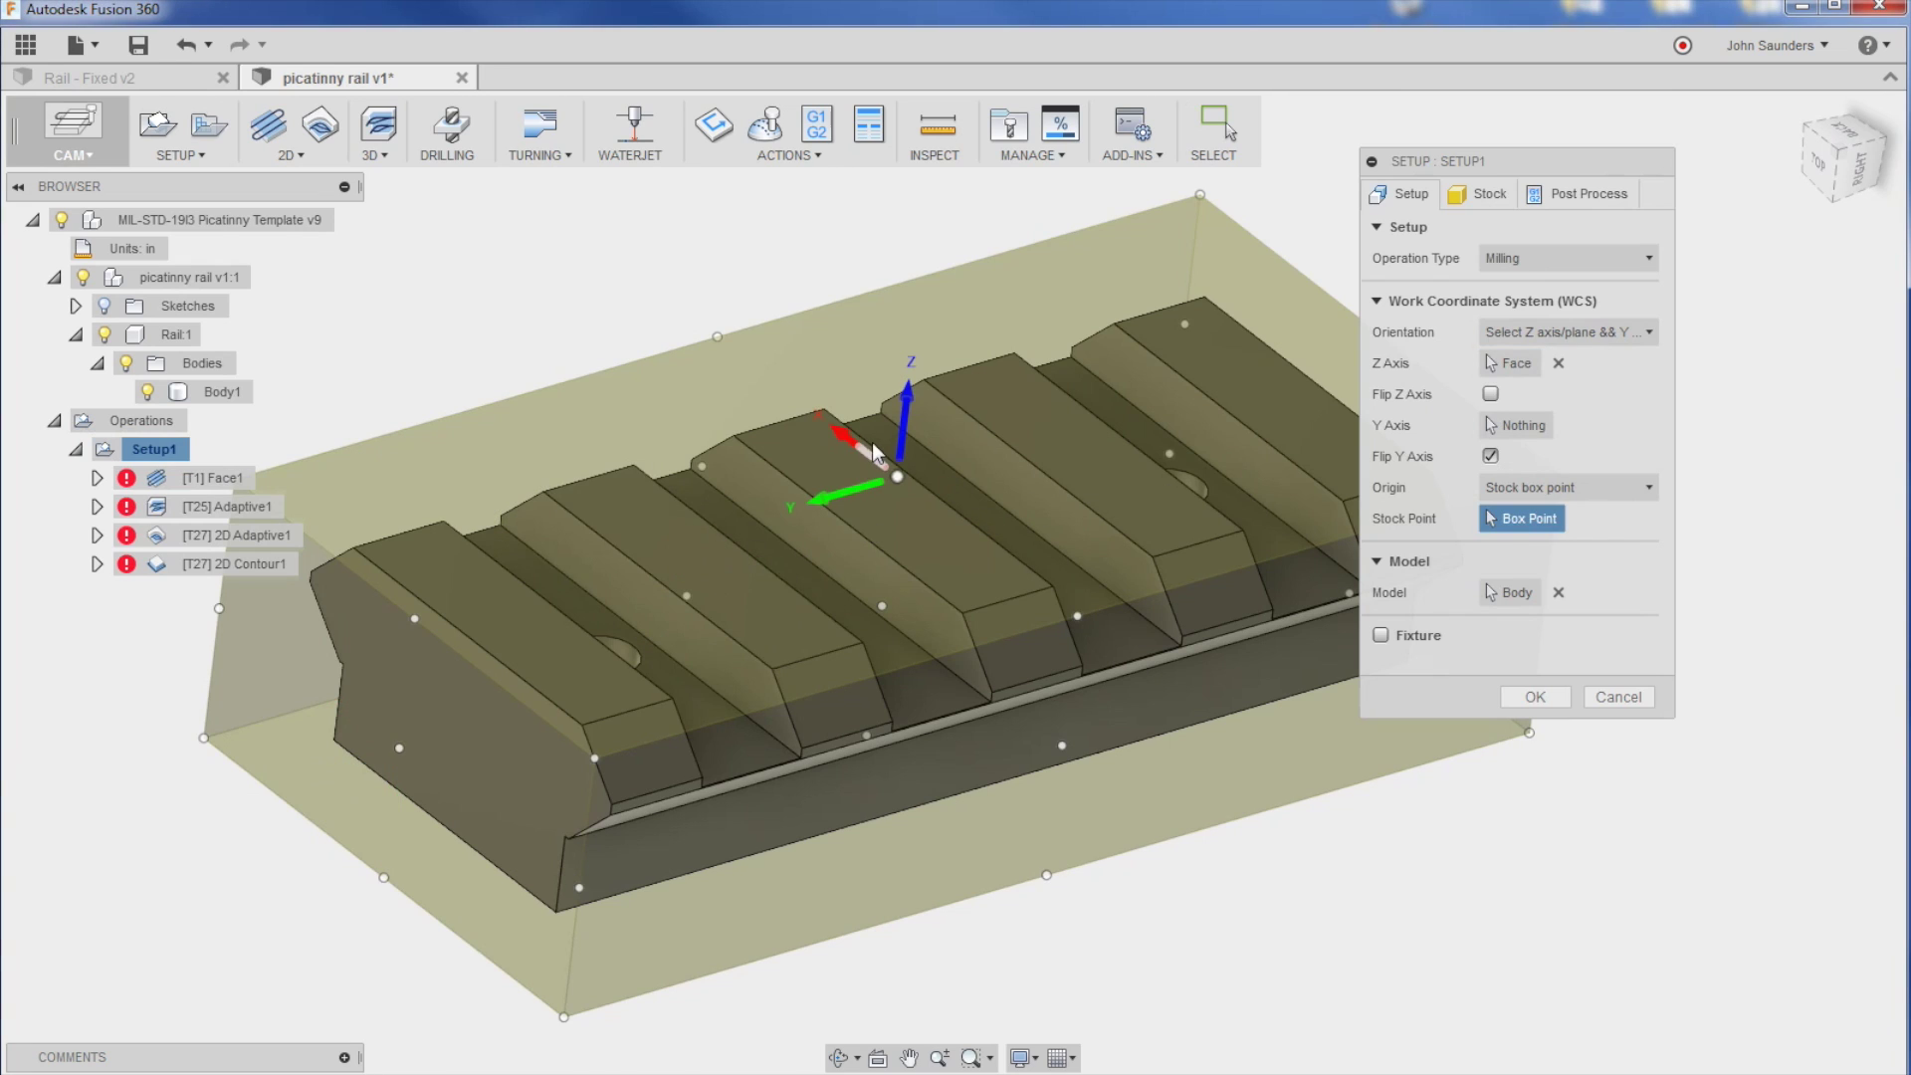
pyautogui.click(1516, 425)
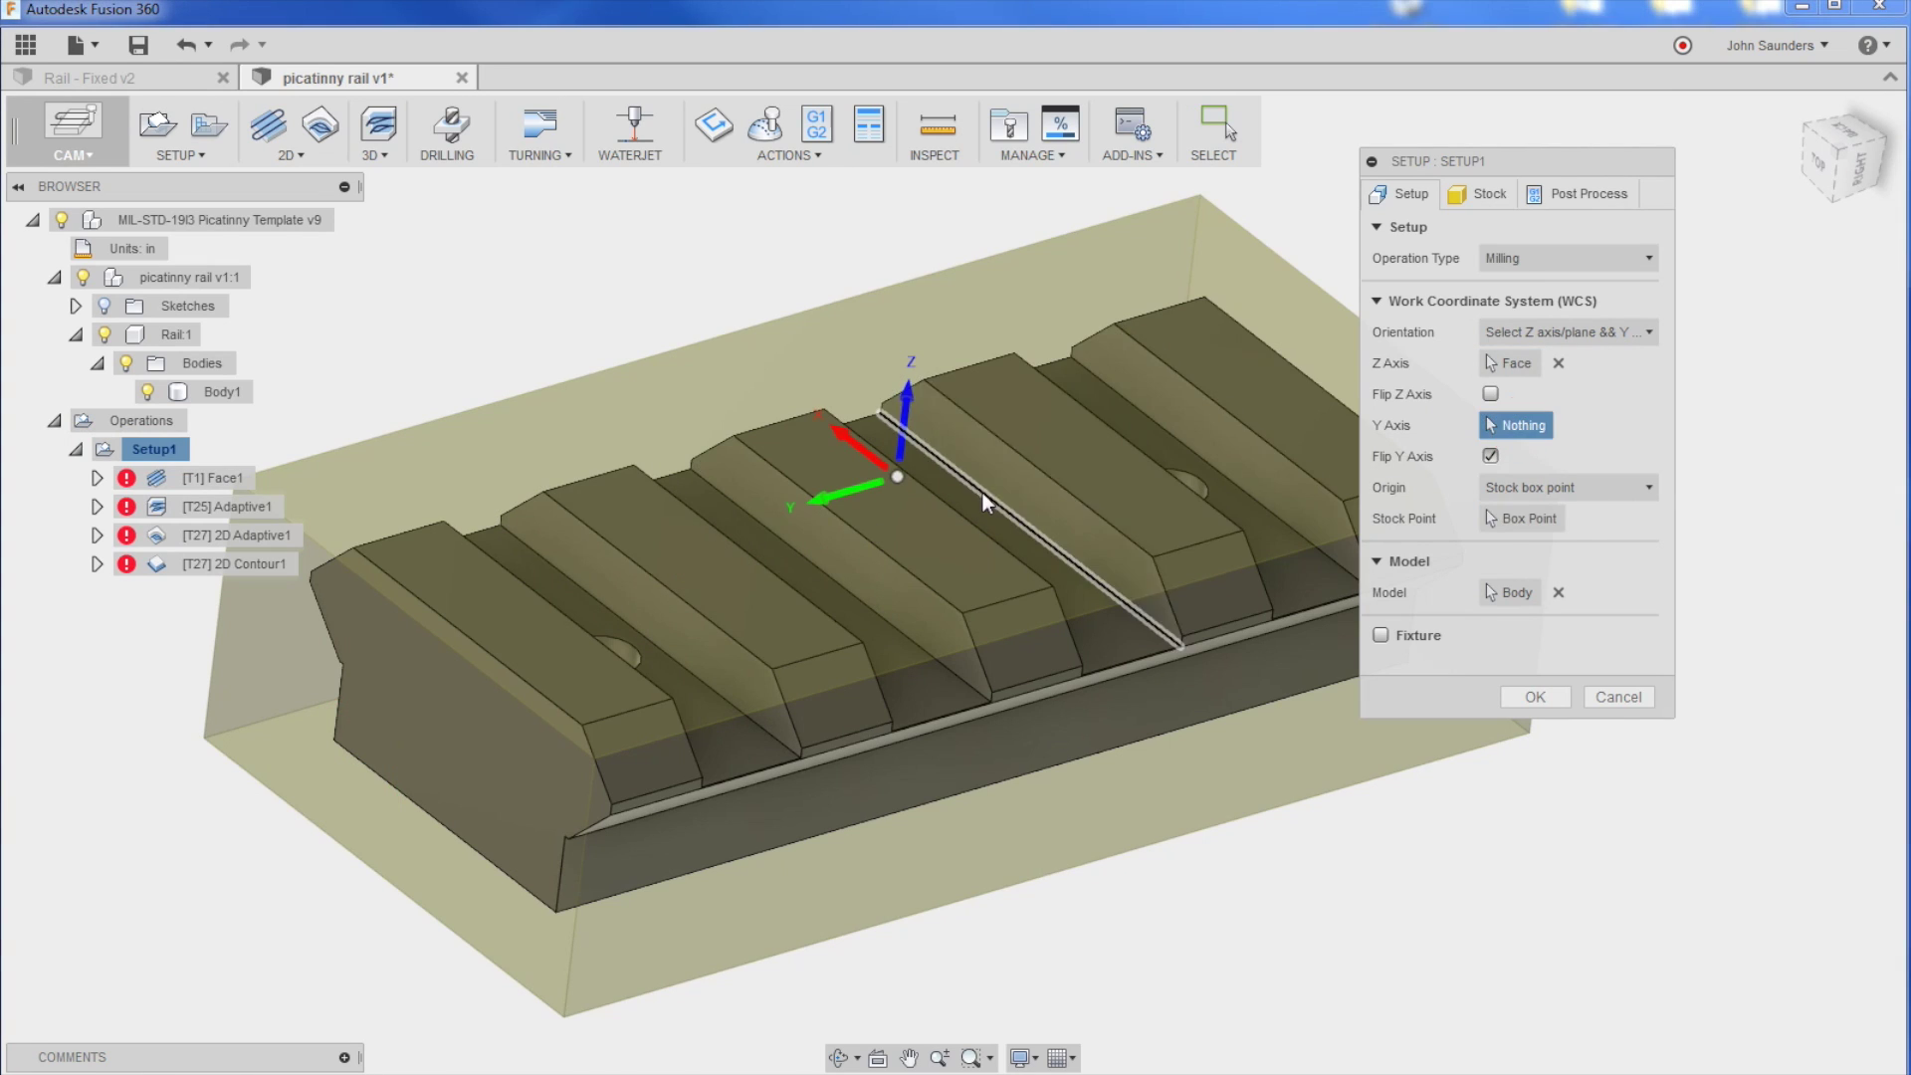
pyautogui.click(1066, 486)
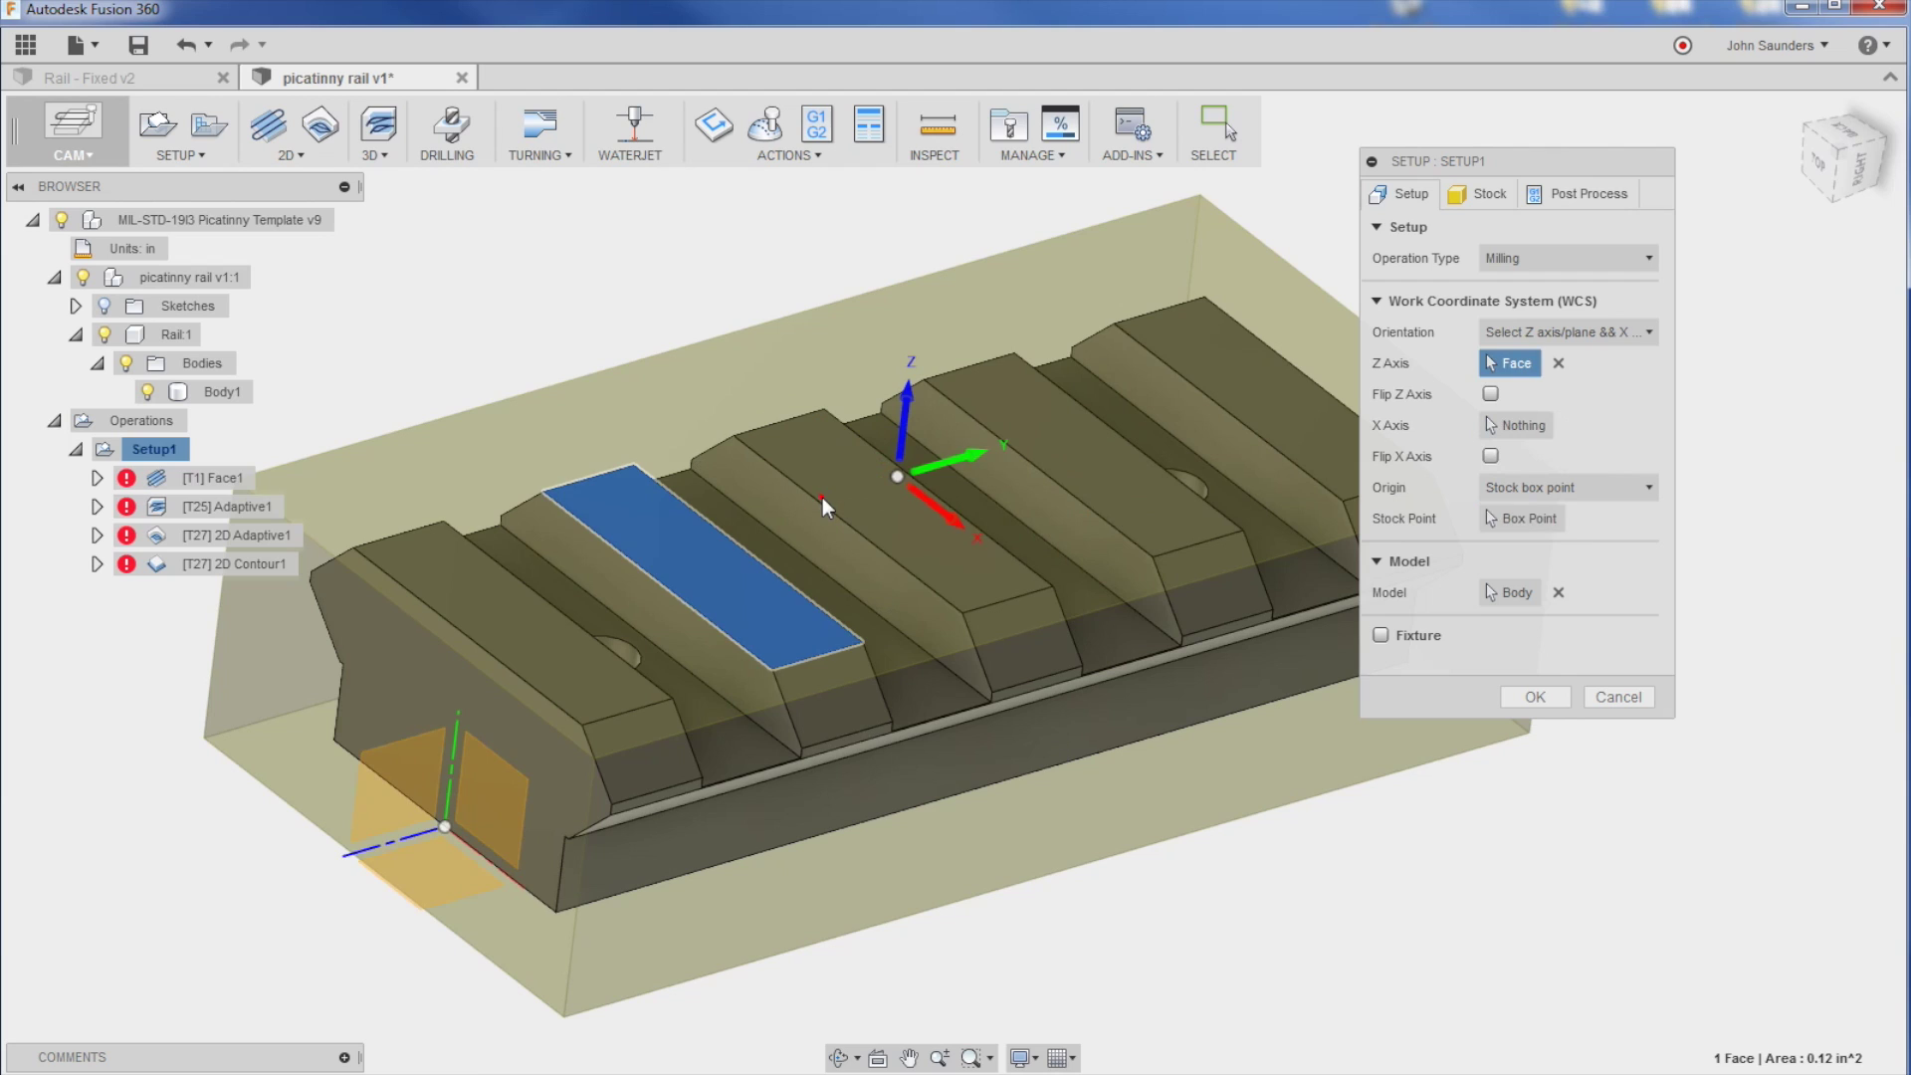
pyautogui.click(1523, 425)
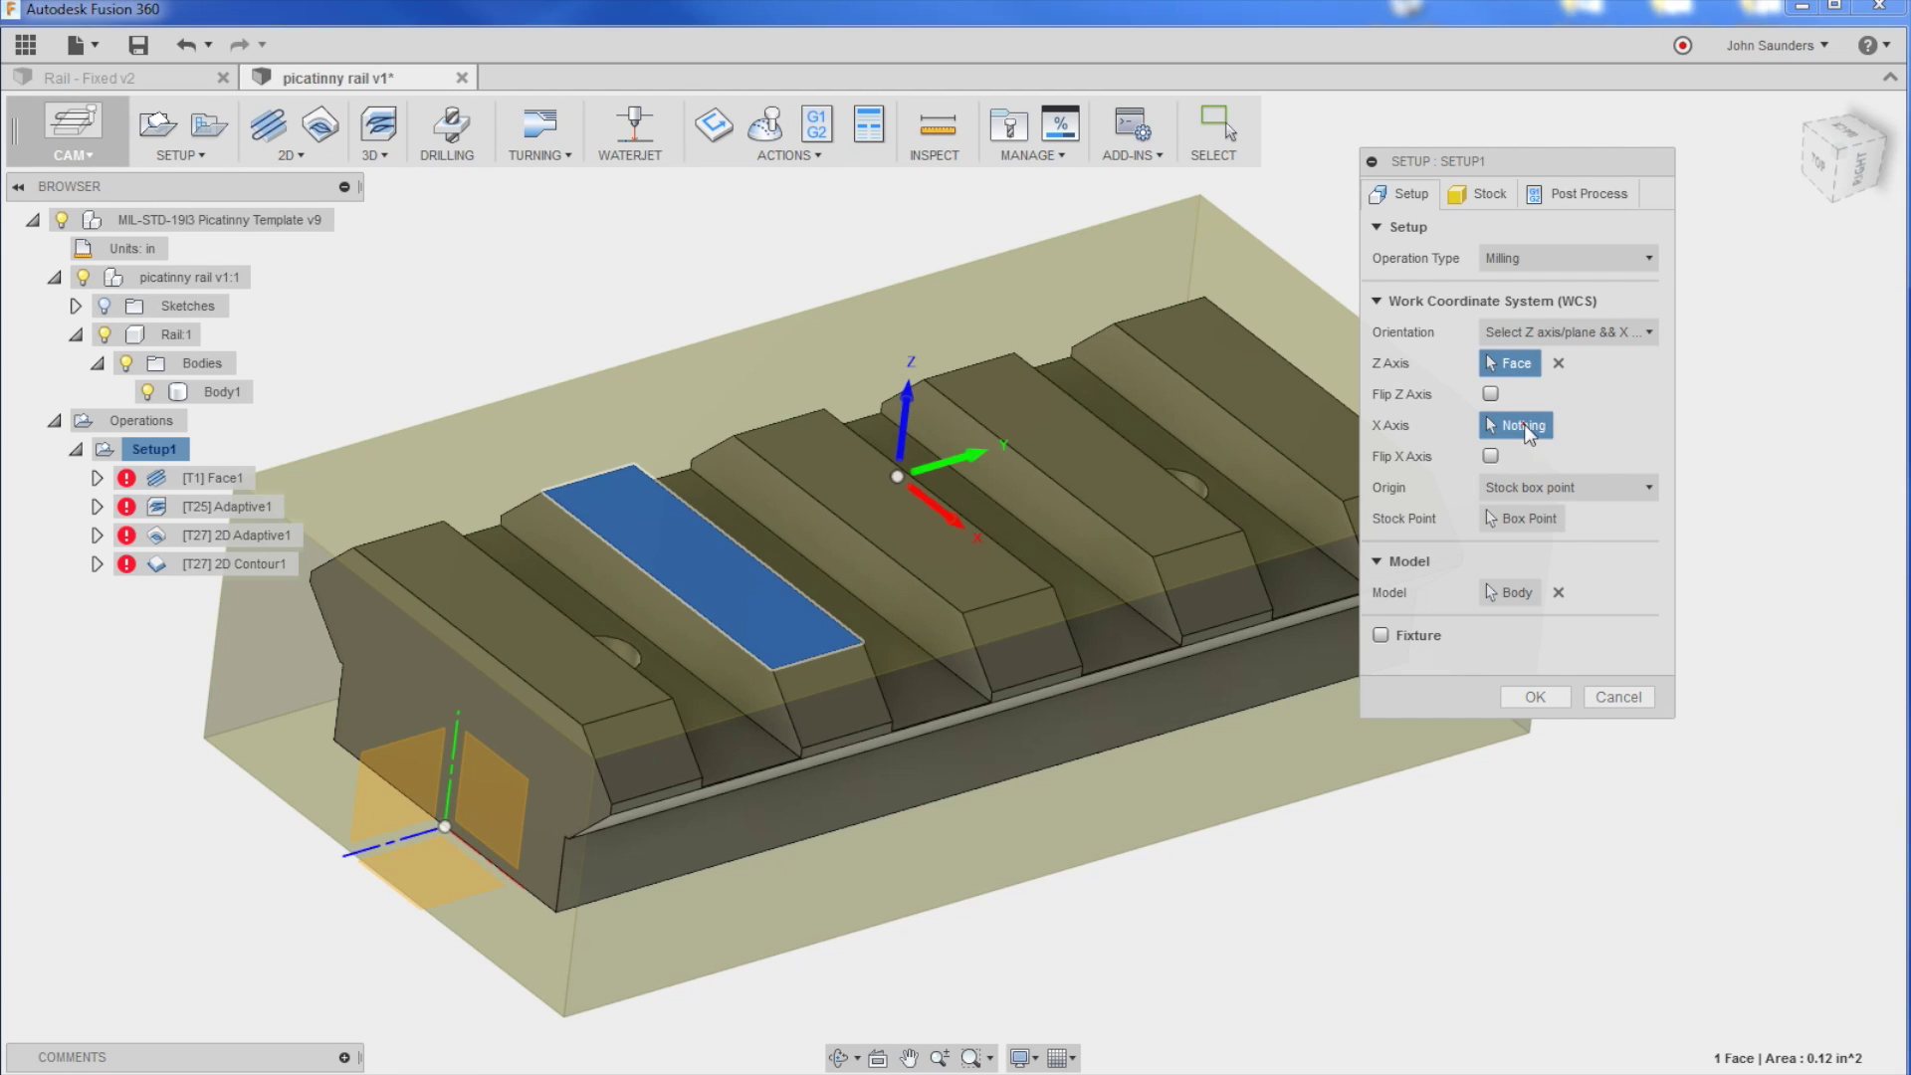
pyautogui.click(1202, 543)
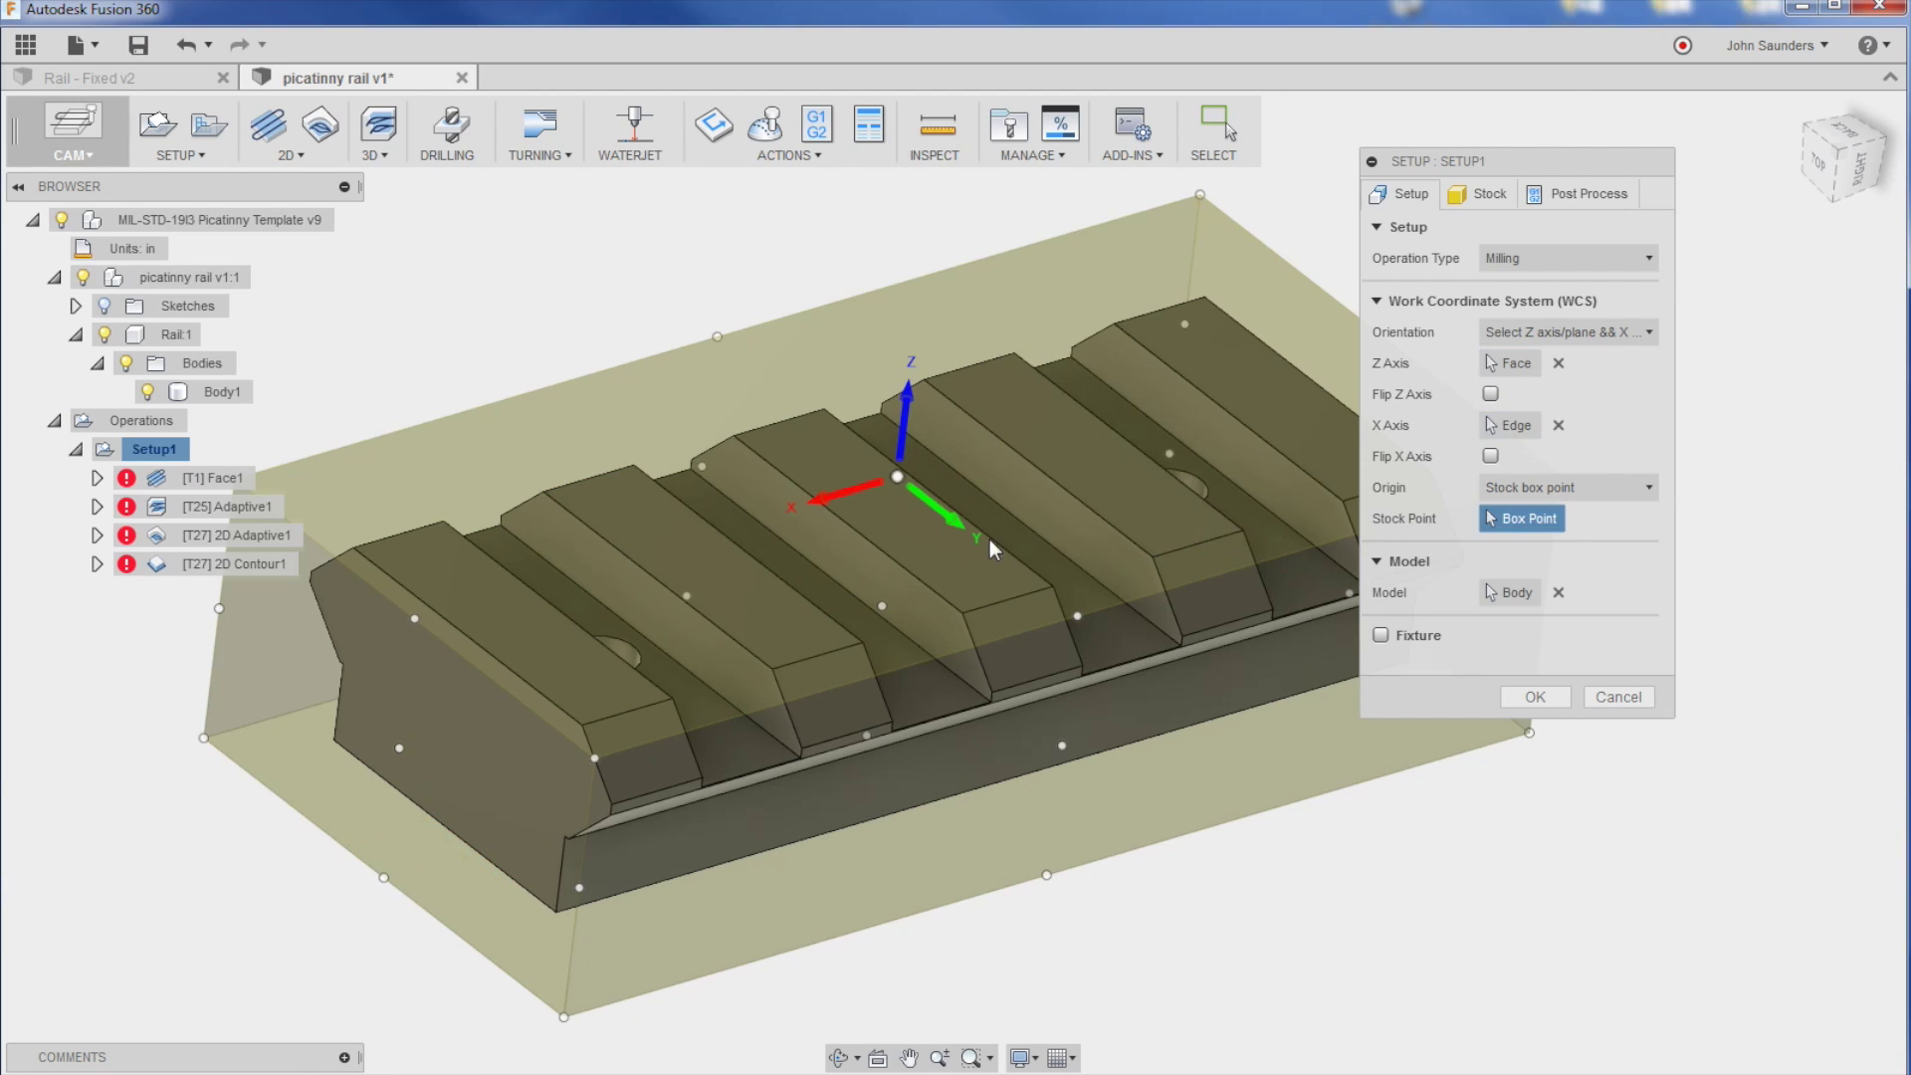
pyautogui.click(822, 500)
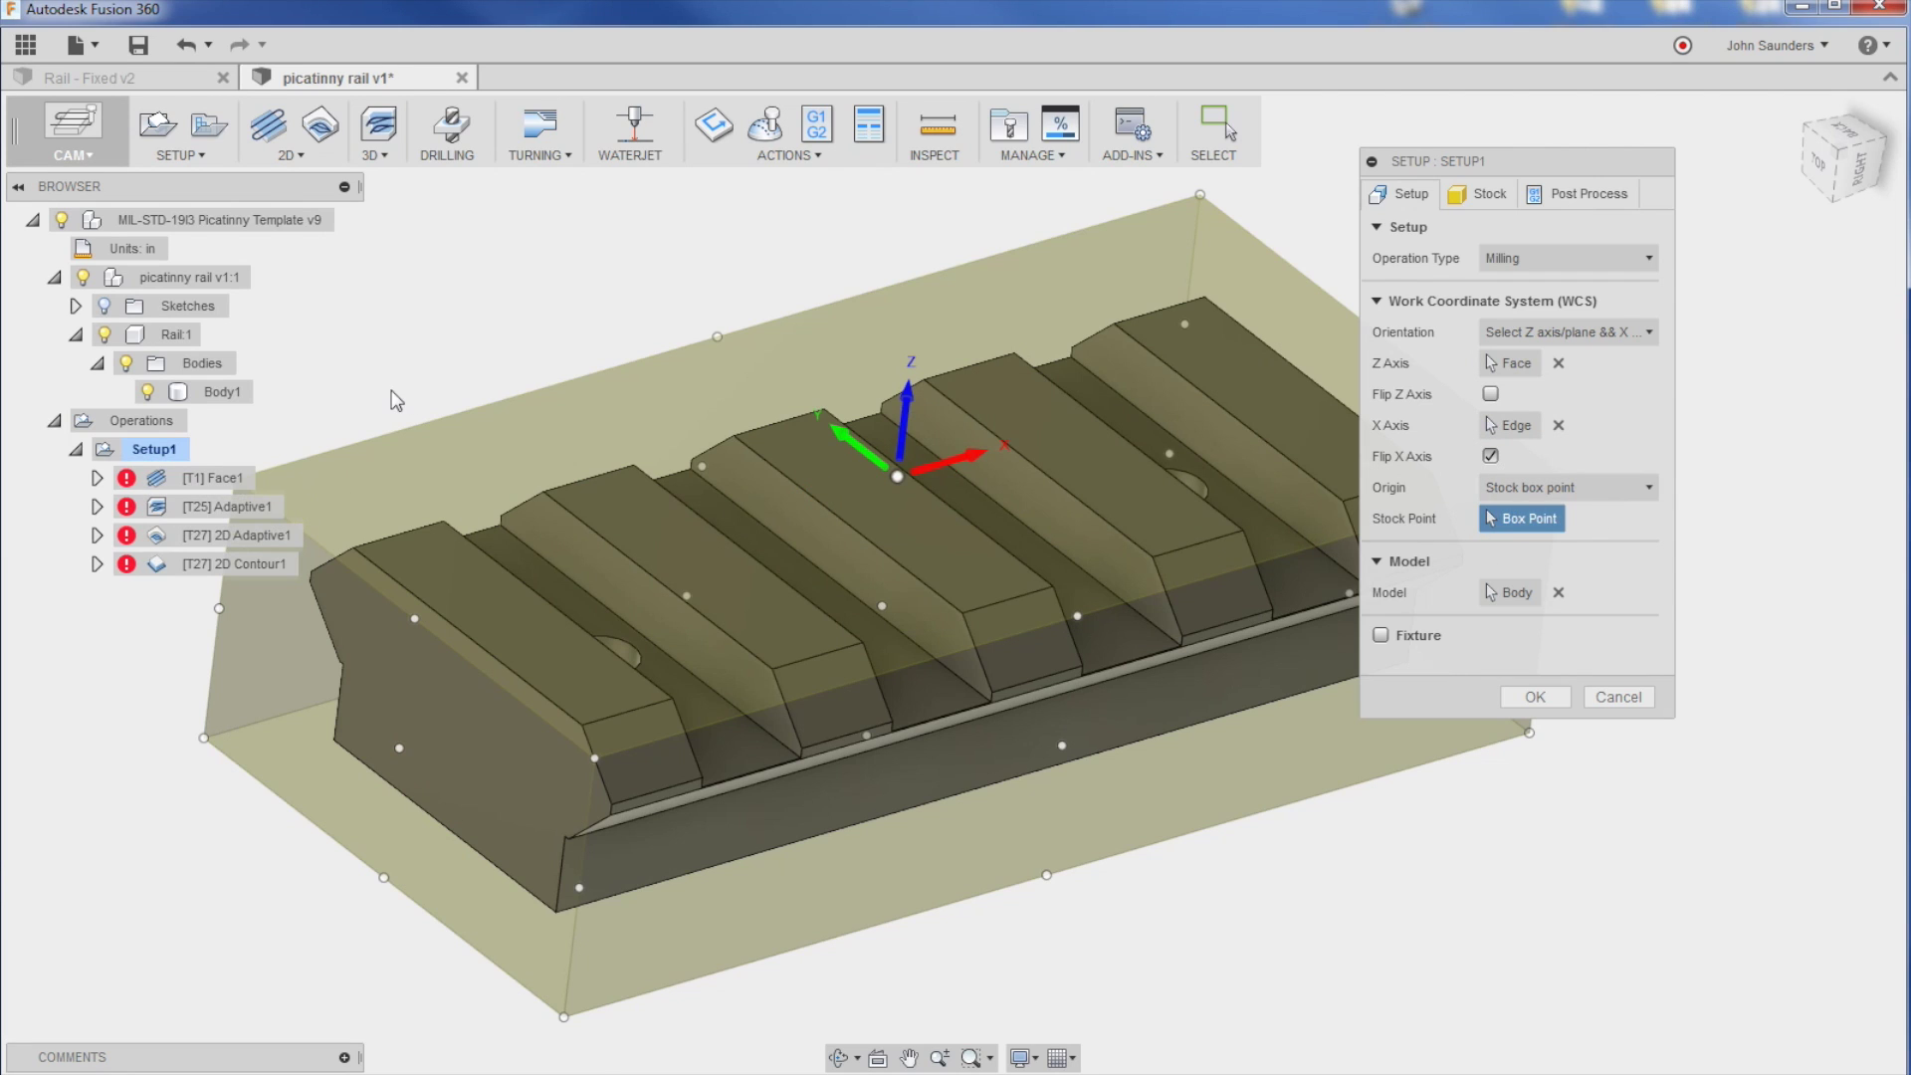
# Step: Place the setup origin at the stock box corner and accept the changes
pyautogui.moveTo(398, 400); pyautogui.dragTo(460, 389, button='middle')
pyautogui.click(337, 443)
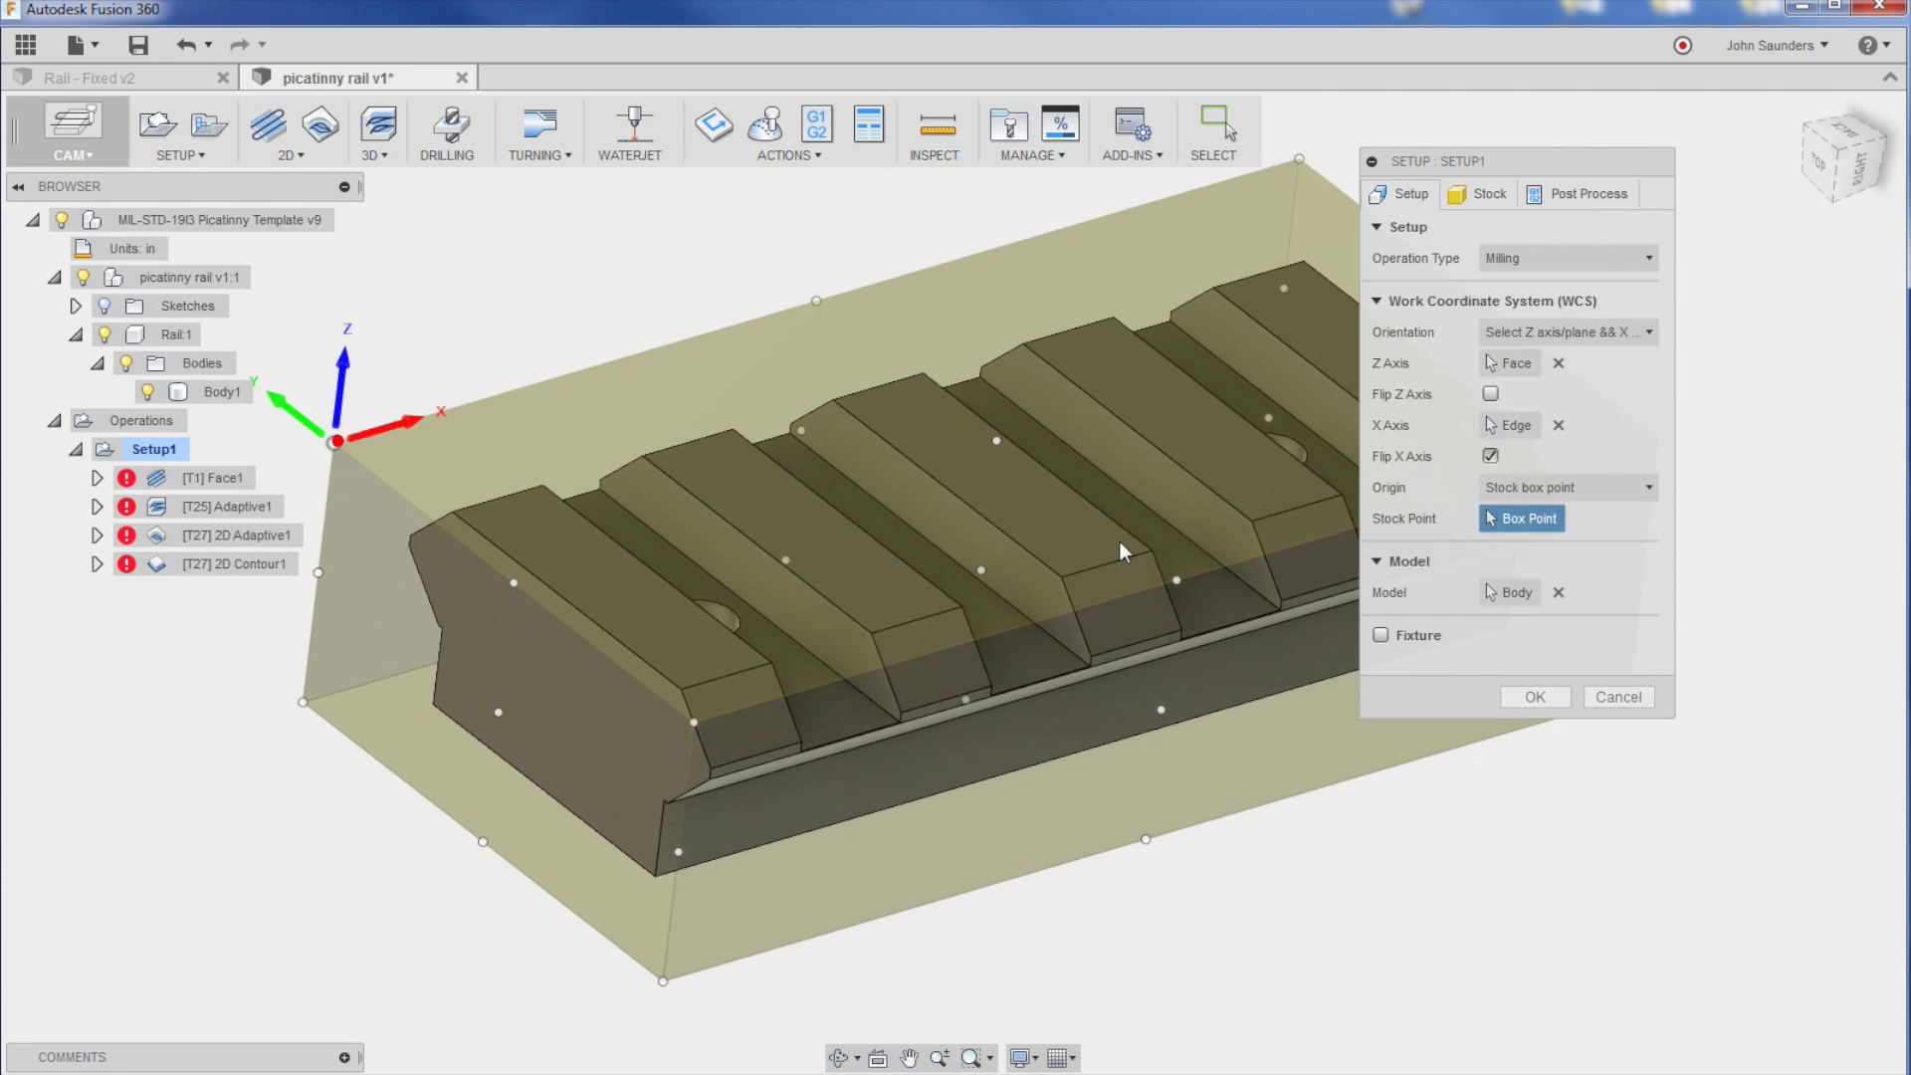
pyautogui.click(1534, 698)
pyautogui.keyDown('shift'); pyautogui.moveTo(874, 426); pyautogui.dragTo(458, 398, button='middle'); pyautogui.keyUp('shift')
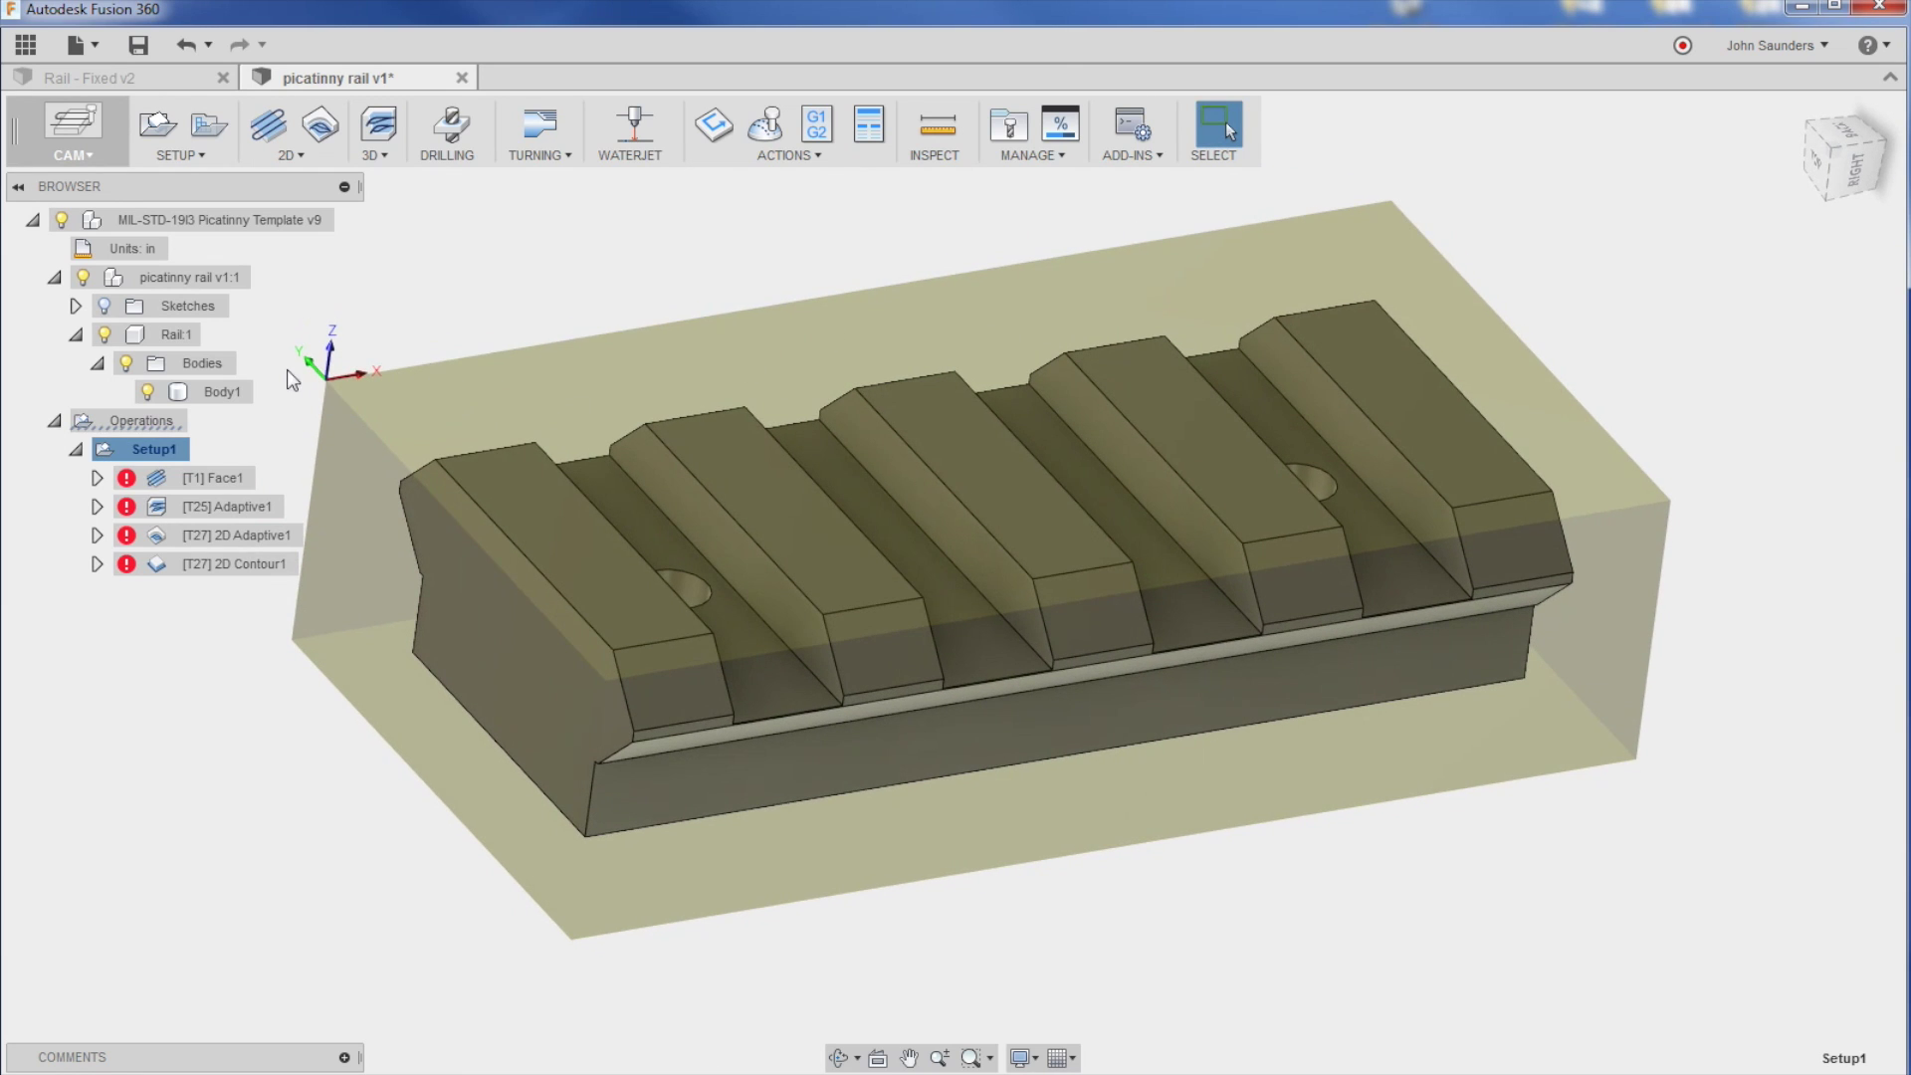
# Step: Regenerate toolpaths, delete 2D Adaptive1 and 2D Contour1, and preview Adaptive1
pyautogui.keyDown('shift'); pyautogui.moveTo(287, 369); pyautogui.dragTo(508, 374, button='middle'); pyautogui.keyUp('shift')
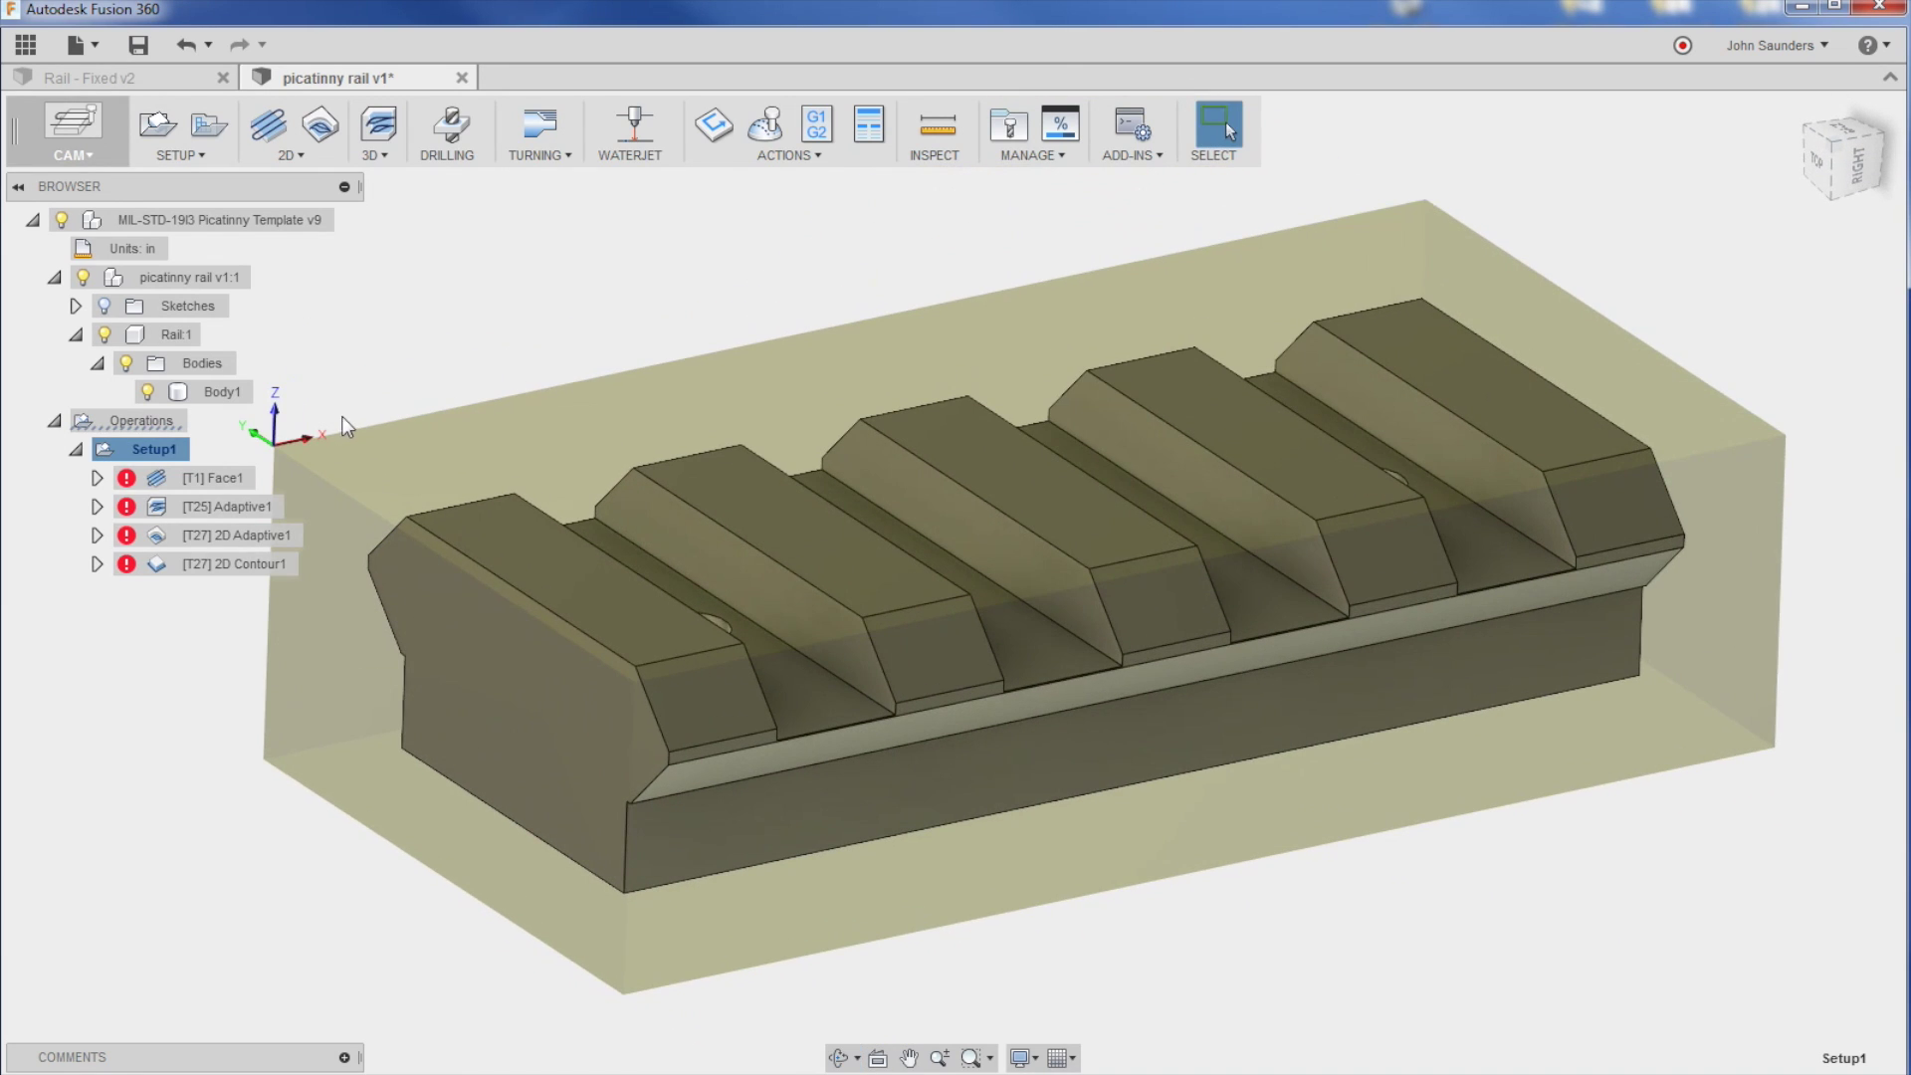
pyautogui.hotkey('ctrl', 'g')
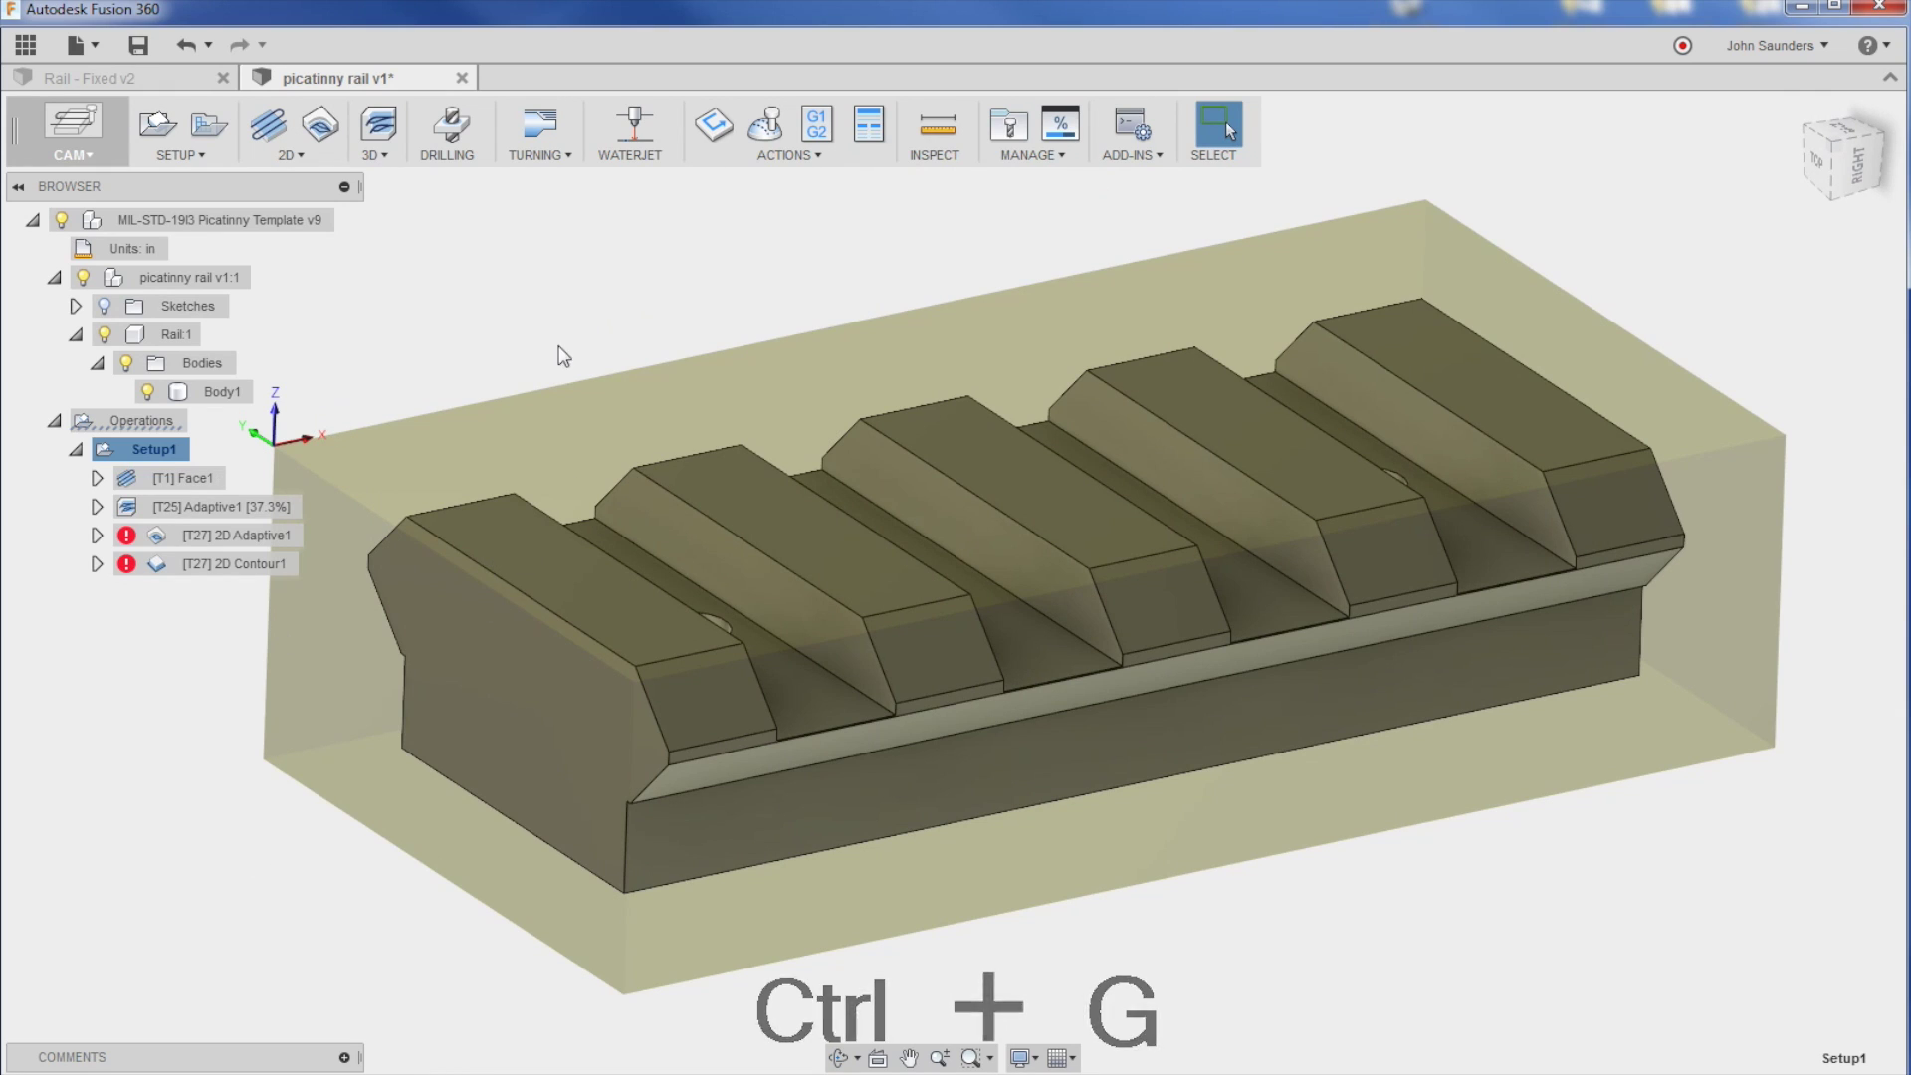
pyautogui.click(229, 538)
pyautogui.press('Delete')
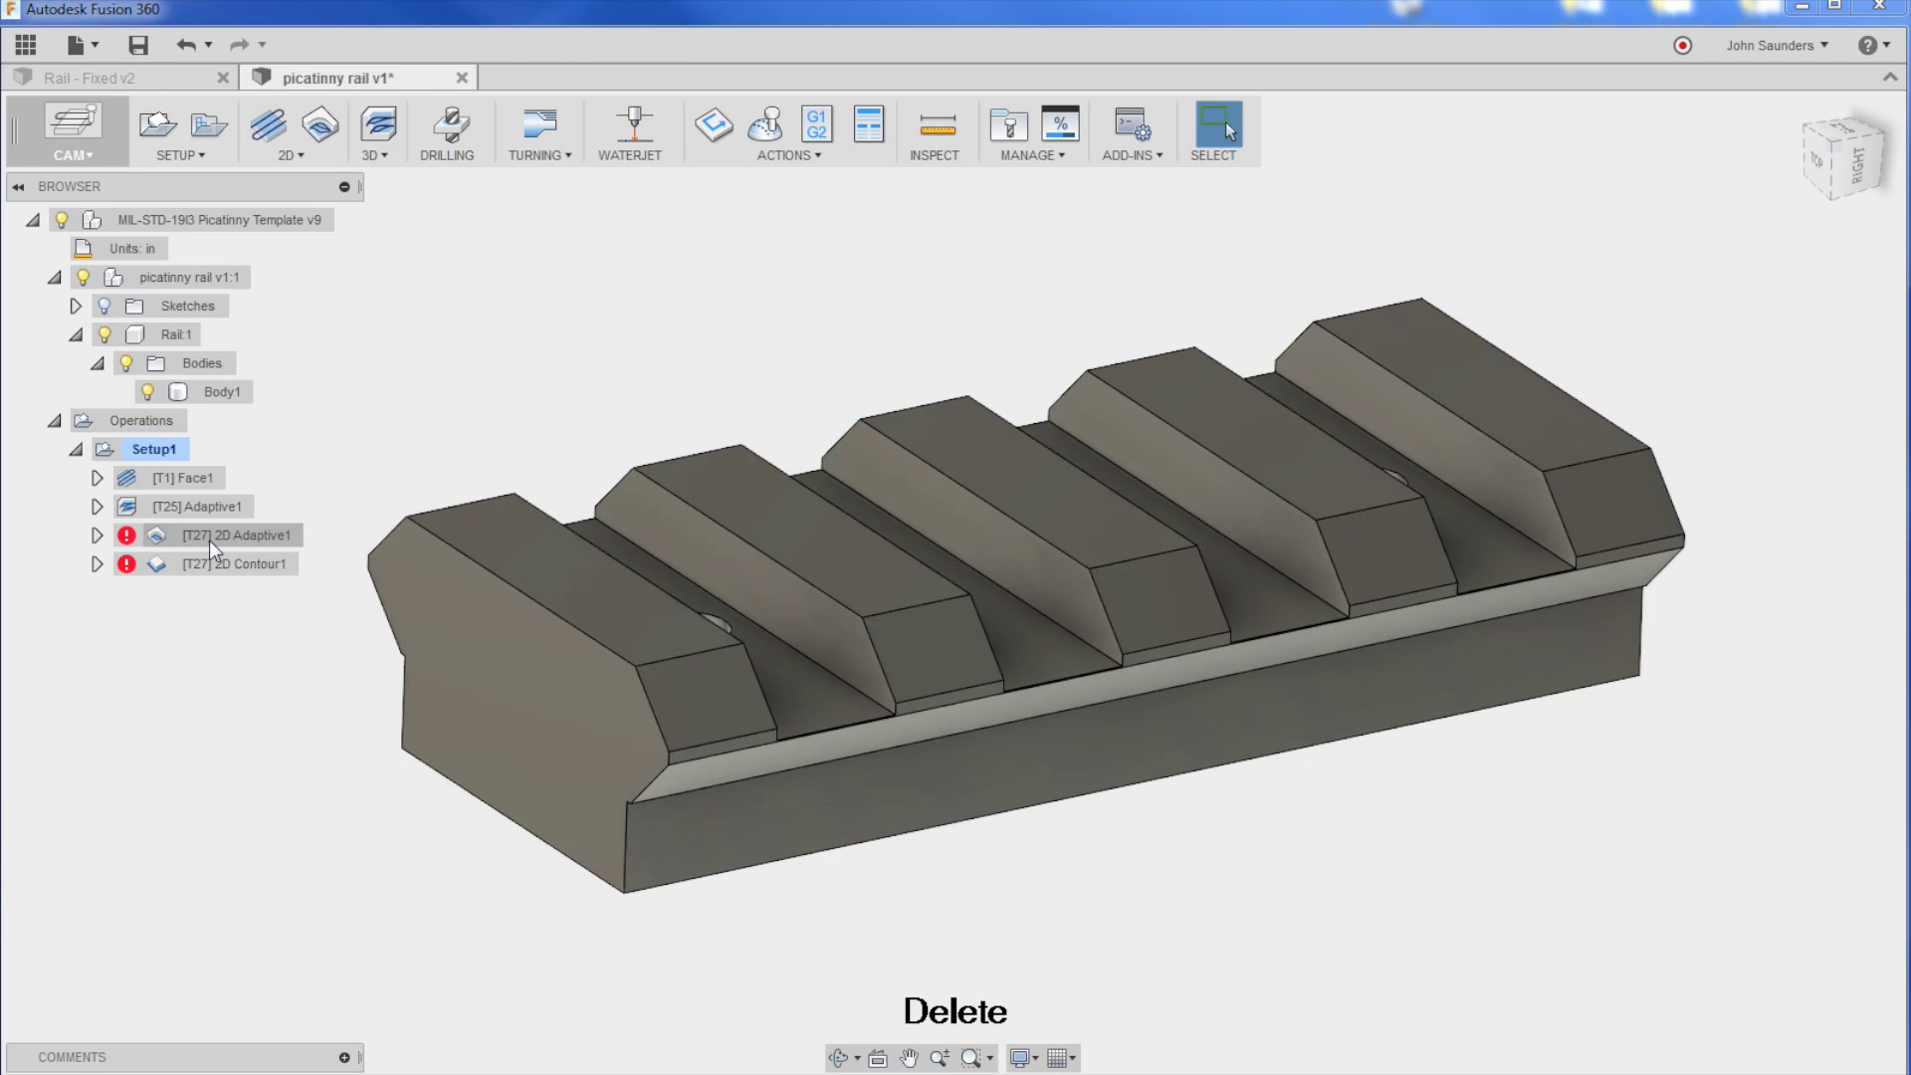
pyautogui.click(209, 541)
pyautogui.press('Delete')
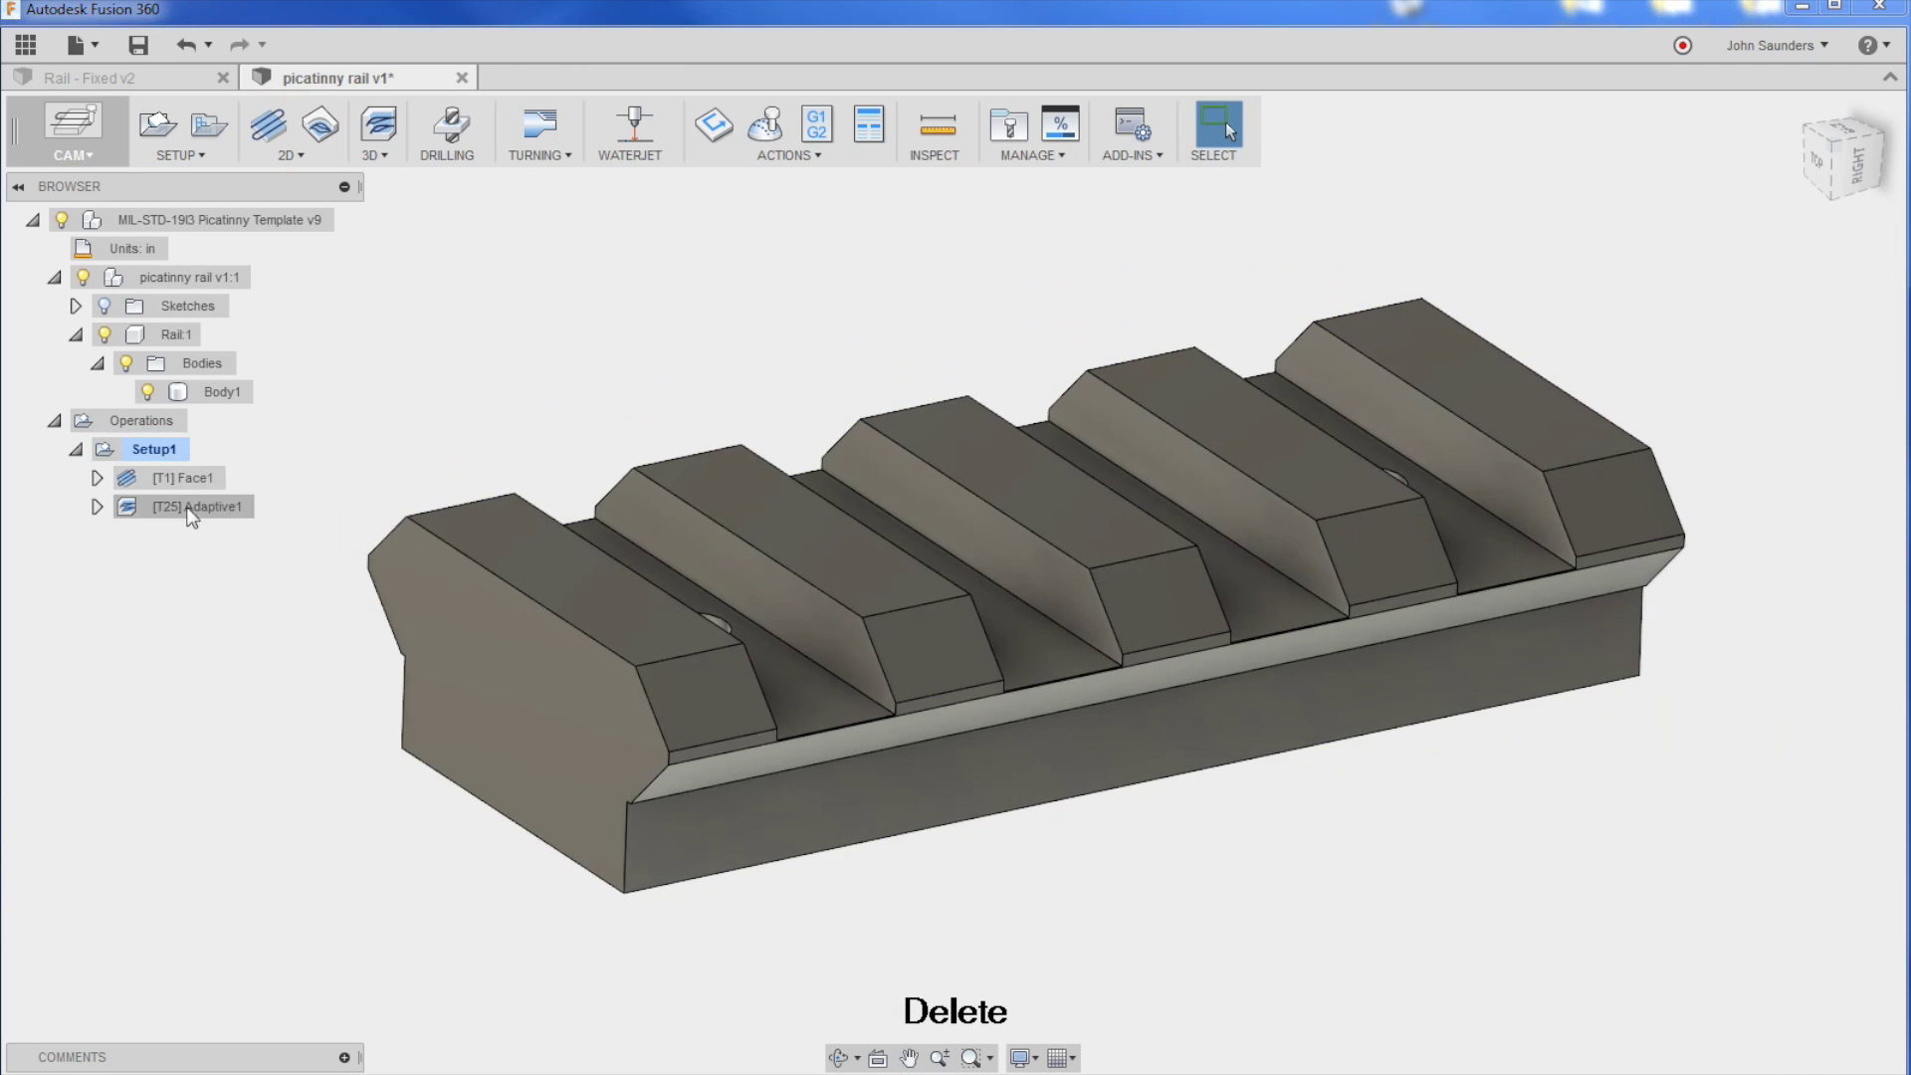
pyautogui.click(172, 510)
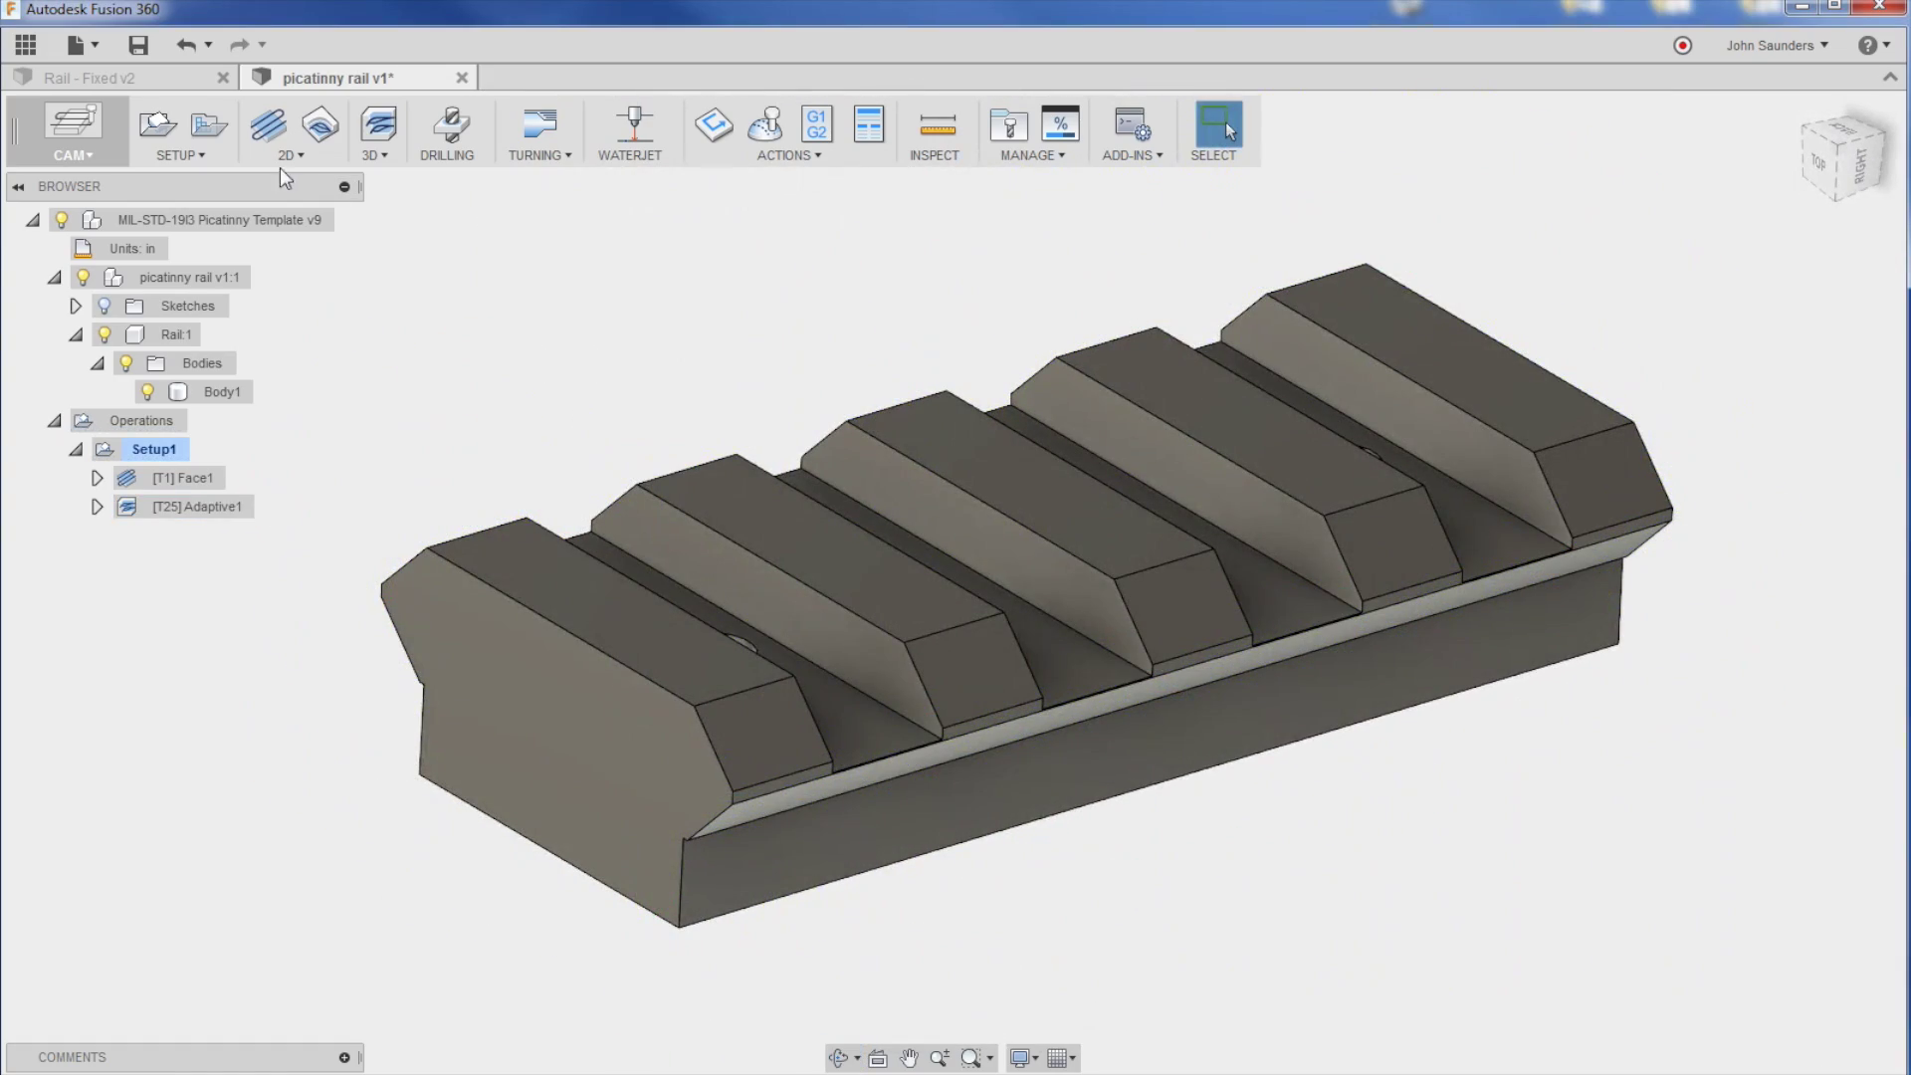
# Step: Start a new 3D Adaptive operation and define a new Ball end mill tool in the library
pyautogui.click(378, 127)
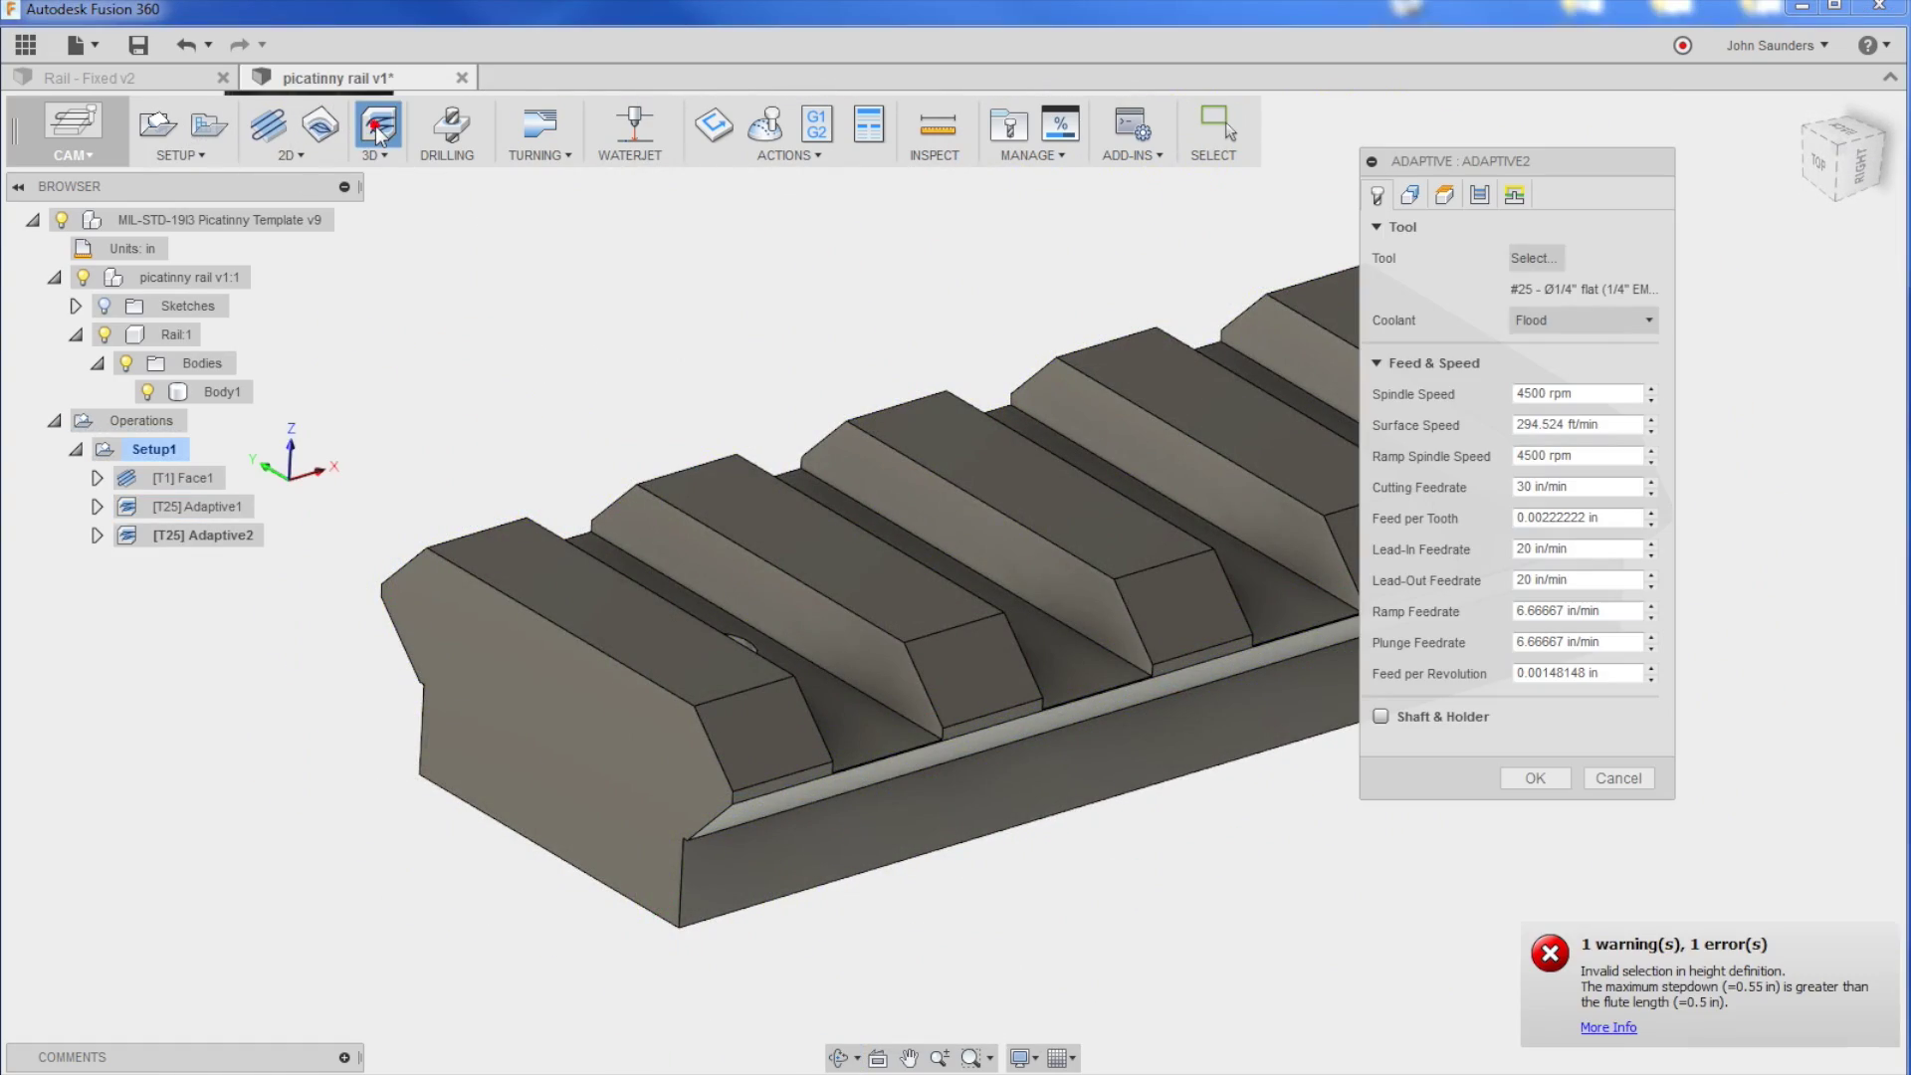
pyautogui.click(1533, 258)
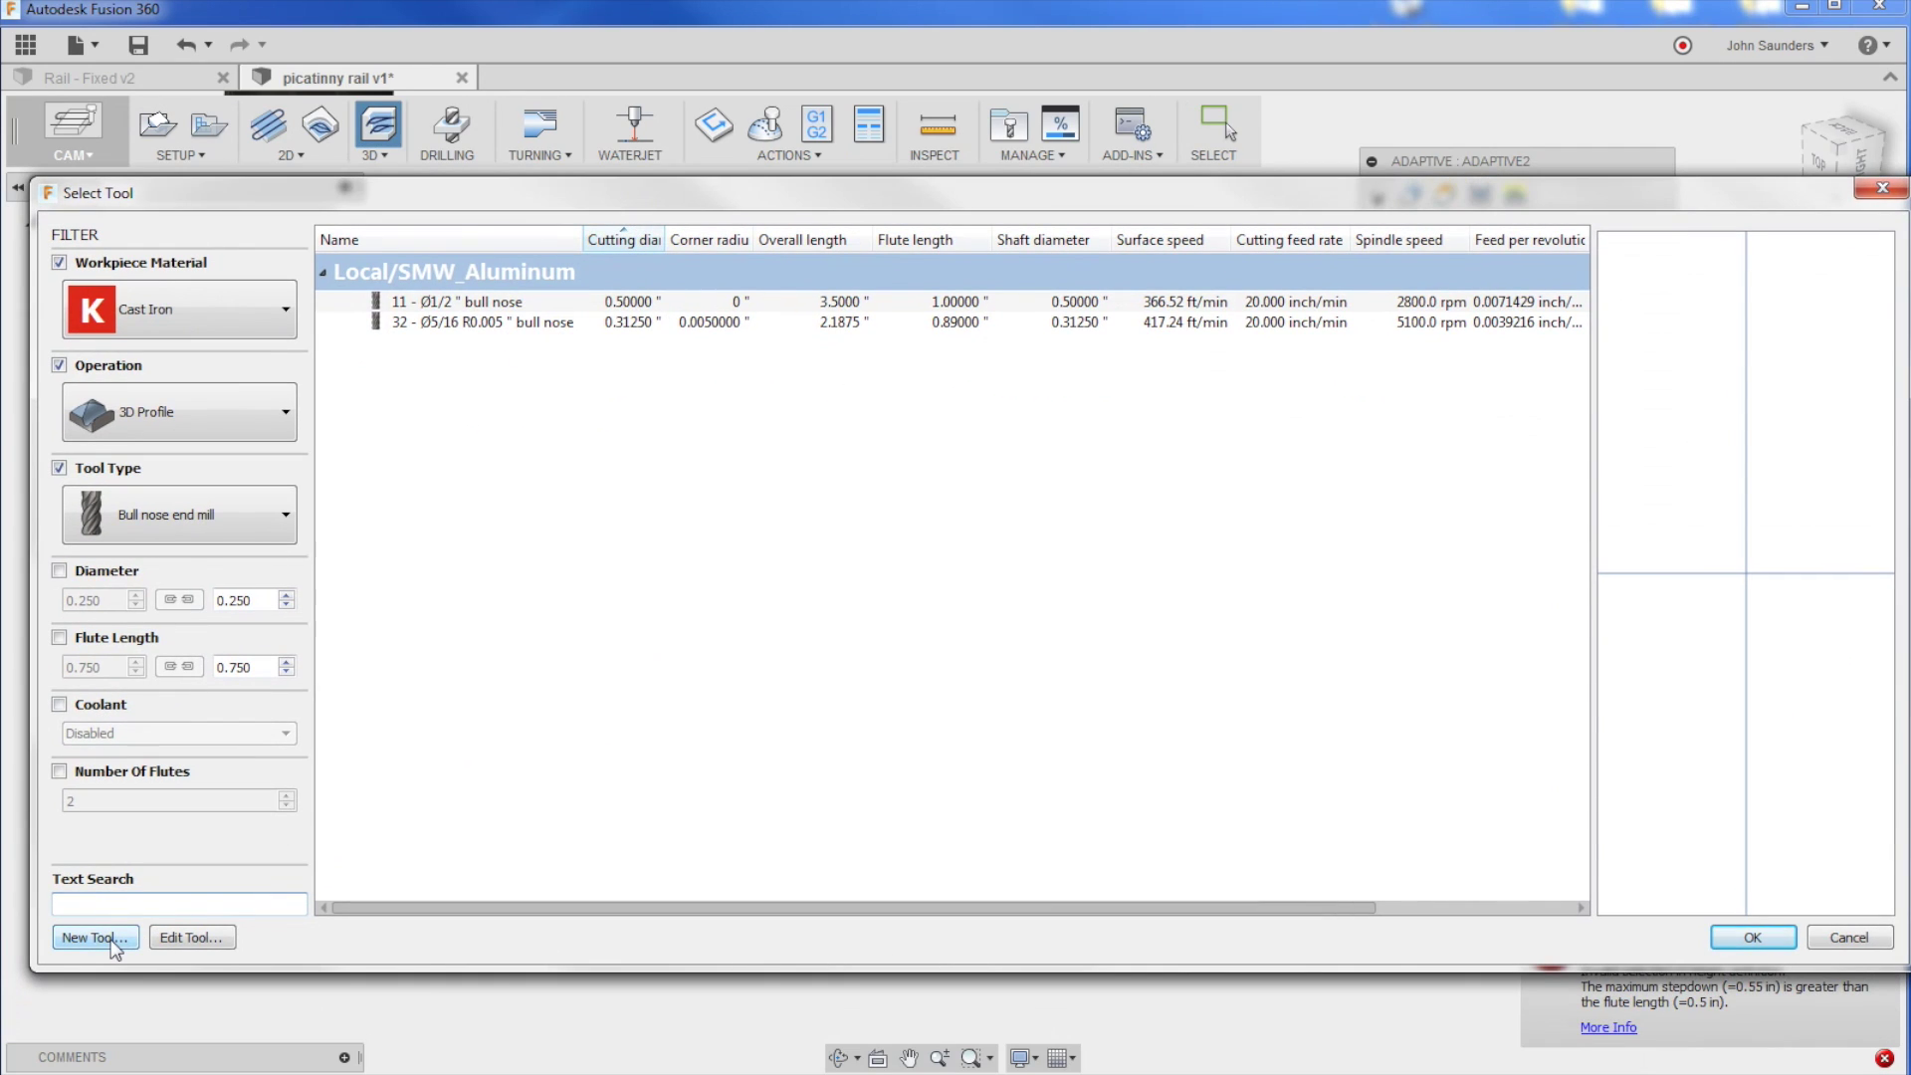
pyautogui.click(95, 938)
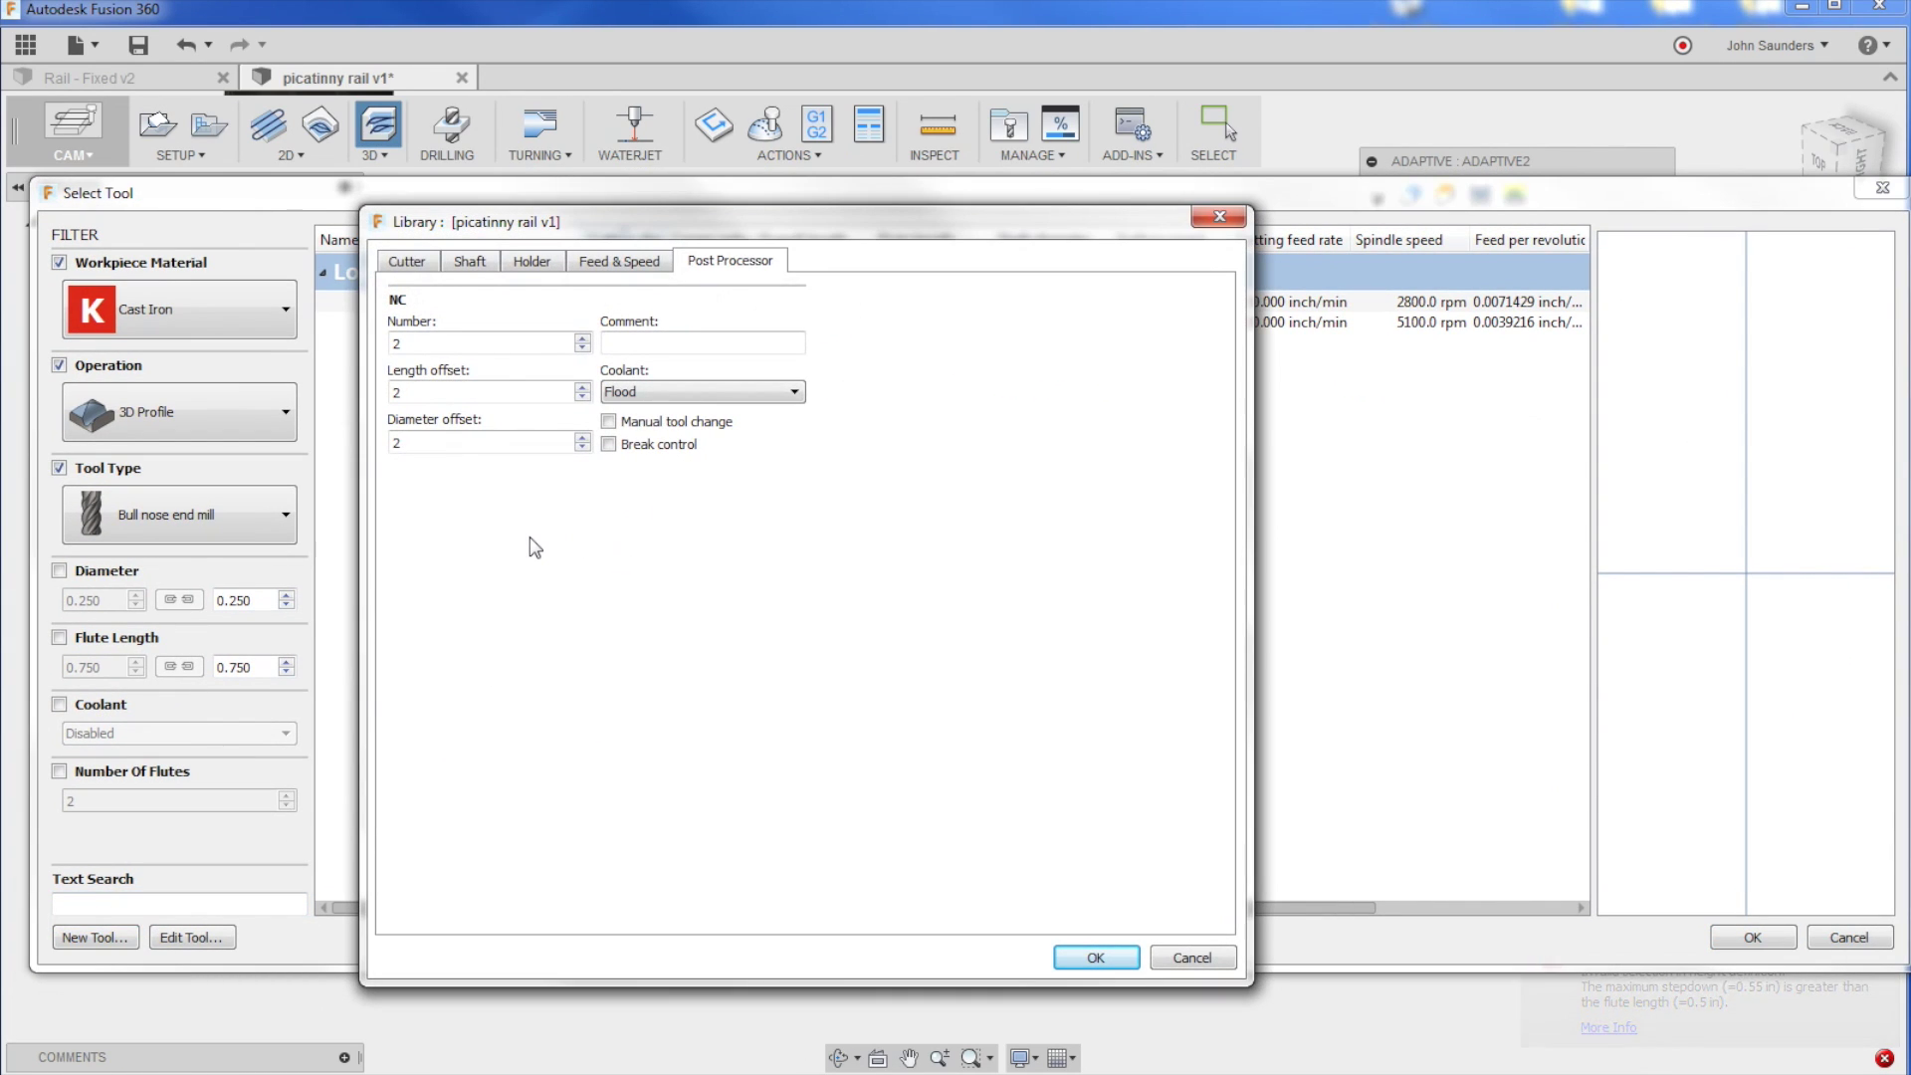
pyautogui.click(422, 261)
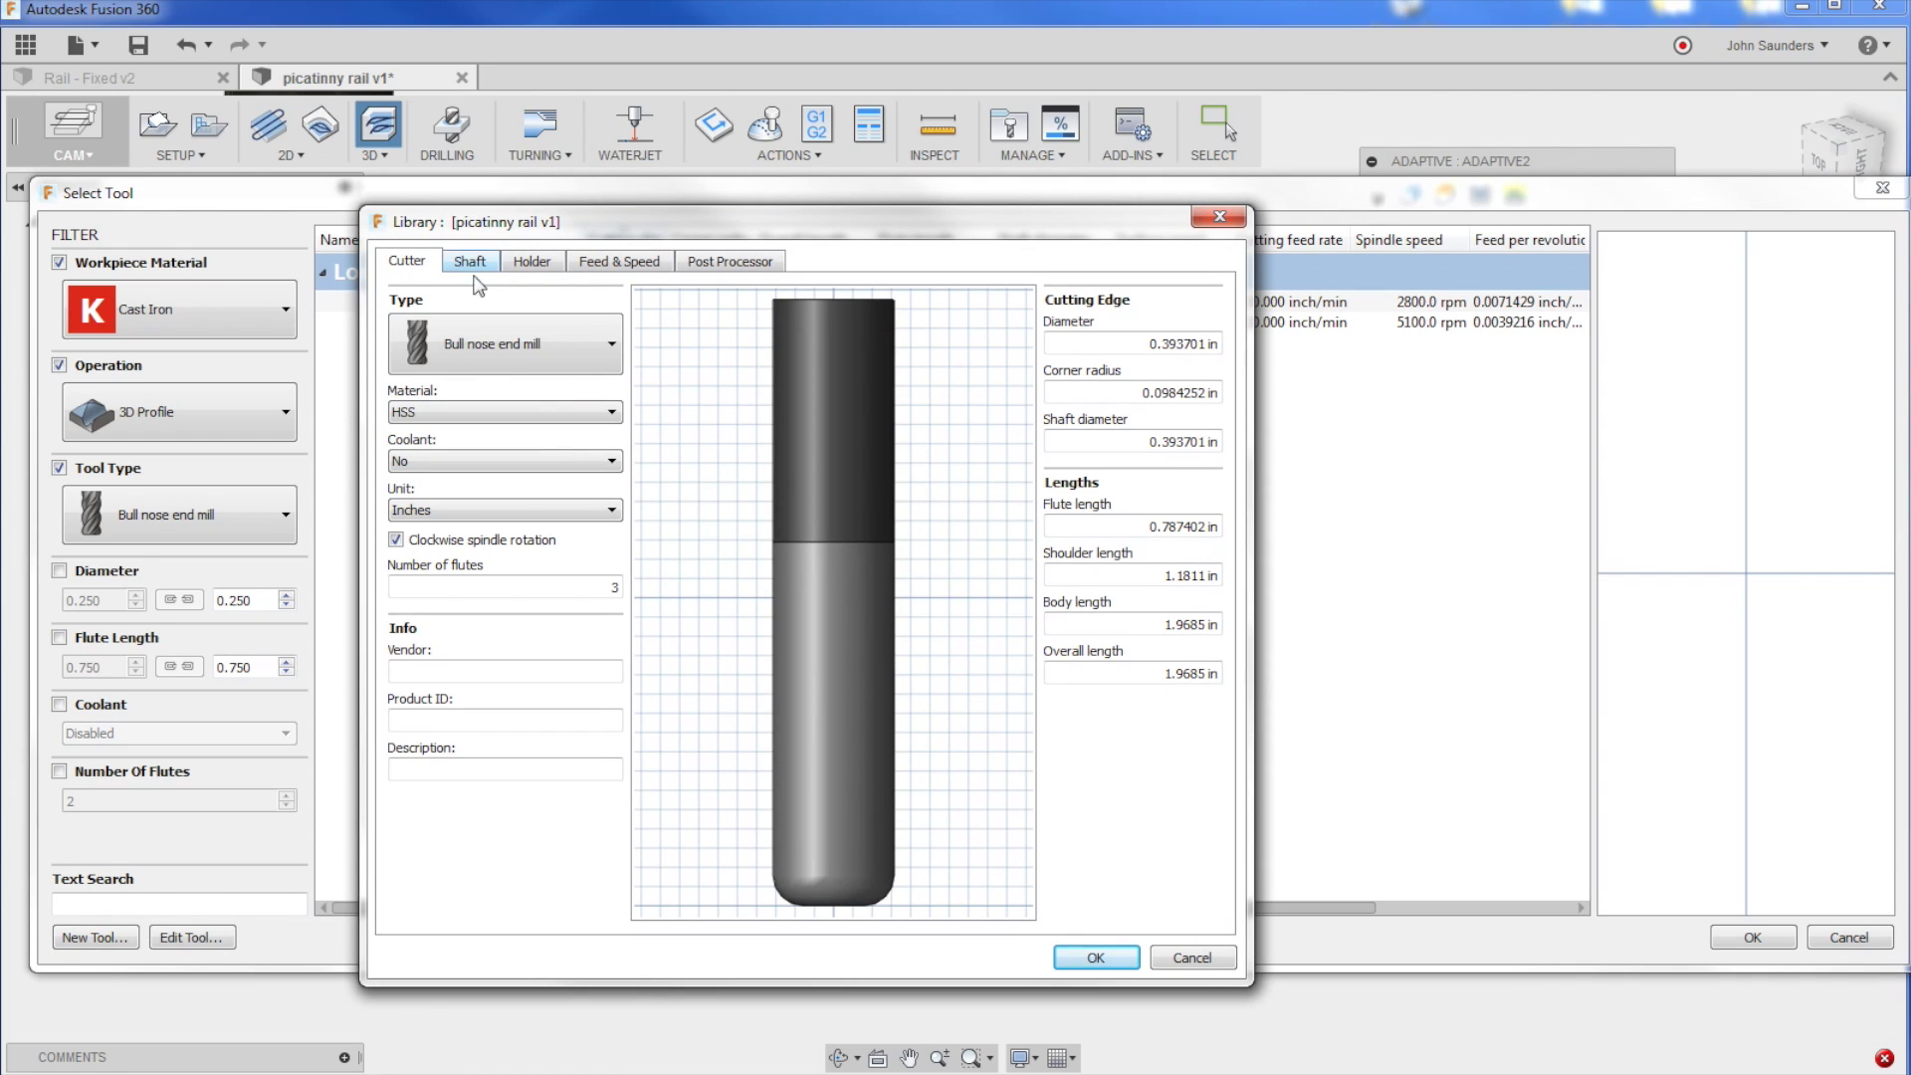
pyautogui.click(503, 347)
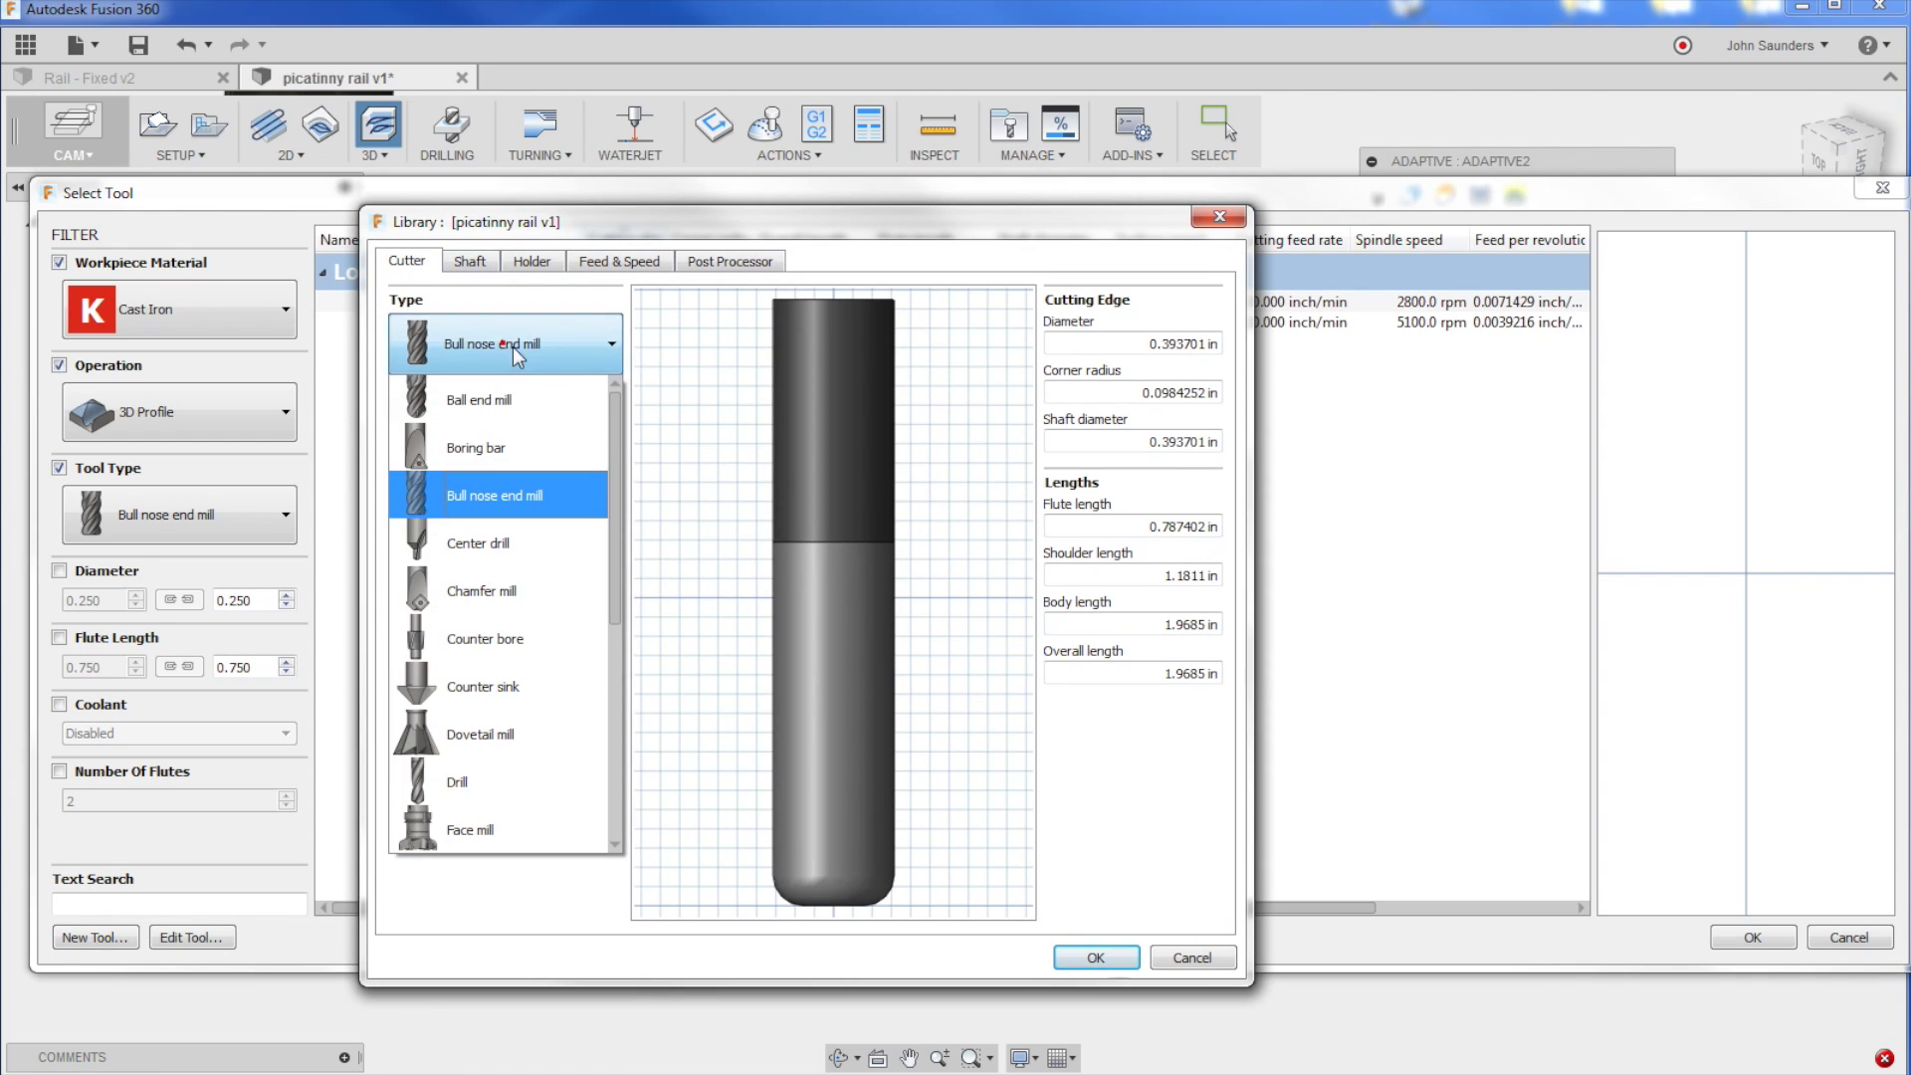
pyautogui.click(493, 398)
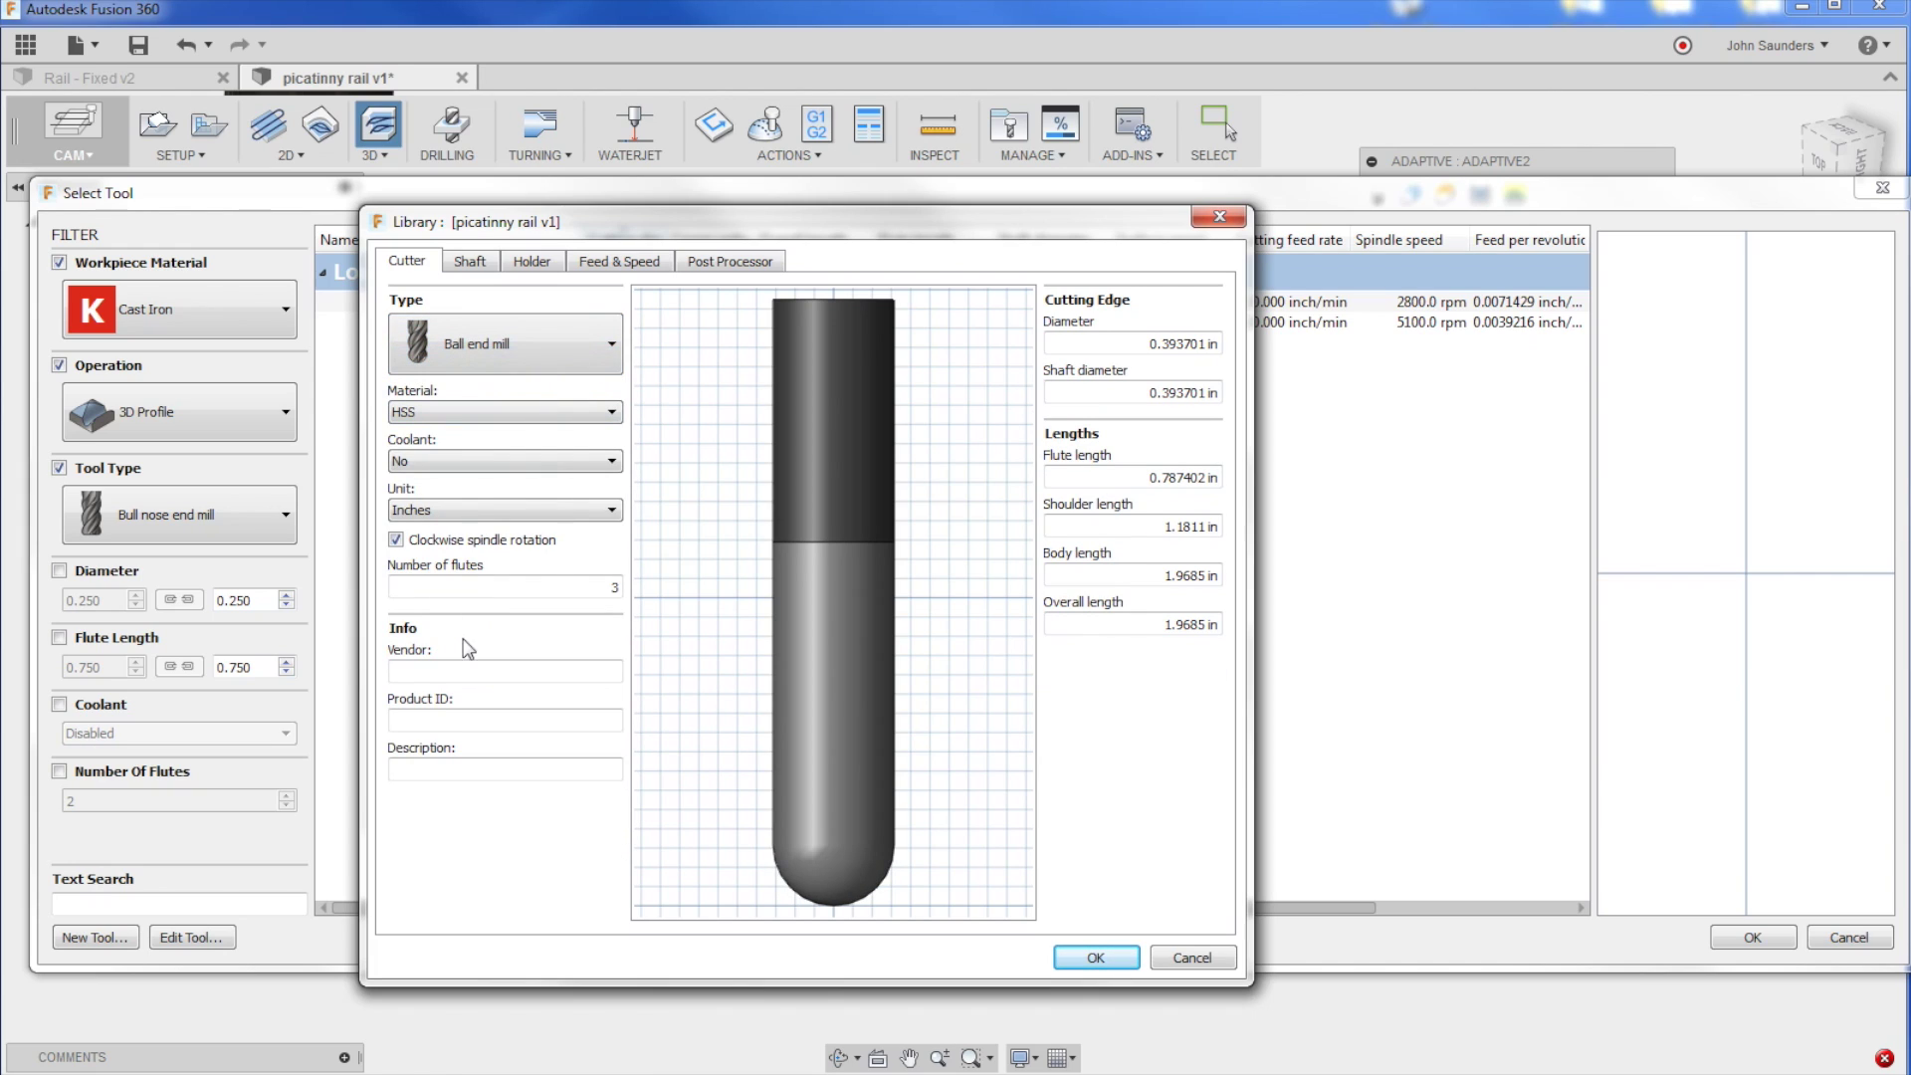
# Step: Give the new ball end mill a 0.375 in diameter and tool number 190, then save it
pyautogui.doubleClick(1112, 344)
pyautogui.press('Delete')
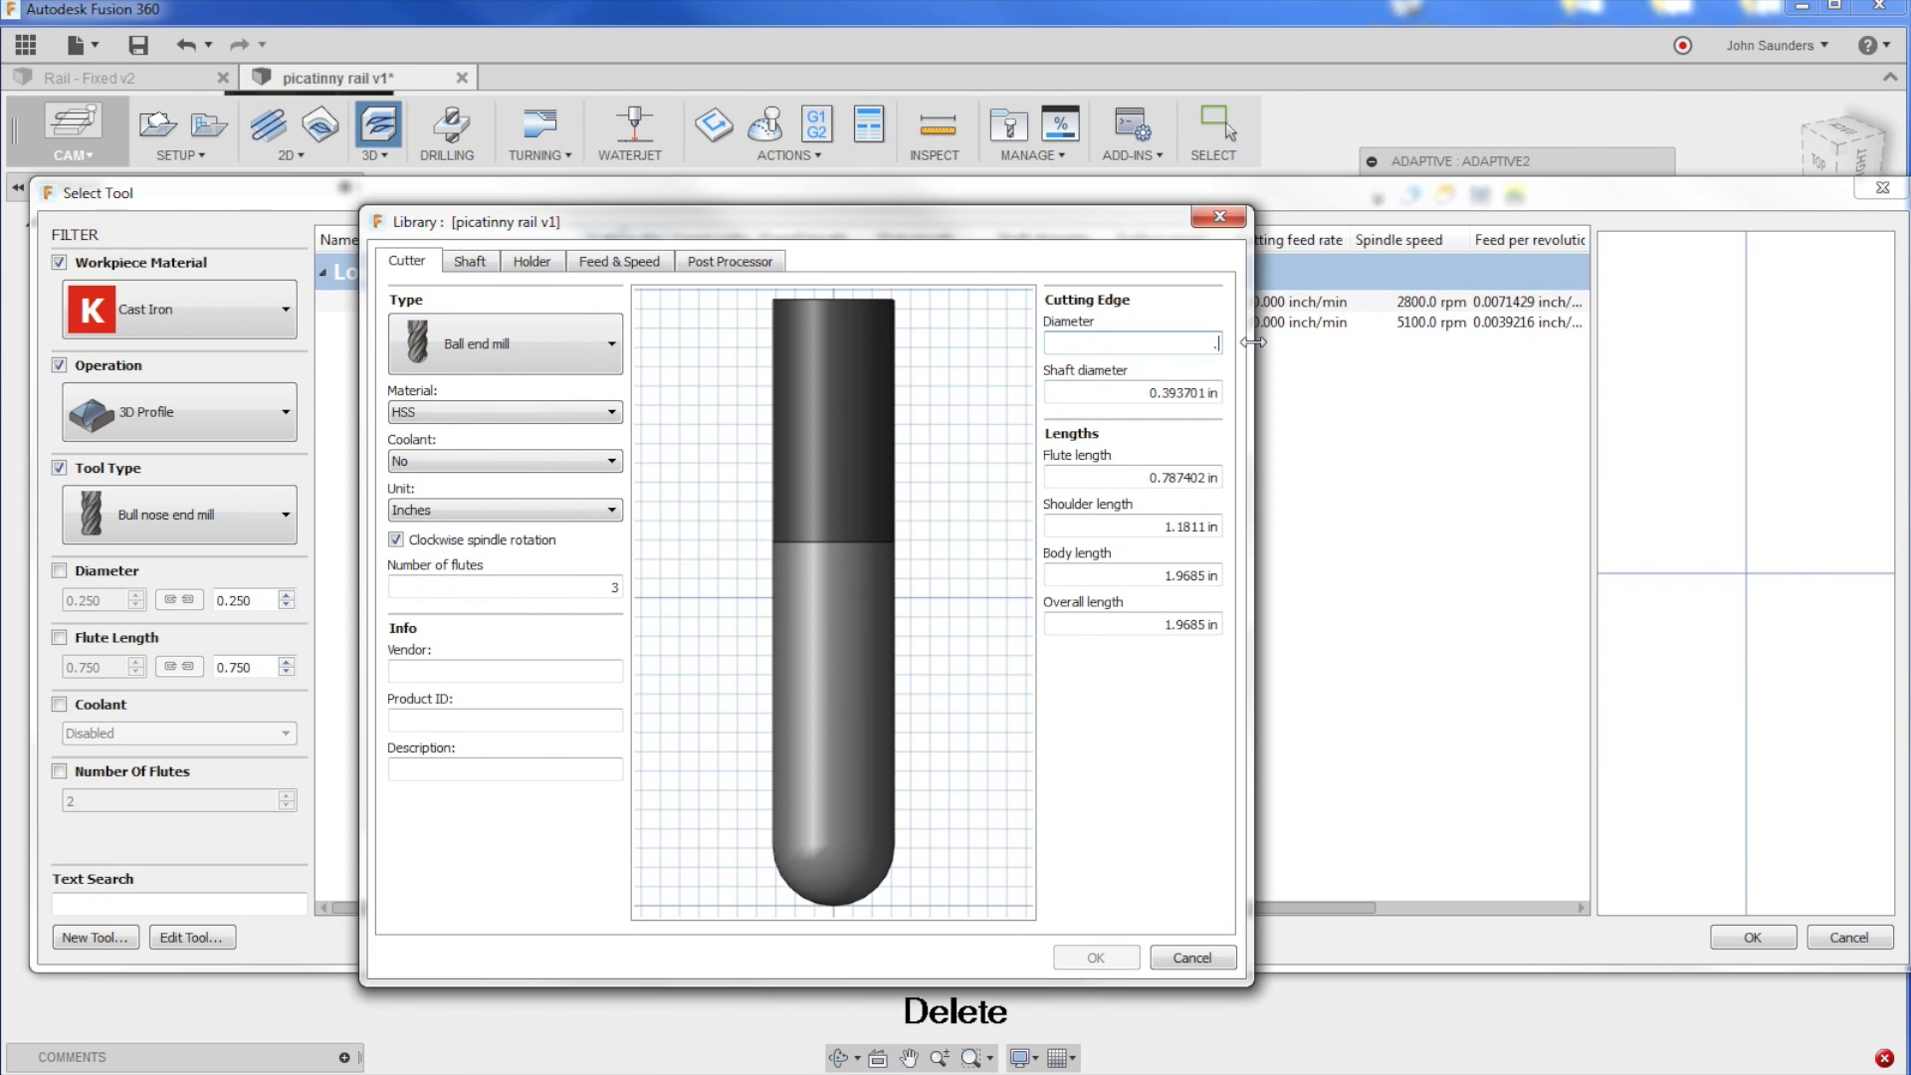
pyautogui.write('.7')
pyautogui.press('BackSpace')
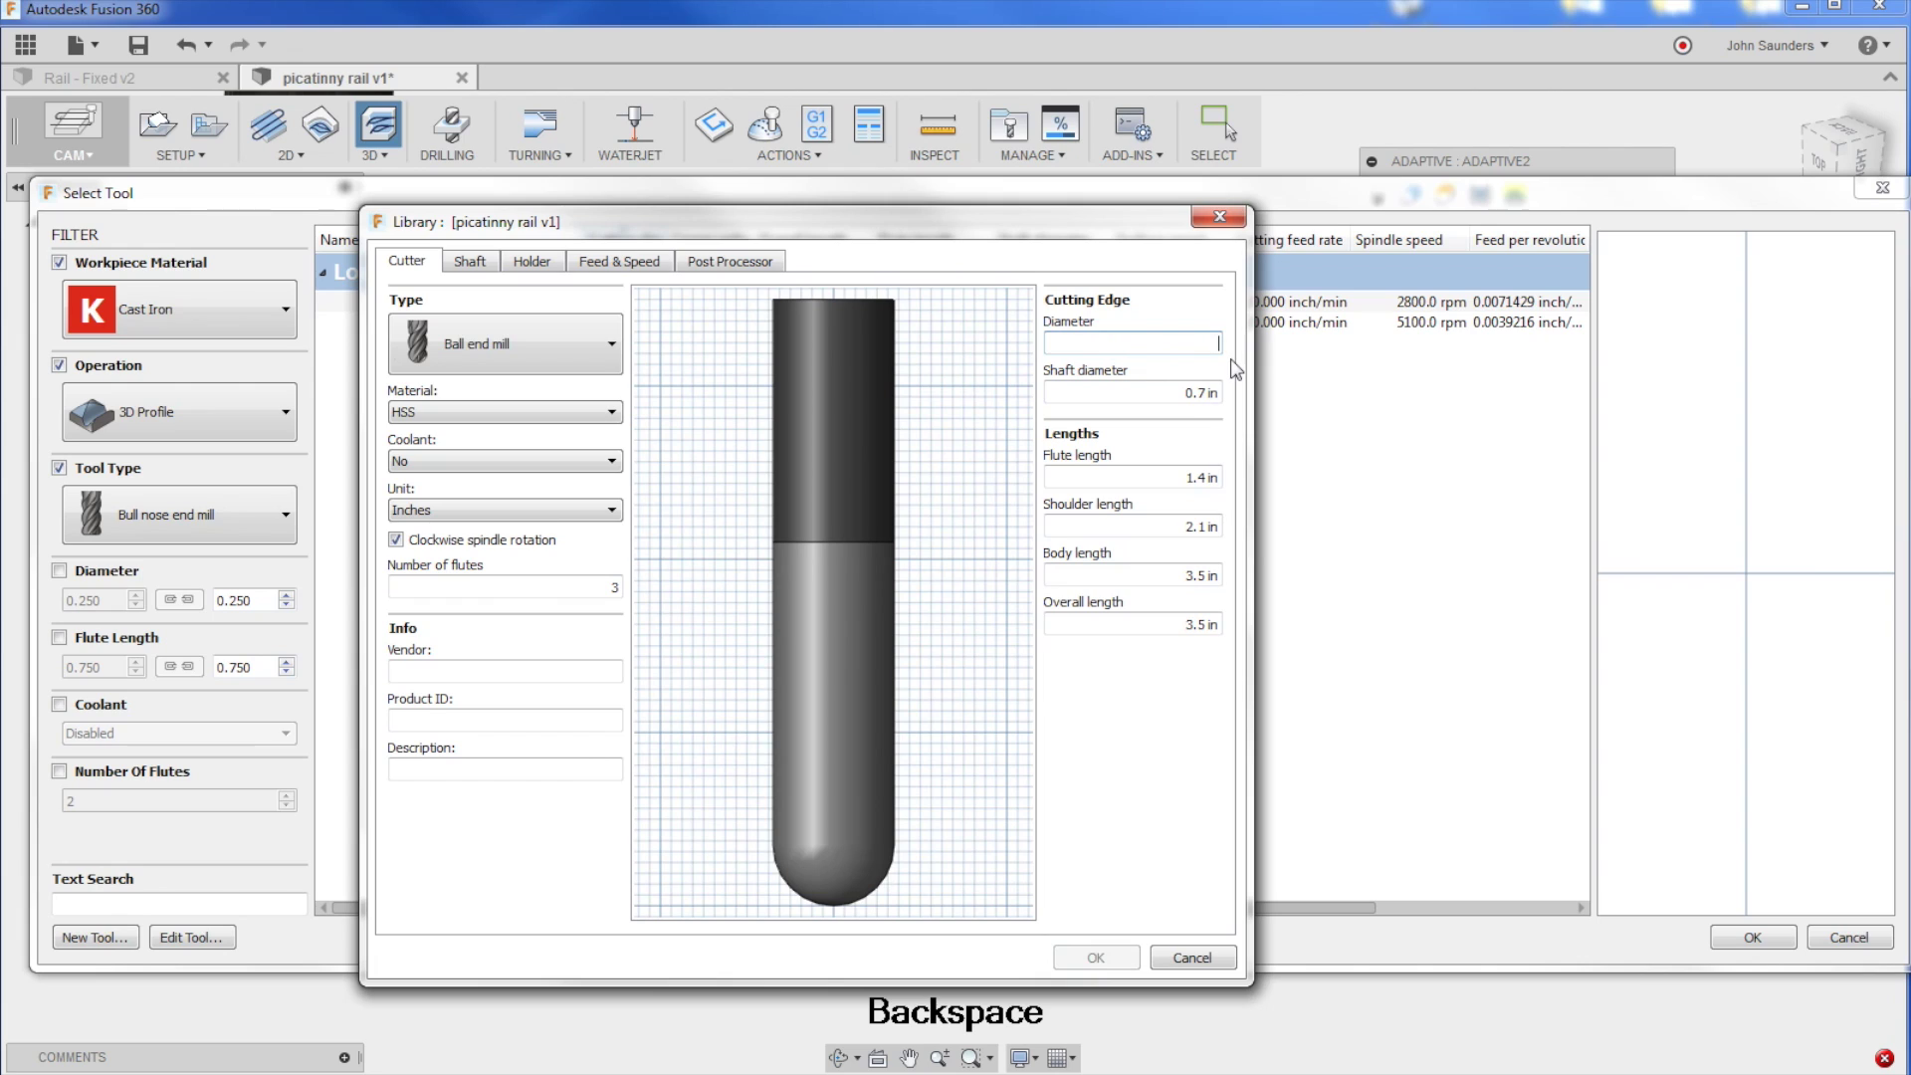
pyautogui.press('Delete')
pyautogui.write('.375')
pyautogui.click(1167, 392)
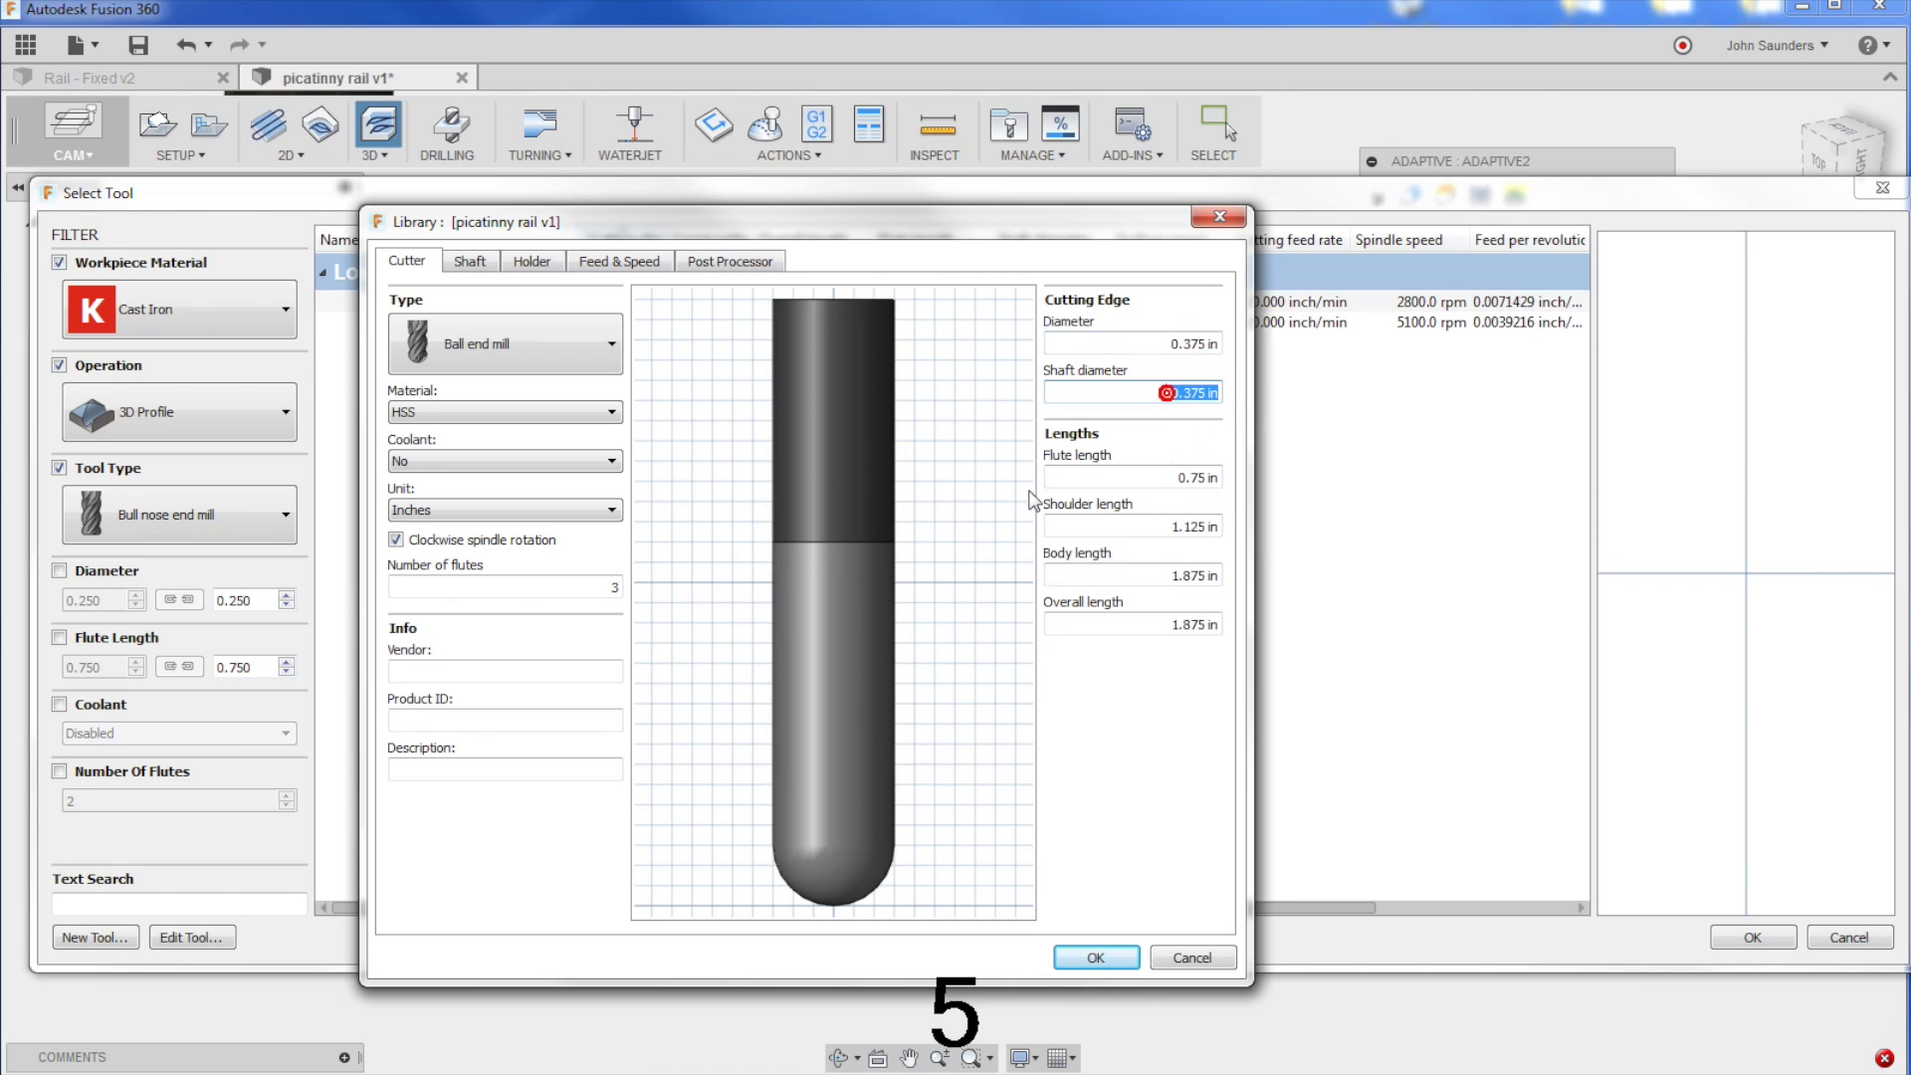
pyautogui.click(638, 264)
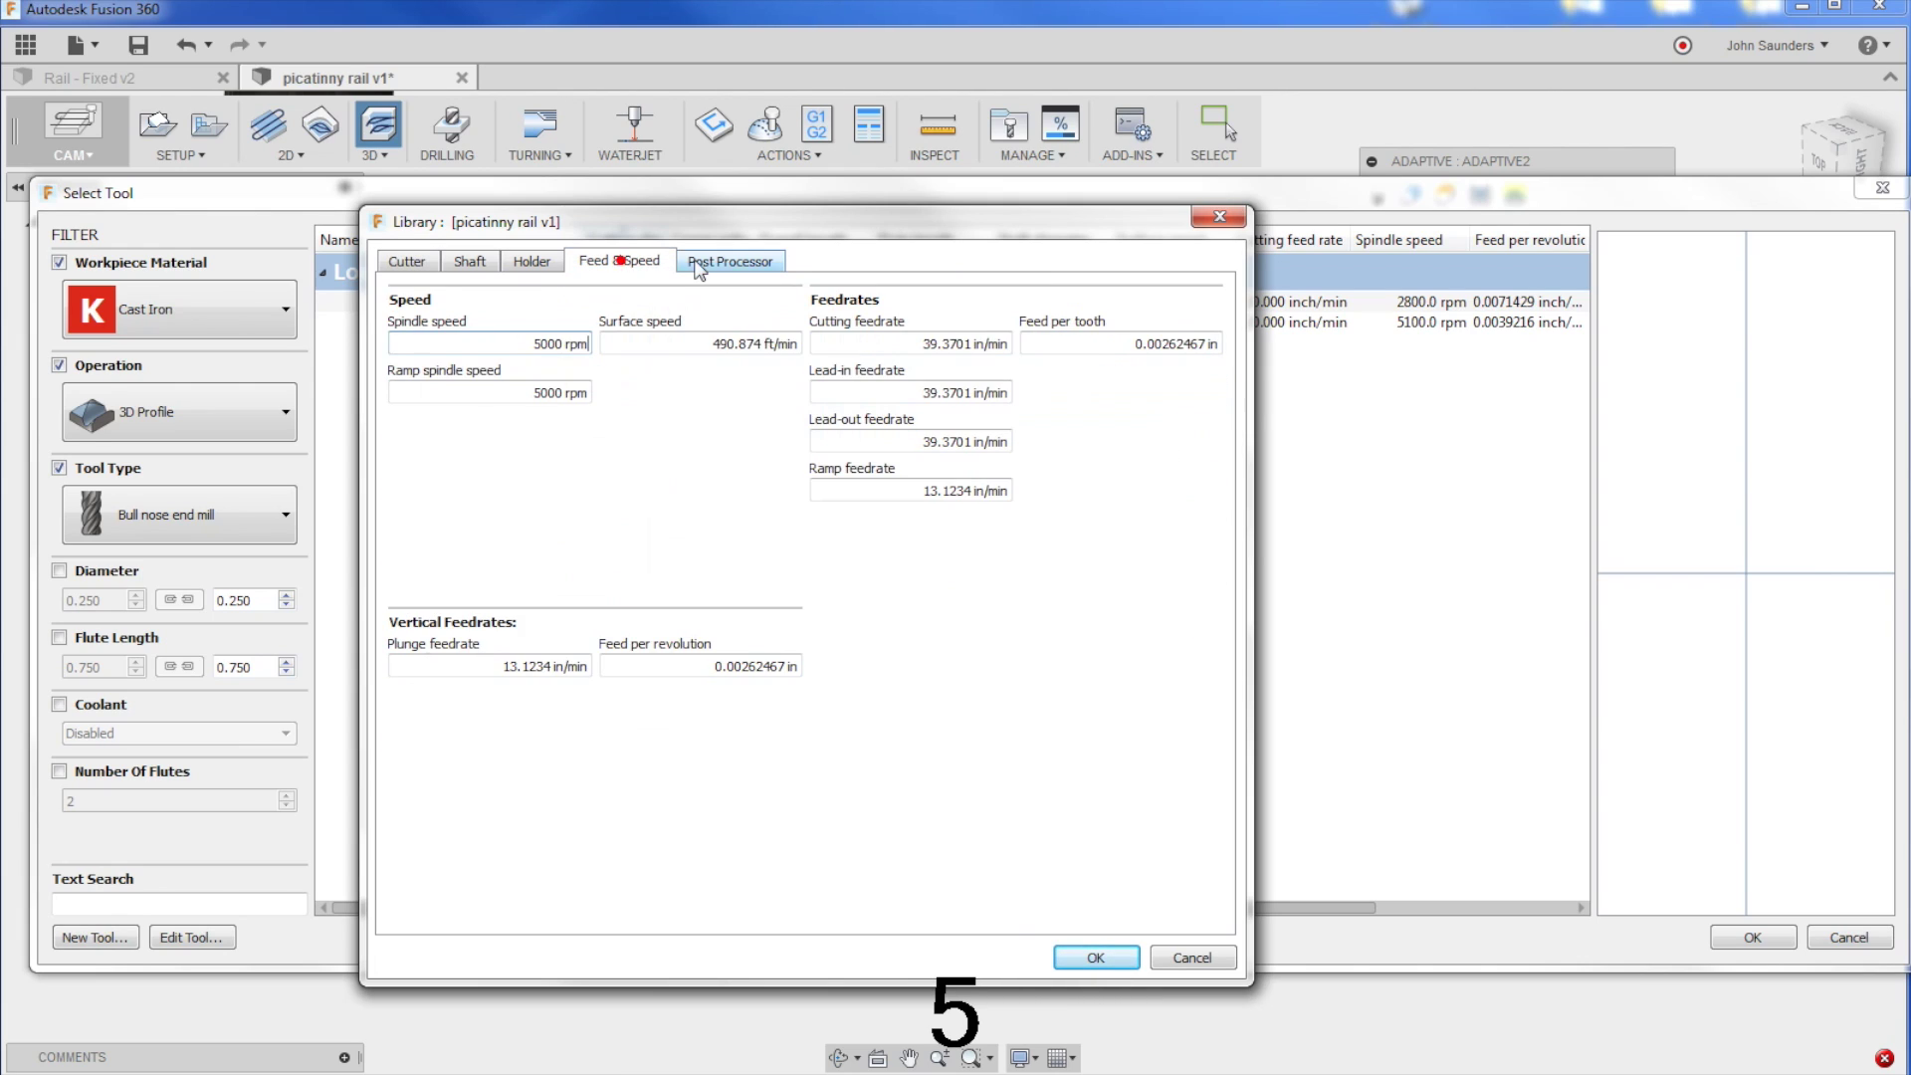
pyautogui.click(697, 261)
pyautogui.write('190')
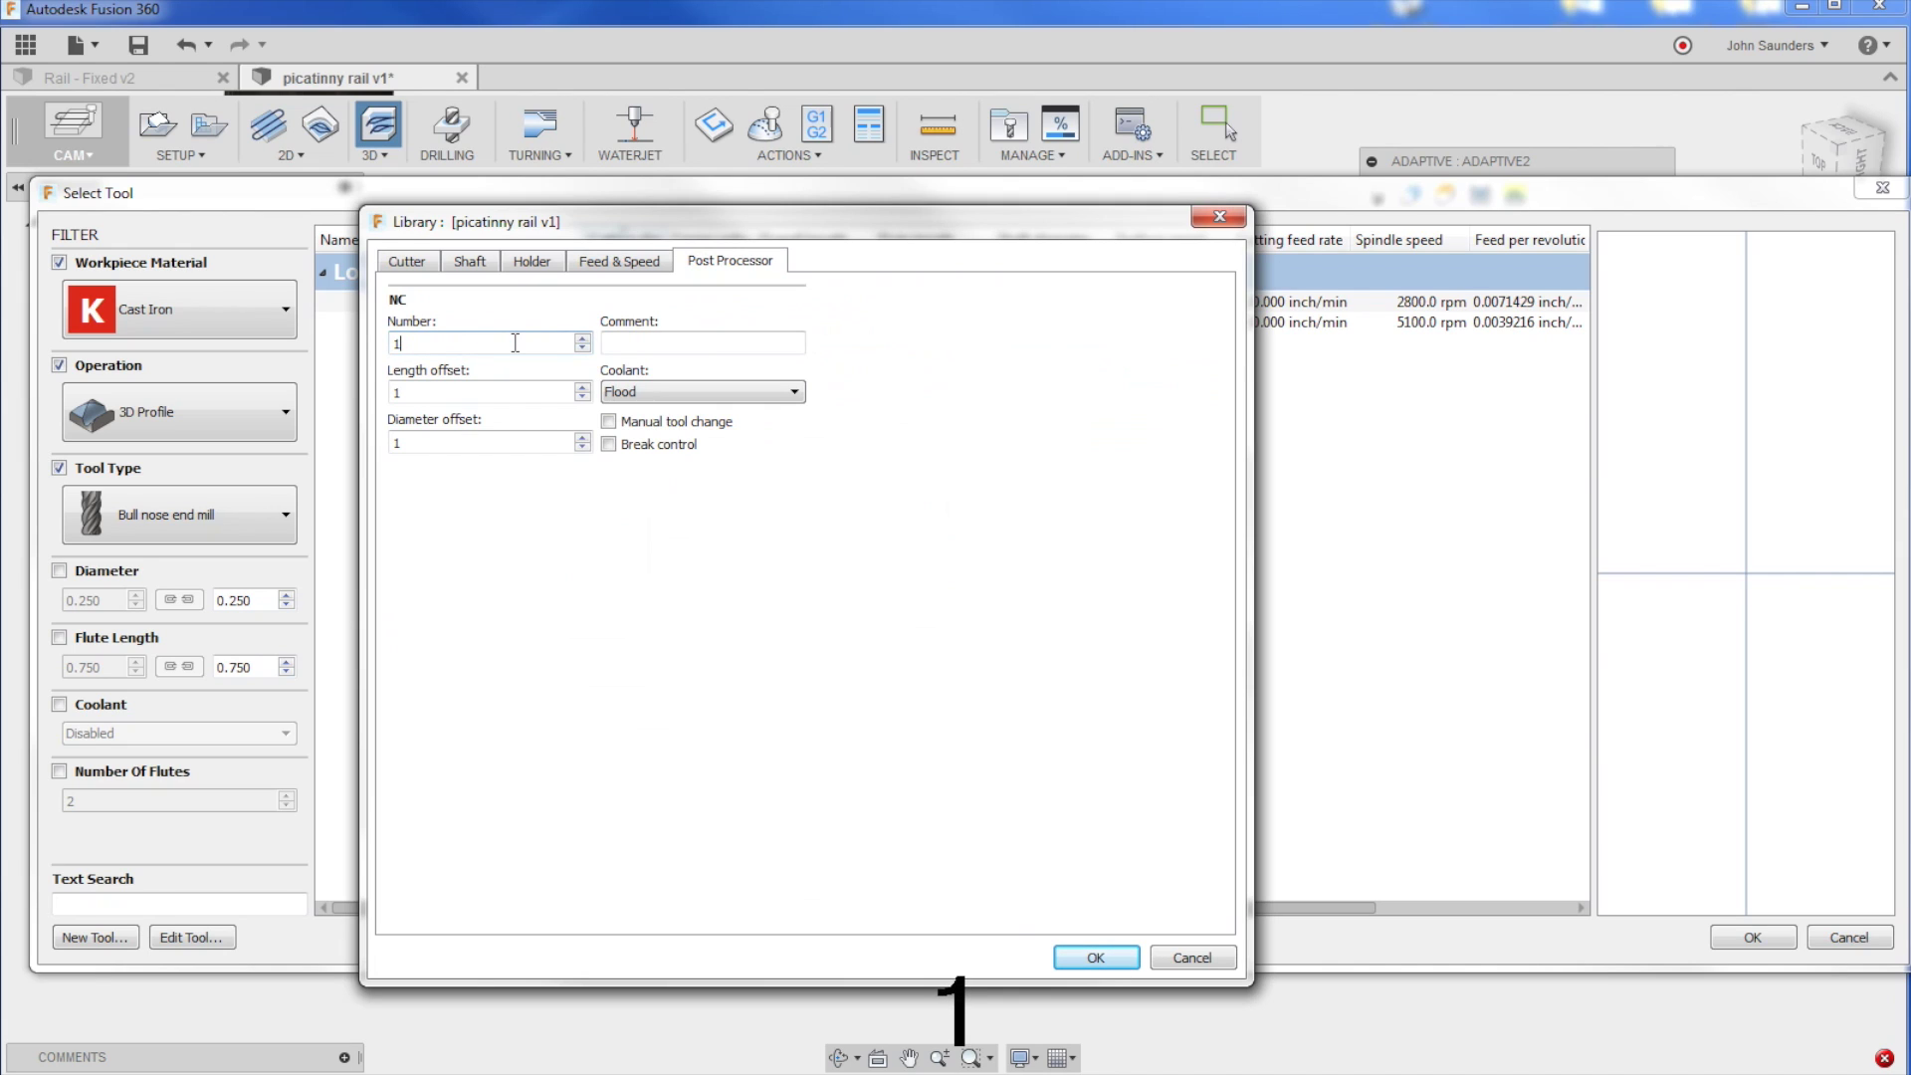
pyautogui.press('Tab')
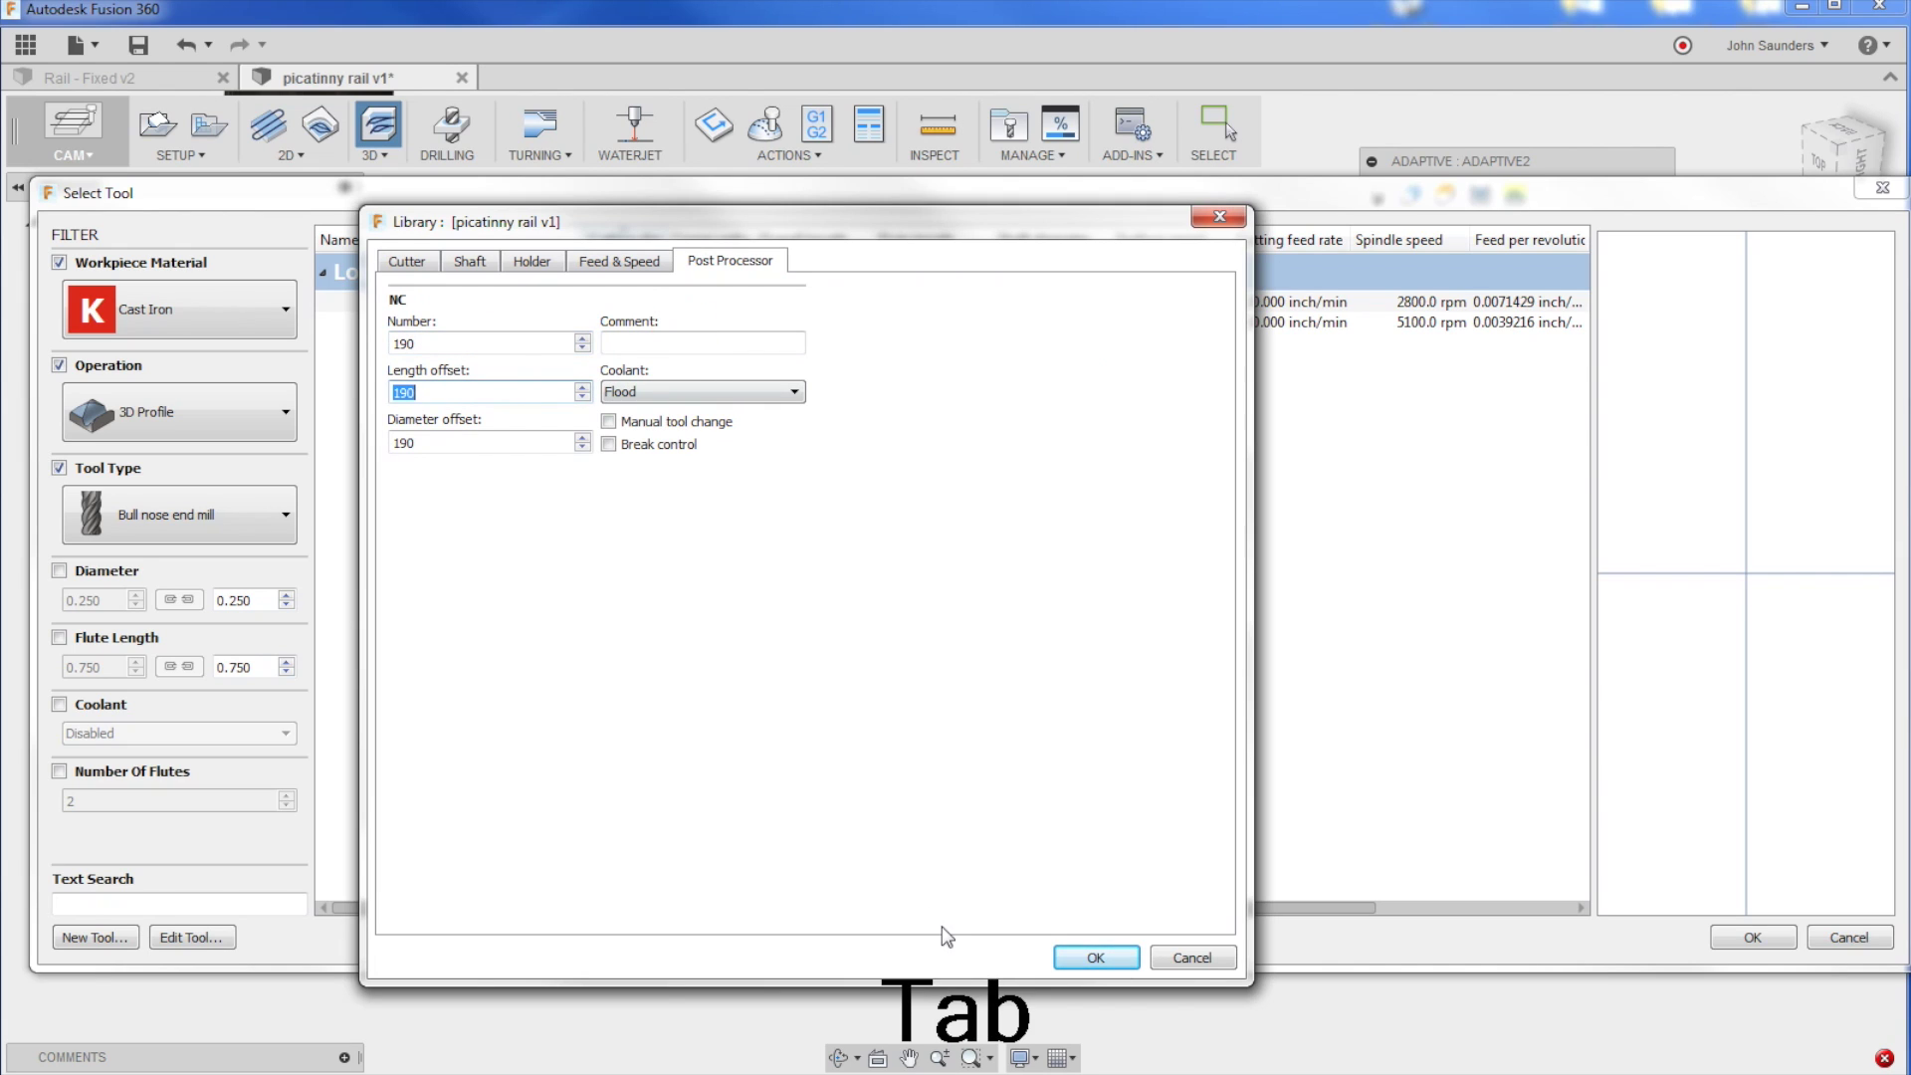
pyautogui.click(1091, 956)
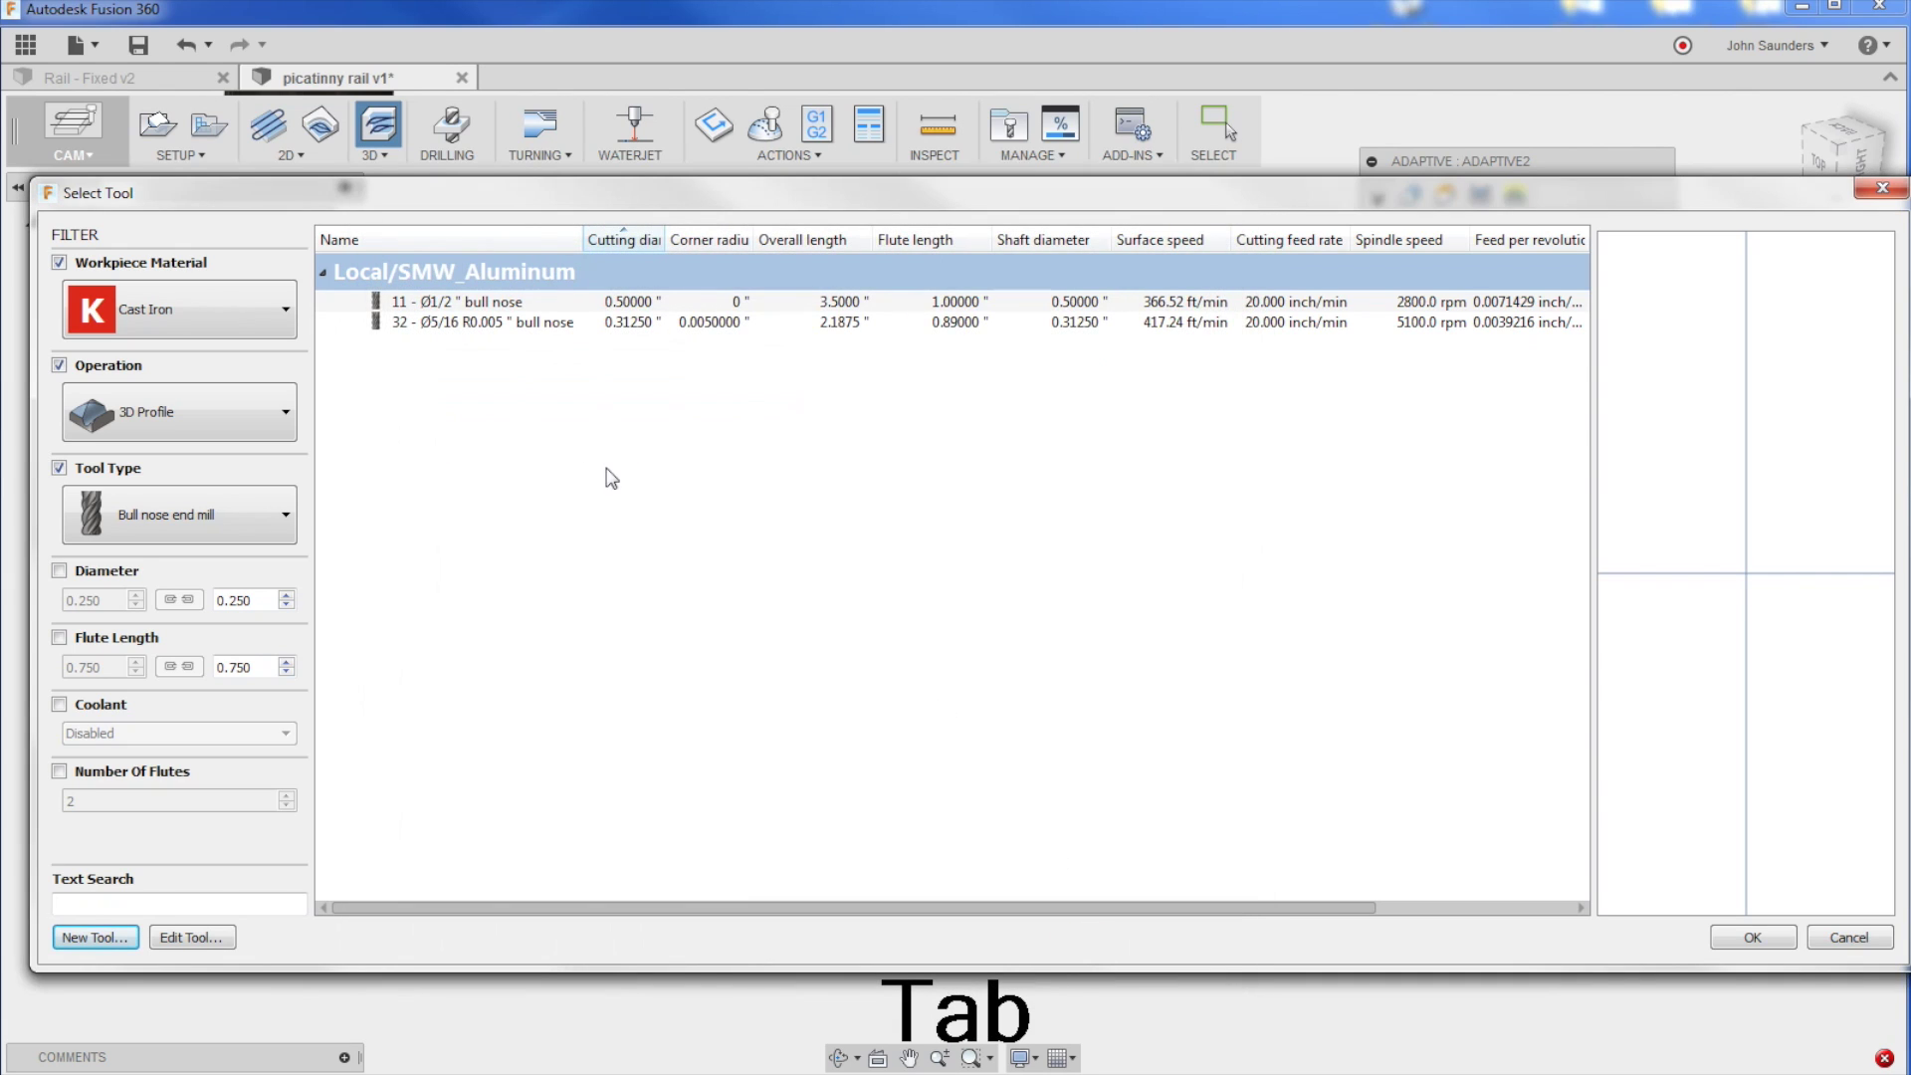
# Step: Assign the 190 3/8" ball tool to the Adaptive2 operation
pyautogui.click(60, 468)
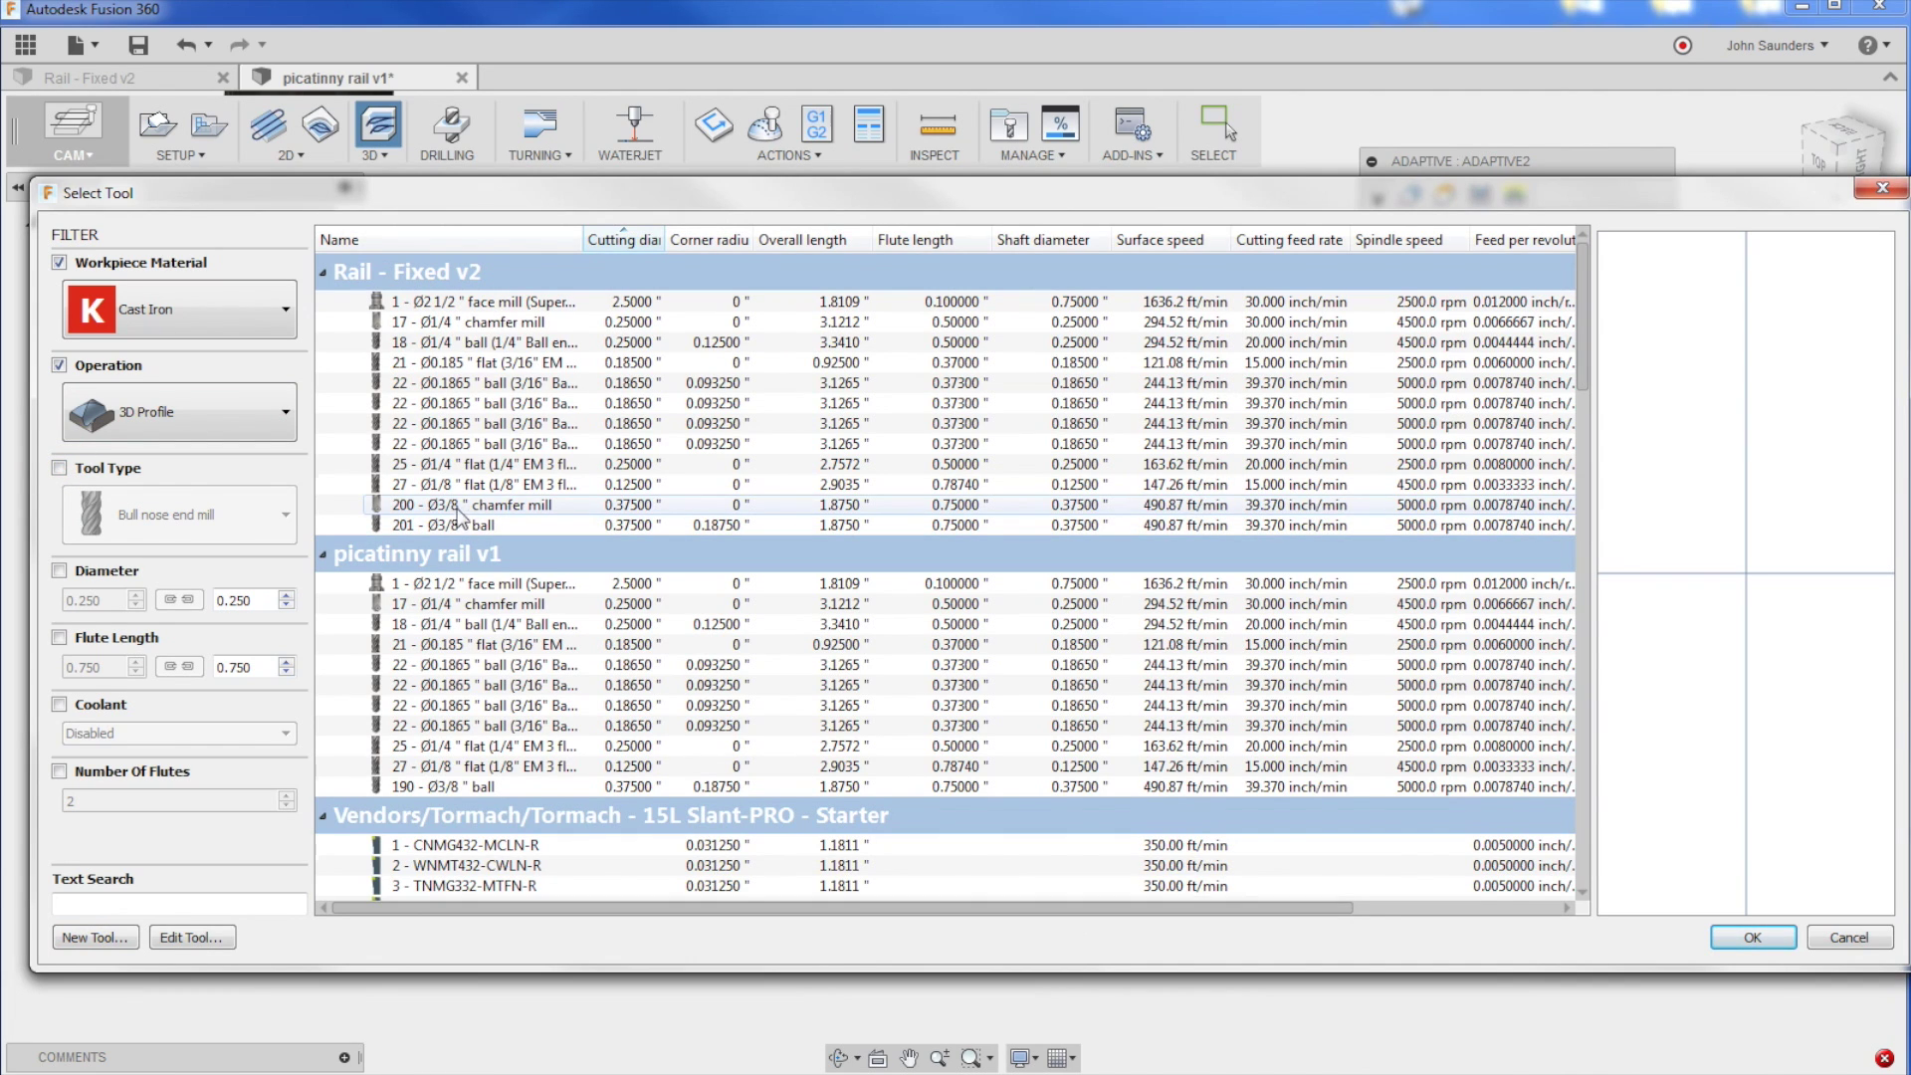
pyautogui.click(480, 506)
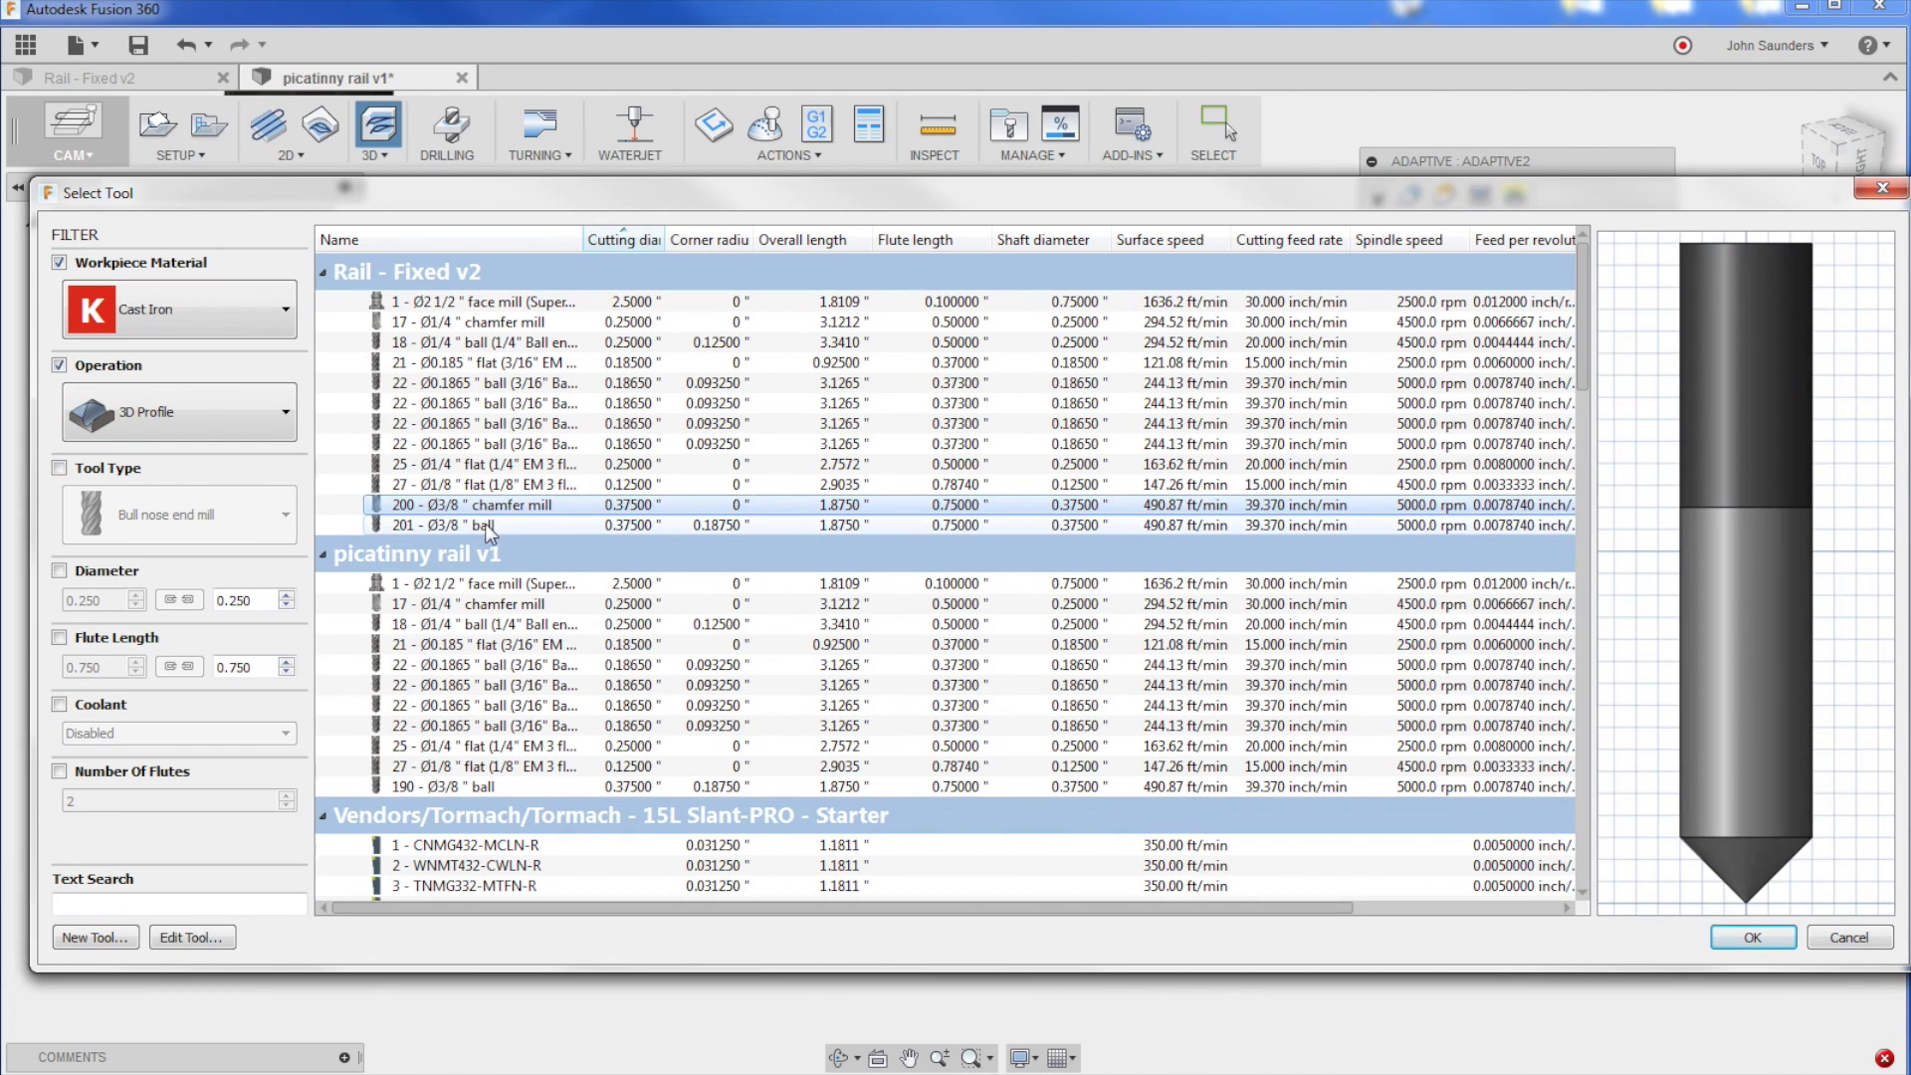
pyautogui.click(454, 786)
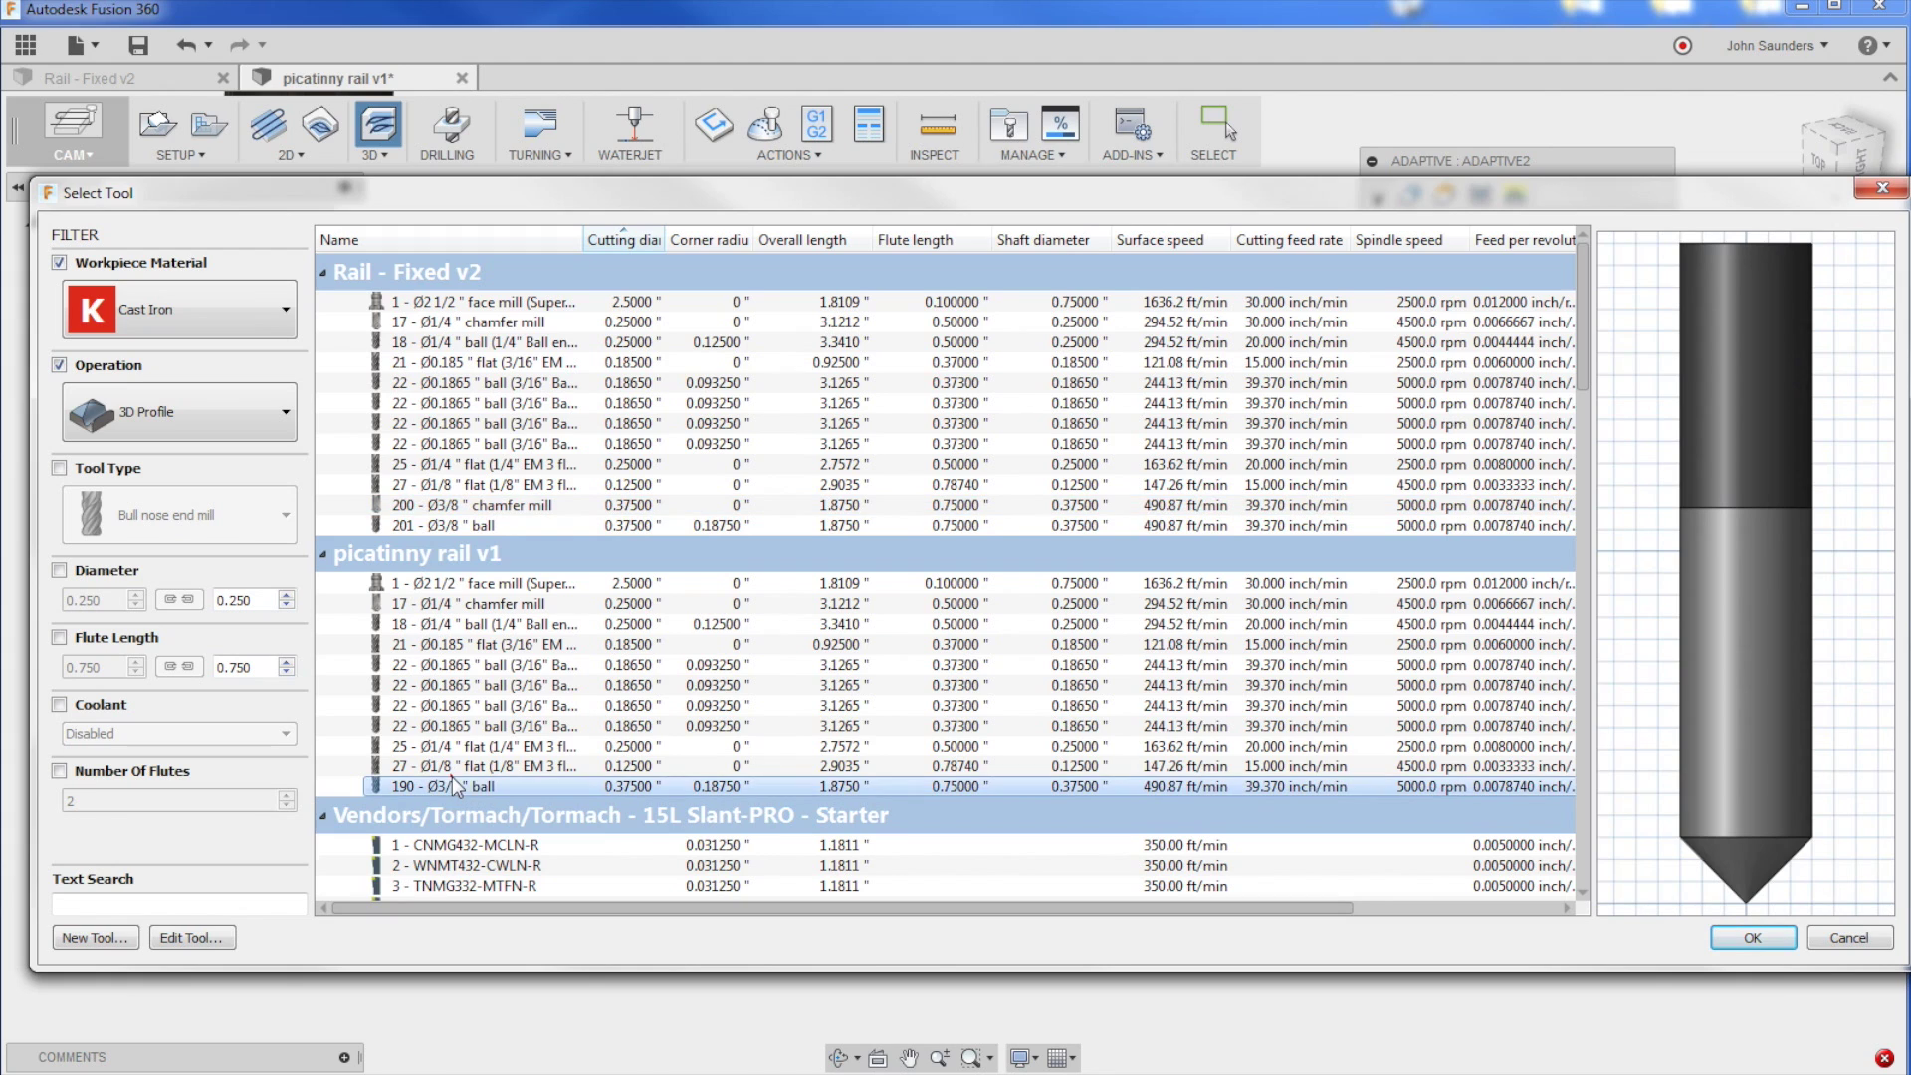
pyautogui.doubleClick(452, 784)
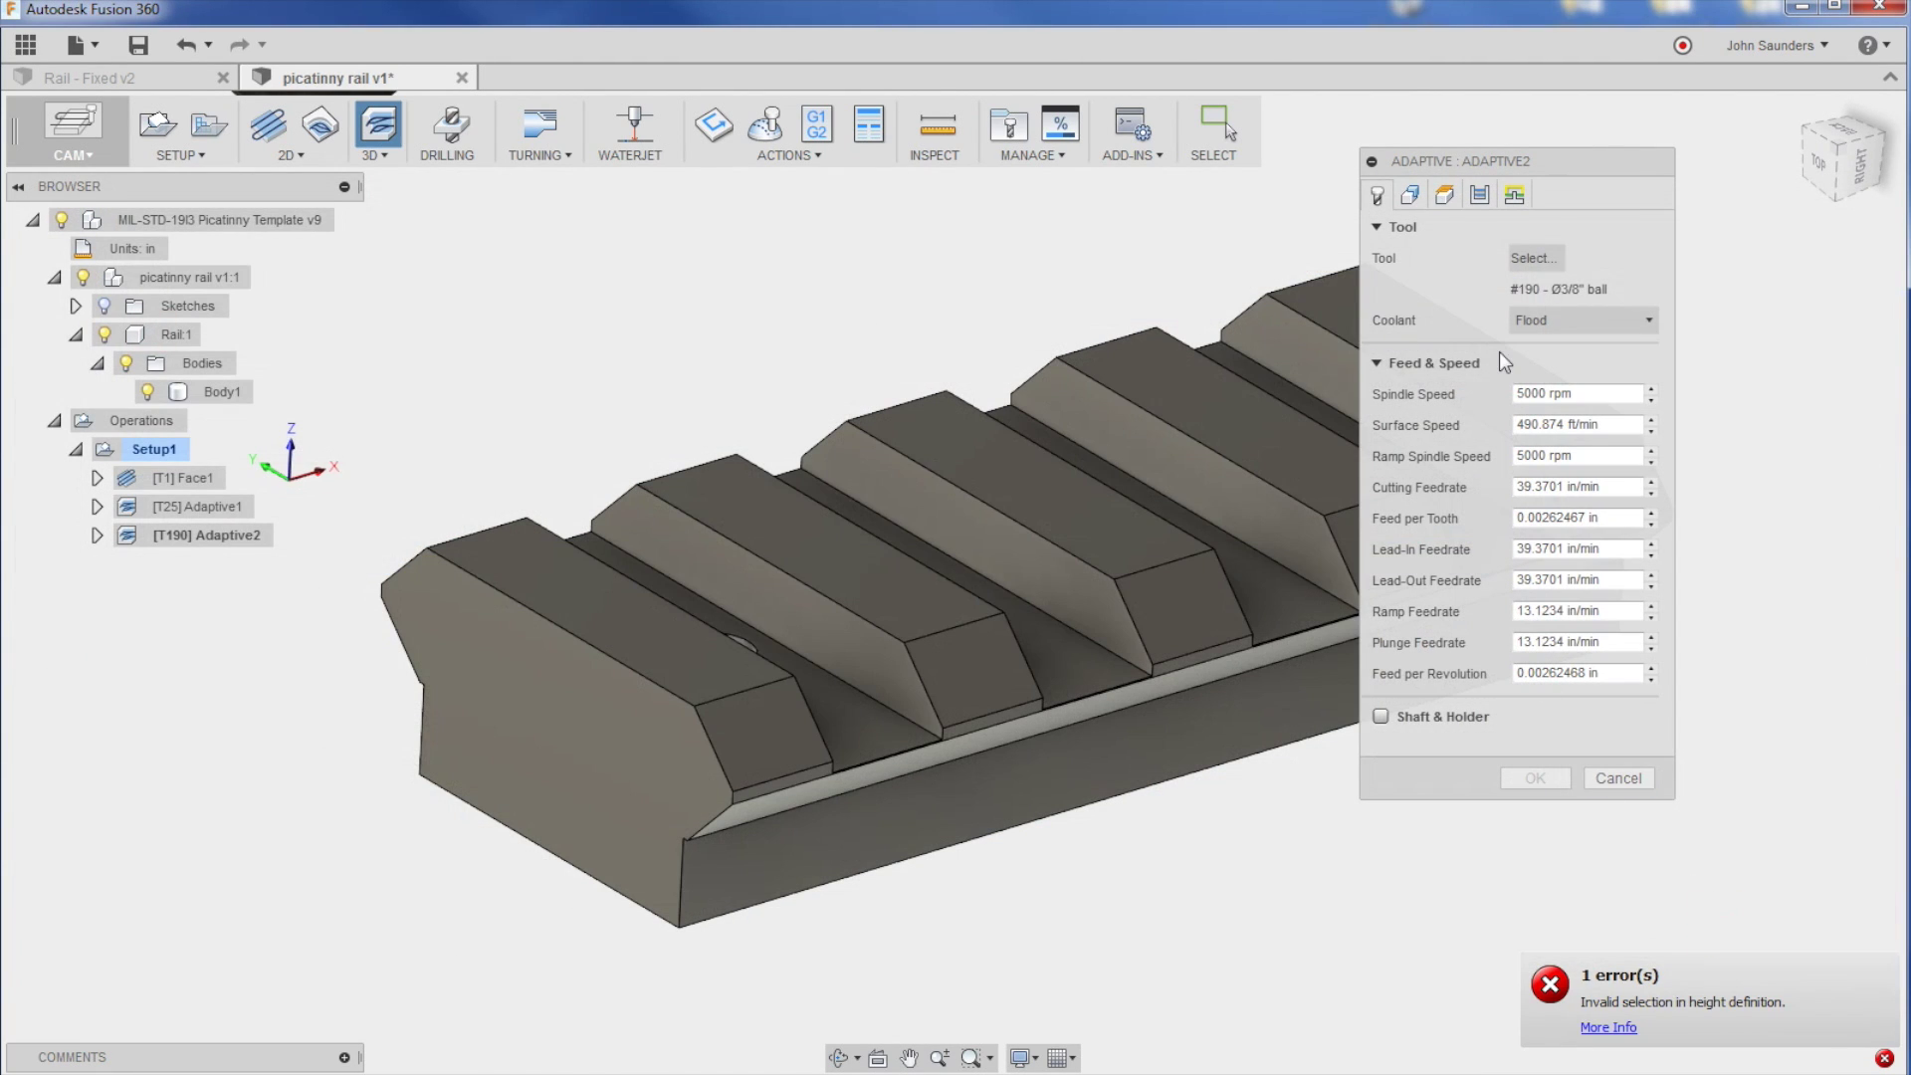
# Step: Review Adaptive2's geometry settings, then cancel the Adaptive2 operation
pyautogui.click(1410, 195)
pyautogui.moveTo(1493, 160); pyautogui.dragTo(1607, 191)
pyautogui.scroll(-3, 972, 415)
pyautogui.moveTo(972, 416); pyautogui.dragTo(782, 405, button='middle')
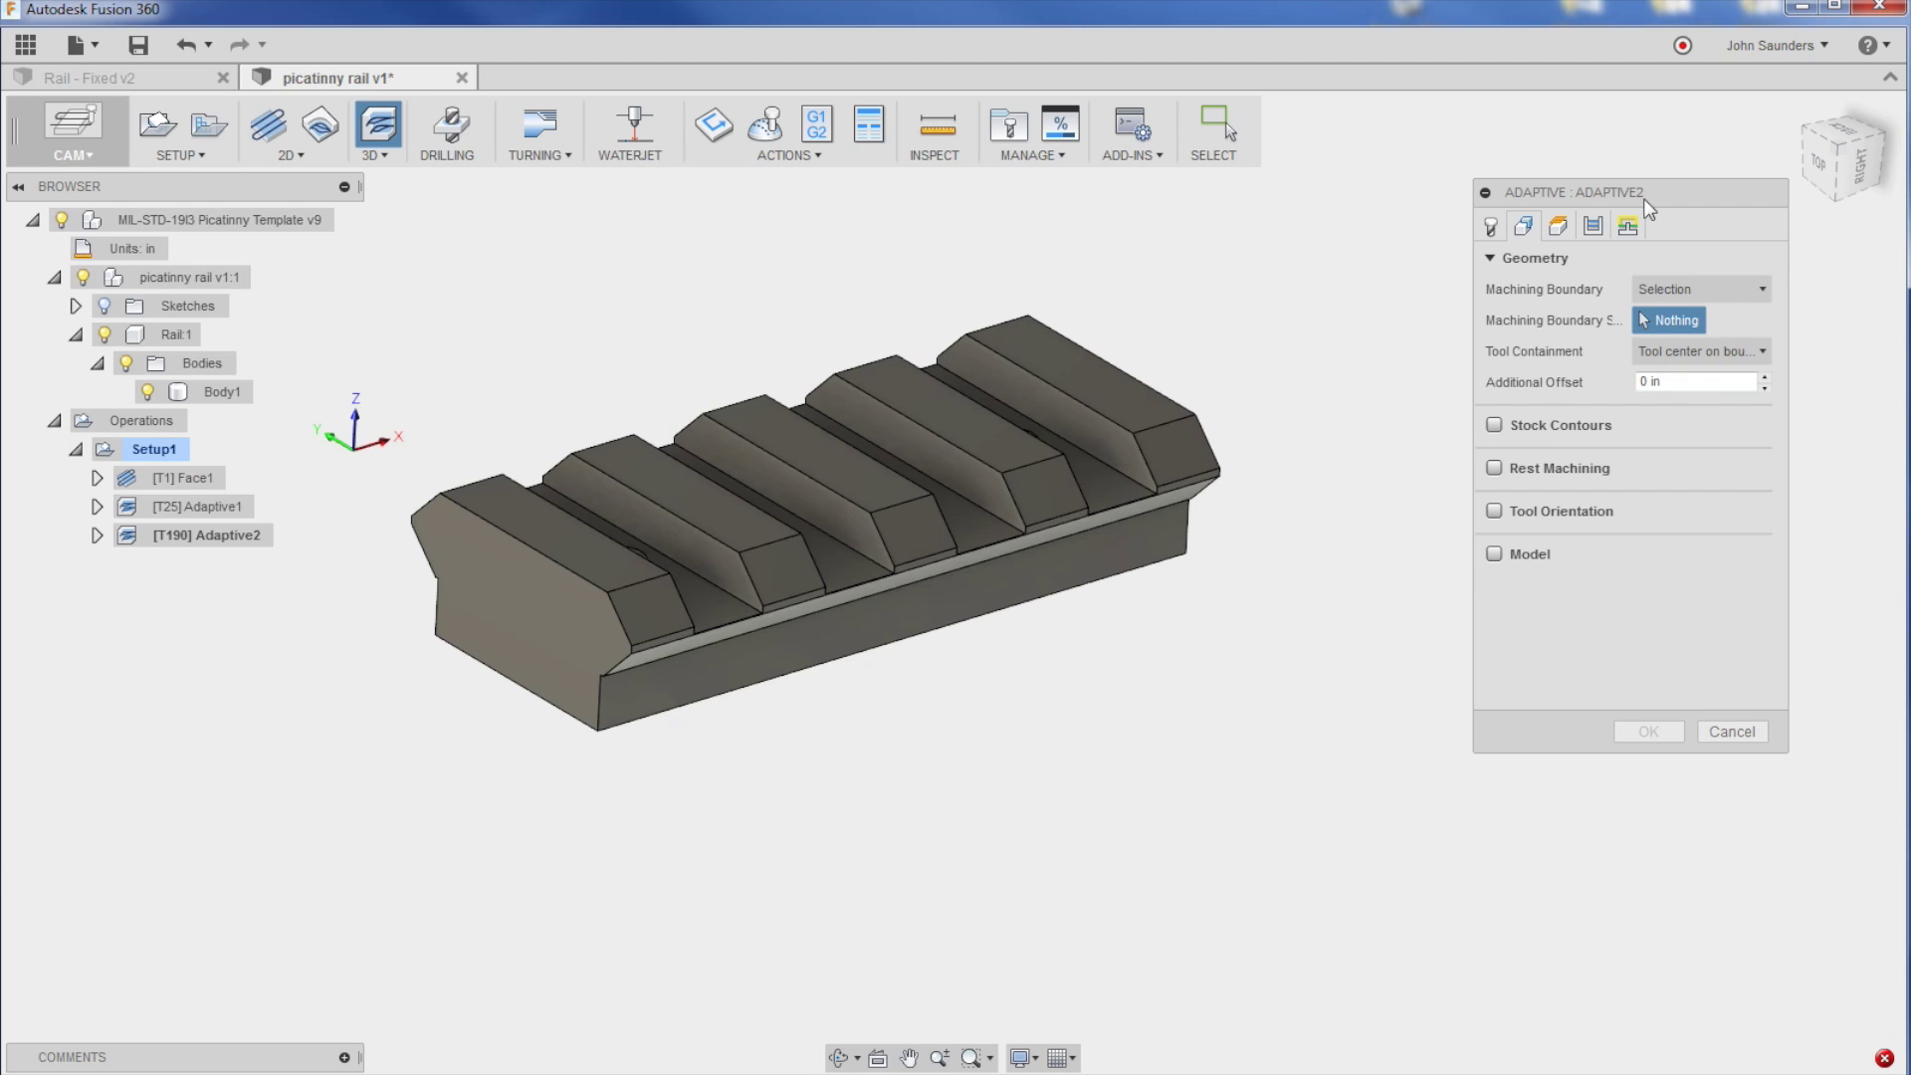
pyautogui.moveTo(1645, 199); pyautogui.dragTo(1518, 217)
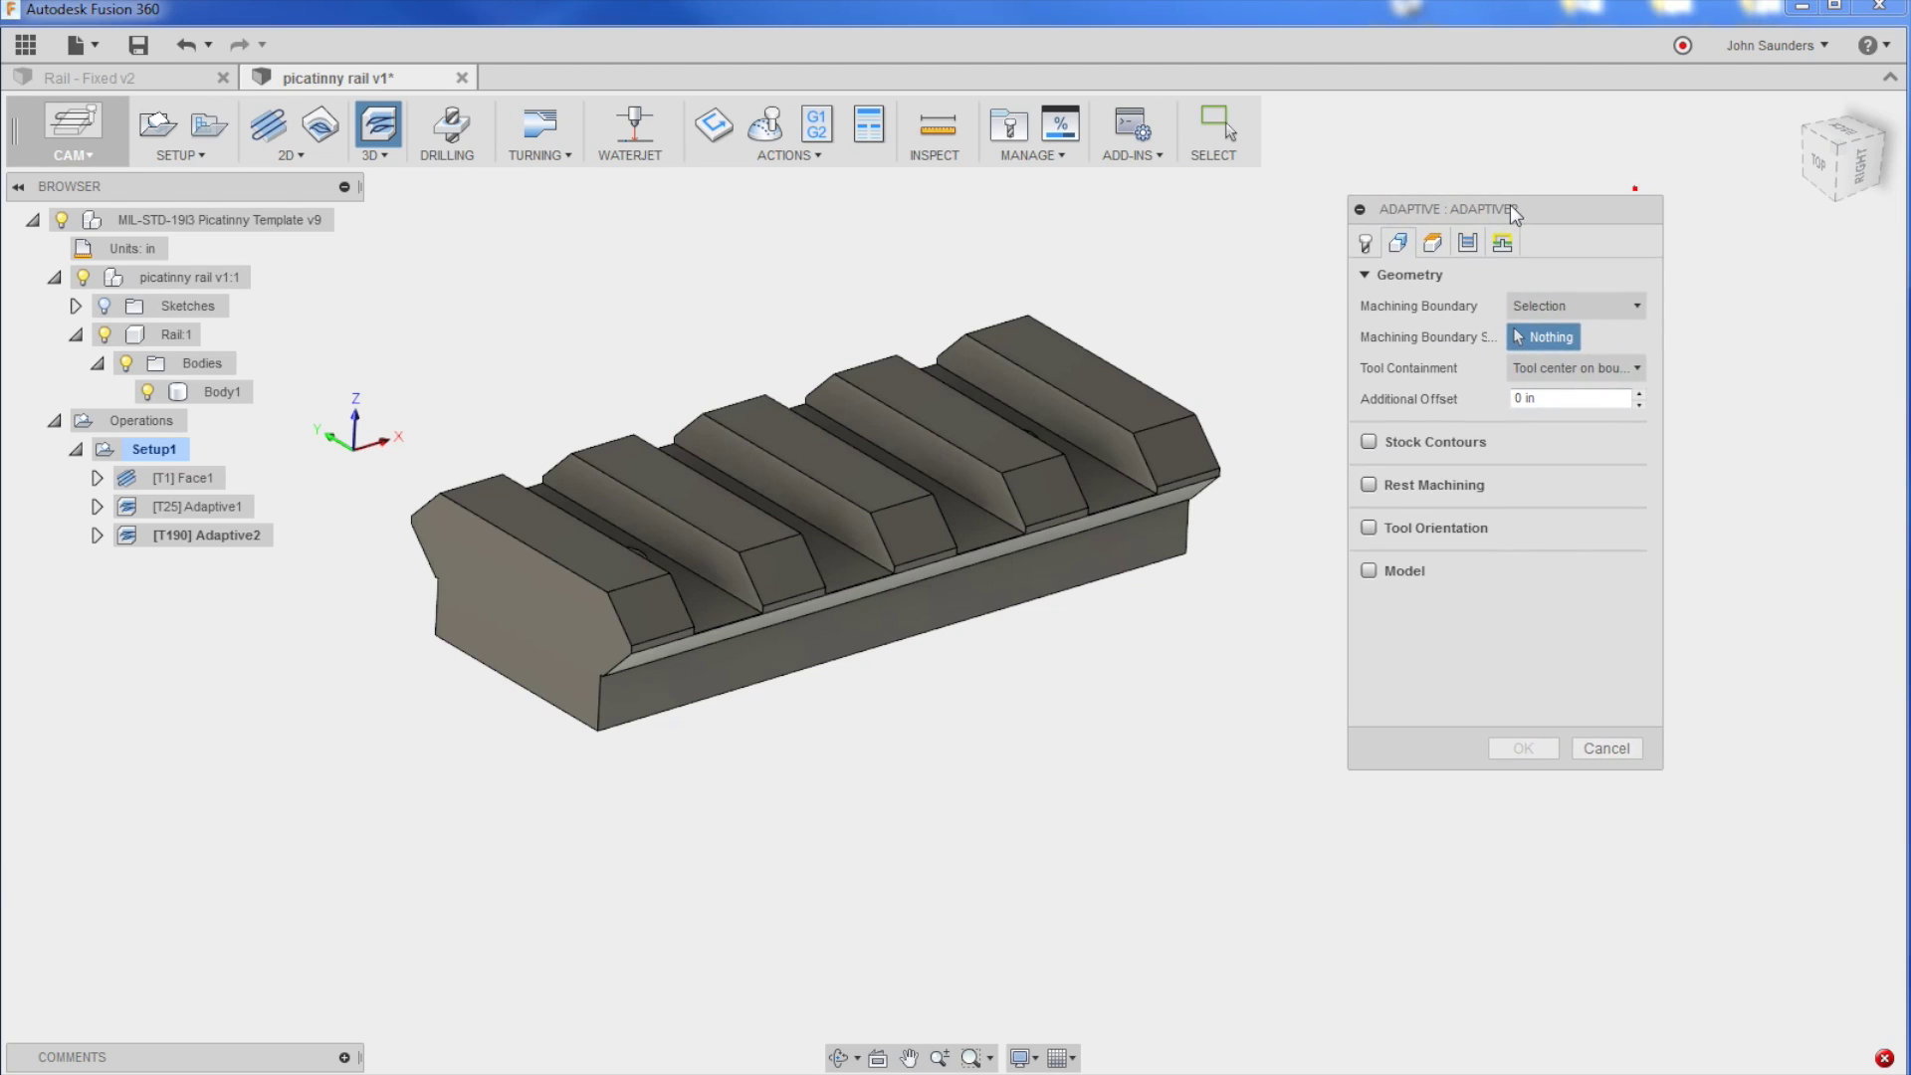
pyautogui.click(1604, 749)
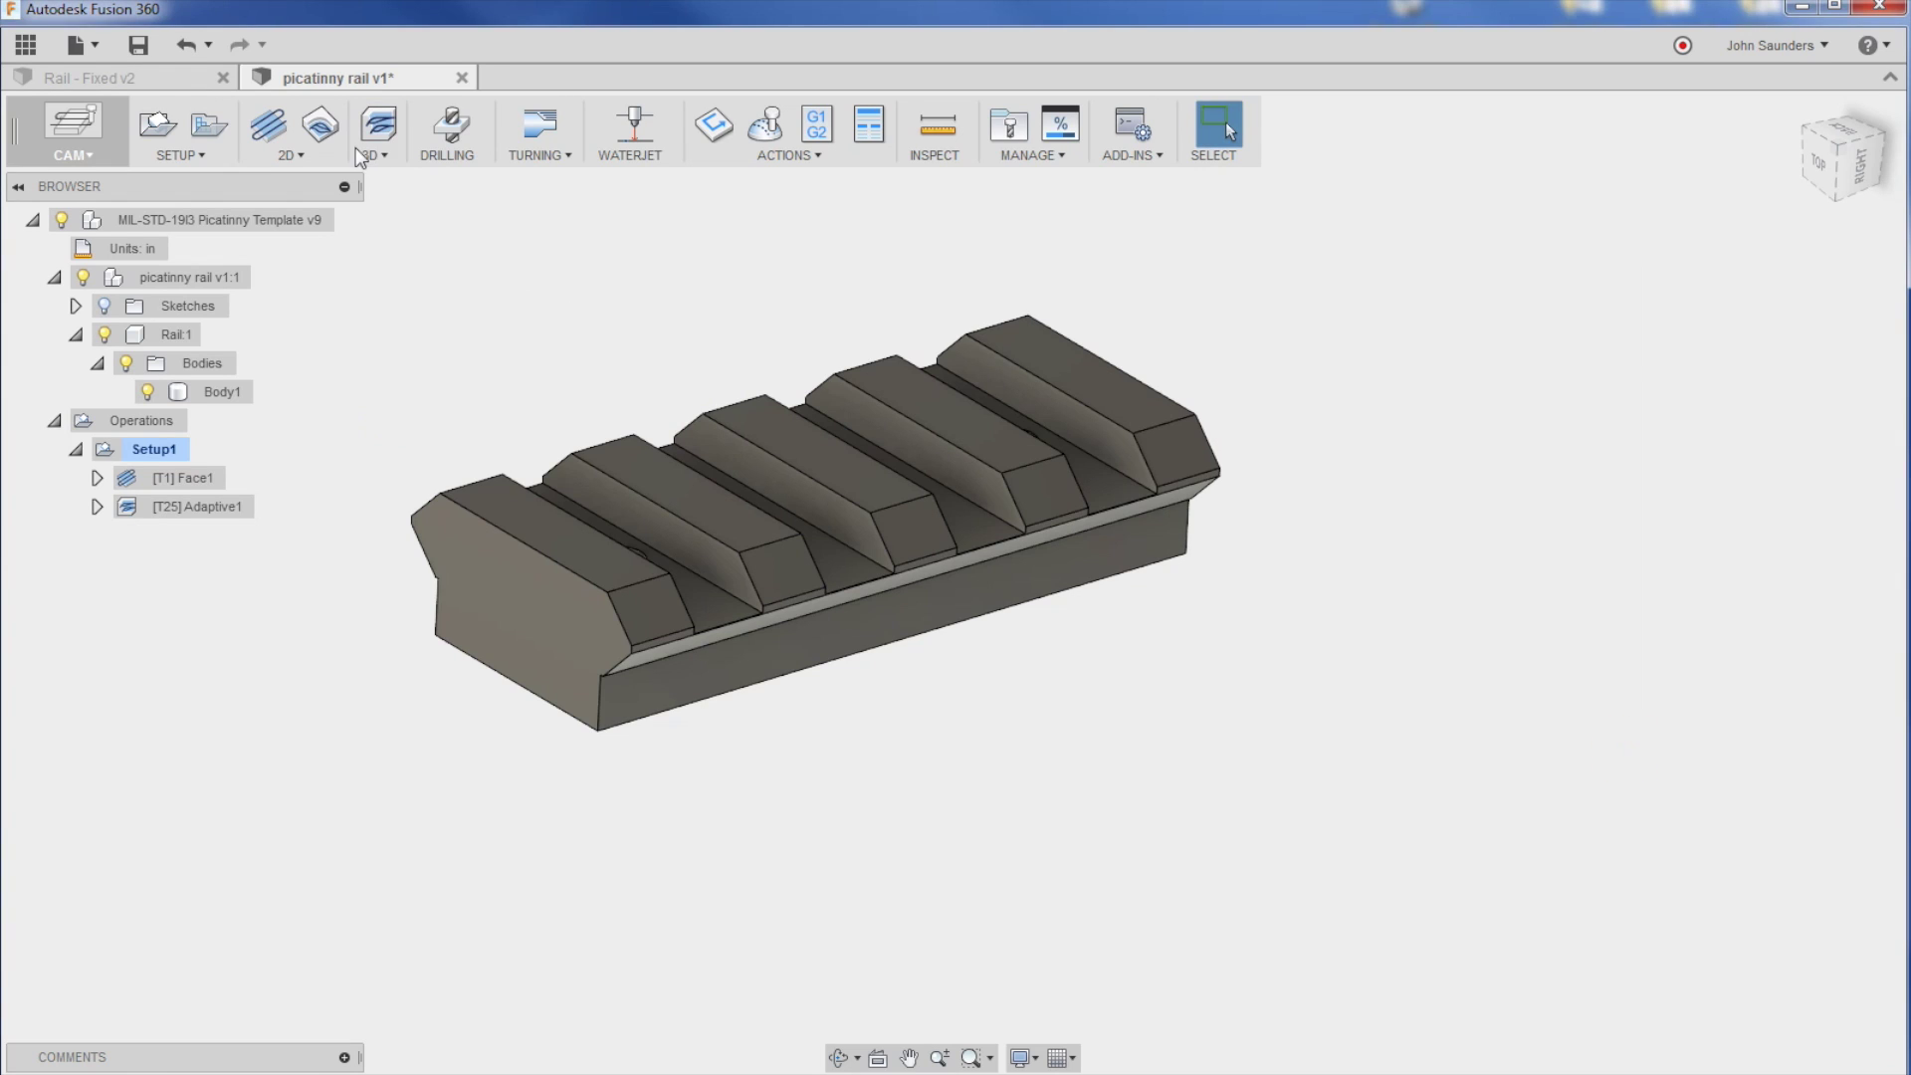
# Step: Start a 3D Parallel finishing operation using tool 190, the 3/8" ball, and view its geometry settings
pyautogui.click(382, 157)
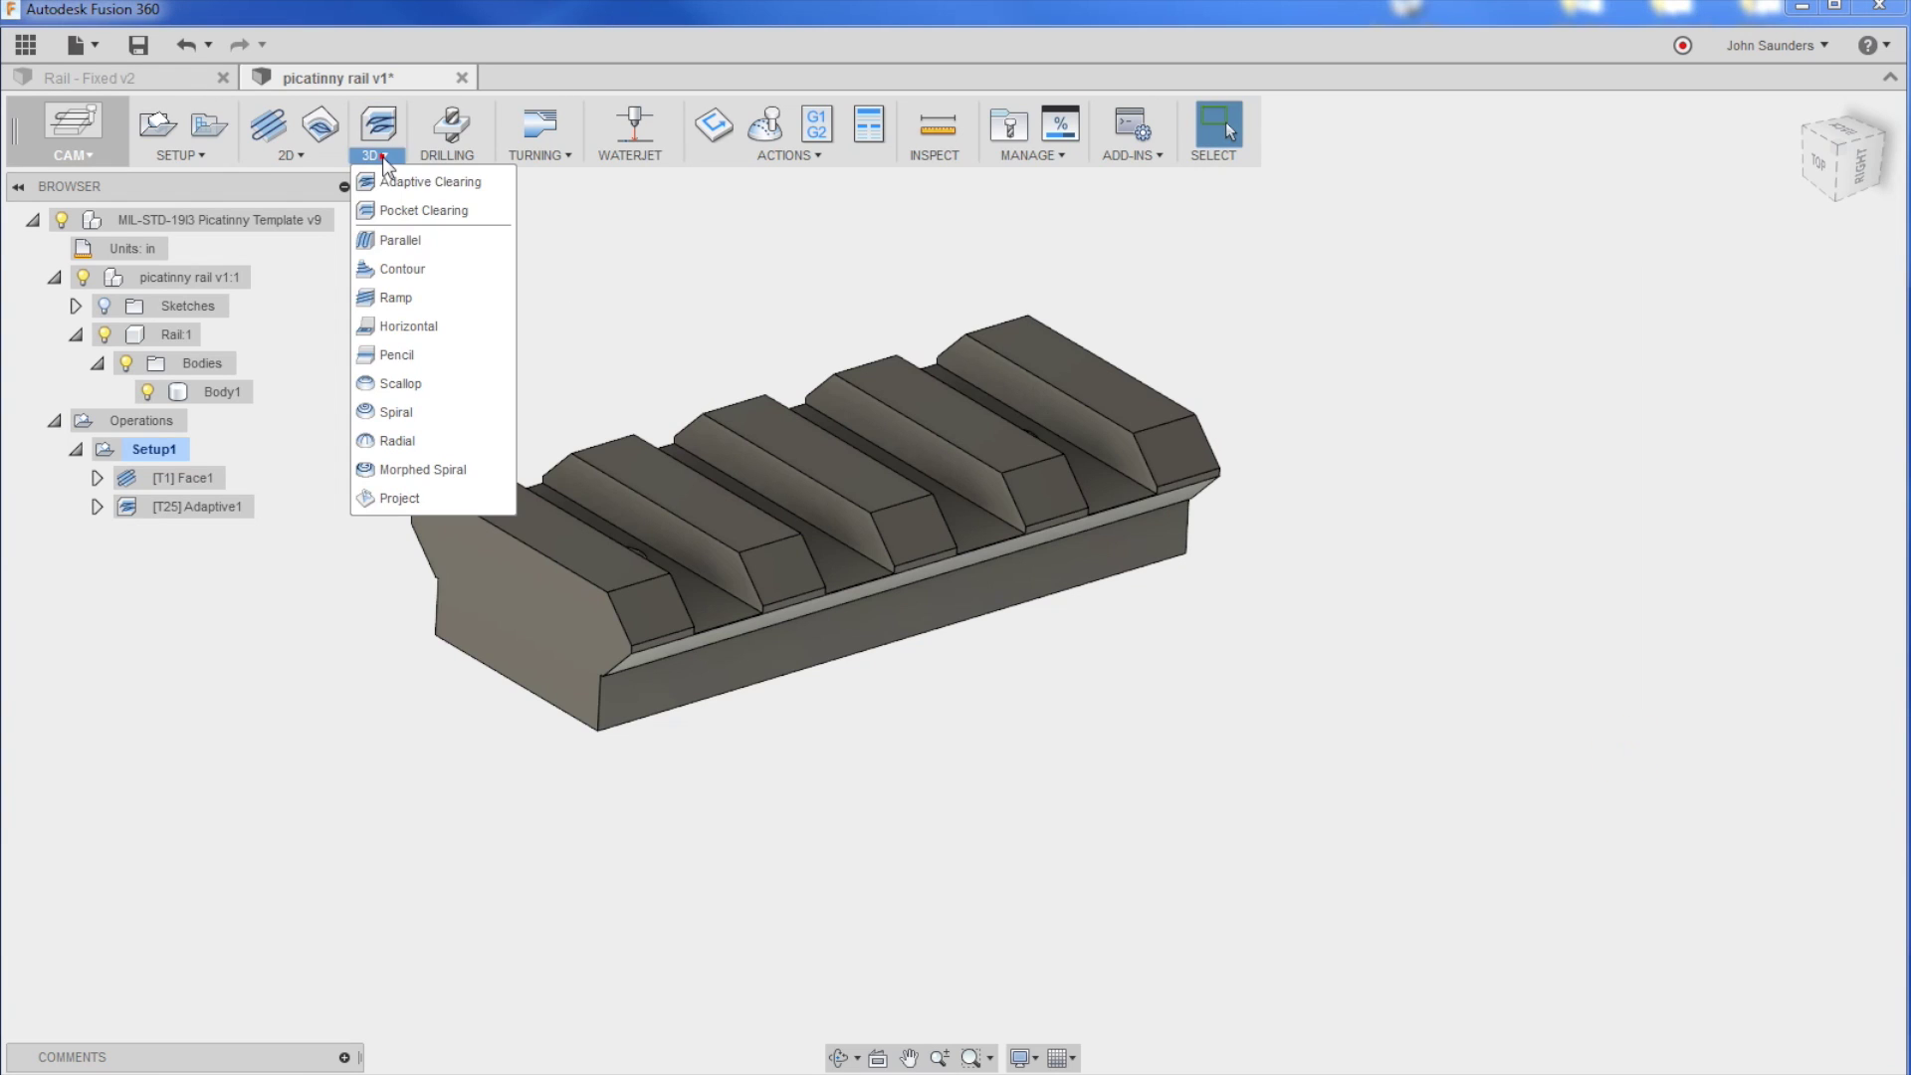
pyautogui.click(418, 243)
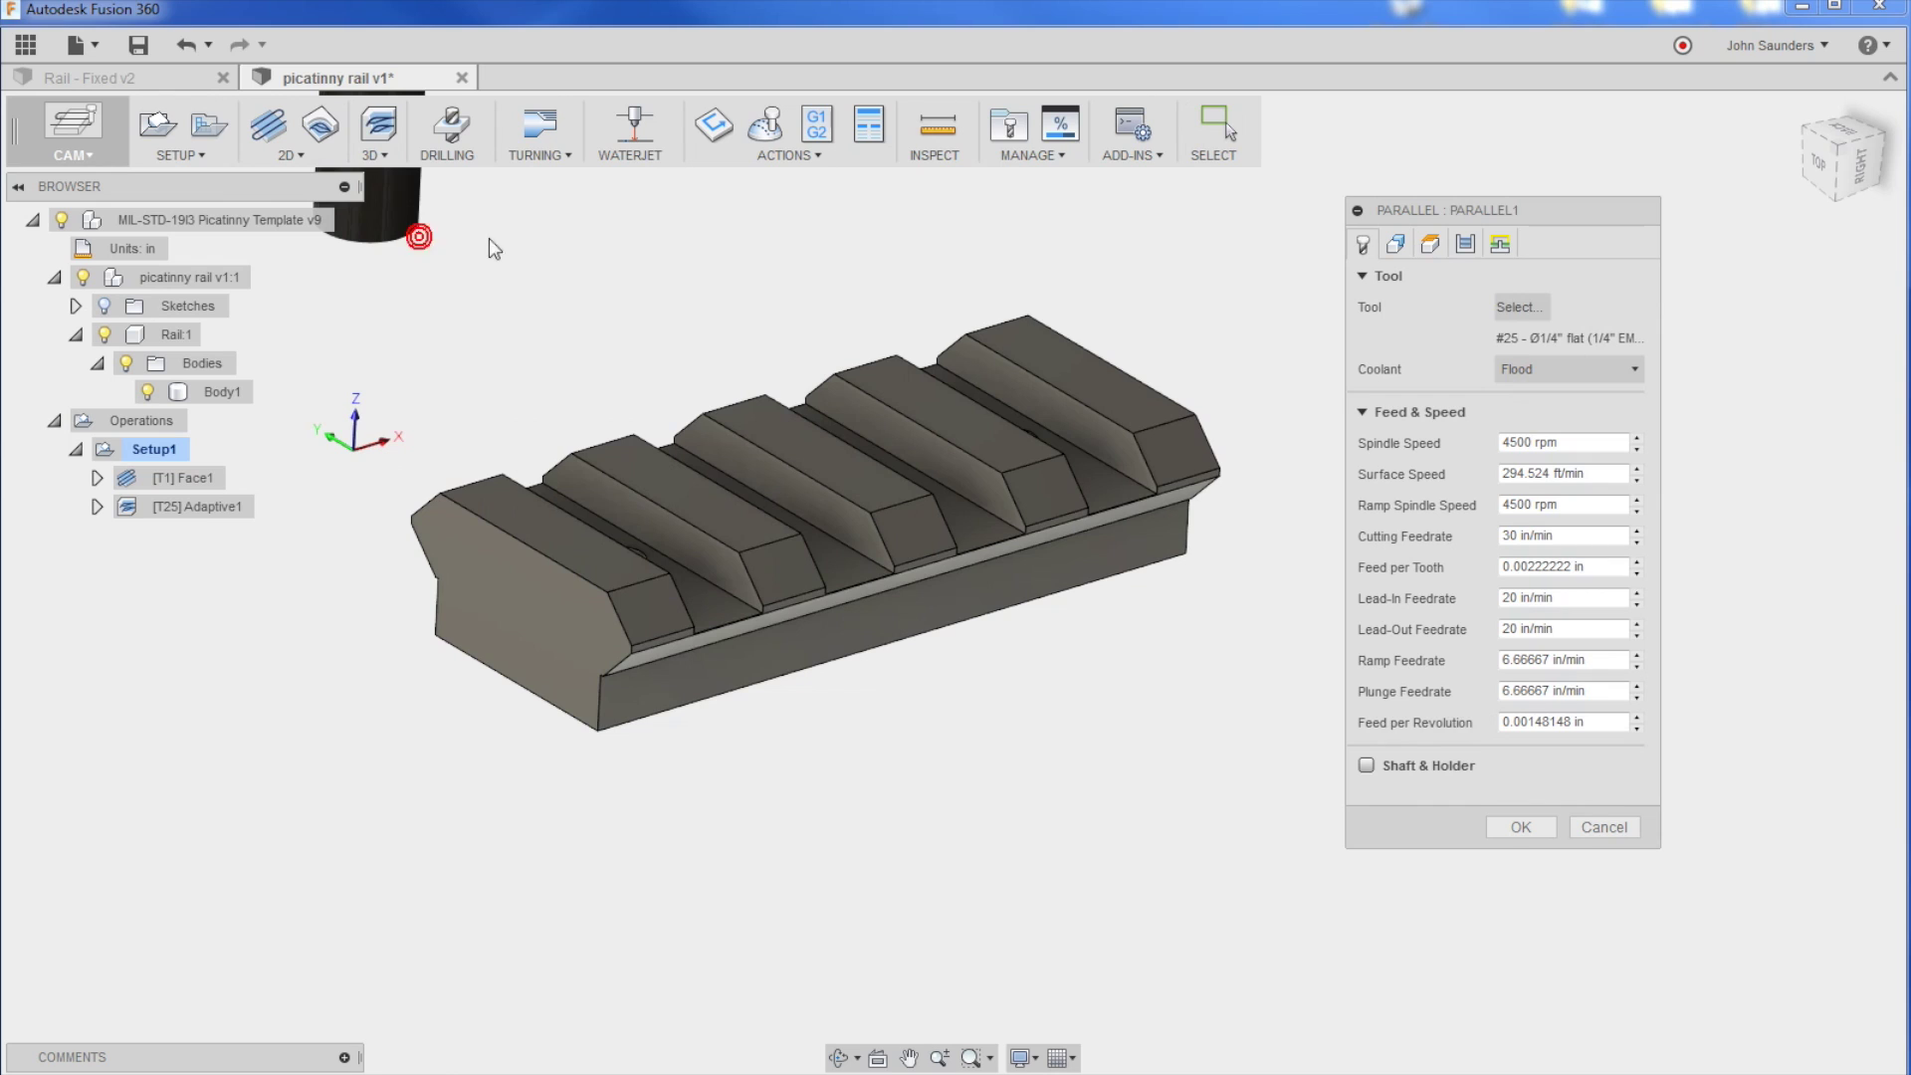
pyautogui.click(1498, 305)
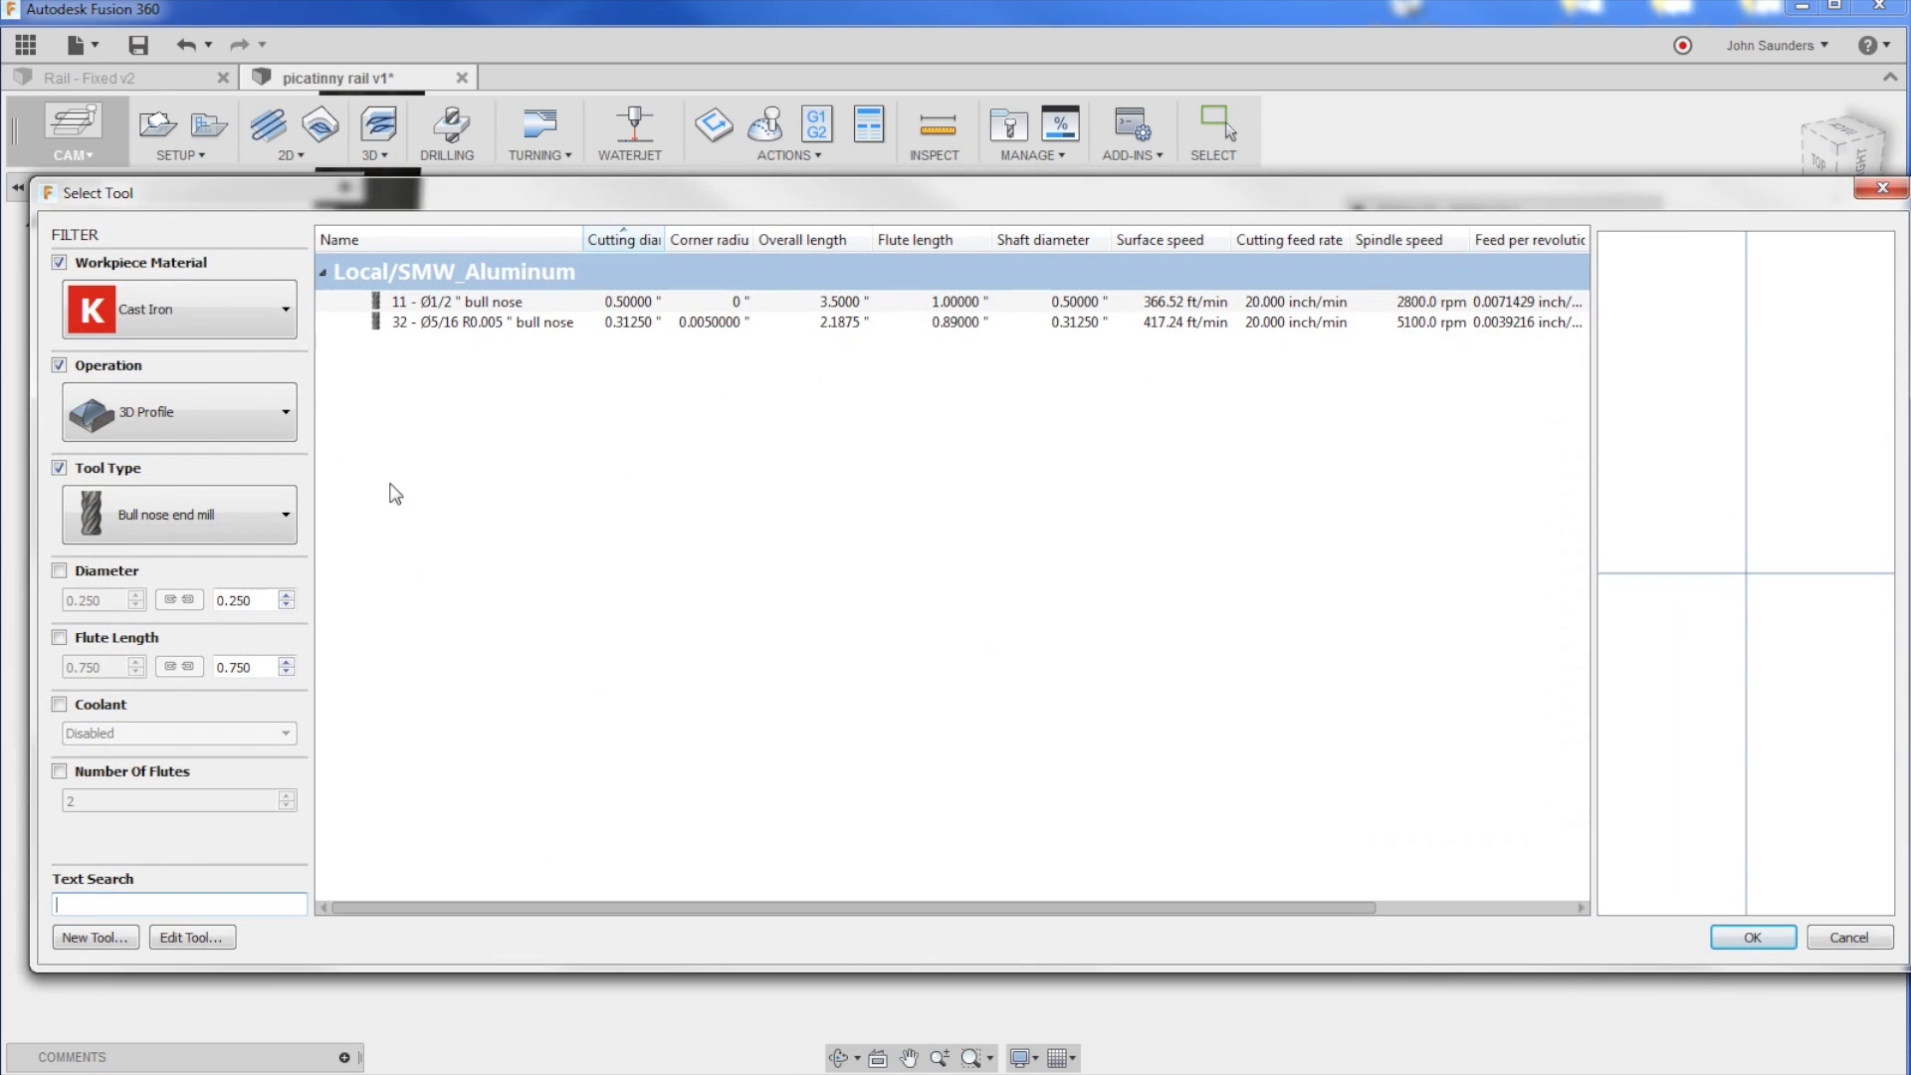
pyautogui.click(59, 467)
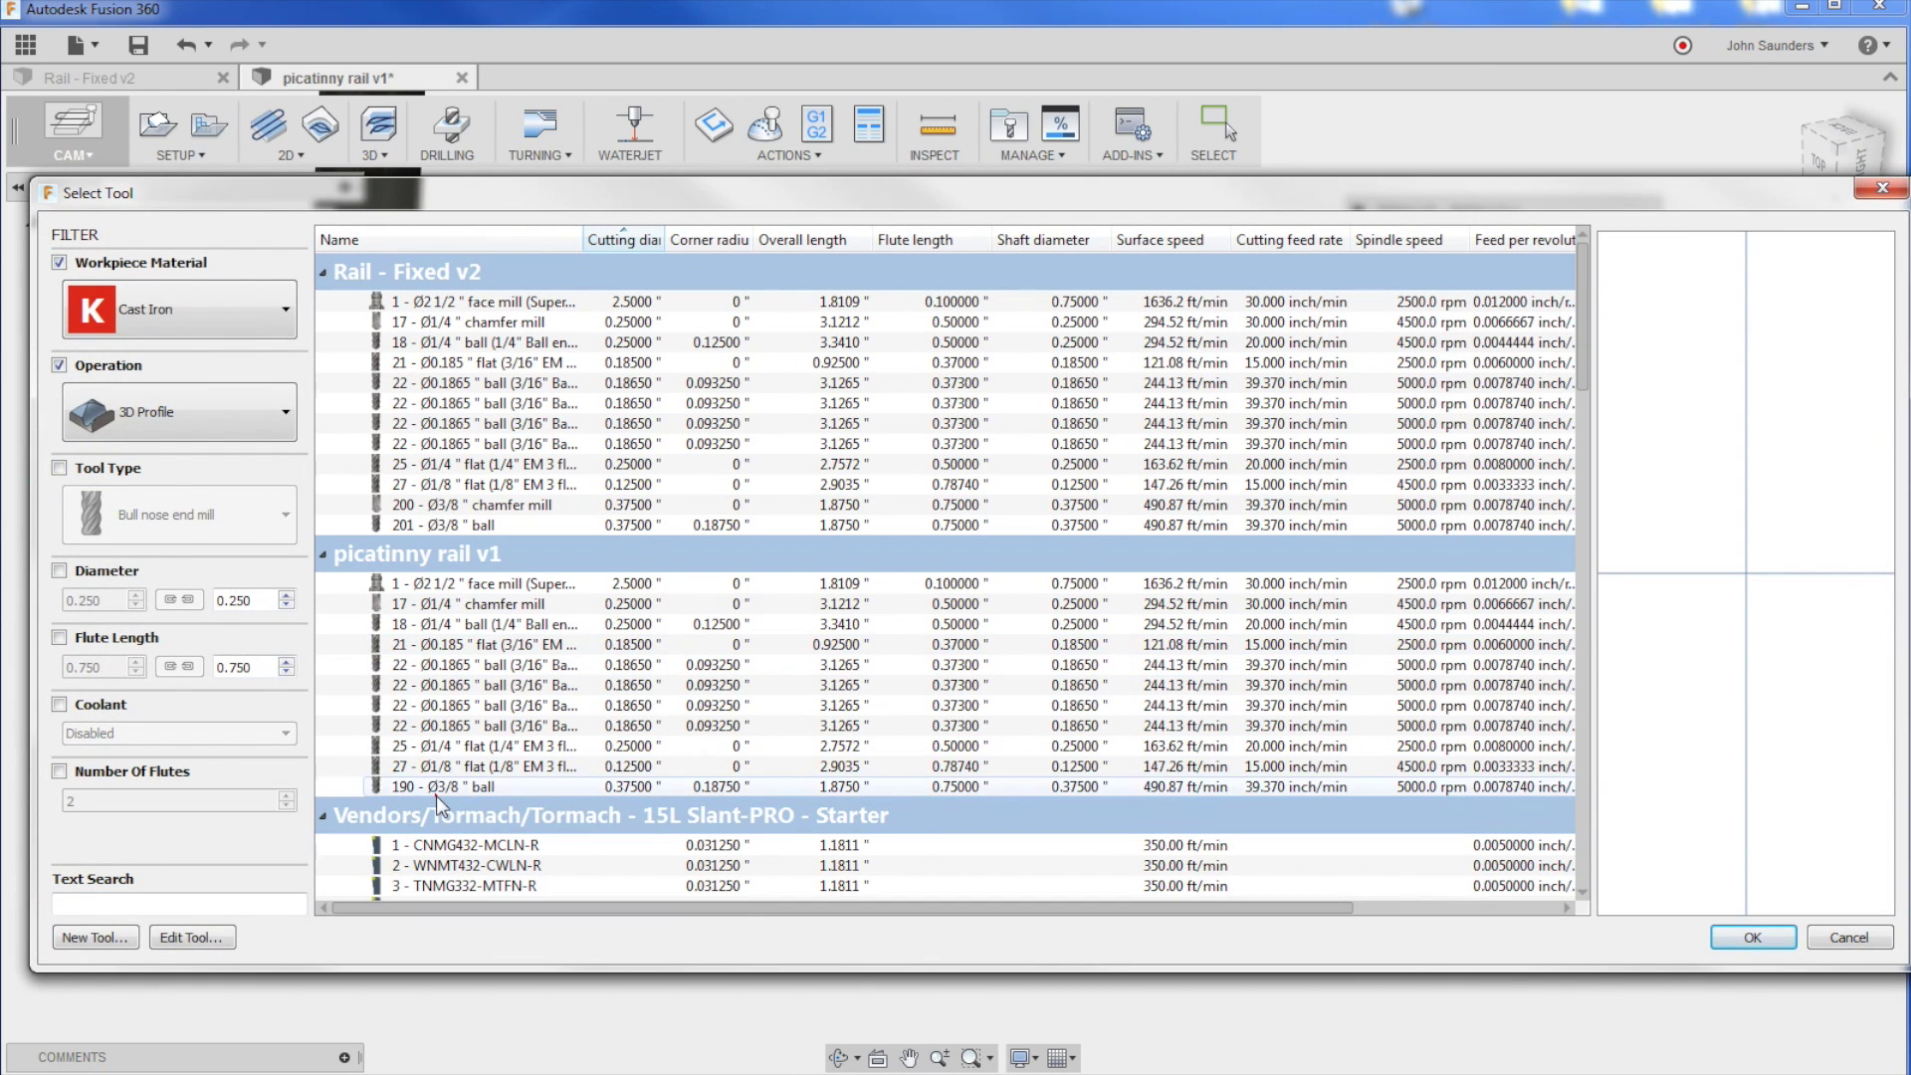
pyautogui.doubleClick(436, 796)
pyautogui.click(1396, 244)
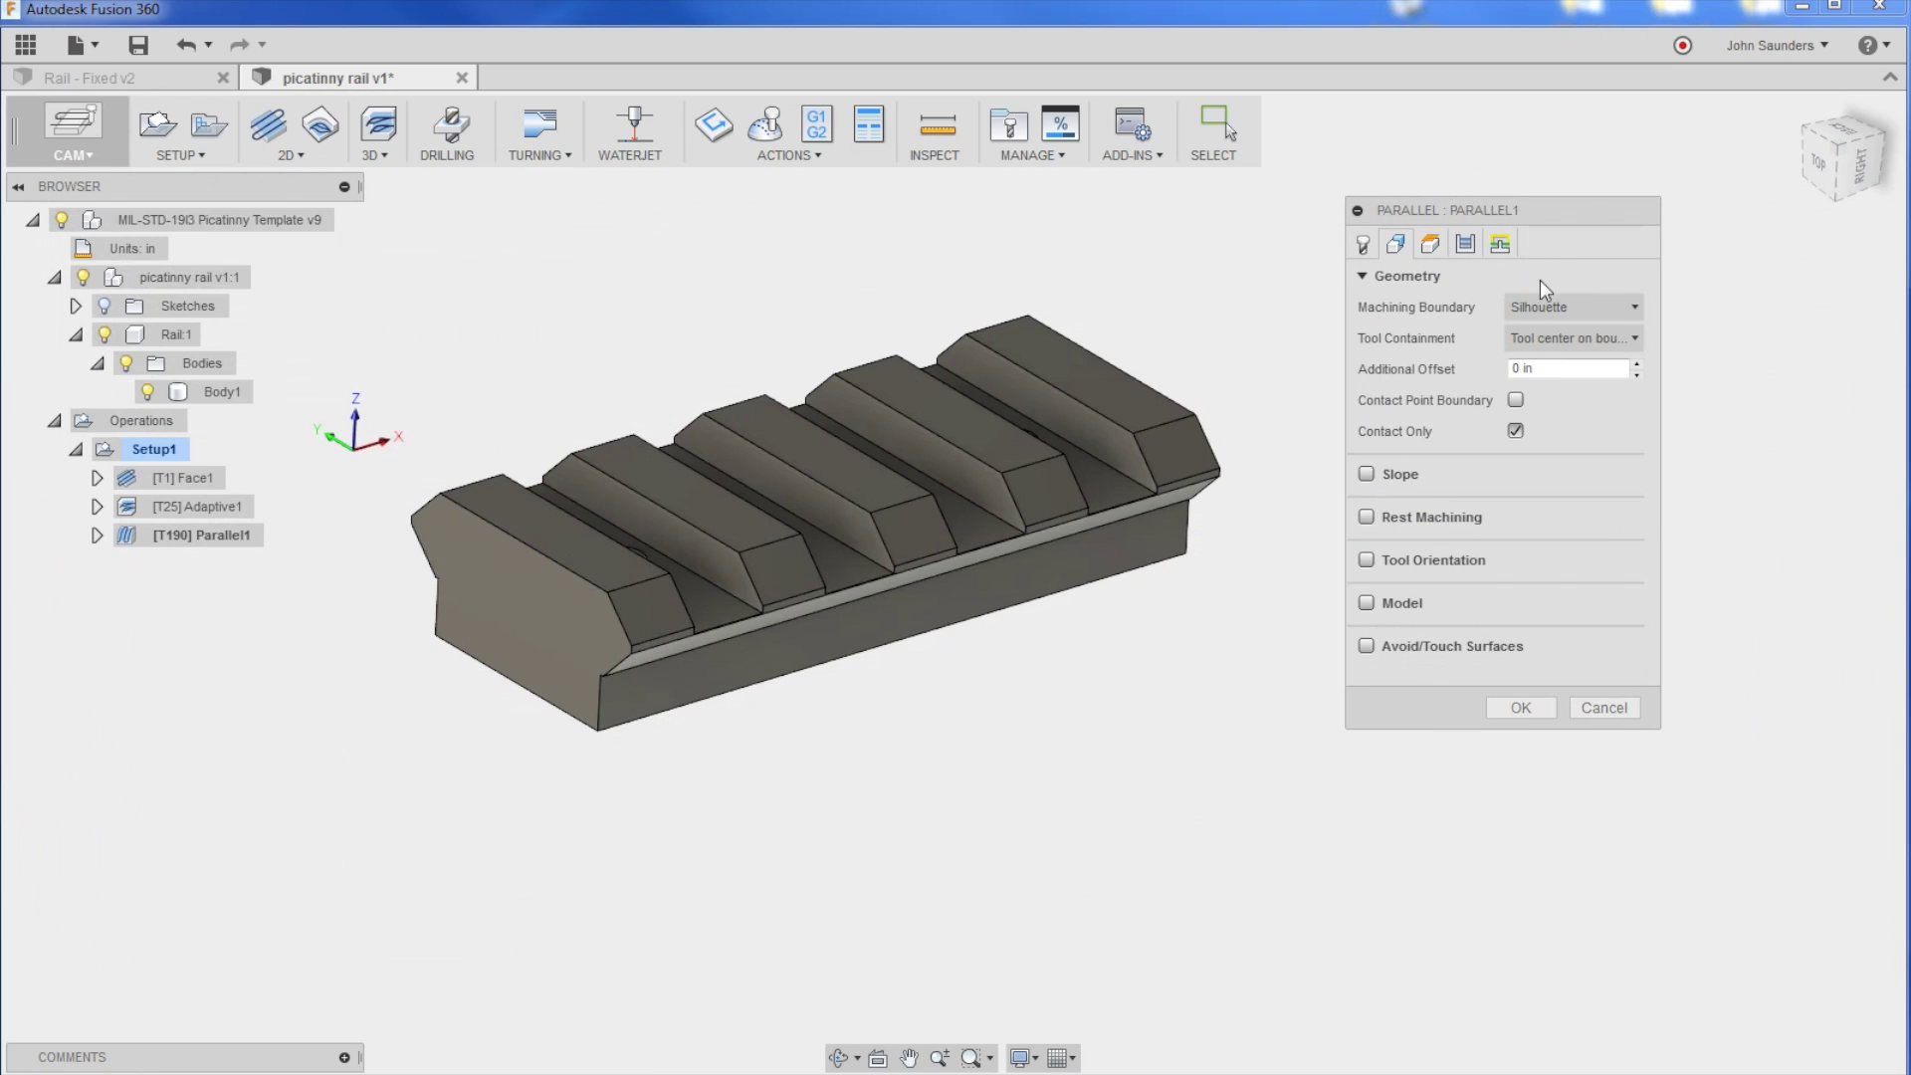
pyautogui.click(1568, 315)
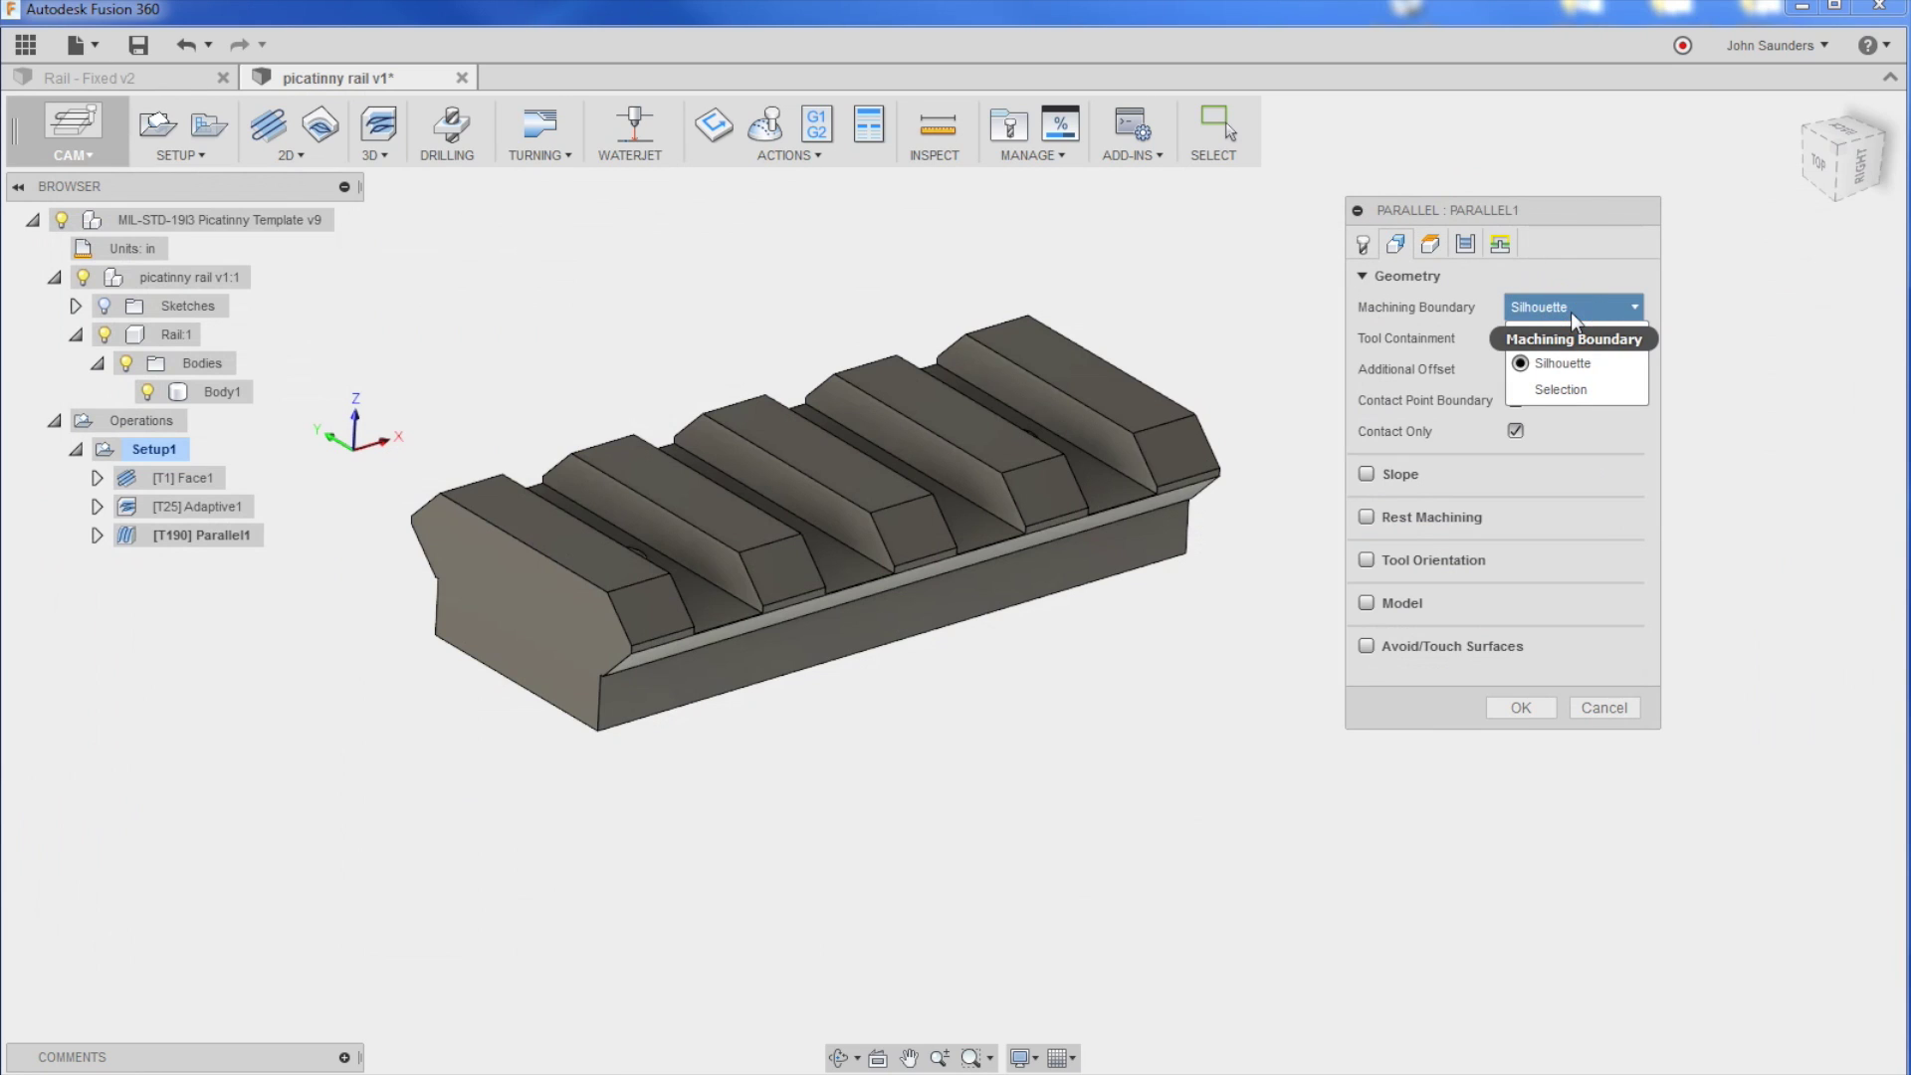
# Step: Select the edges around both notches as Parallel1's machining boundary and generate the toolpath
pyautogui.click(1569, 314)
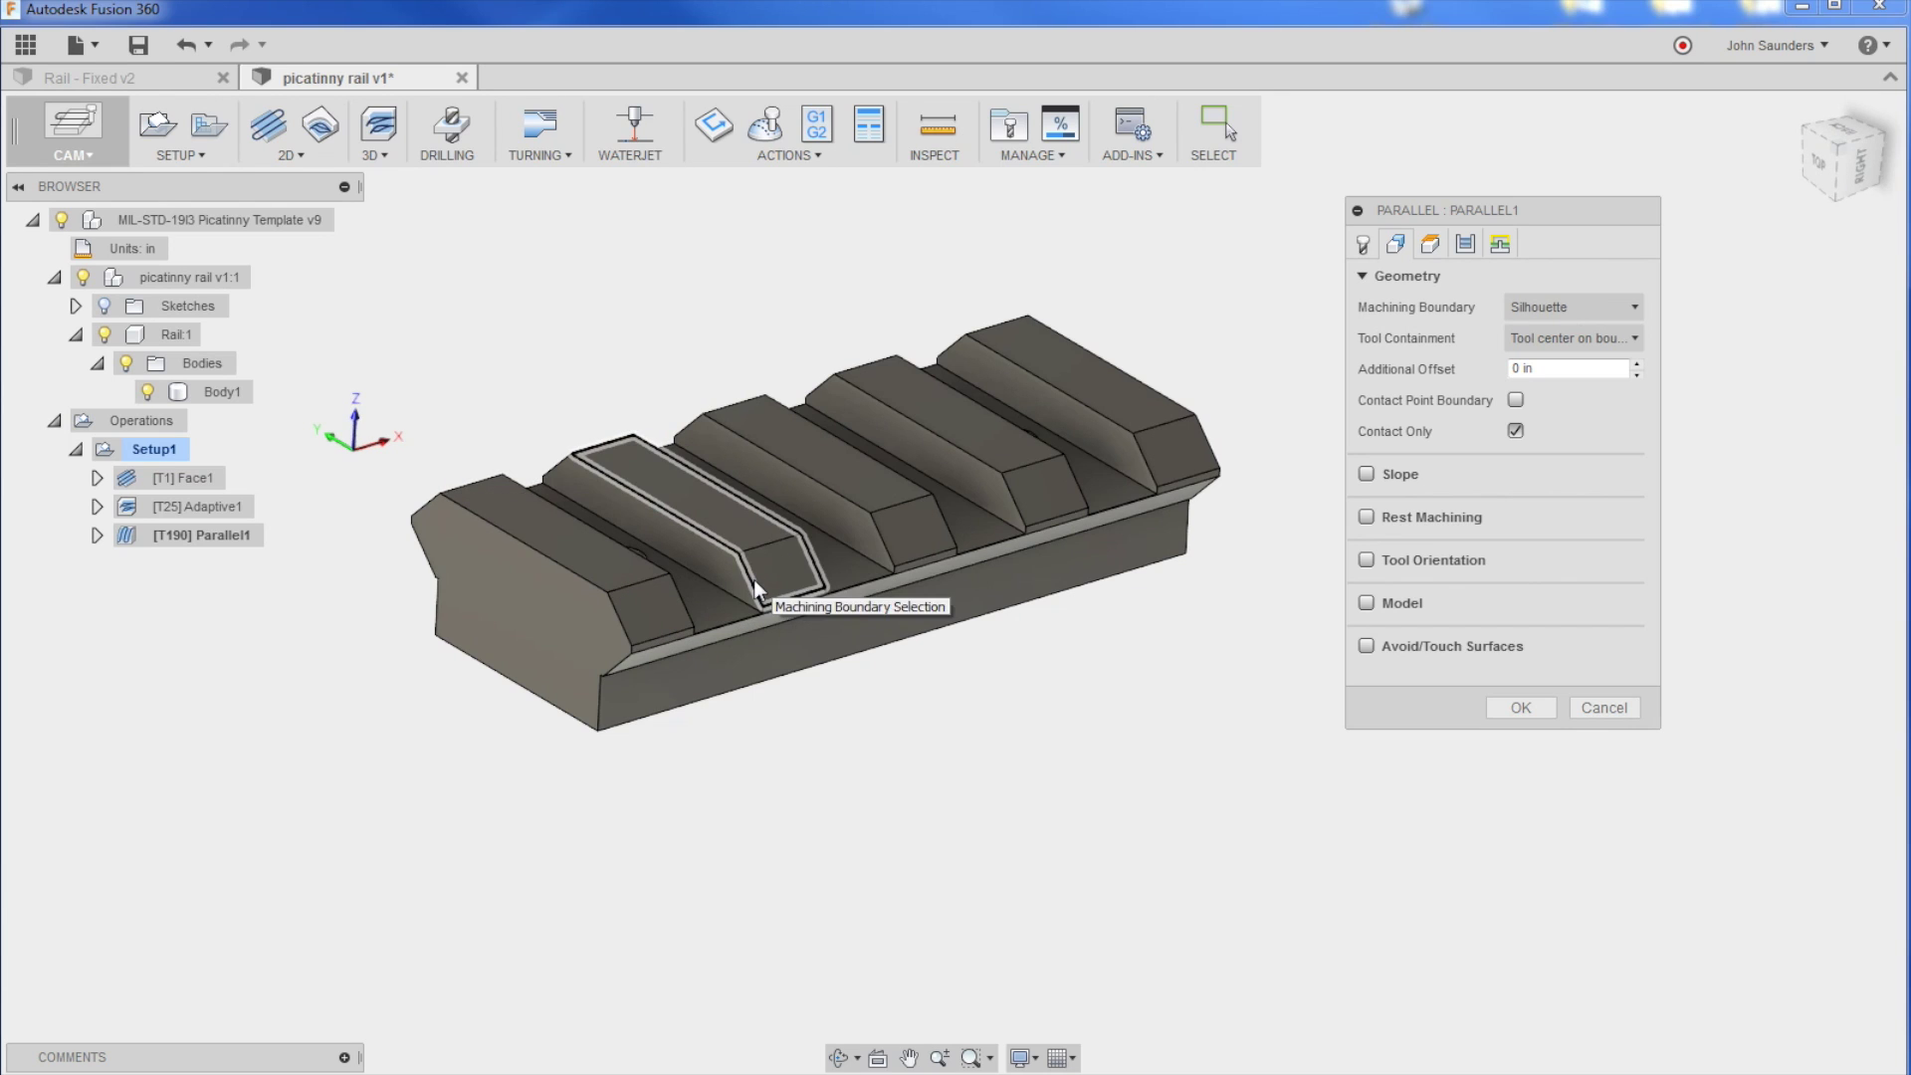
pyautogui.scroll(4, 766, 593)
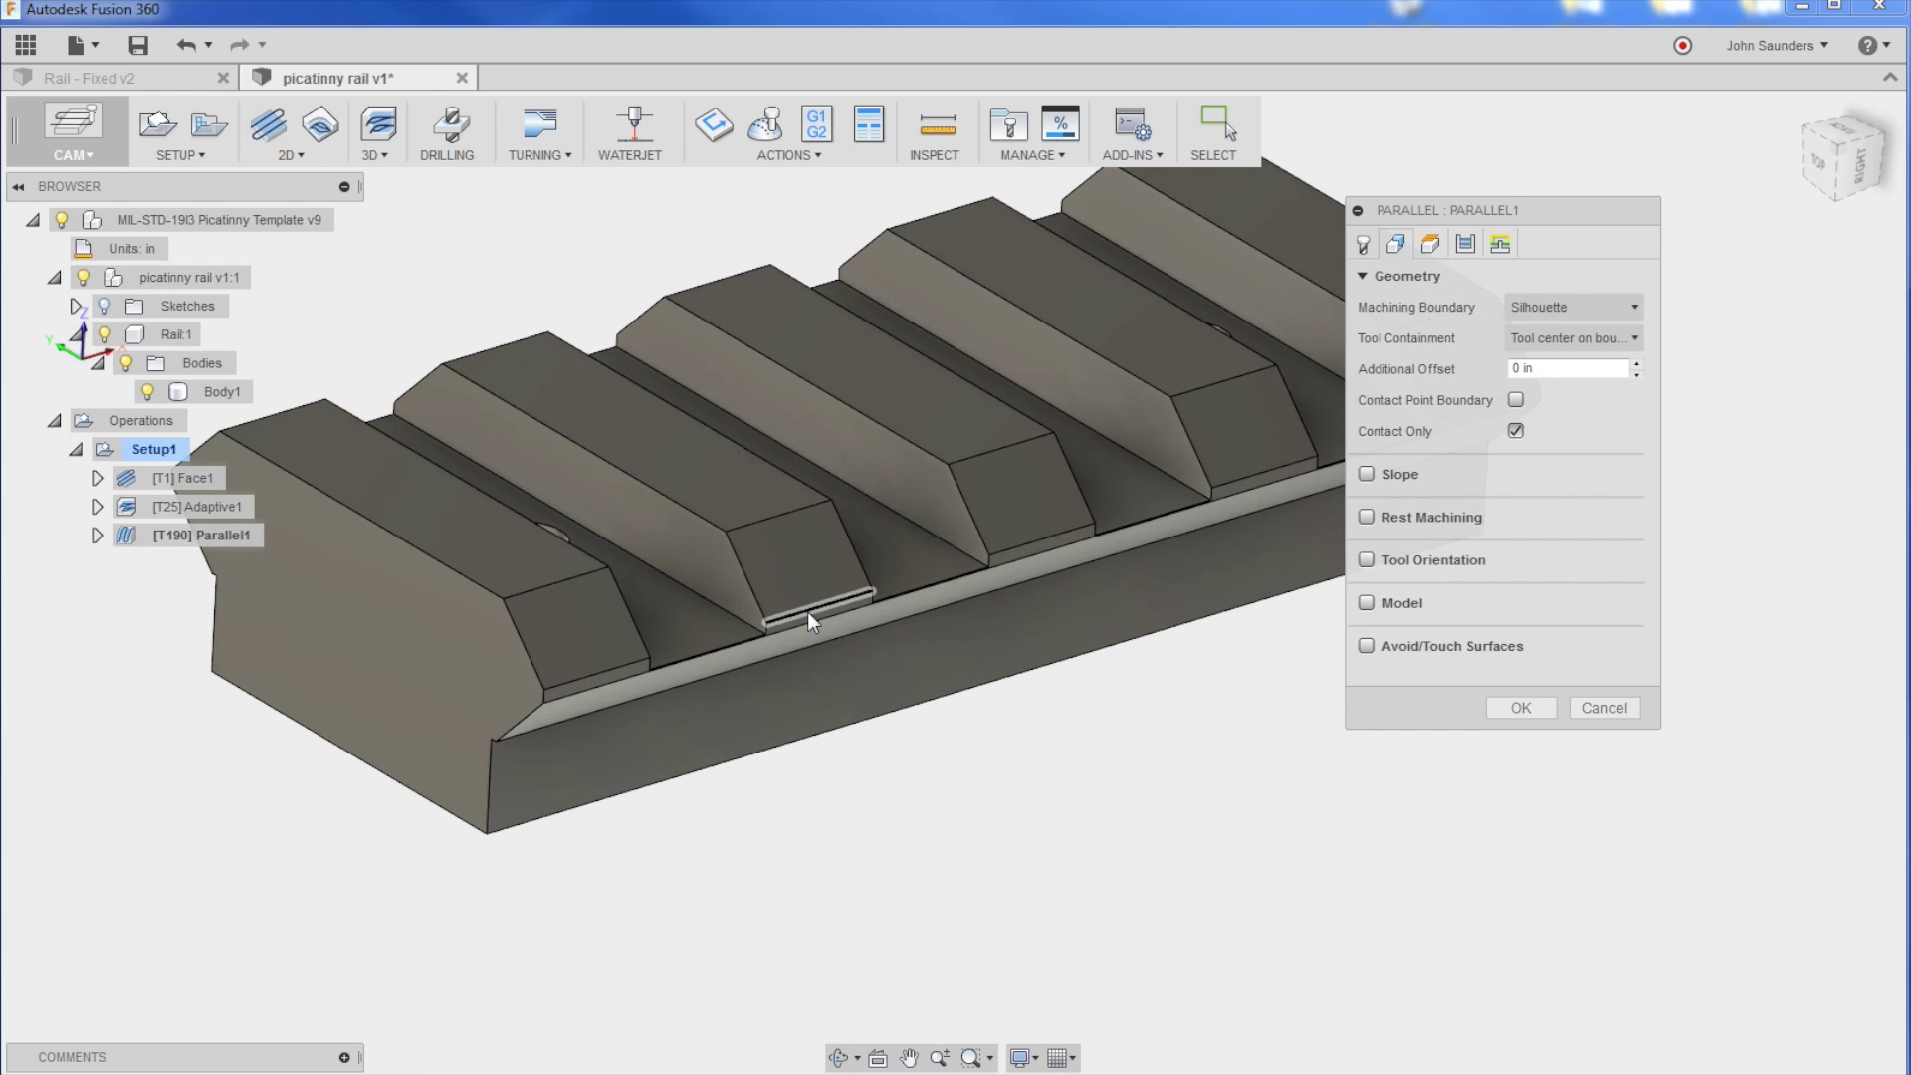
pyautogui.click(809, 611)
pyautogui.click(763, 604)
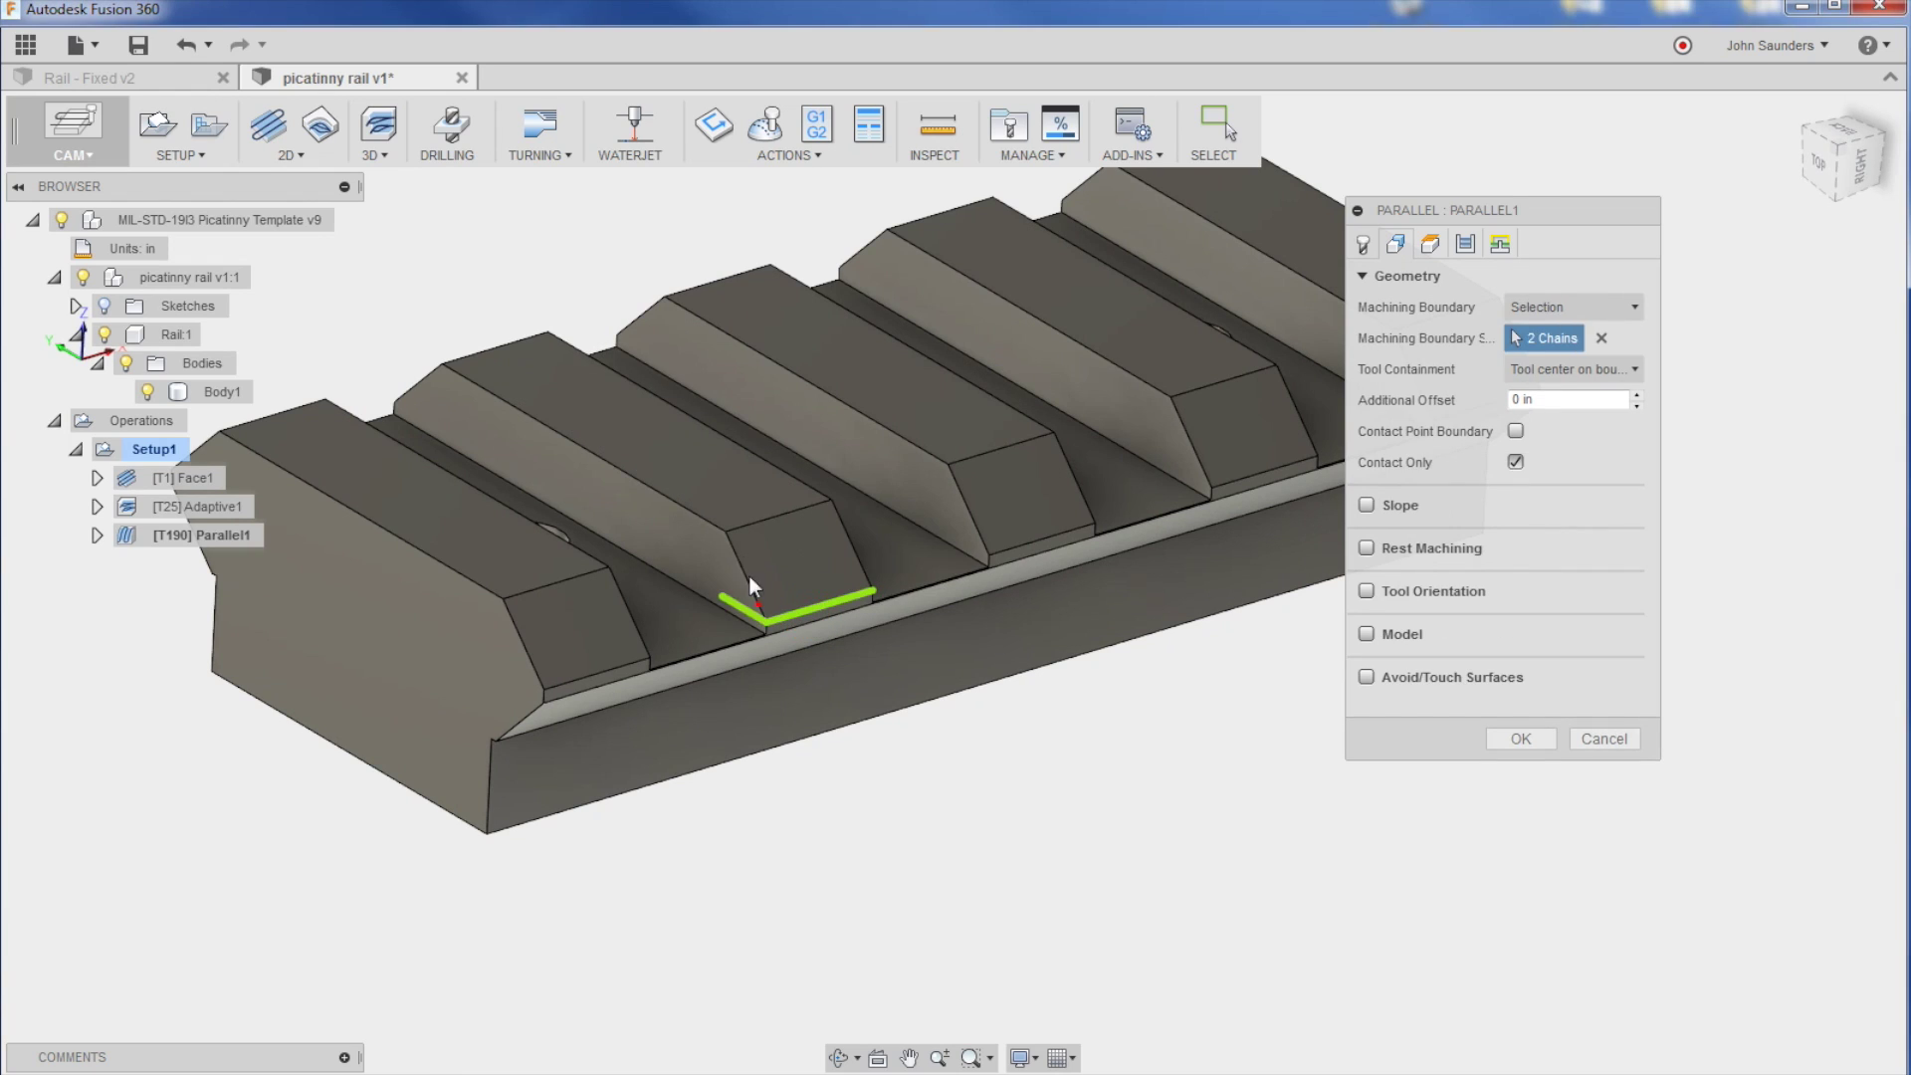
pyautogui.click(854, 534)
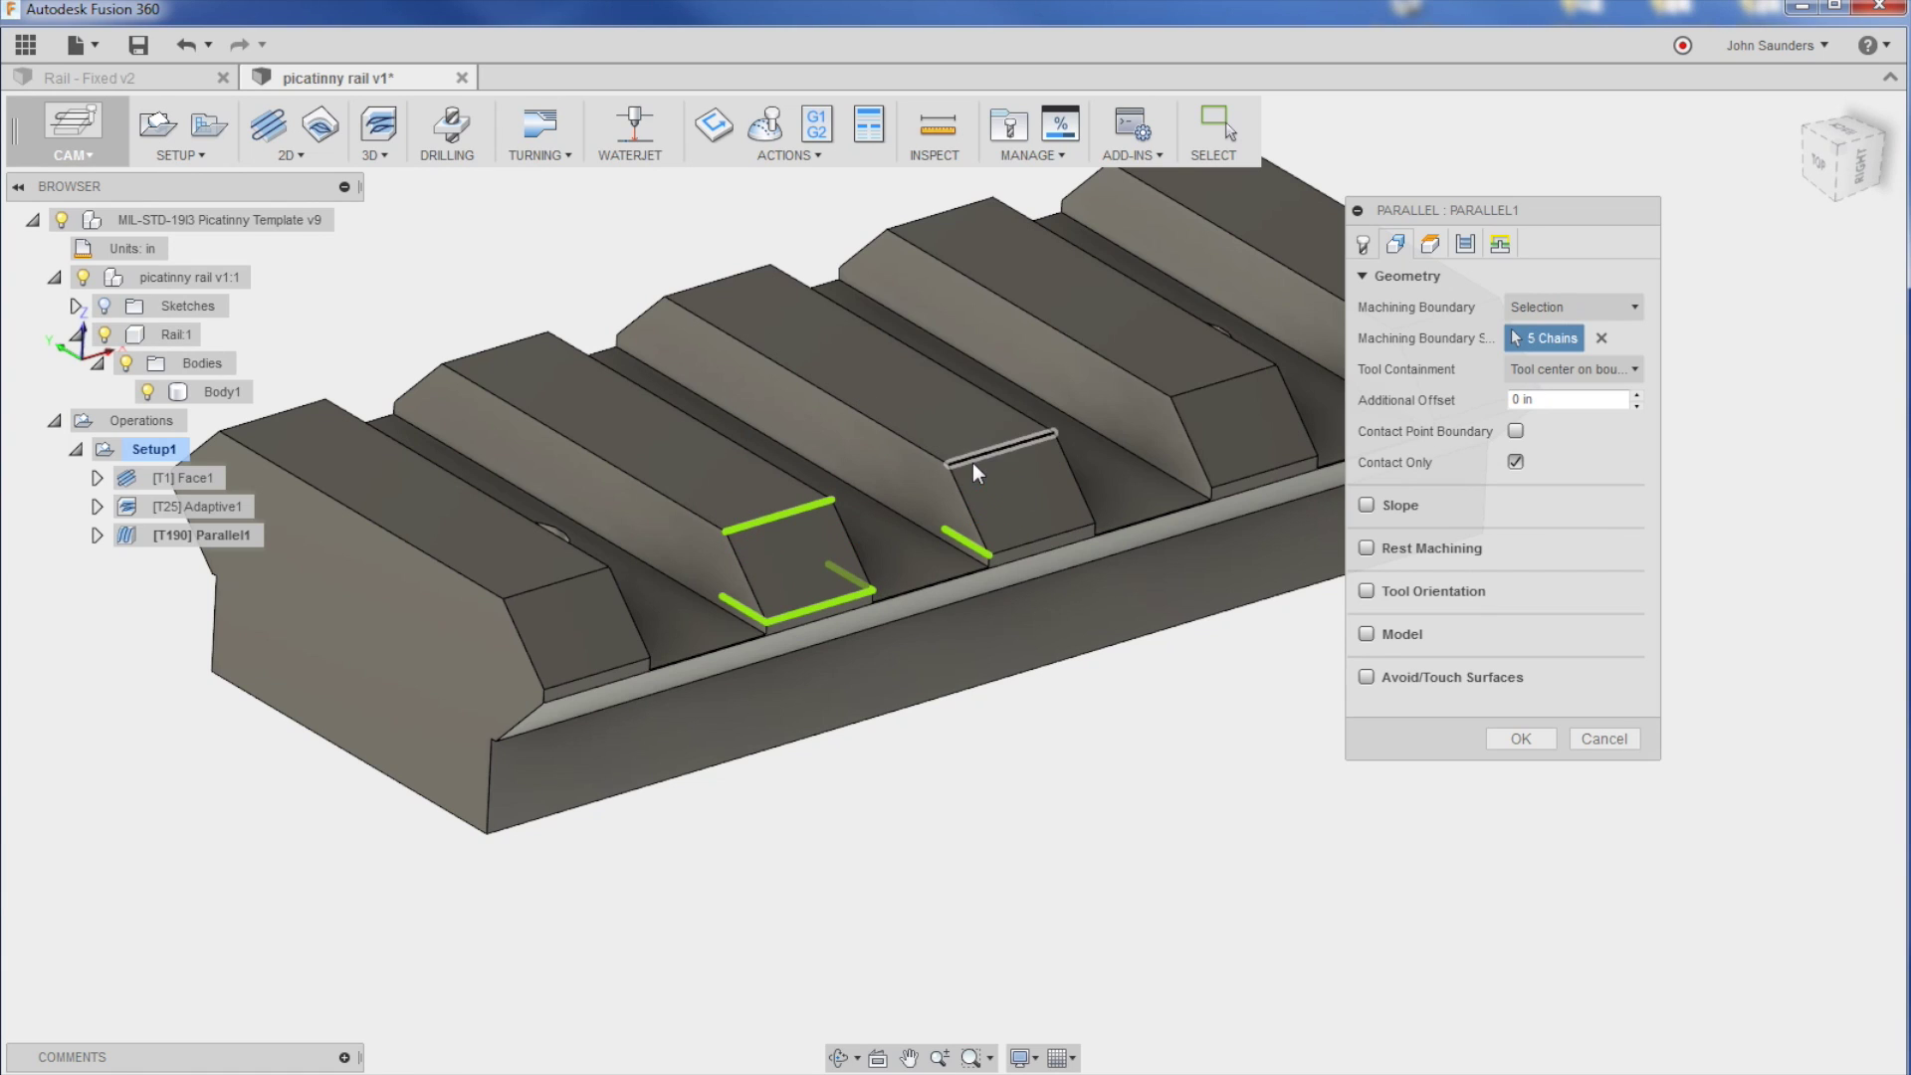
pyautogui.click(1063, 534)
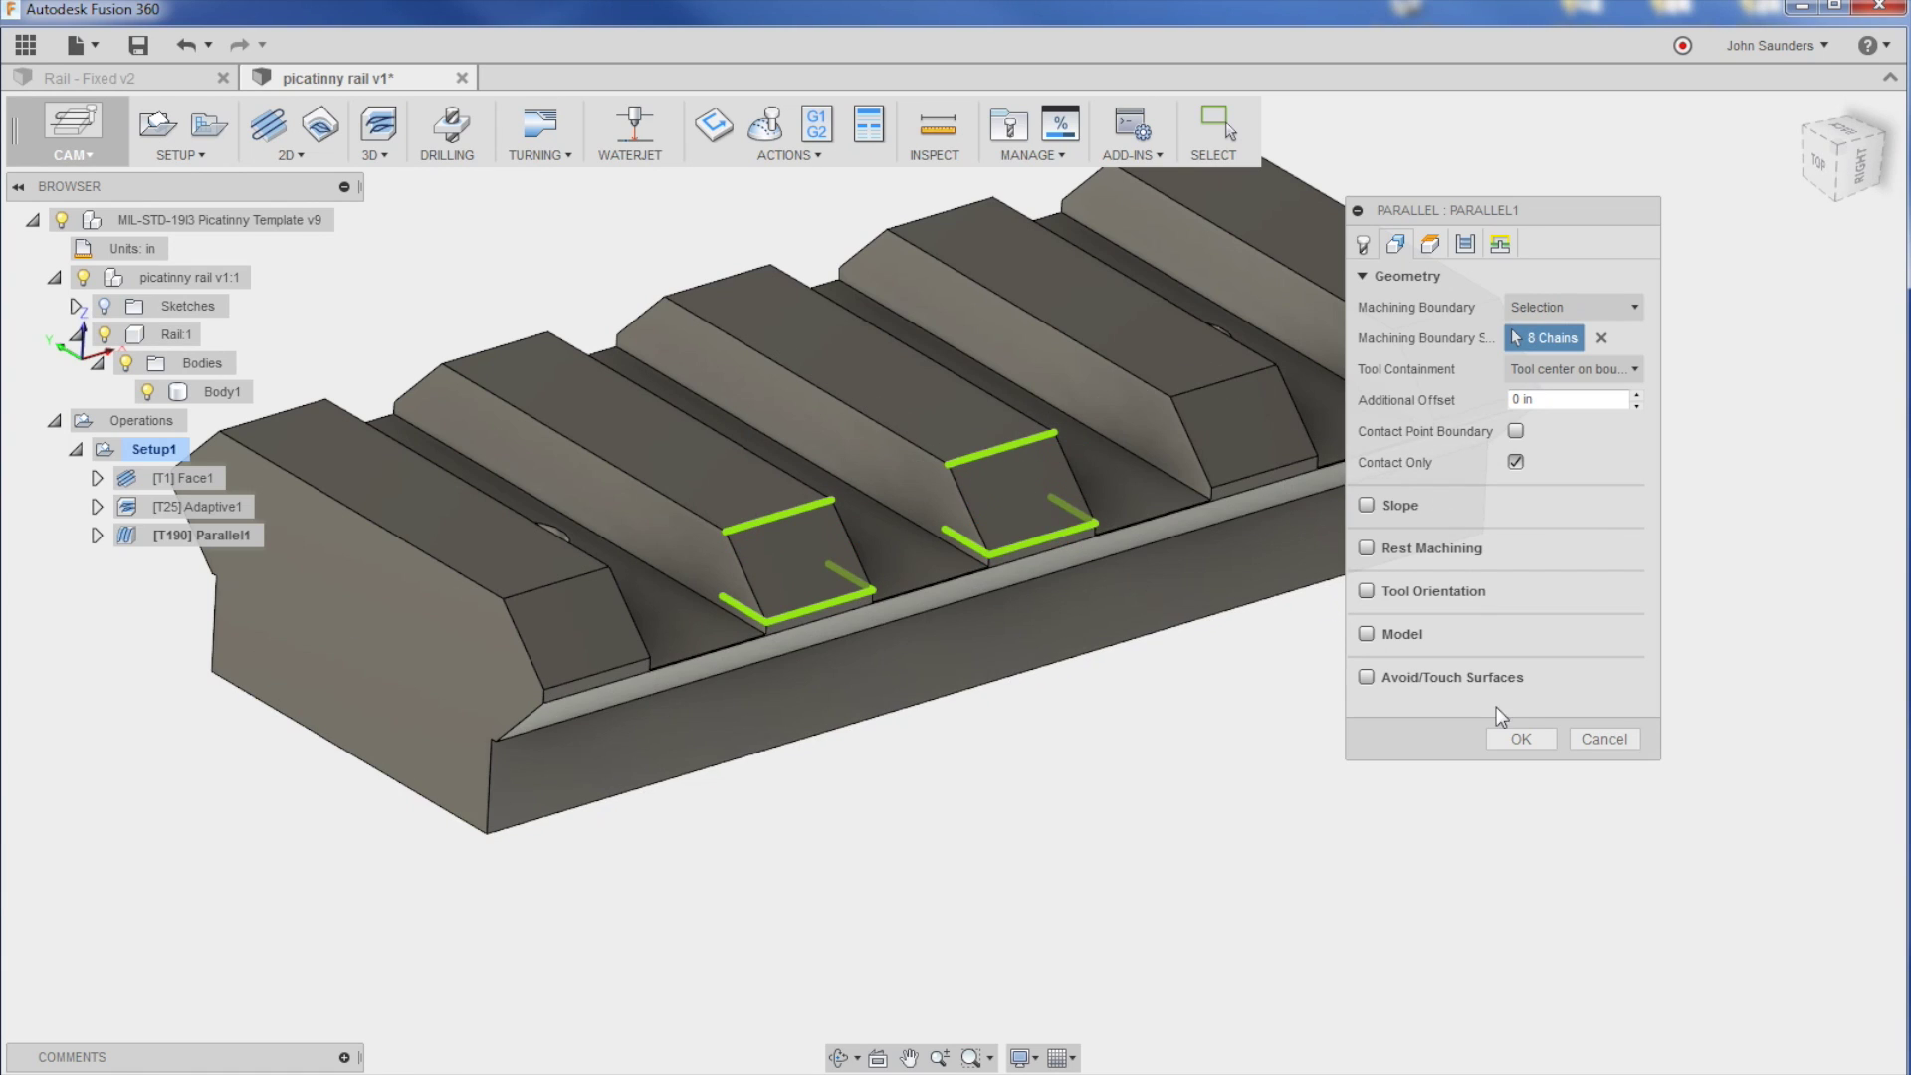
pyautogui.click(1523, 739)
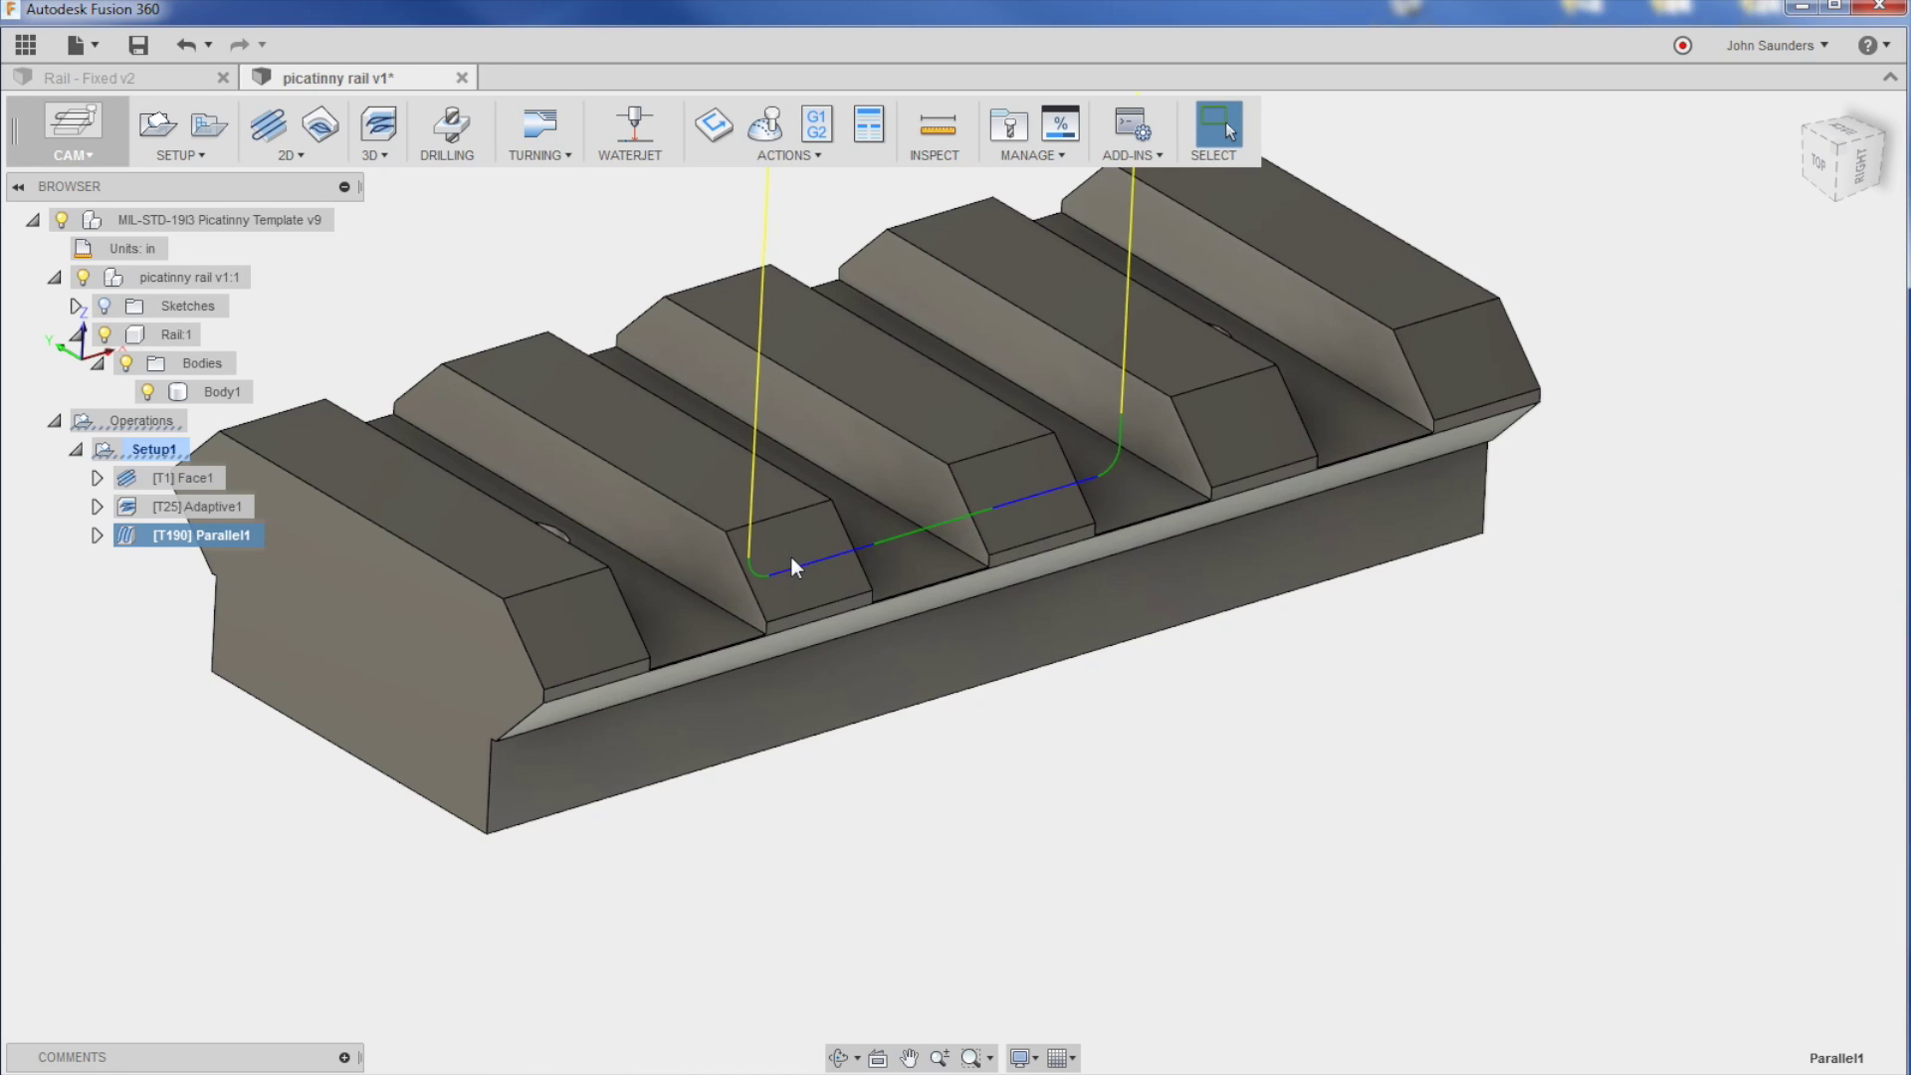
# Step: Orbit to a top-down view and inspect Parallel1's passes settings without changing them
pyautogui.keyDown('shift'); pyautogui.moveTo(790, 557); pyautogui.dragTo(255, 481, button='middle'); pyautogui.keyUp('shift')
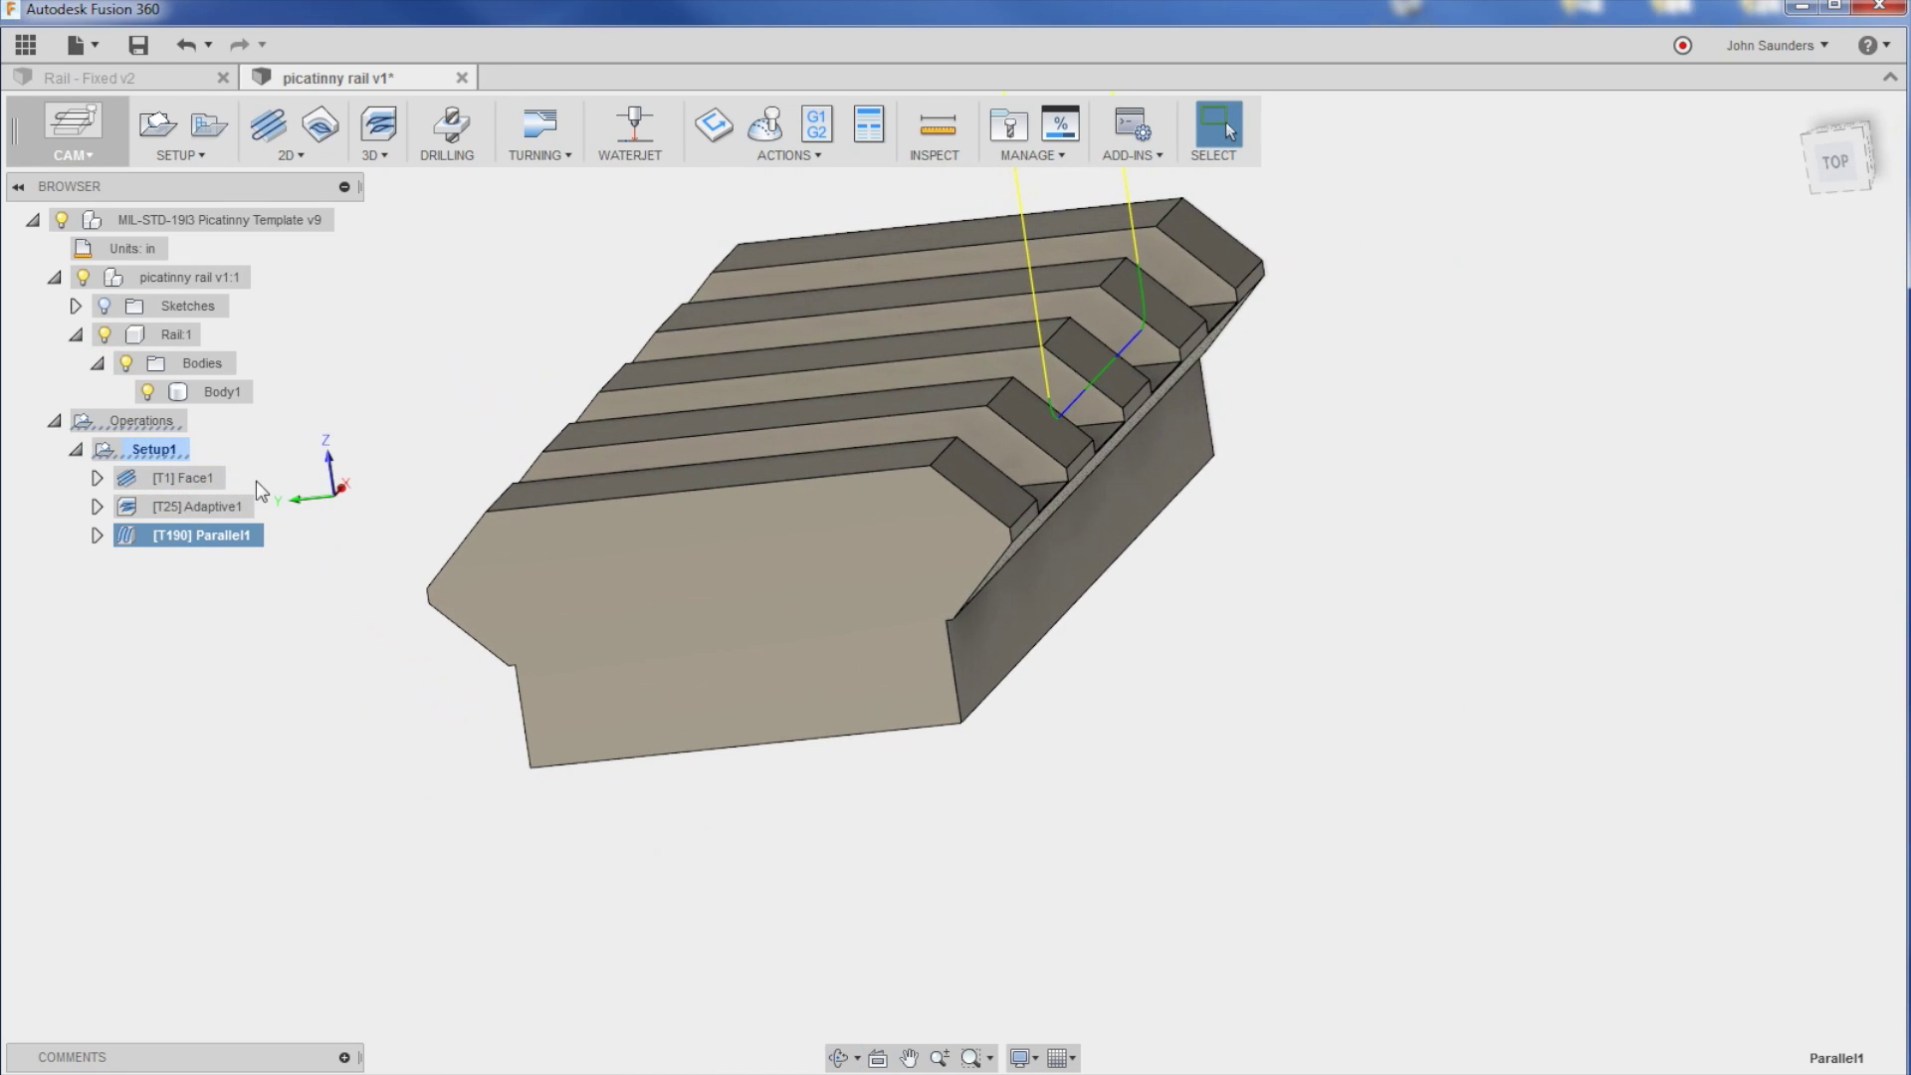
pyautogui.rightClick(221, 534)
pyautogui.click(261, 544)
pyautogui.click(1464, 244)
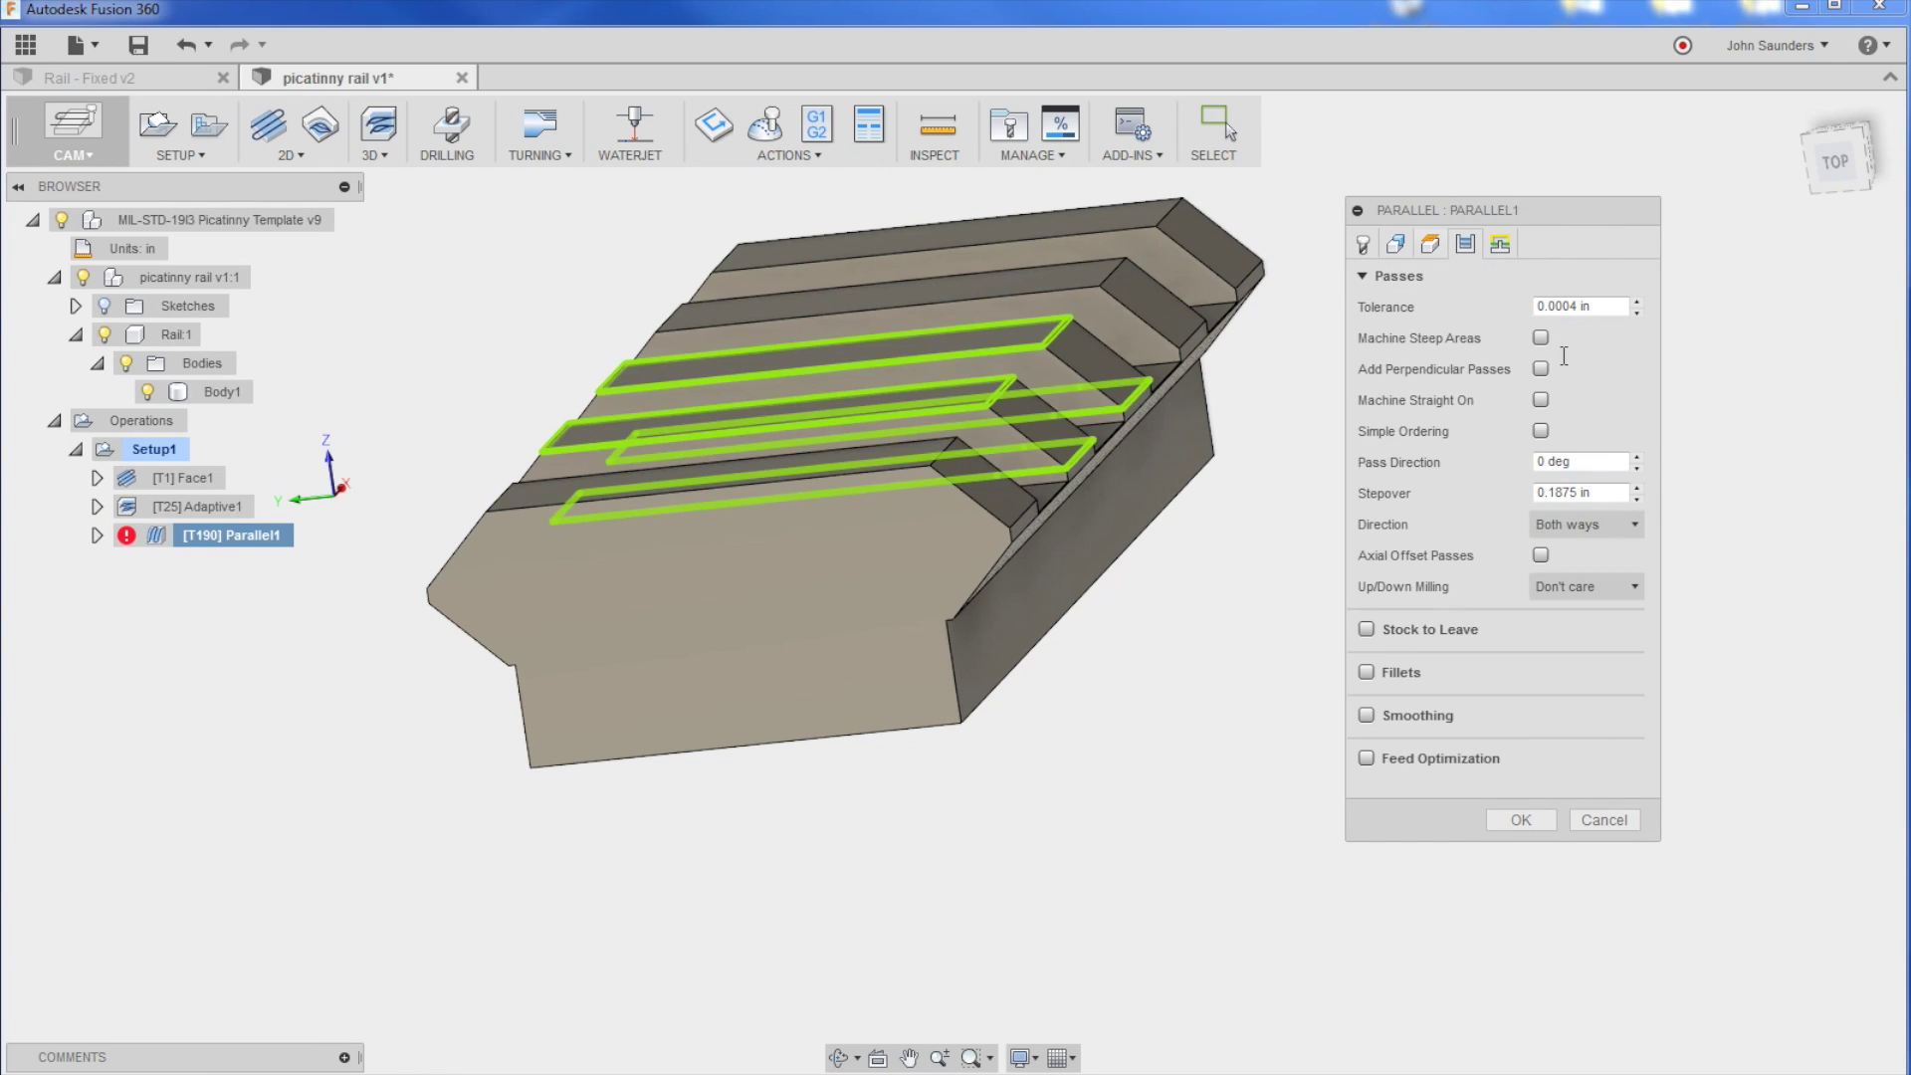
pyautogui.click(1602, 820)
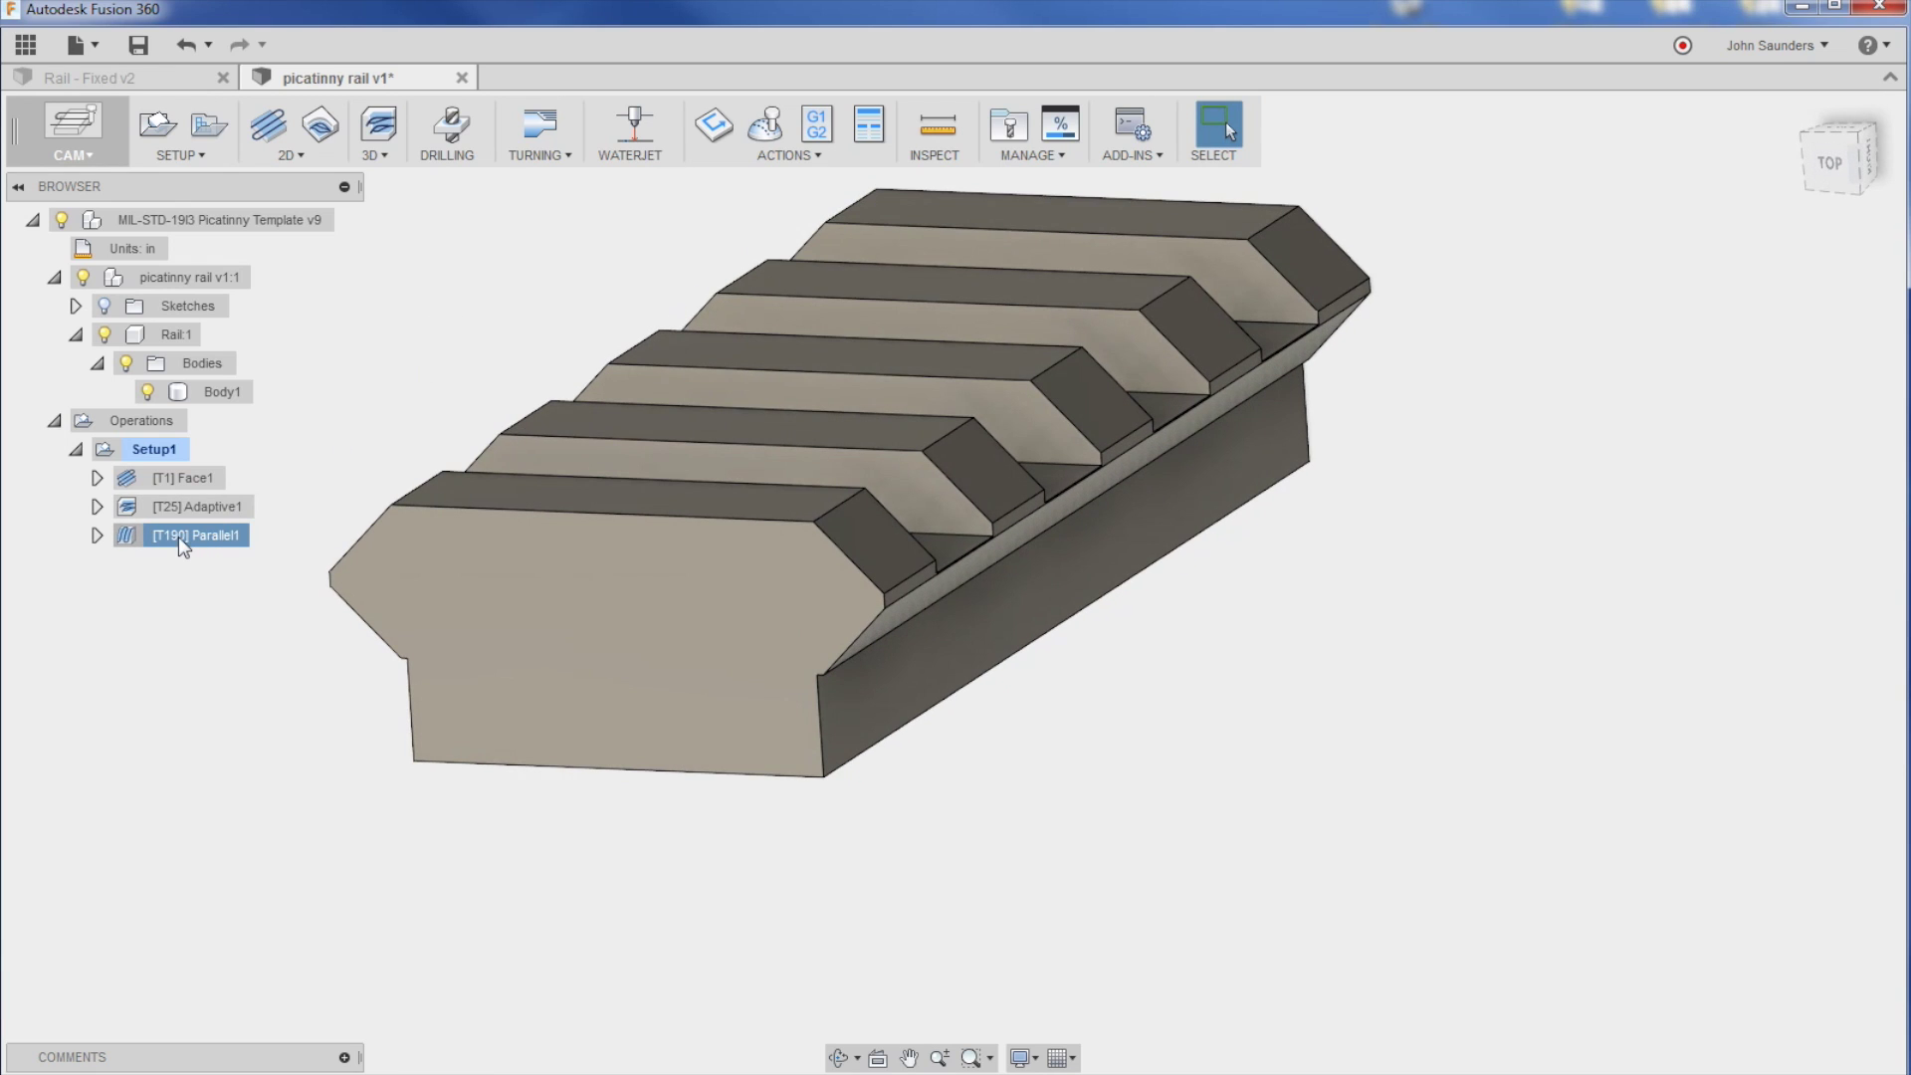
# Step: Change Parallel1's stepover from 0.1875 in to 0.01 in and recompute the toolpath
pyautogui.rightClick(177, 536)
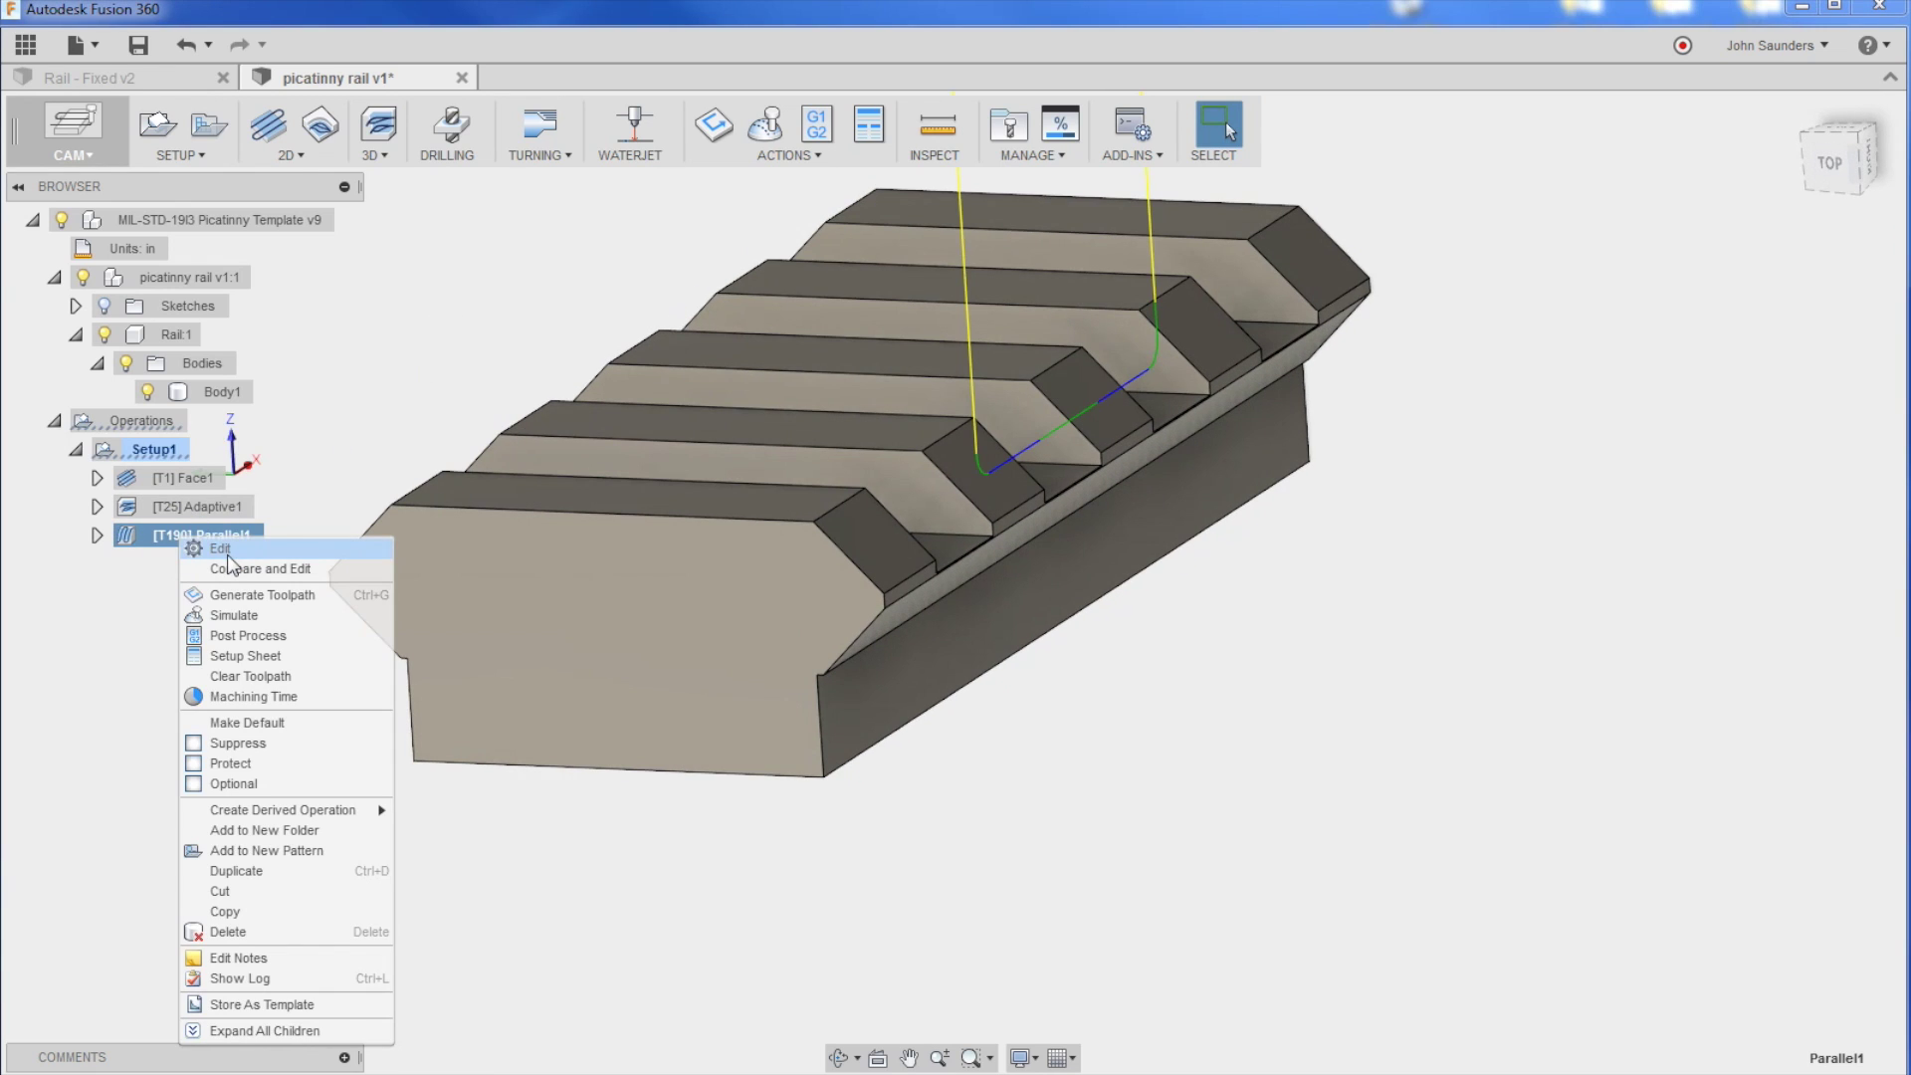
pyautogui.click(227, 554)
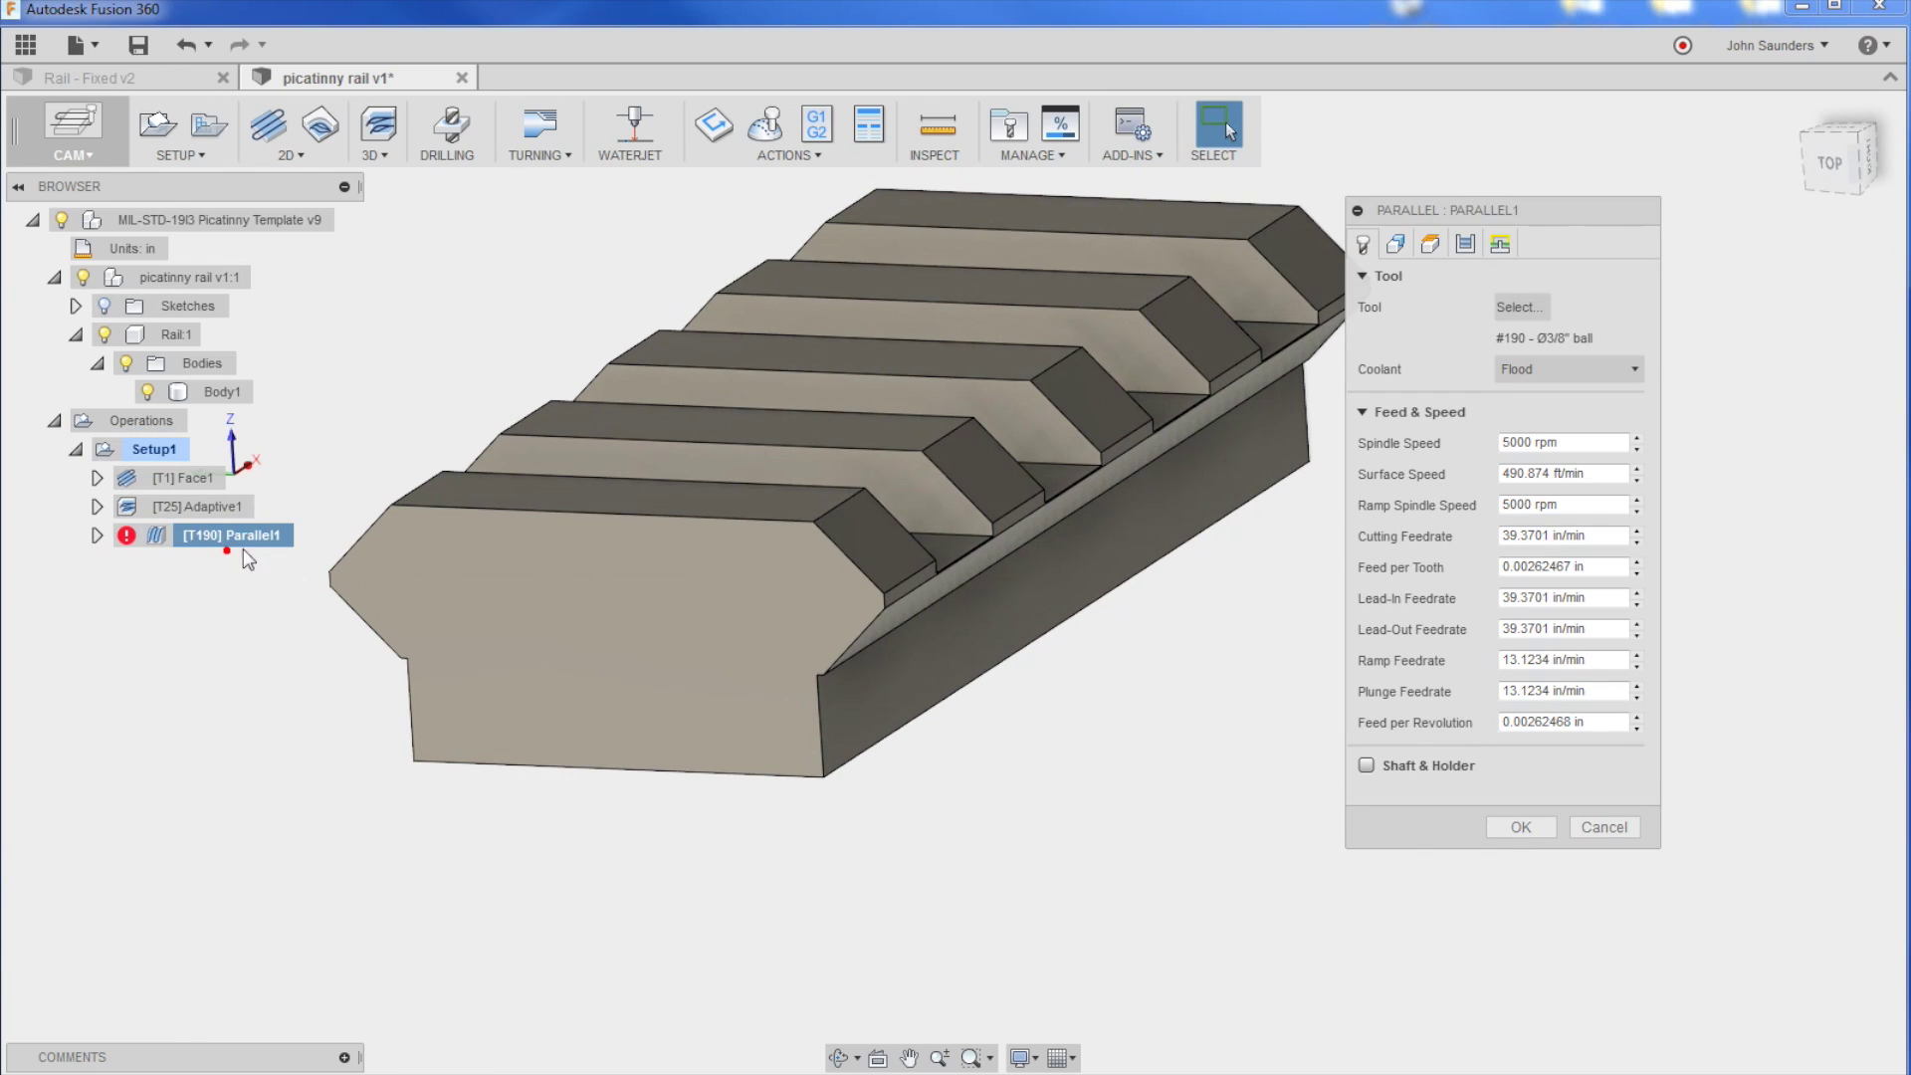
pyautogui.click(1464, 245)
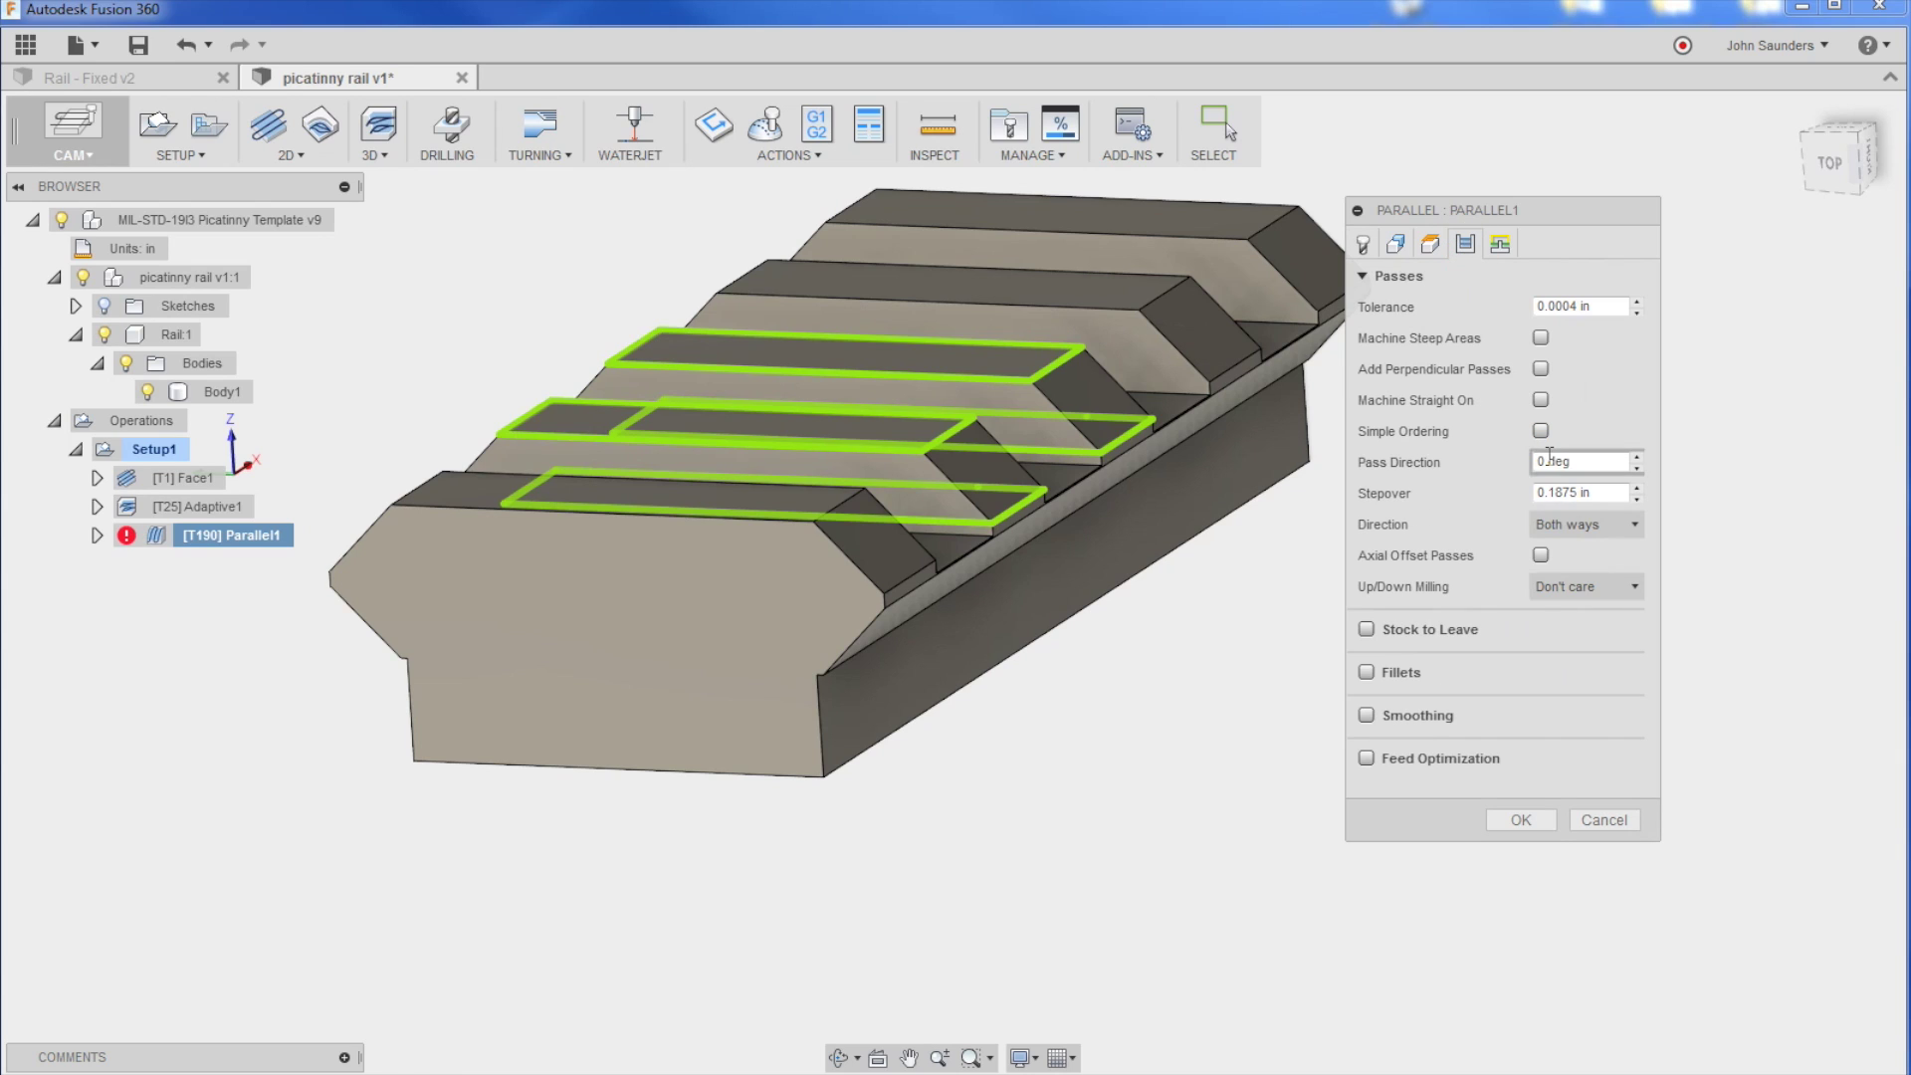
pyautogui.moveTo(1547, 493); pyautogui.dragTo(1668, 515)
pyautogui.write('0')
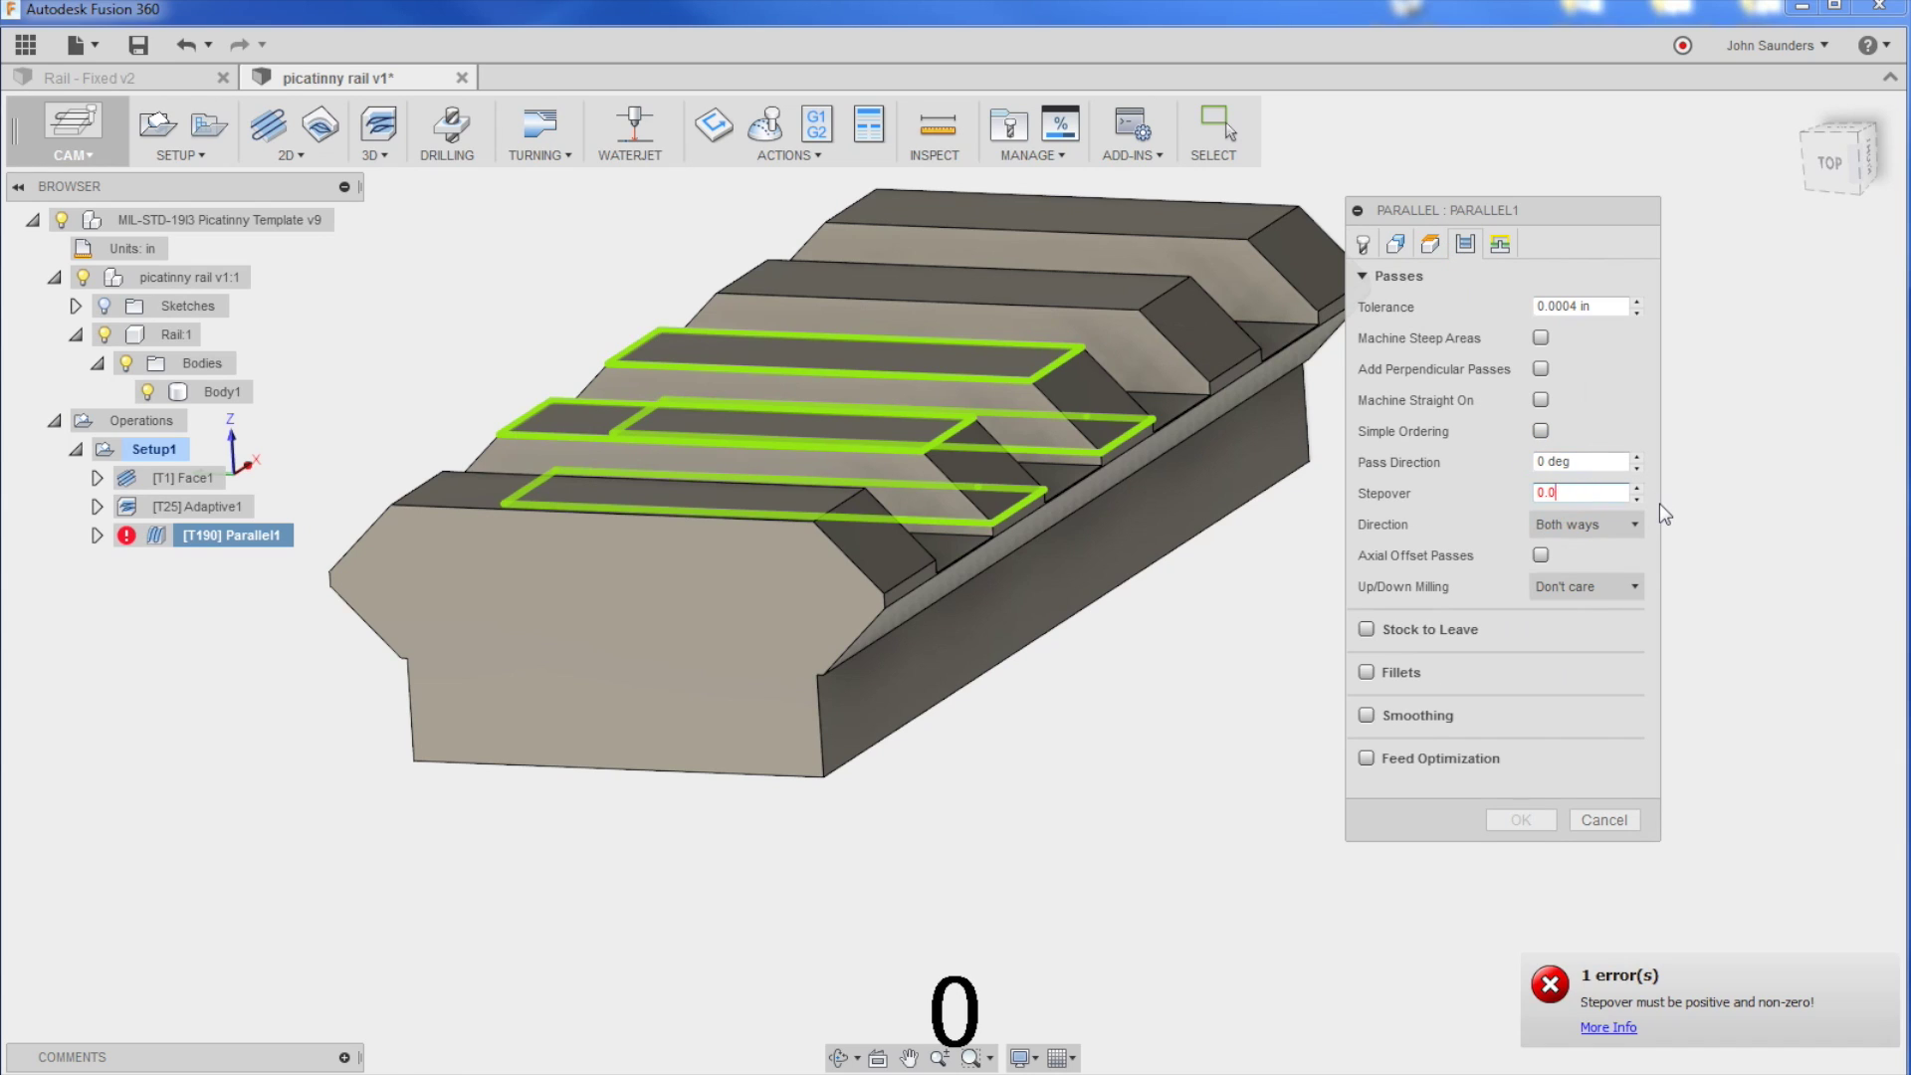
pyautogui.write('1')
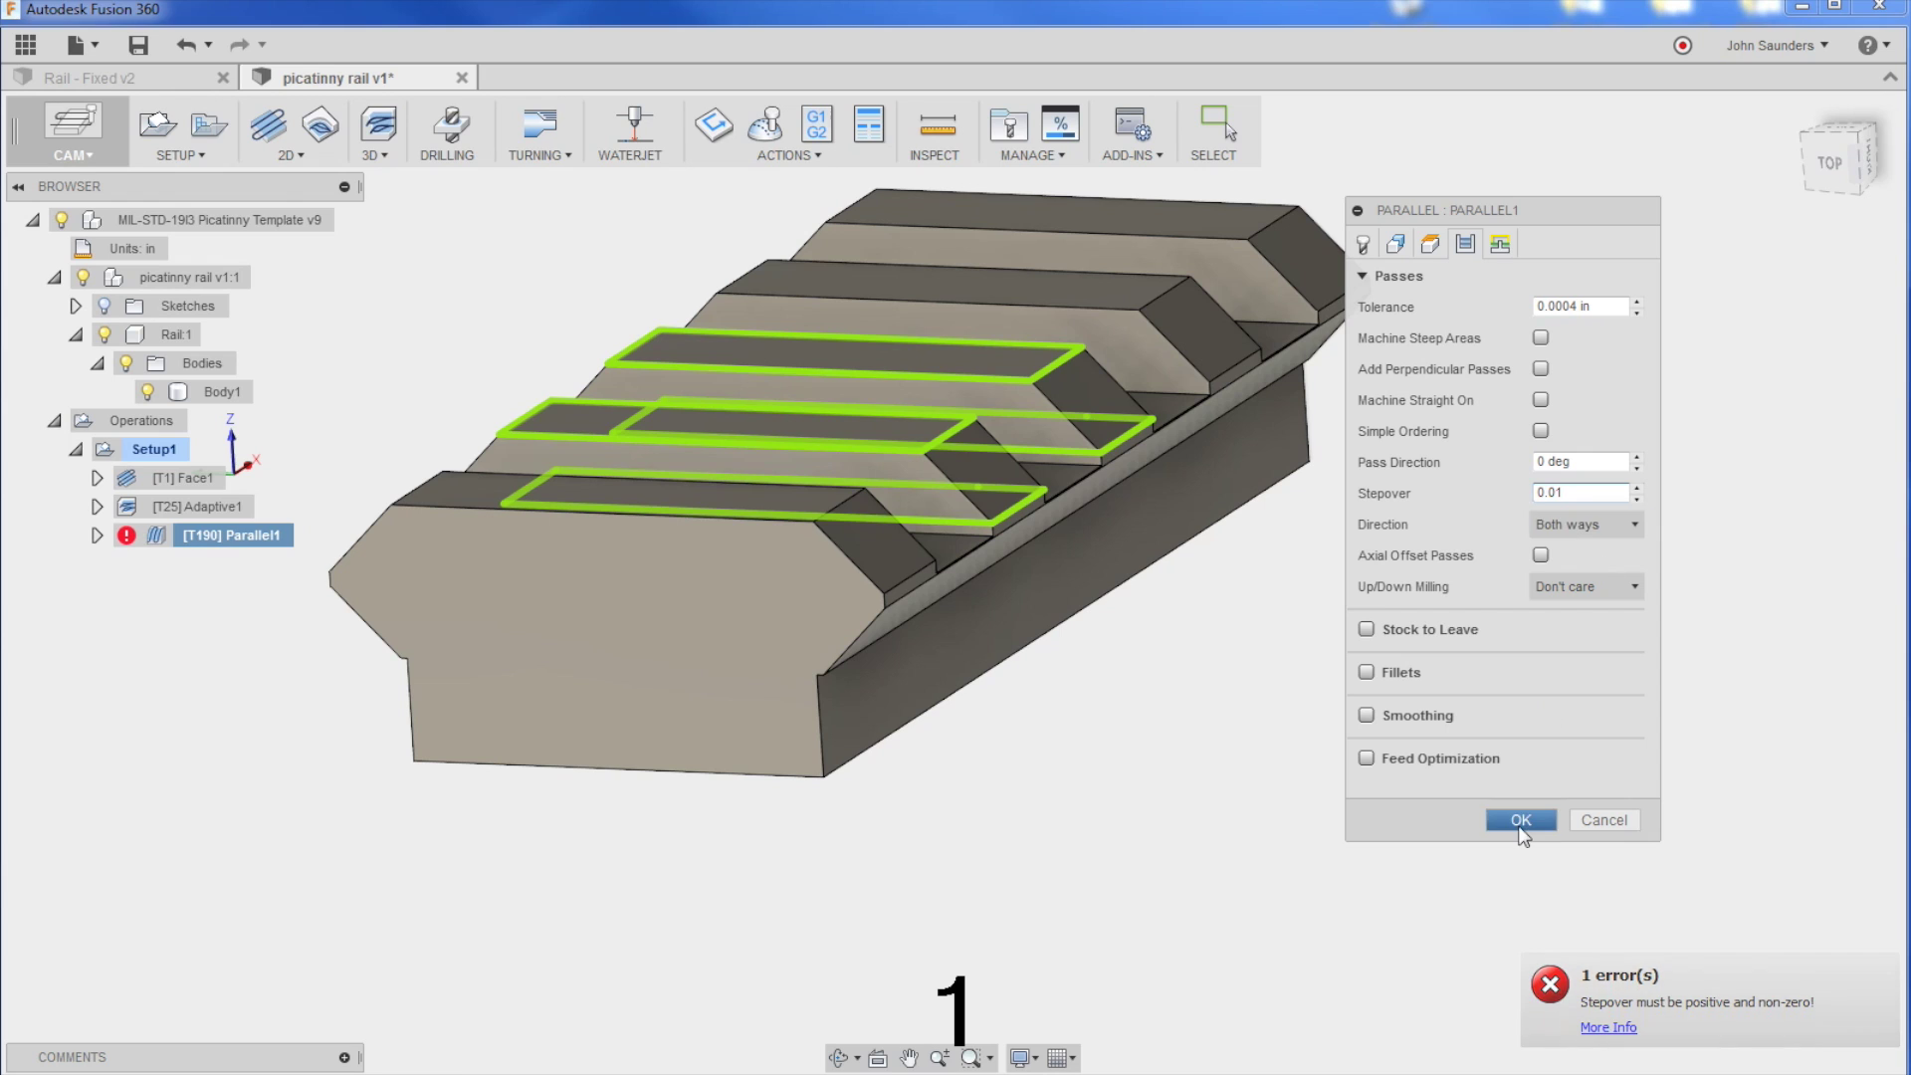
pyautogui.click(1515, 822)
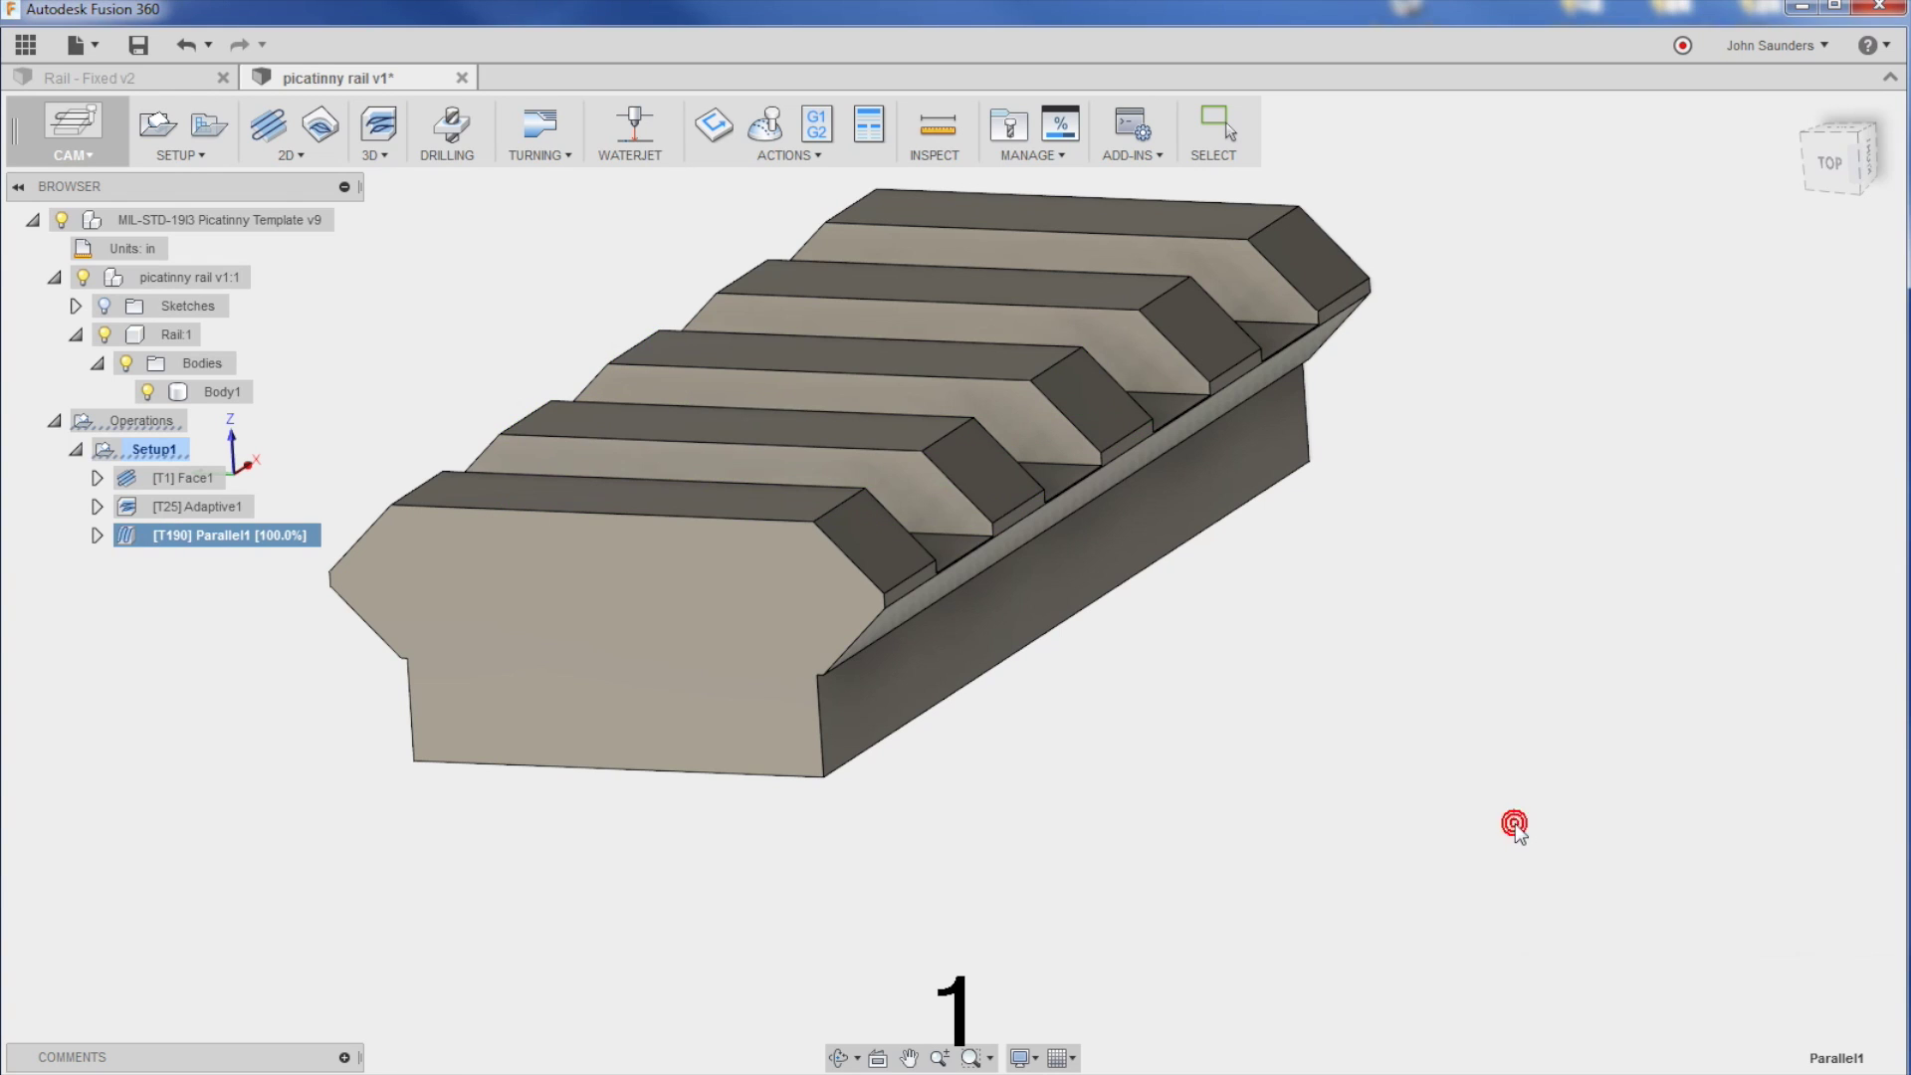
pyautogui.keyDown('shift'); pyautogui.moveTo(1200, 533); pyautogui.dragTo(1235, 633, button='middle'); pyautogui.keyUp('shift')
pyautogui.scroll(-5, 1324, 586)
pyautogui.click(1831, 164)
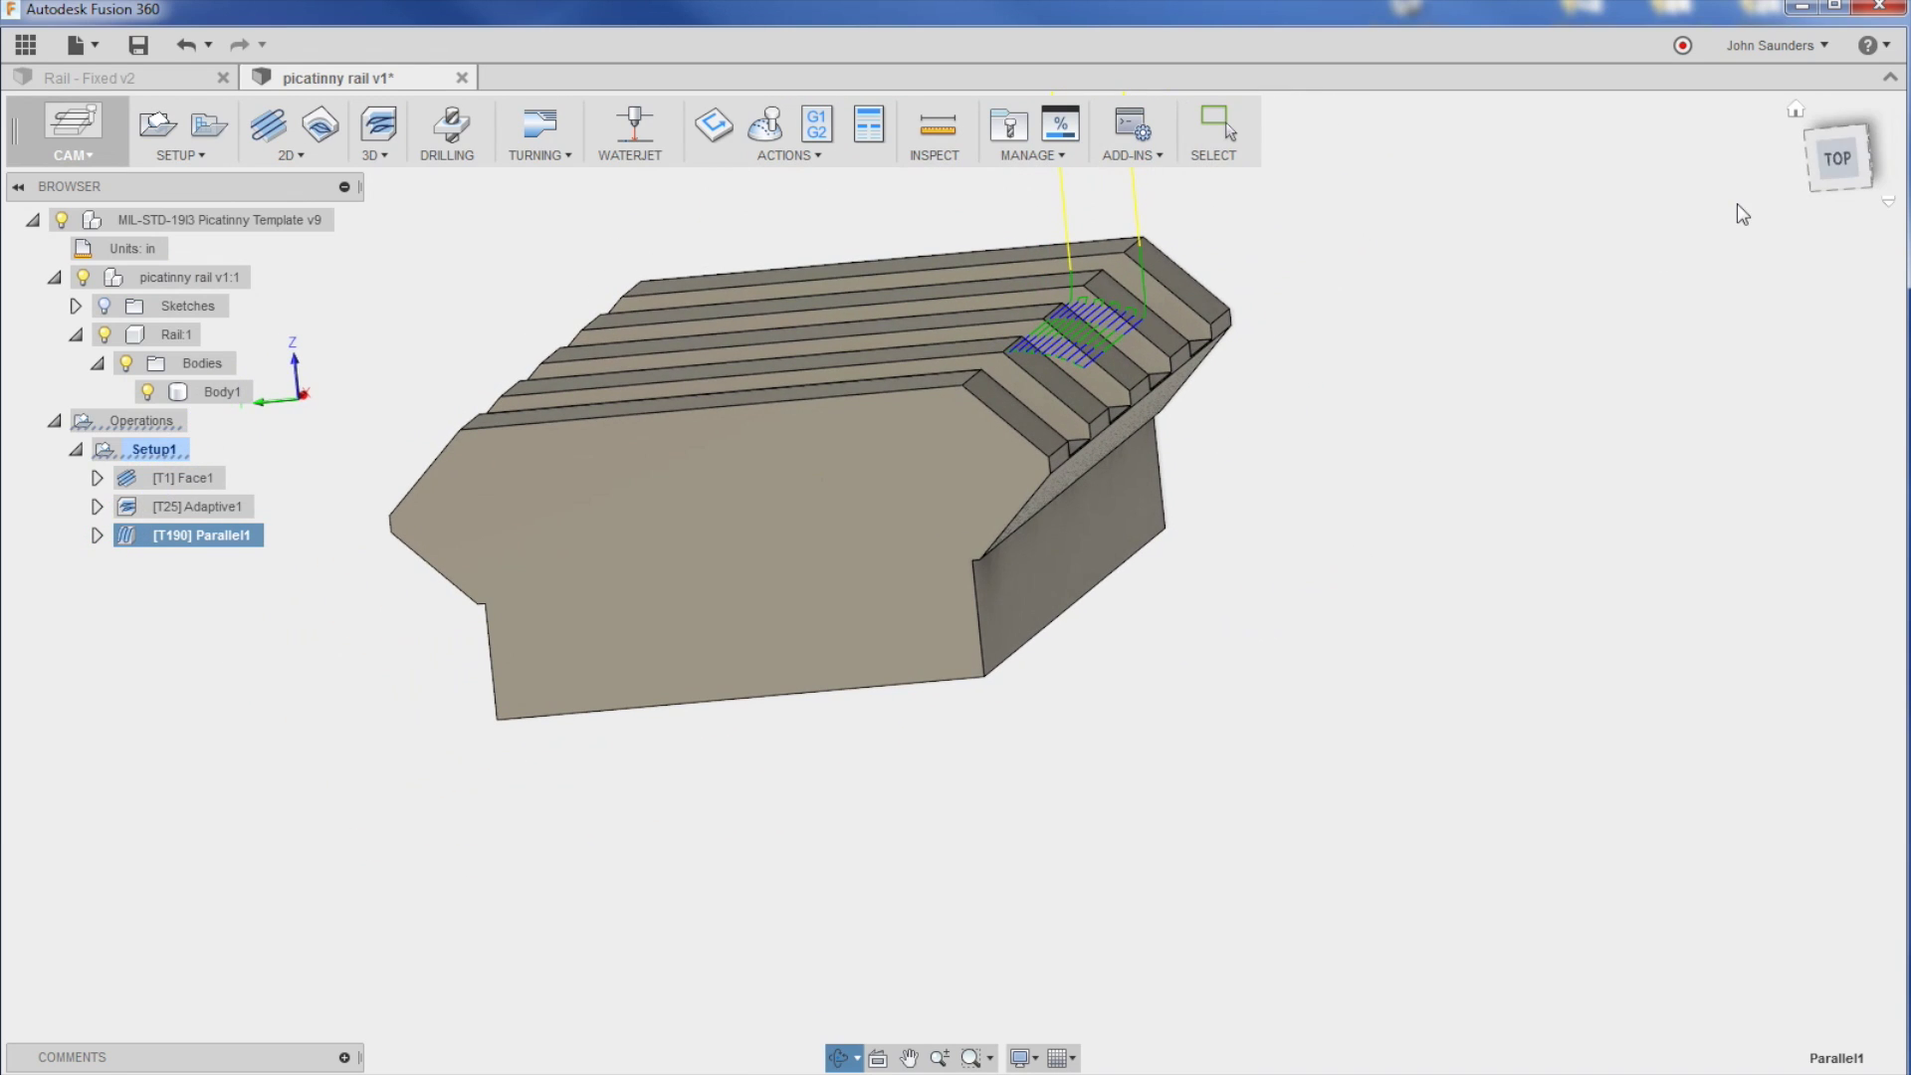
pyautogui.scroll(-3, 1234, 334)
pyautogui.scroll(5, 1148, 388)
pyautogui.keyDown('shift'); pyautogui.moveTo(1148, 388); pyautogui.dragTo(1123, 440, button='middle'); pyautogui.keyUp('shift')
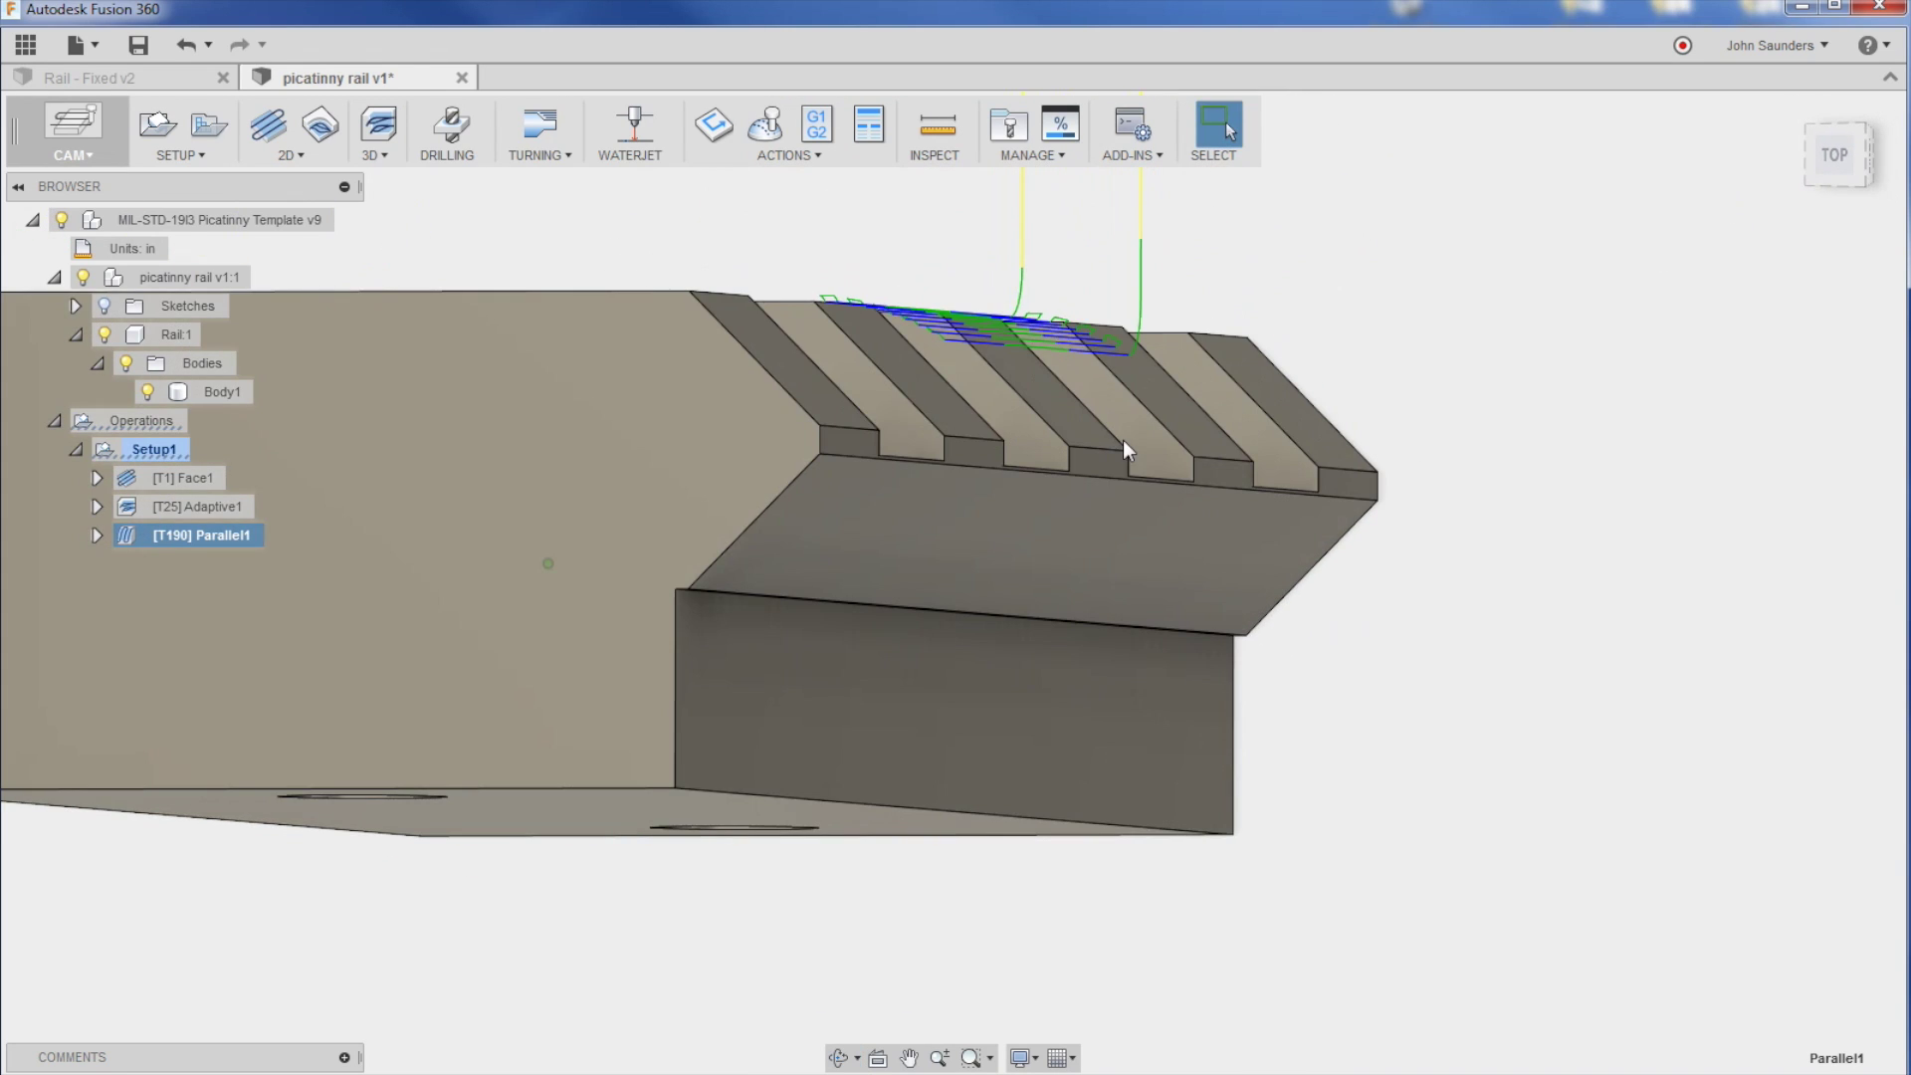
pyautogui.scroll(-2, 1129, 446)
pyautogui.scroll(3, 1130, 500)
pyautogui.keyDown('shift'); pyautogui.moveTo(1113, 530); pyautogui.dragTo(1192, 496, button='middle'); pyautogui.keyUp('shift')
pyautogui.scroll(3, 1185, 448)
pyautogui.scroll(2, 1185, 450)
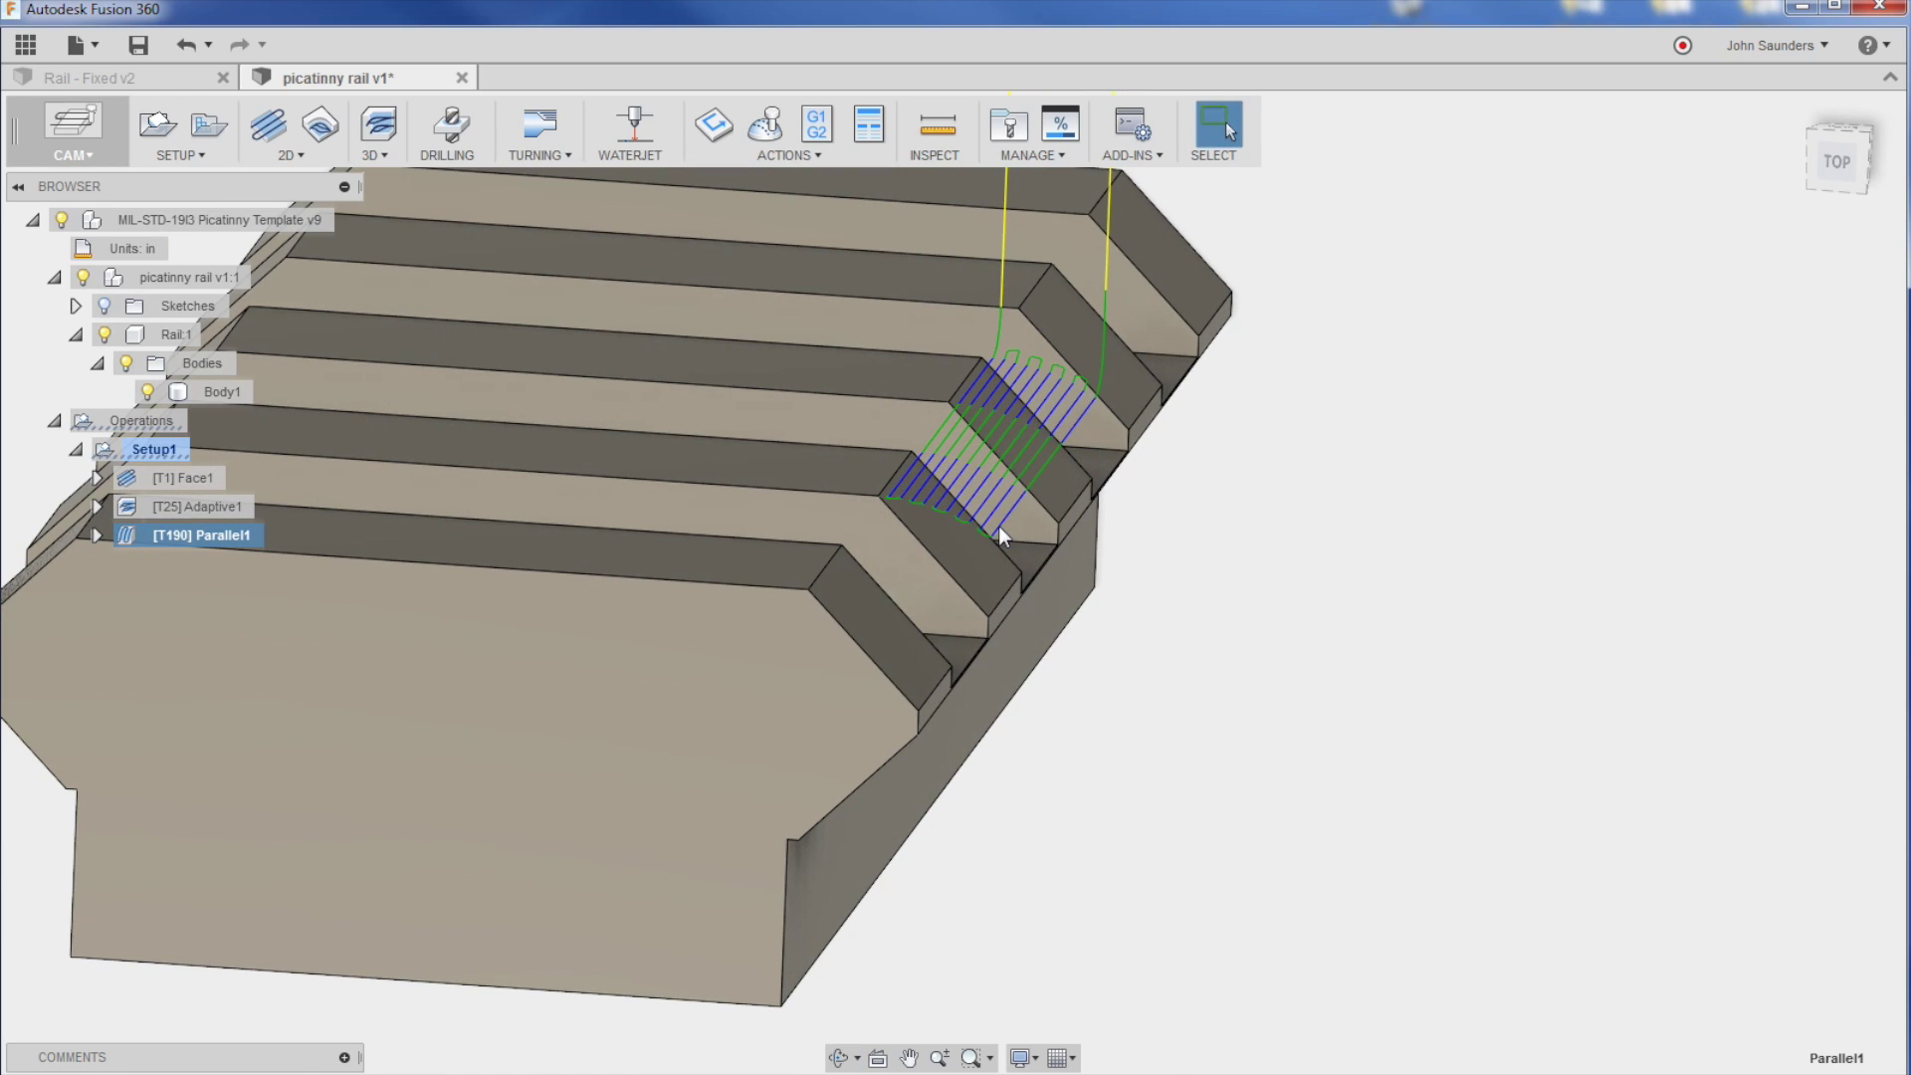
pyautogui.click(767, 125)
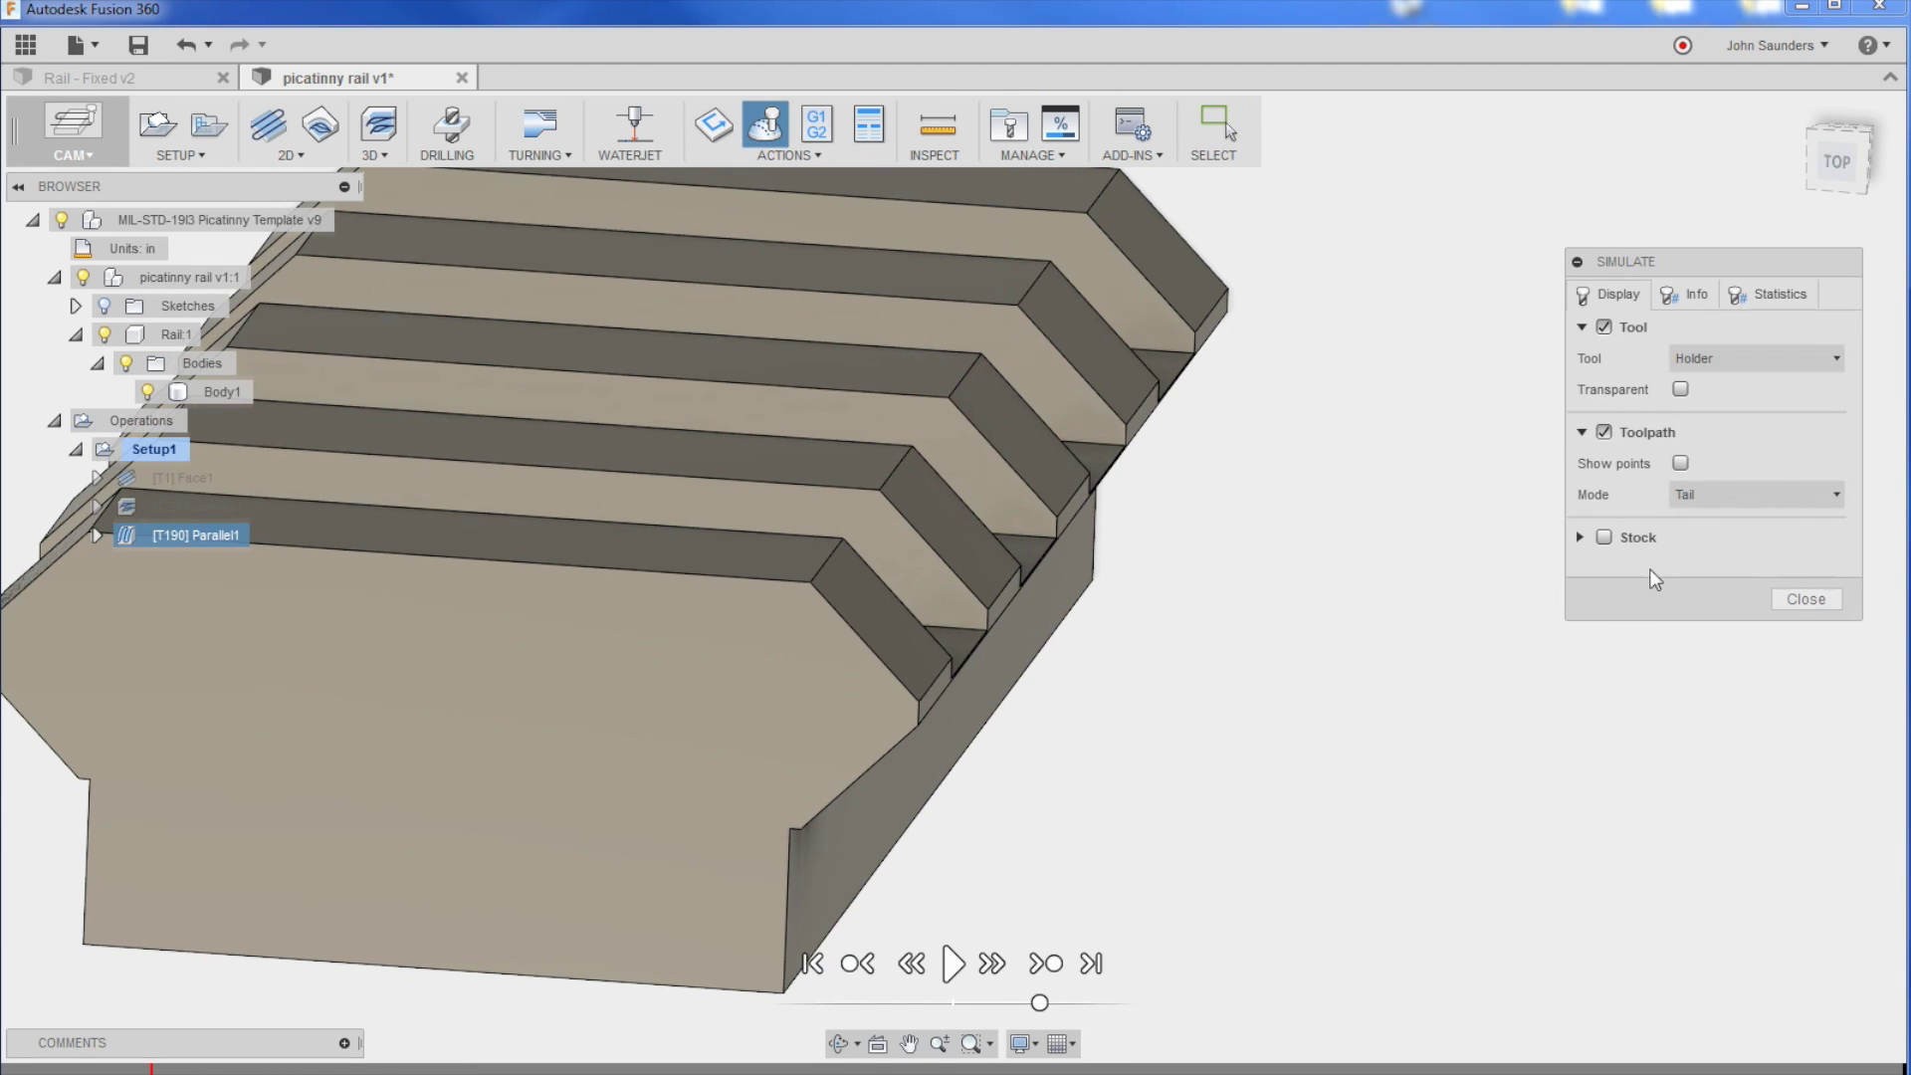
pyautogui.scroll(-5, 1185, 747)
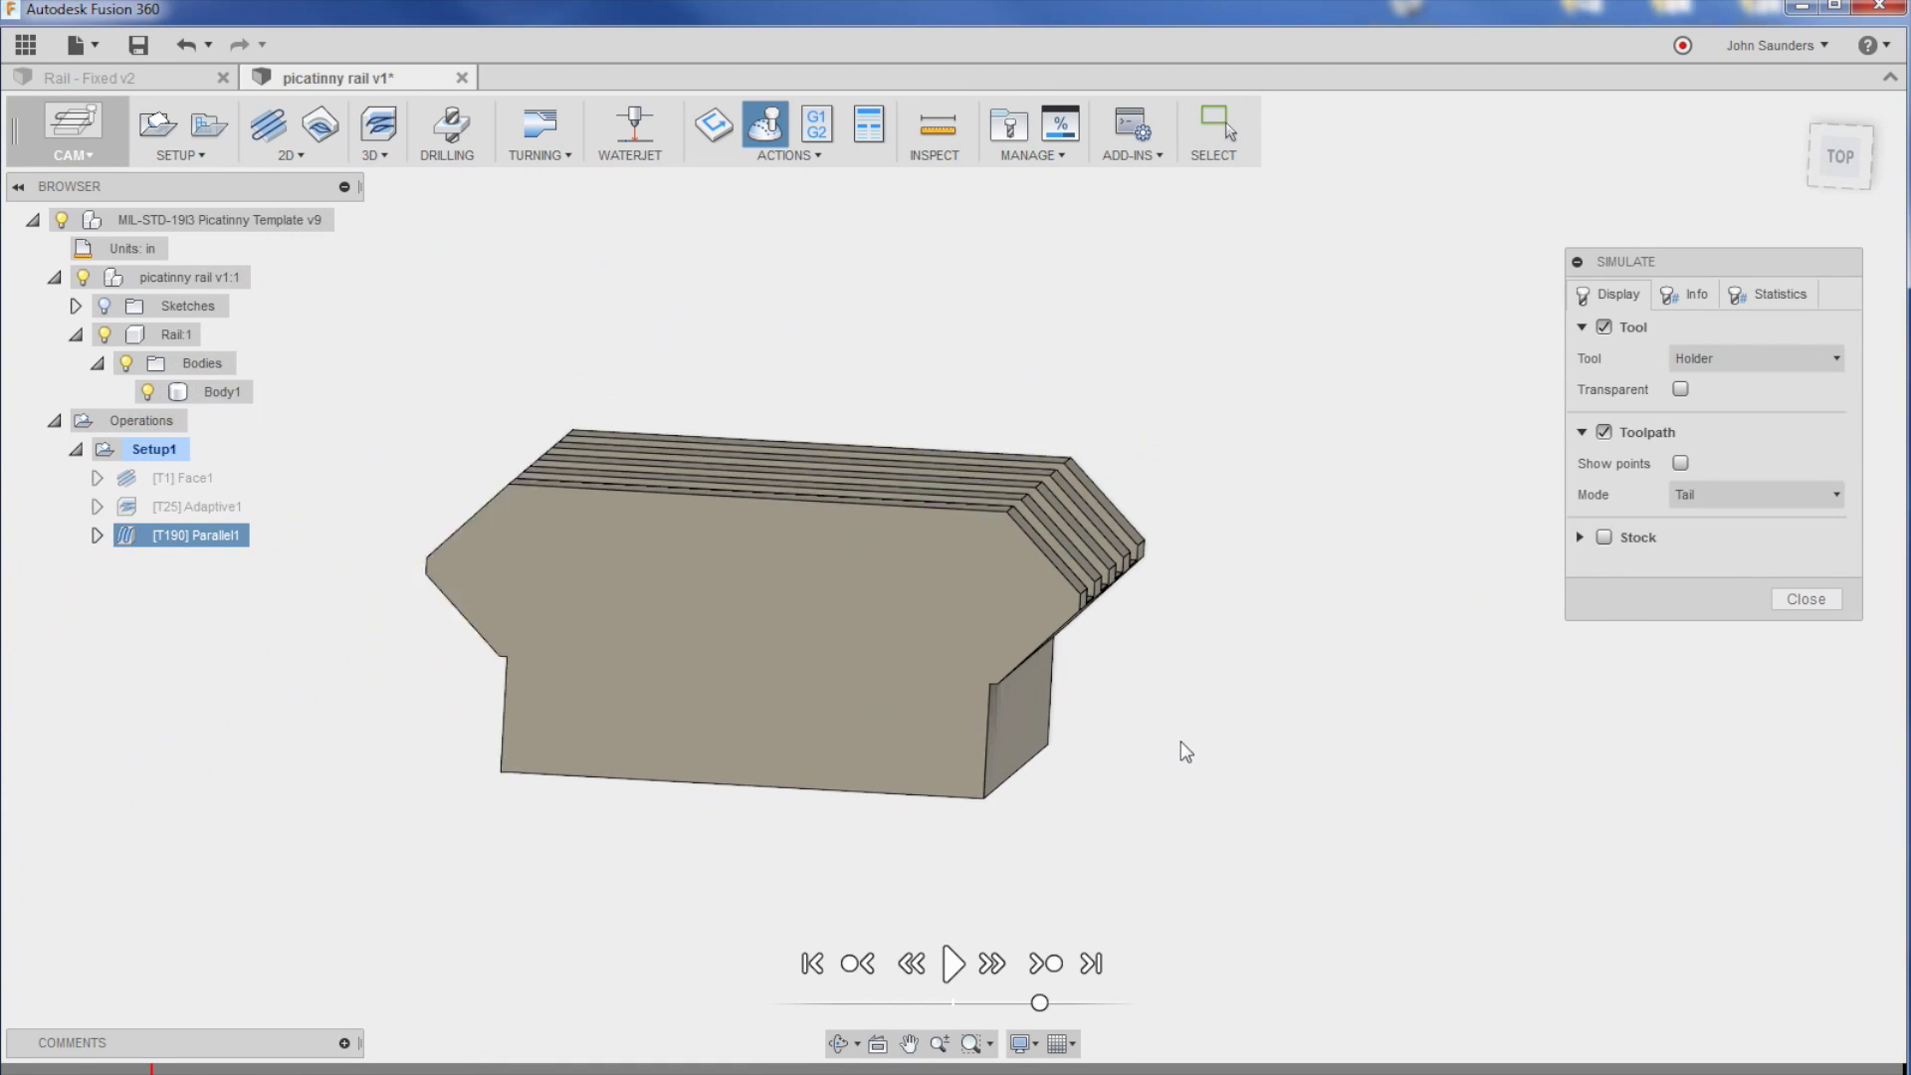
pyautogui.click(953, 964)
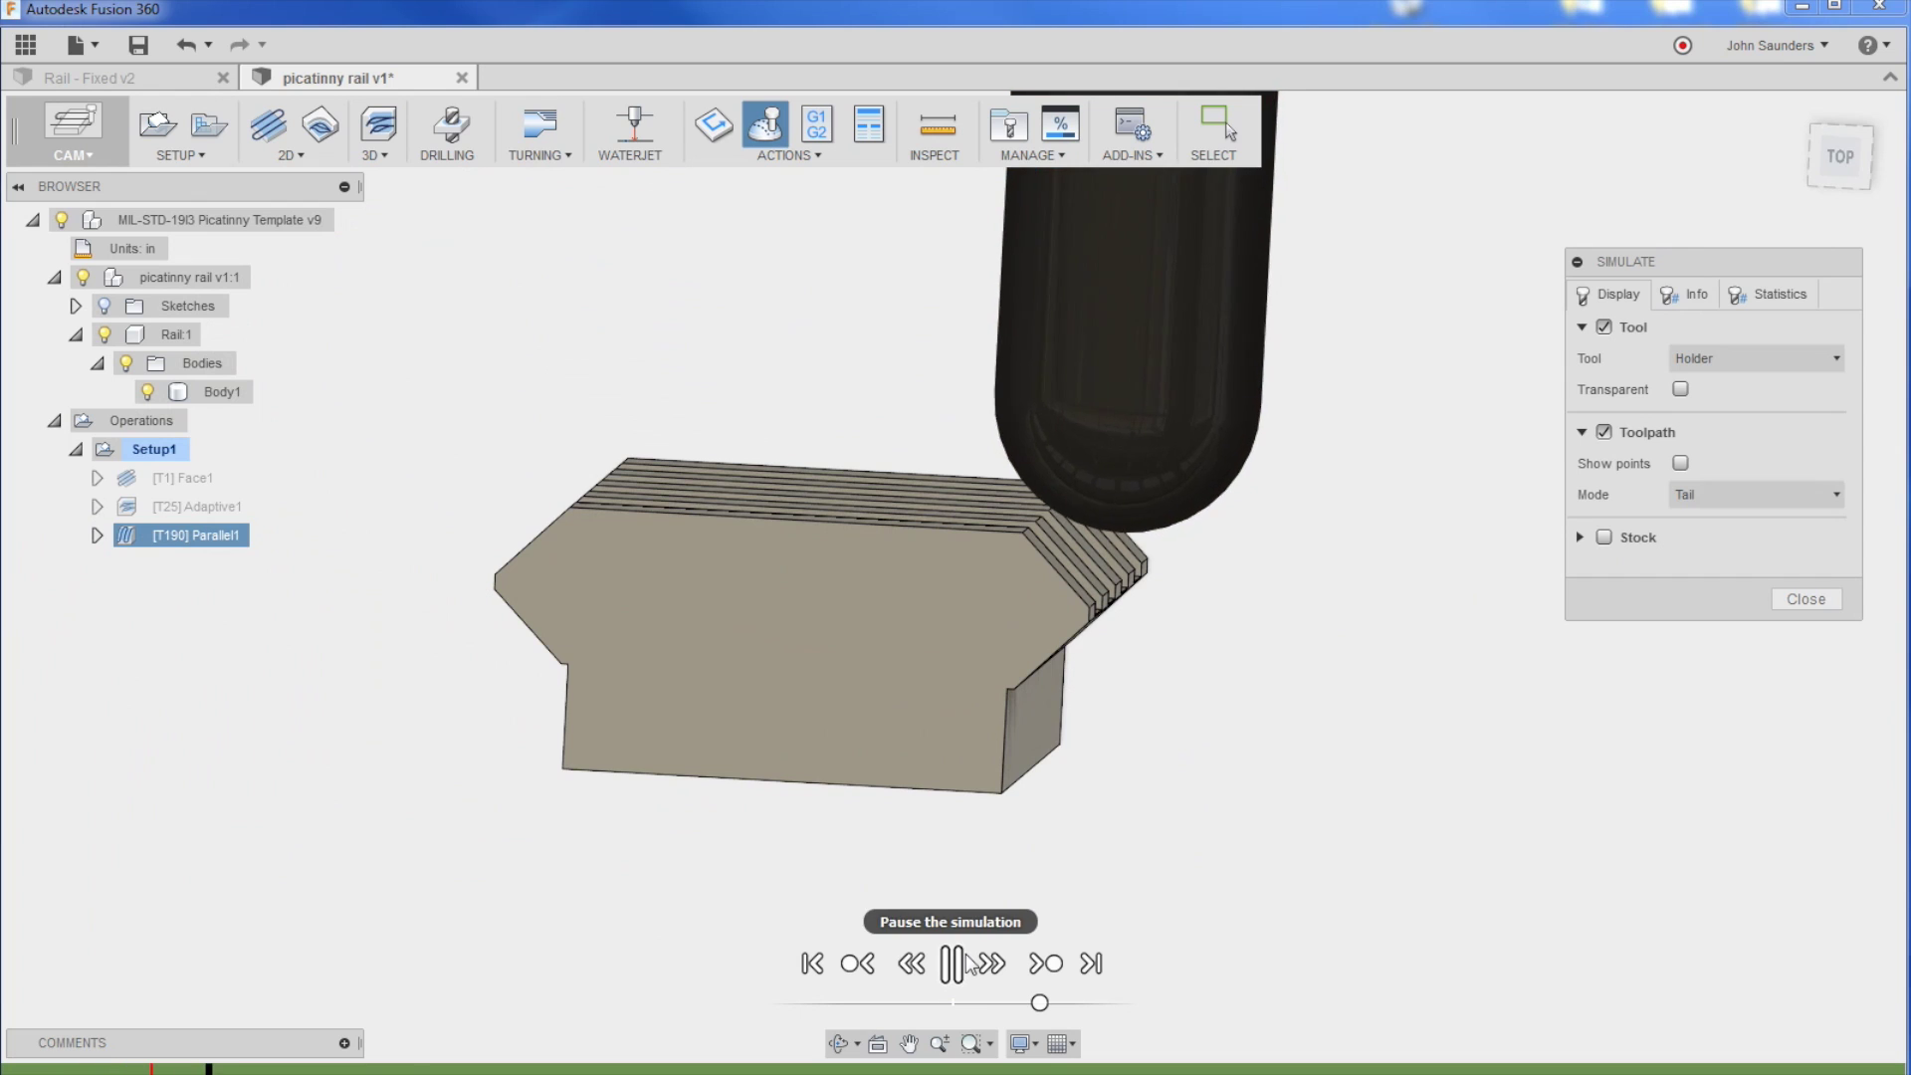
pyautogui.keyDown('shift'); pyautogui.moveTo(1249, 669); pyautogui.dragTo(1057, 854, button='middle'); pyautogui.keyUp('shift')
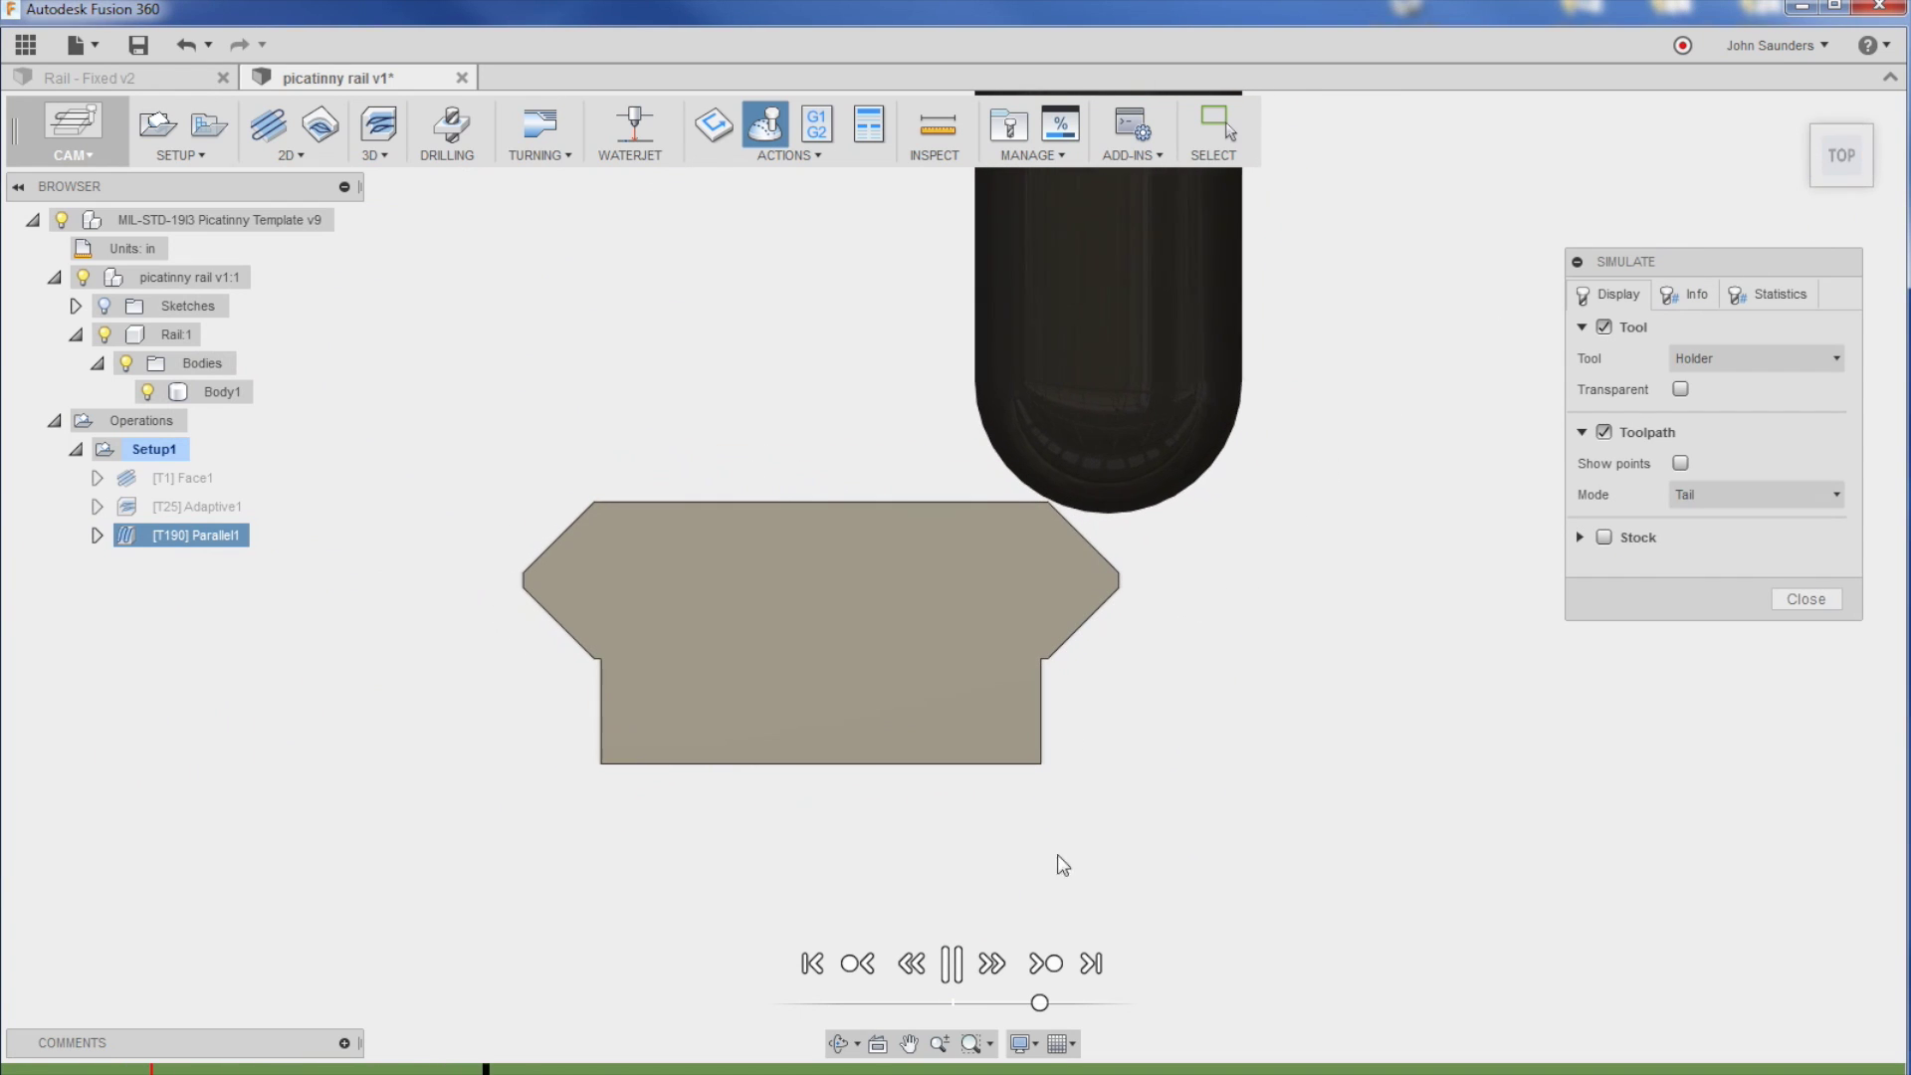
pyautogui.click(954, 964)
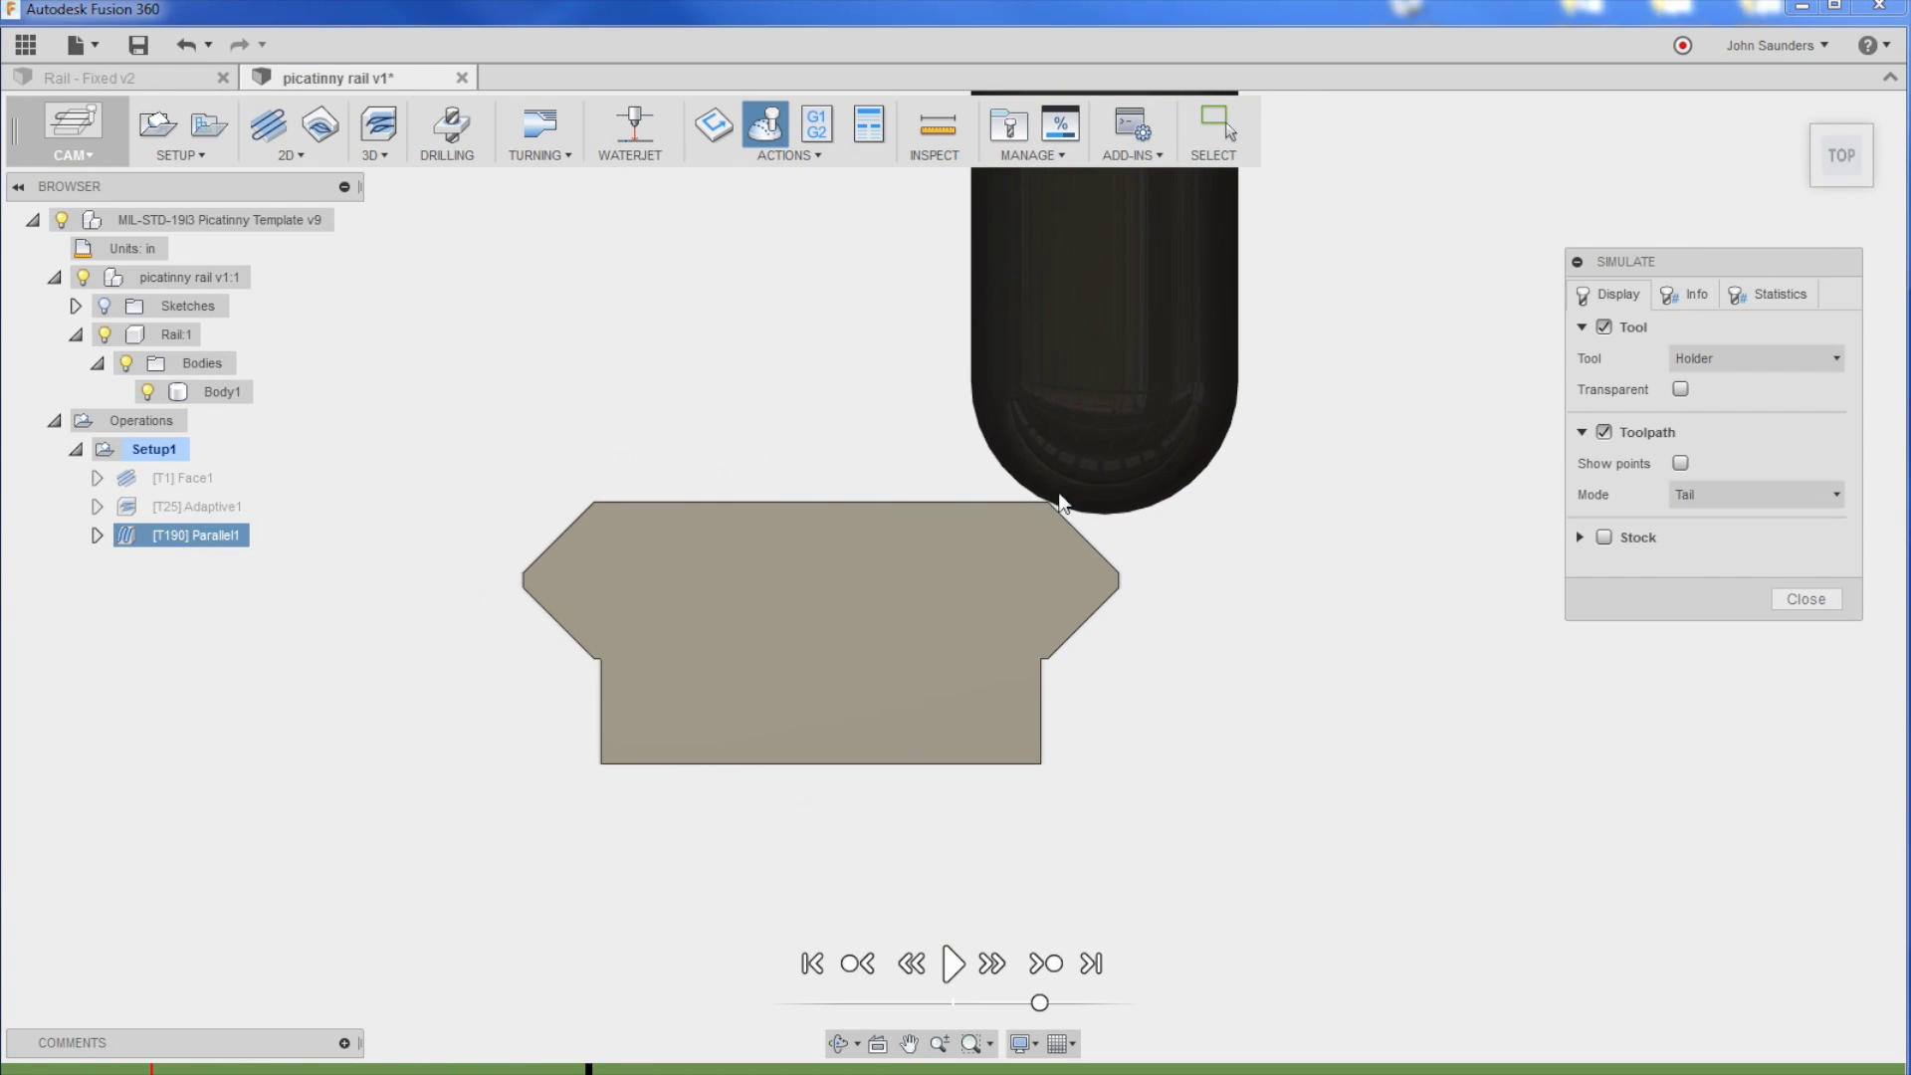
pyautogui.scroll(2, 1051, 488)
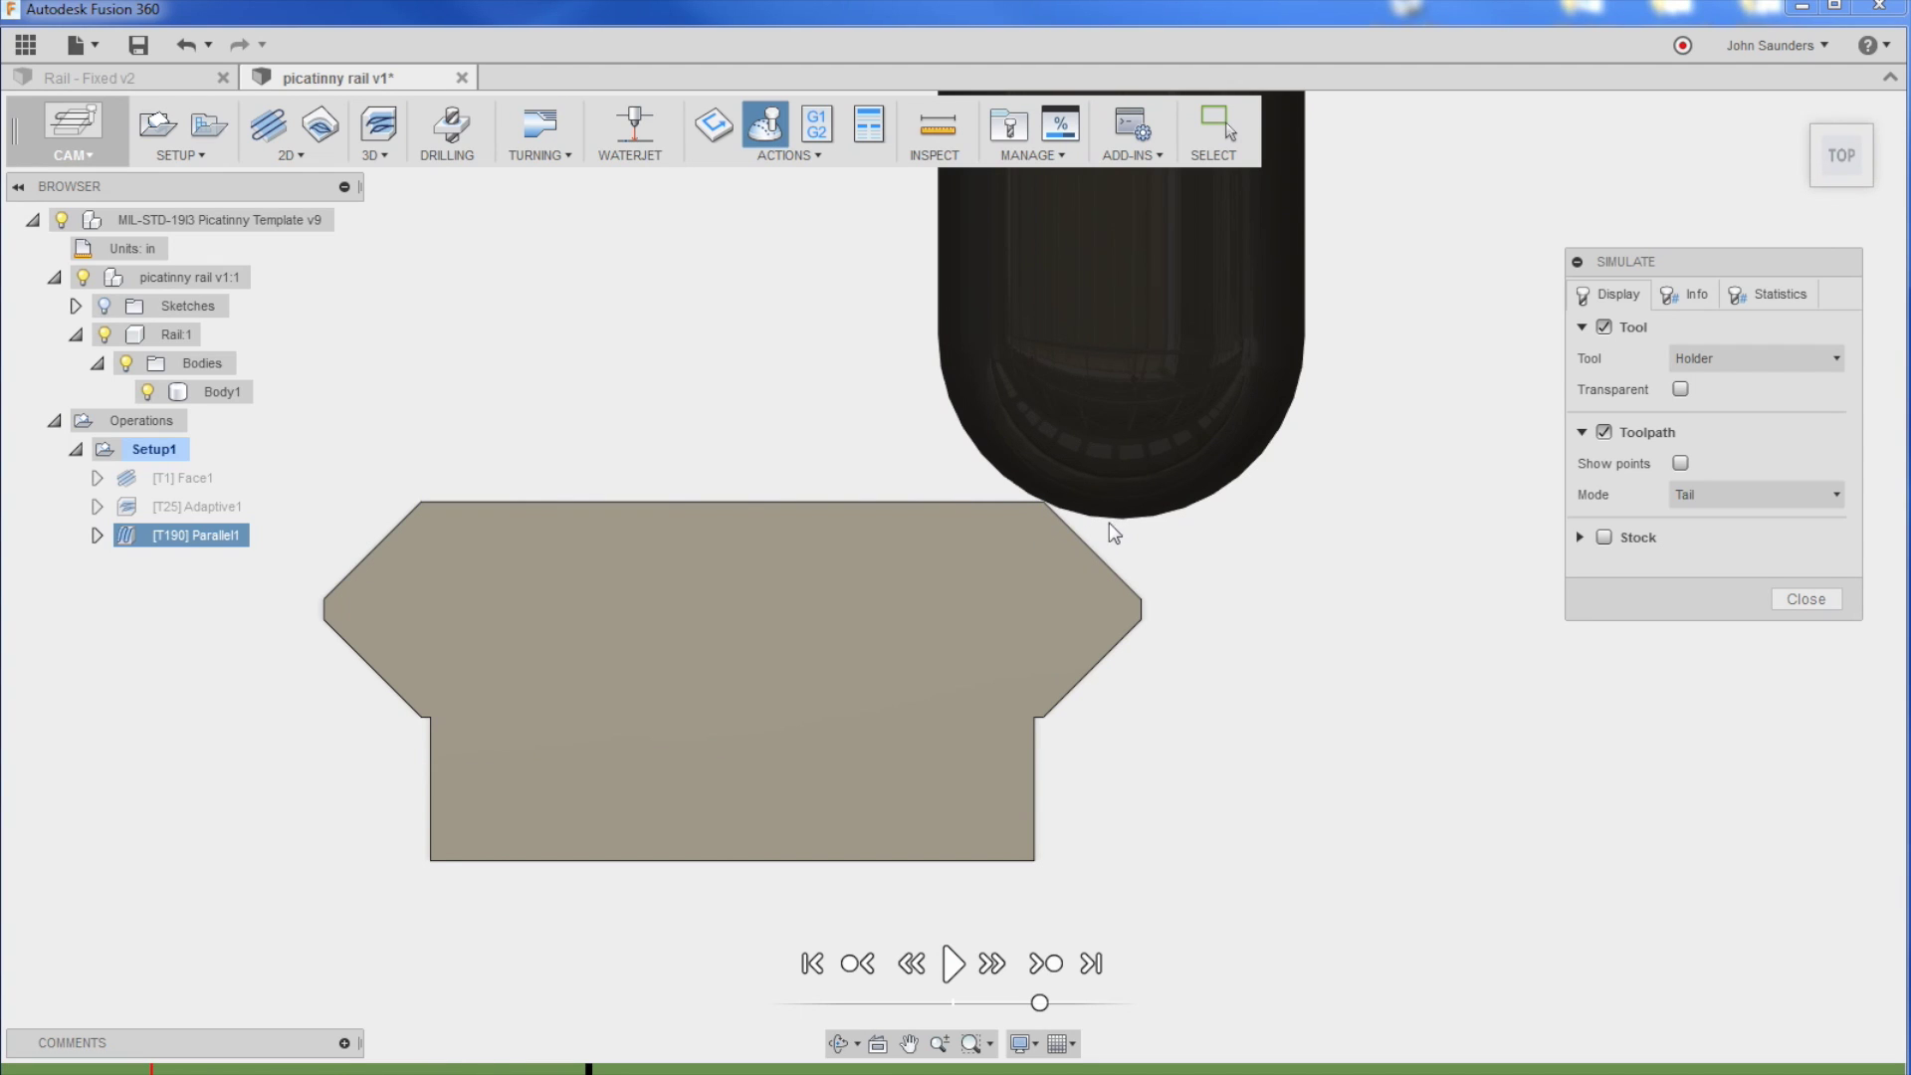
pyautogui.click(956, 962)
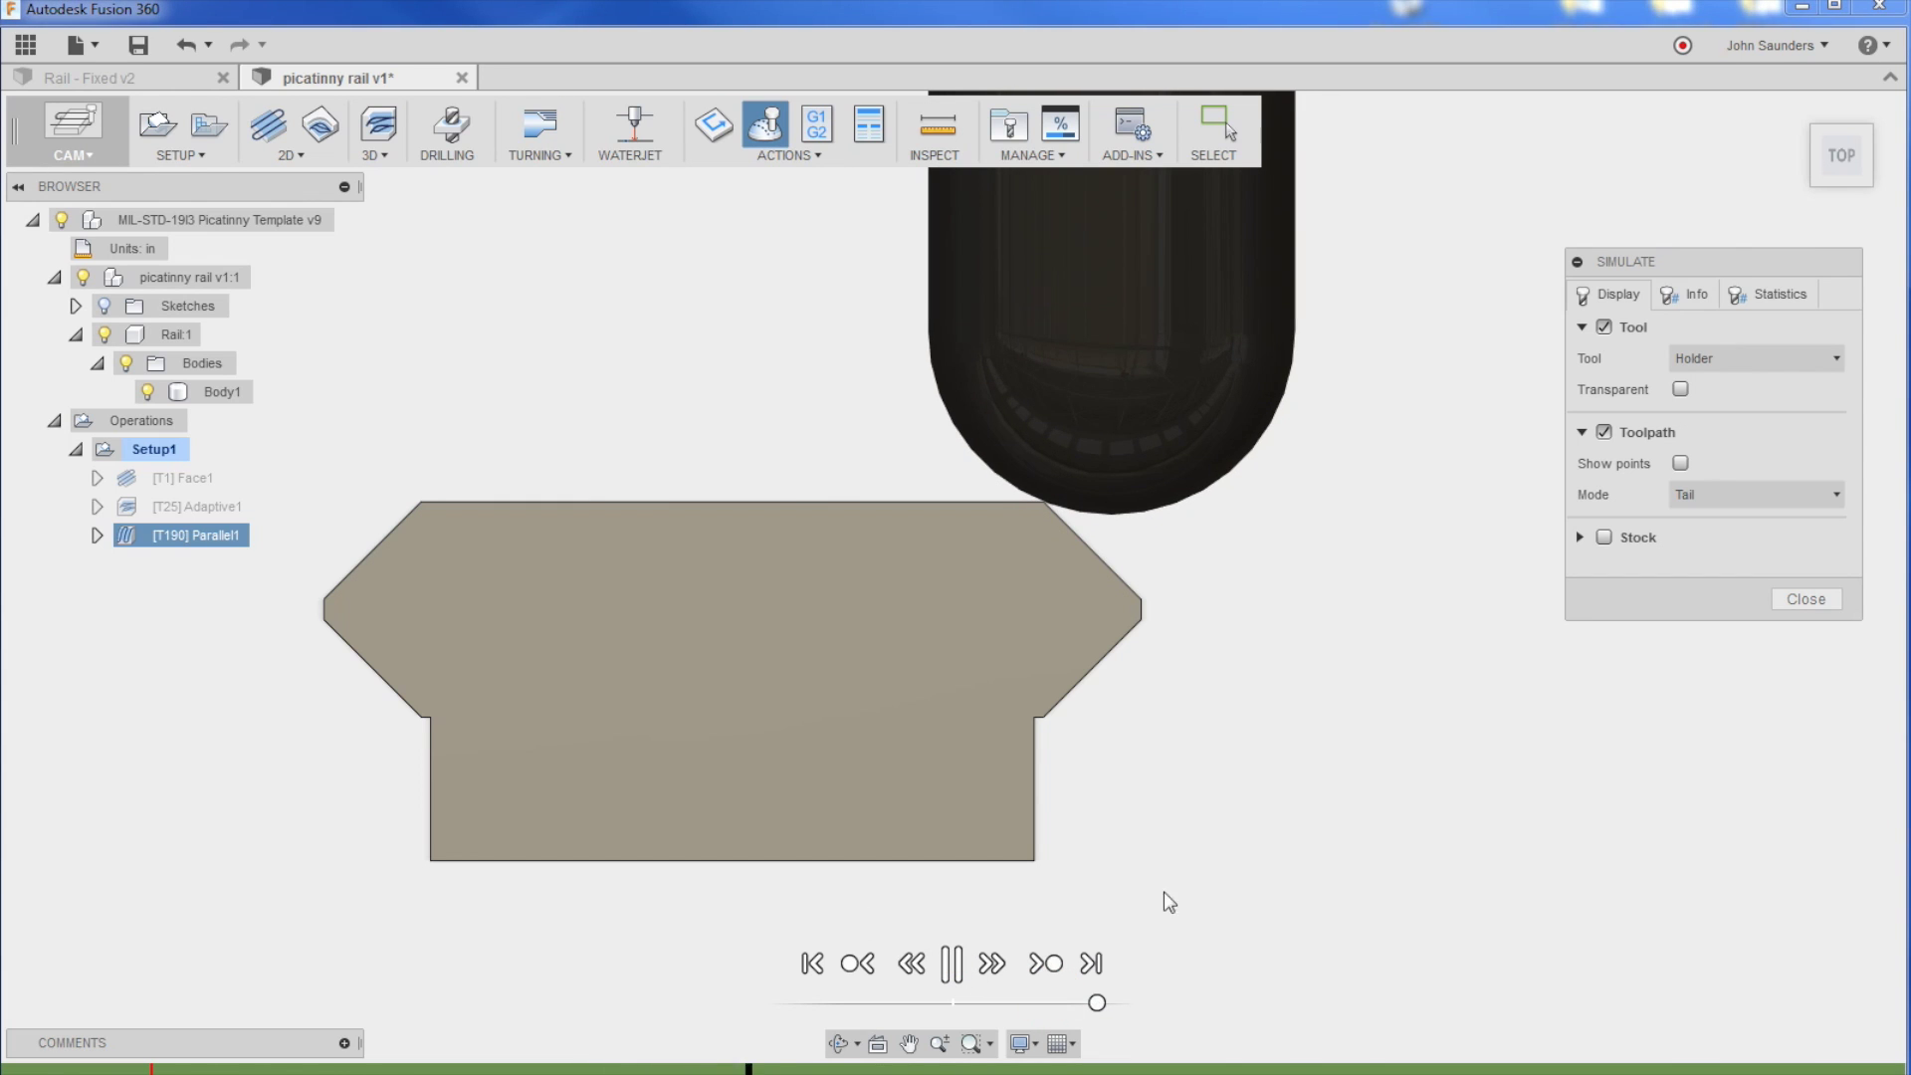
pyautogui.keyDown('shift'); pyautogui.moveTo(1160, 900); pyautogui.dragTo(1038, 946, button='middle'); pyautogui.keyUp('shift')
pyautogui.click(1041, 953)
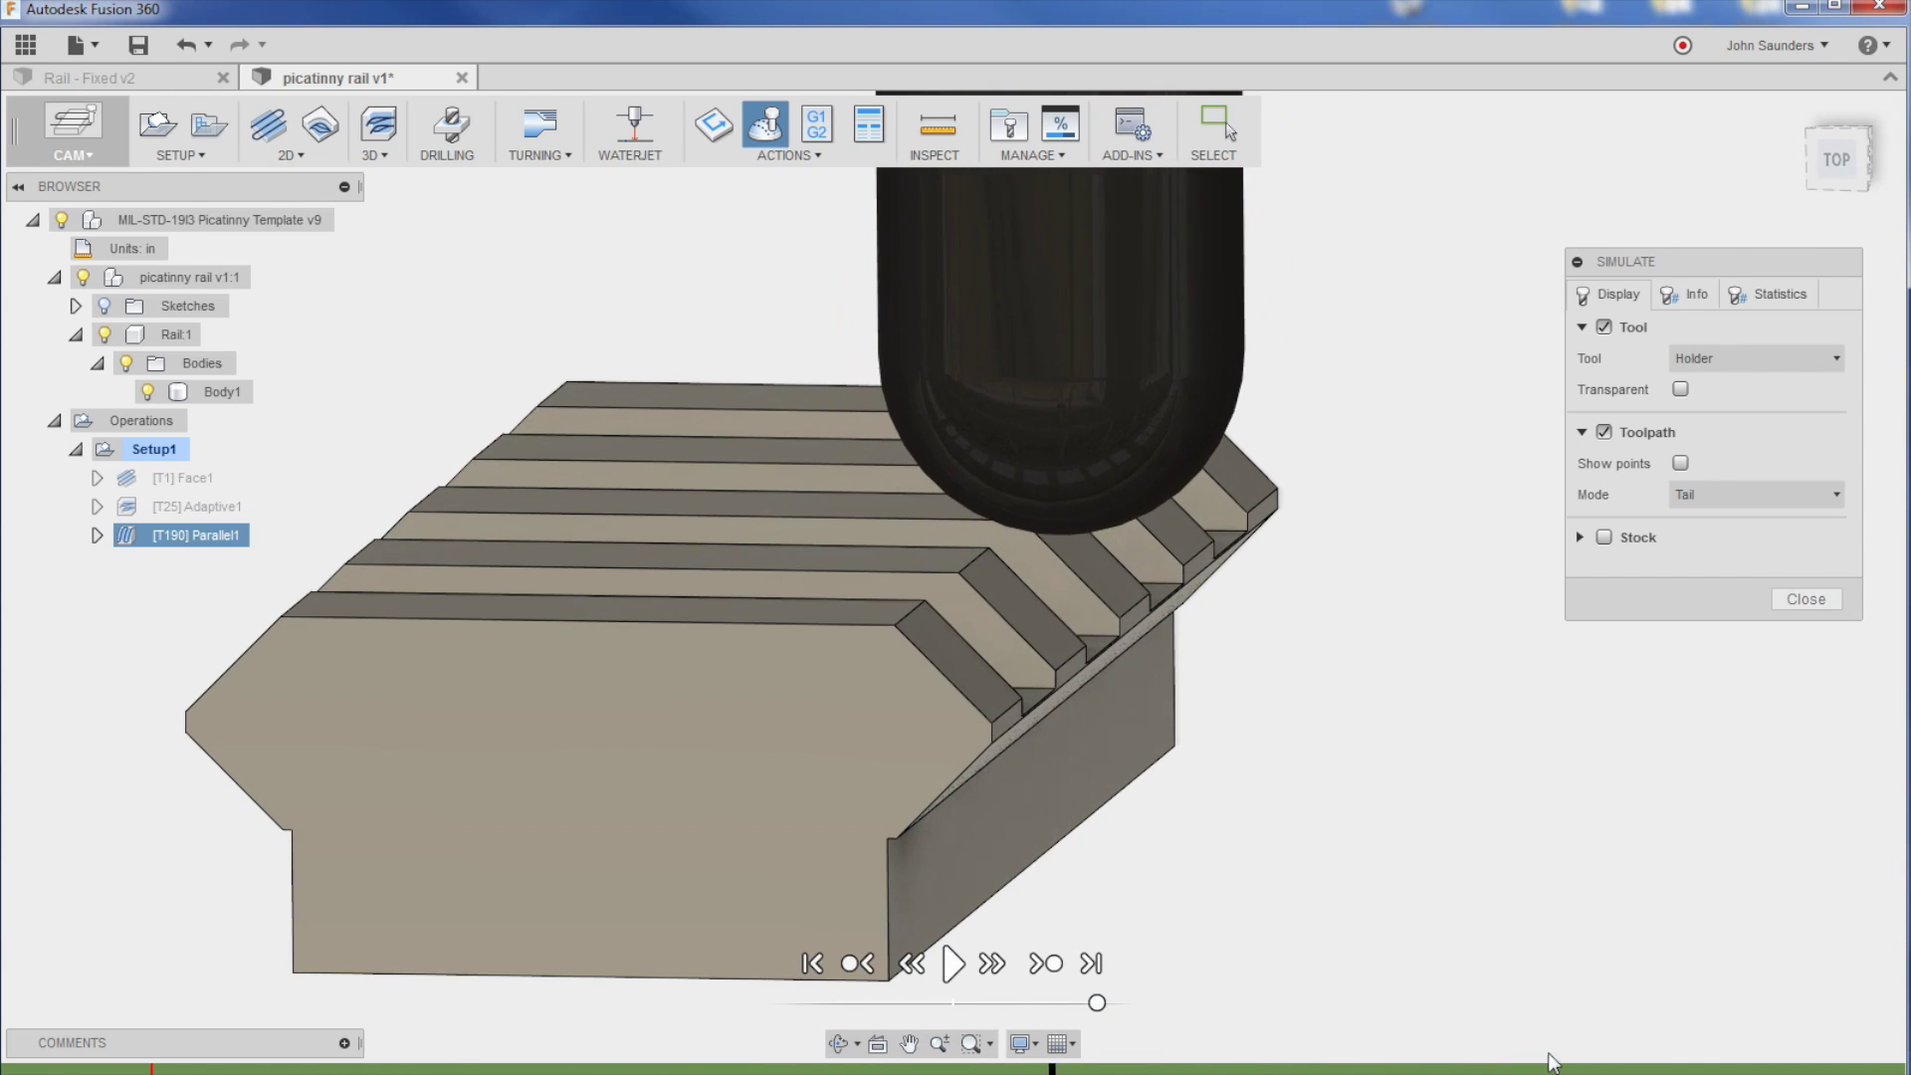
pyautogui.moveTo(1147, 1063); pyautogui.dragTo(1727, 1053)
pyautogui.scroll(-2, 1421, 682)
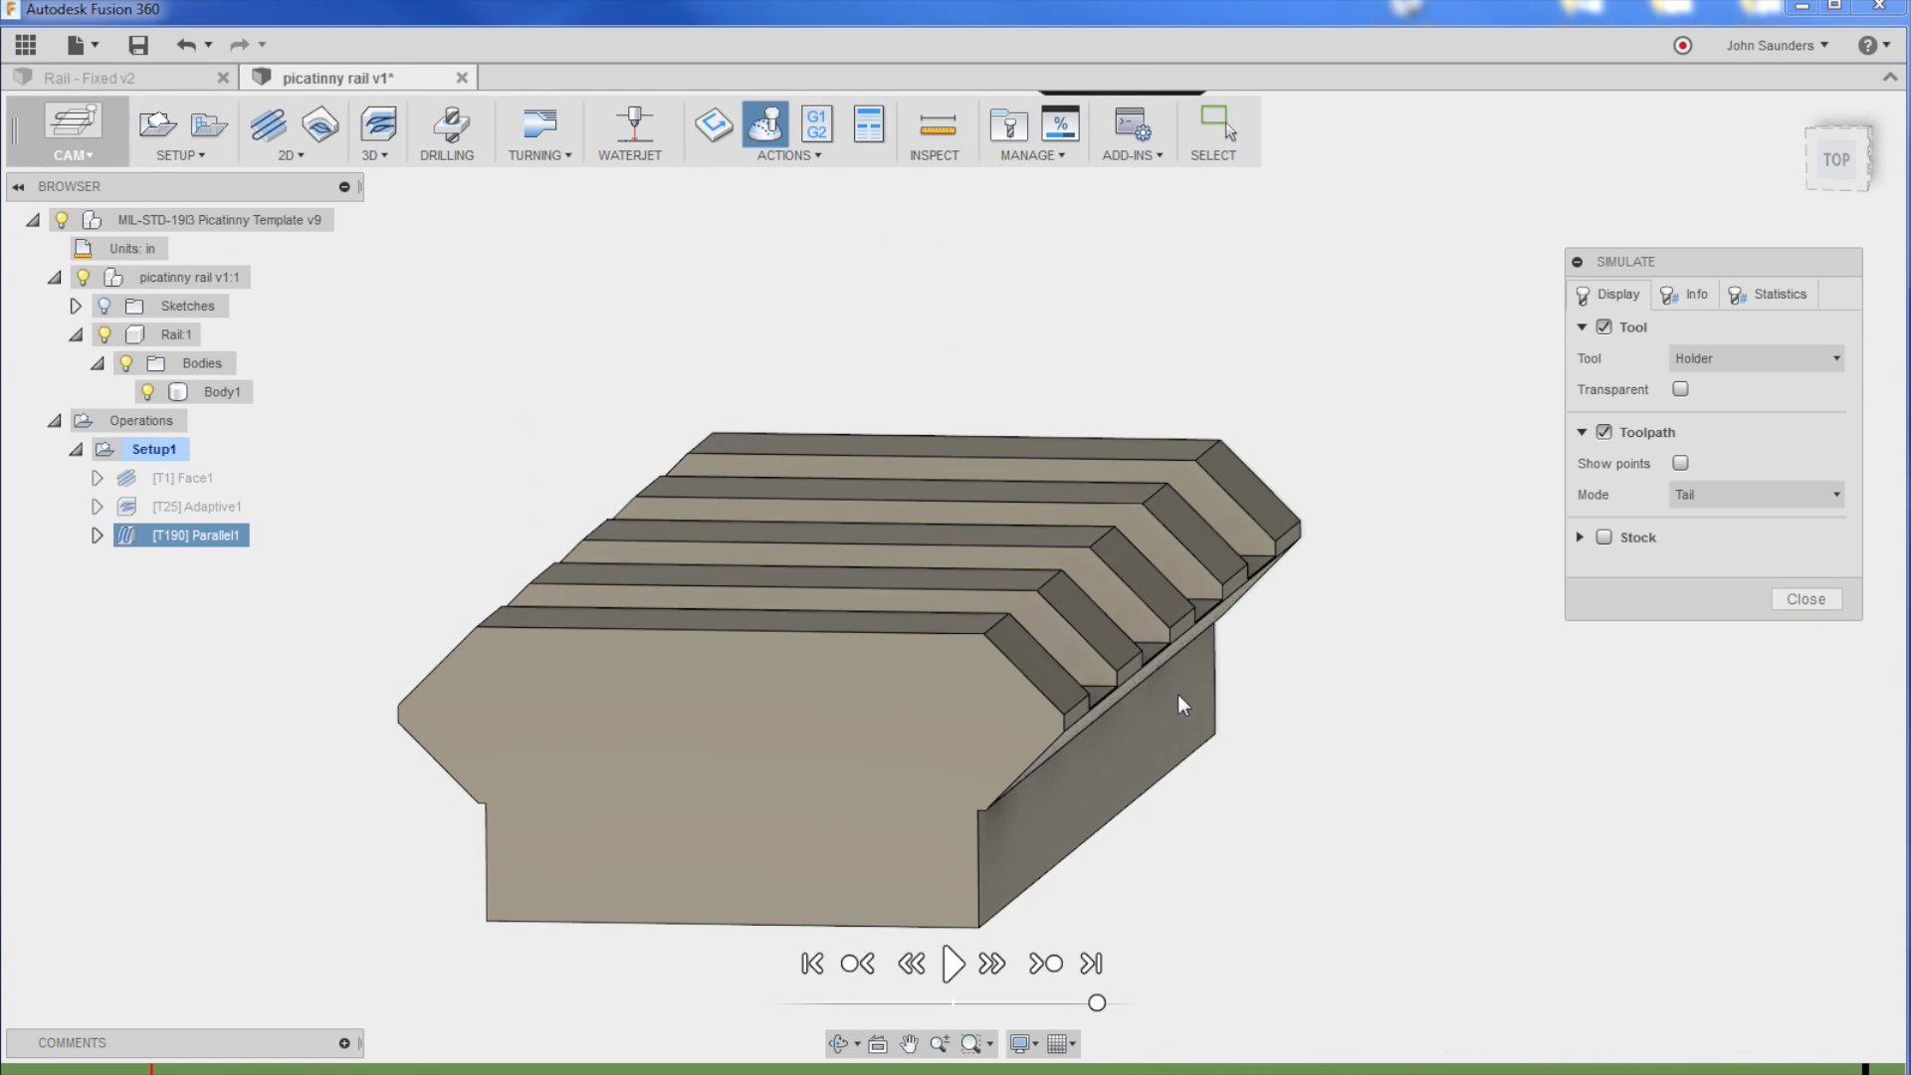
pyautogui.click(1818, 599)
pyautogui.keyDown('shift'); pyautogui.moveTo(1428, 640); pyautogui.dragTo(1127, 661, button='middle'); pyautogui.keyUp('shift')
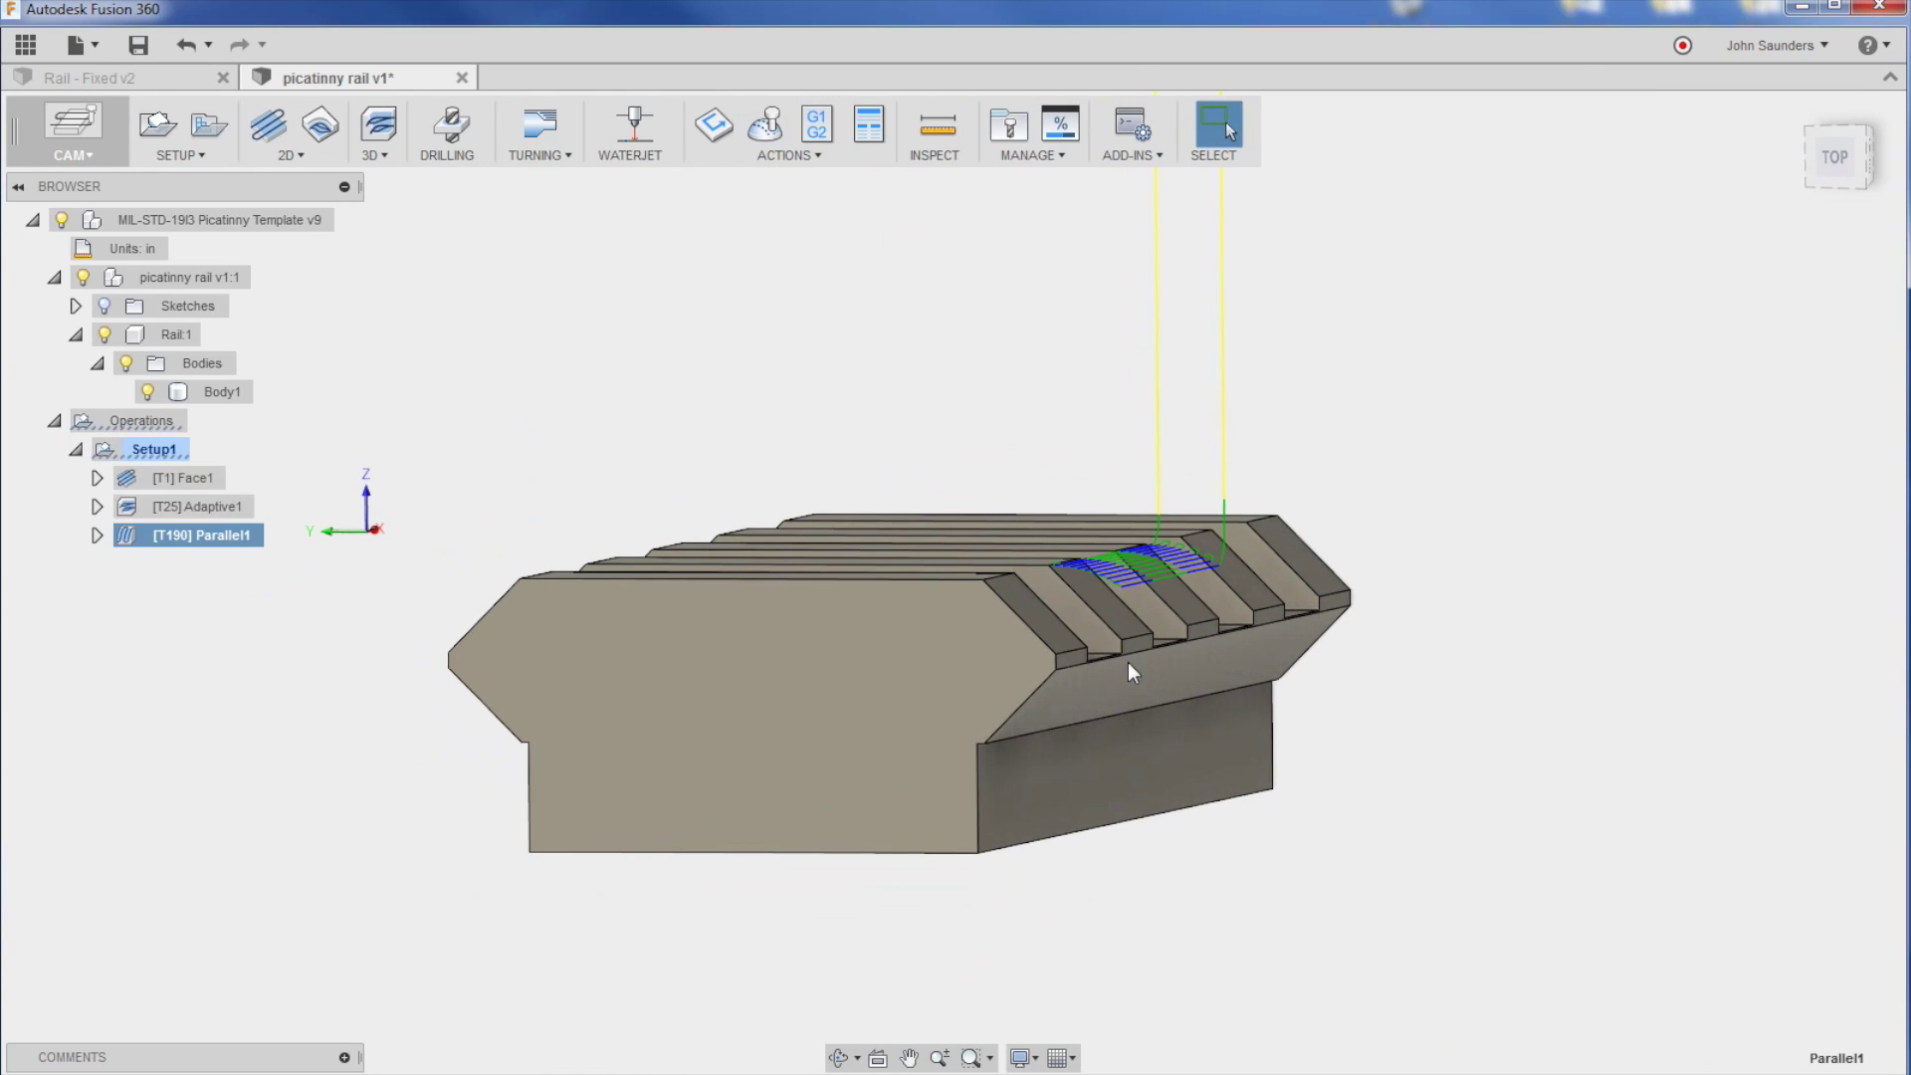
pyautogui.click(766, 126)
pyautogui.click(1618, 534)
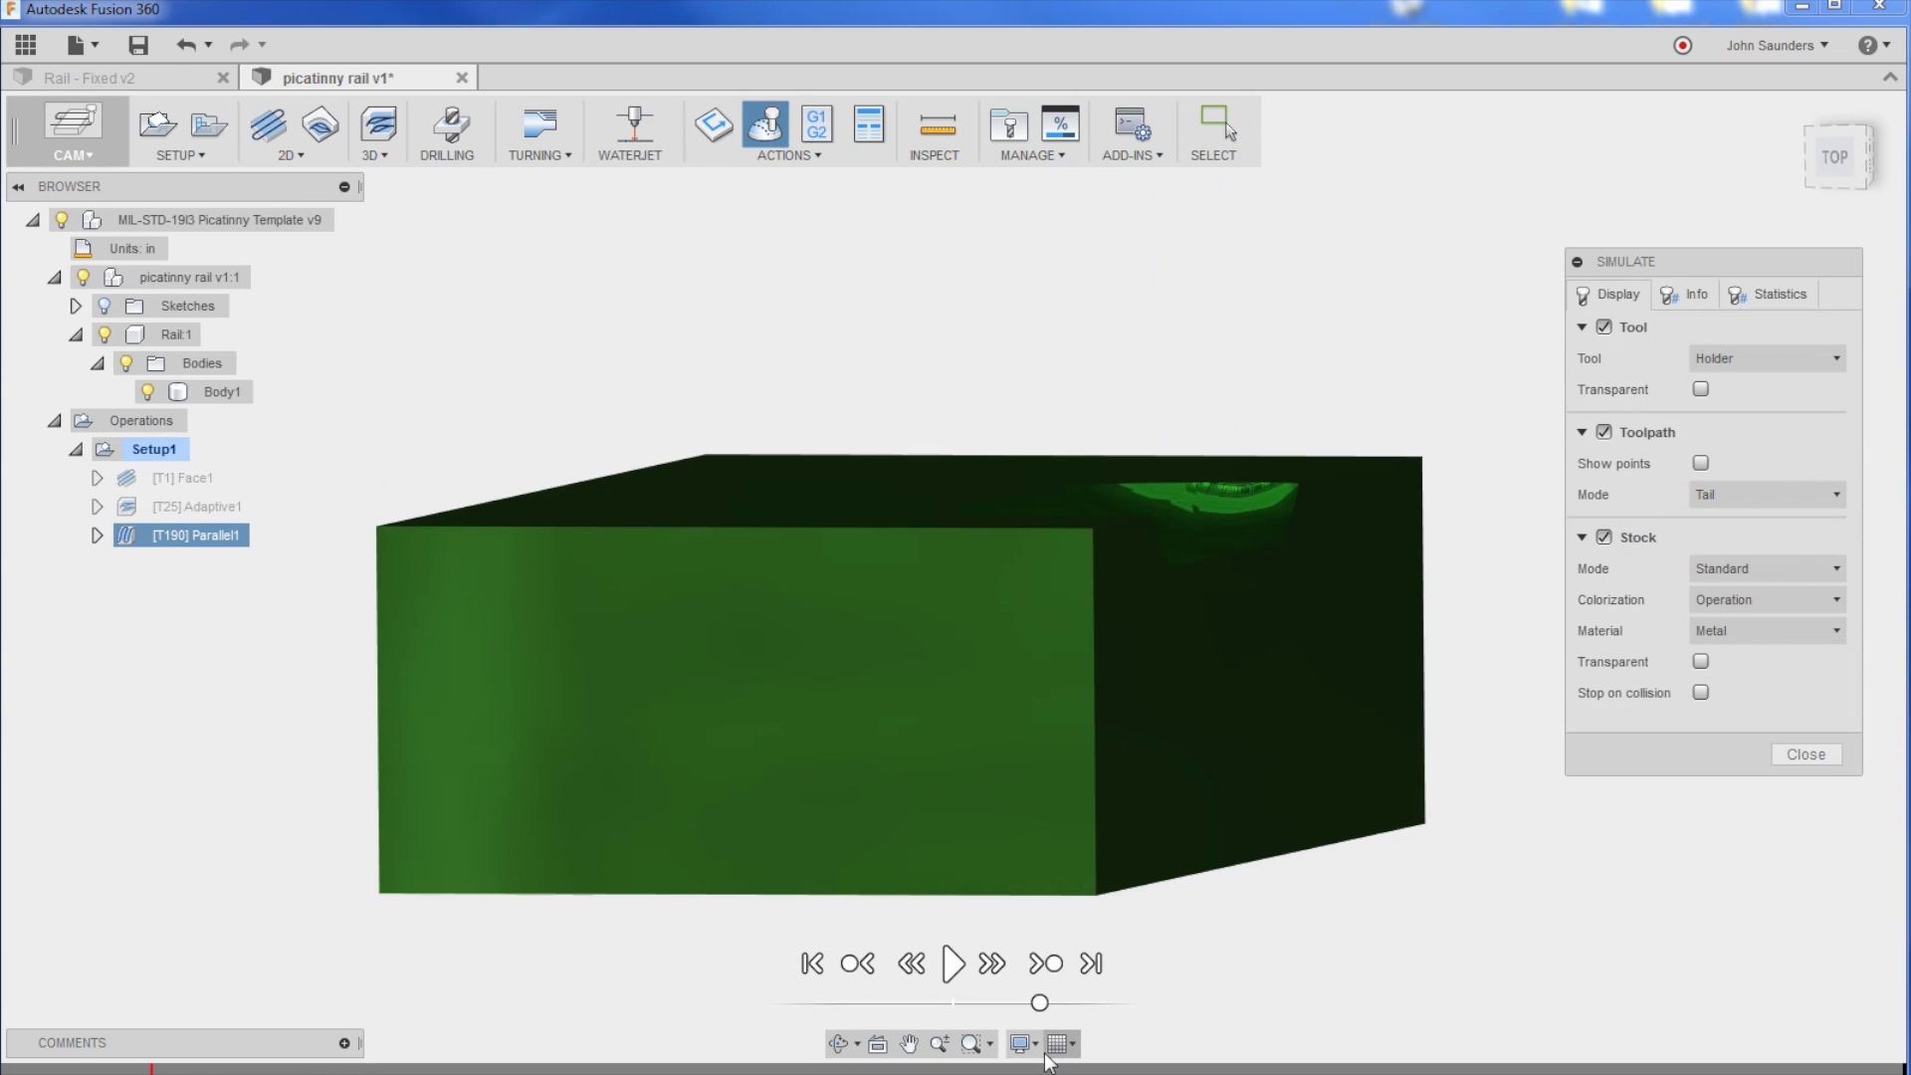
pyautogui.keyDown('shift'); pyautogui.moveTo(1294, 724); pyautogui.dragTo(1161, 698, button='middle'); pyautogui.keyUp('shift')
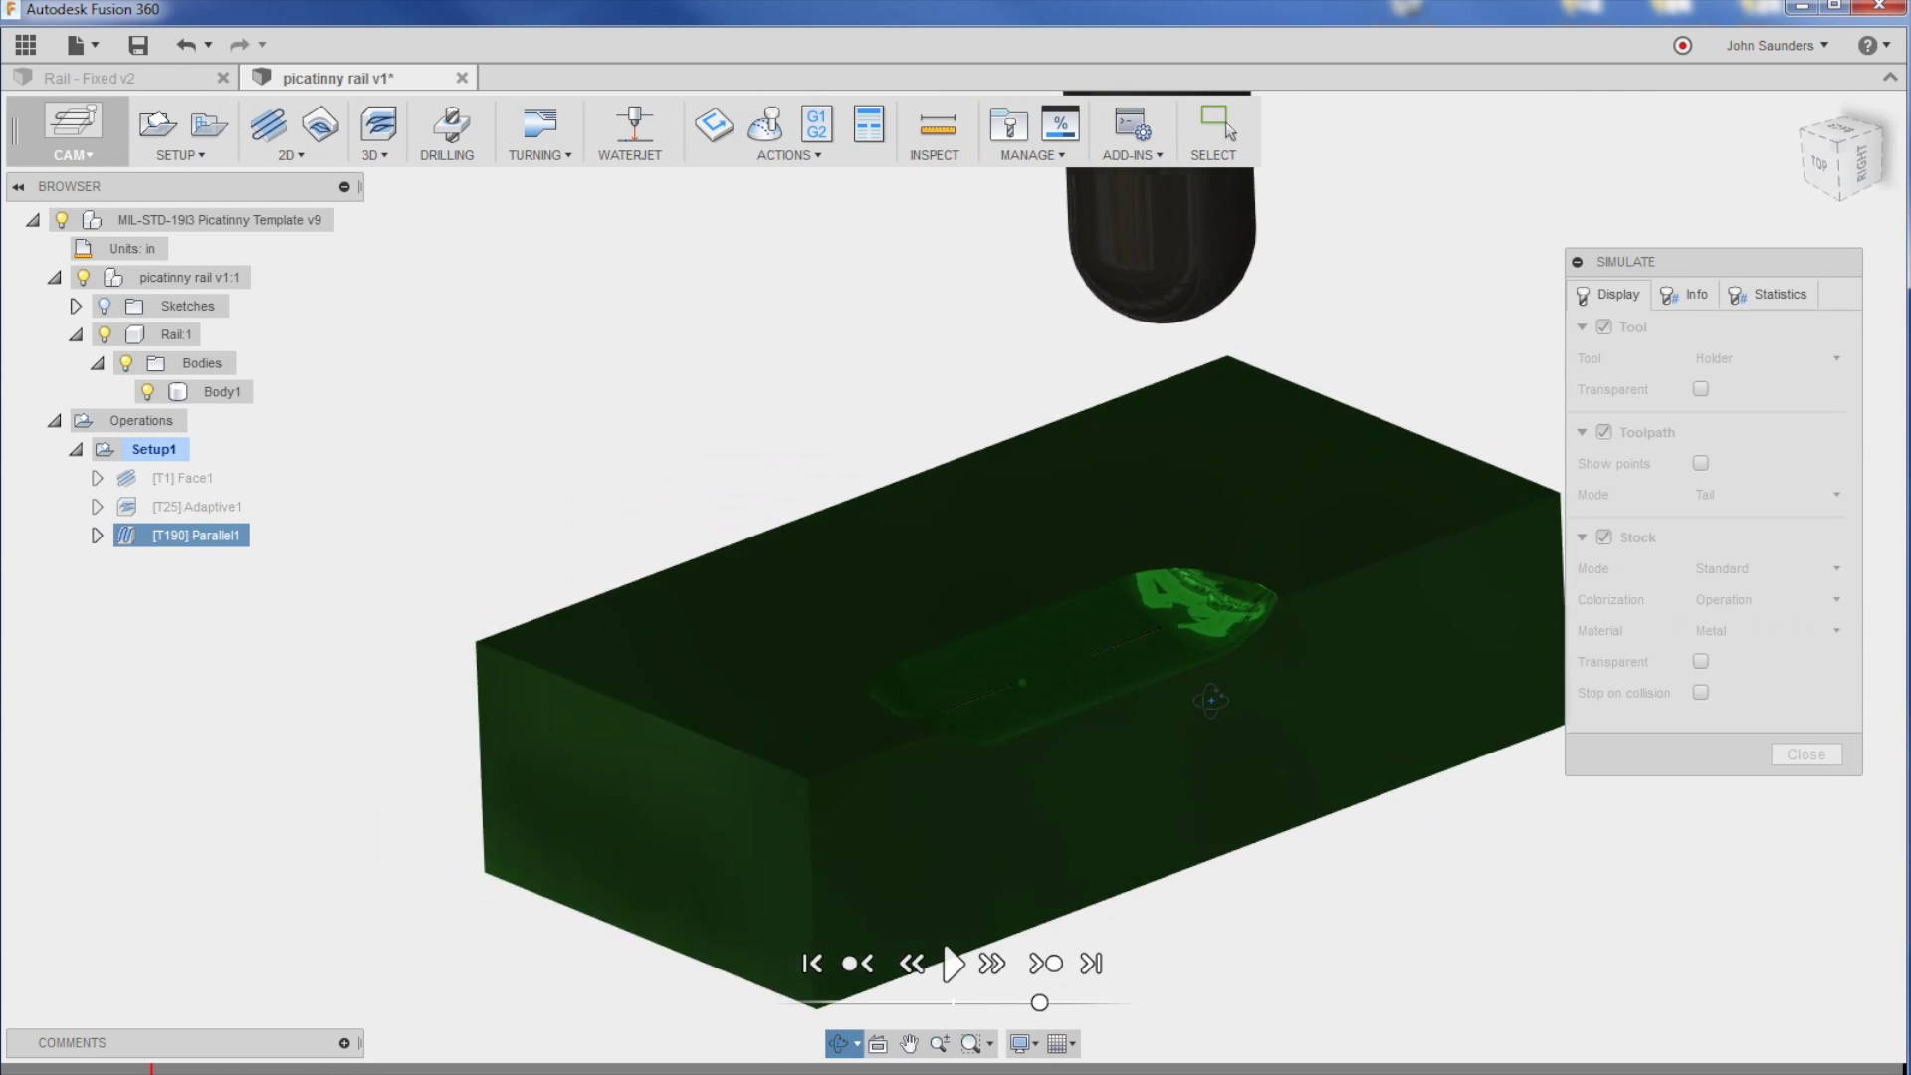
pyautogui.scroll(4, 1210, 699)
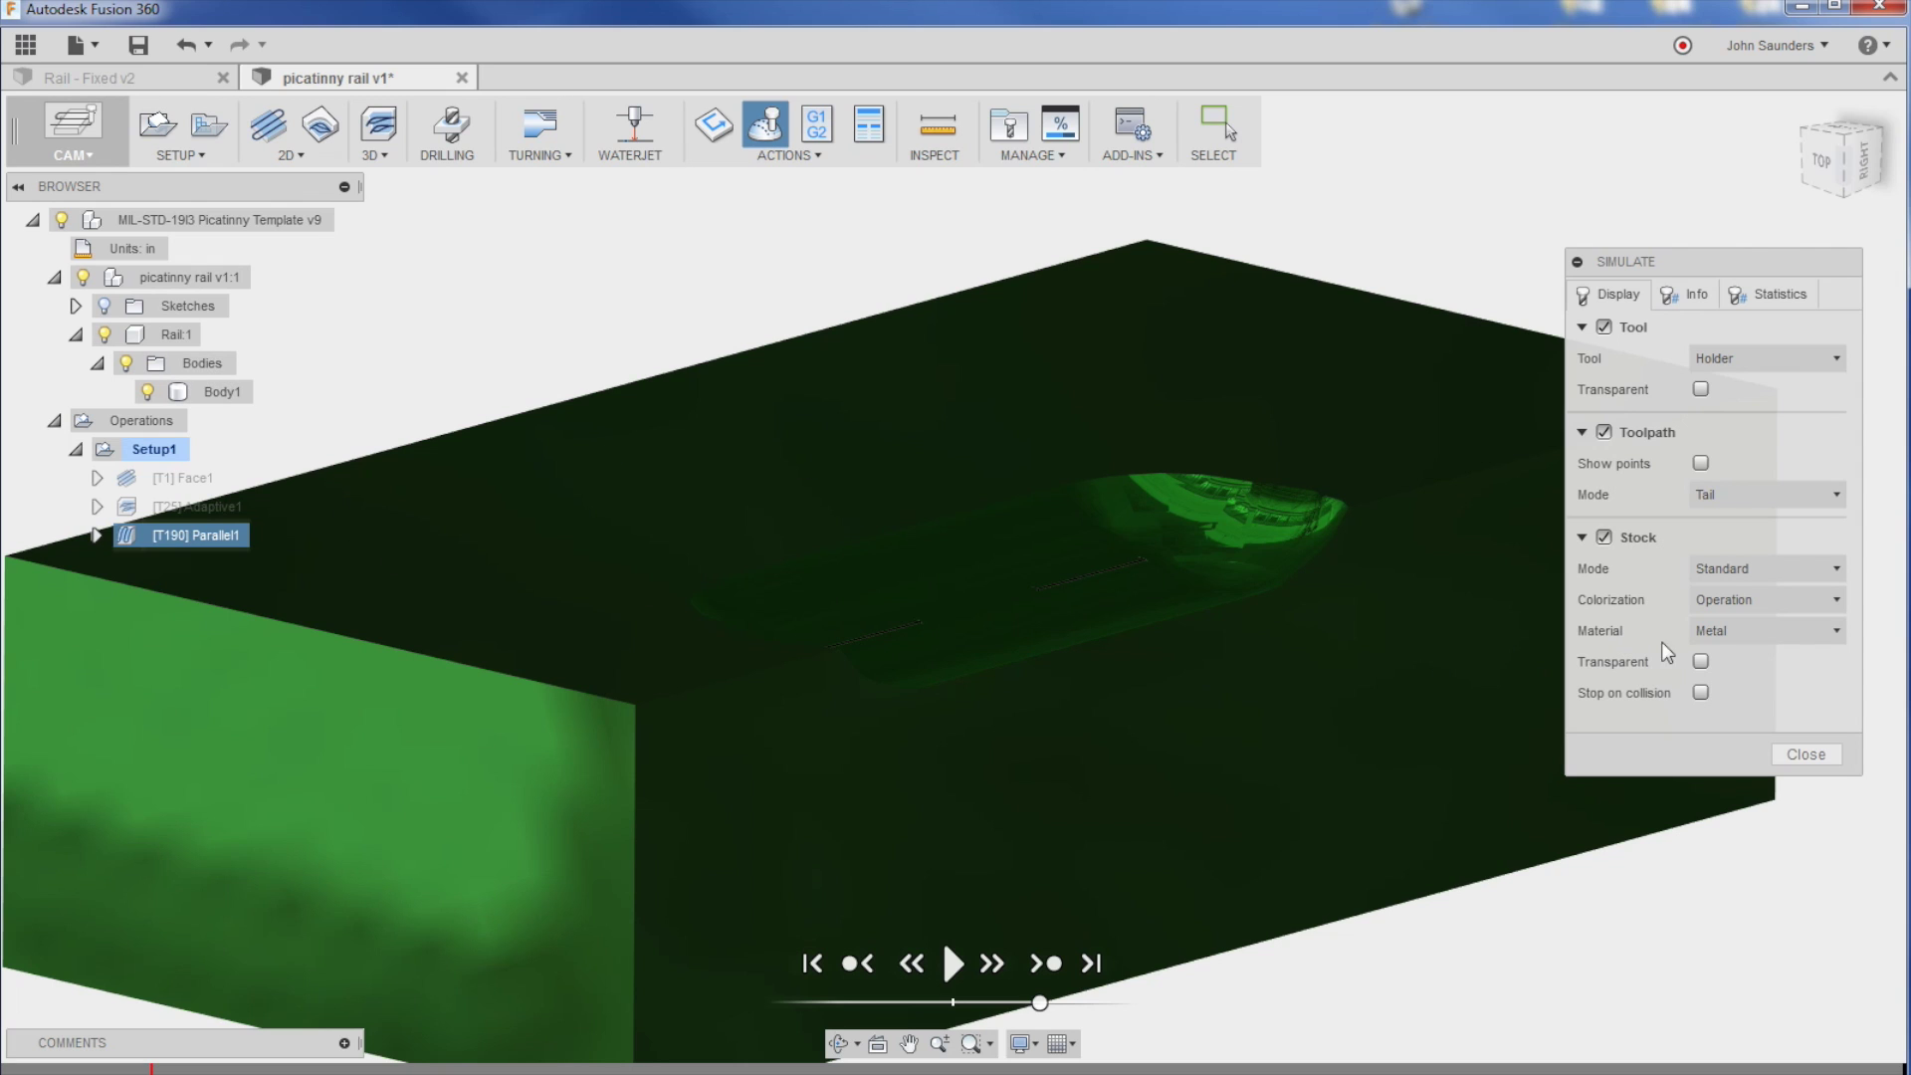
pyautogui.click(1700, 661)
pyautogui.keyDown('shift'); pyautogui.moveTo(1233, 648); pyautogui.dragTo(1377, 612, button='middle'); pyautogui.keyUp('shift')
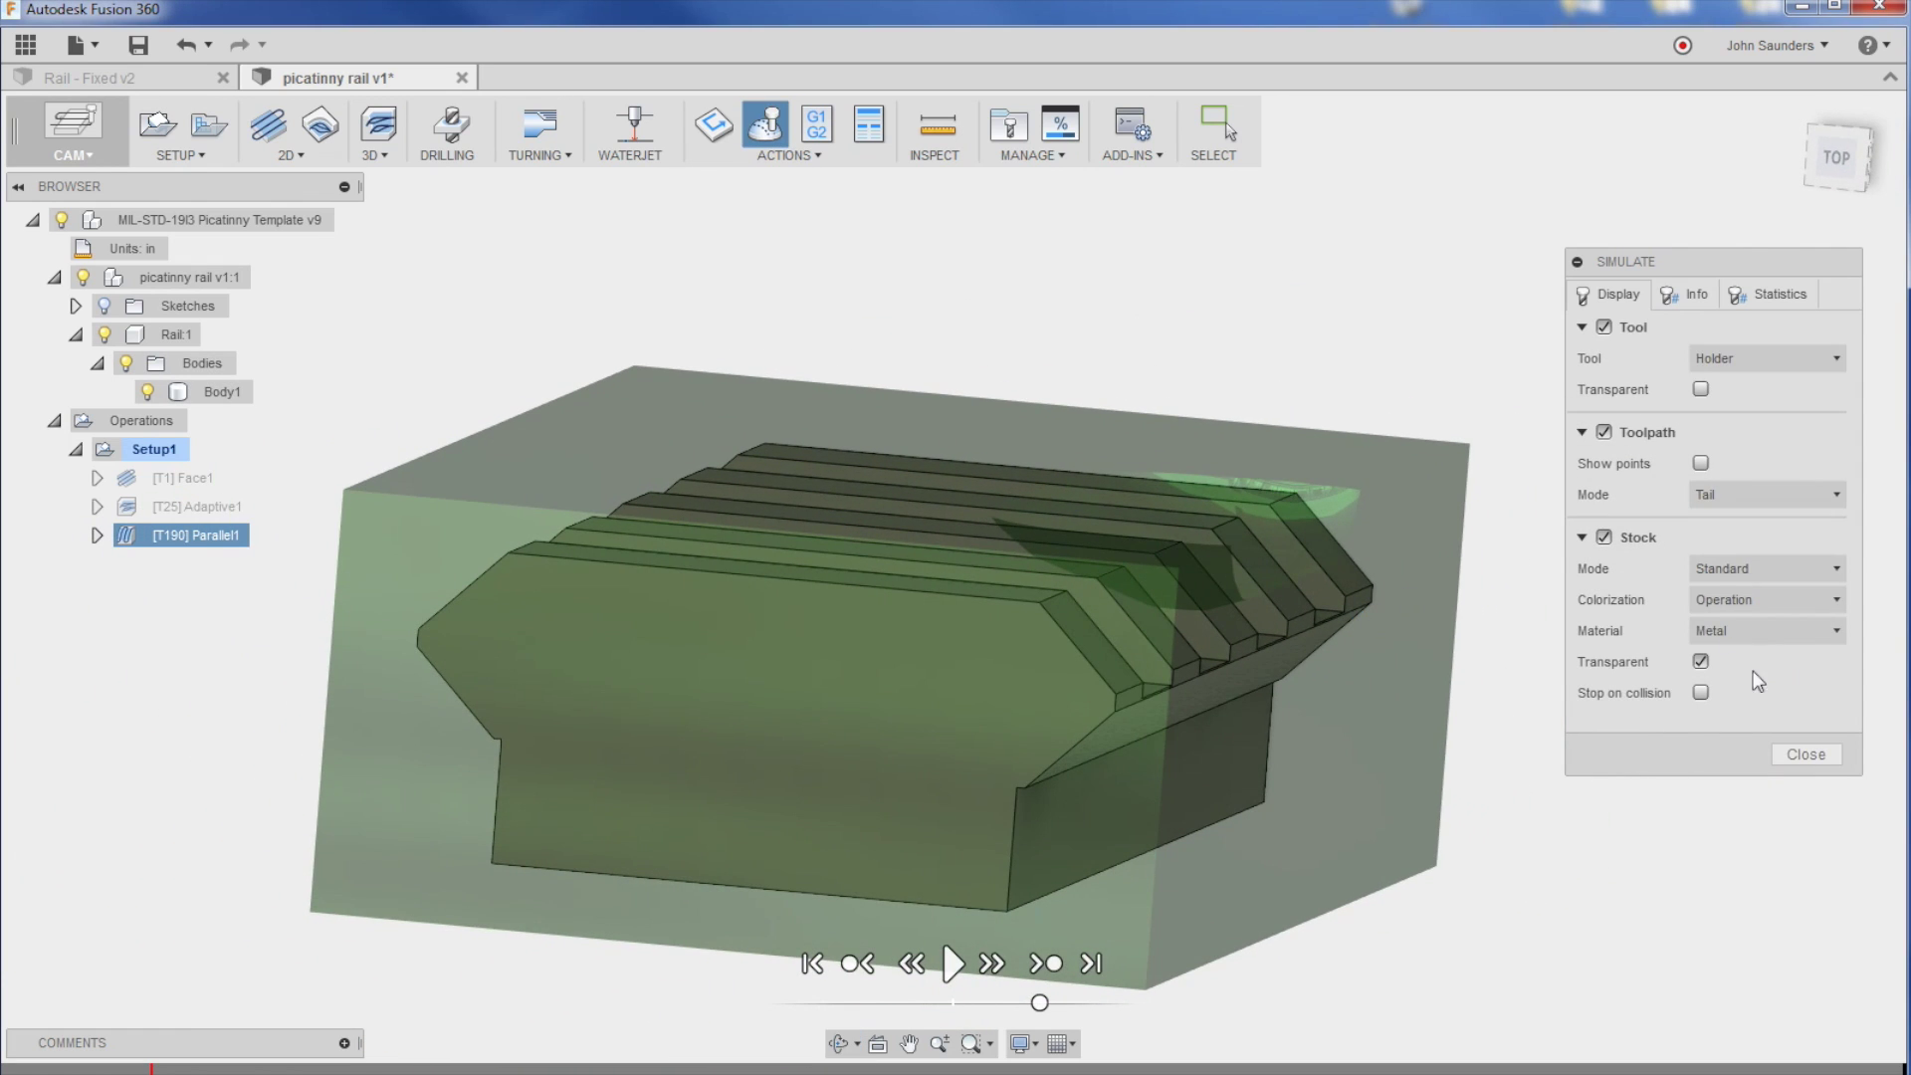
pyautogui.keyDown('shift'); pyautogui.moveTo(1304, 557); pyautogui.dragTo(1152, 478, button='middle'); pyautogui.keyUp('shift')
pyautogui.click(1807, 755)
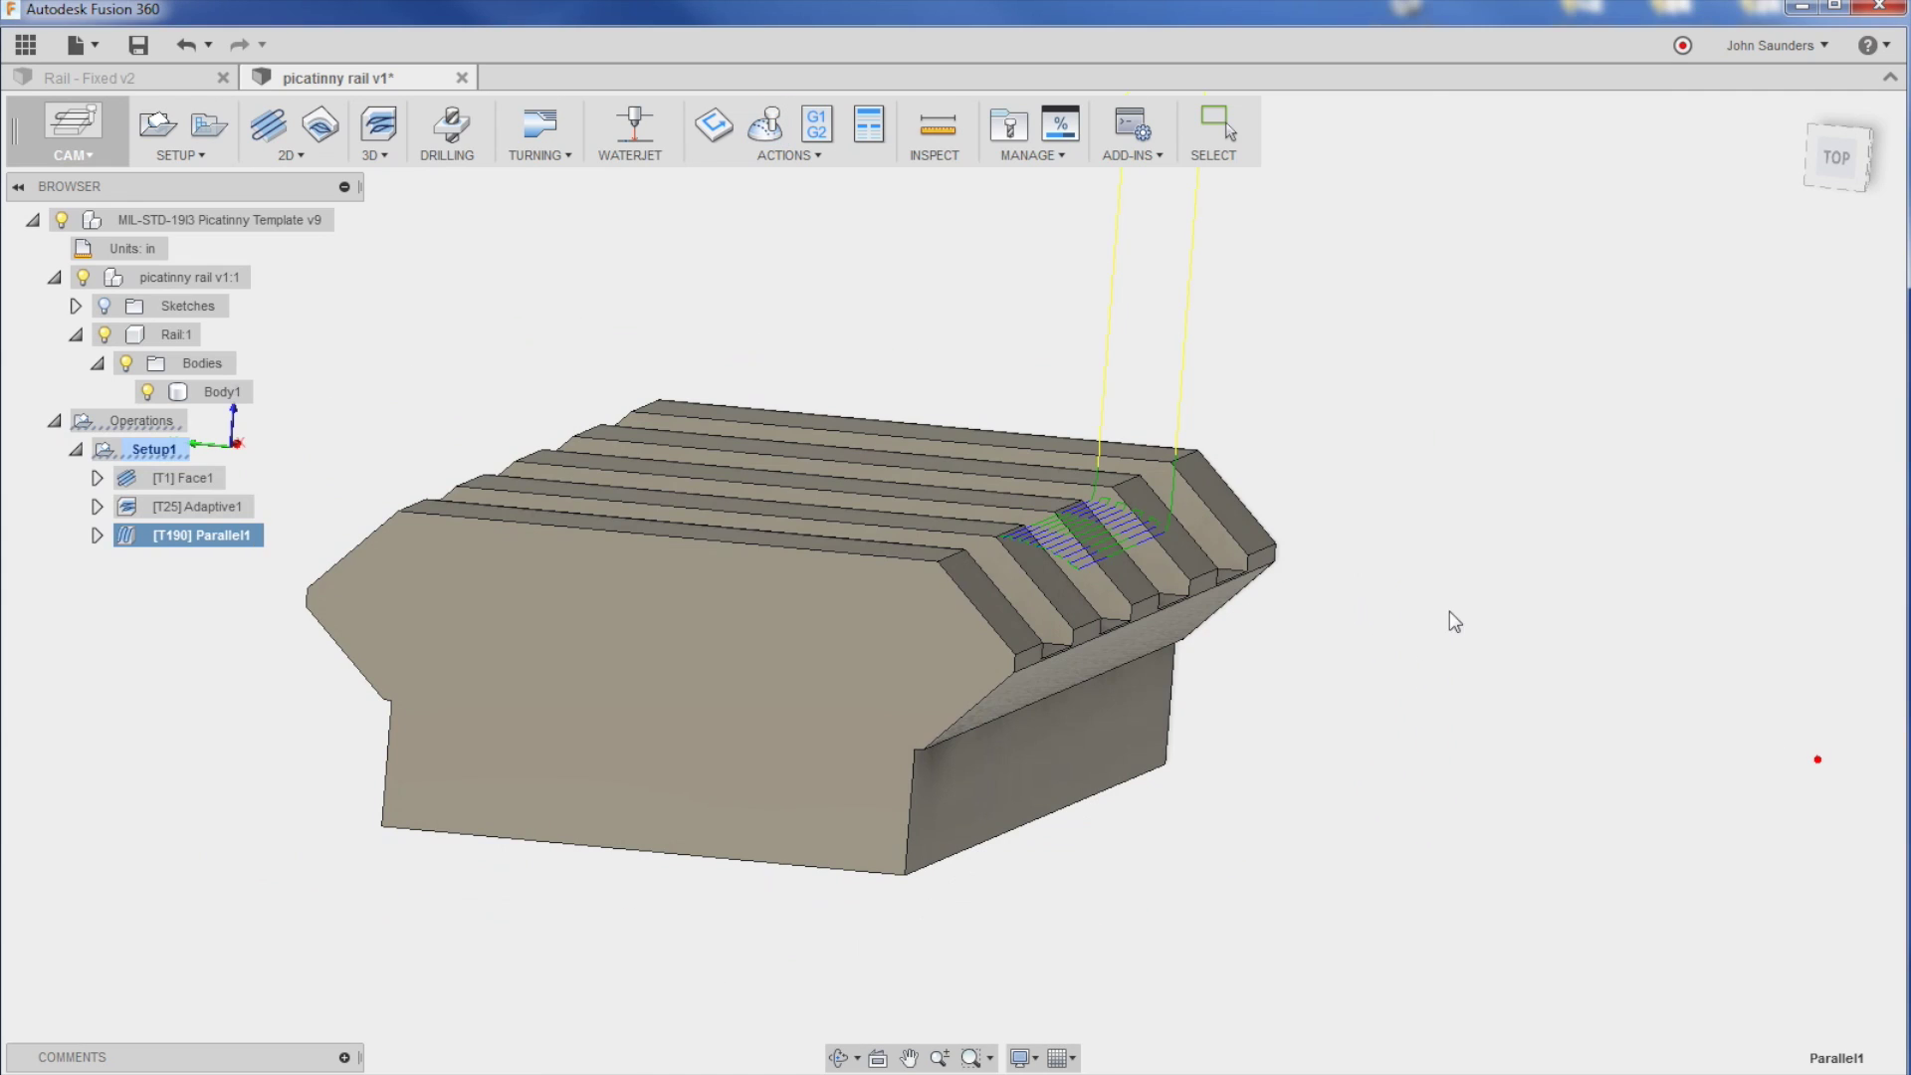
# Step: Set Parallel1's tool containment to keep the tool outside the boundary and regenerate the toolpath
pyautogui.rightClick(225, 533)
pyautogui.click(252, 541)
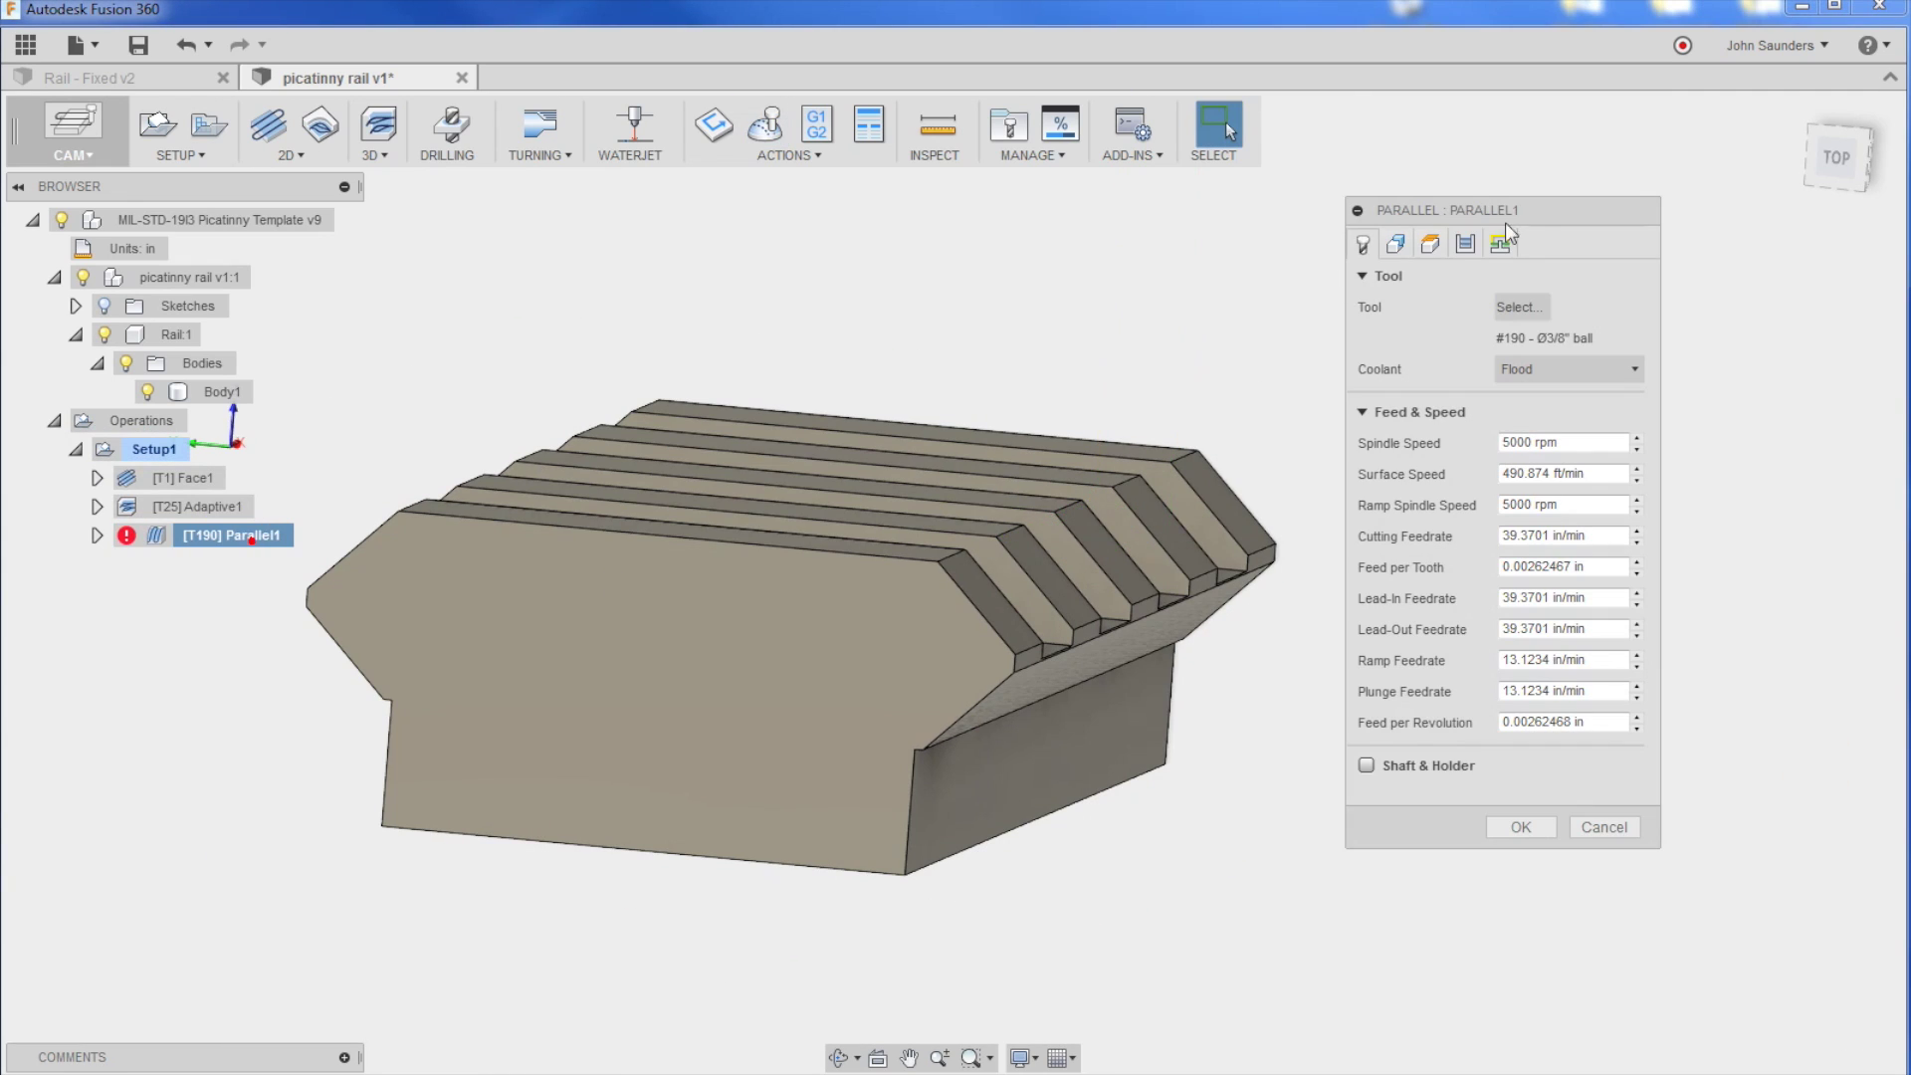
pyautogui.click(1395, 243)
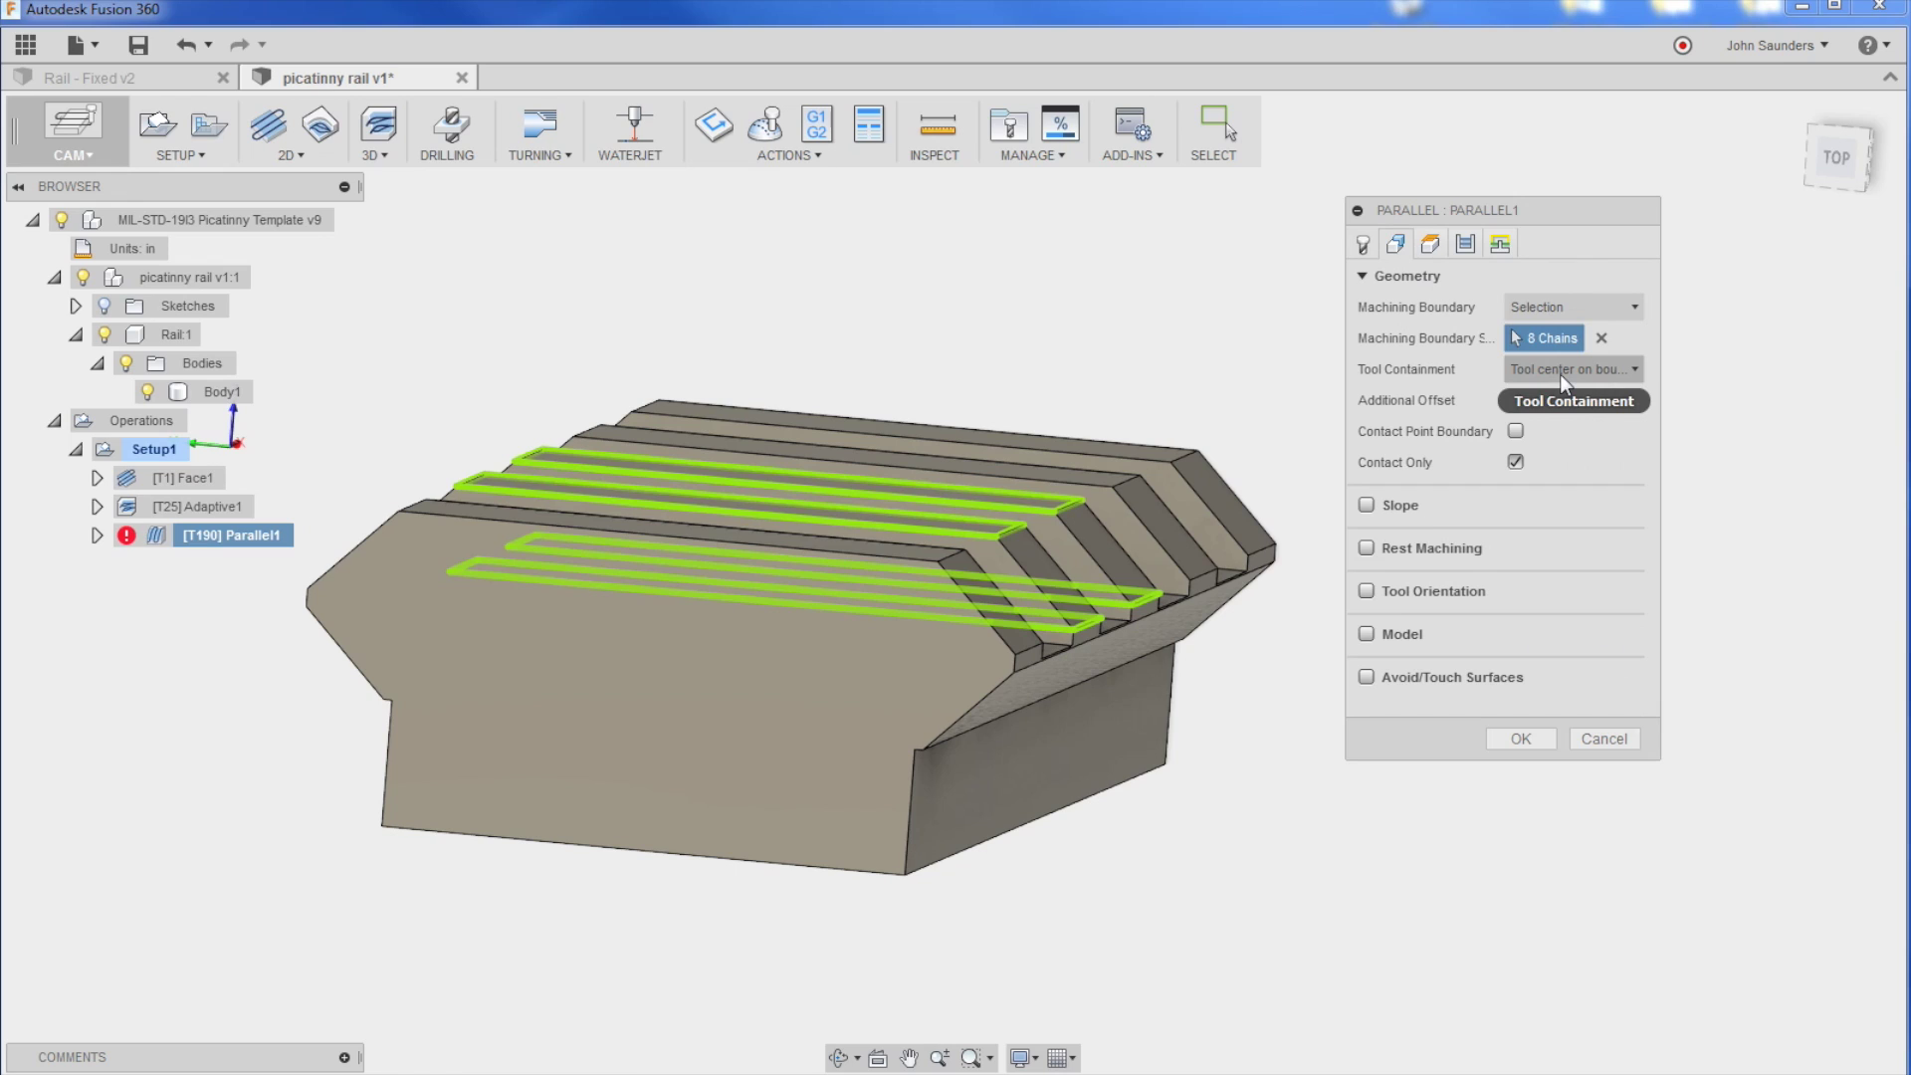
pyautogui.moveTo(1561, 375)
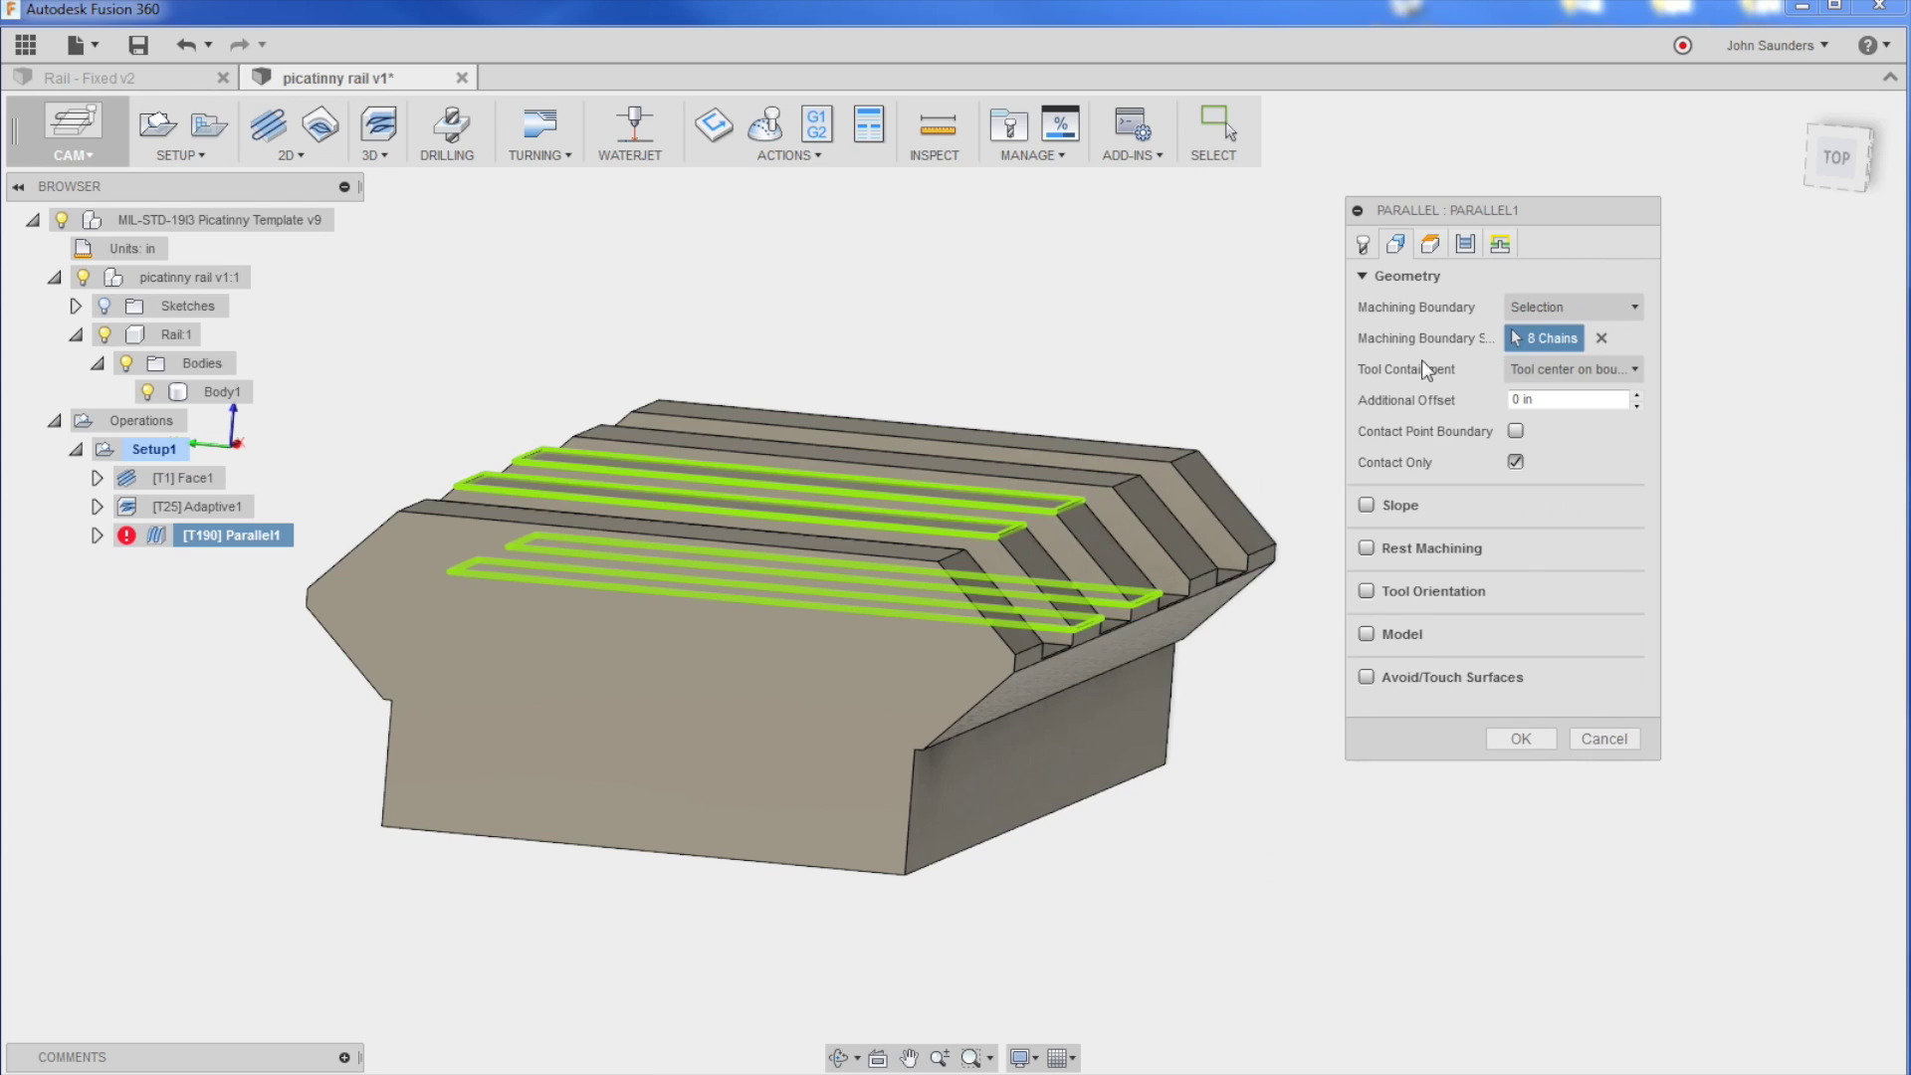
pyautogui.keyDown('shift'); pyautogui.moveTo(1208, 640); pyautogui.dragTo(1204, 643, button='middle'); pyautogui.keyUp('shift')
pyautogui.scroll(2, 1205, 643)
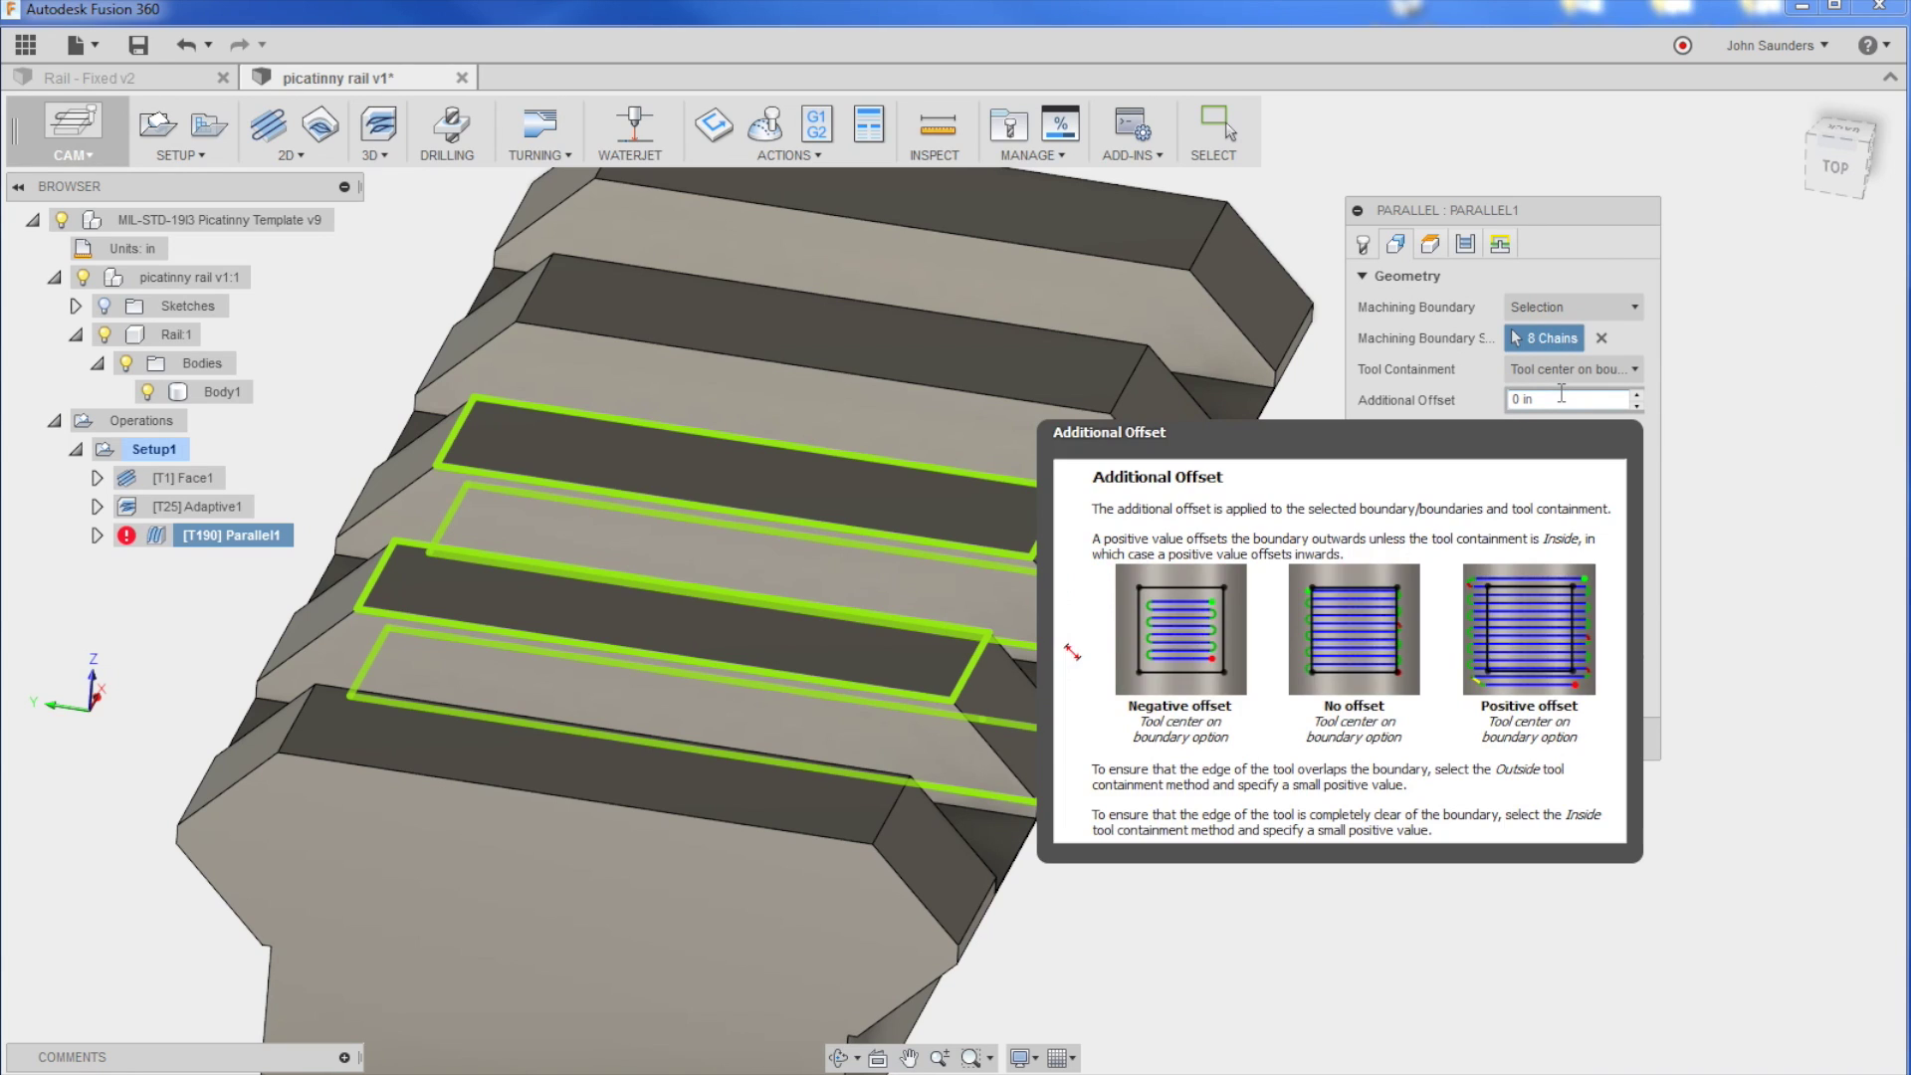
pyautogui.click(1561, 368)
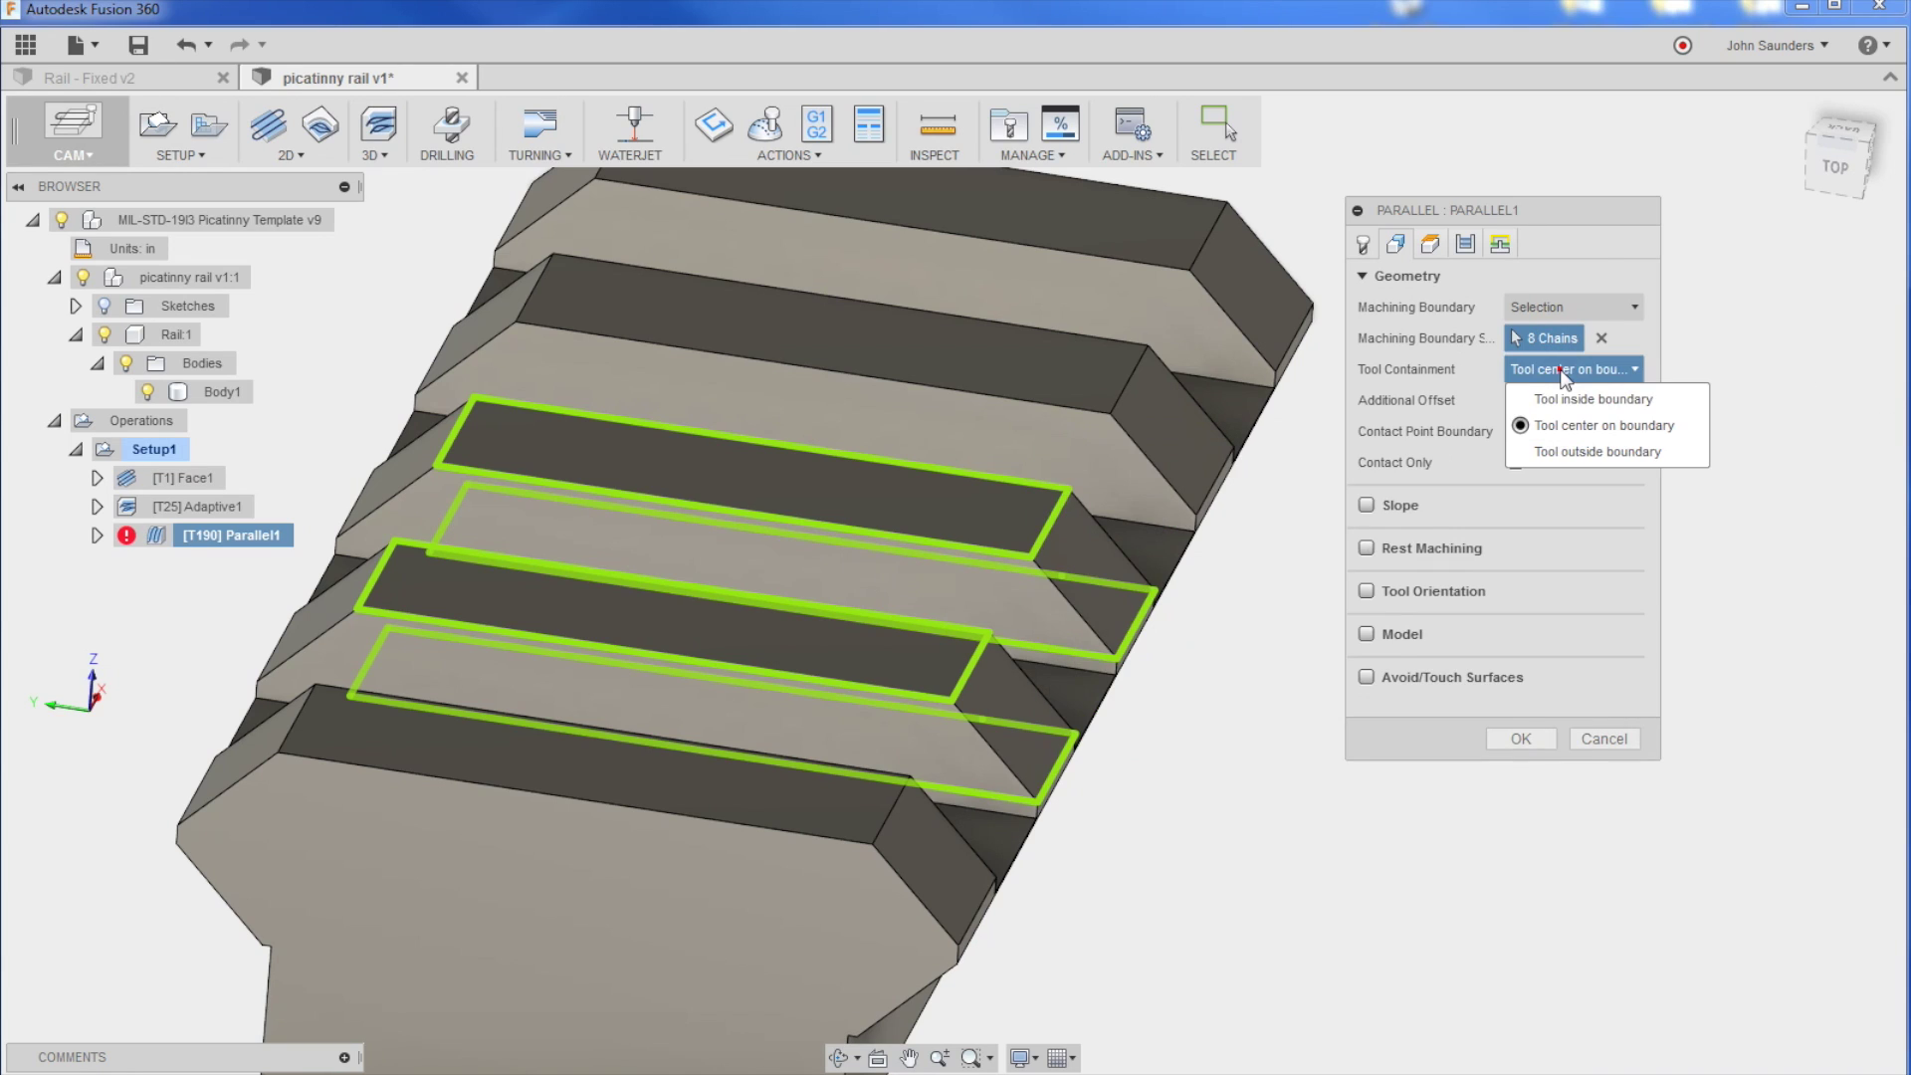
pyautogui.click(1604, 452)
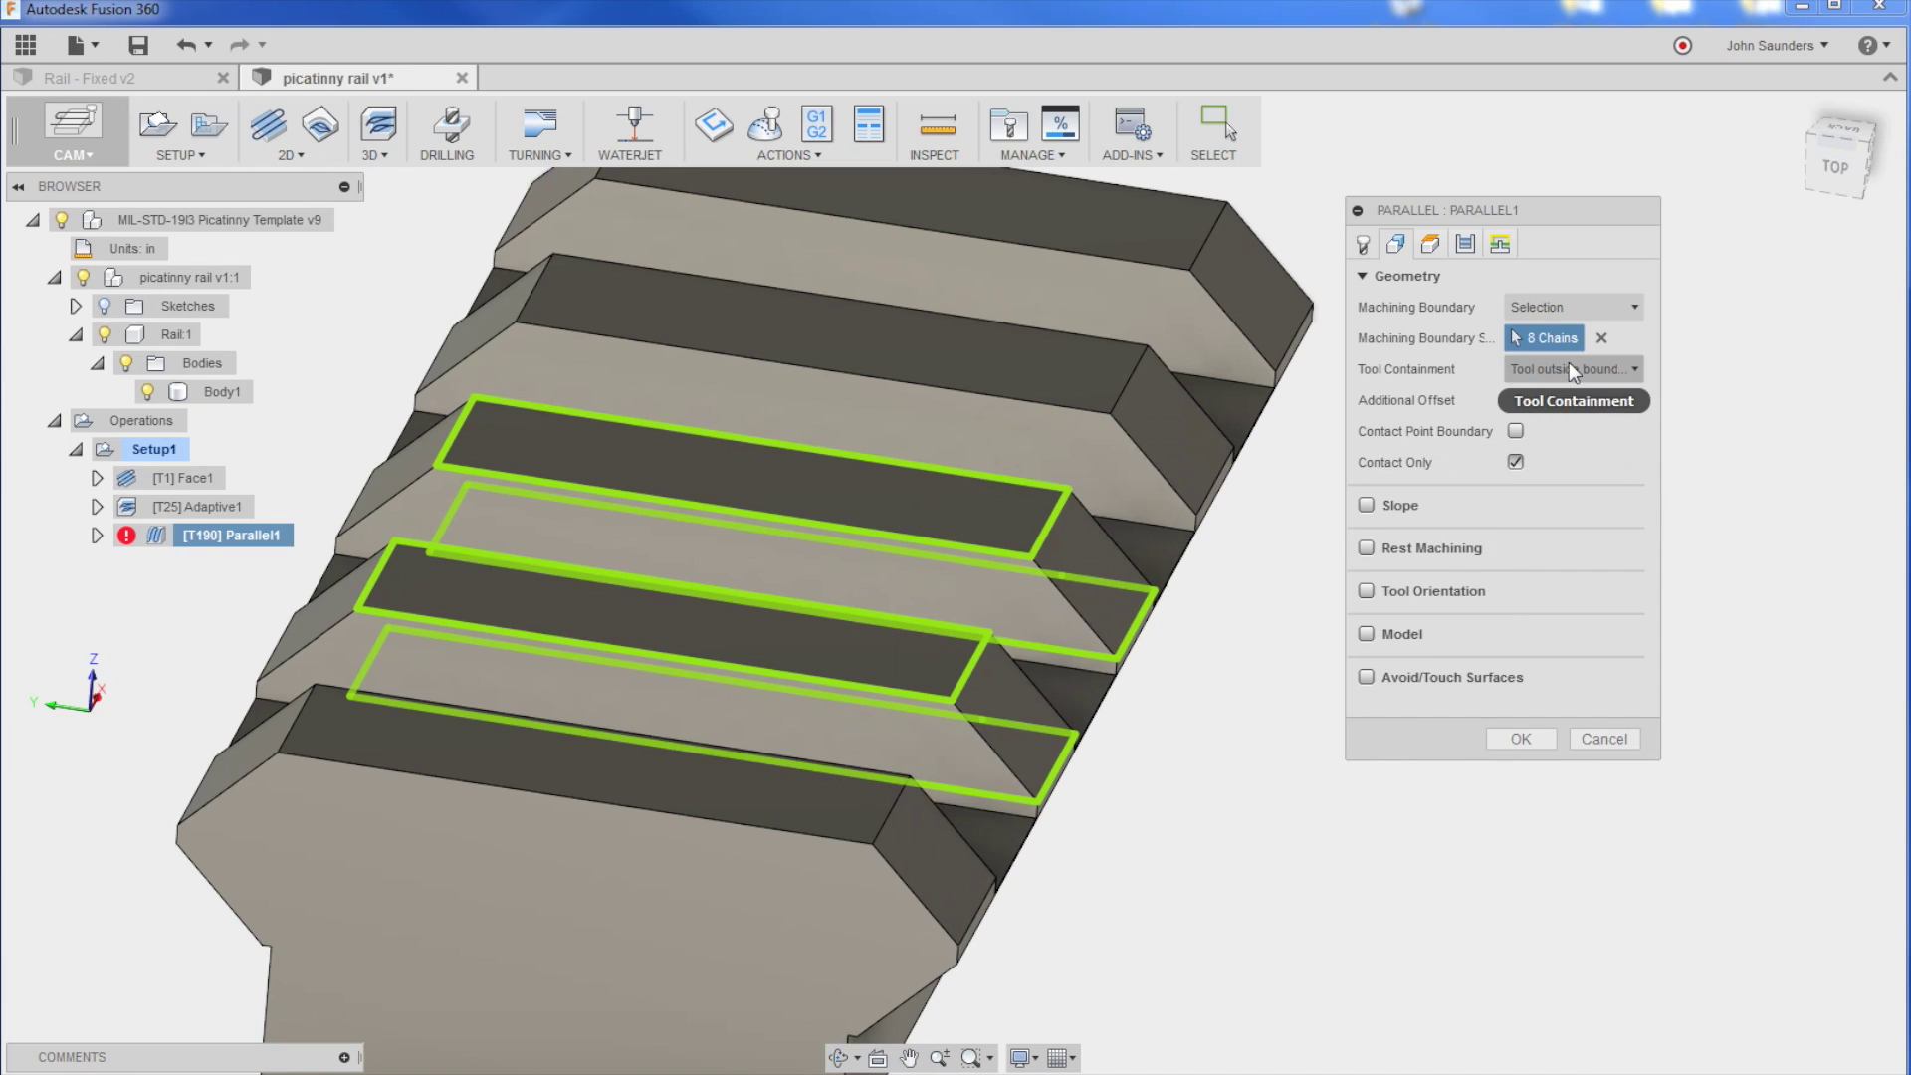
pyautogui.click(1531, 735)
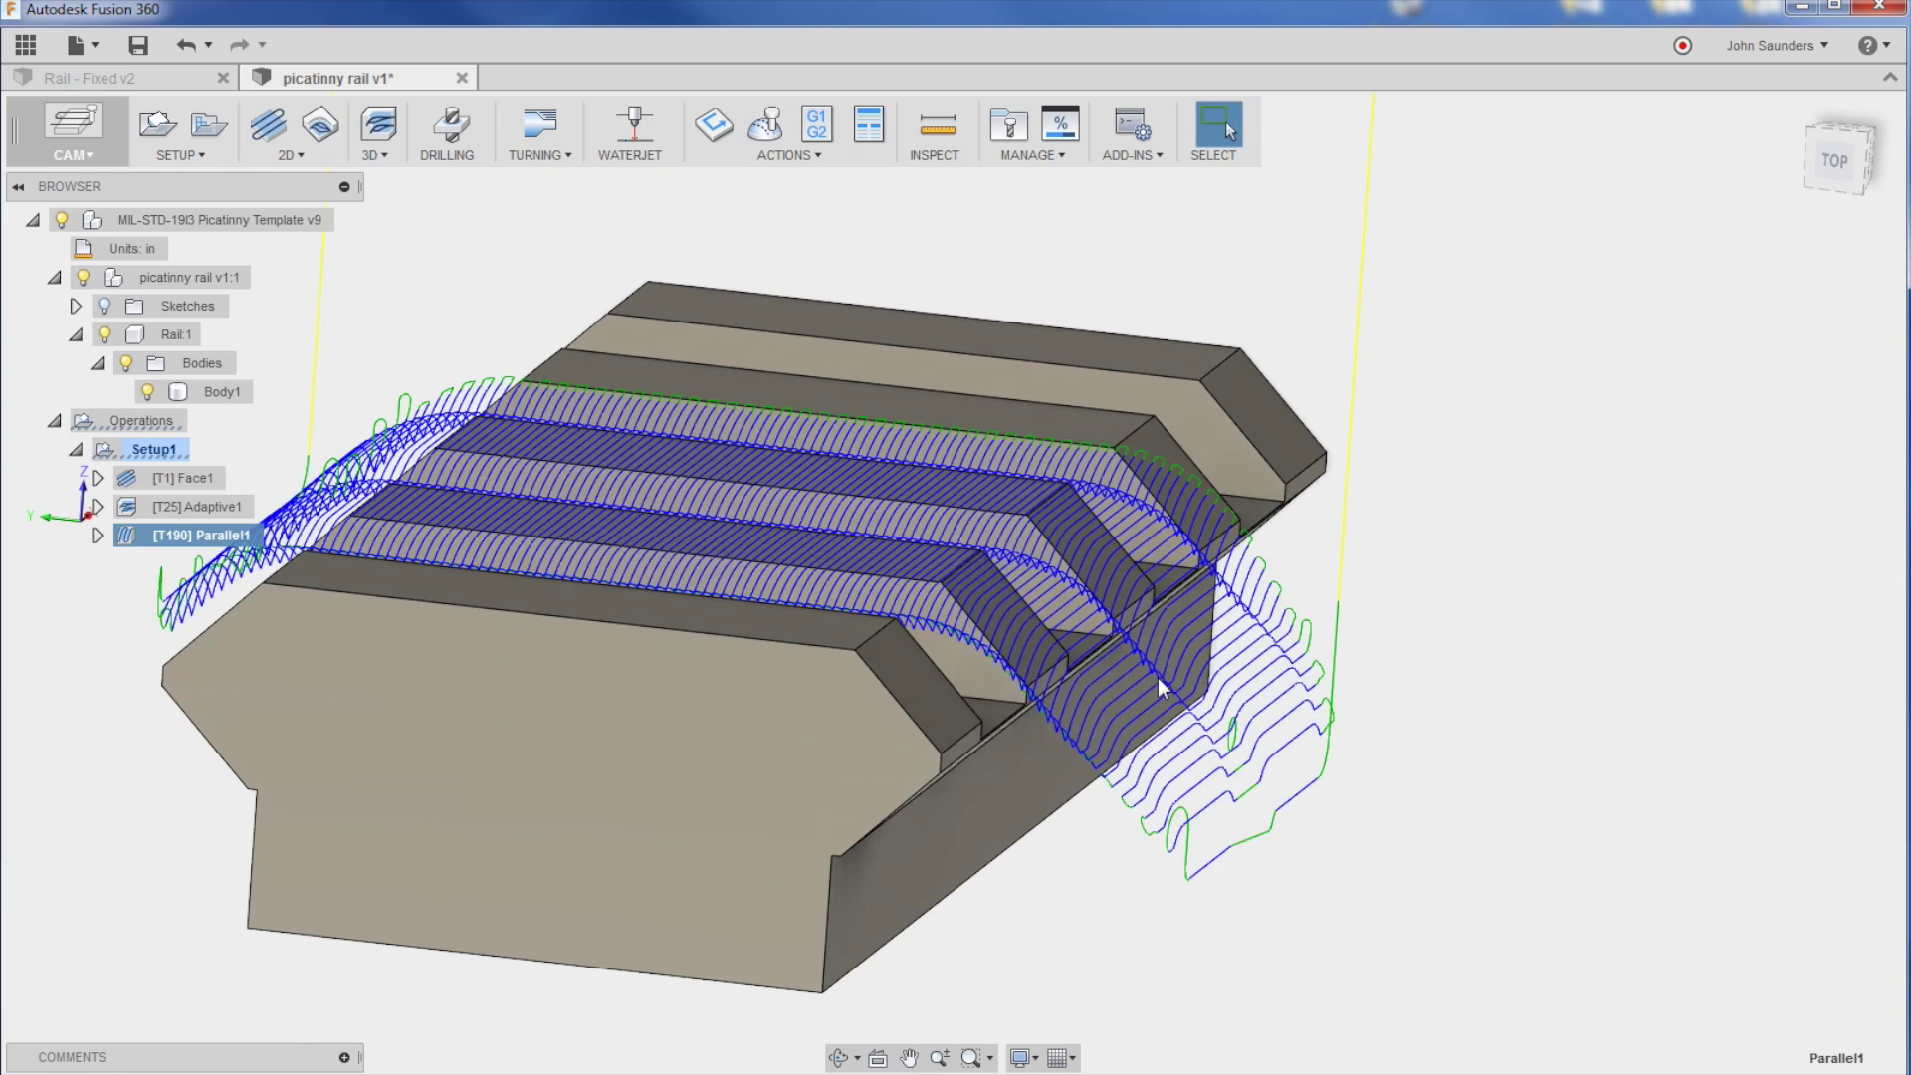
# Step: Replace Parallel1's machining boundary with eight groove edge chains and recompute the toolpath
pyautogui.rightClick(226, 548)
pyautogui.click(253, 545)
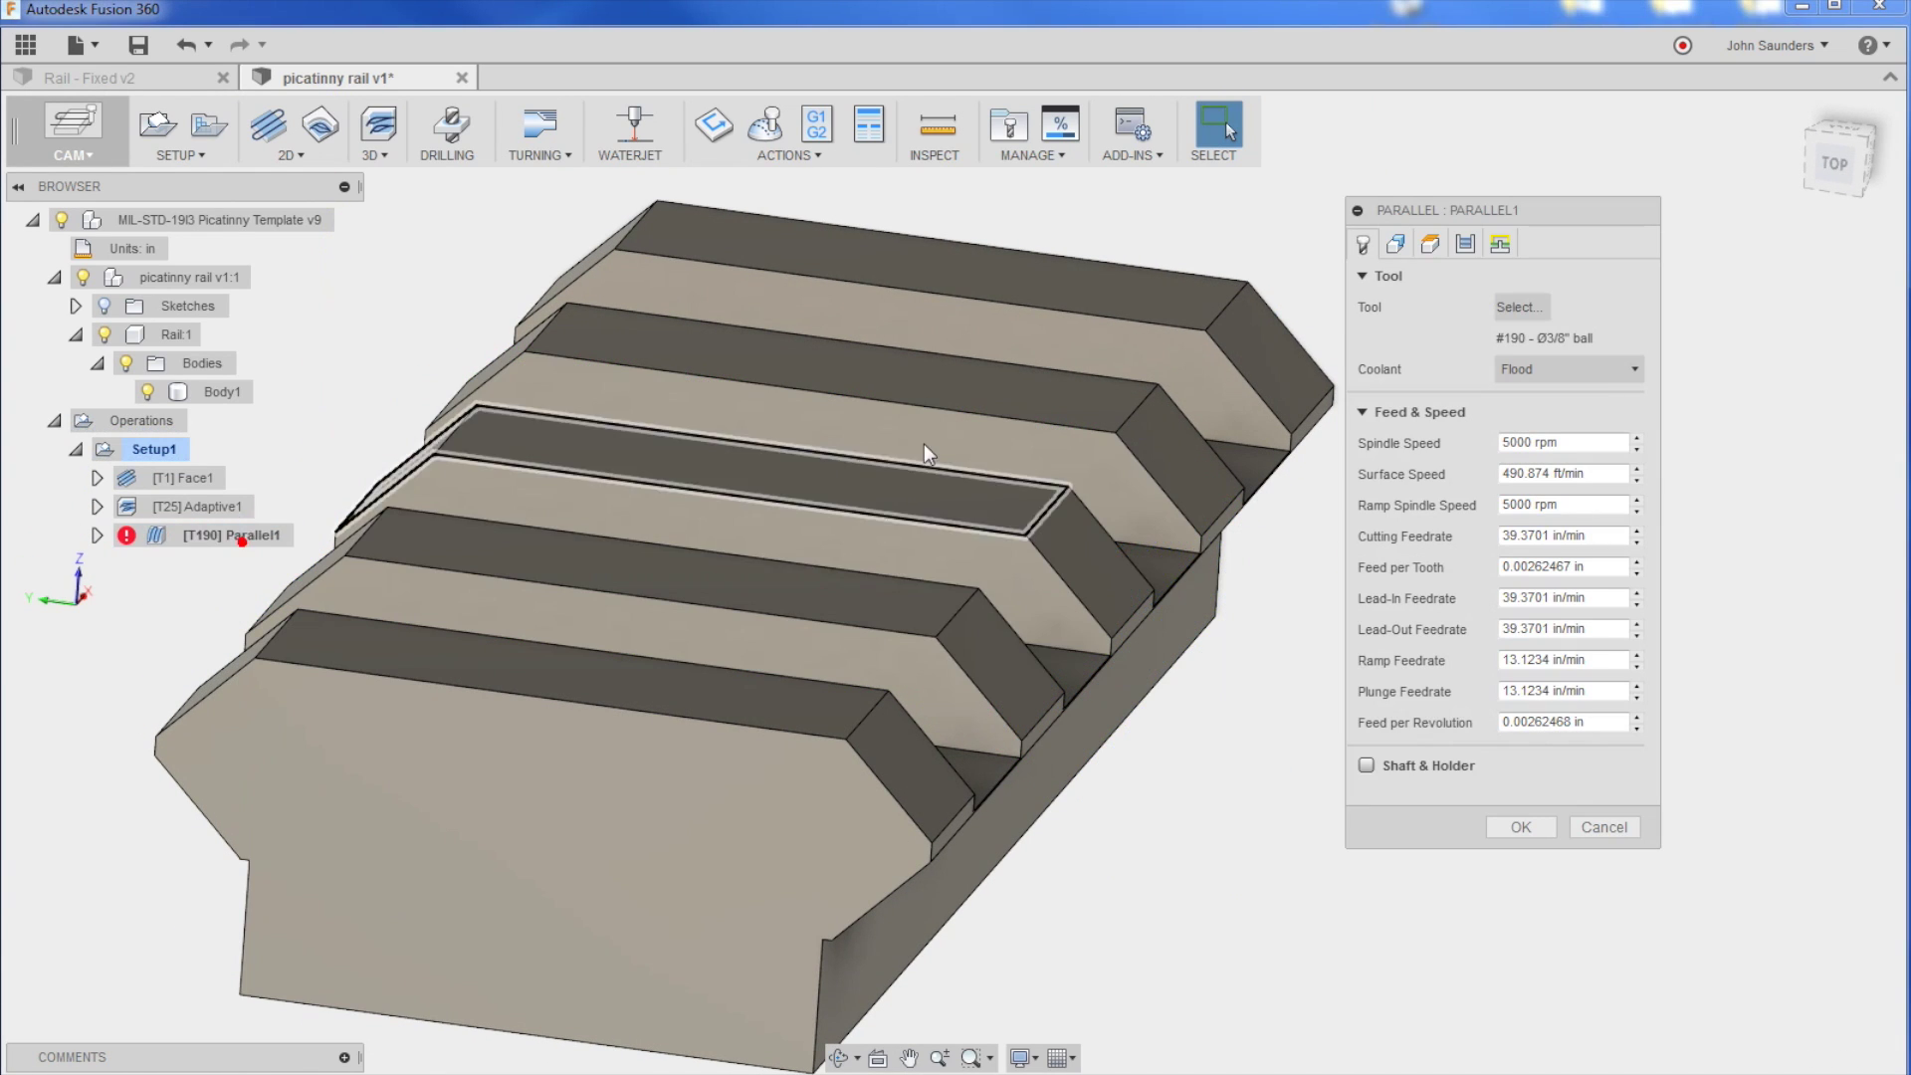
pyautogui.click(1394, 247)
pyautogui.click(1583, 336)
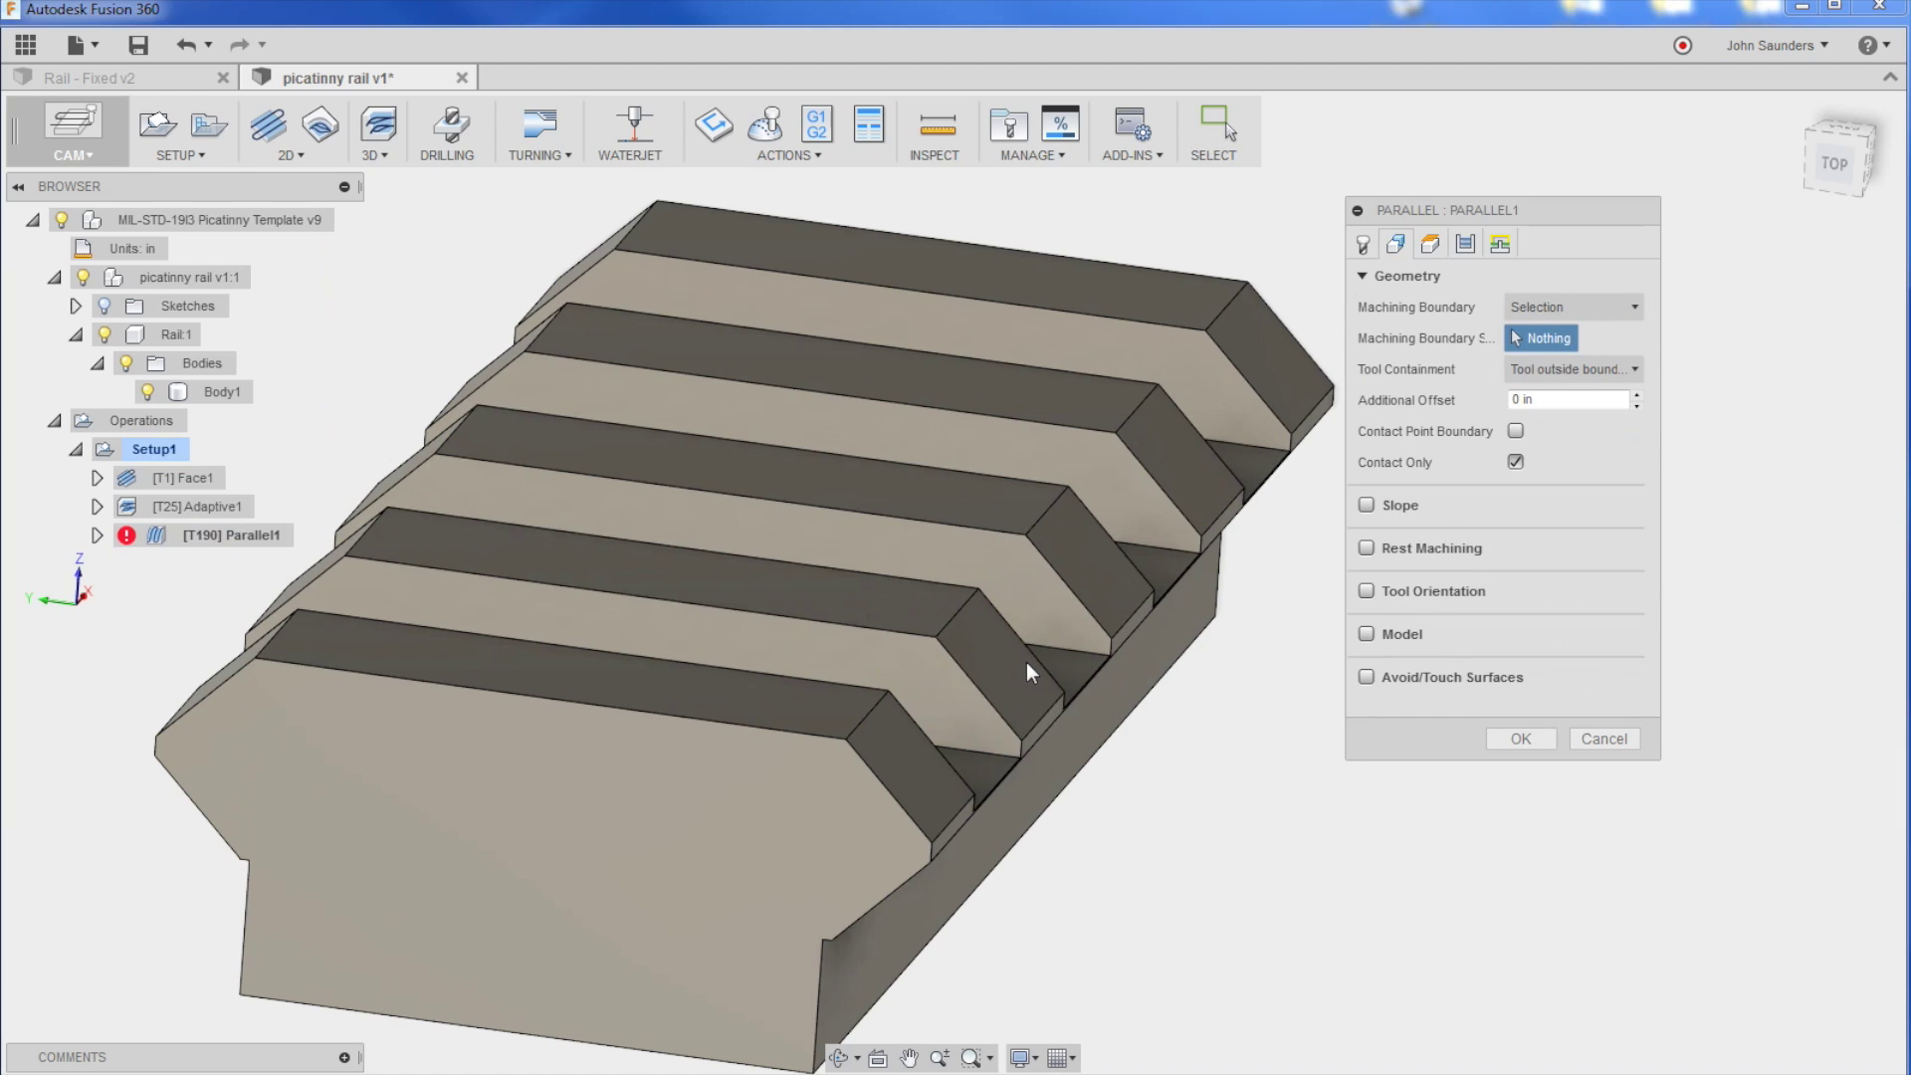
pyautogui.click(1025, 737)
pyautogui.click(1043, 717)
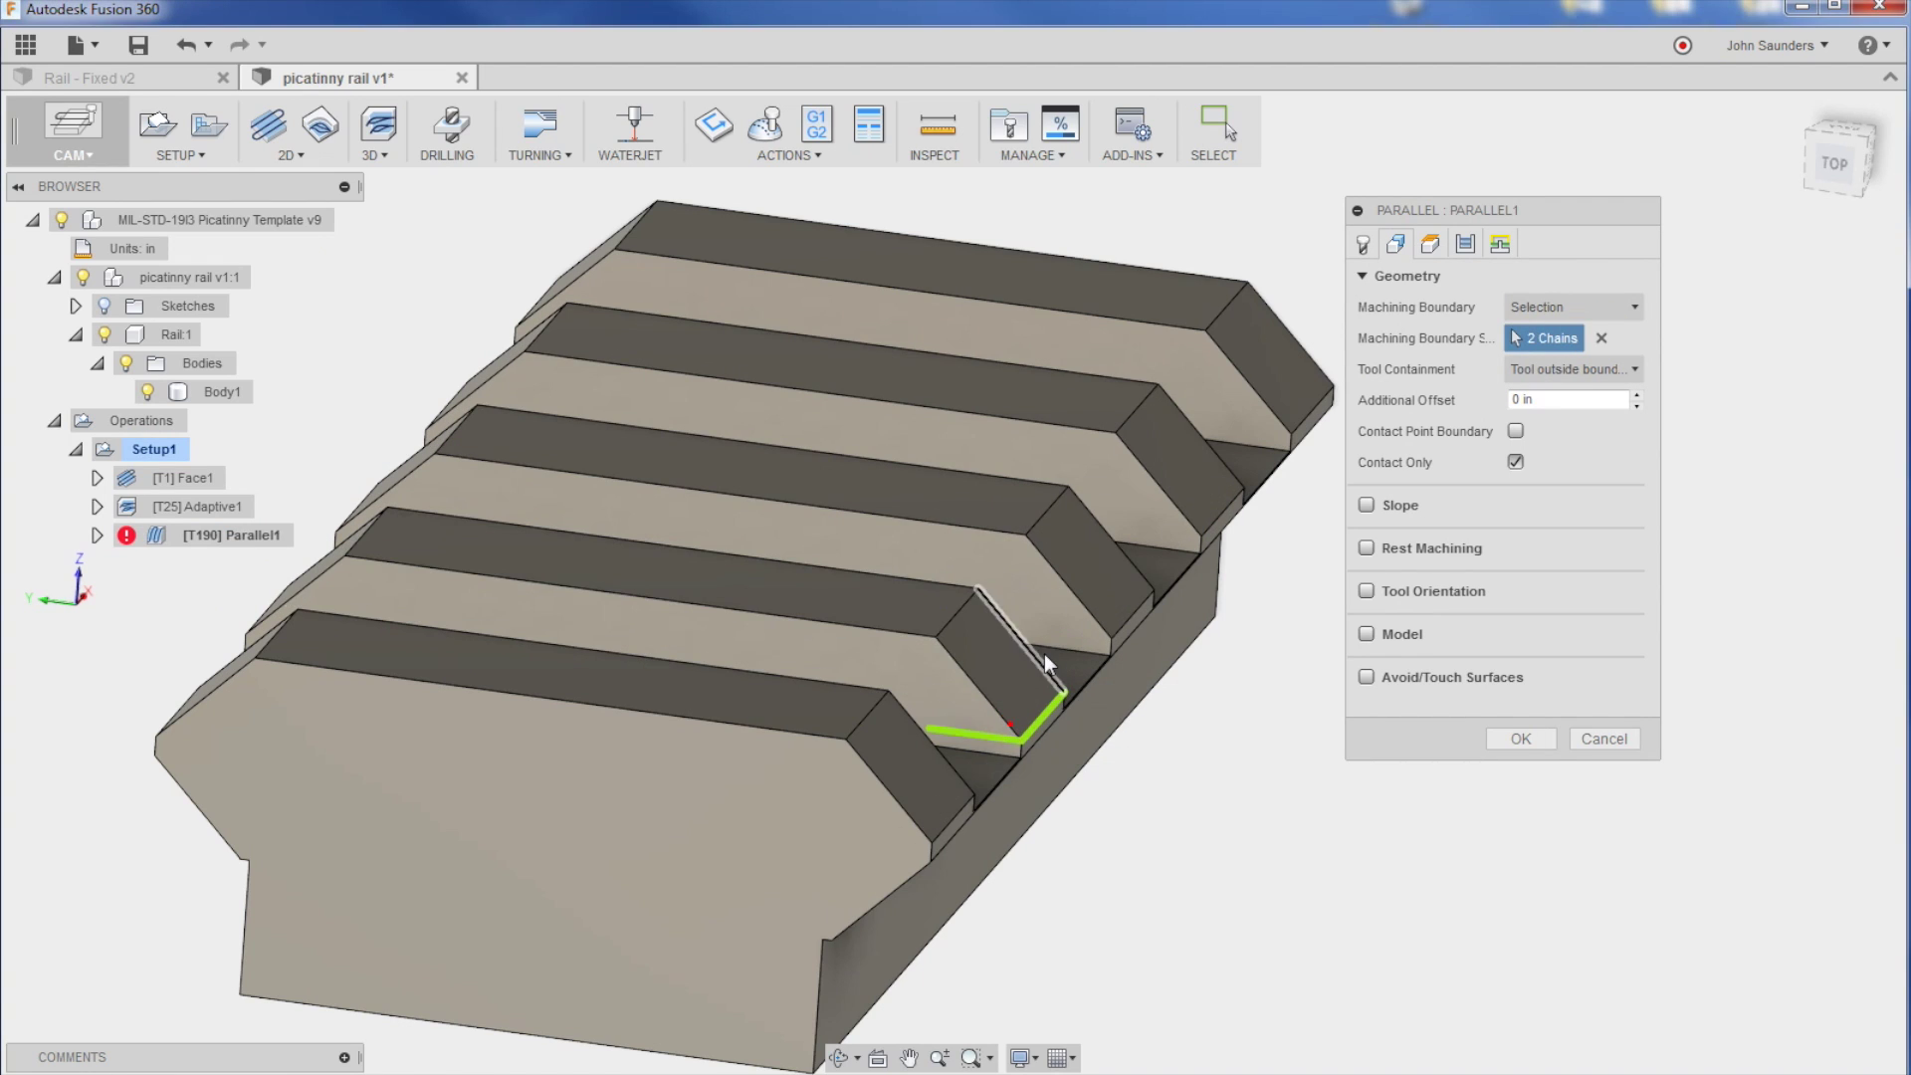
pyautogui.click(1038, 653)
pyautogui.click(968, 601)
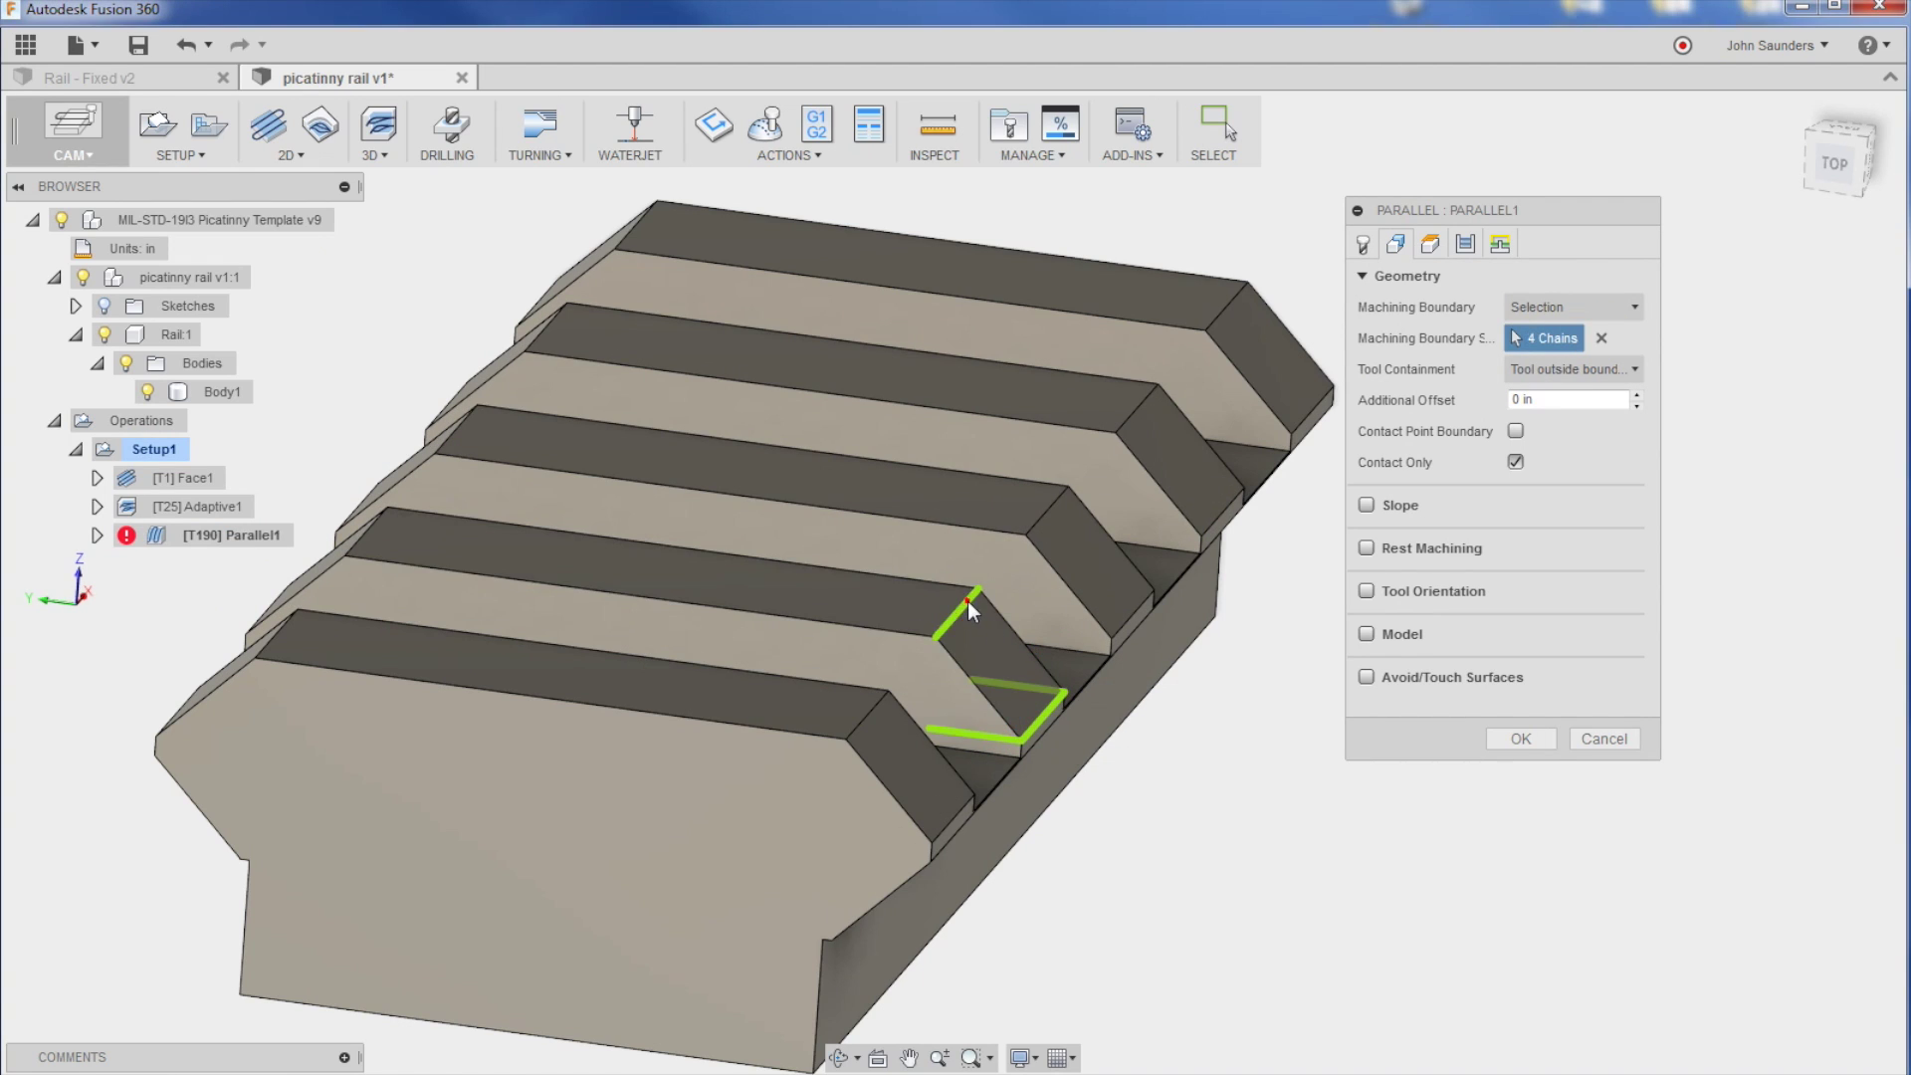
pyautogui.click(1056, 574)
pyautogui.click(1135, 623)
pyautogui.click(1132, 559)
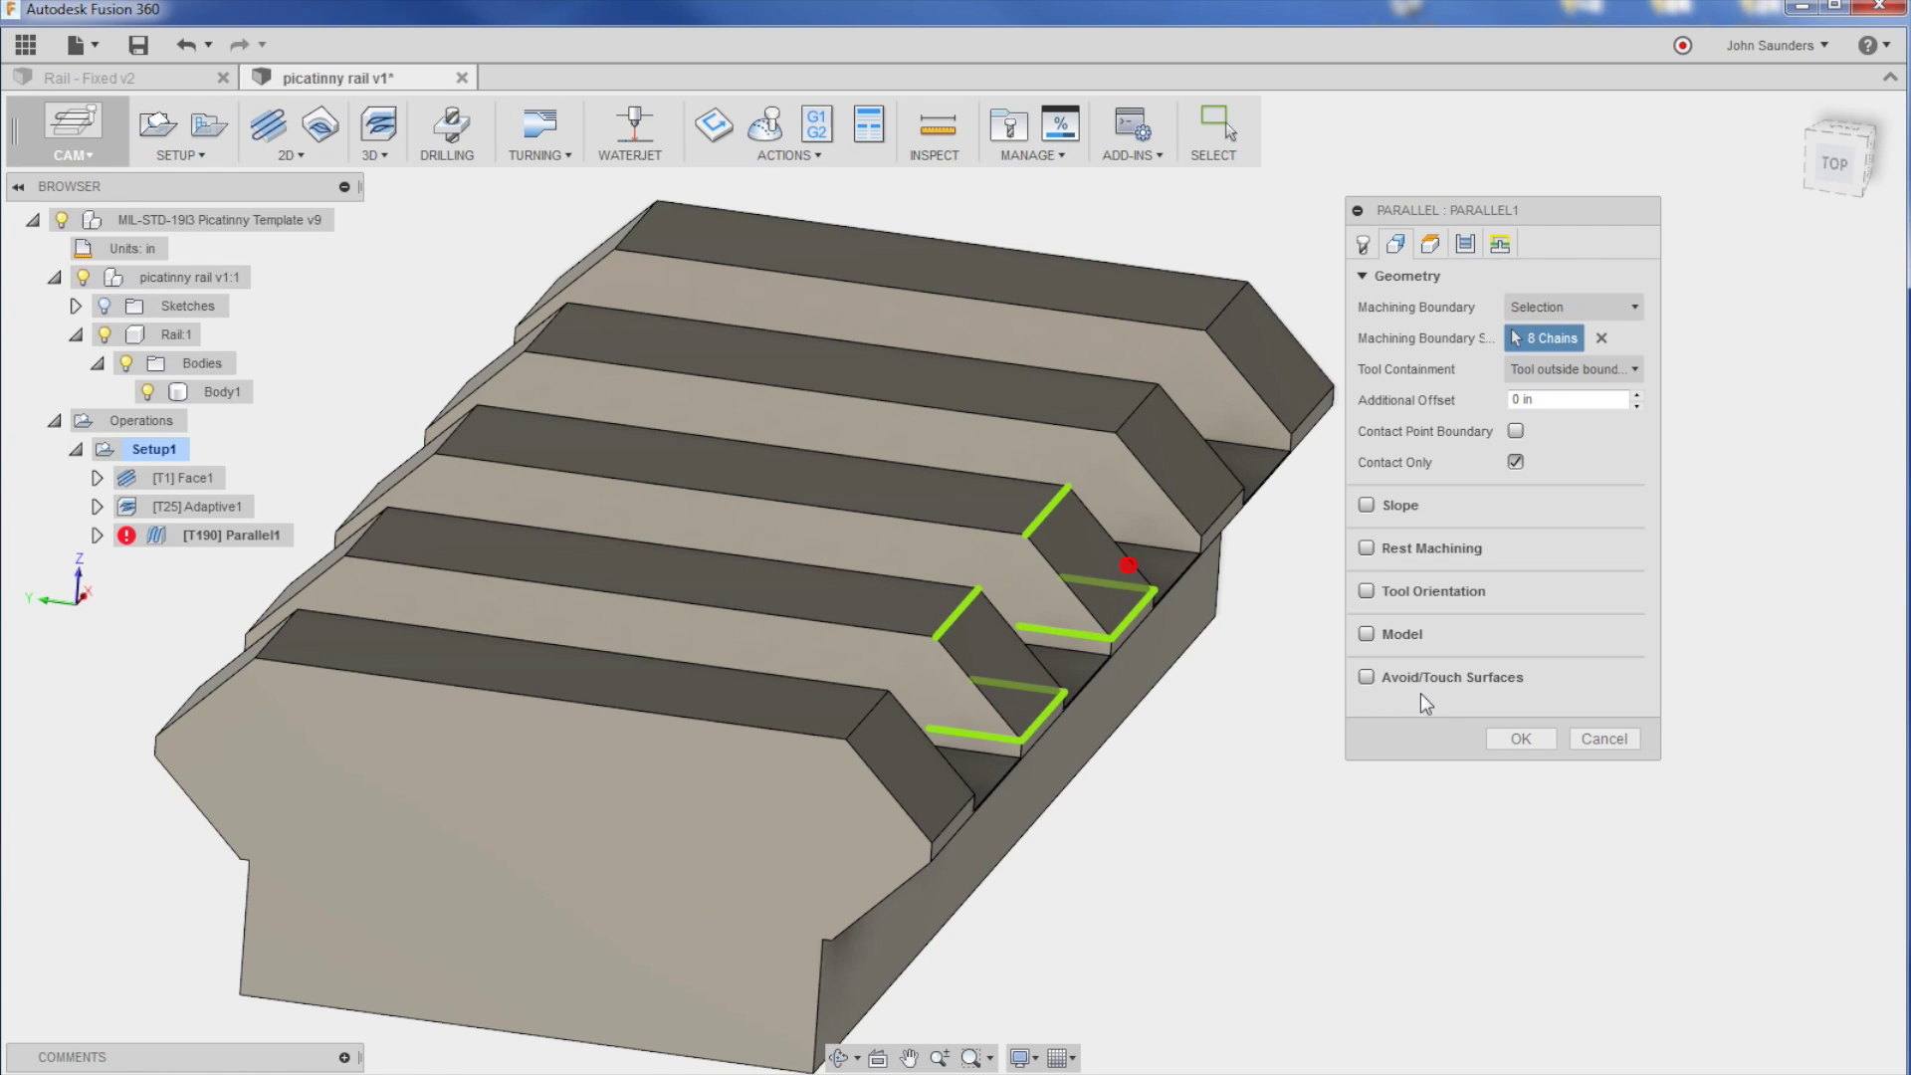
pyautogui.click(1521, 738)
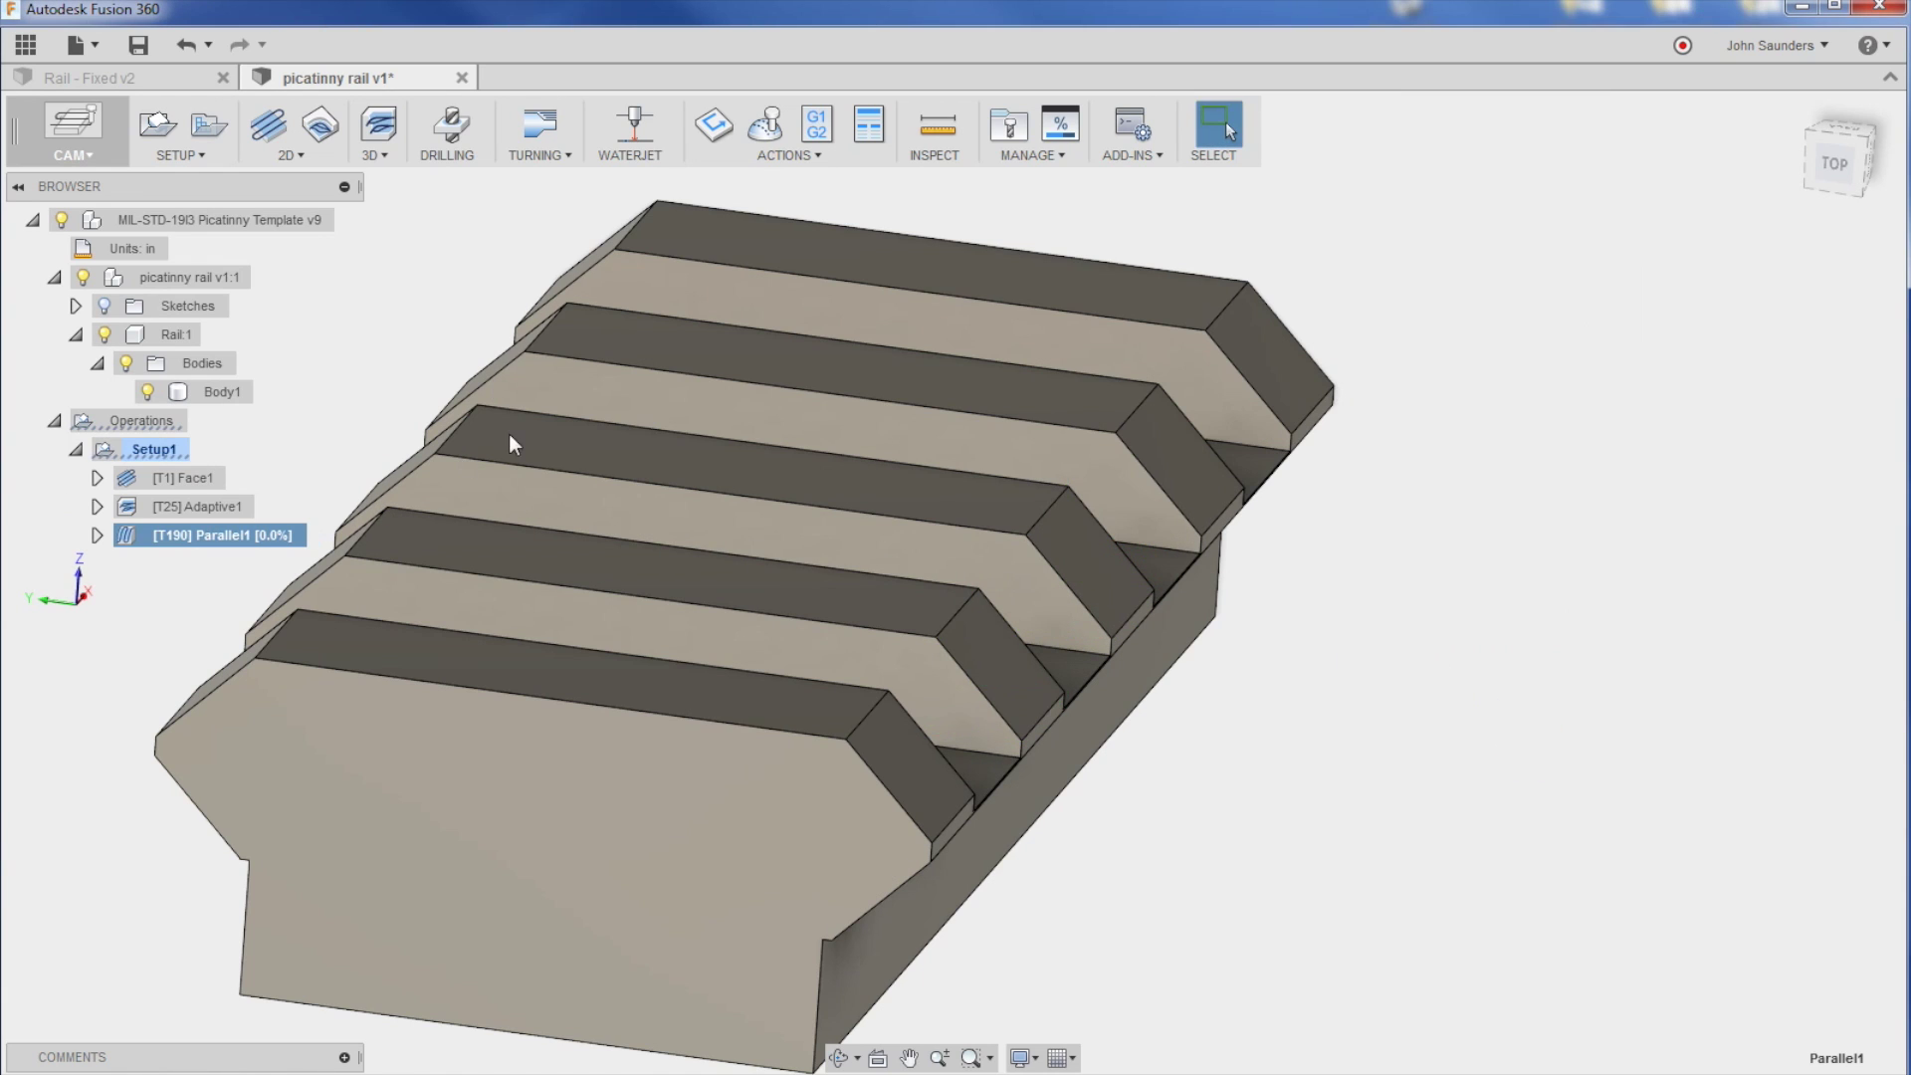
# Step: Reopen Parallel1, clear its boundary chains, then cancel to keep the eight-chain boundary
pyautogui.keyDown('shift'); pyautogui.moveTo(862, 715); pyautogui.dragTo(901, 667, button='middle'); pyautogui.keyUp('shift')
pyautogui.doubleClick(214, 534)
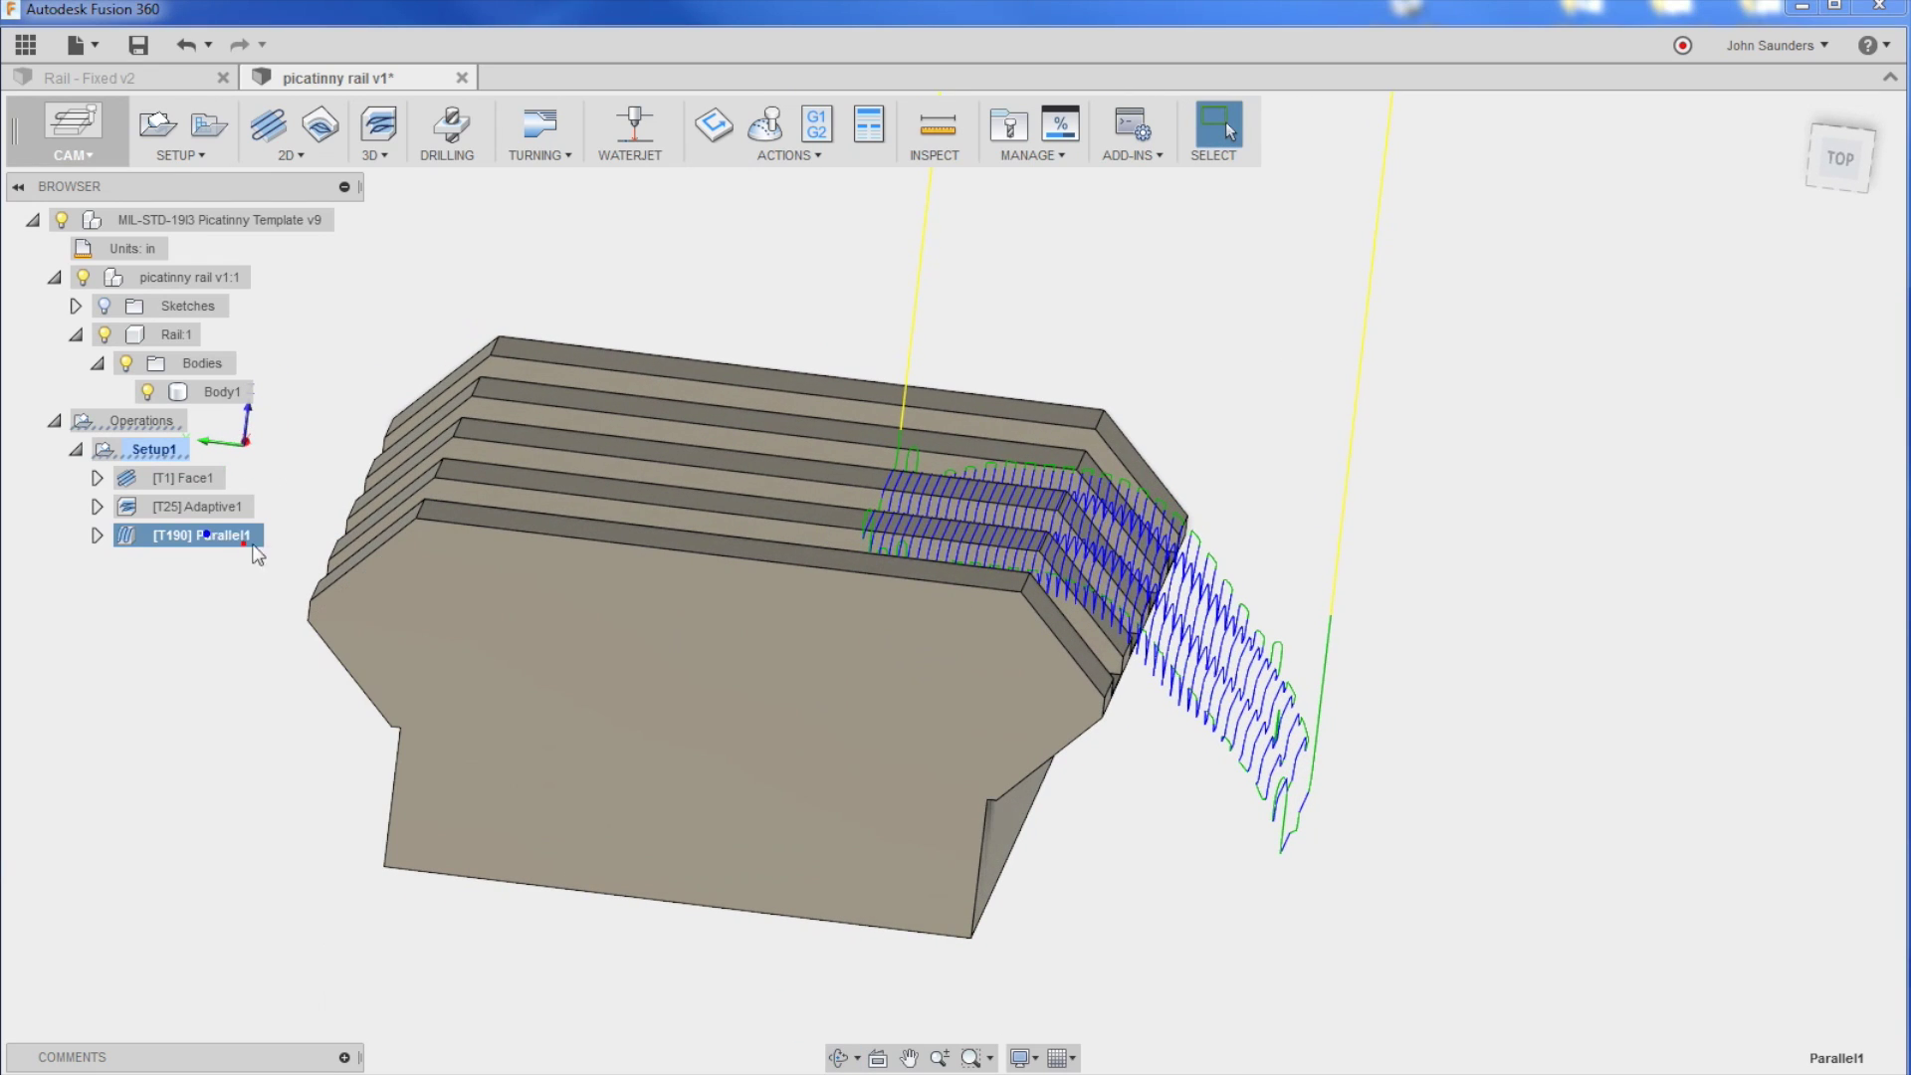
pyautogui.click(1396, 246)
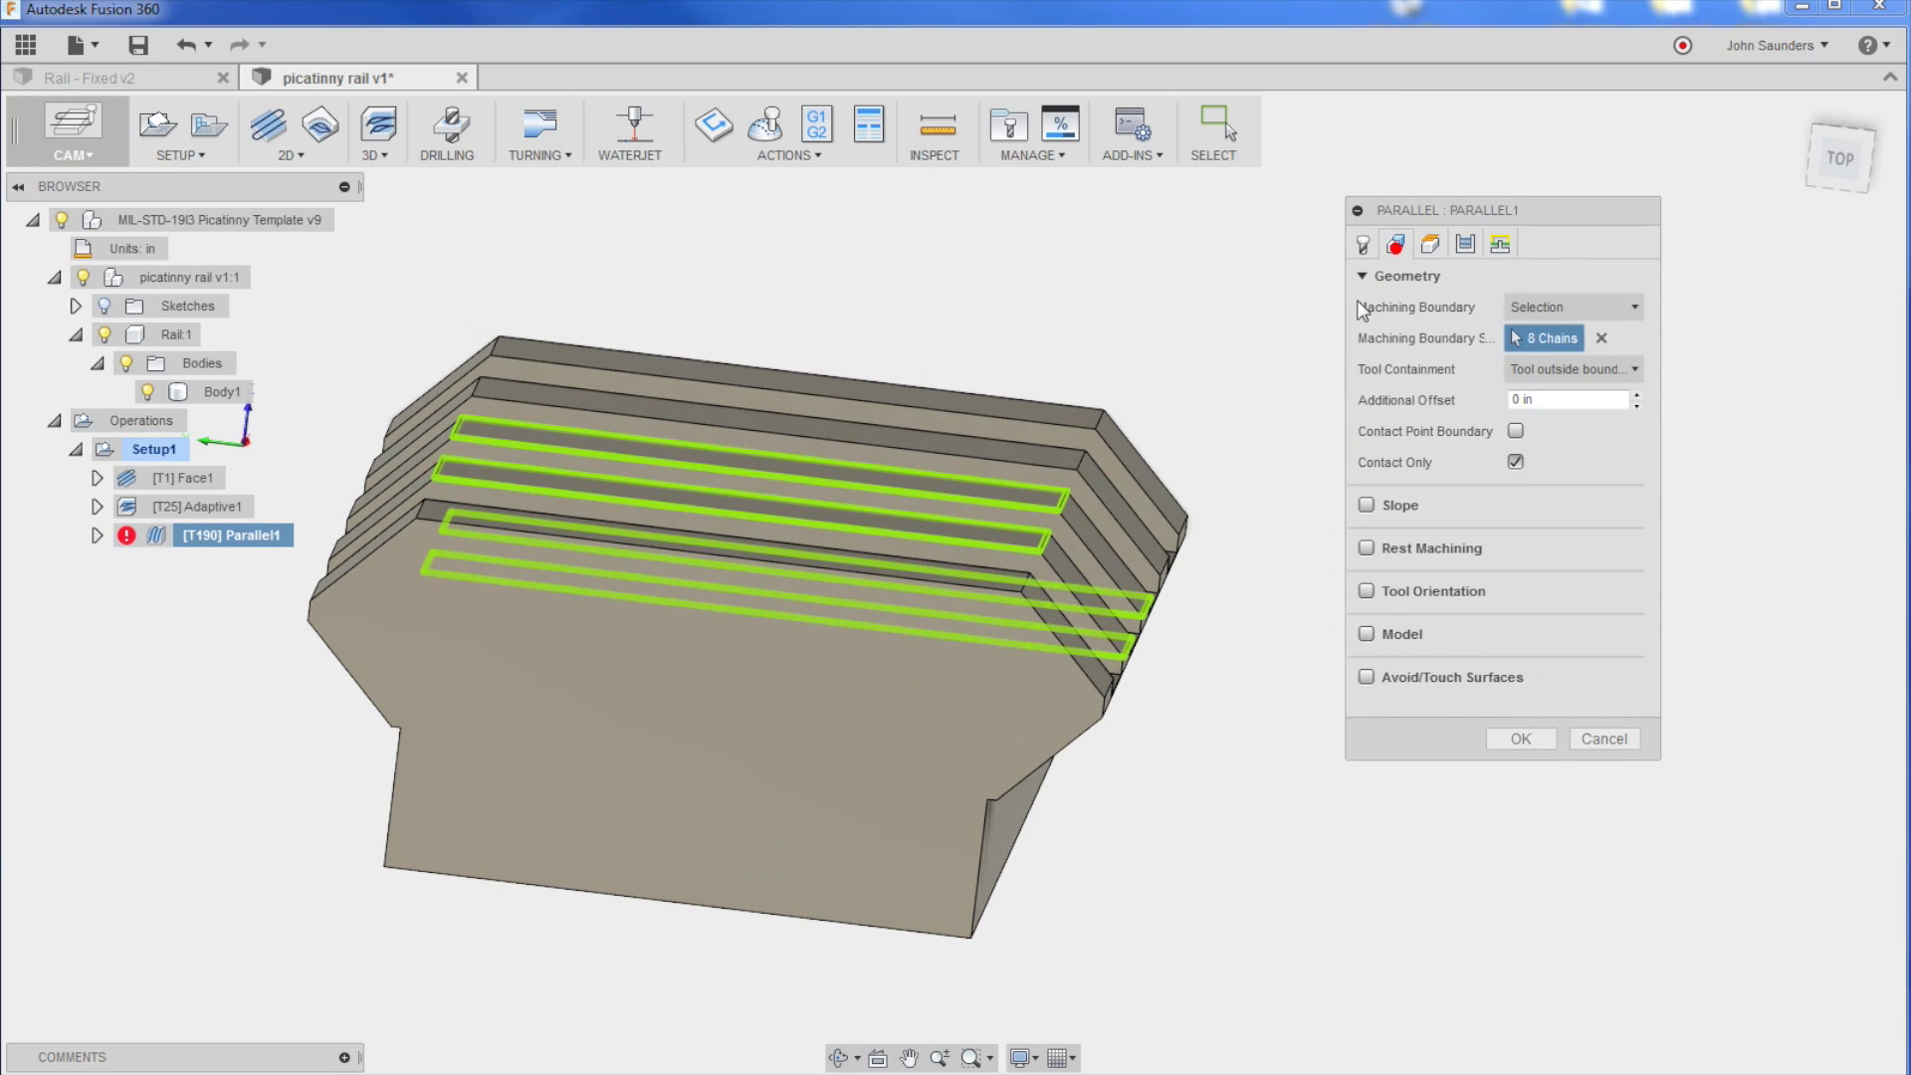
pyautogui.click(1603, 340)
pyautogui.click(1601, 736)
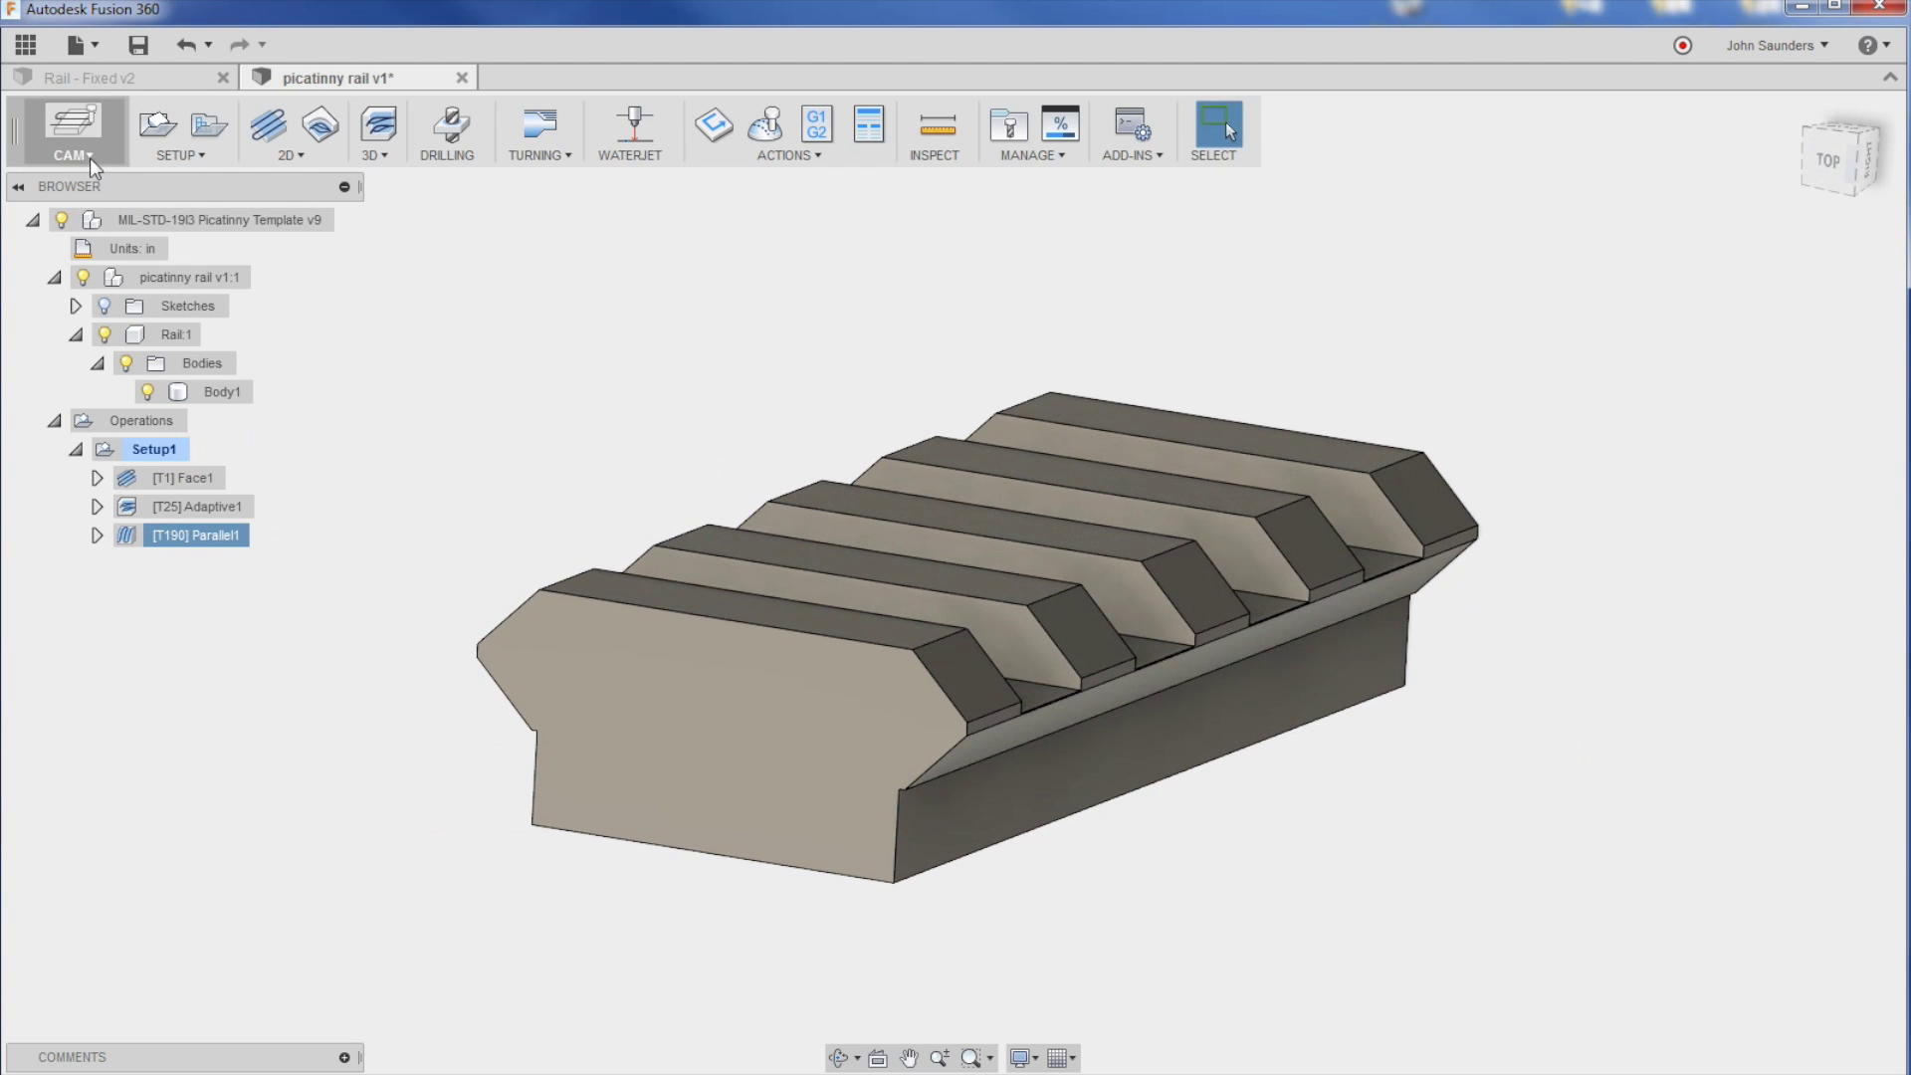
# Step: Switch to the Model workspace, activate Rail:1, and start a 2-Point Rectangle with R
pyautogui.click(83, 151)
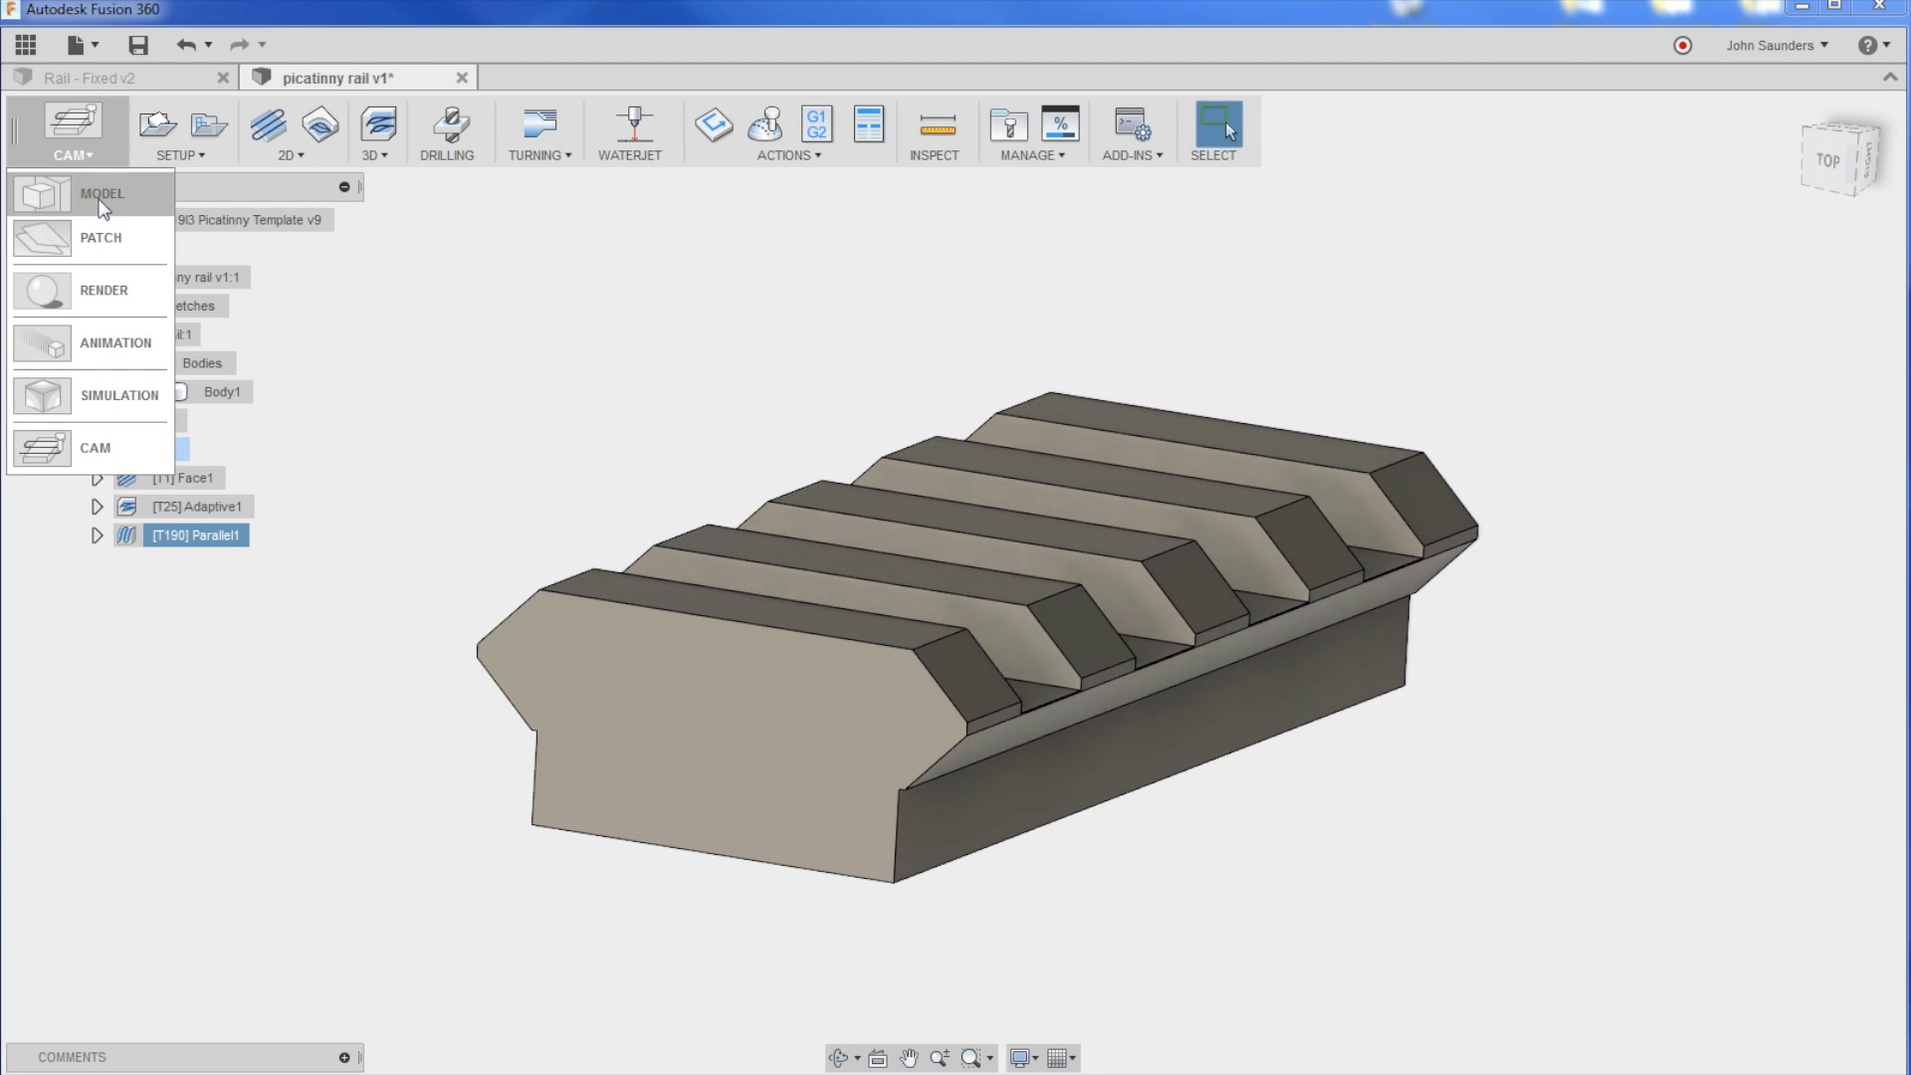
pyautogui.click(106, 199)
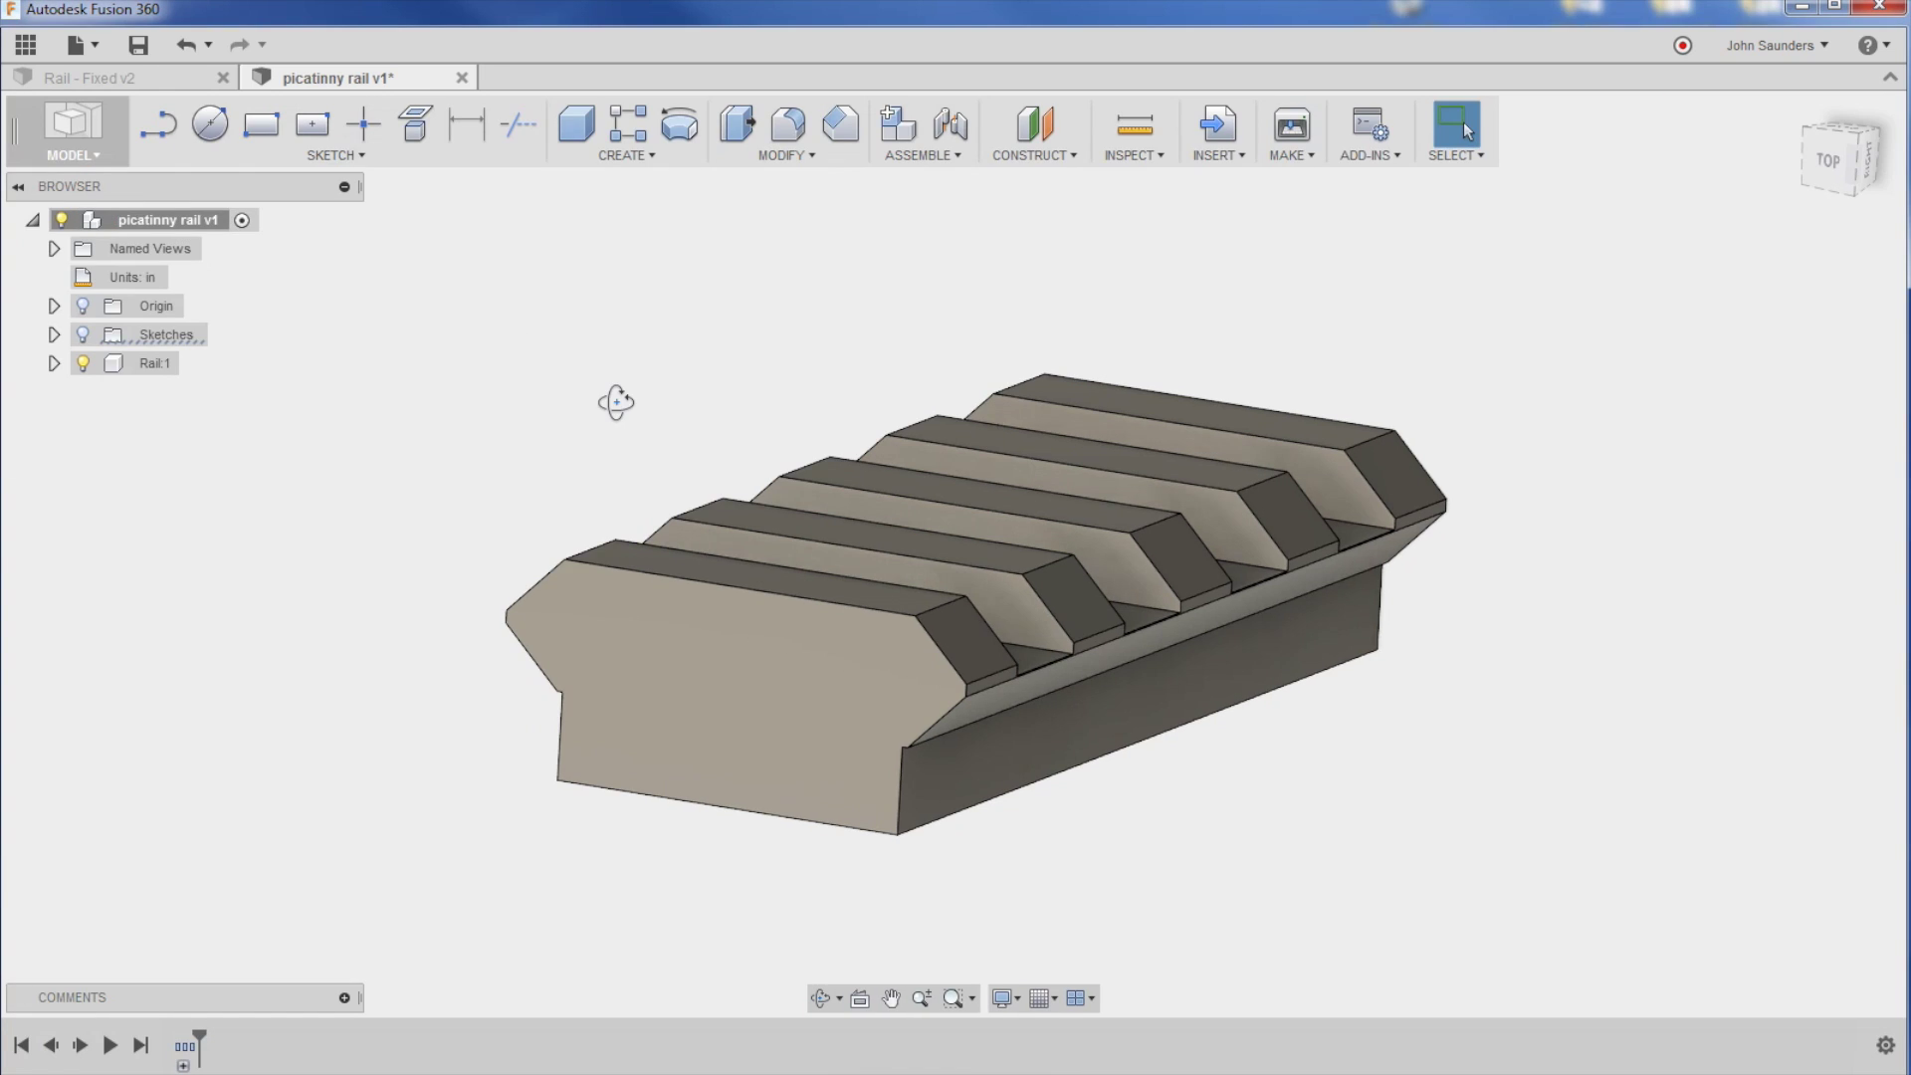
pyautogui.click(192, 363)
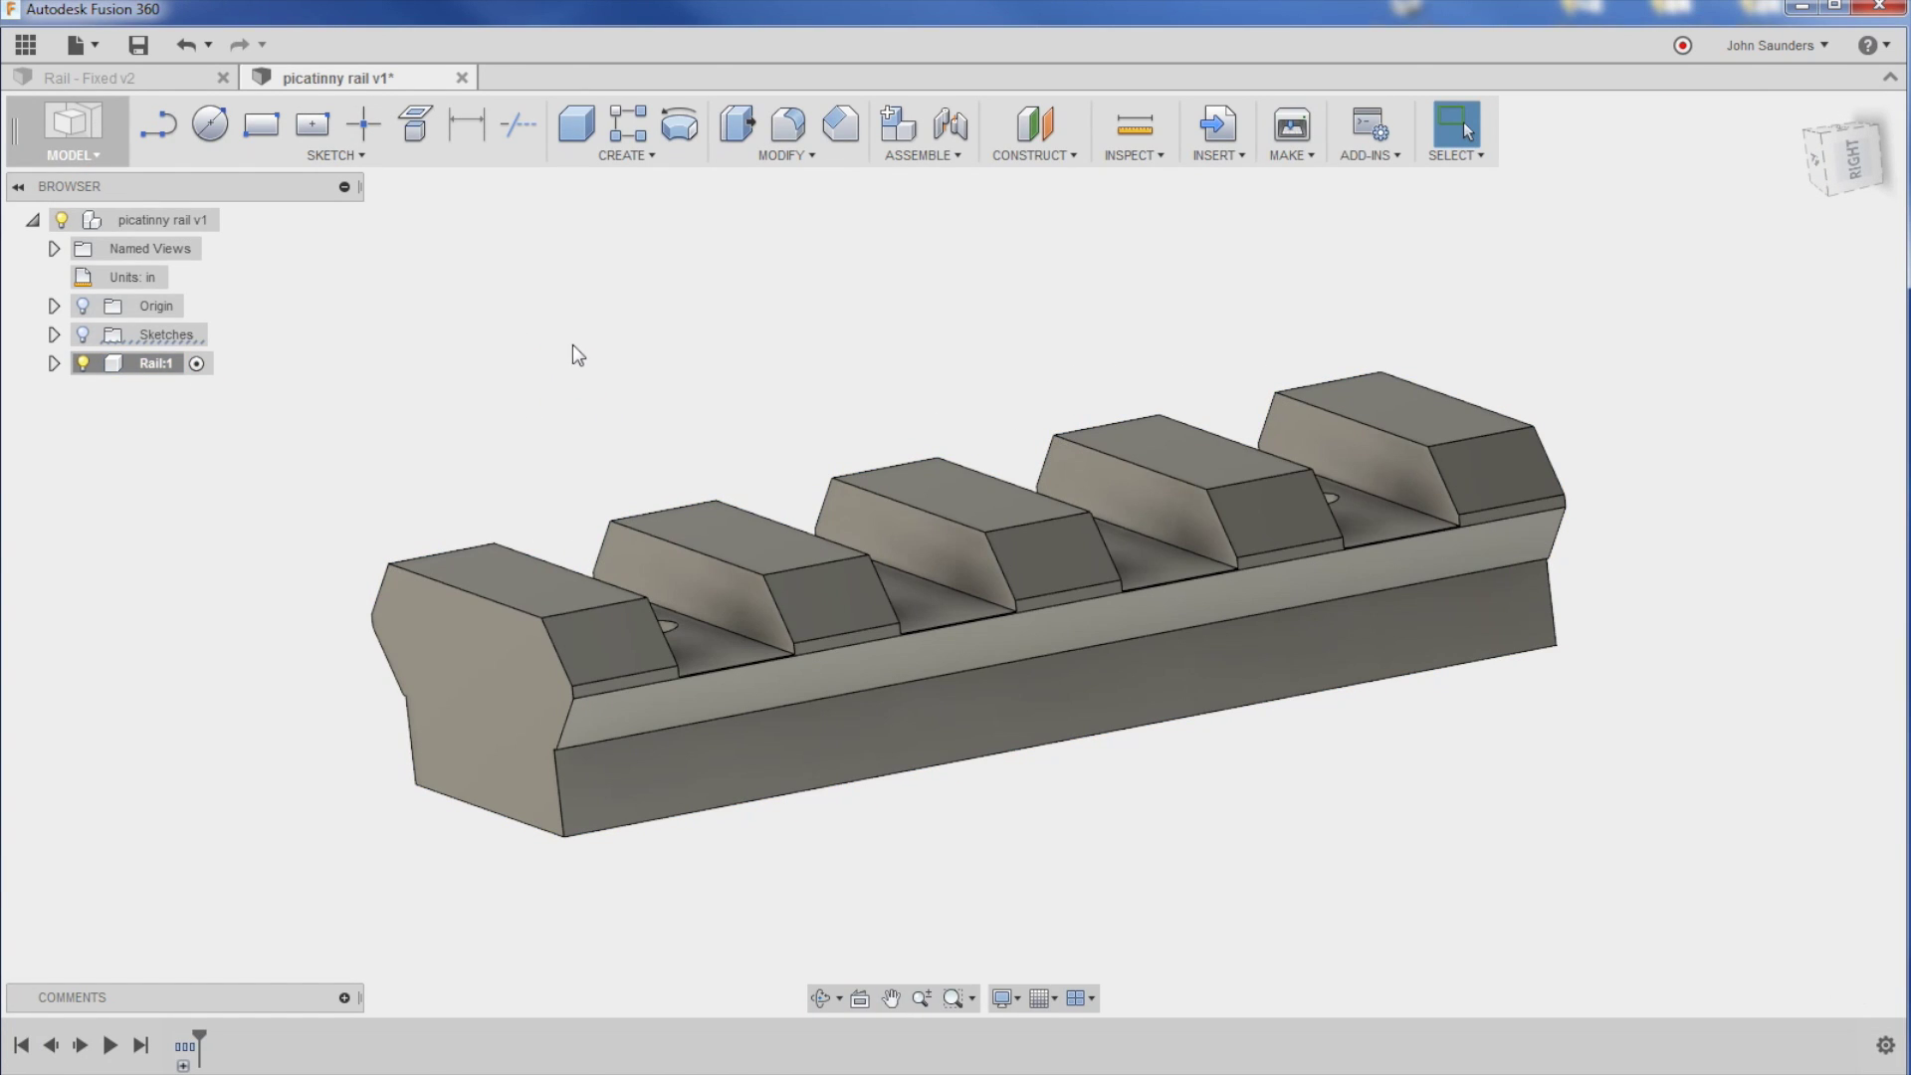
pyautogui.press('r')
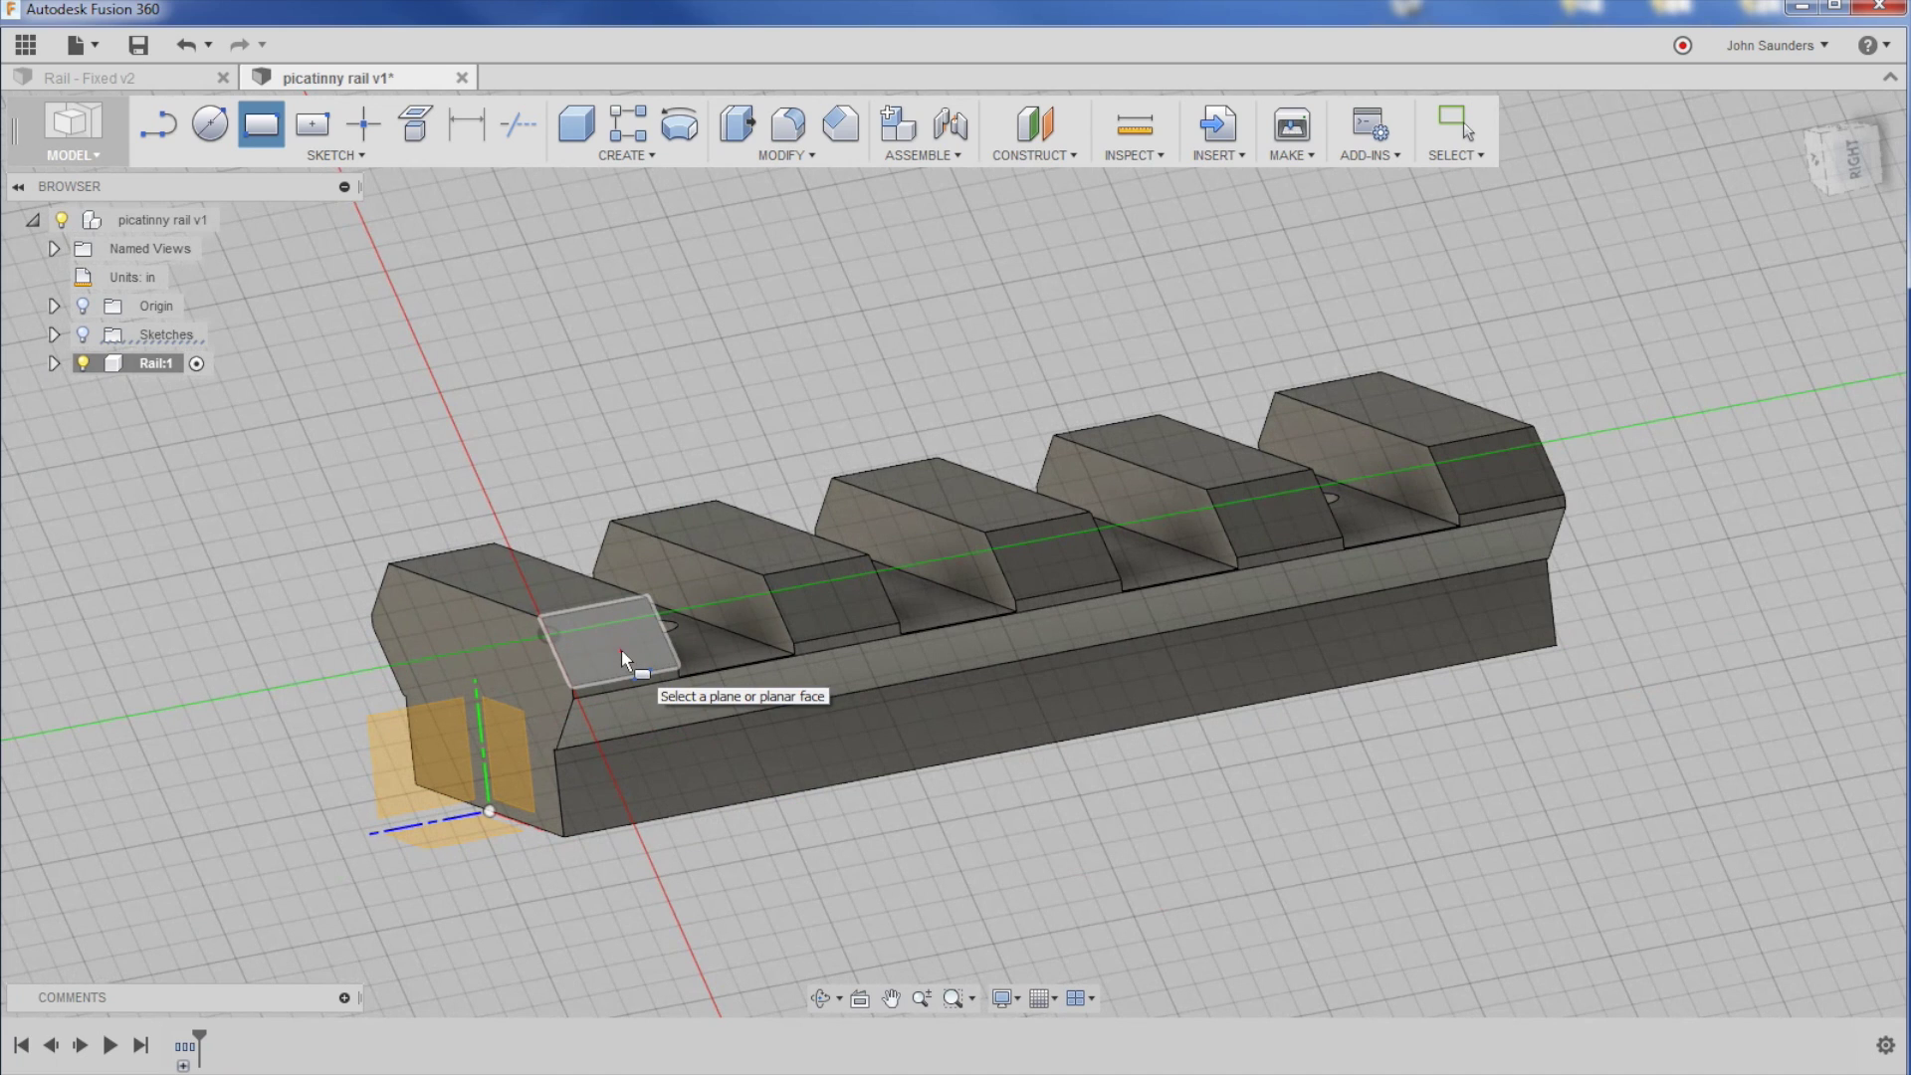
# Step: Draw a trial rectangle on the slot face, then undo it and the sketch
pyautogui.click(621, 651)
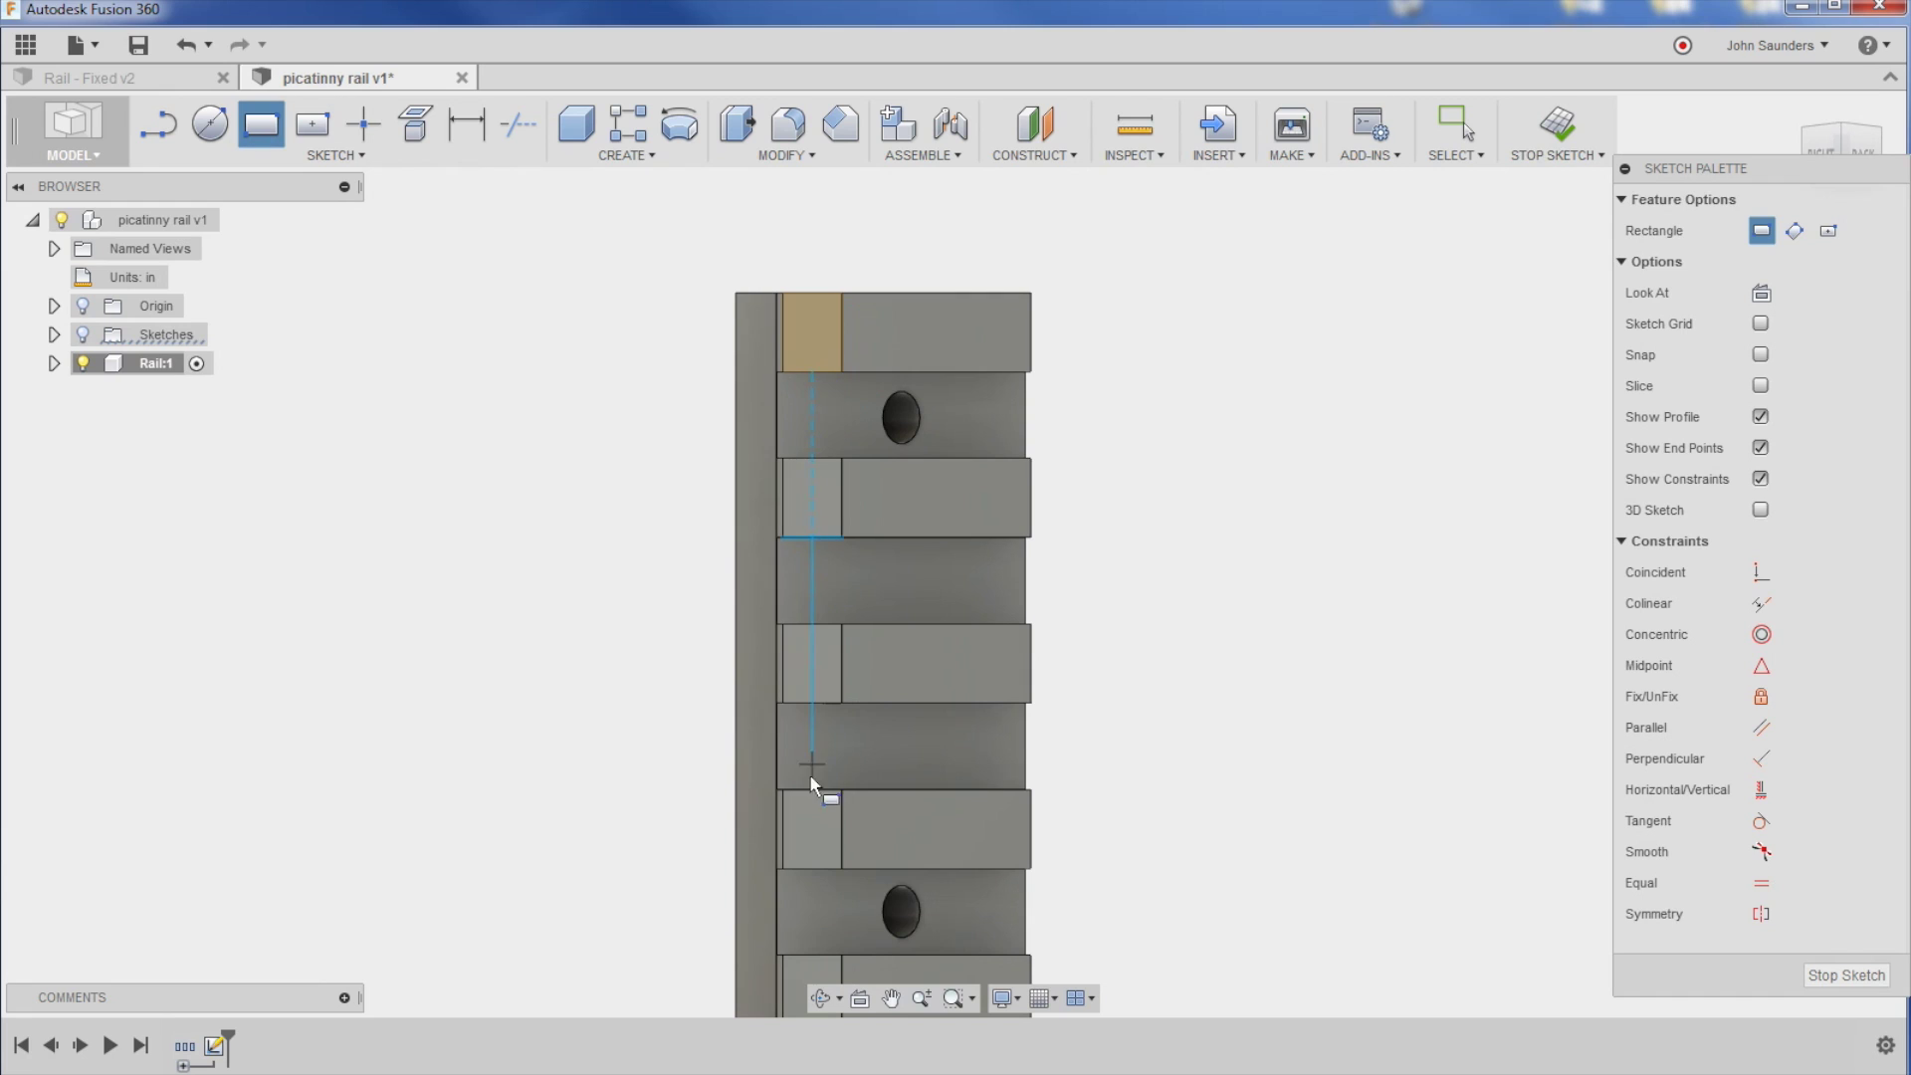
pyautogui.scroll(-2, 839, 809)
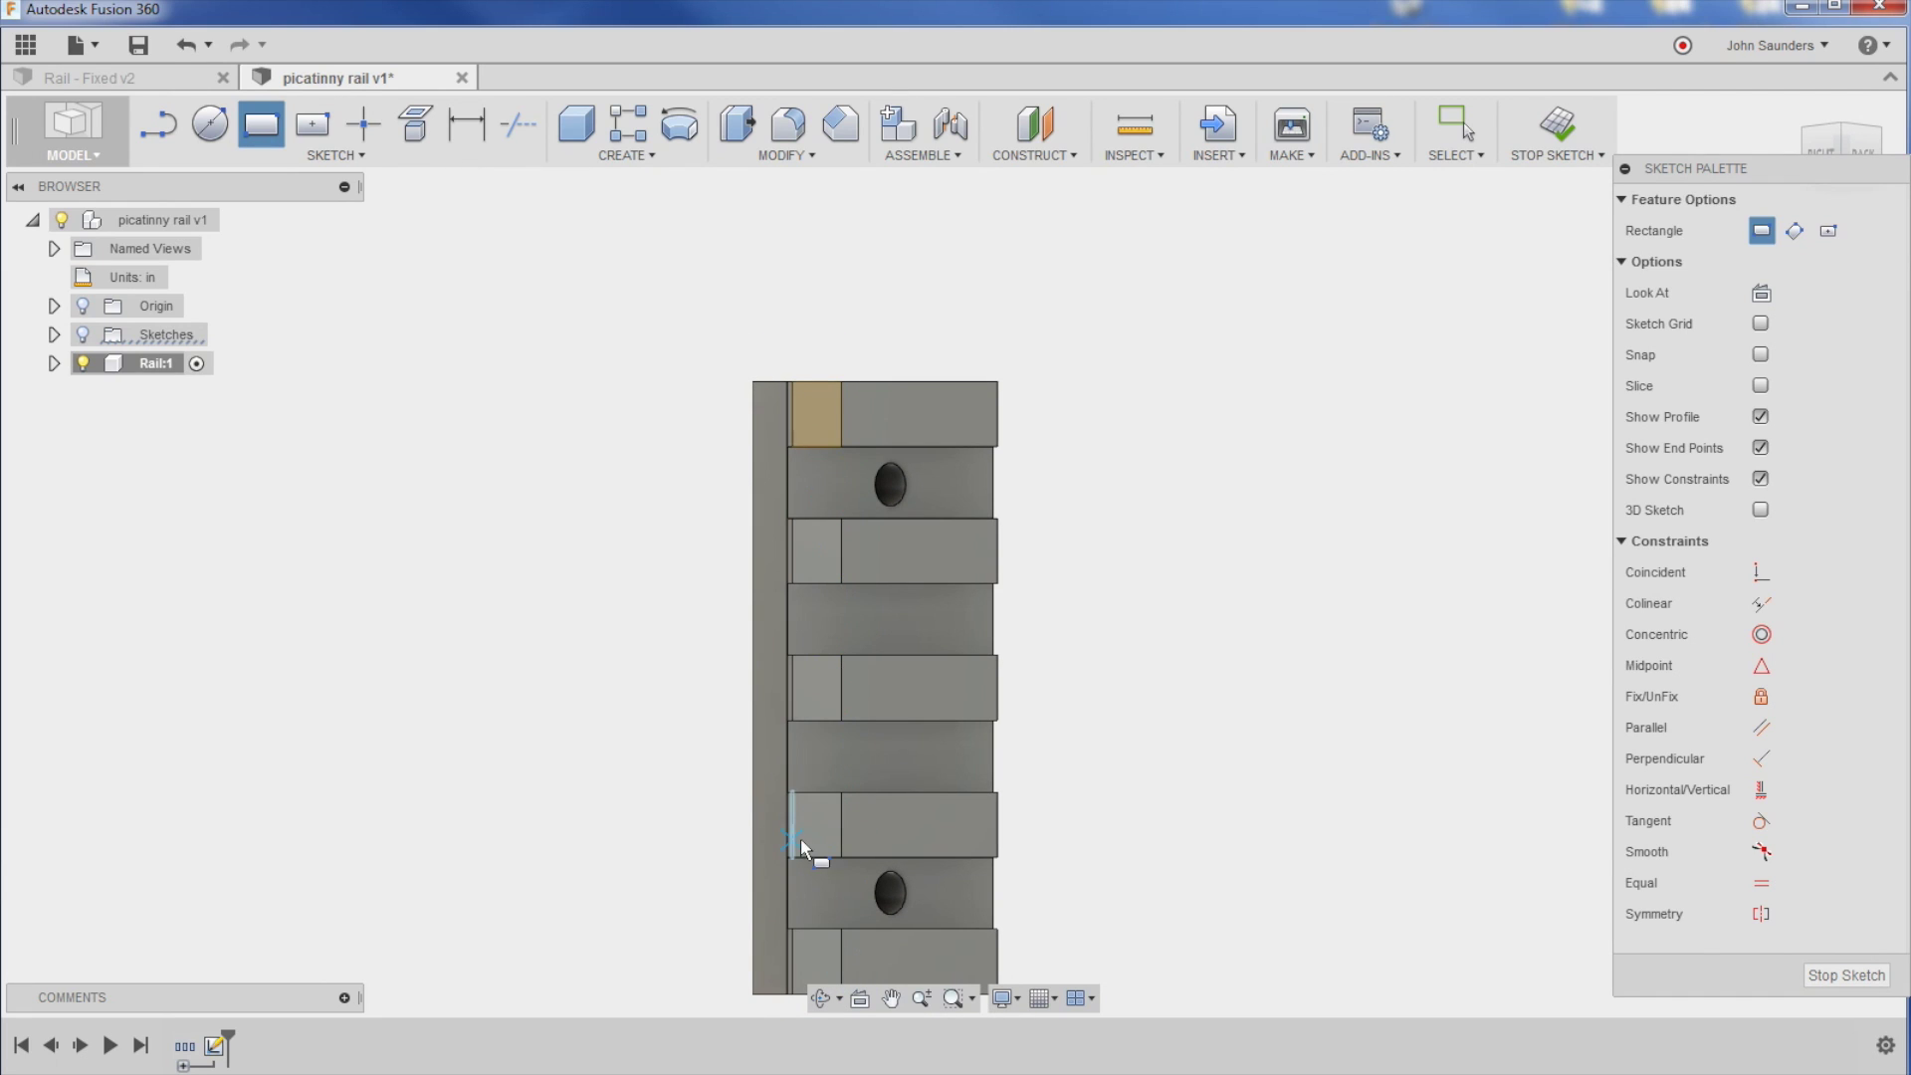
pyautogui.moveTo(617, 804); pyautogui.dragTo(575, 726, button='middle')
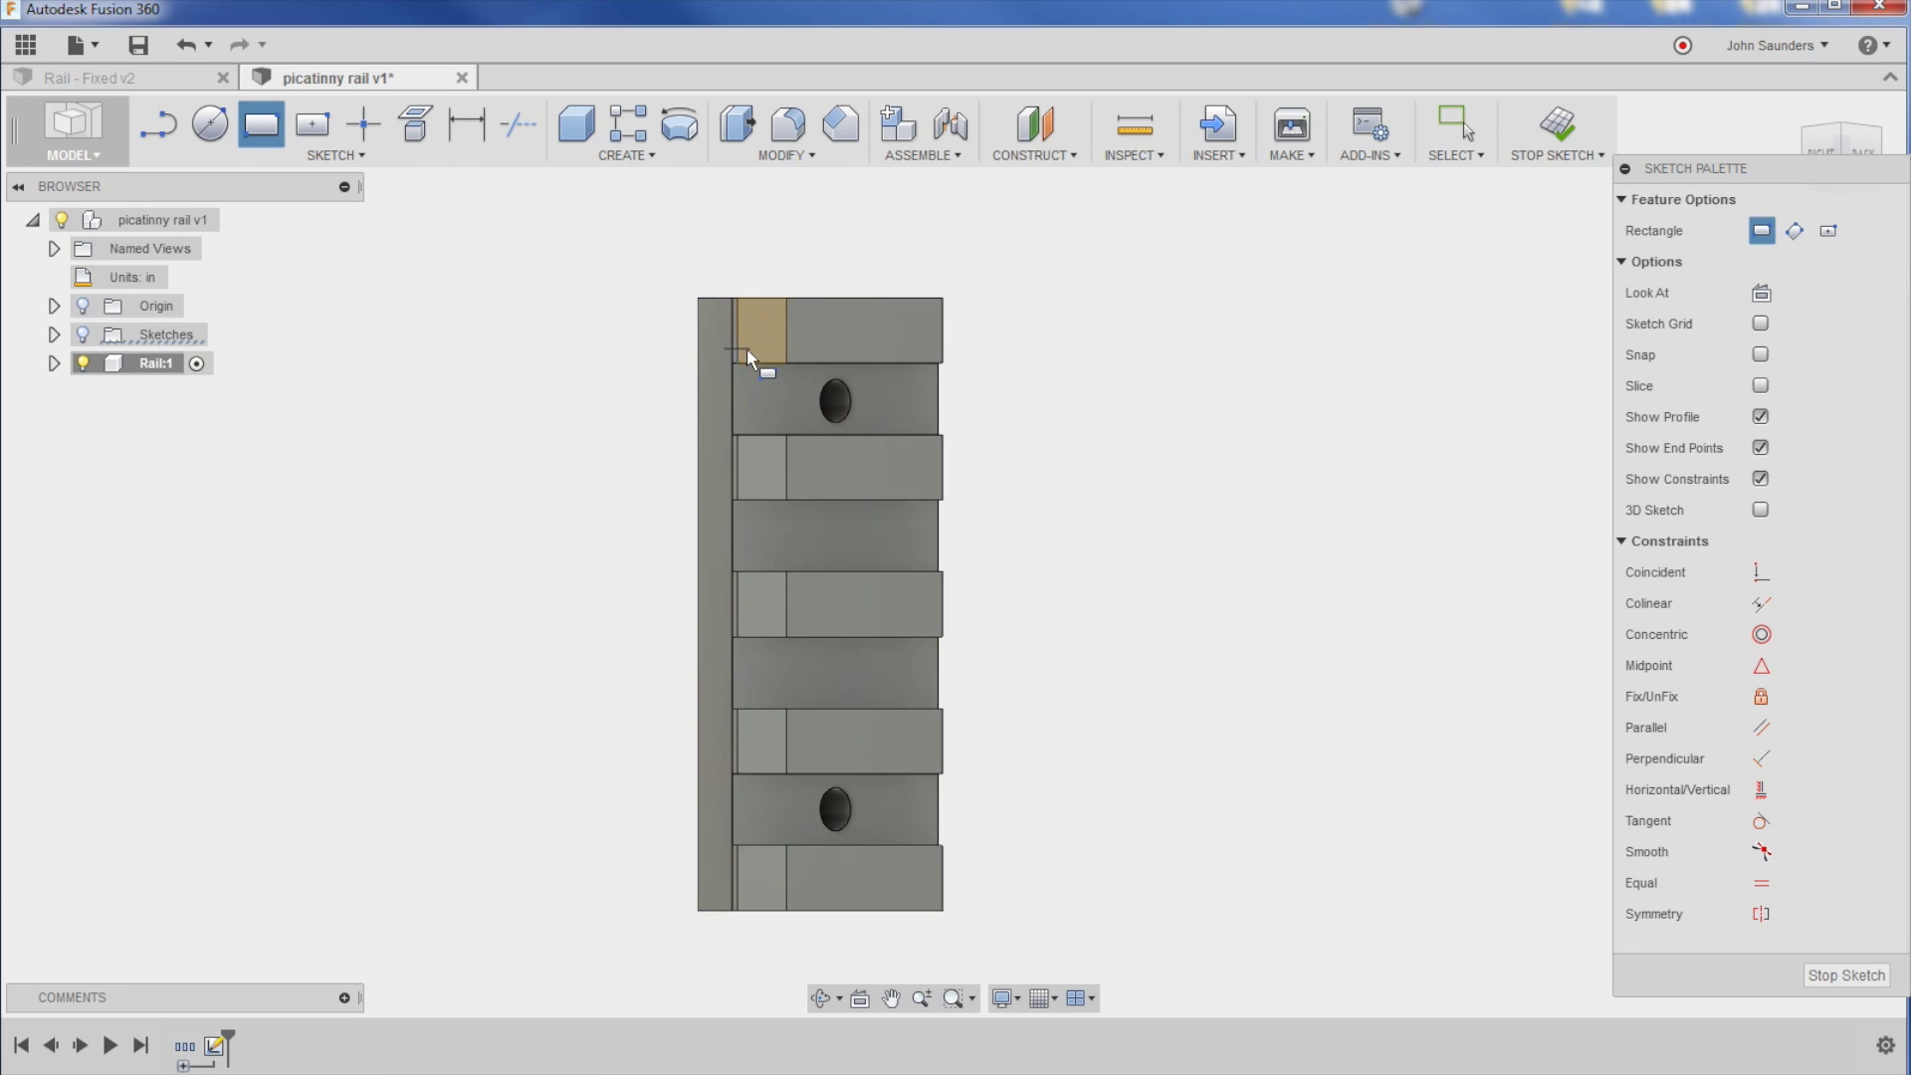
pyautogui.scroll(3, 792, 316)
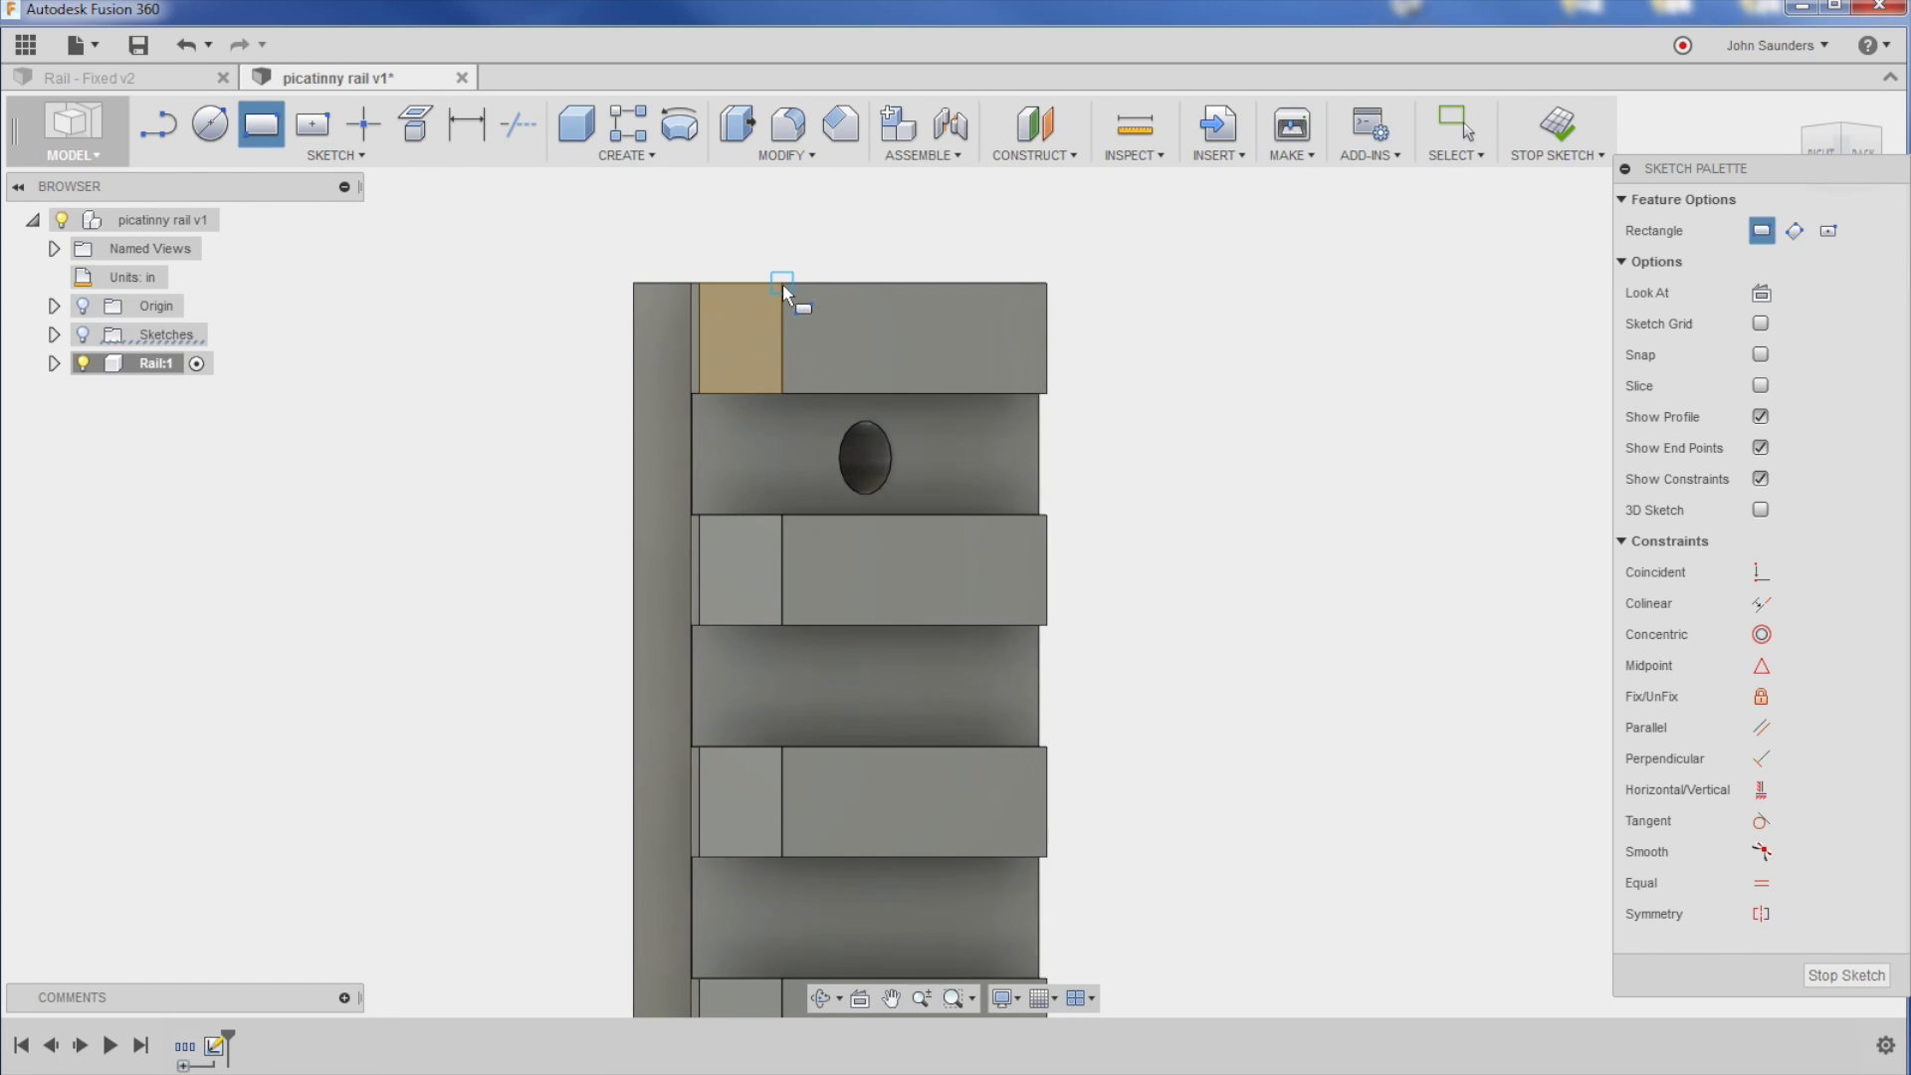
pyautogui.click(783, 284)
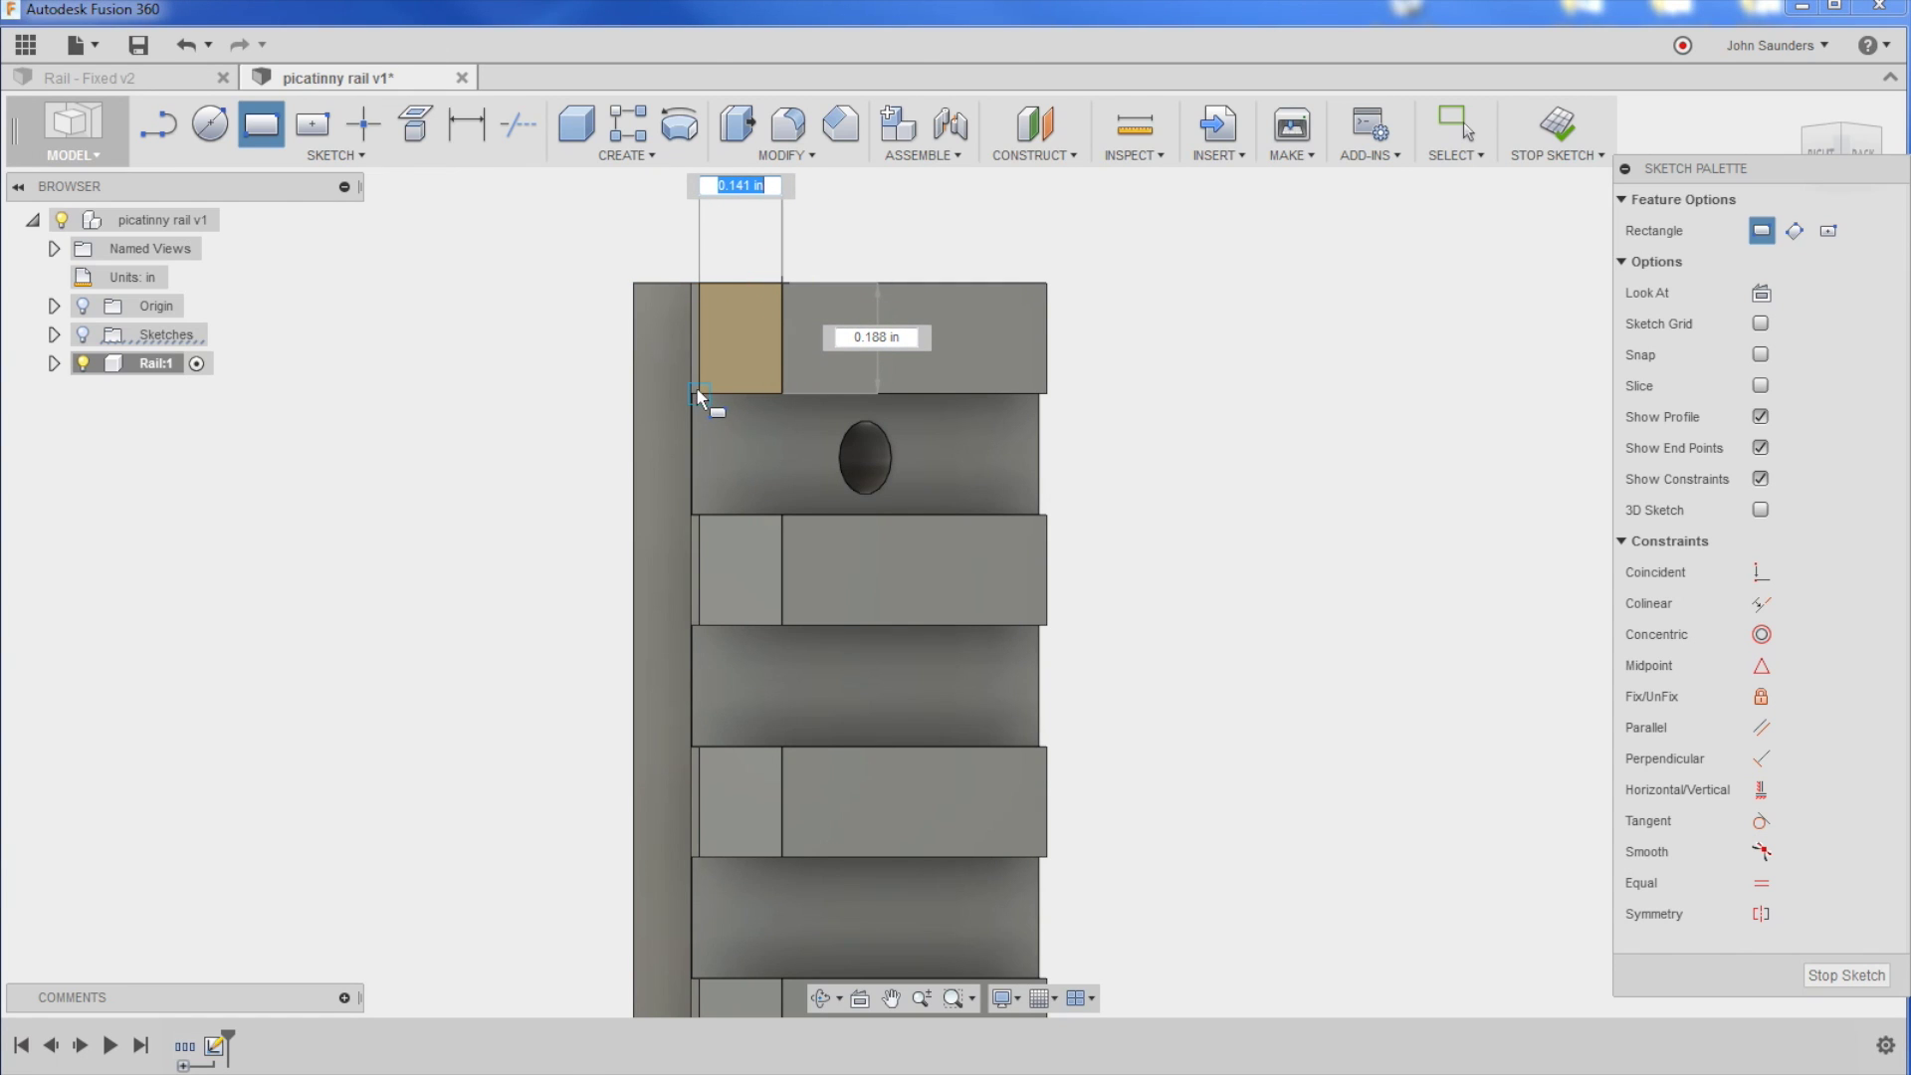
pyautogui.click(699, 394)
pyautogui.moveTo(669, 414)
pyautogui.keyDown('shift'); pyautogui.mouseDown(button='middle')
pyautogui.moveTo(875, 781)
pyautogui.moveTo(644, 631)
pyautogui.moveTo(646, 731)
pyautogui.mouseUp(button='middle'); pyautogui.keyUp('shift')
pyautogui.scroll(-3, 686, 398)
pyautogui.press('r')
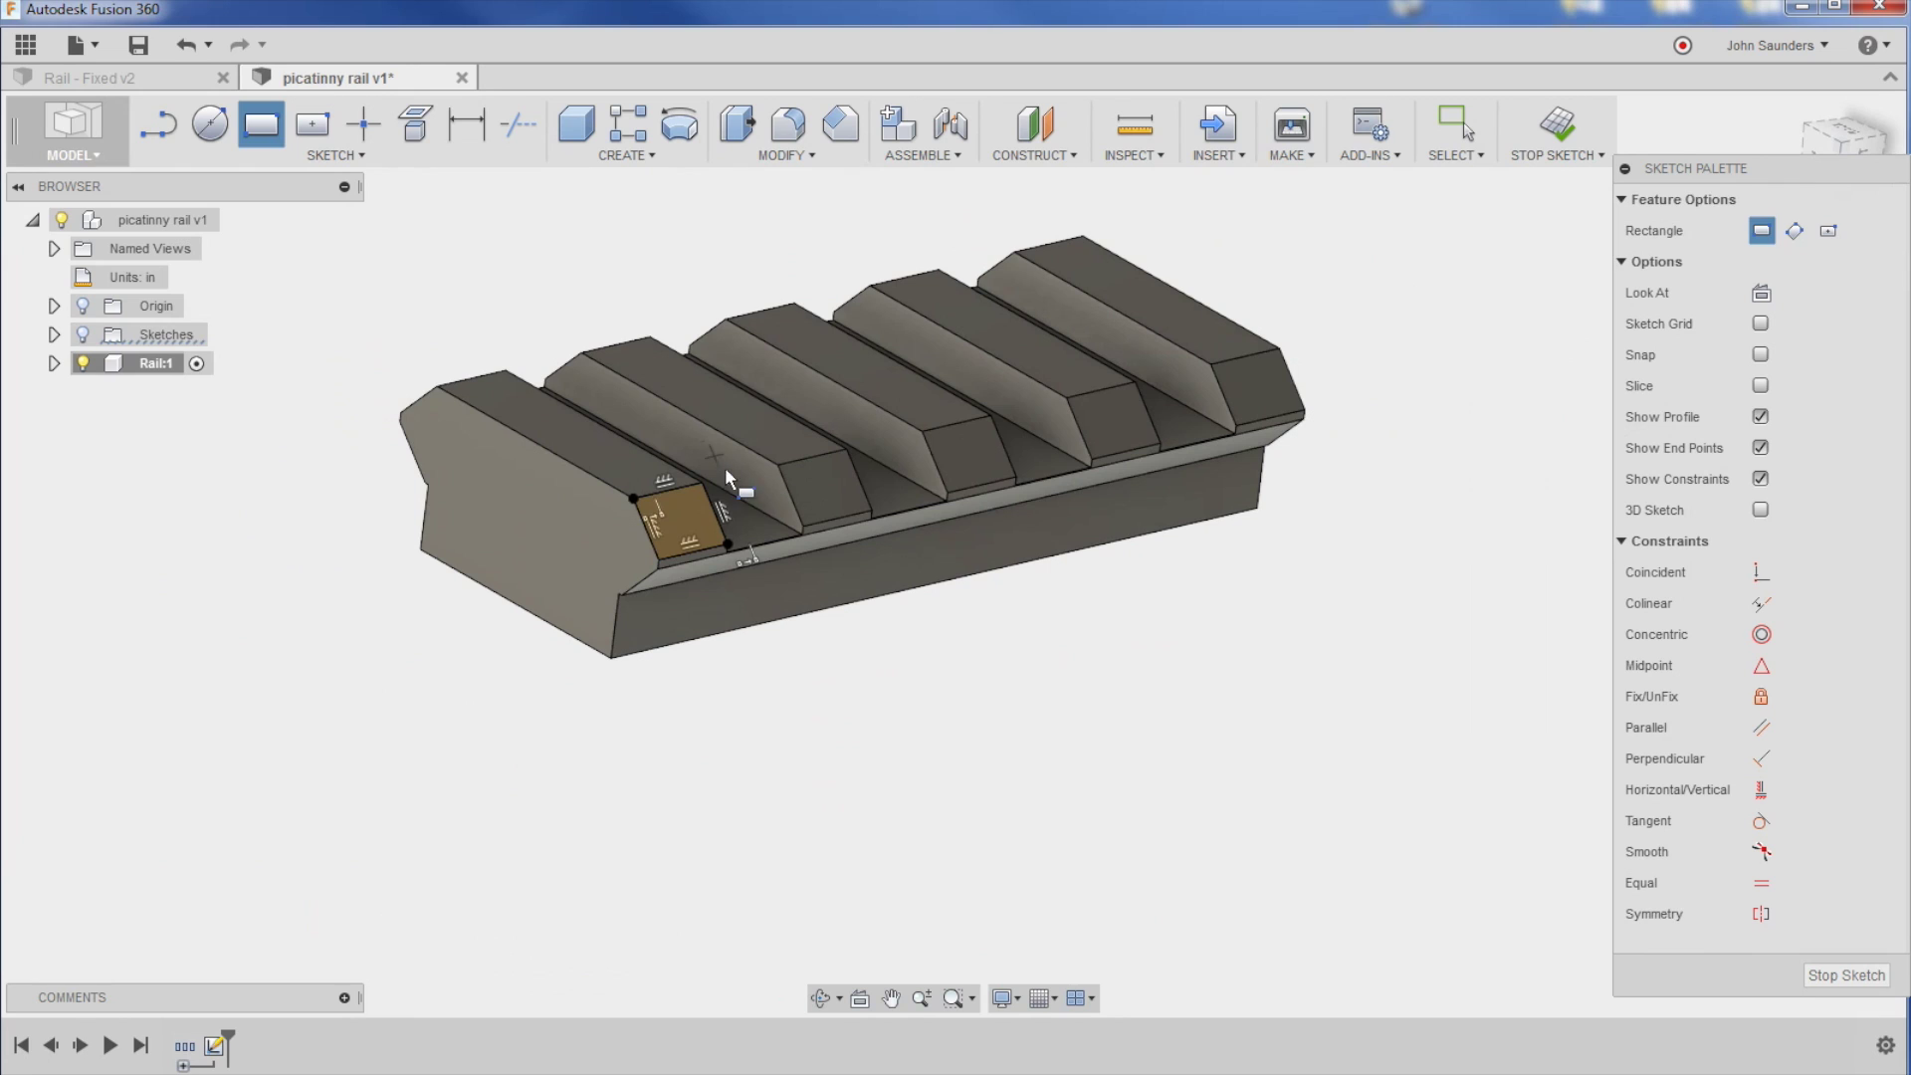
pyautogui.hotkey('ctrl', 'z')
pyautogui.hotkey('ctrl', 'z')
pyautogui.hotkey('ctrl', 'z')
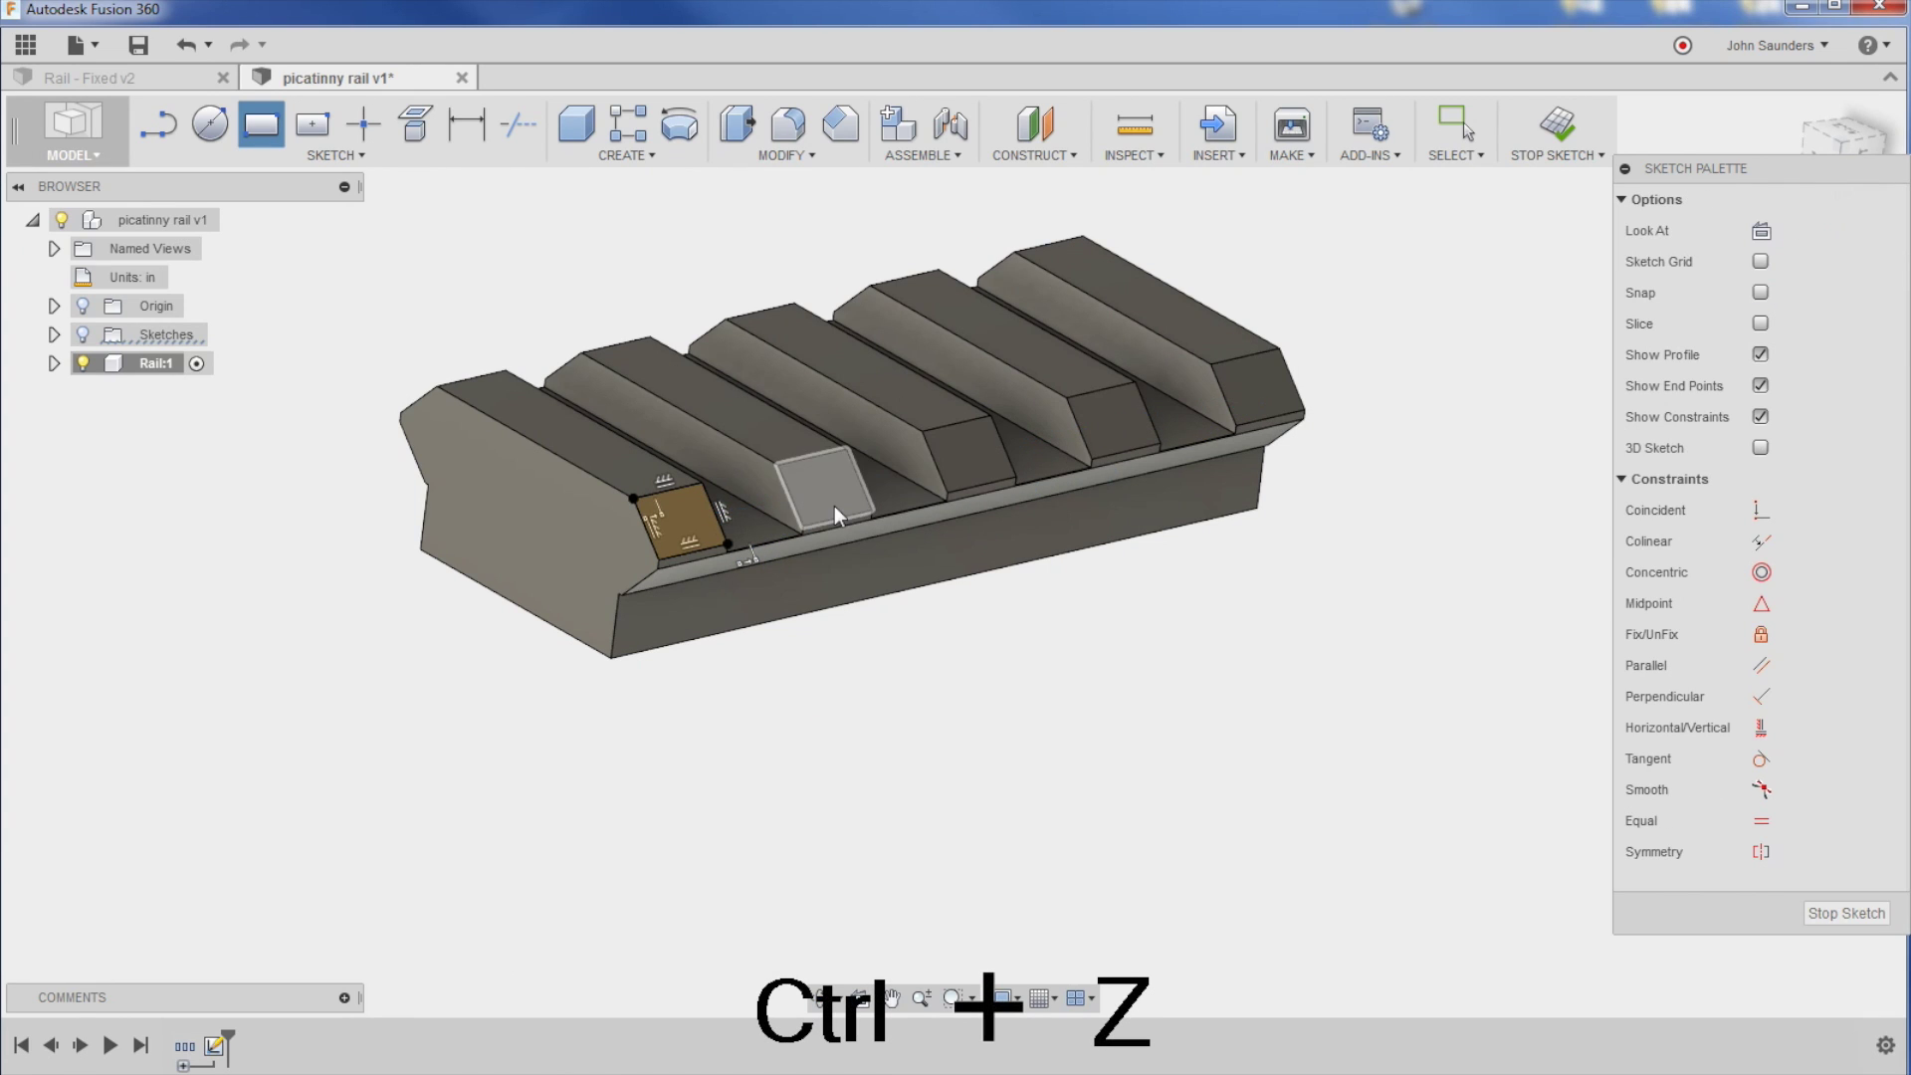
pyautogui.hotkey('ctrl', 'z')
pyautogui.hotkey('ctrl', 'z')
pyautogui.hotkey('ctrl', 'z')
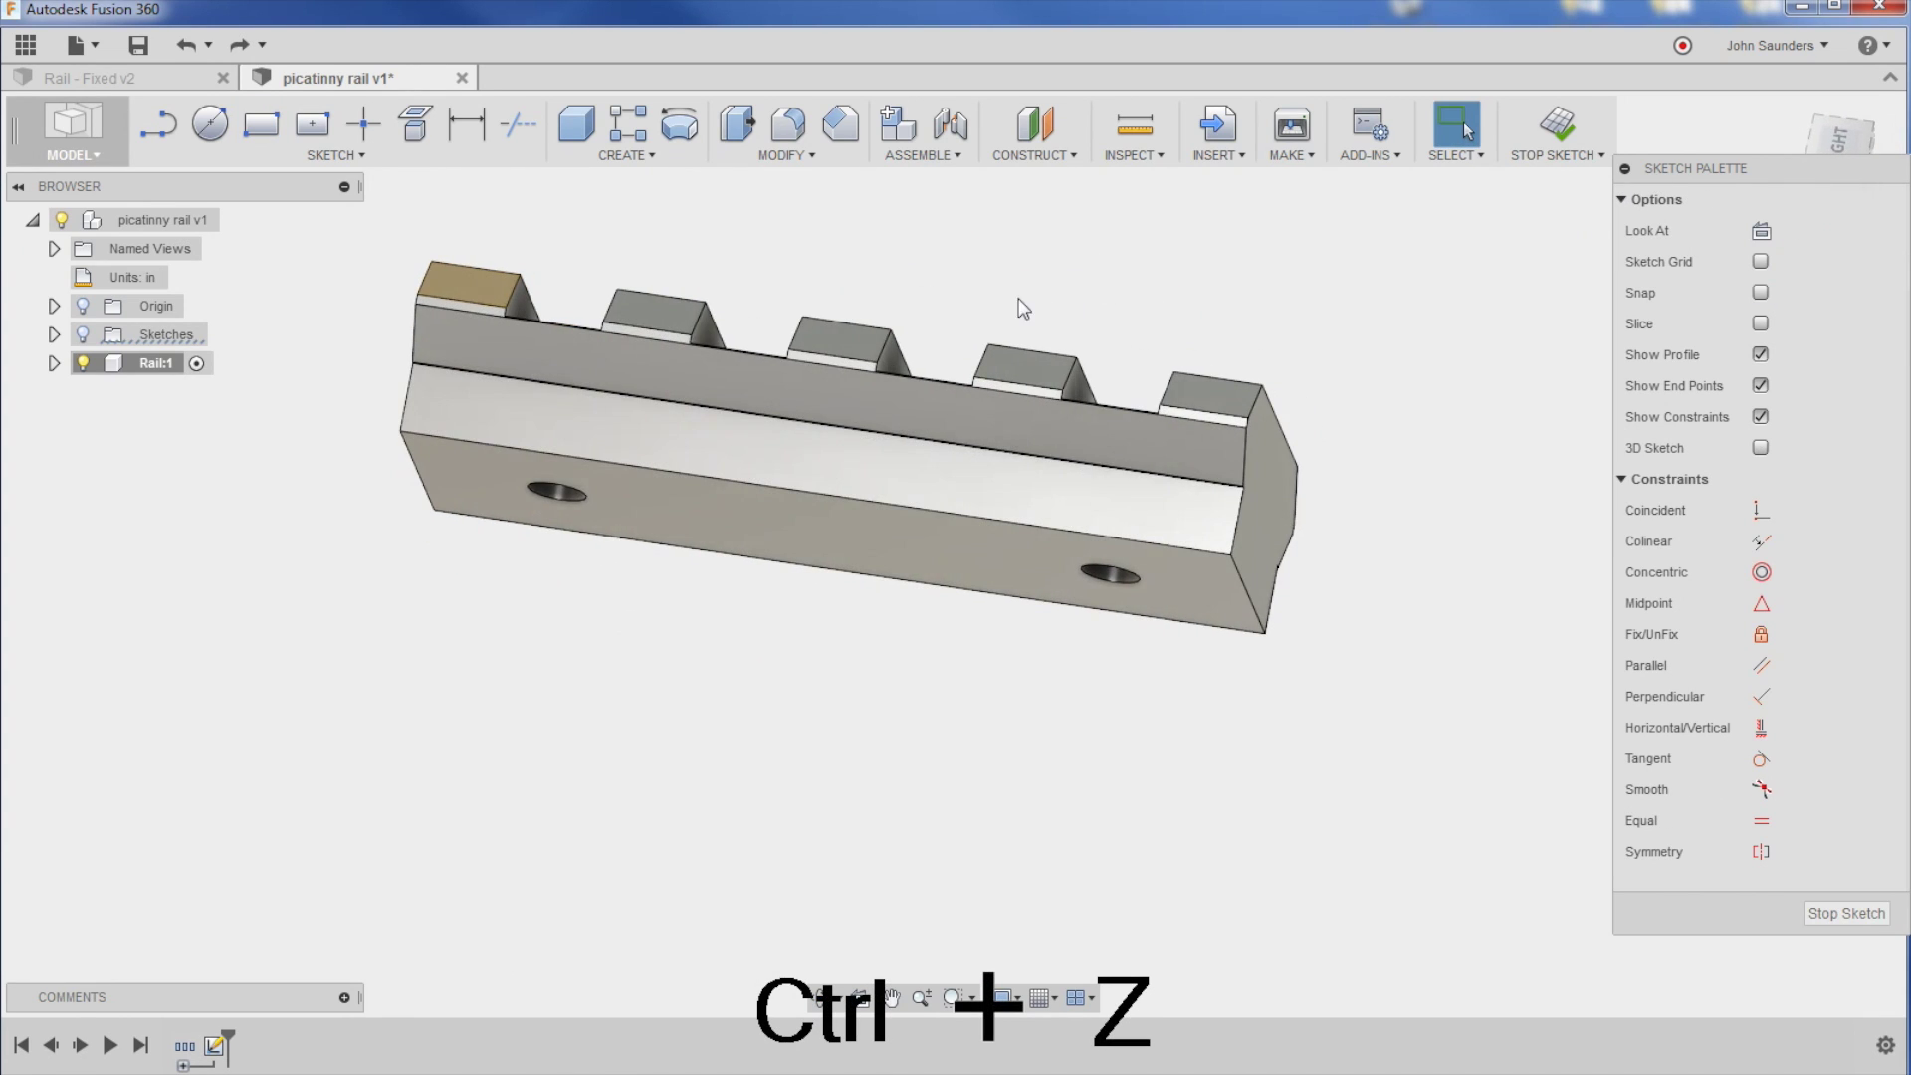
# Step: Sketch a 2-point rectangle on the rail's end face along its edge and finish the sketch
pyautogui.press('r')
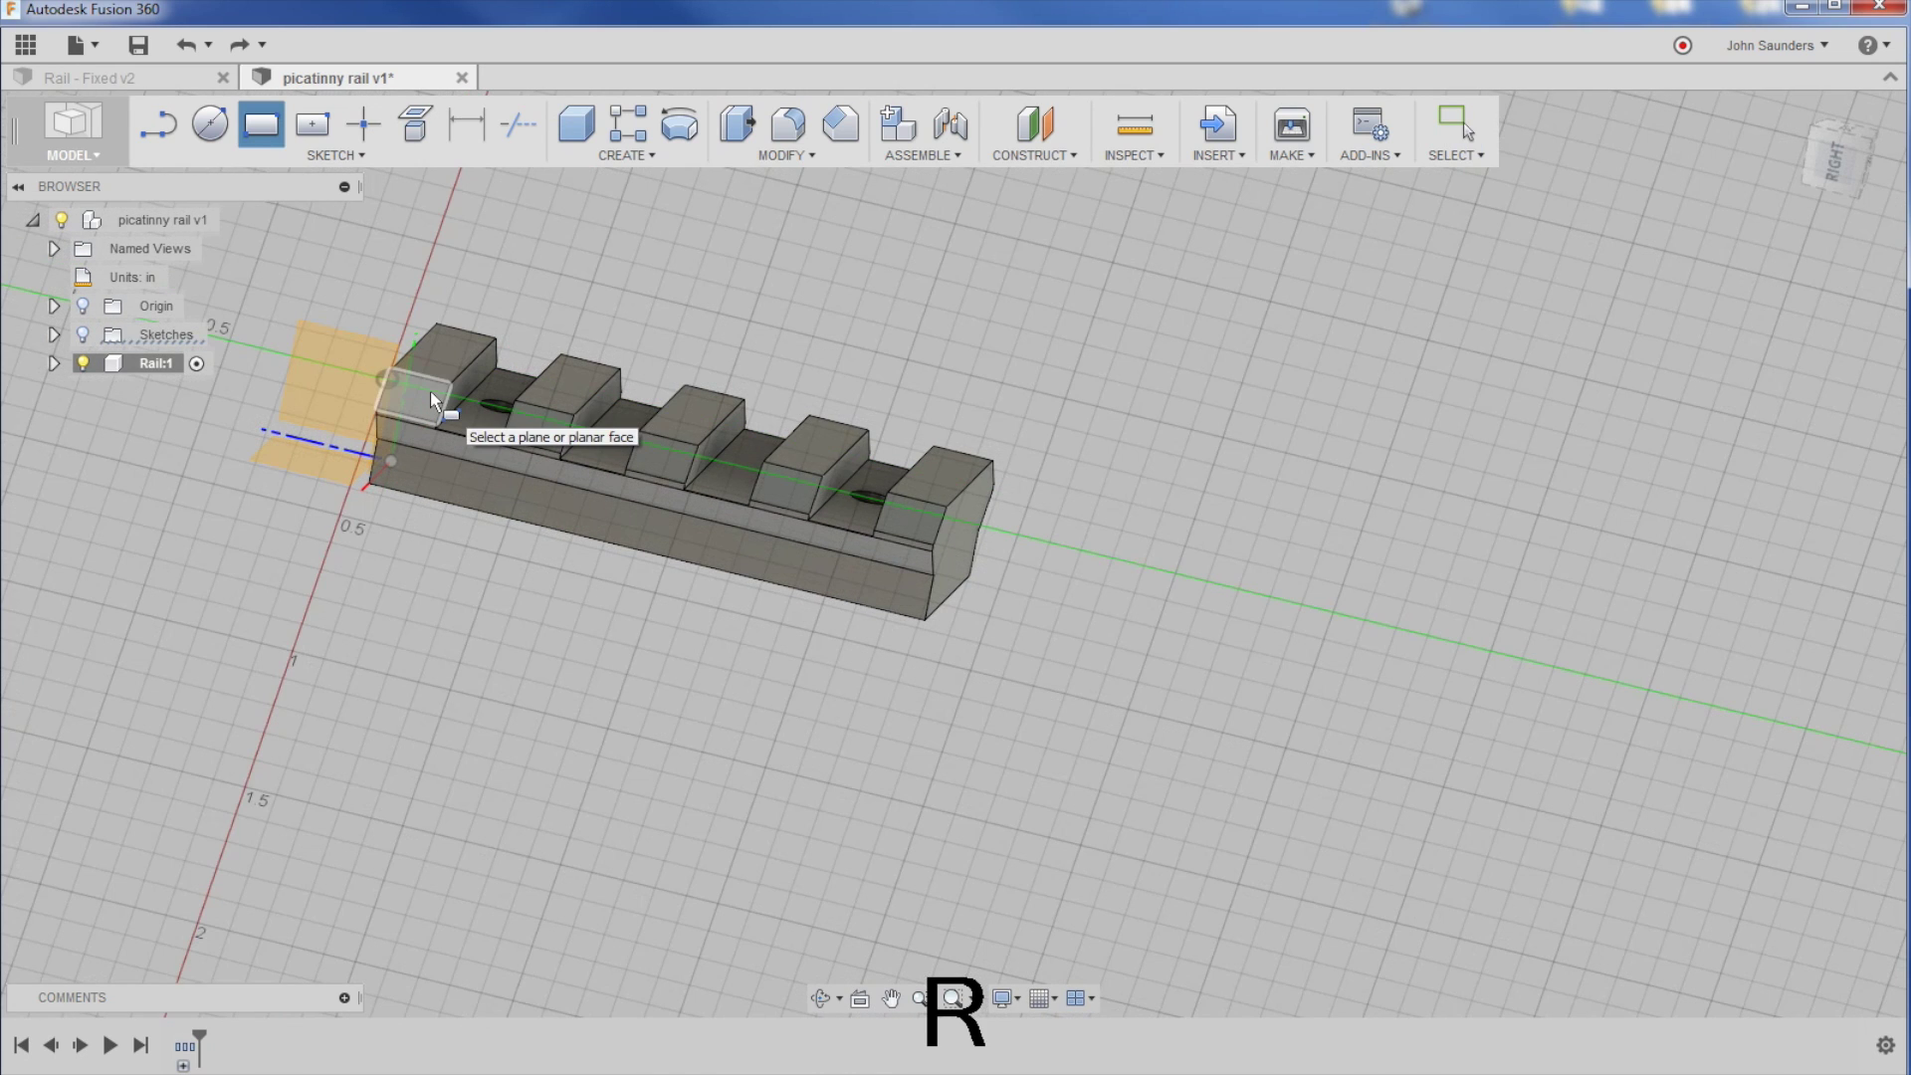
pyautogui.click(430, 390)
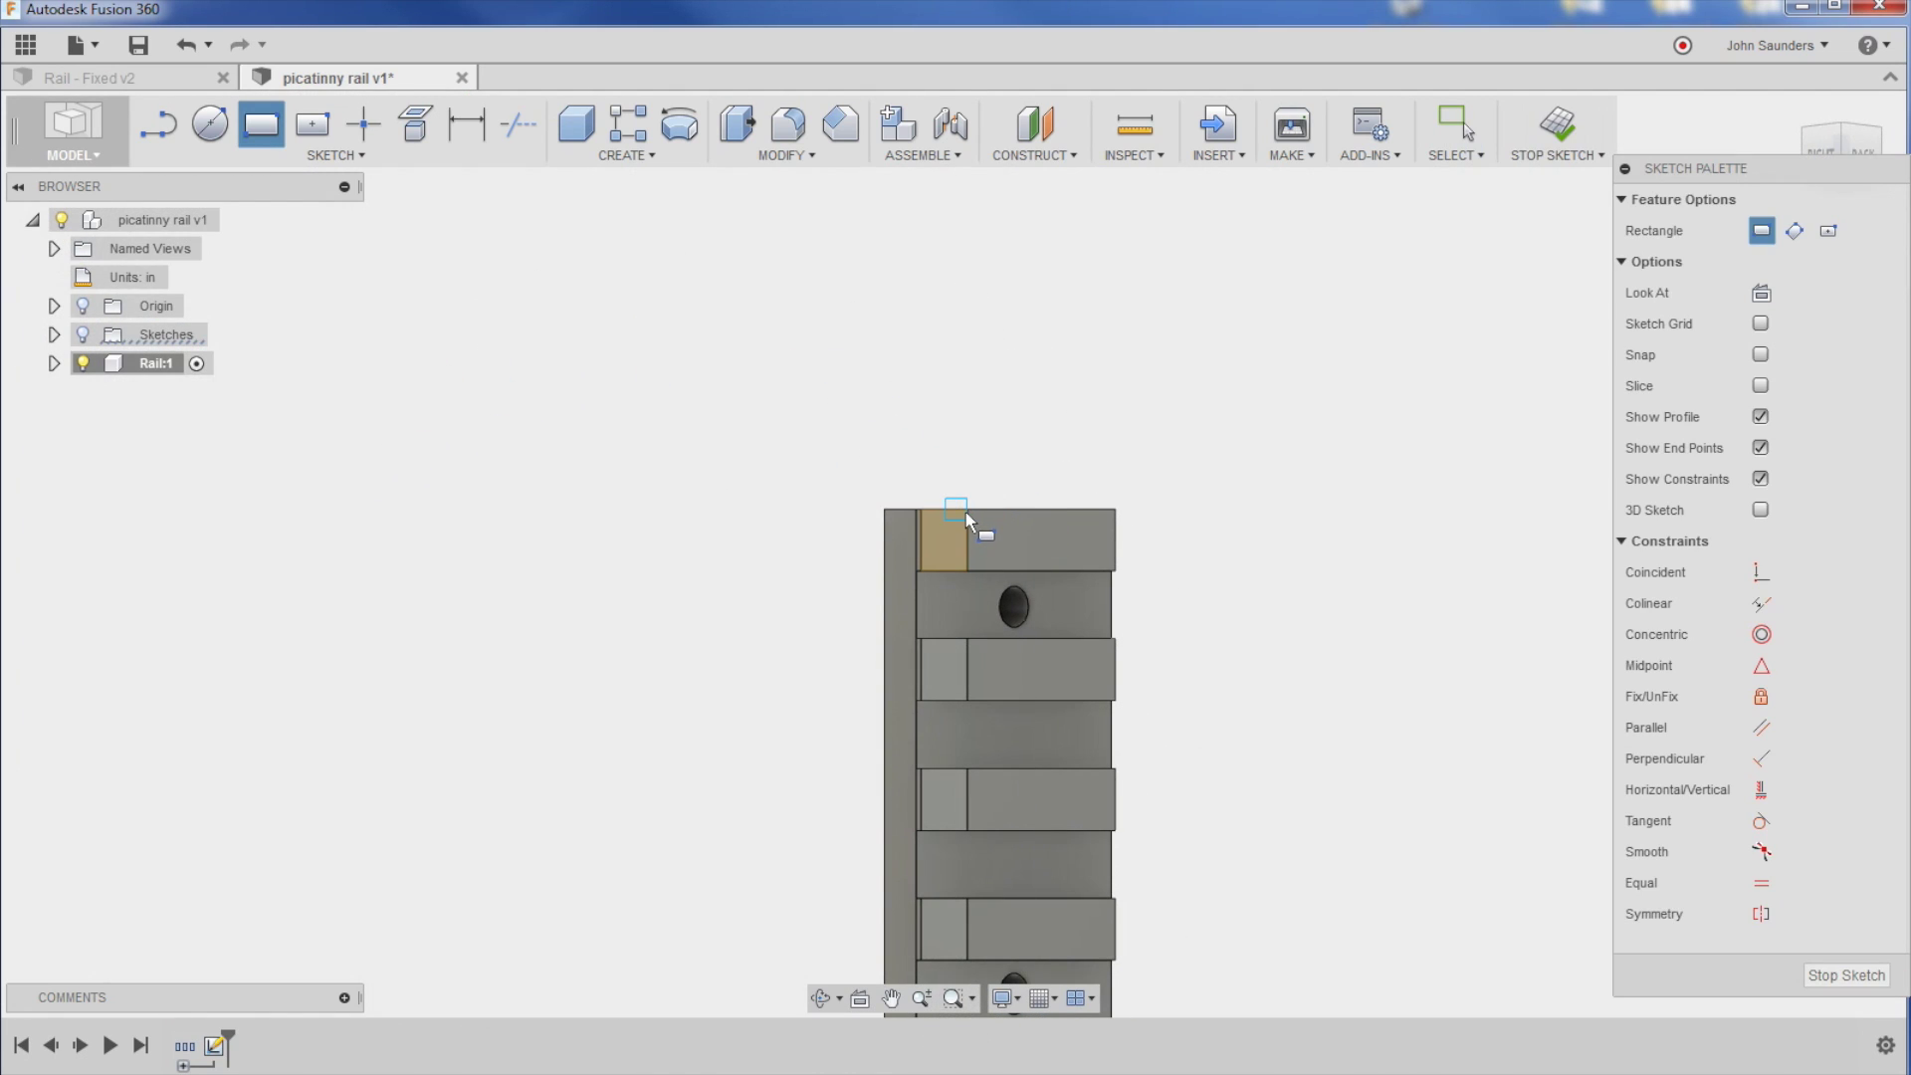
pyautogui.scroll(3, 965, 511)
pyautogui.click(971, 506)
pyautogui.scroll(-2, 941, 349)
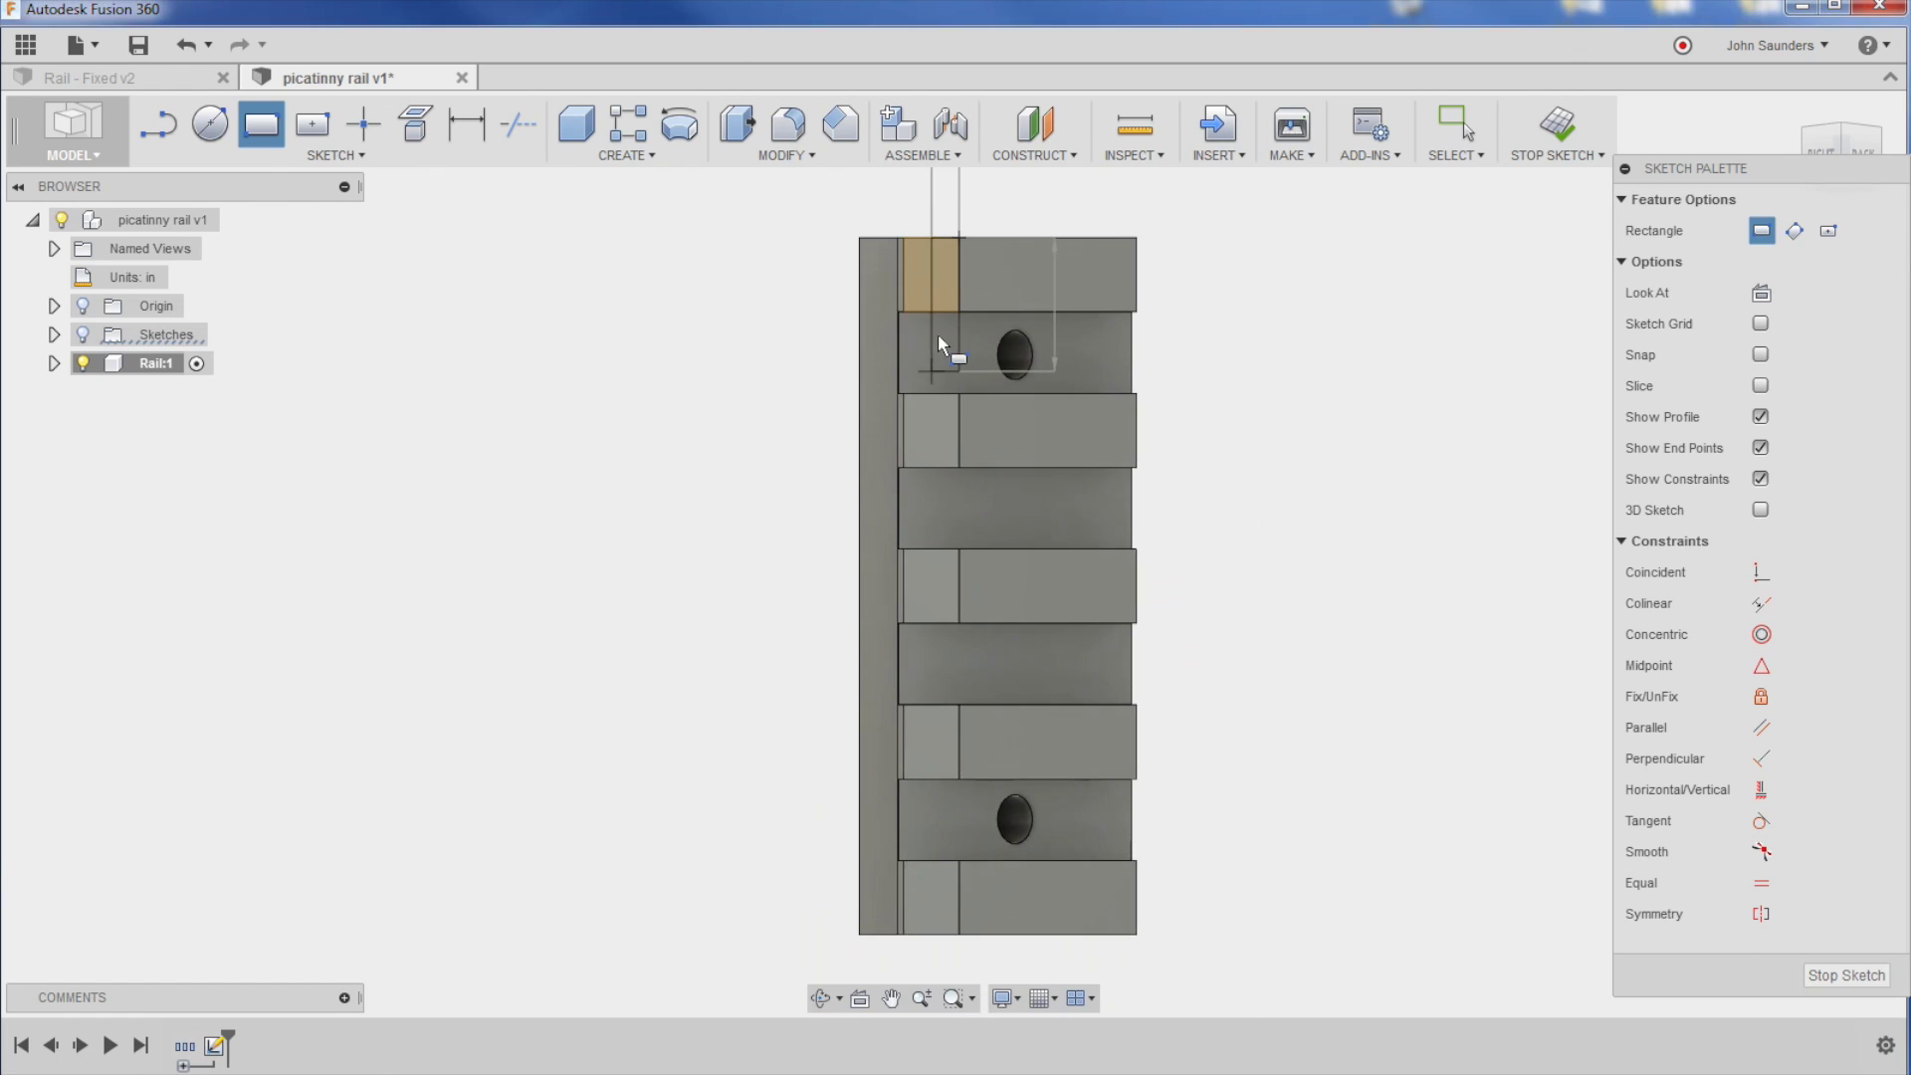
pyautogui.scroll(4, 947, 841)
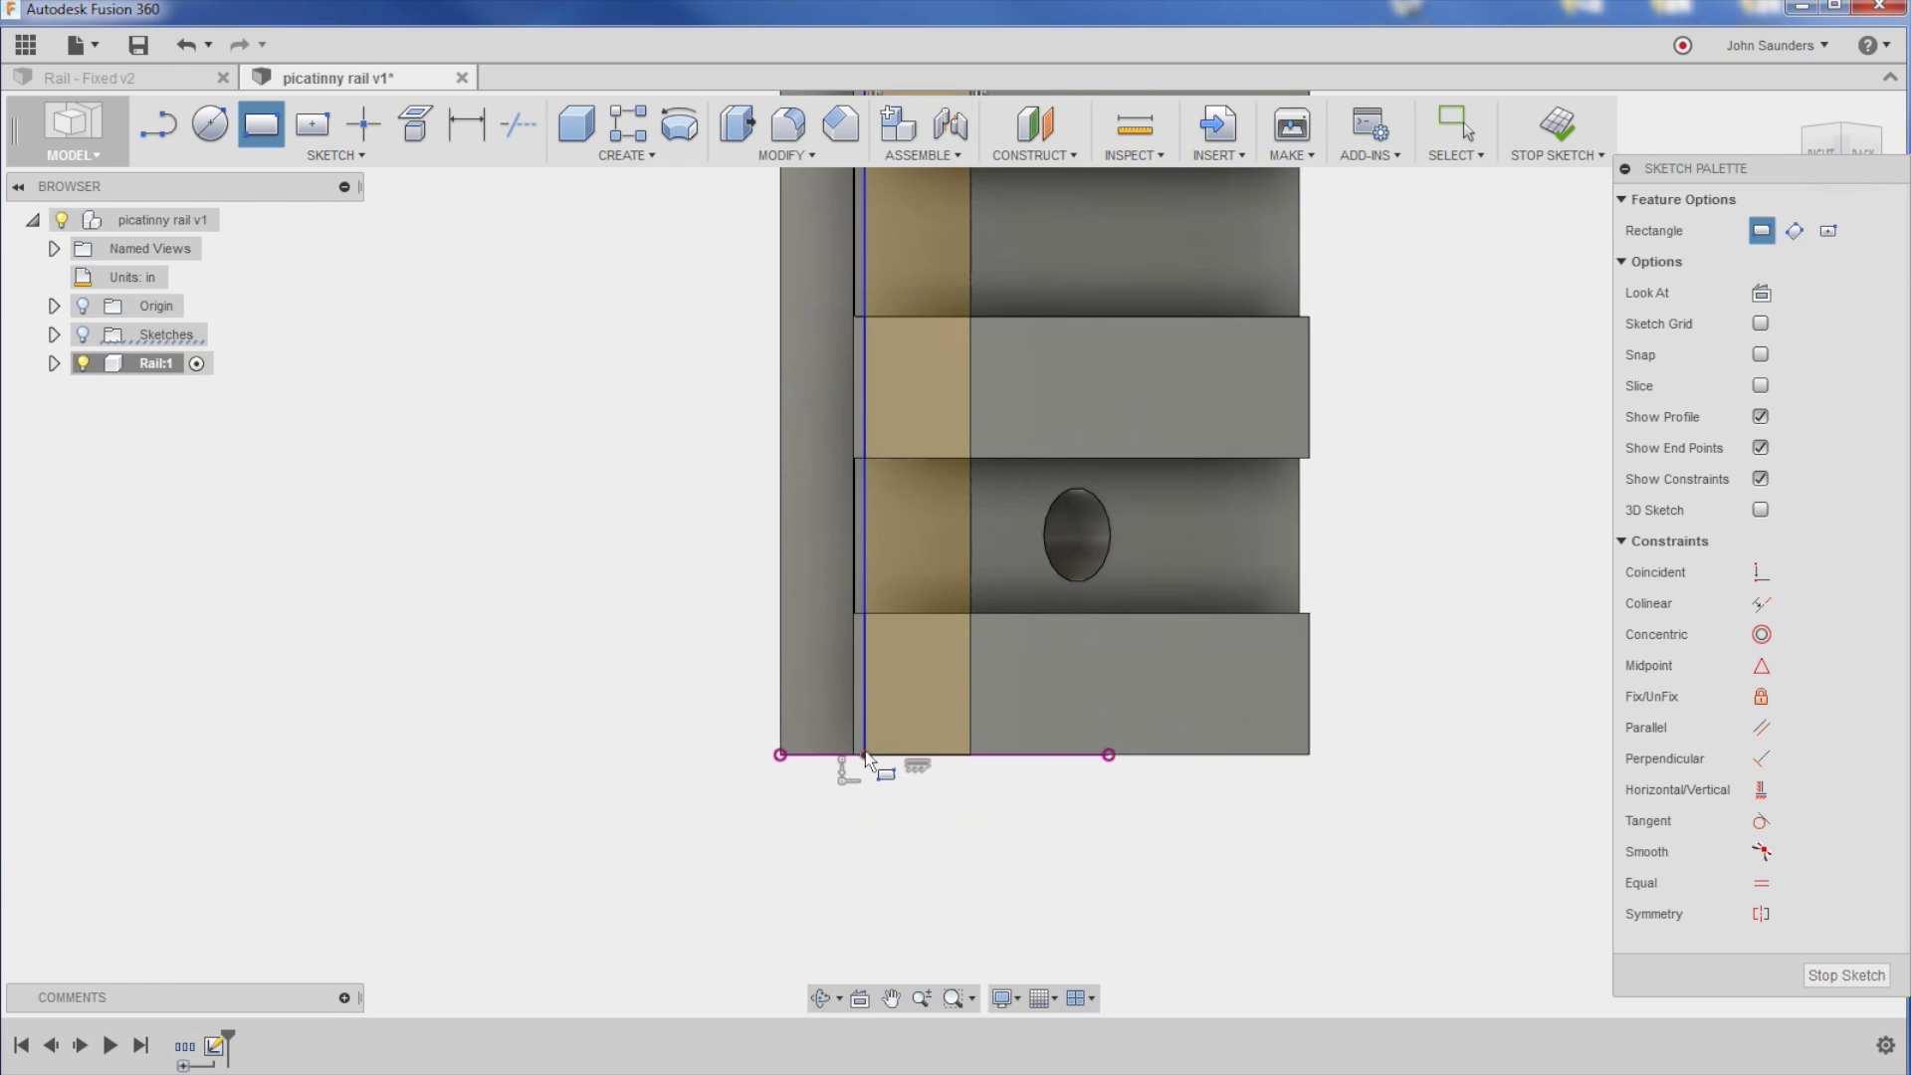
pyautogui.scroll(-2, 864, 750)
pyautogui.keyDown('shift'); pyautogui.moveTo(857, 747); pyautogui.dragTo(980, 376, button='middle'); pyautogui.keyUp('shift')
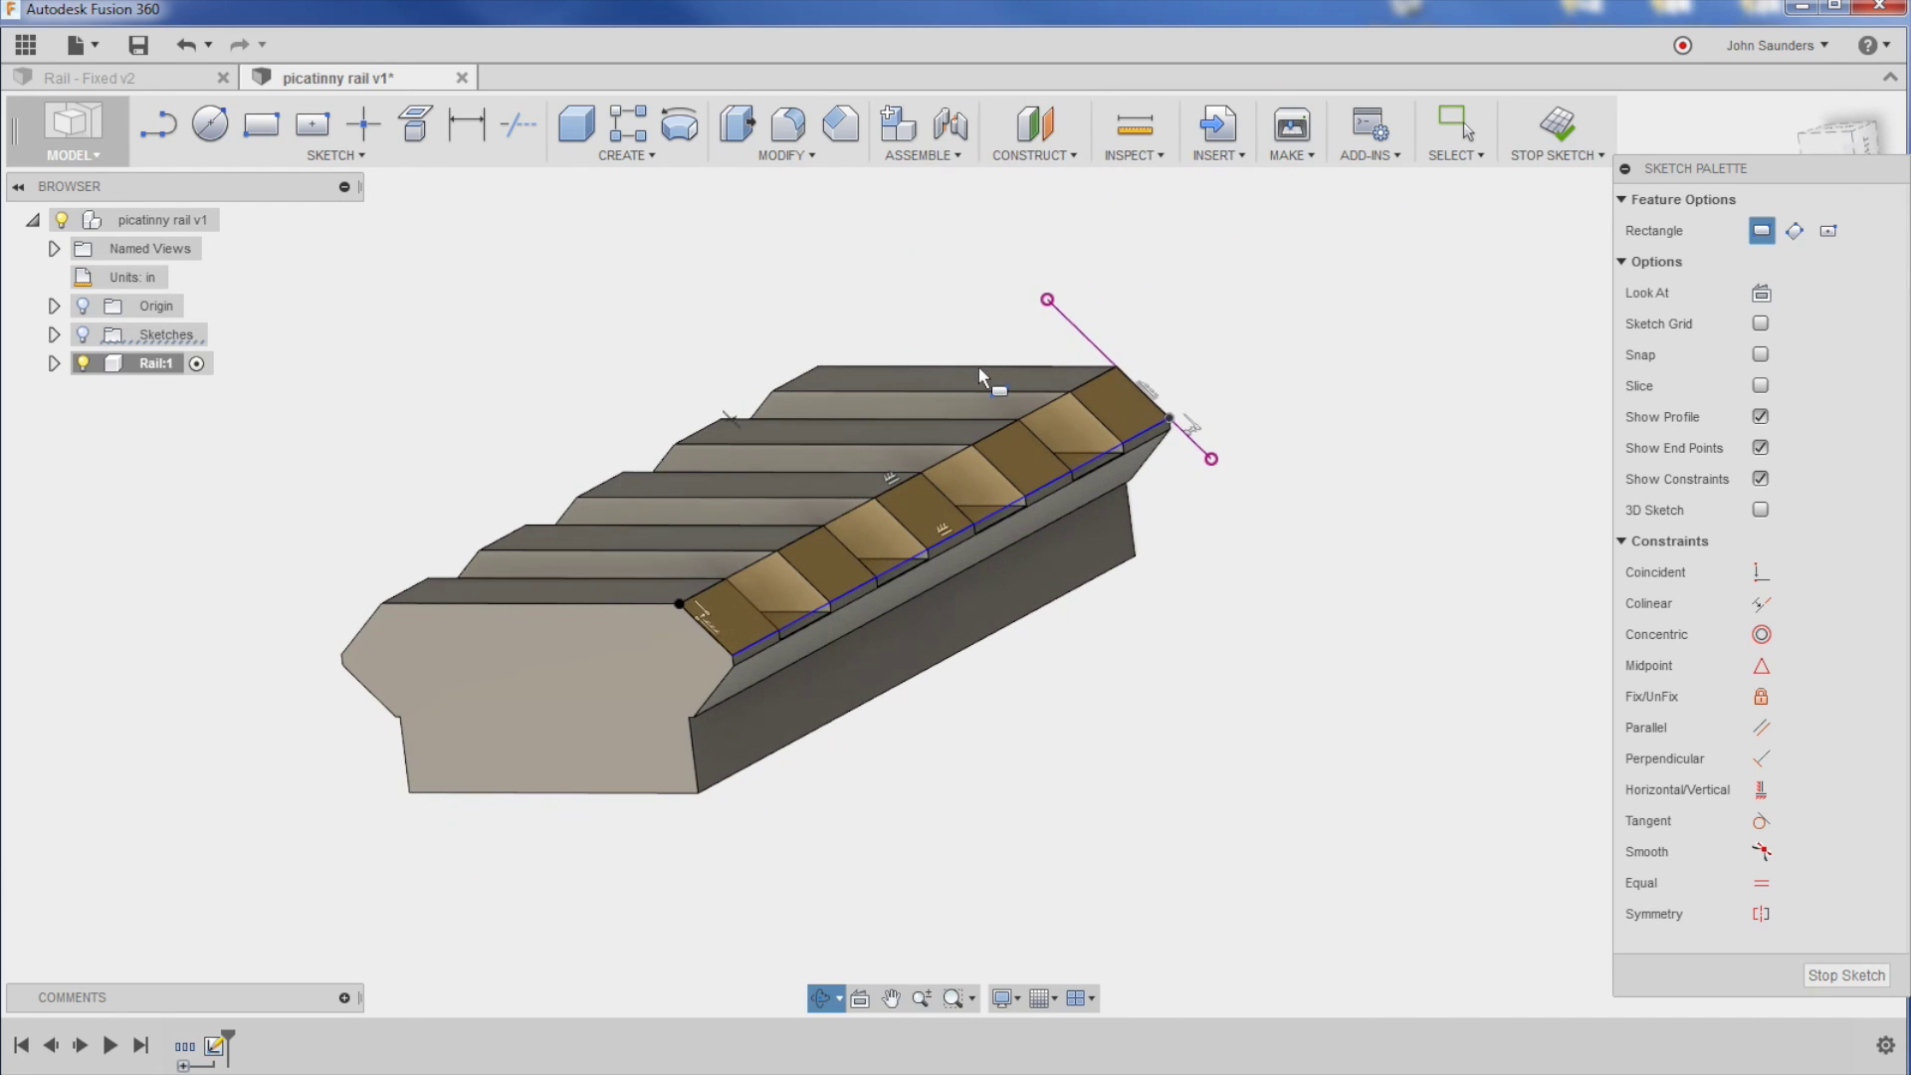
pyautogui.click(1558, 125)
pyautogui.moveTo(1383, 456)
pyautogui.keyDown('shift'); pyautogui.mouseDown(button='middle')
pyautogui.moveTo(1450, 427)
pyautogui.moveTo(1059, 438)
pyautogui.mouseUp(button='middle'); pyautogui.keyUp('shift')
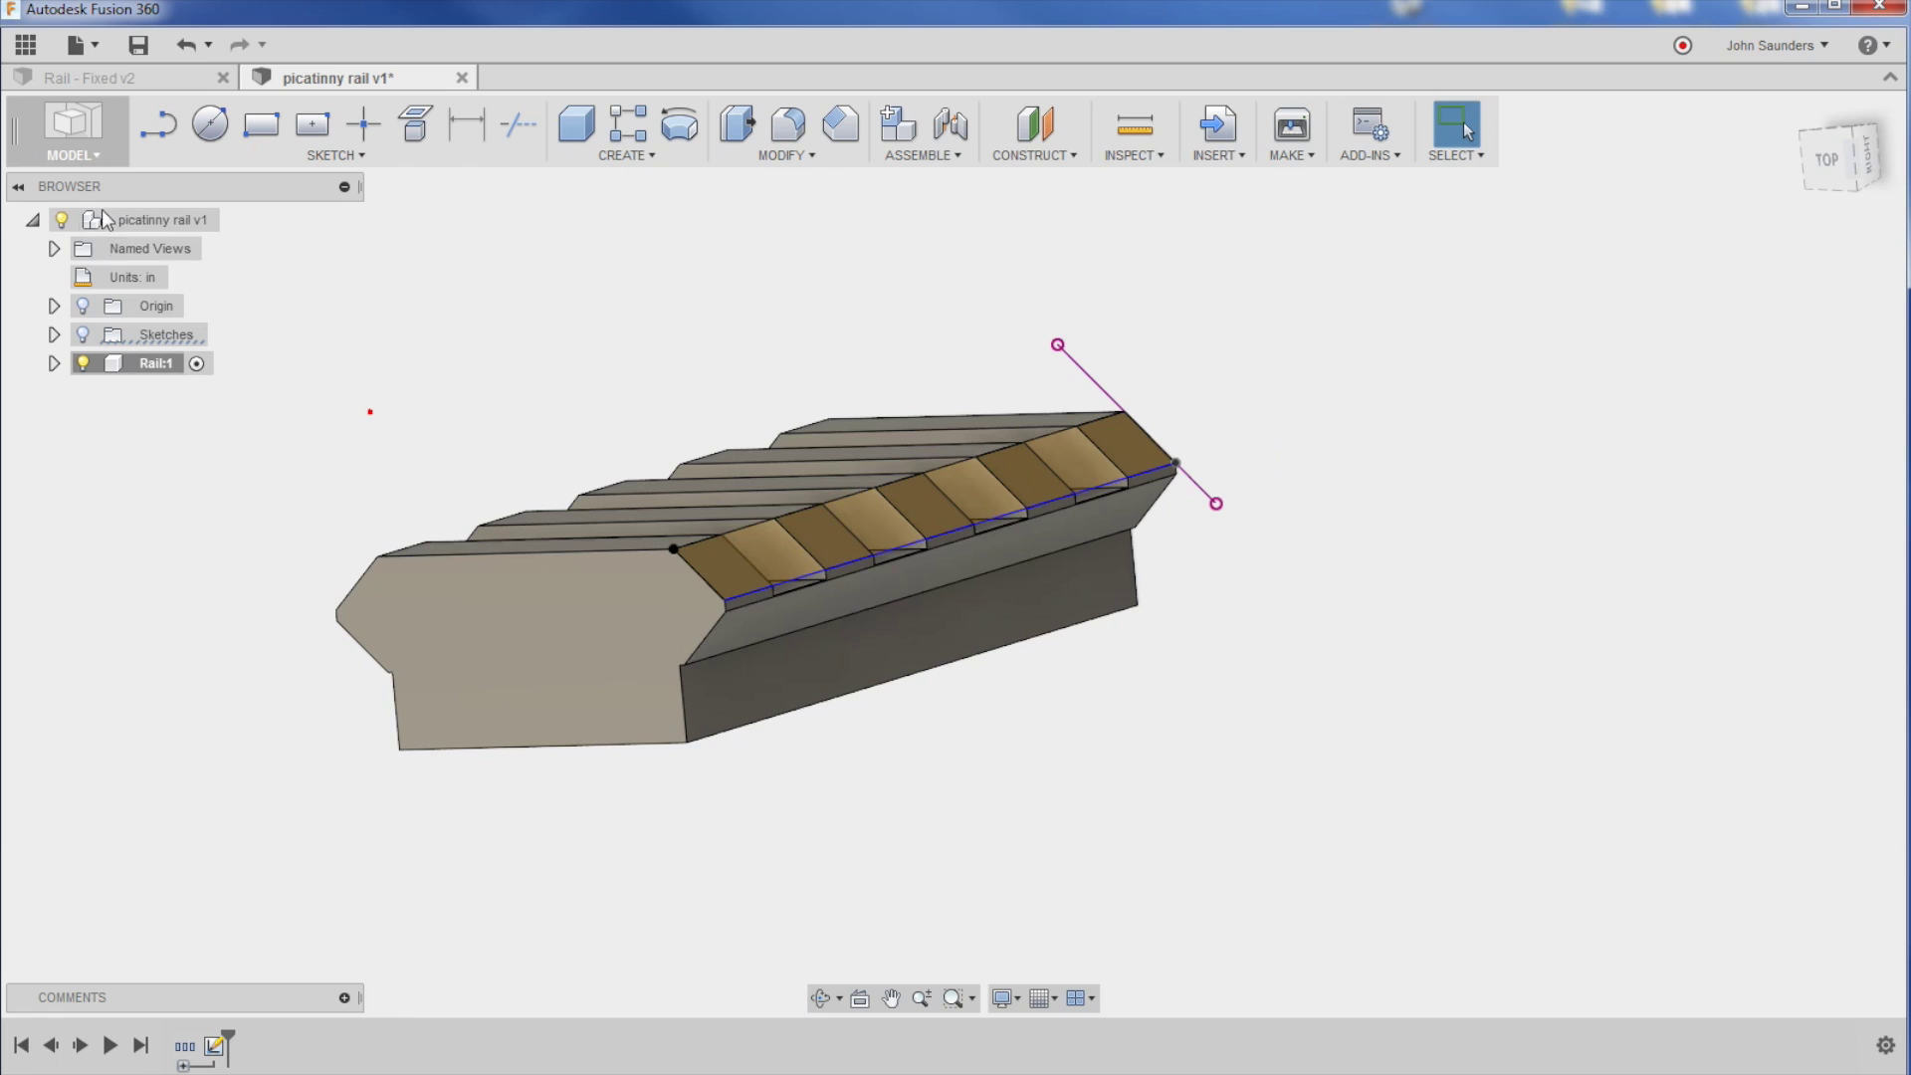
# Step: In CAM, replace Parallel1's eight boundary chains with the single chamfered rail edge chain
pyautogui.click(72, 154)
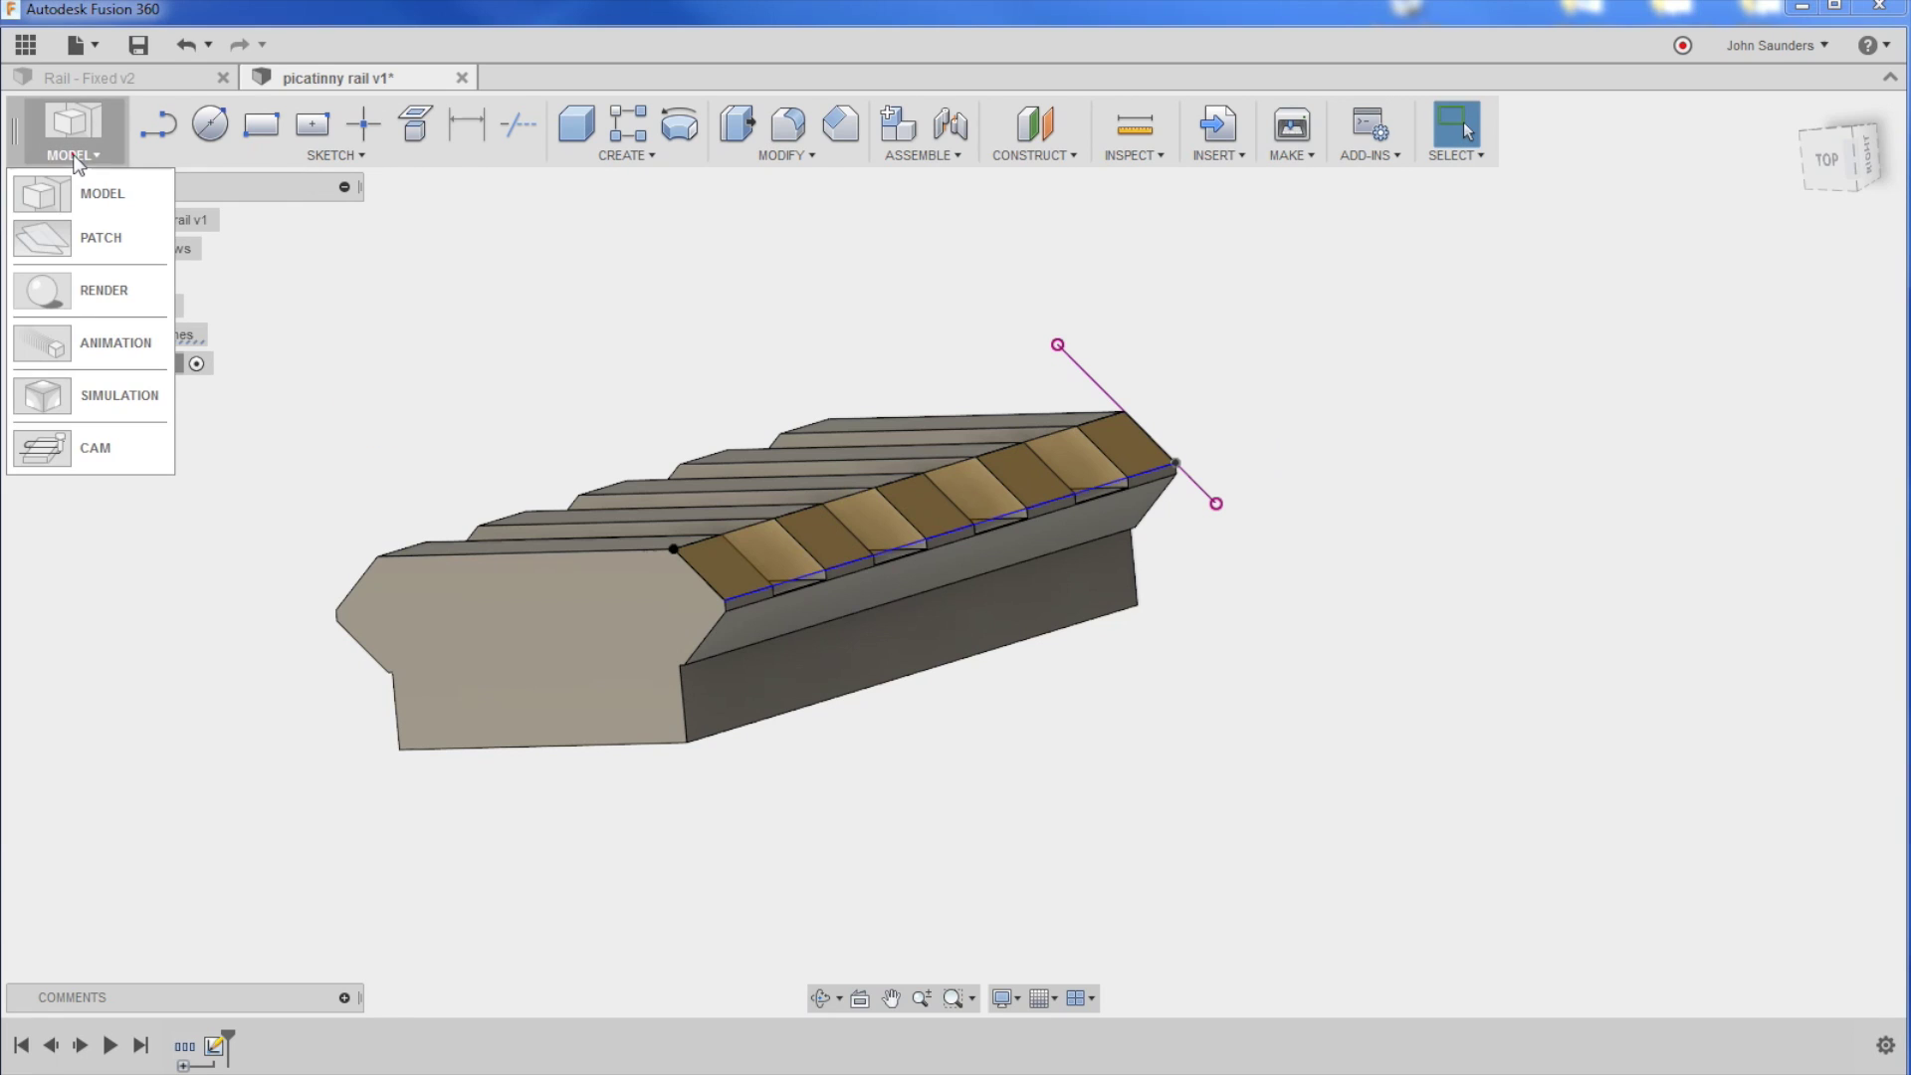
pyautogui.click(119, 452)
pyautogui.click(239, 566)
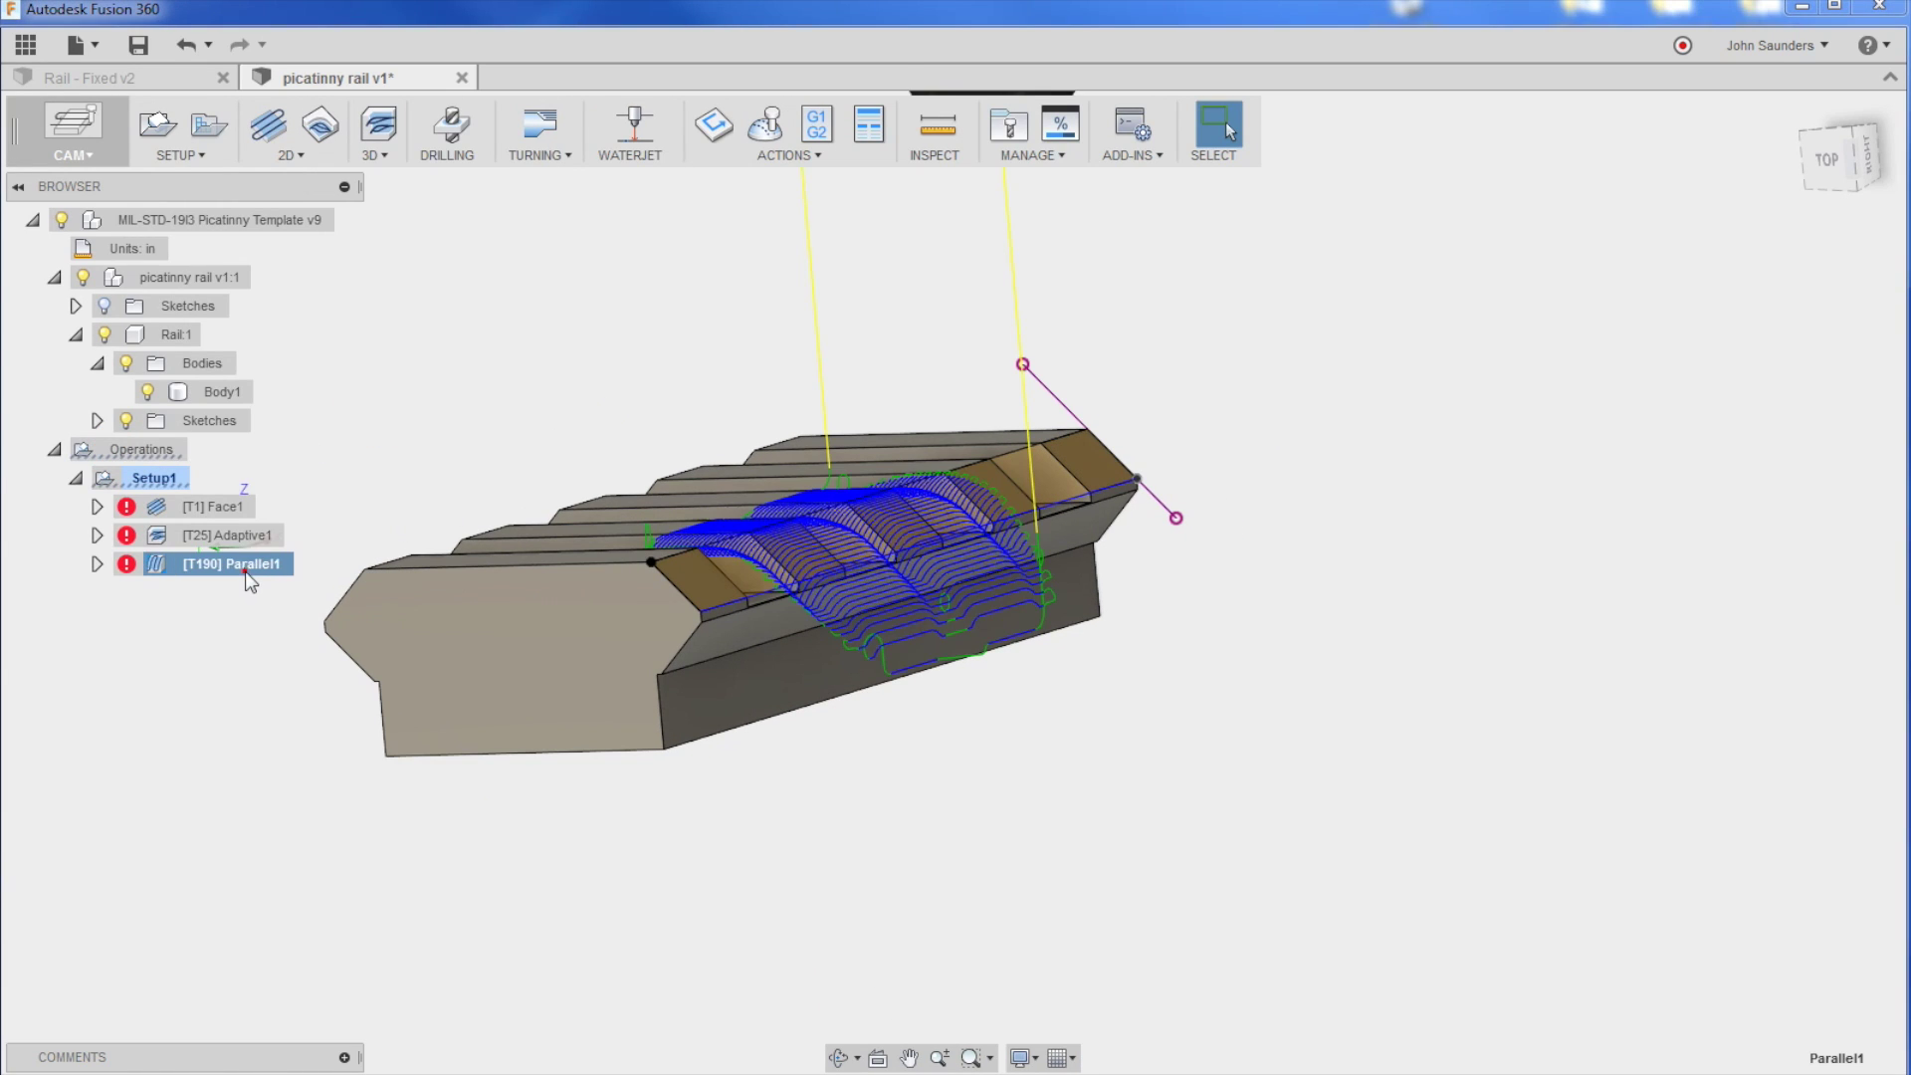
pyautogui.rightClick(241, 567)
pyautogui.click(283, 578)
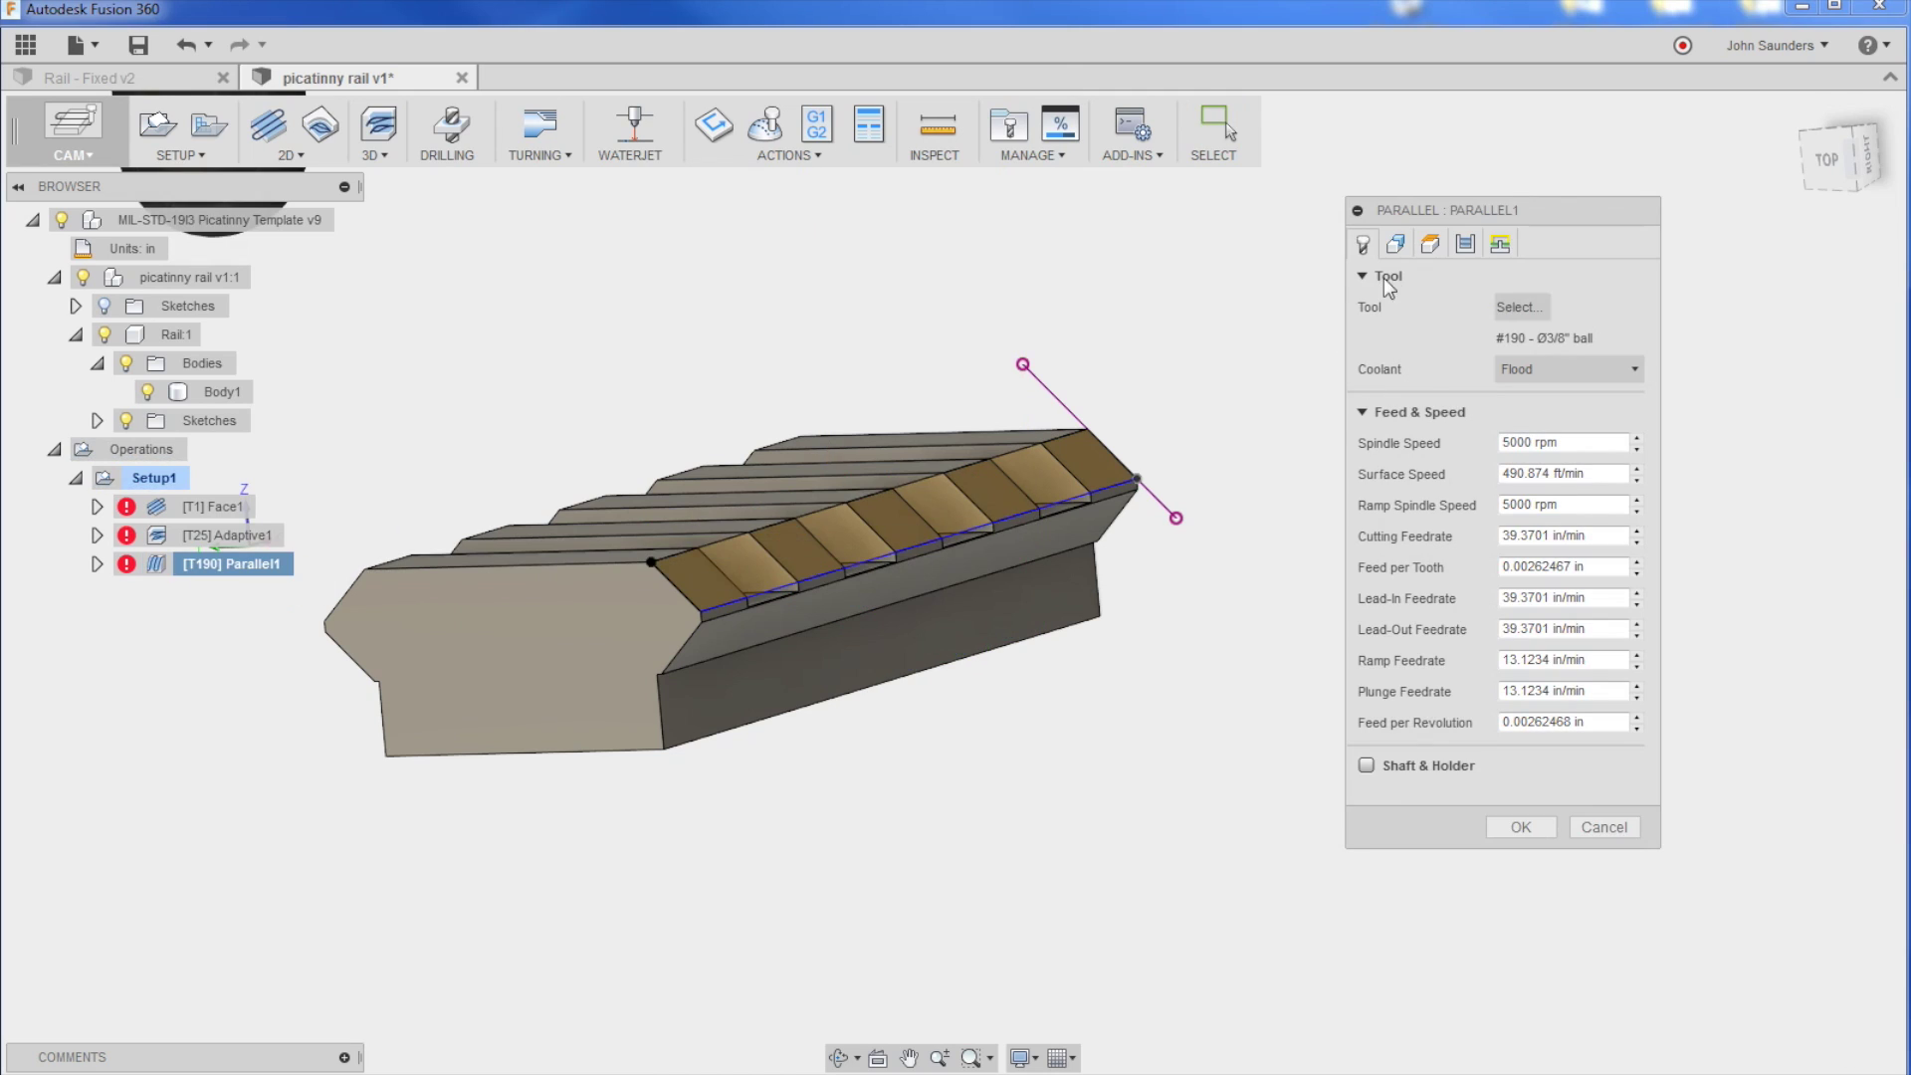
pyautogui.click(1396, 244)
pyautogui.click(1570, 308)
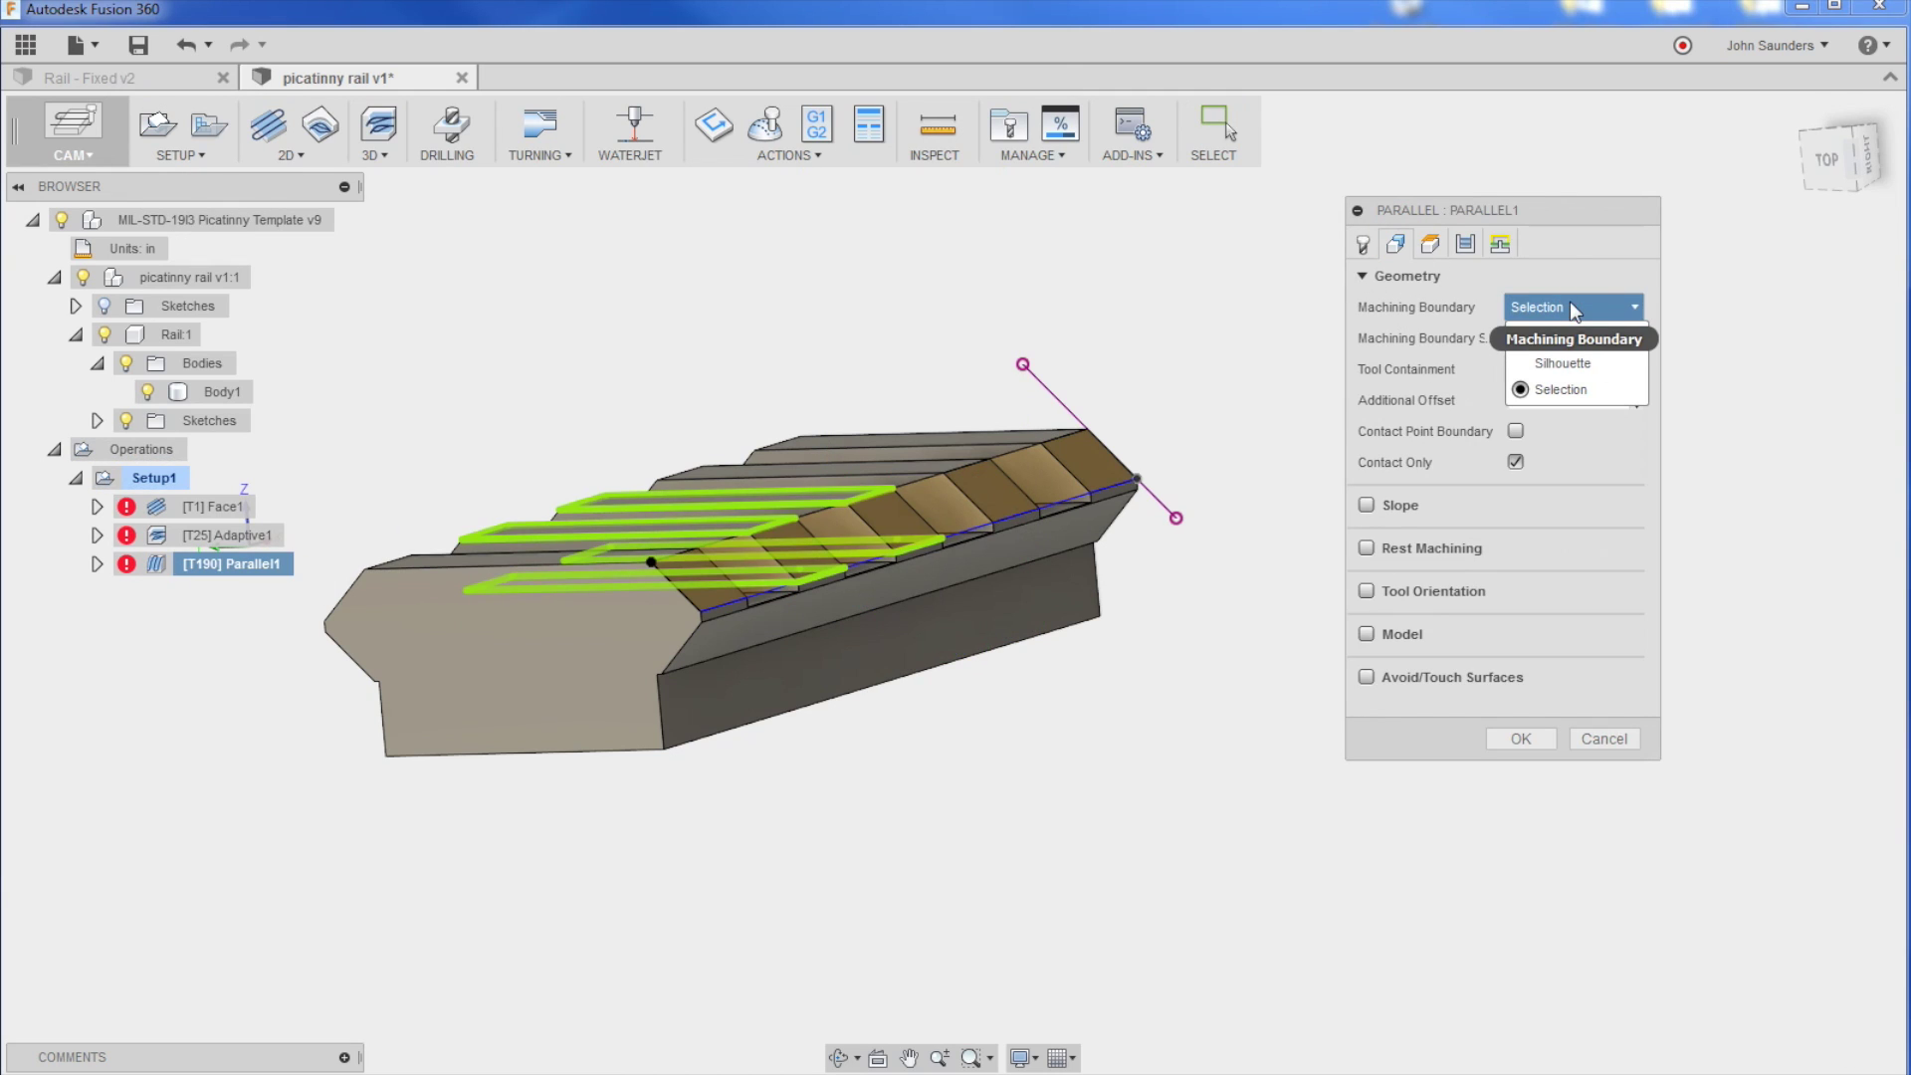
pyautogui.click(1526, 304)
pyautogui.click(1599, 338)
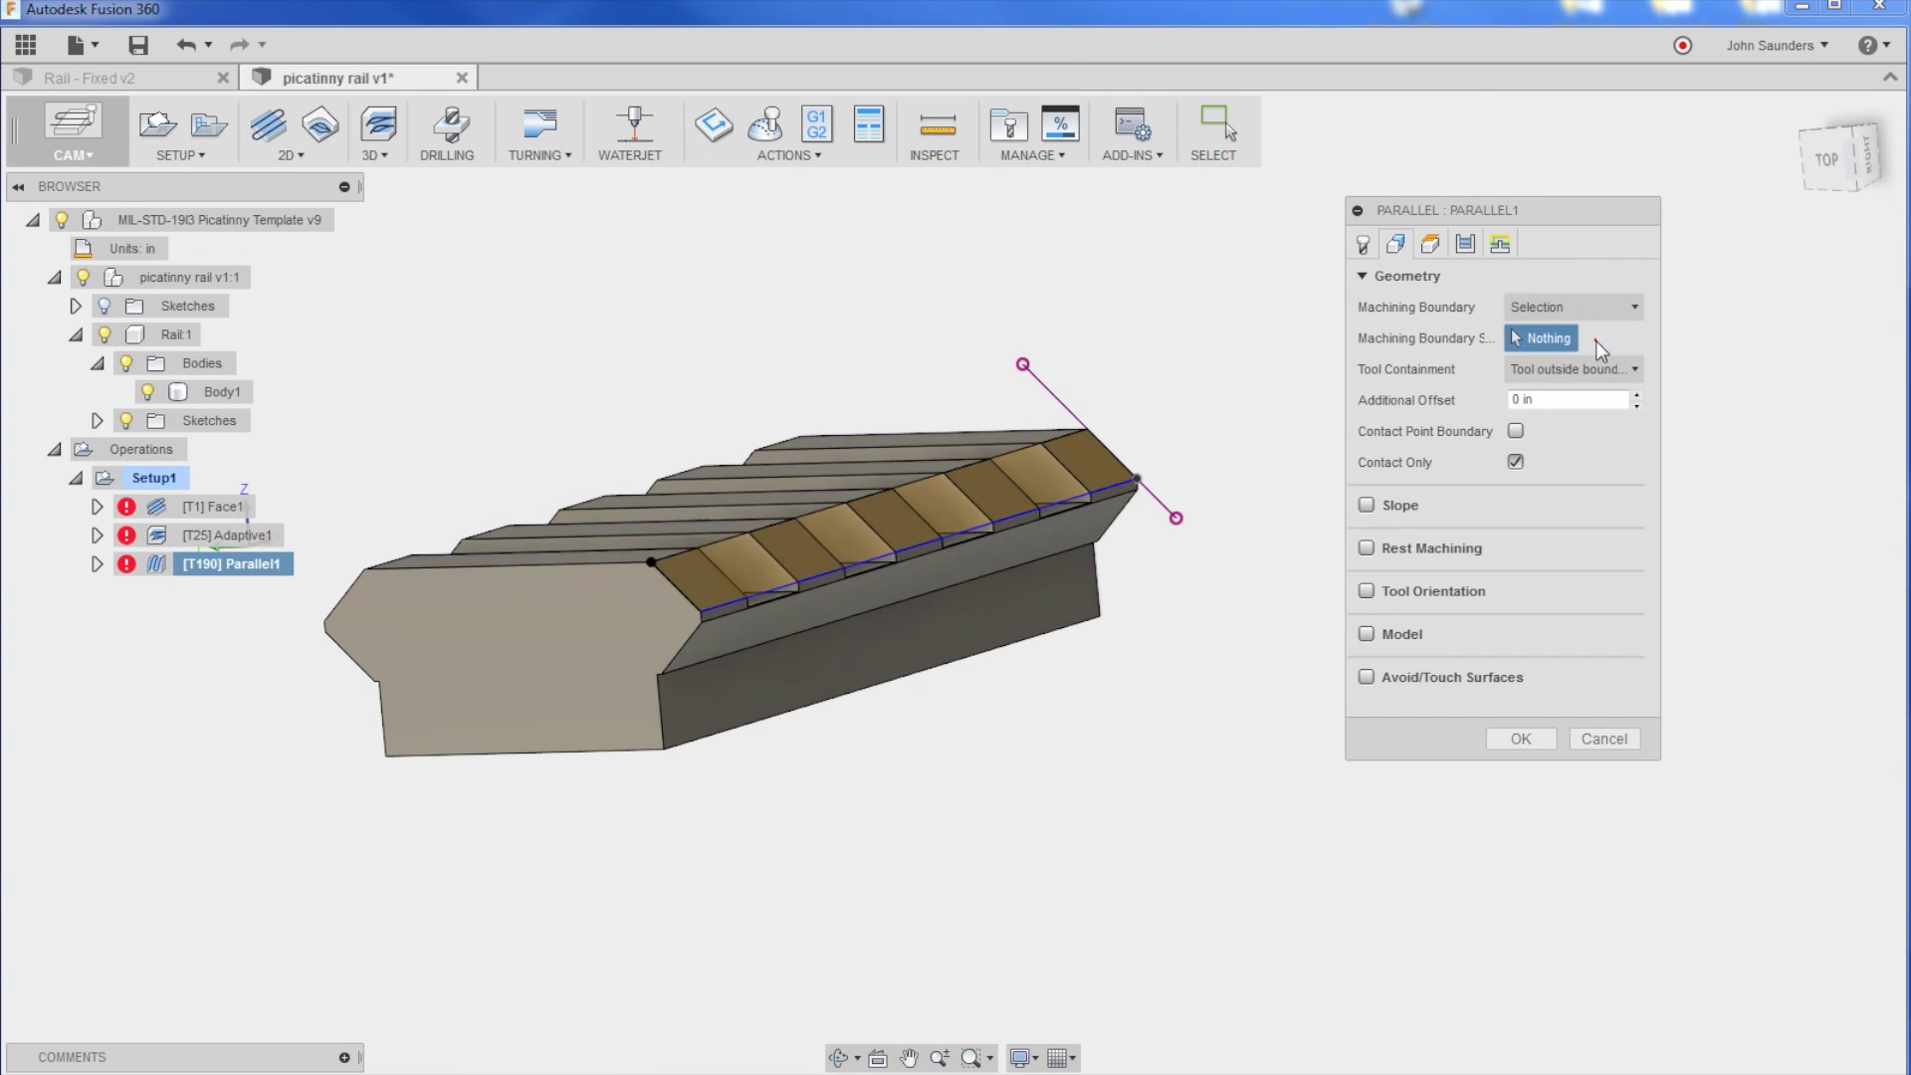
pyautogui.click(1066, 500)
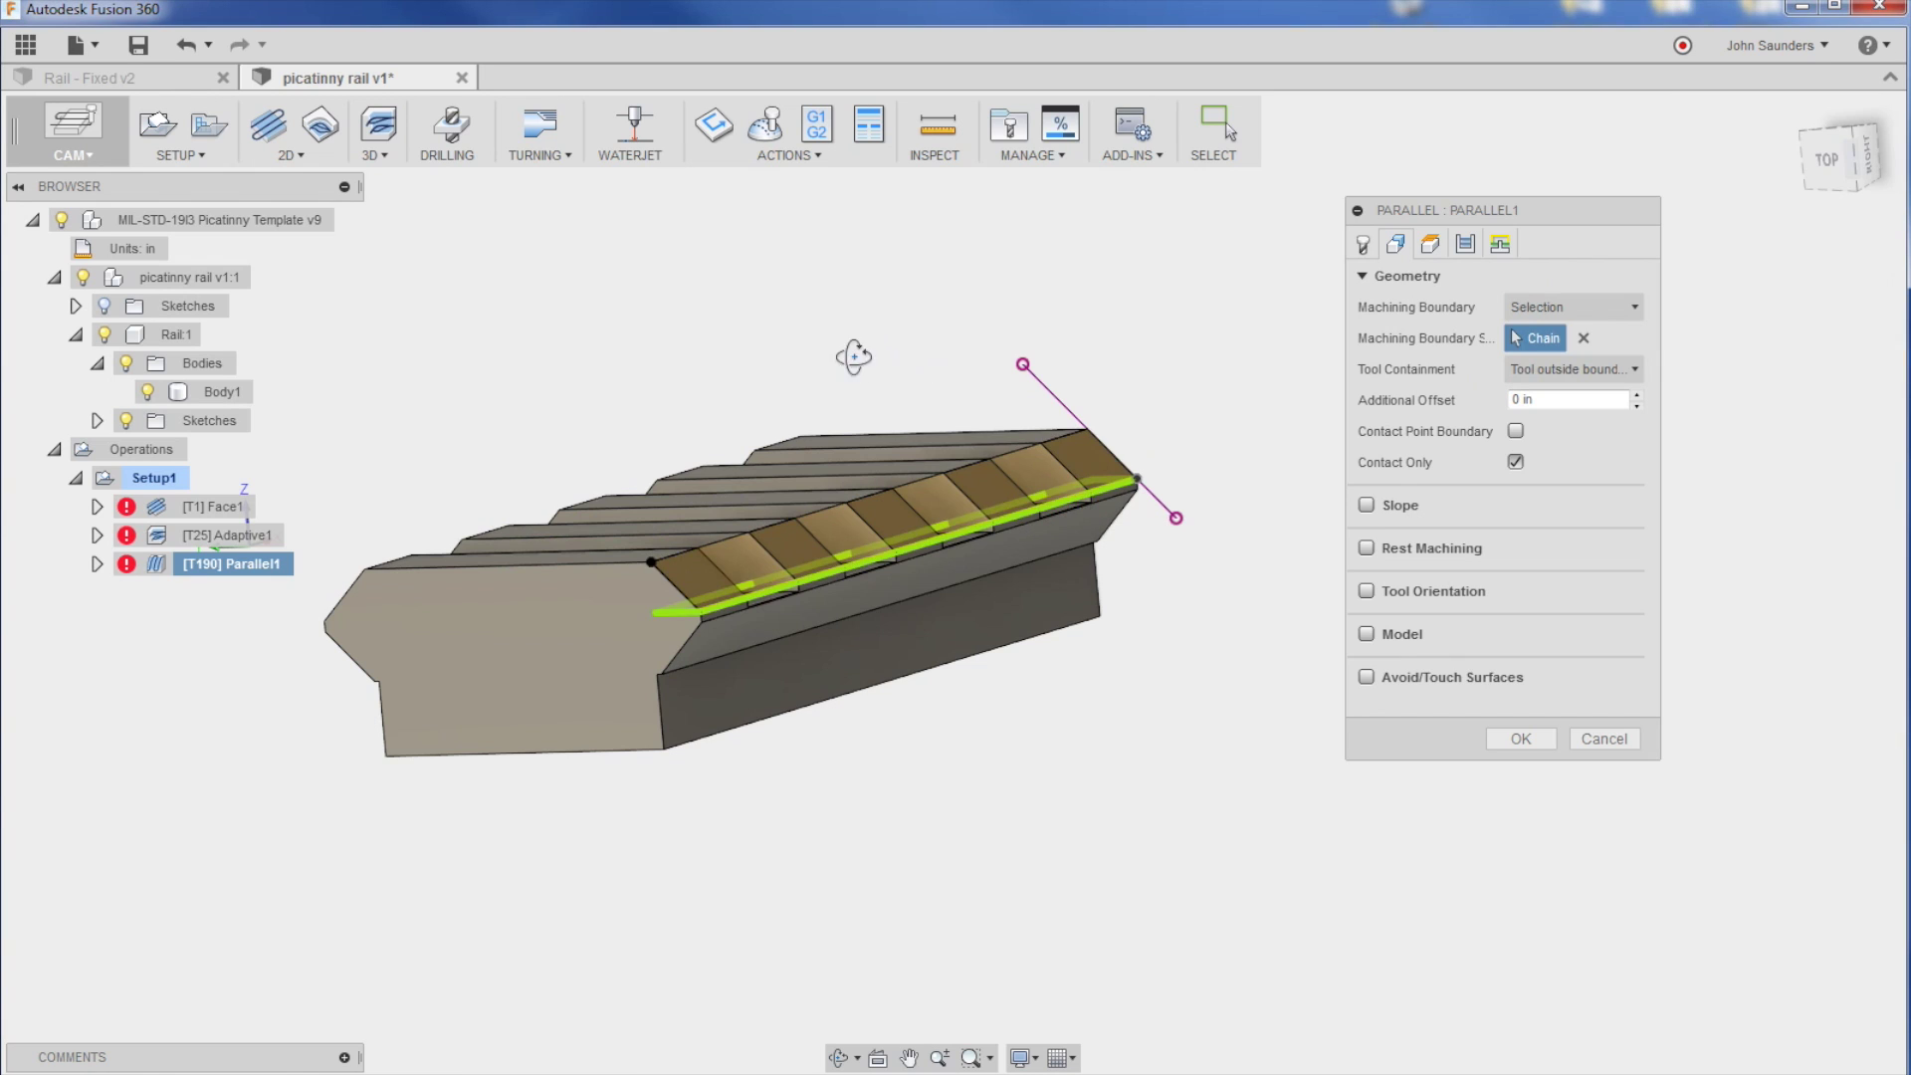
pyautogui.keyDown('shift'); pyautogui.moveTo(853, 353); pyautogui.dragTo(852, 616, button='middle'); pyautogui.keyUp('shift')
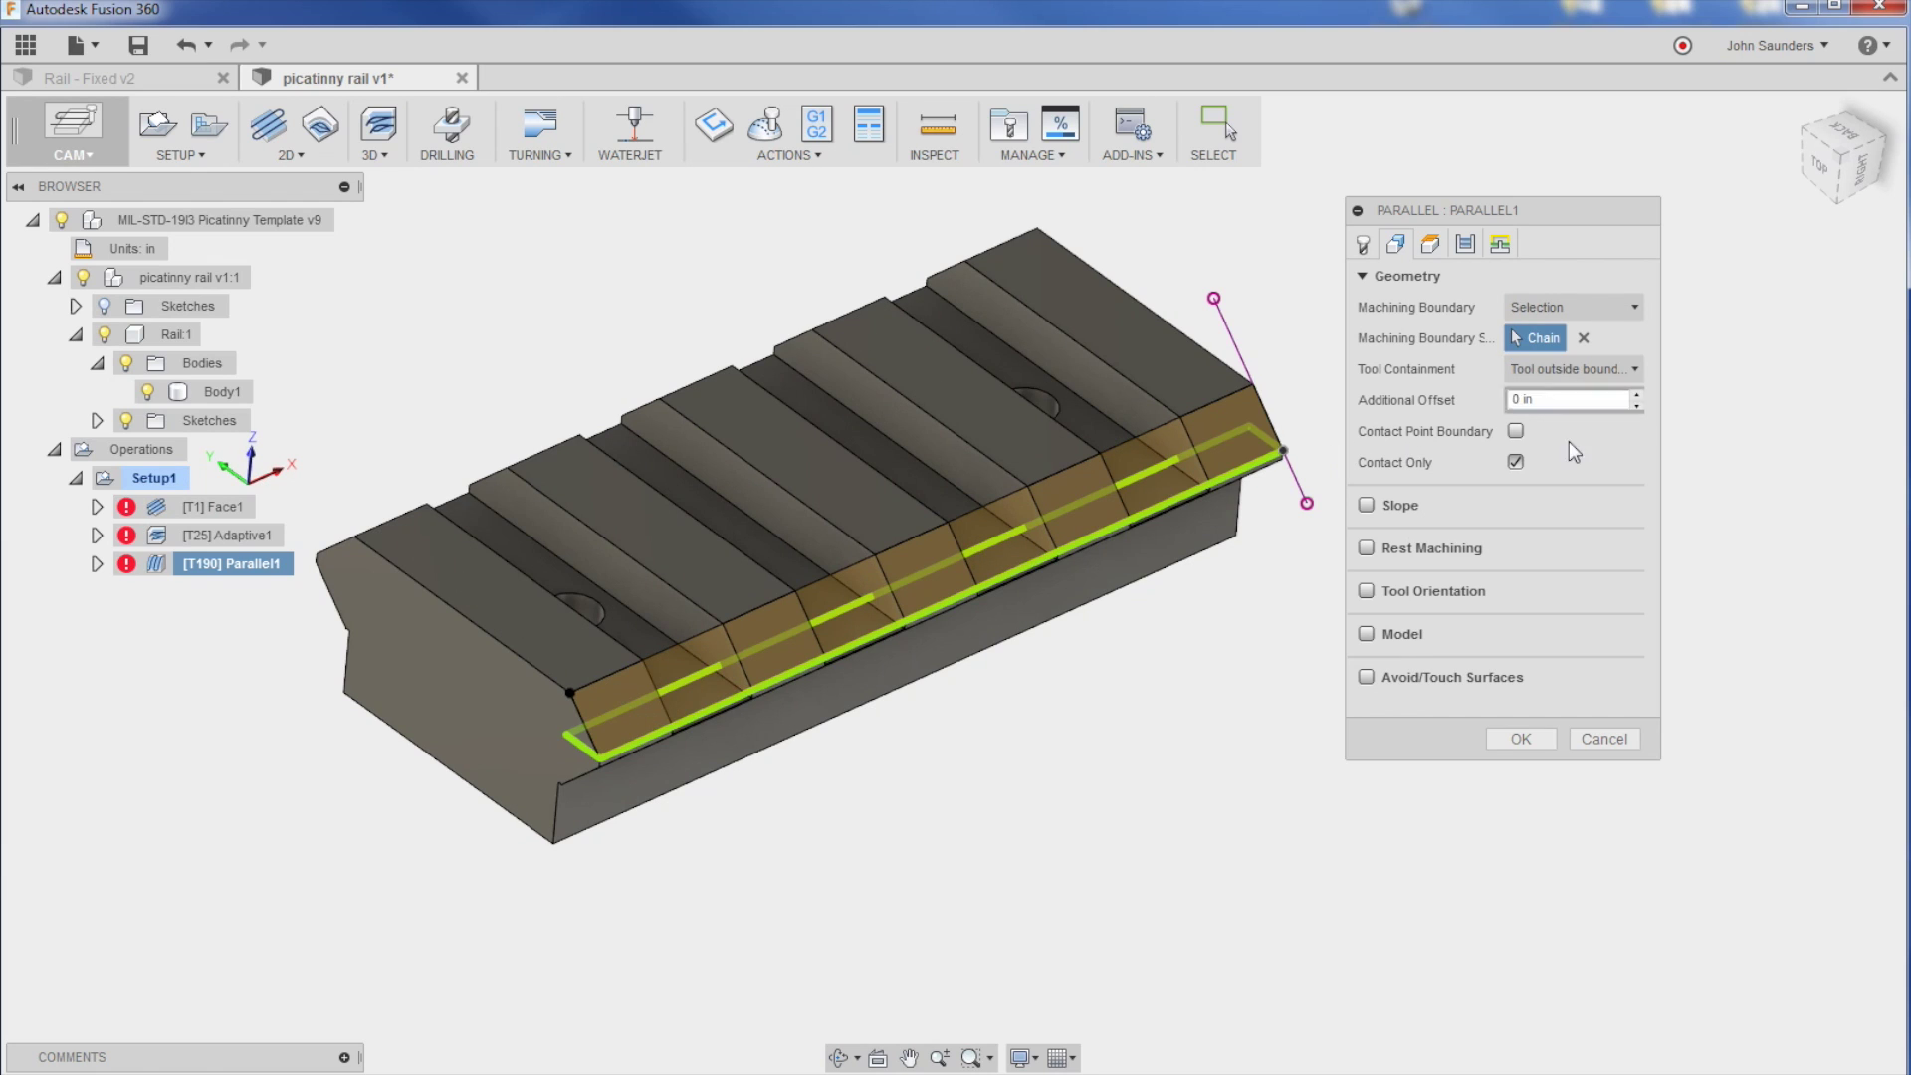
pyautogui.click(1517, 740)
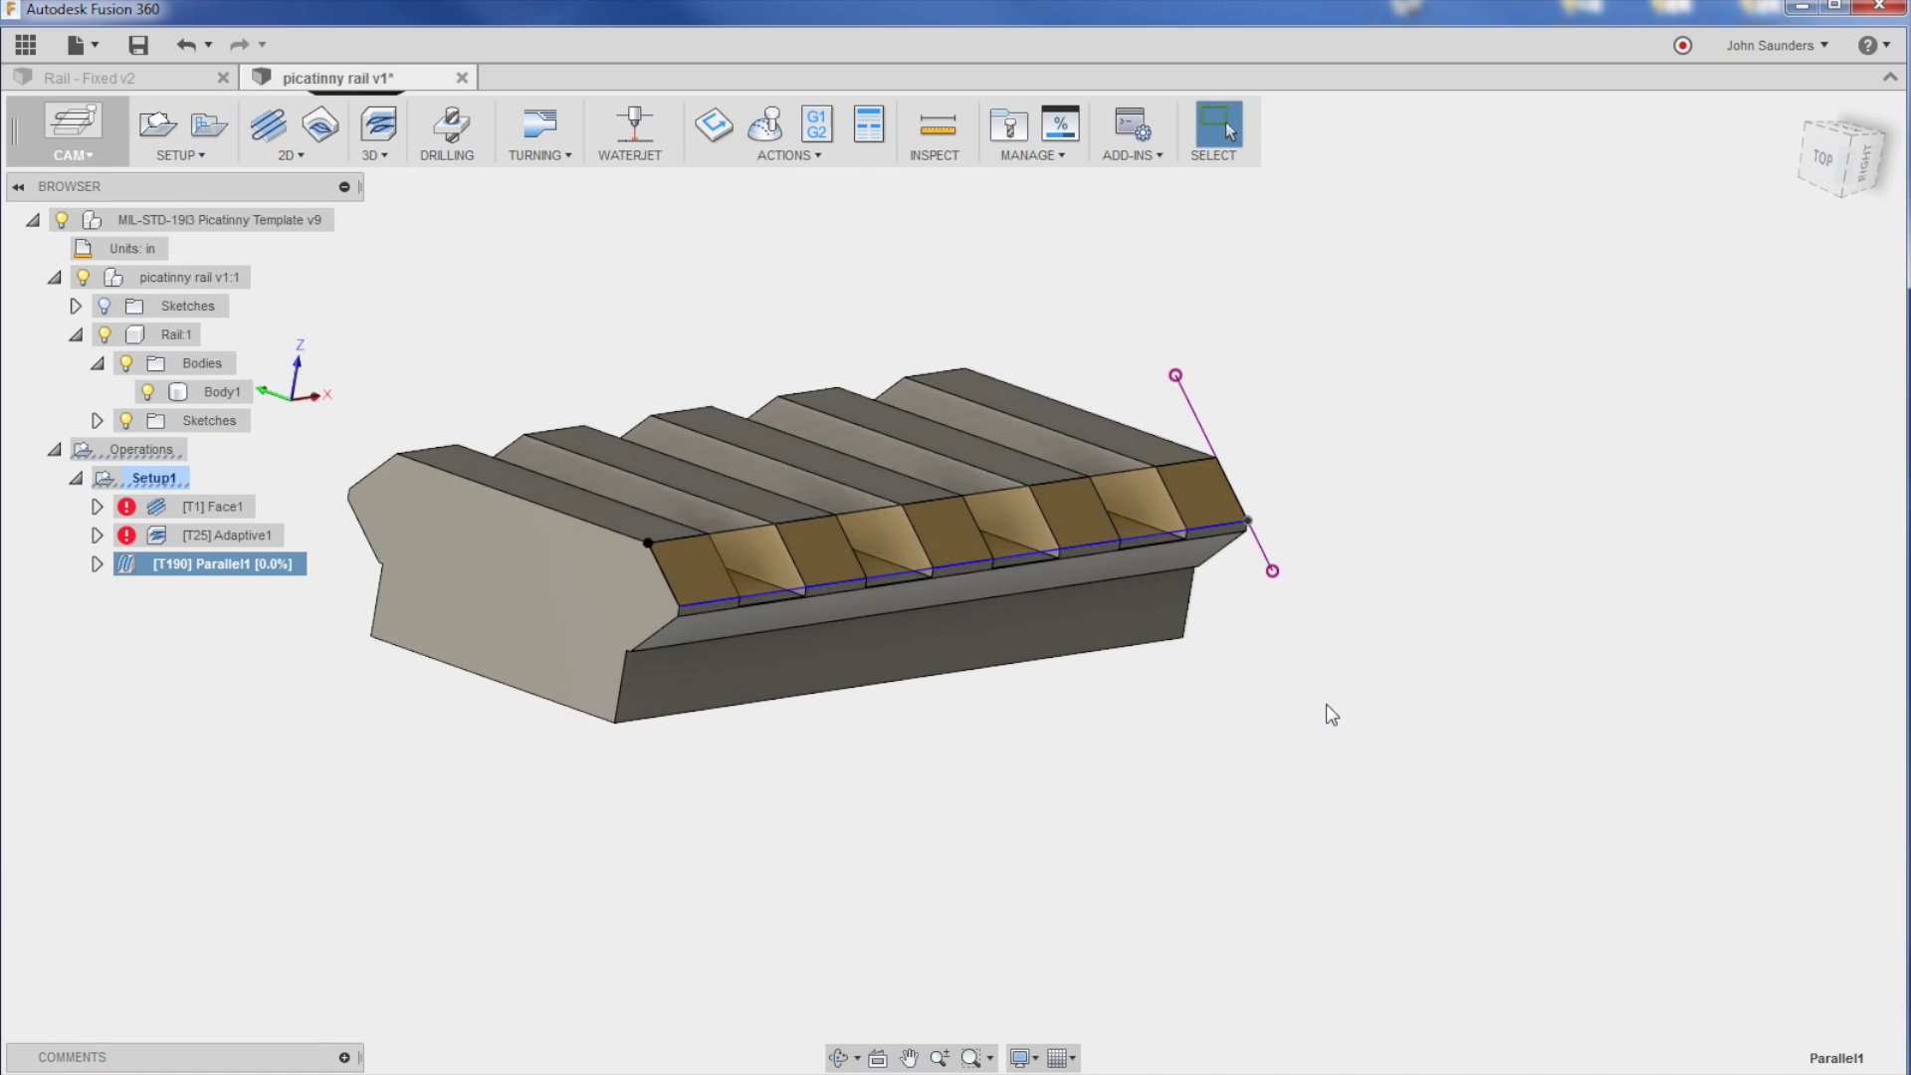
# Step: Set Parallel1 to tool center on boundary with a .125 in additional offset and regenerate
pyautogui.moveTo(1003, 761)
pyautogui.keyDown('shift'); pyautogui.mouseDown(button='middle')
pyautogui.moveTo(896, 789)
pyautogui.moveTo(1024, 789)
pyautogui.moveTo(981, 810)
pyautogui.mouseUp(button='middle'); pyautogui.keyUp('shift')
pyautogui.keyDown('shift'); pyautogui.moveTo(620, 711); pyautogui.dragTo(447, 732, button='middle'); pyautogui.keyUp('shift')
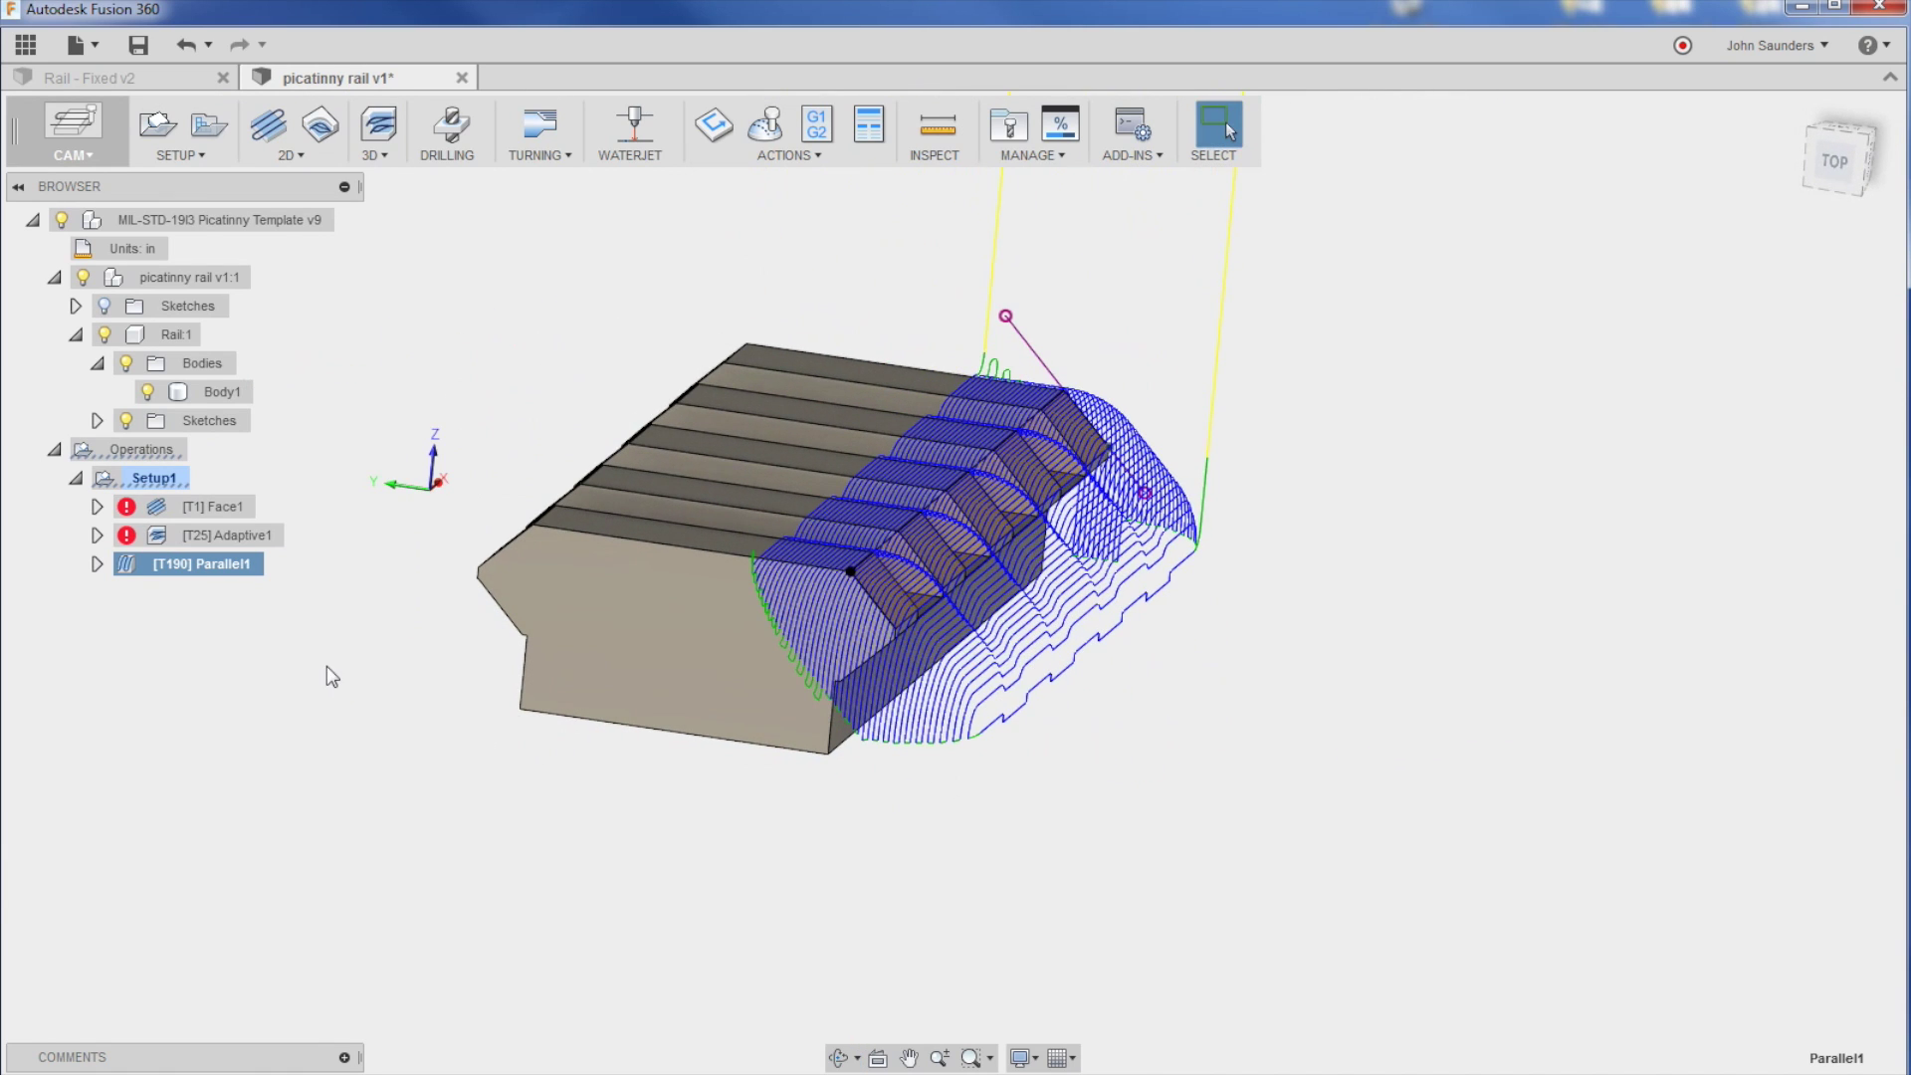
pyautogui.rightClick(256, 564)
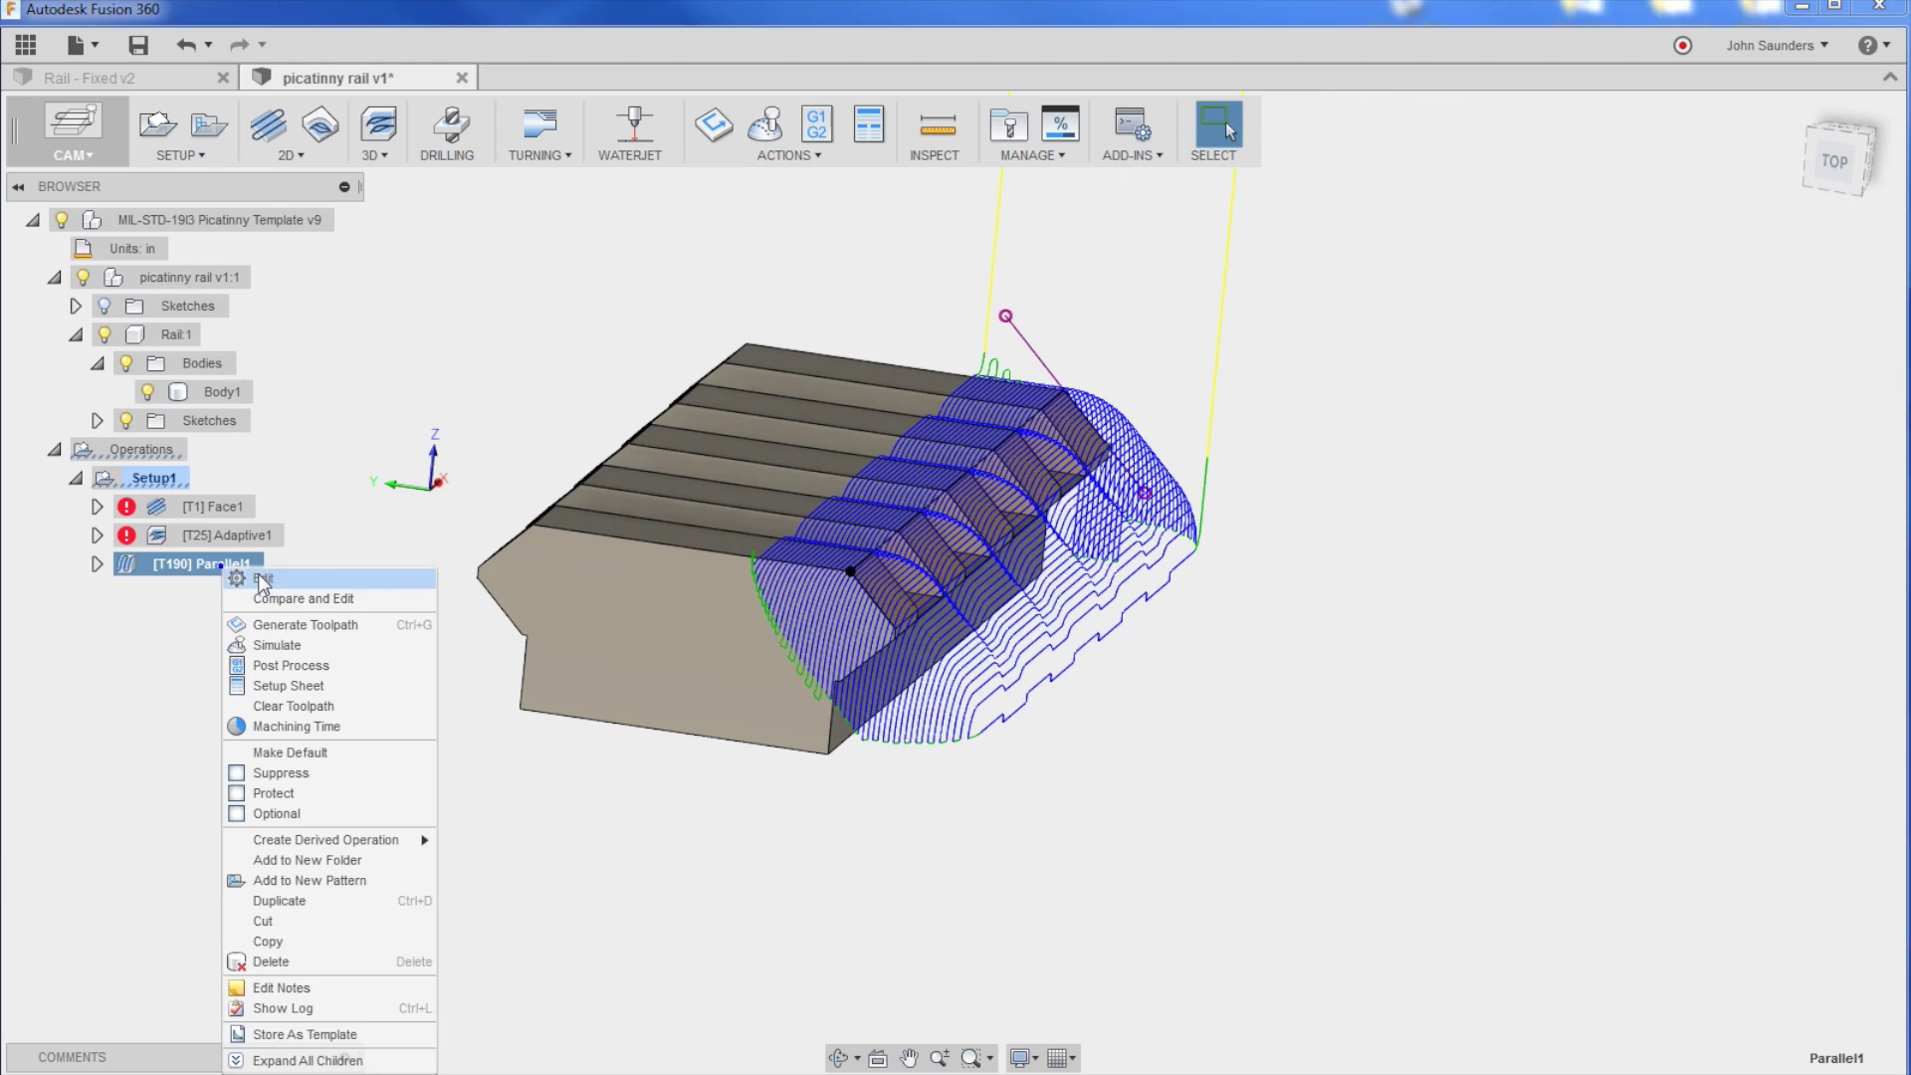
pyautogui.click(261, 576)
pyautogui.click(1398, 249)
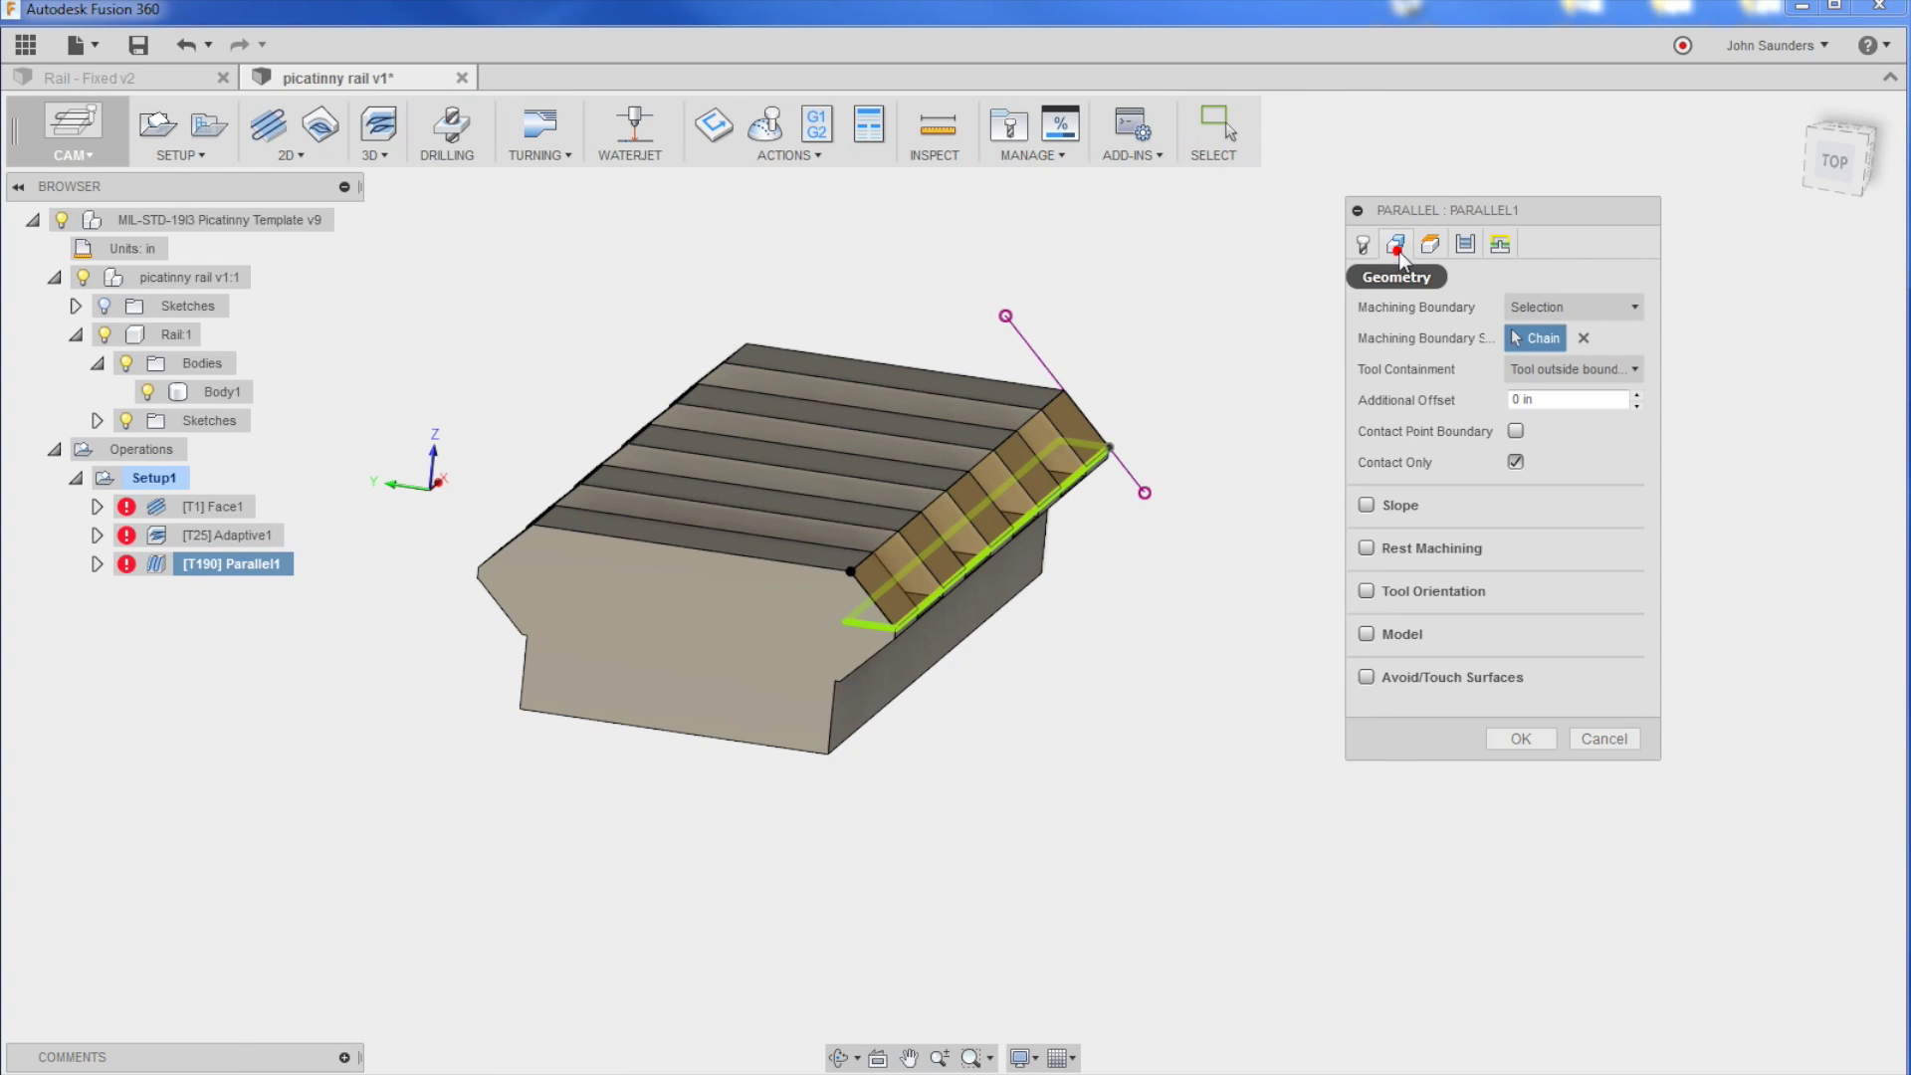
pyautogui.click(1559, 371)
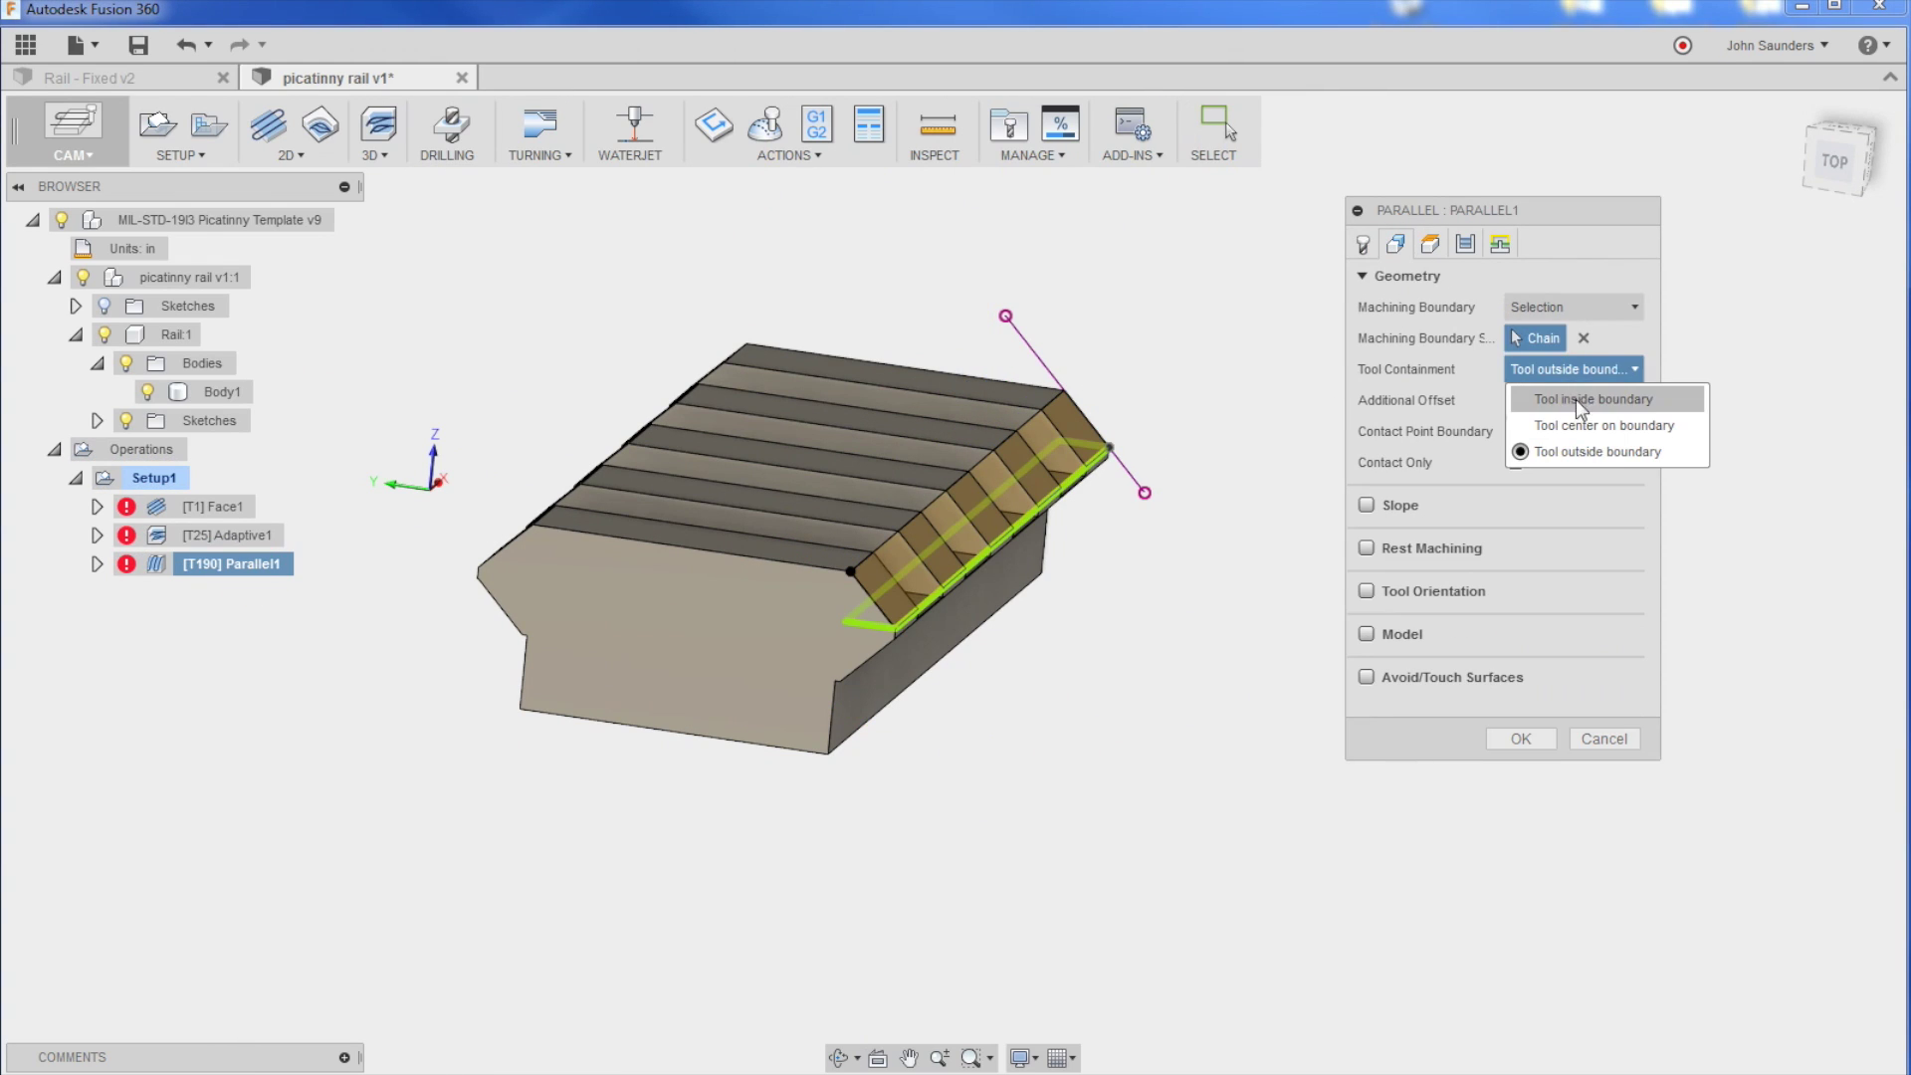
pyautogui.click(1584, 426)
pyautogui.click(1558, 402)
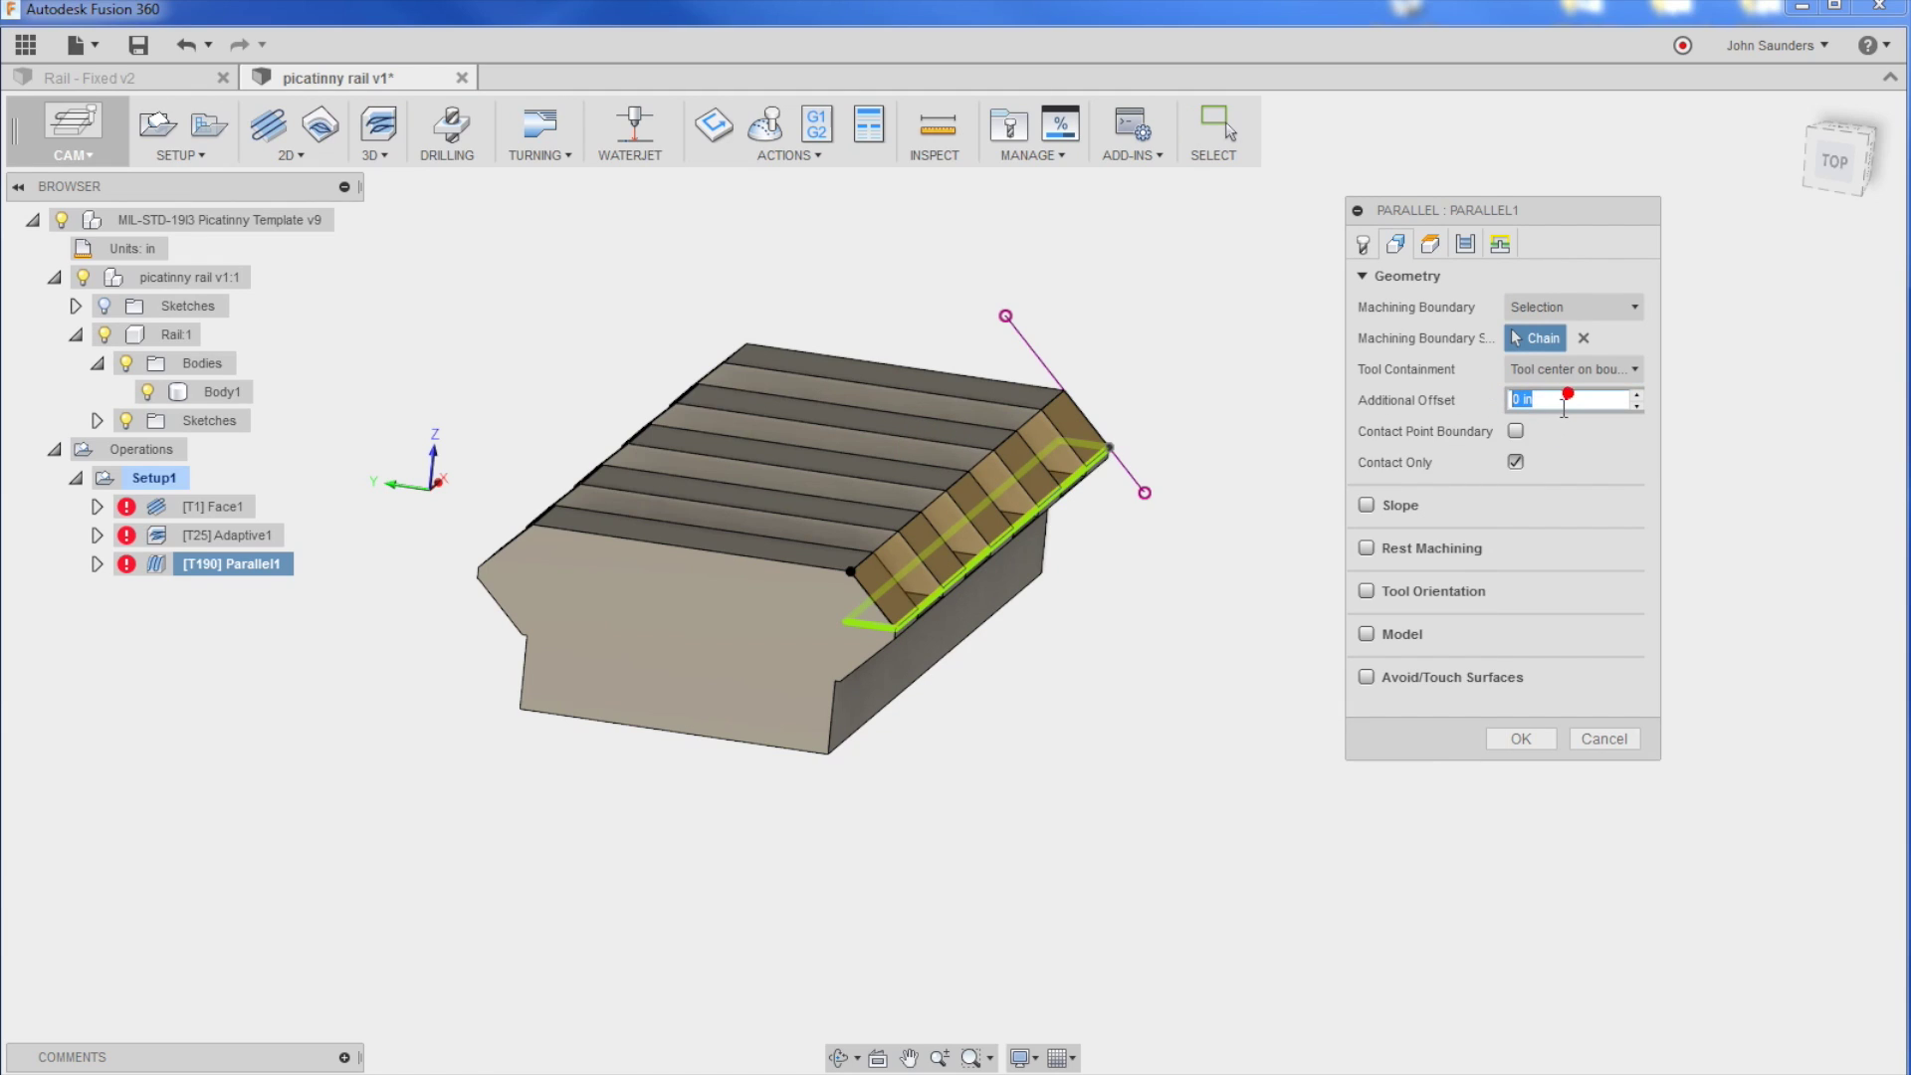
pyautogui.write('.0')
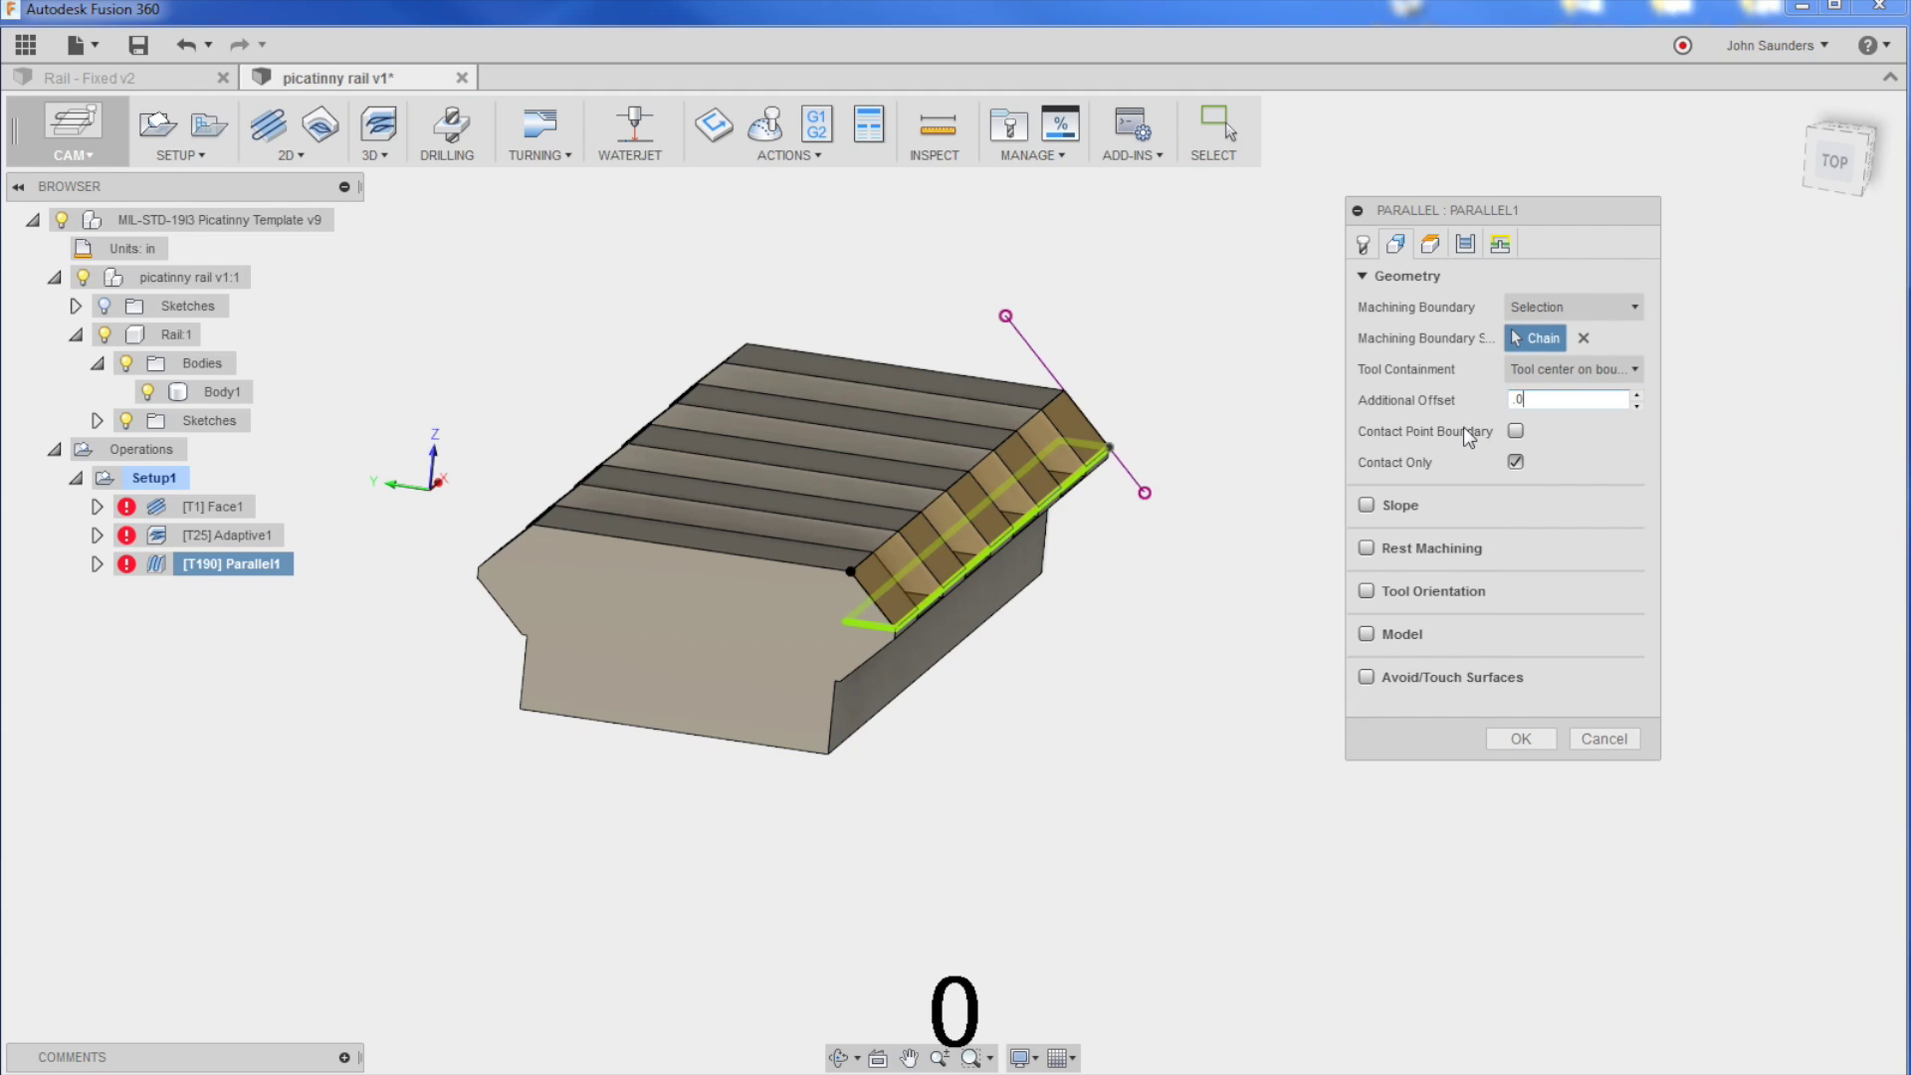
pyautogui.press('BackSpace')
pyautogui.write('1')
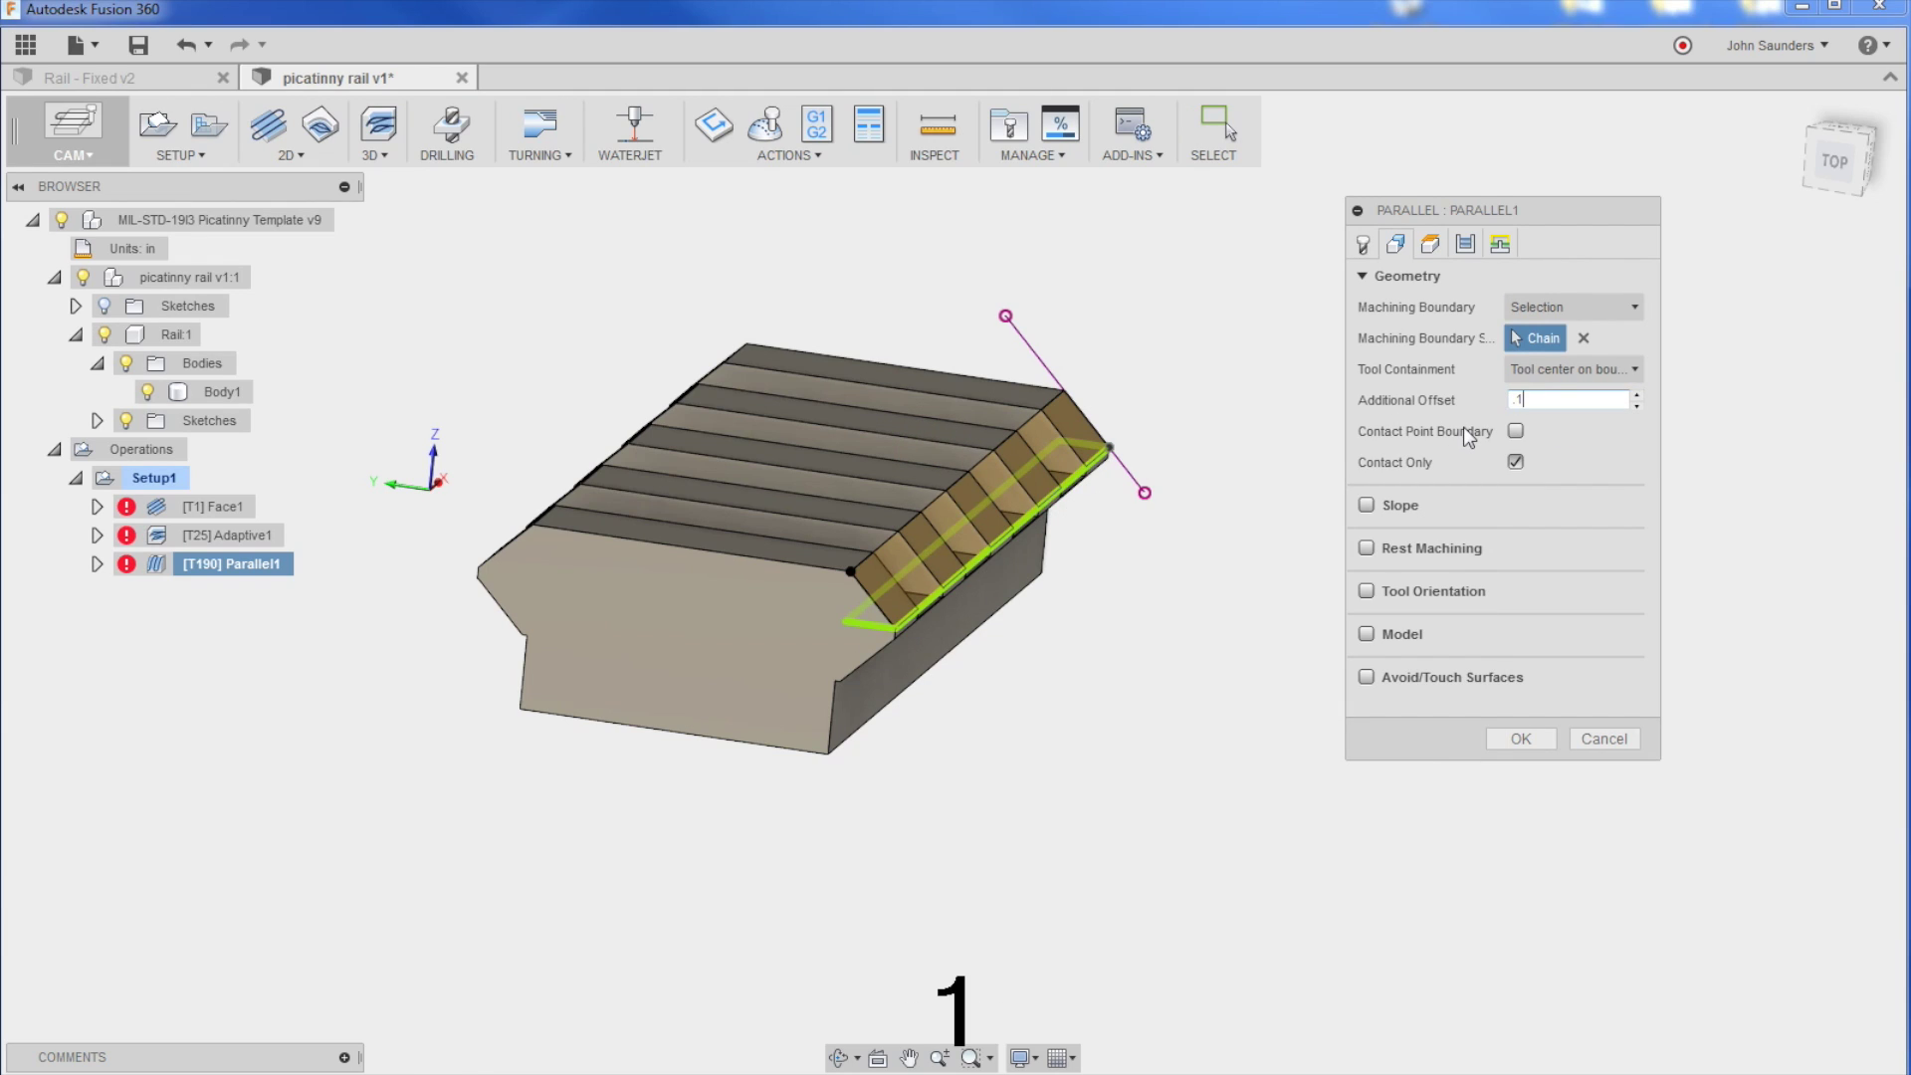
pyautogui.write('5')
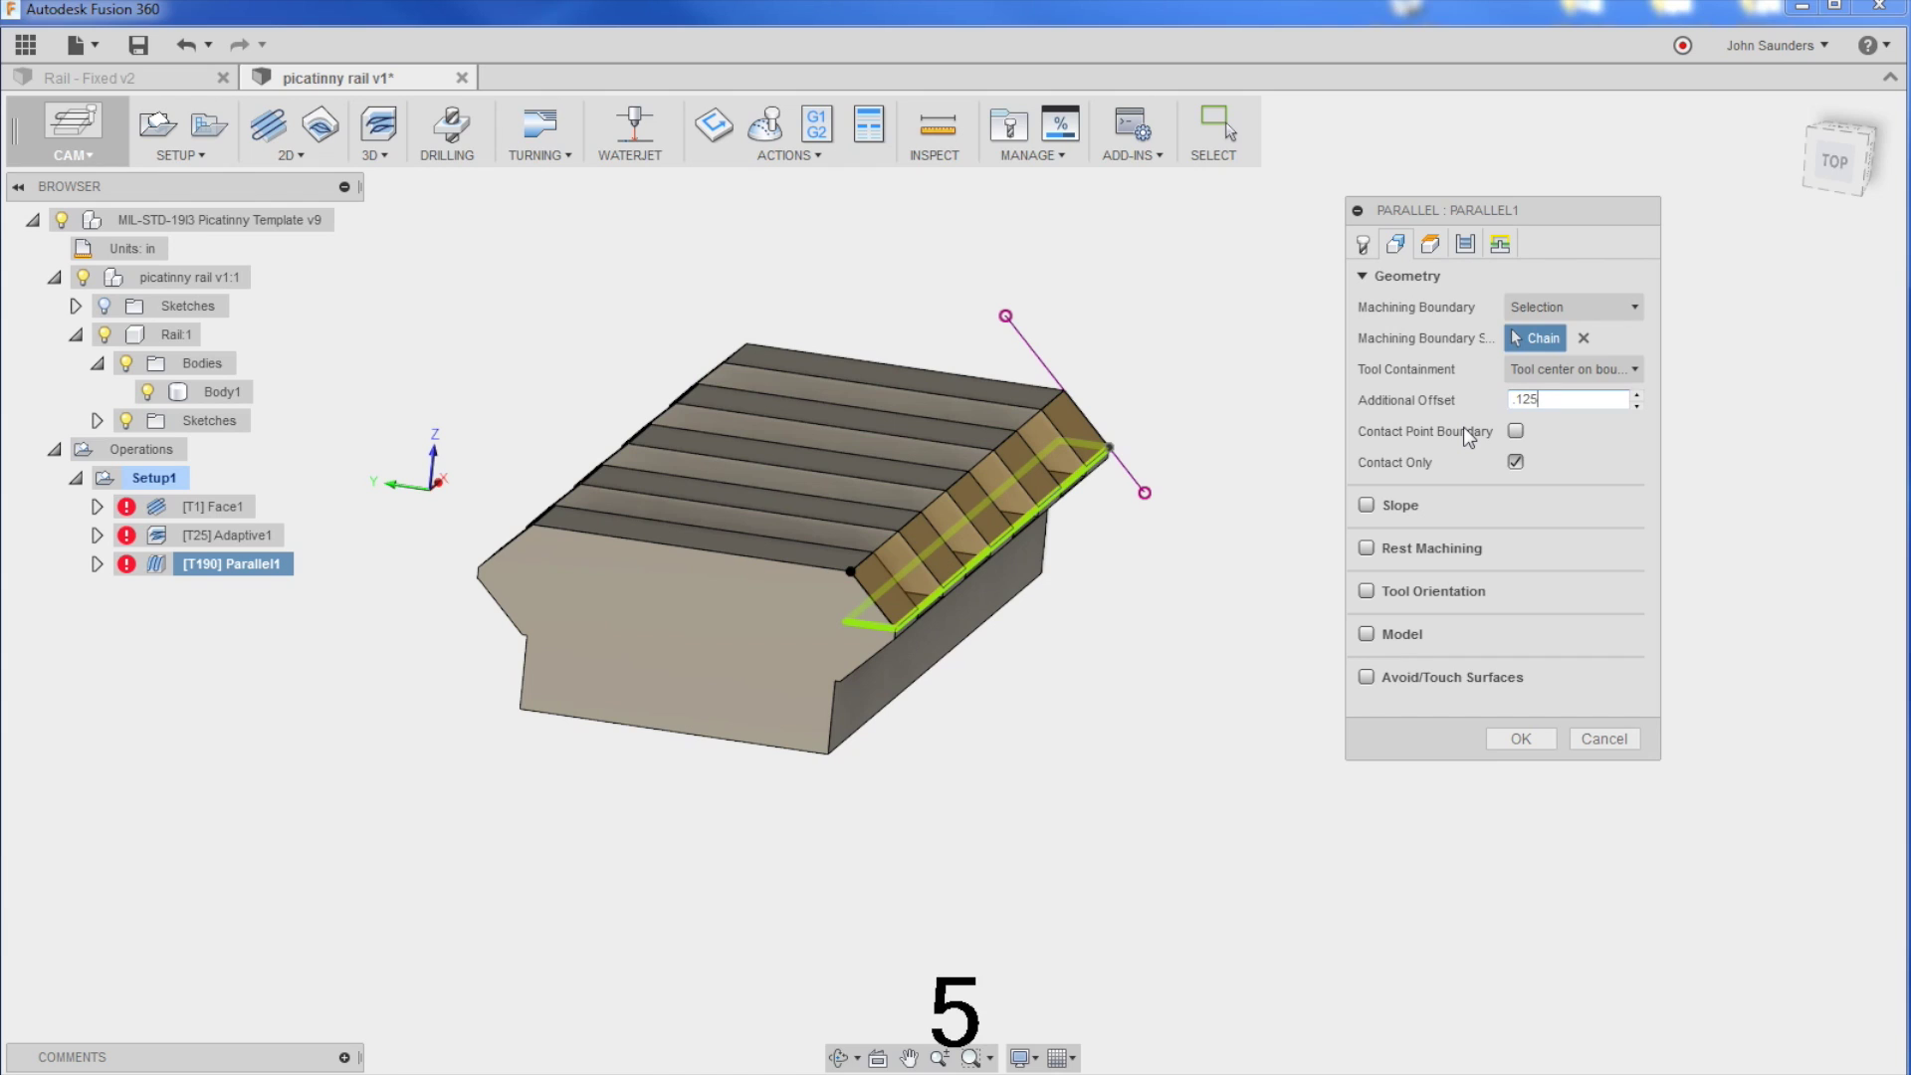
pyautogui.click(1539, 737)
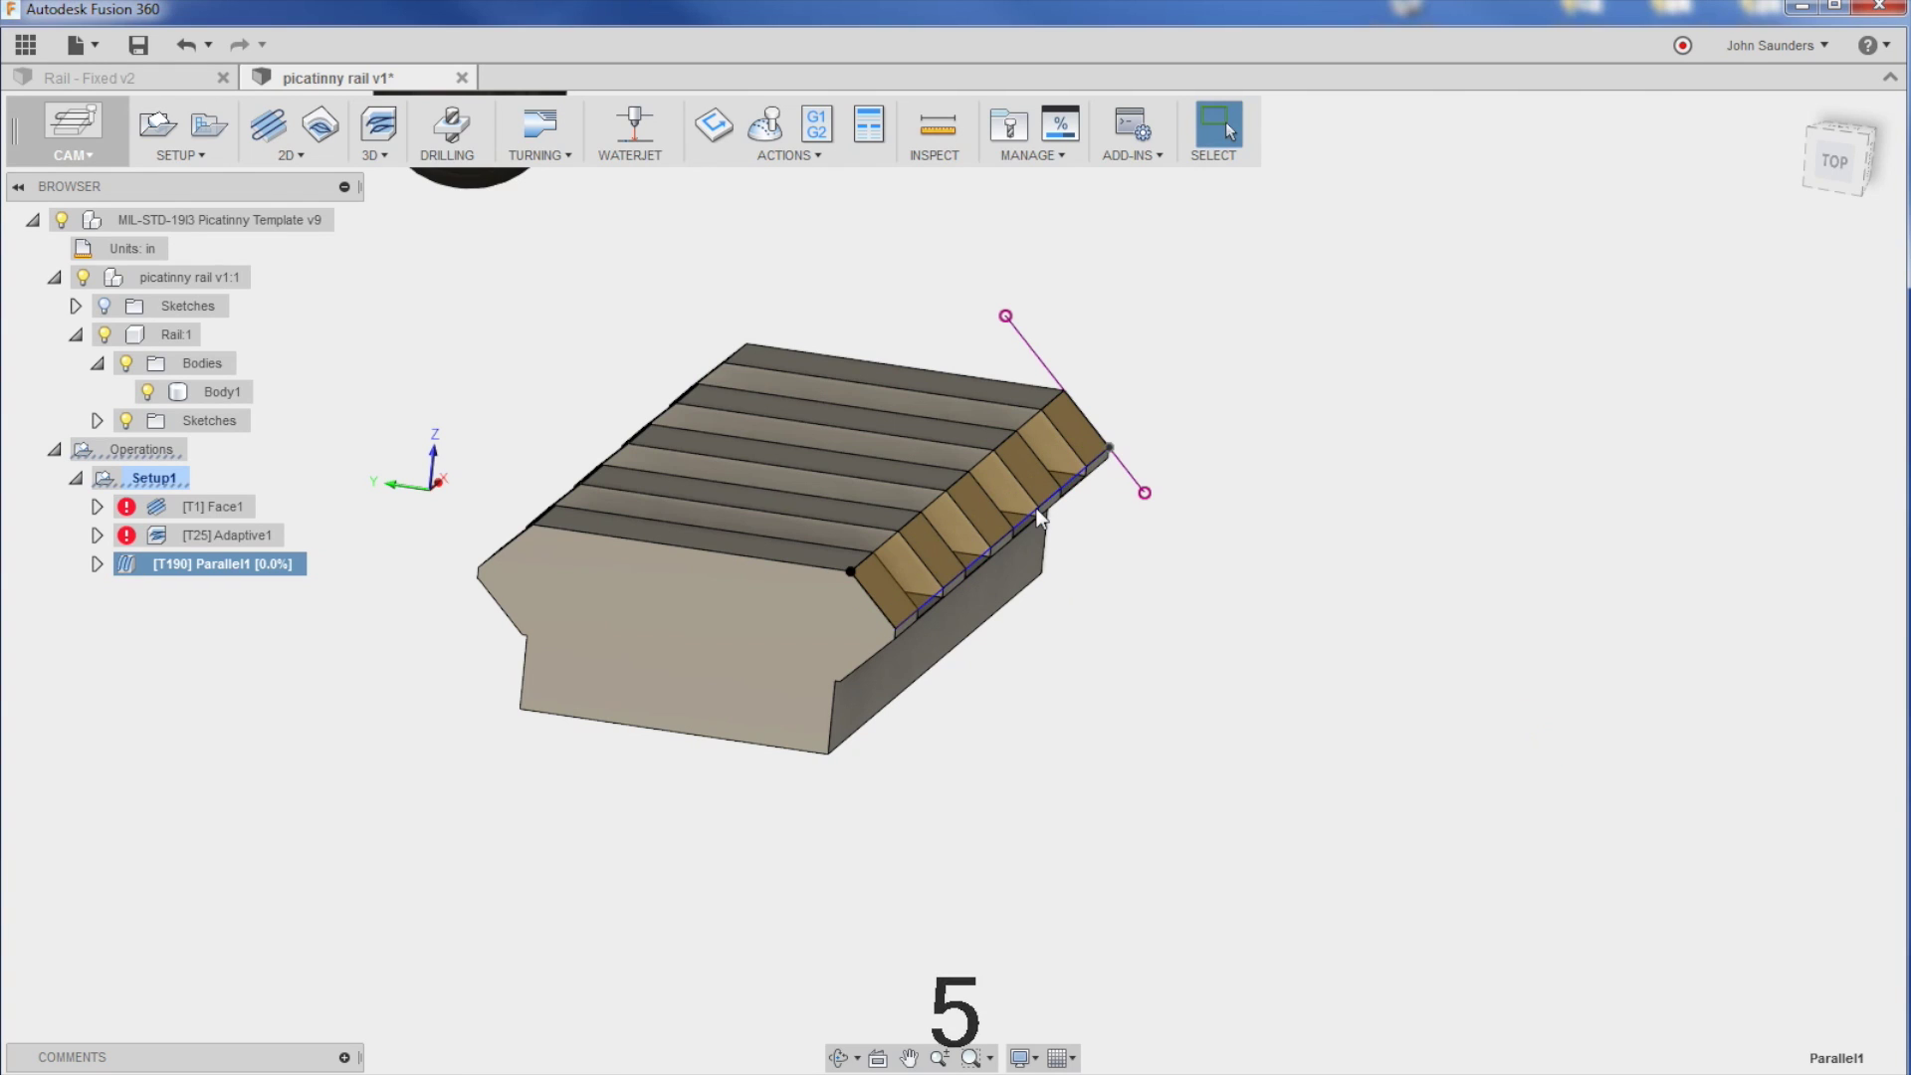
# Step: Simulate Setup1 through to the end of its toolpath to review the cut
pyautogui.click(162, 478)
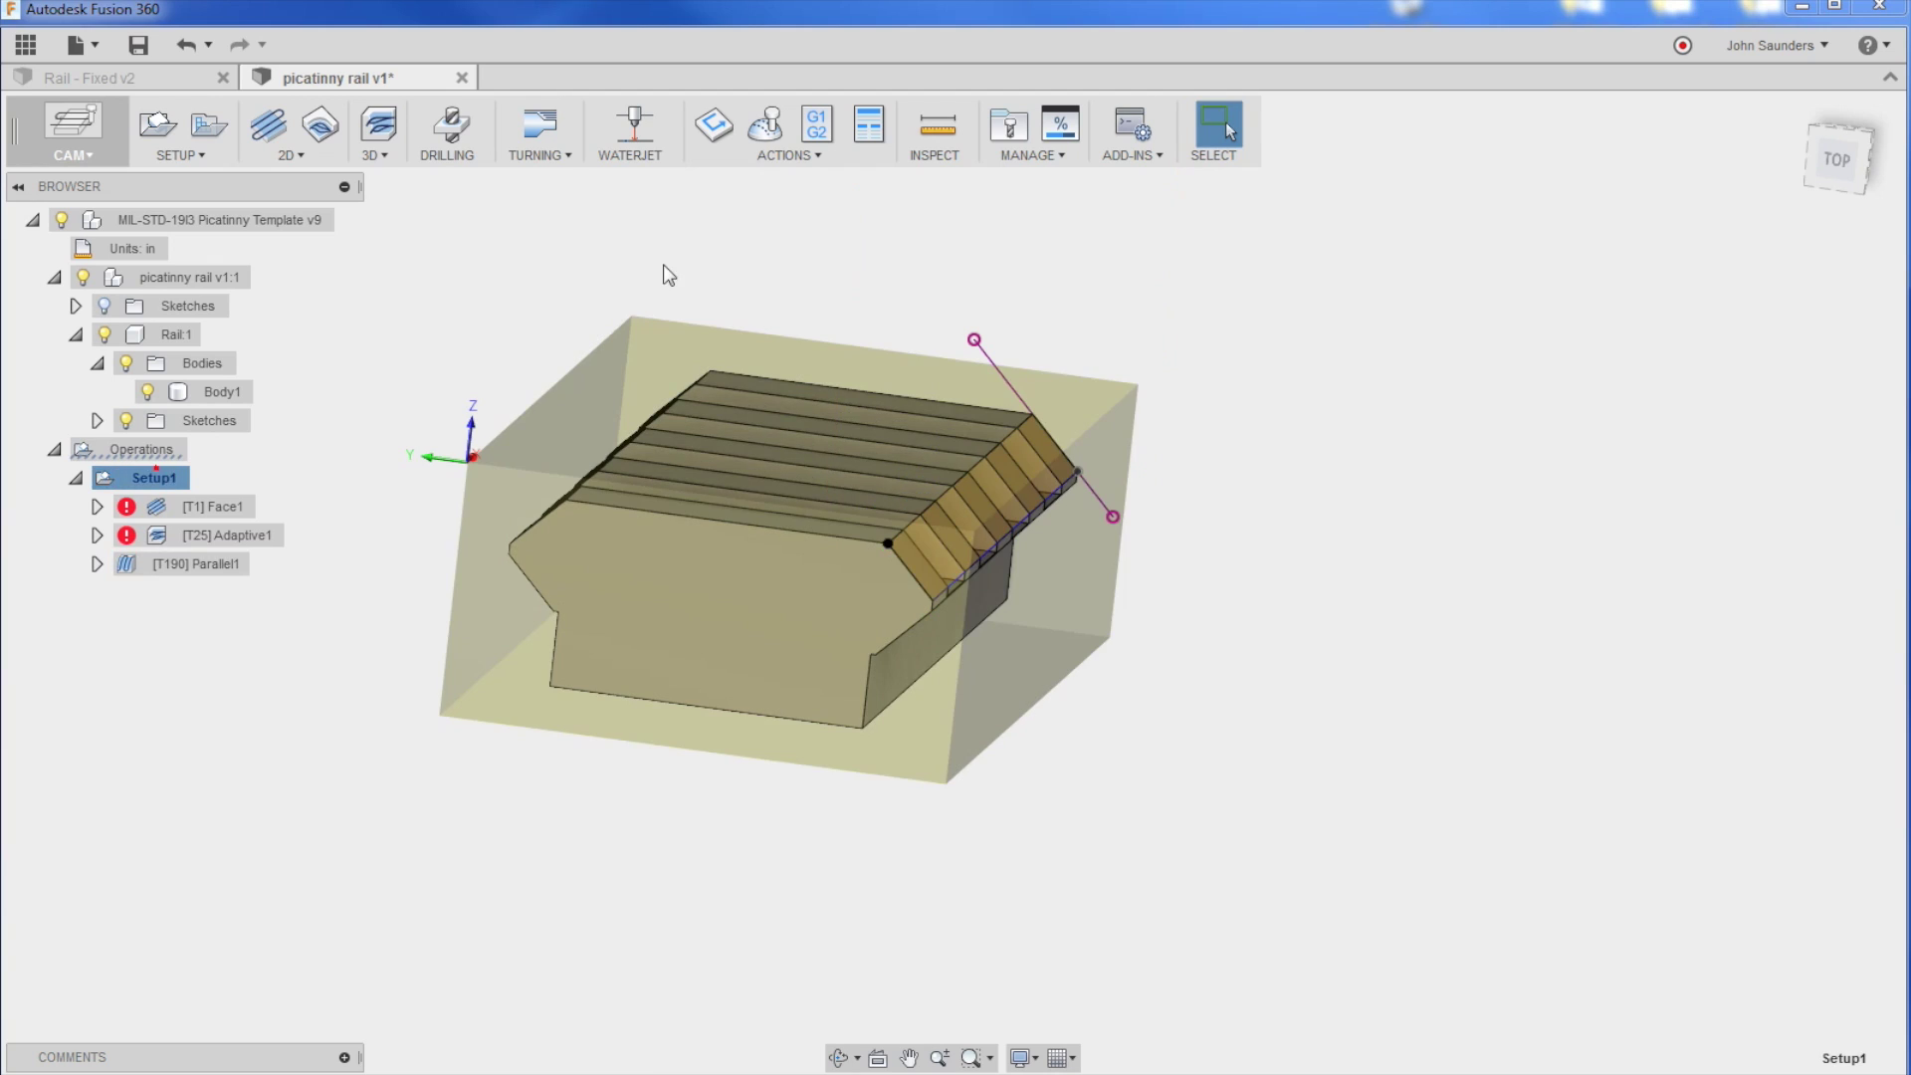
pyautogui.click(766, 125)
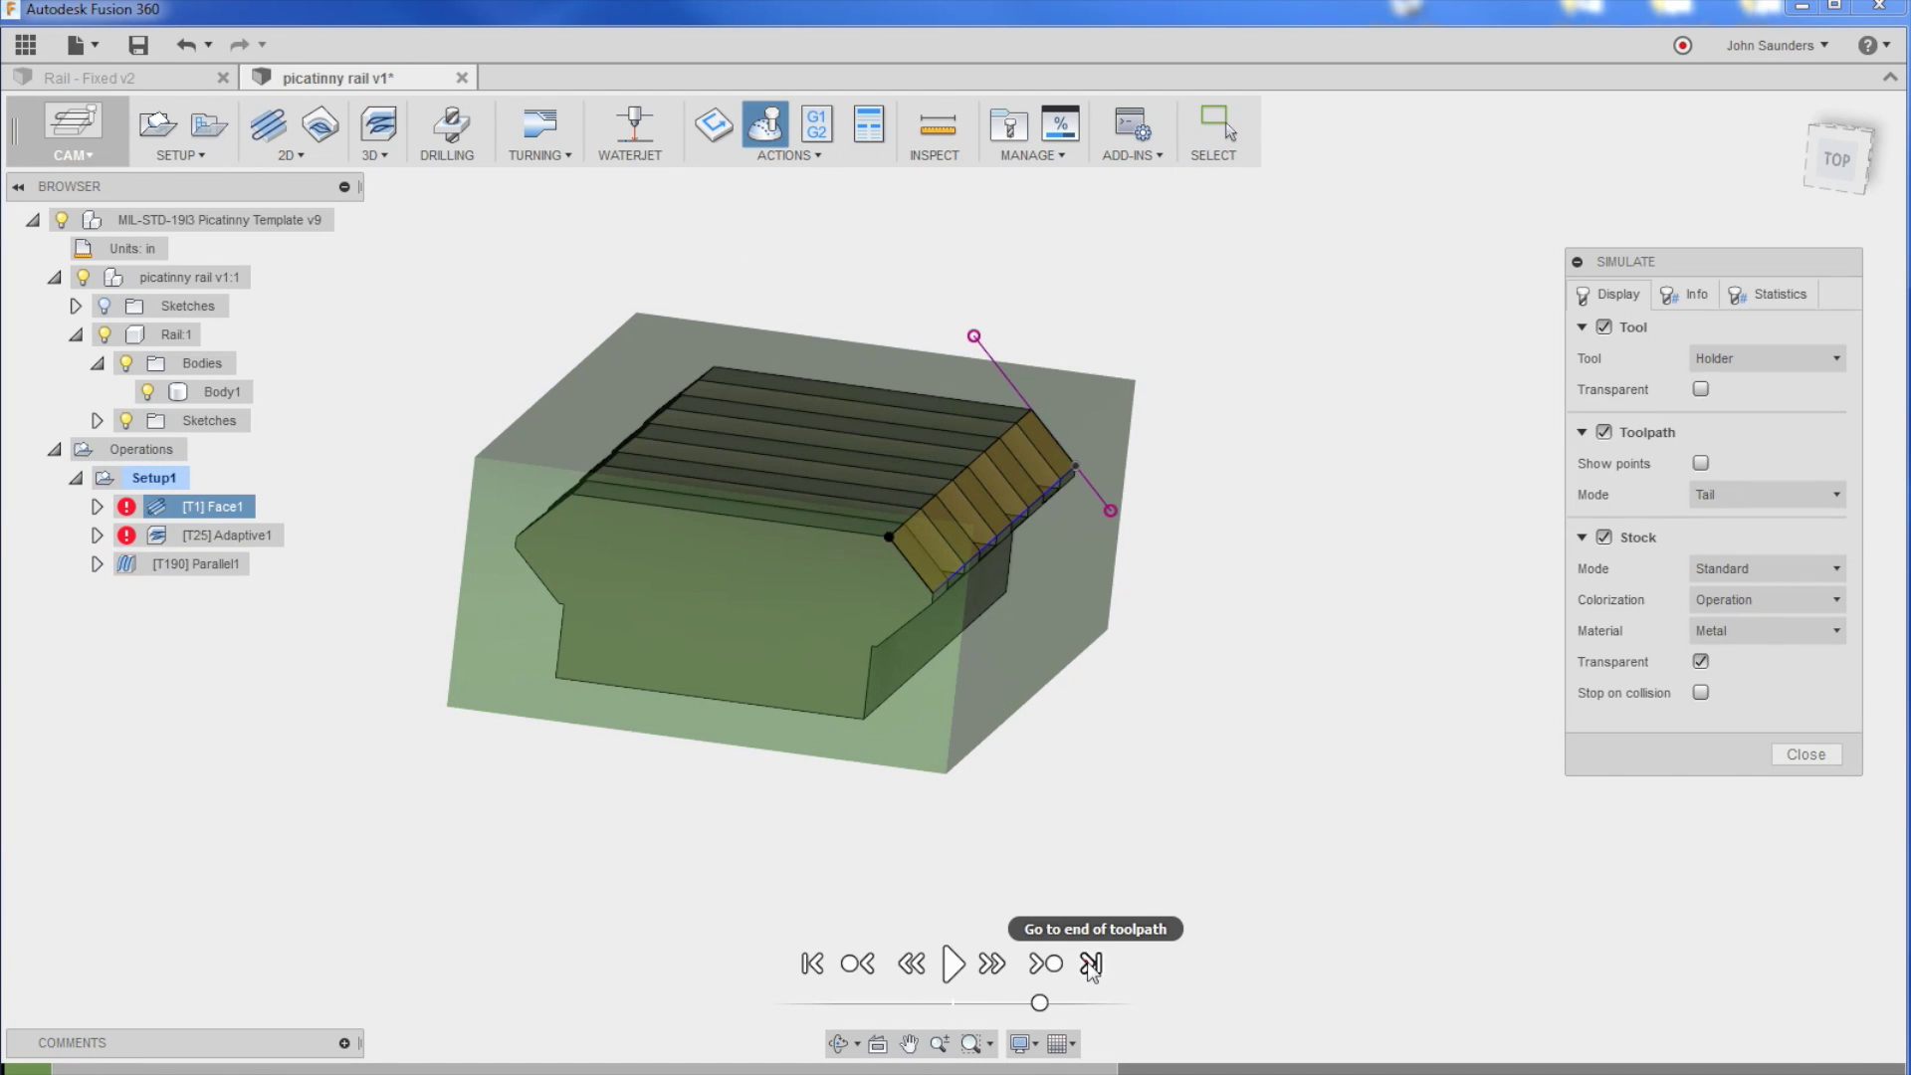
pyautogui.click(1092, 963)
pyautogui.keyDown('shift'); pyautogui.moveTo(1114, 586); pyautogui.dragTo(935, 584, button='middle'); pyautogui.keyUp('shift')
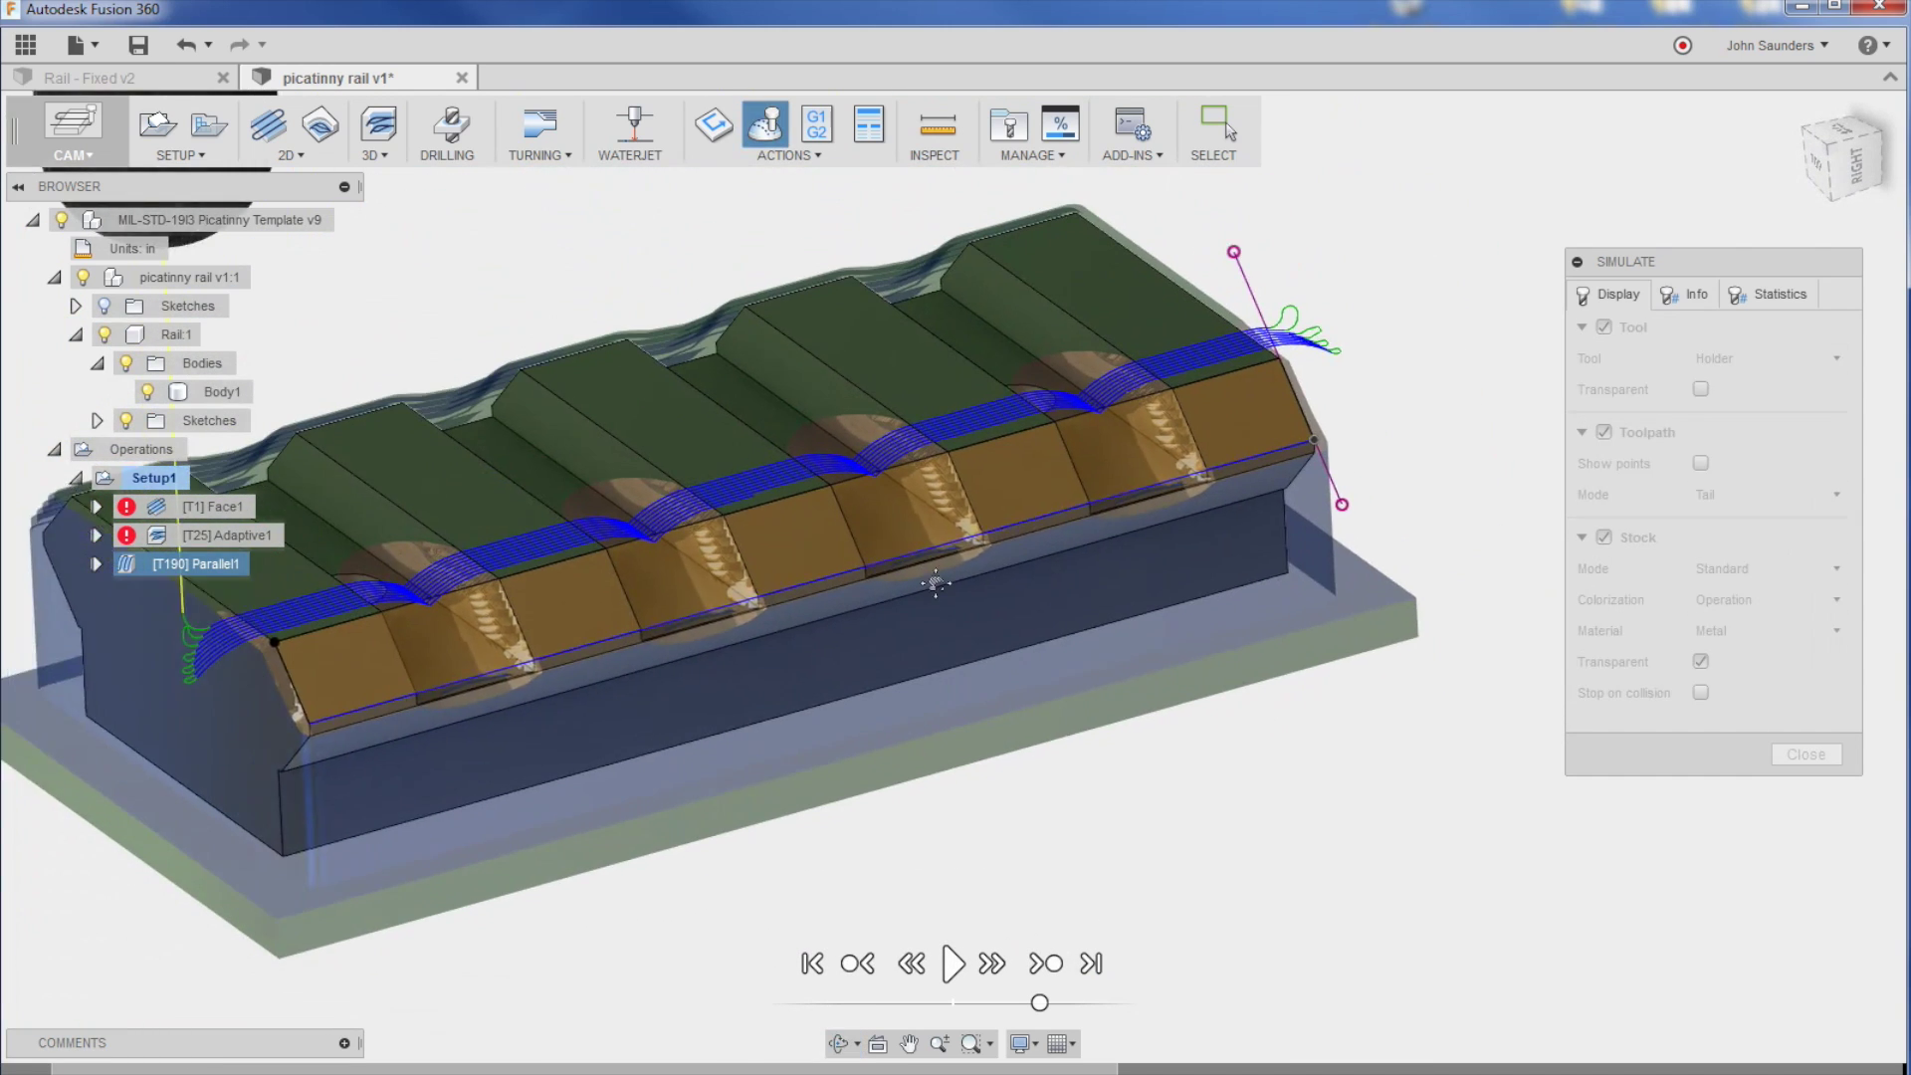
pyautogui.click(1807, 755)
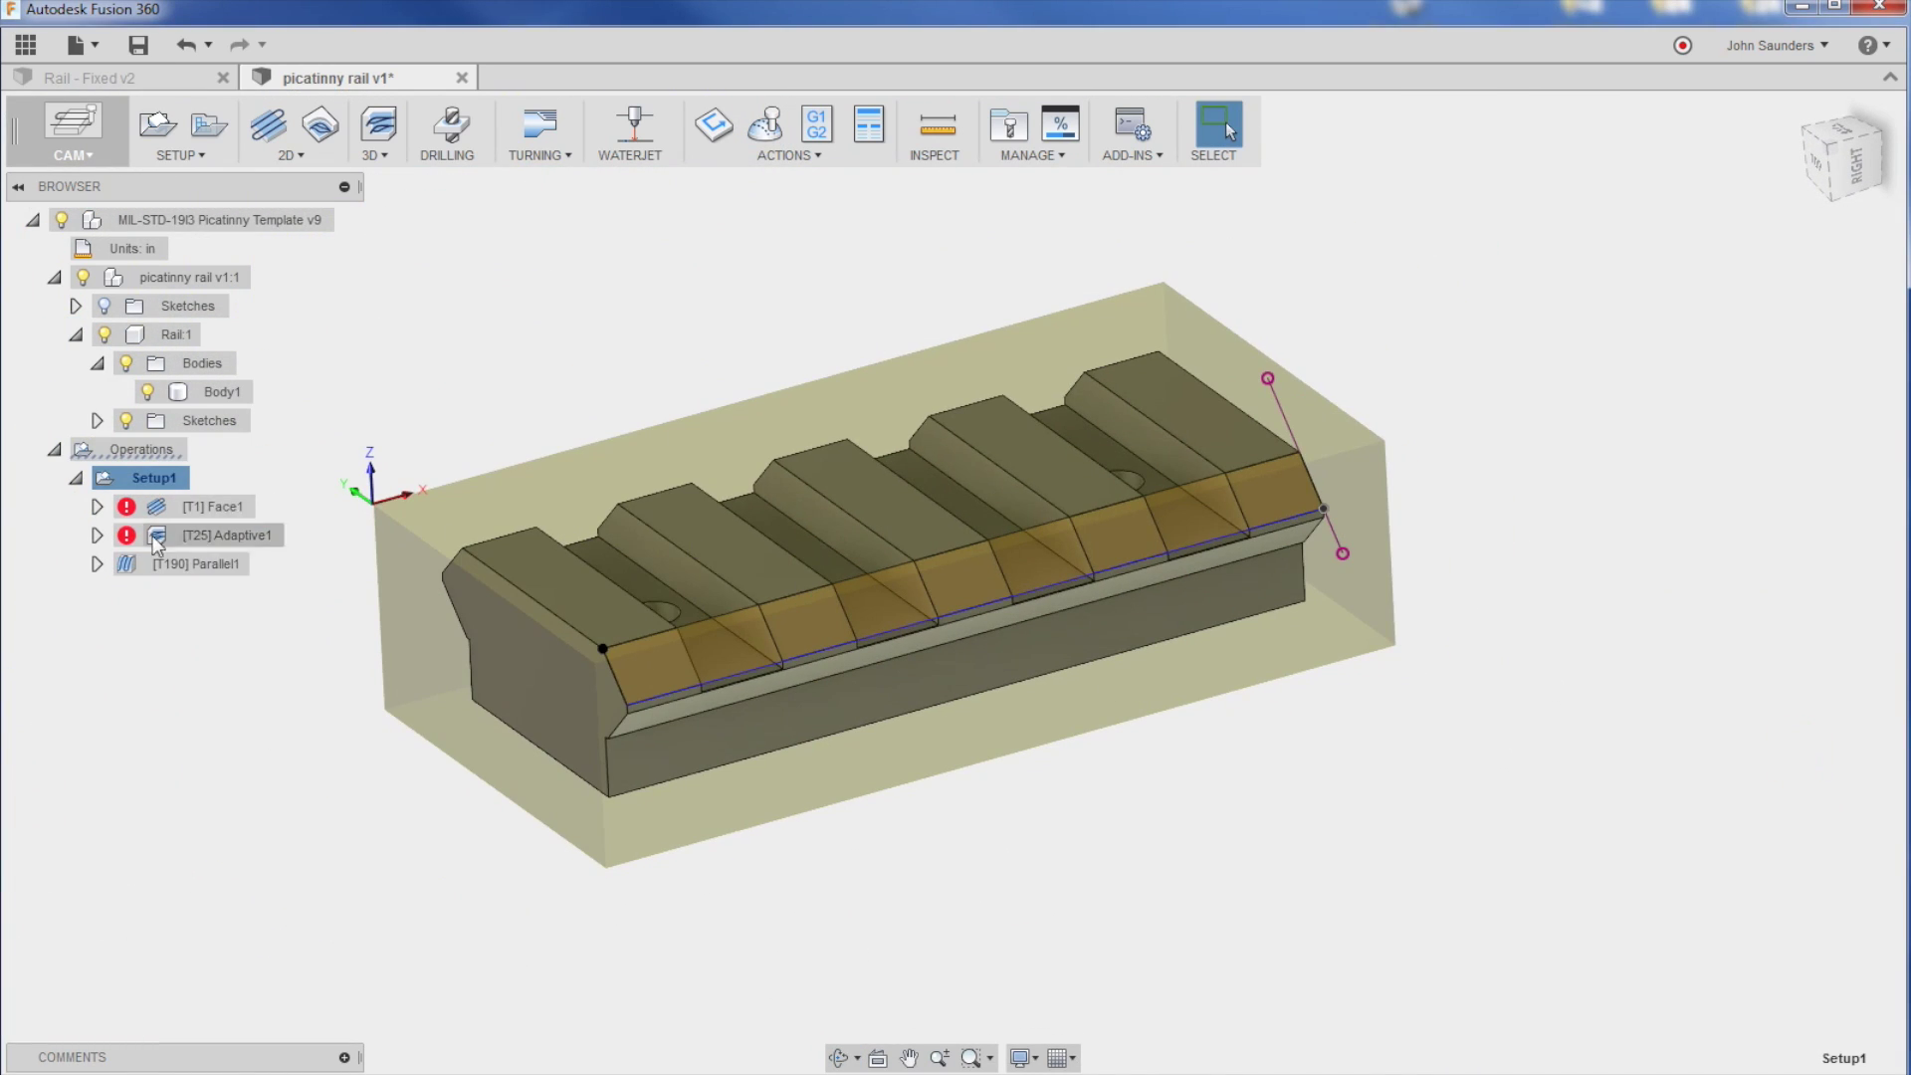
# Step: Delete the Parallel1 operation from Setup1
pyautogui.click(159, 564)
pyautogui.click(331, 450)
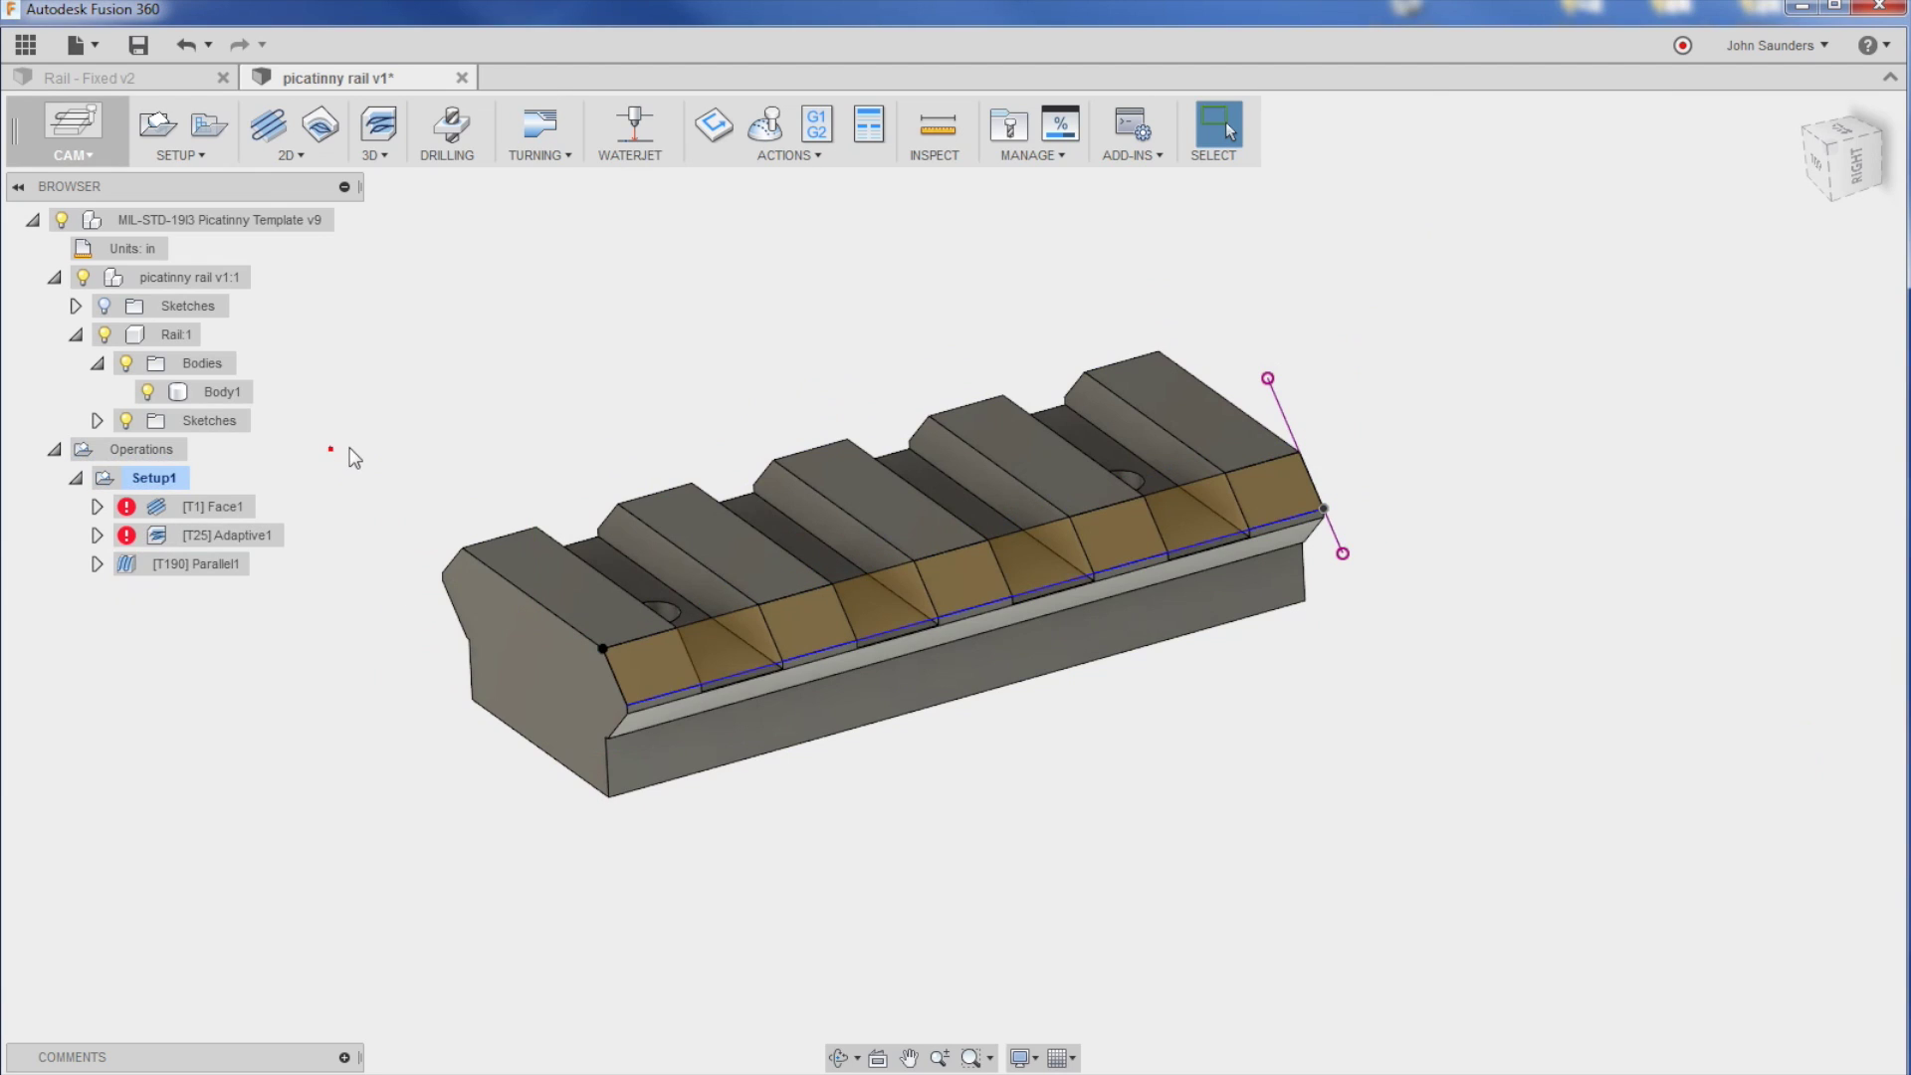
pyautogui.click(191, 563)
pyautogui.press('Delete')
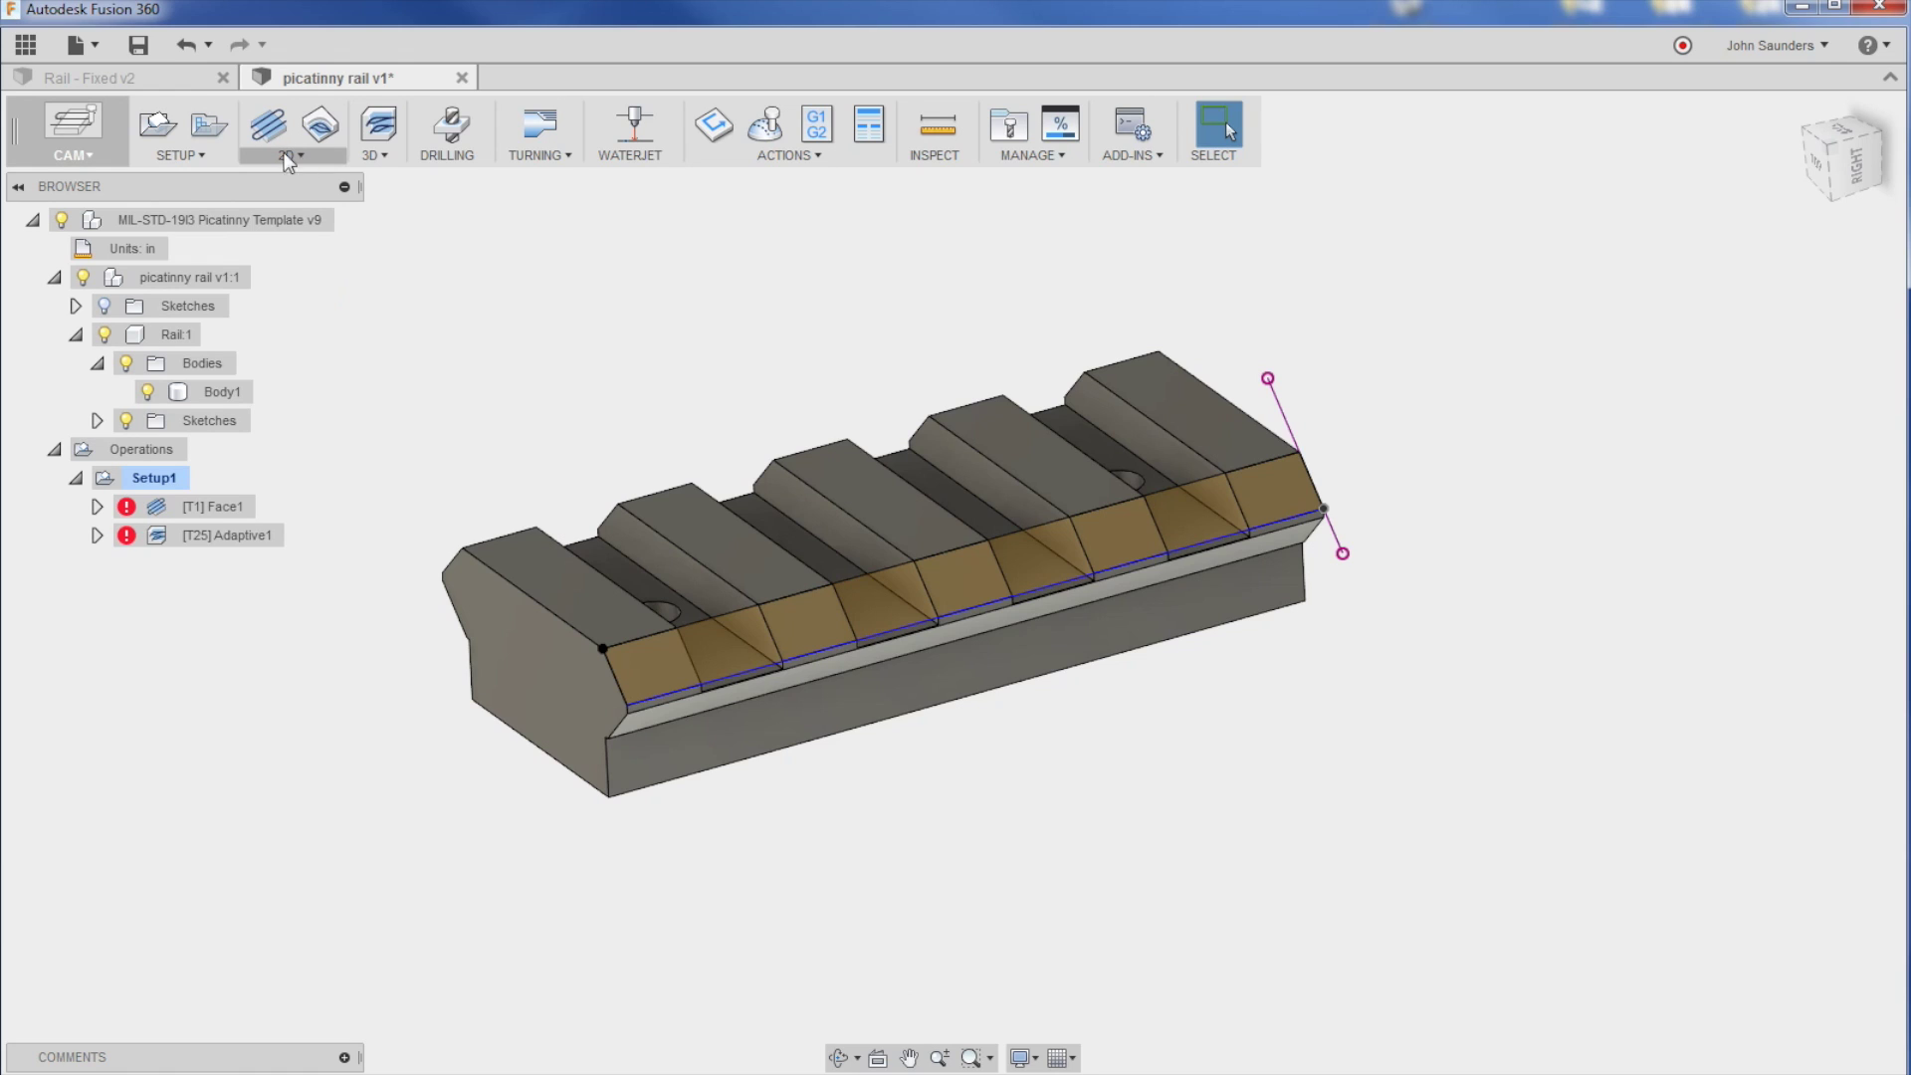
# Step: Check 2D Contour2 in Rail - Fixed v2, then start a new 2D Contour in picatinny rail v1
pyautogui.click(171, 84)
pyautogui.click(221, 683)
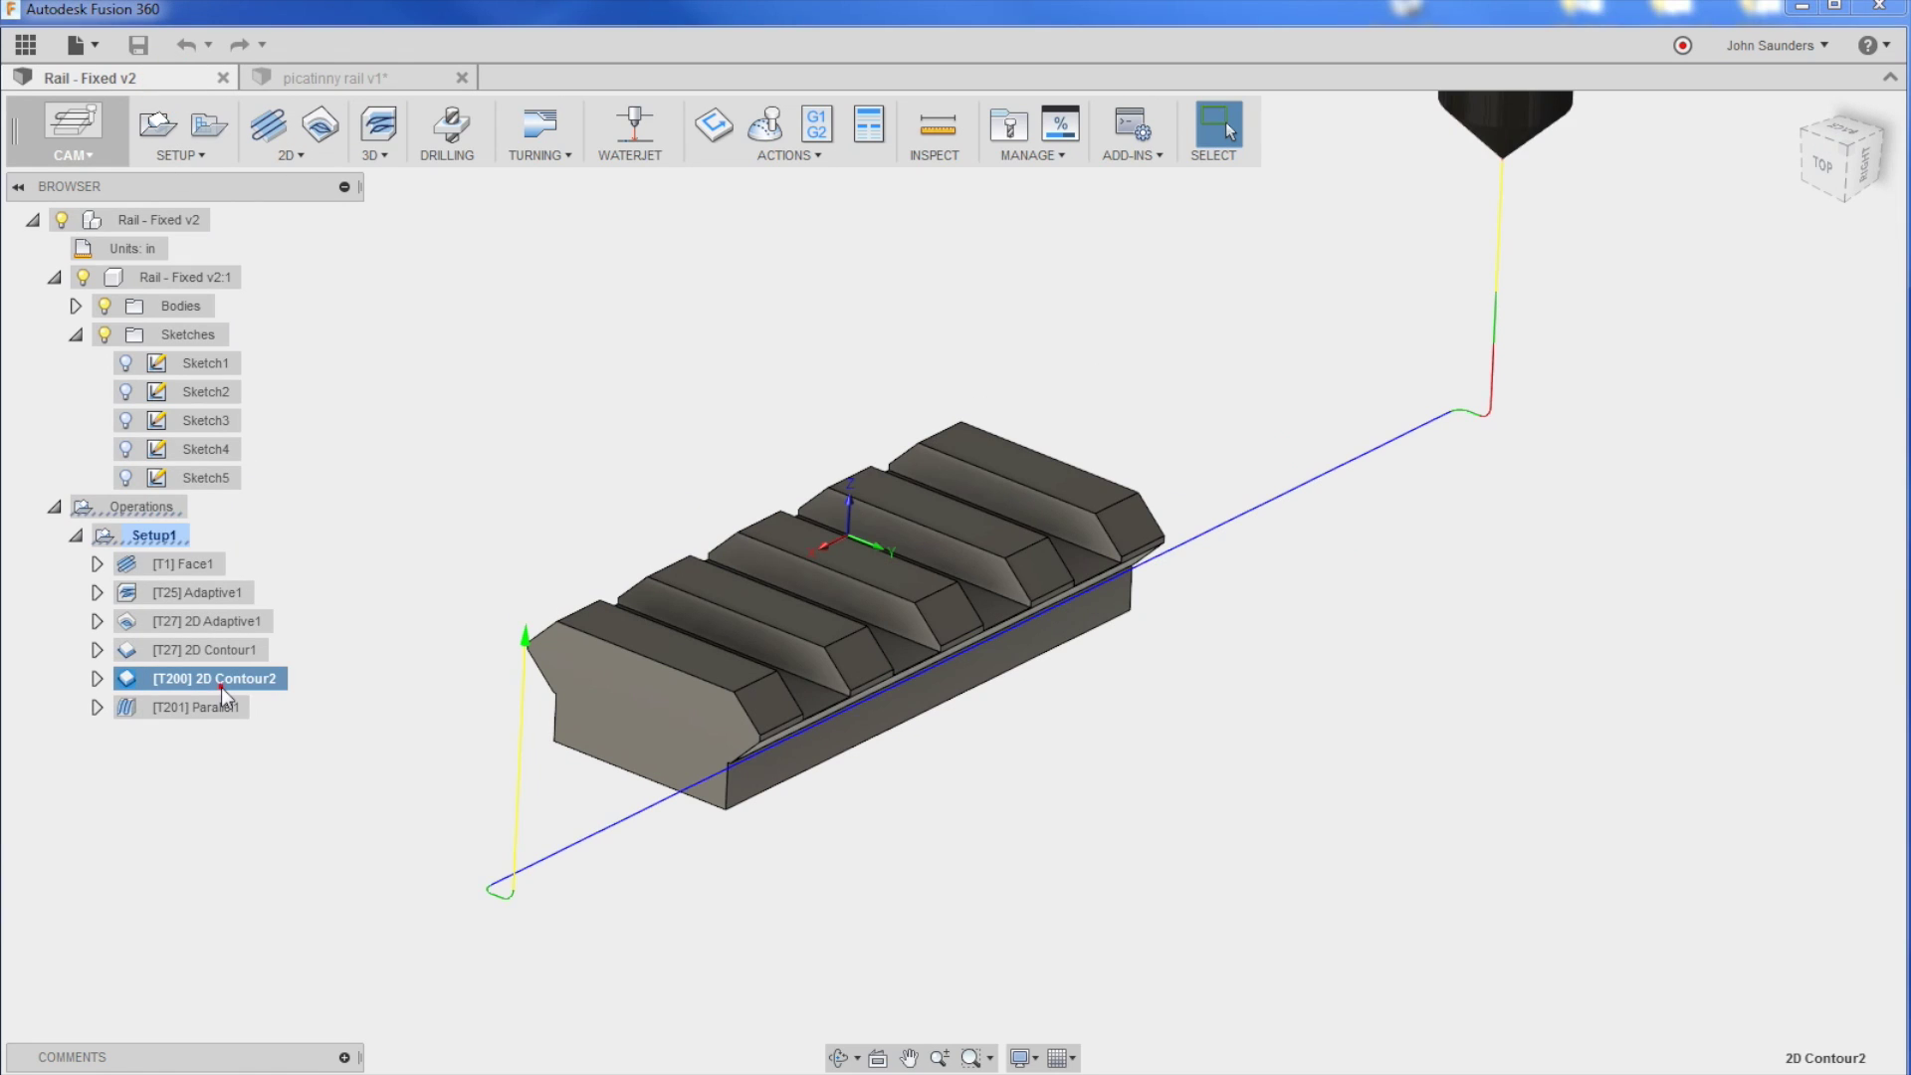
pyautogui.click(360, 441)
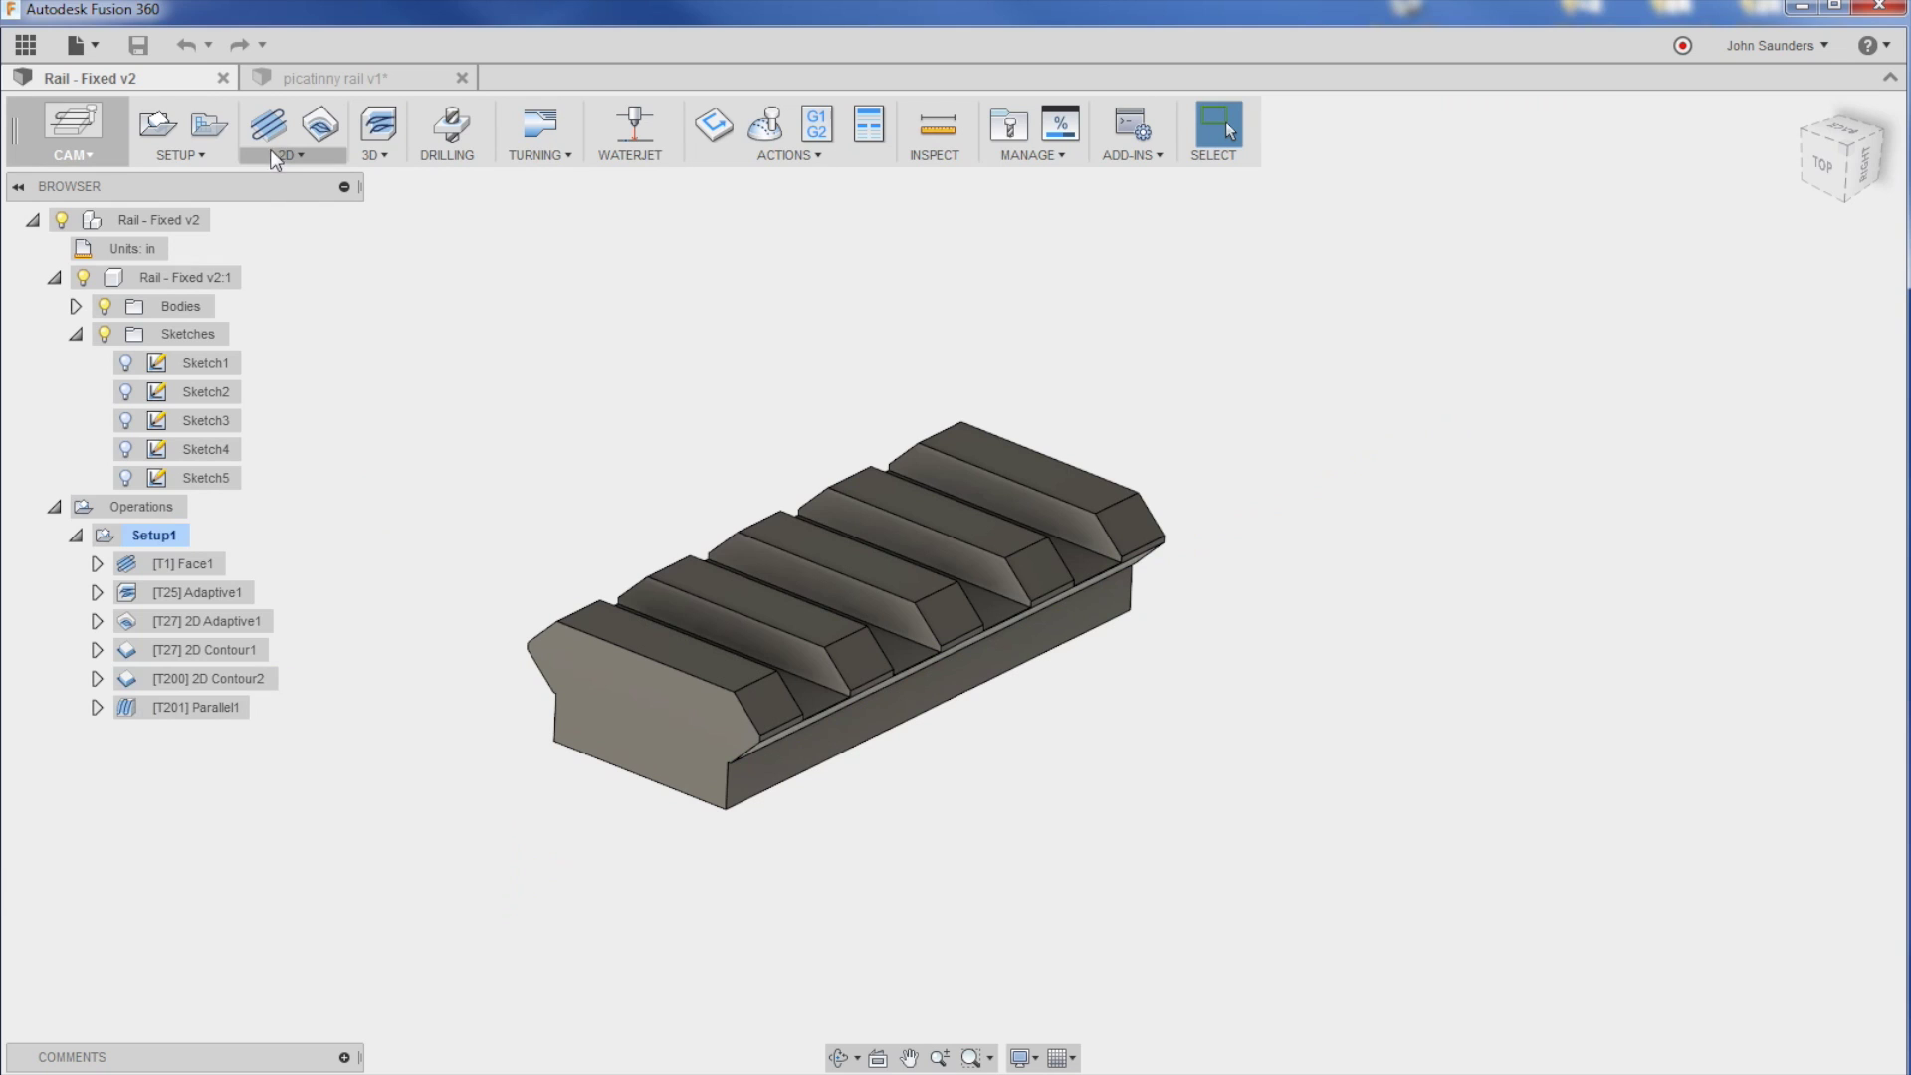
pyautogui.click(316, 78)
pyautogui.click(291, 154)
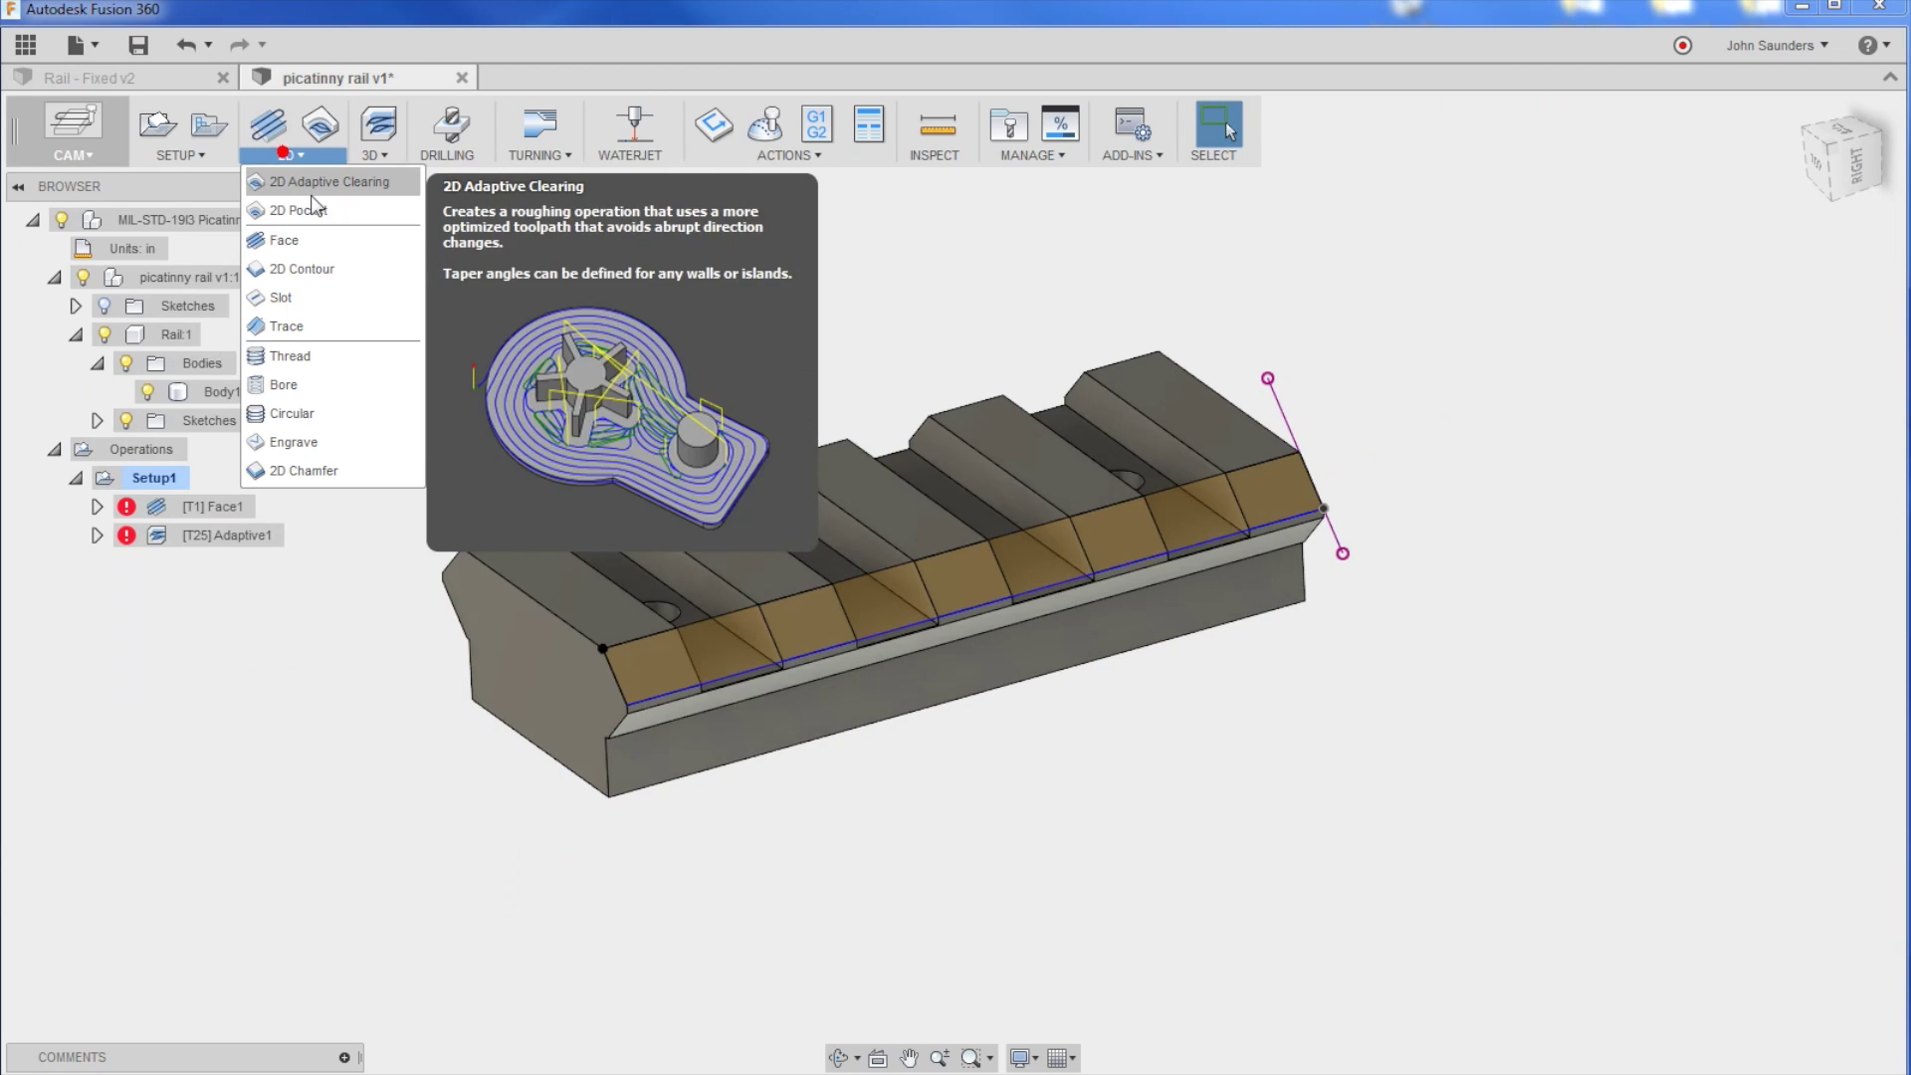
pyautogui.click(328, 267)
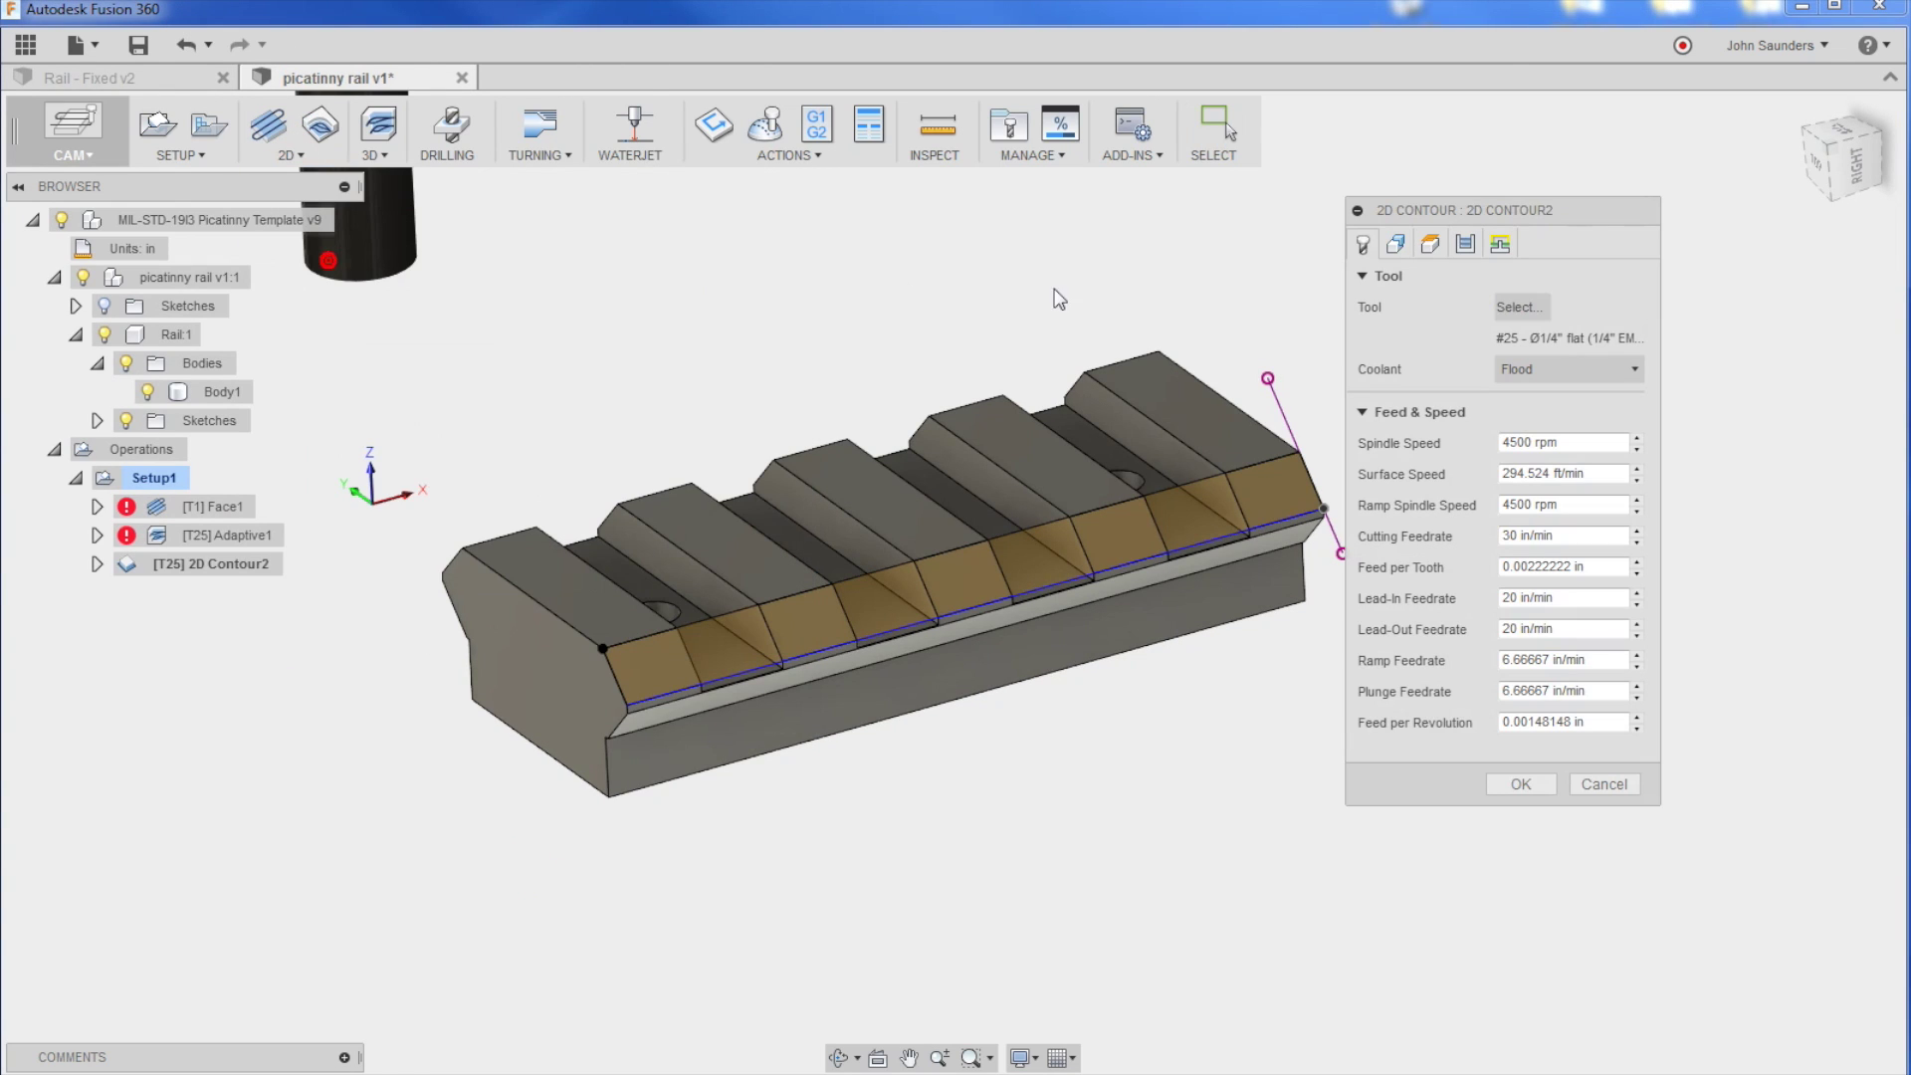
# Step: Create a new chamfer mill tool in the tool library
pyautogui.click(1519, 311)
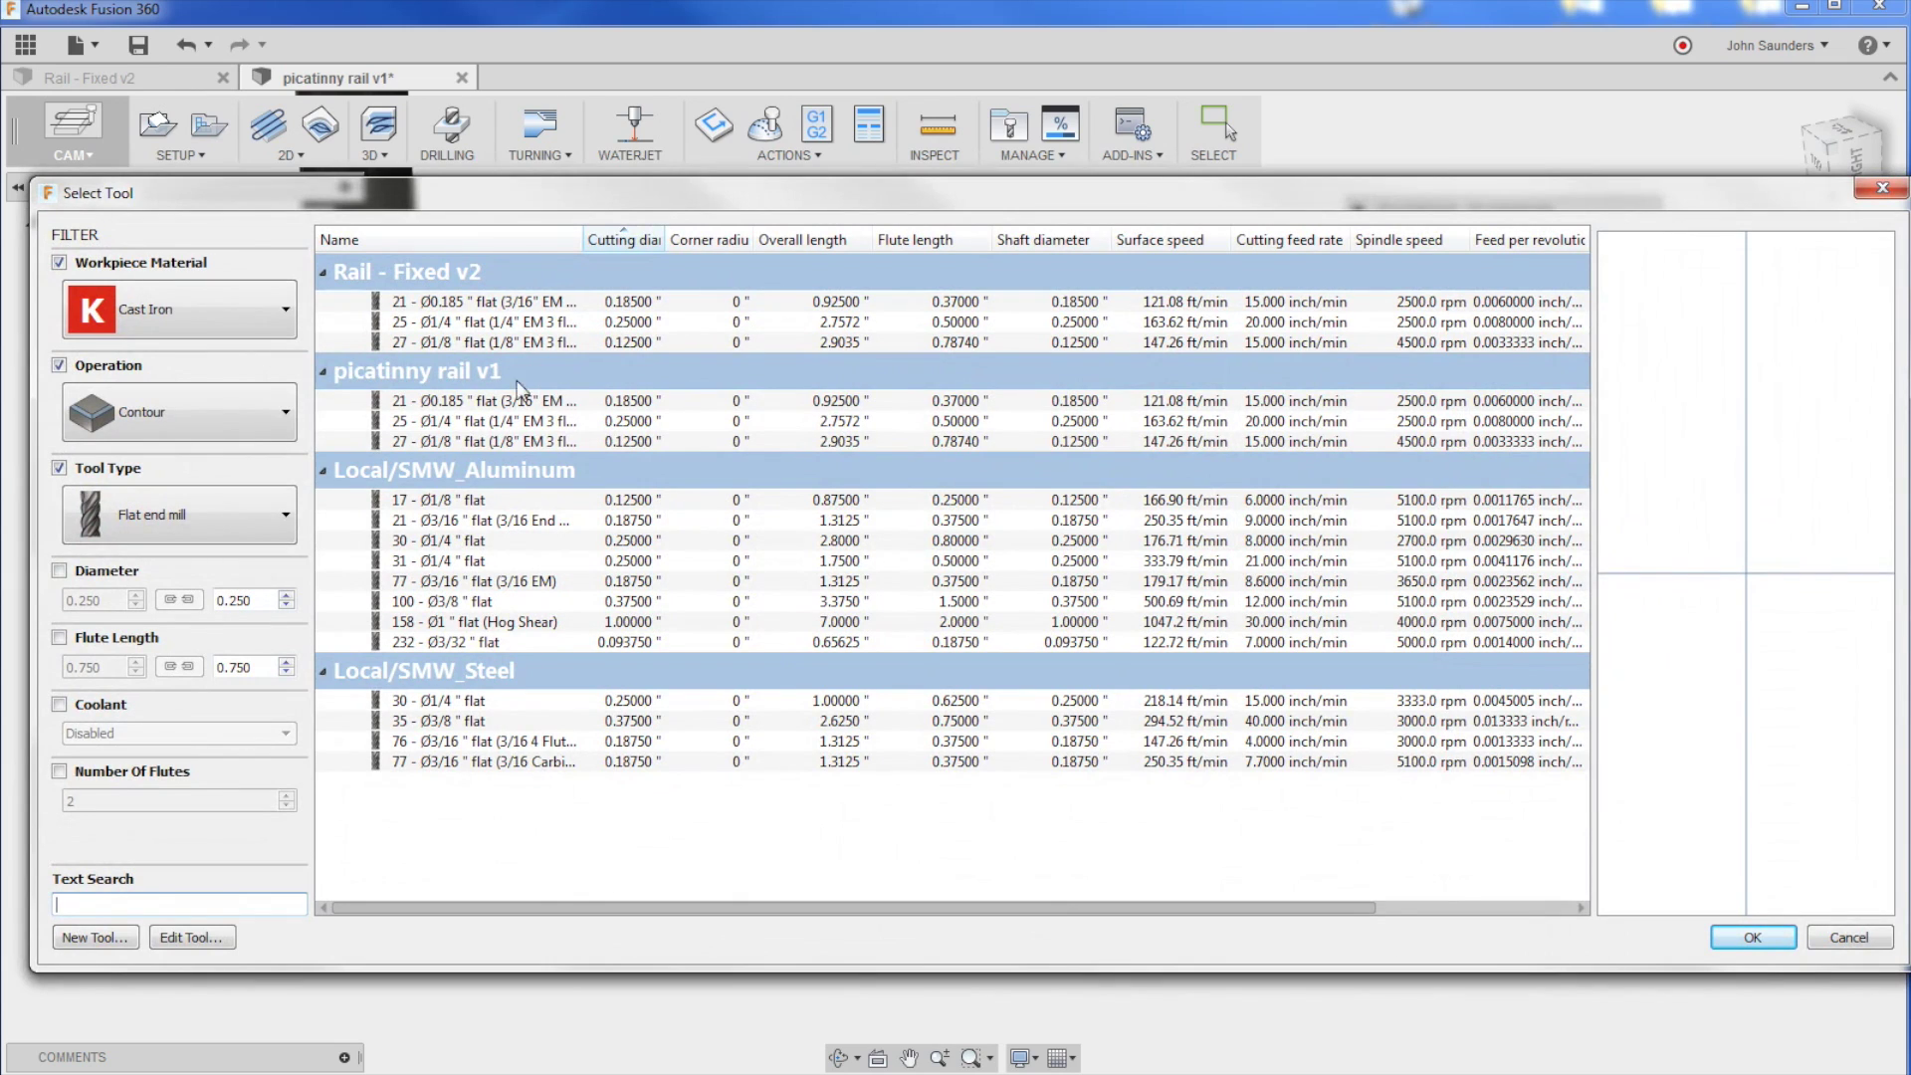
pyautogui.click(90, 936)
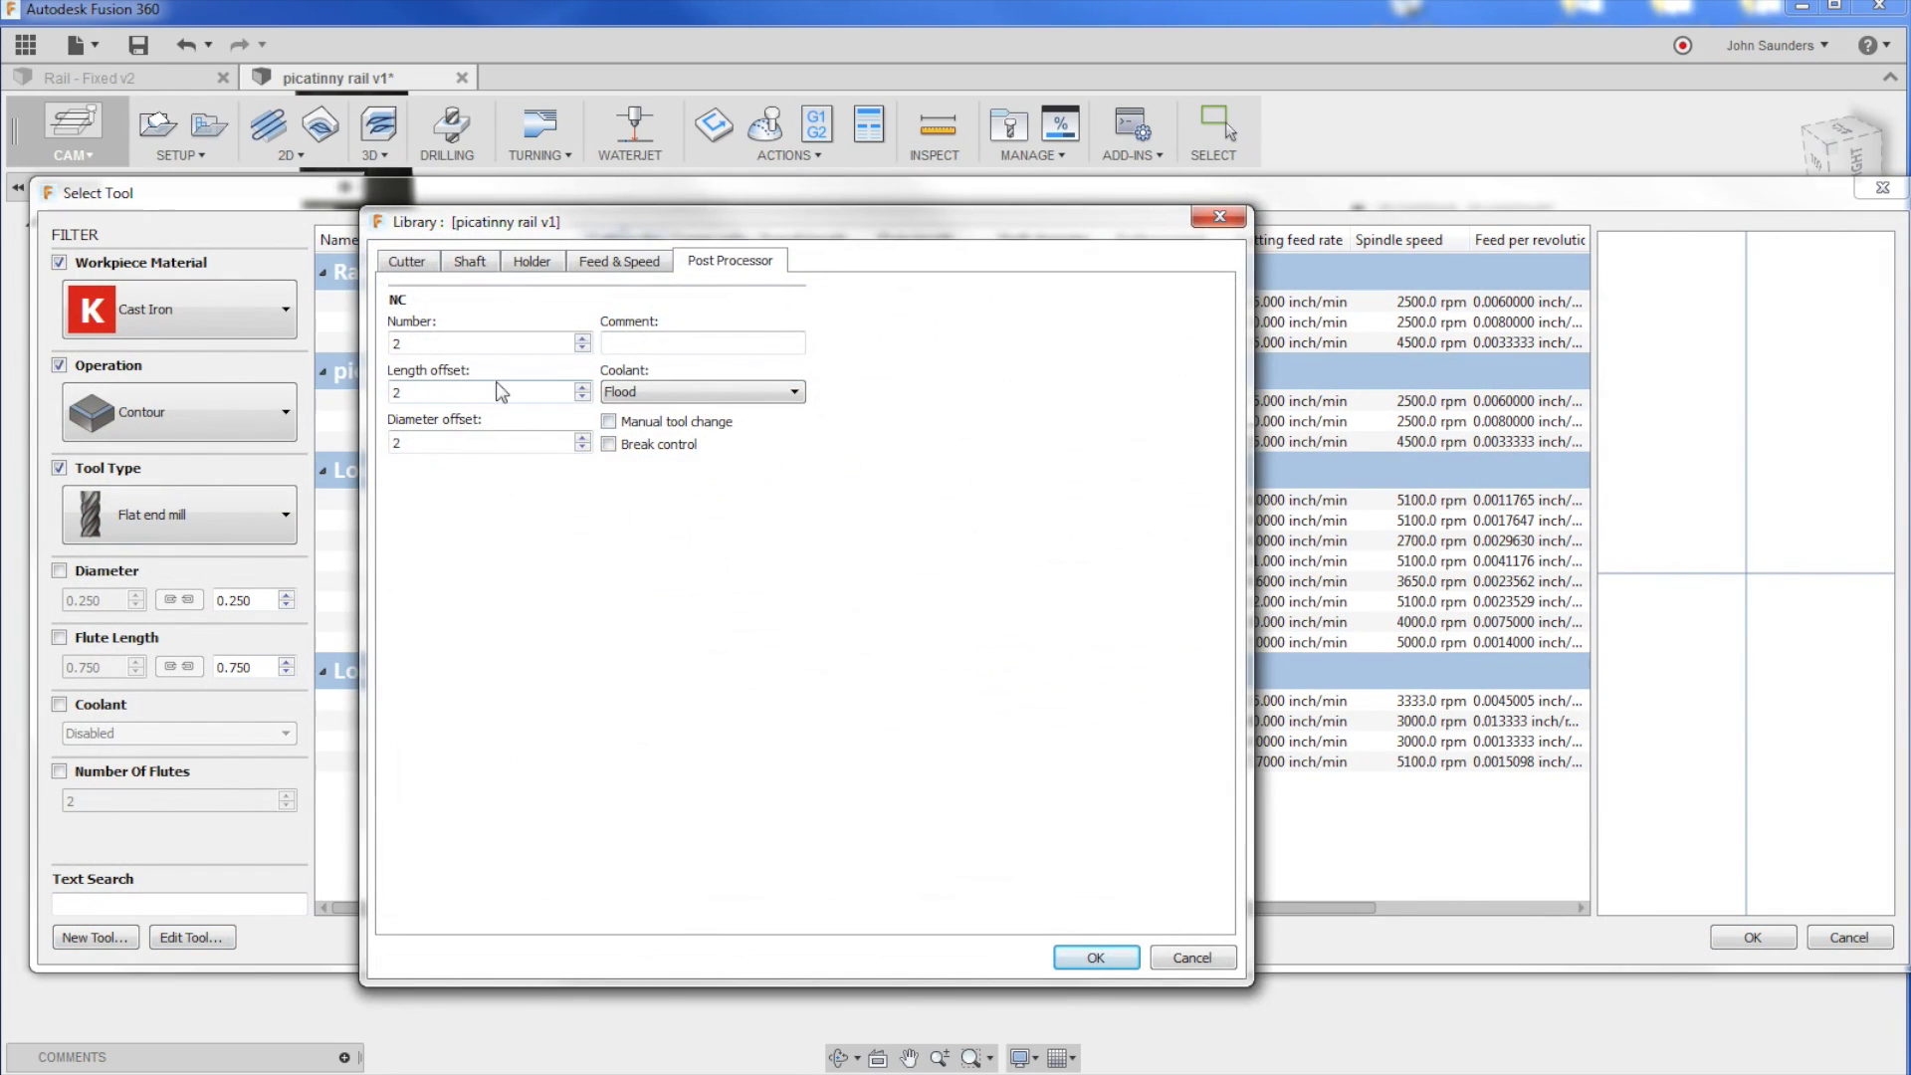
pyautogui.click(407, 261)
pyautogui.click(466, 324)
pyautogui.click(487, 547)
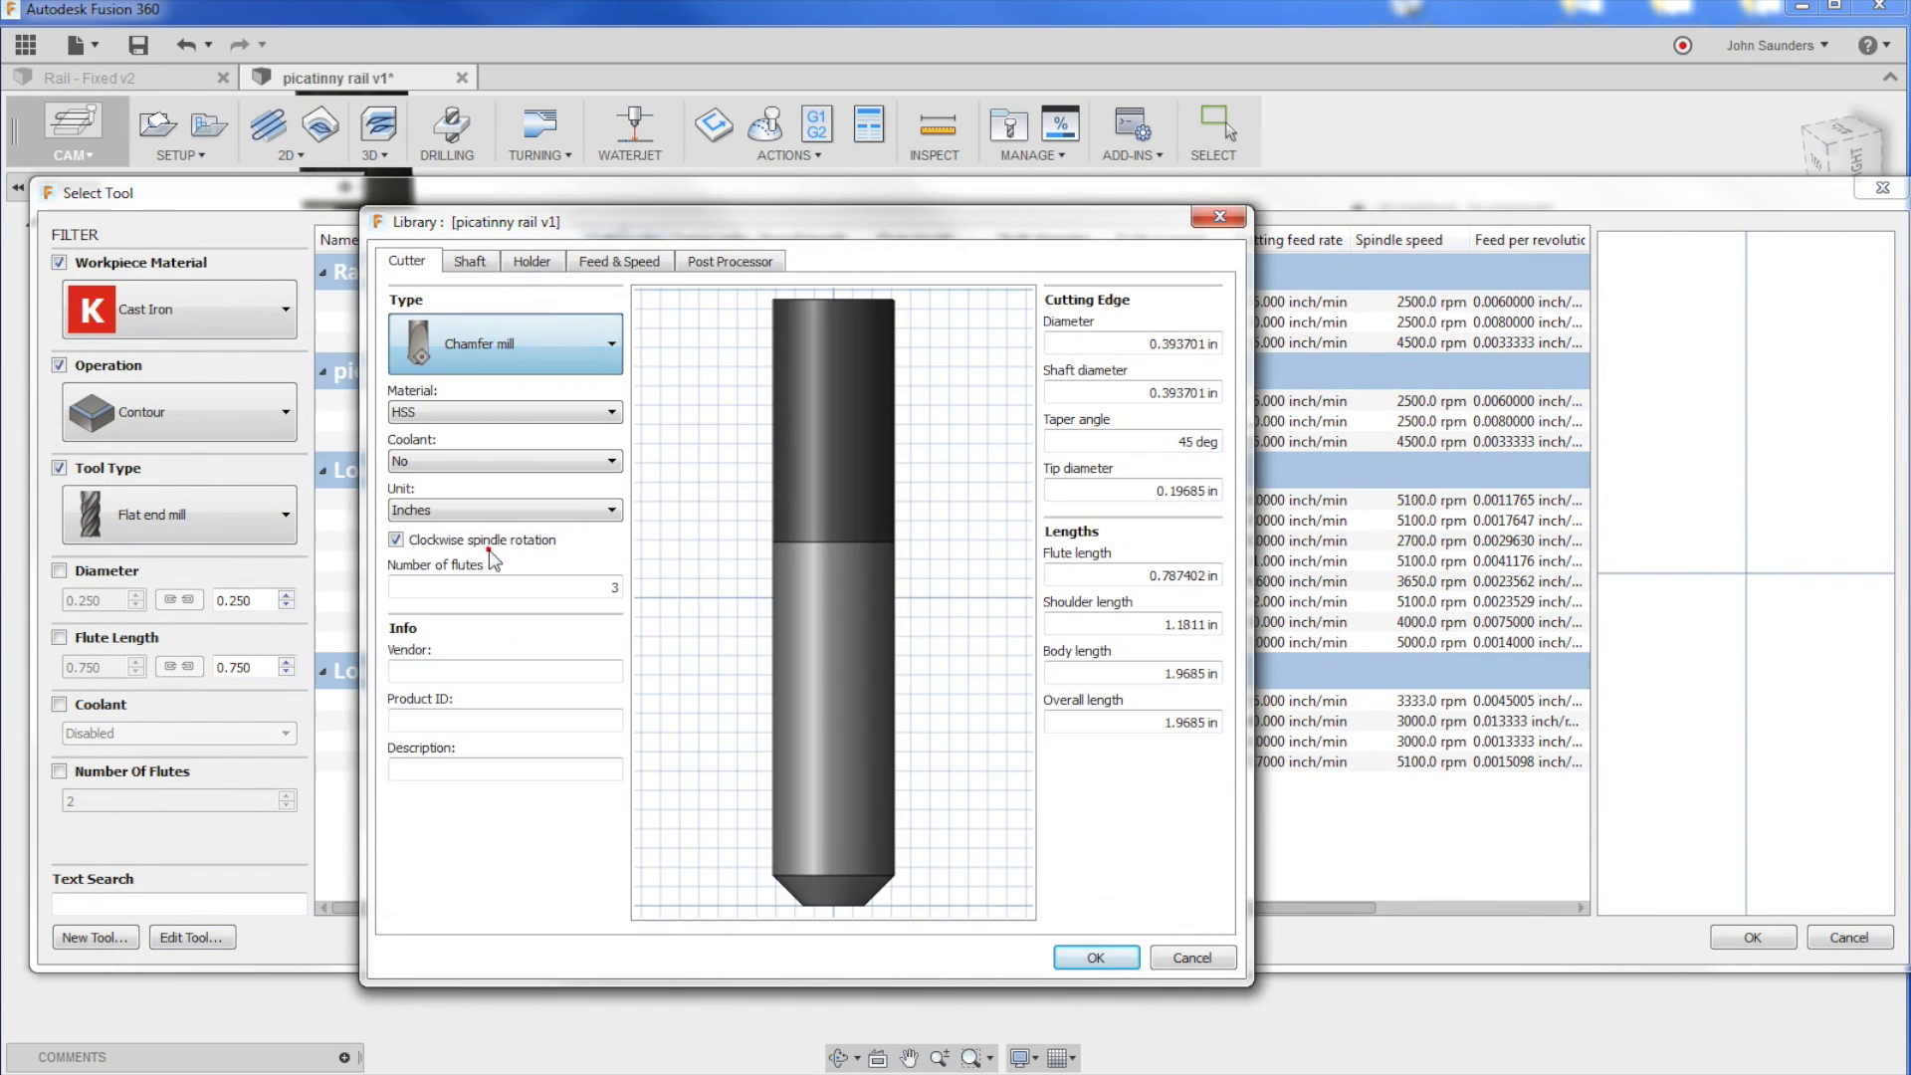
# Step: Give the chamfer mill 2 flutes, .375 in diameter, 0 tip diameter and tool number 202
pyautogui.press('Delete')
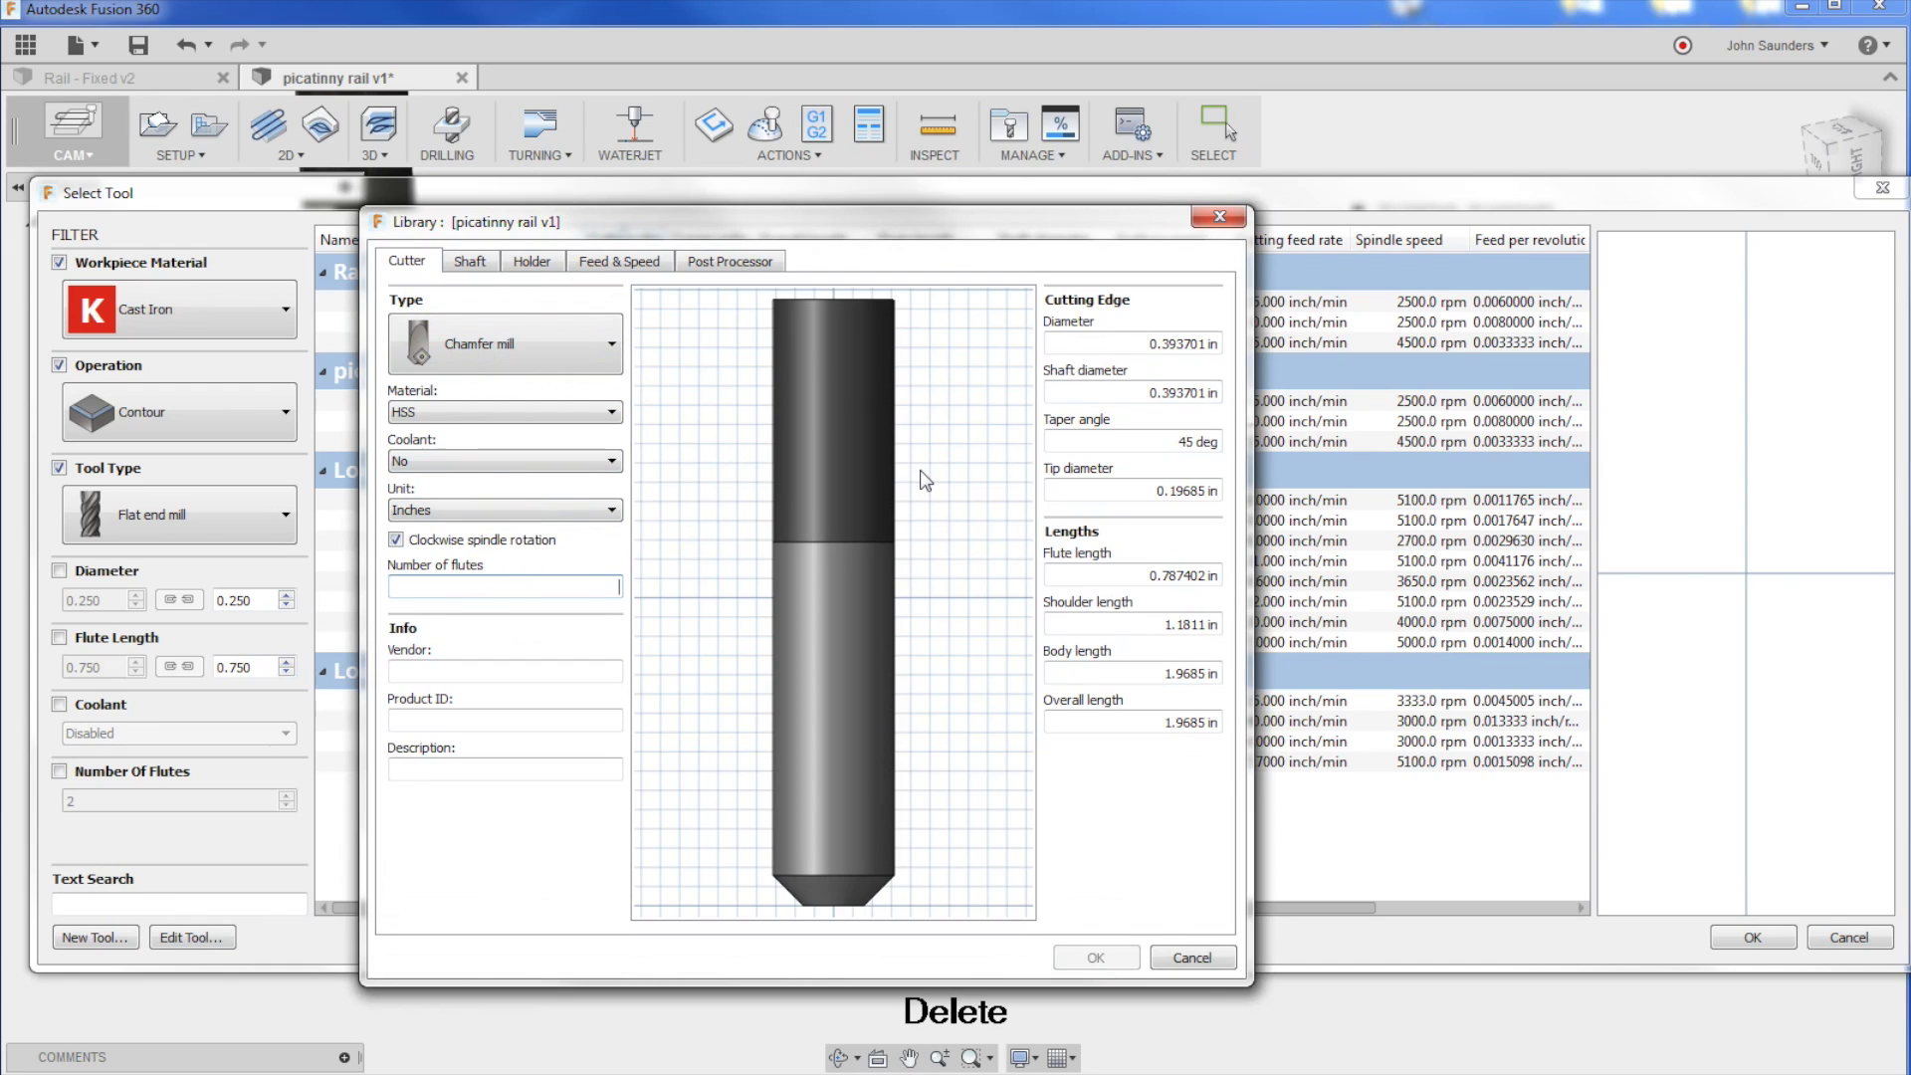
pyautogui.write('2')
pyautogui.click(1118, 342)
pyautogui.press('Delete')
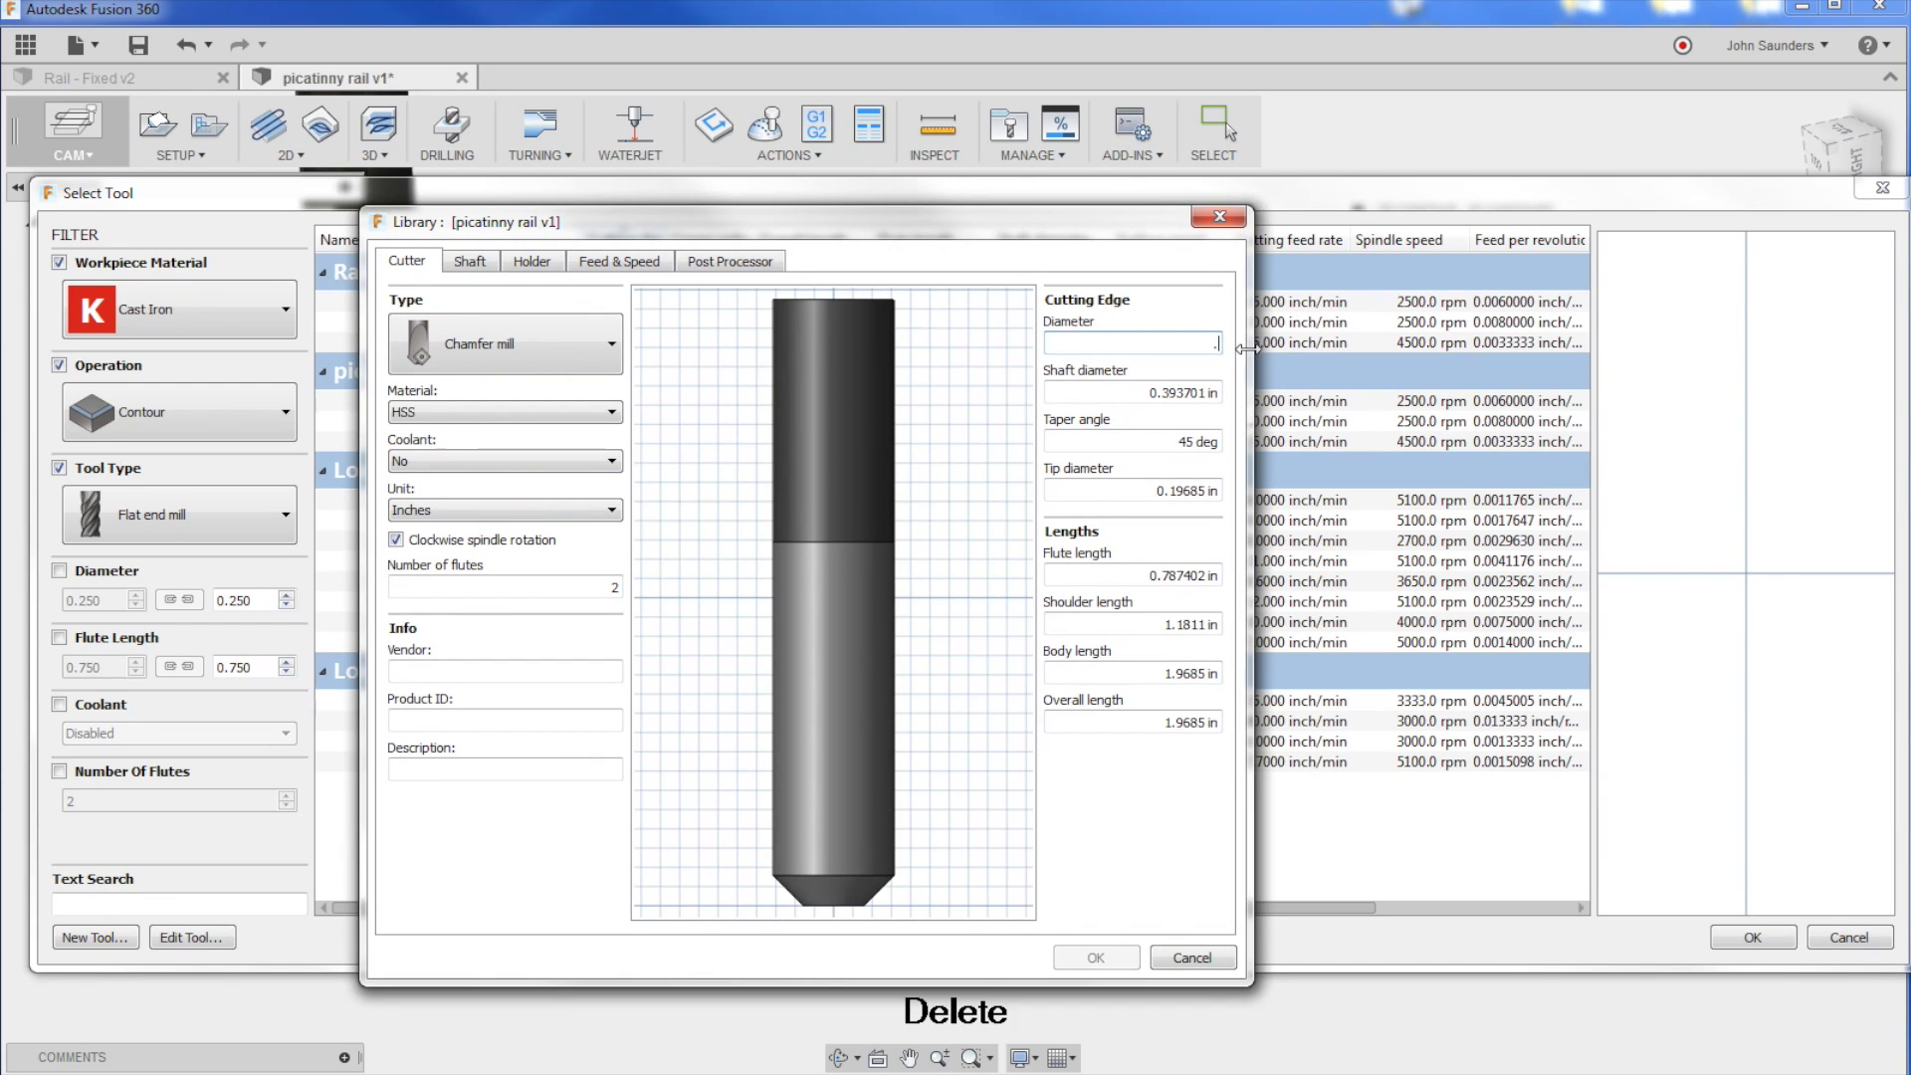
pyautogui.write('.375')
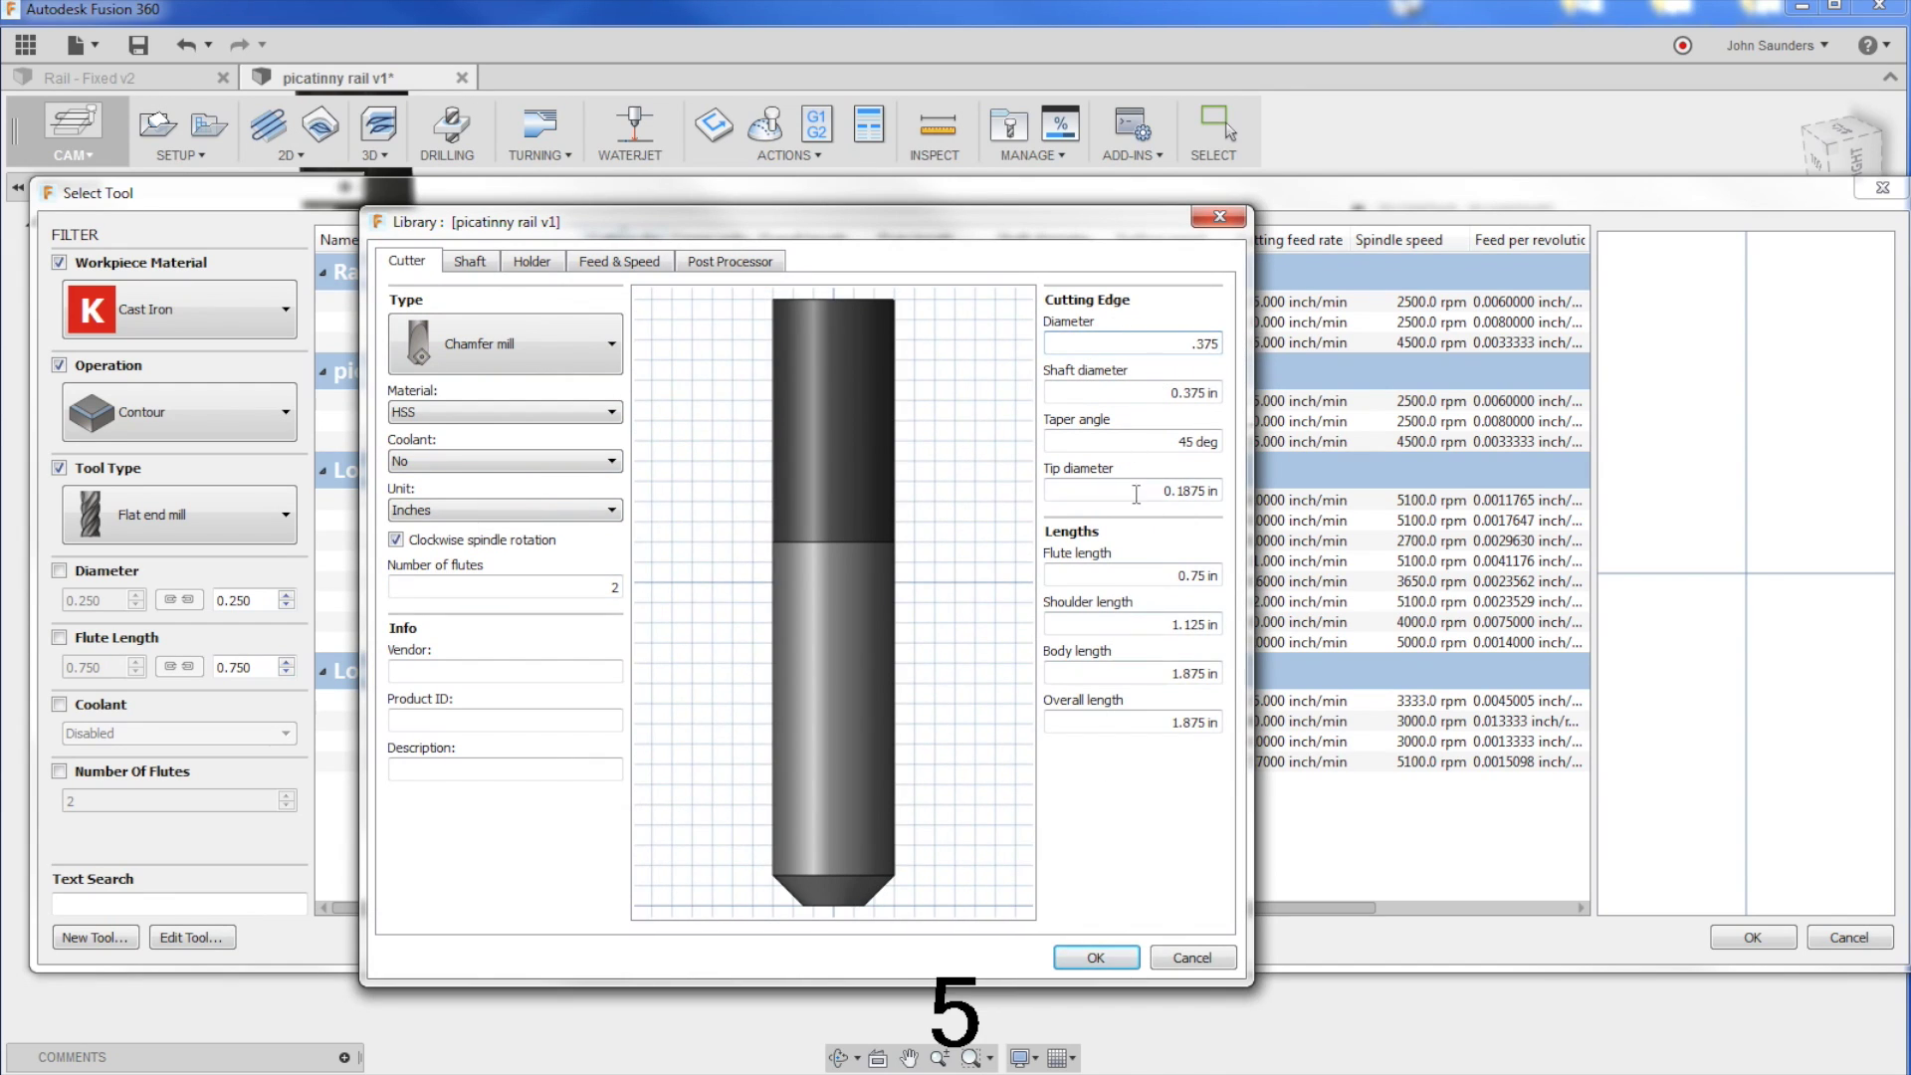
pyautogui.click(1163, 488)
pyautogui.write('0')
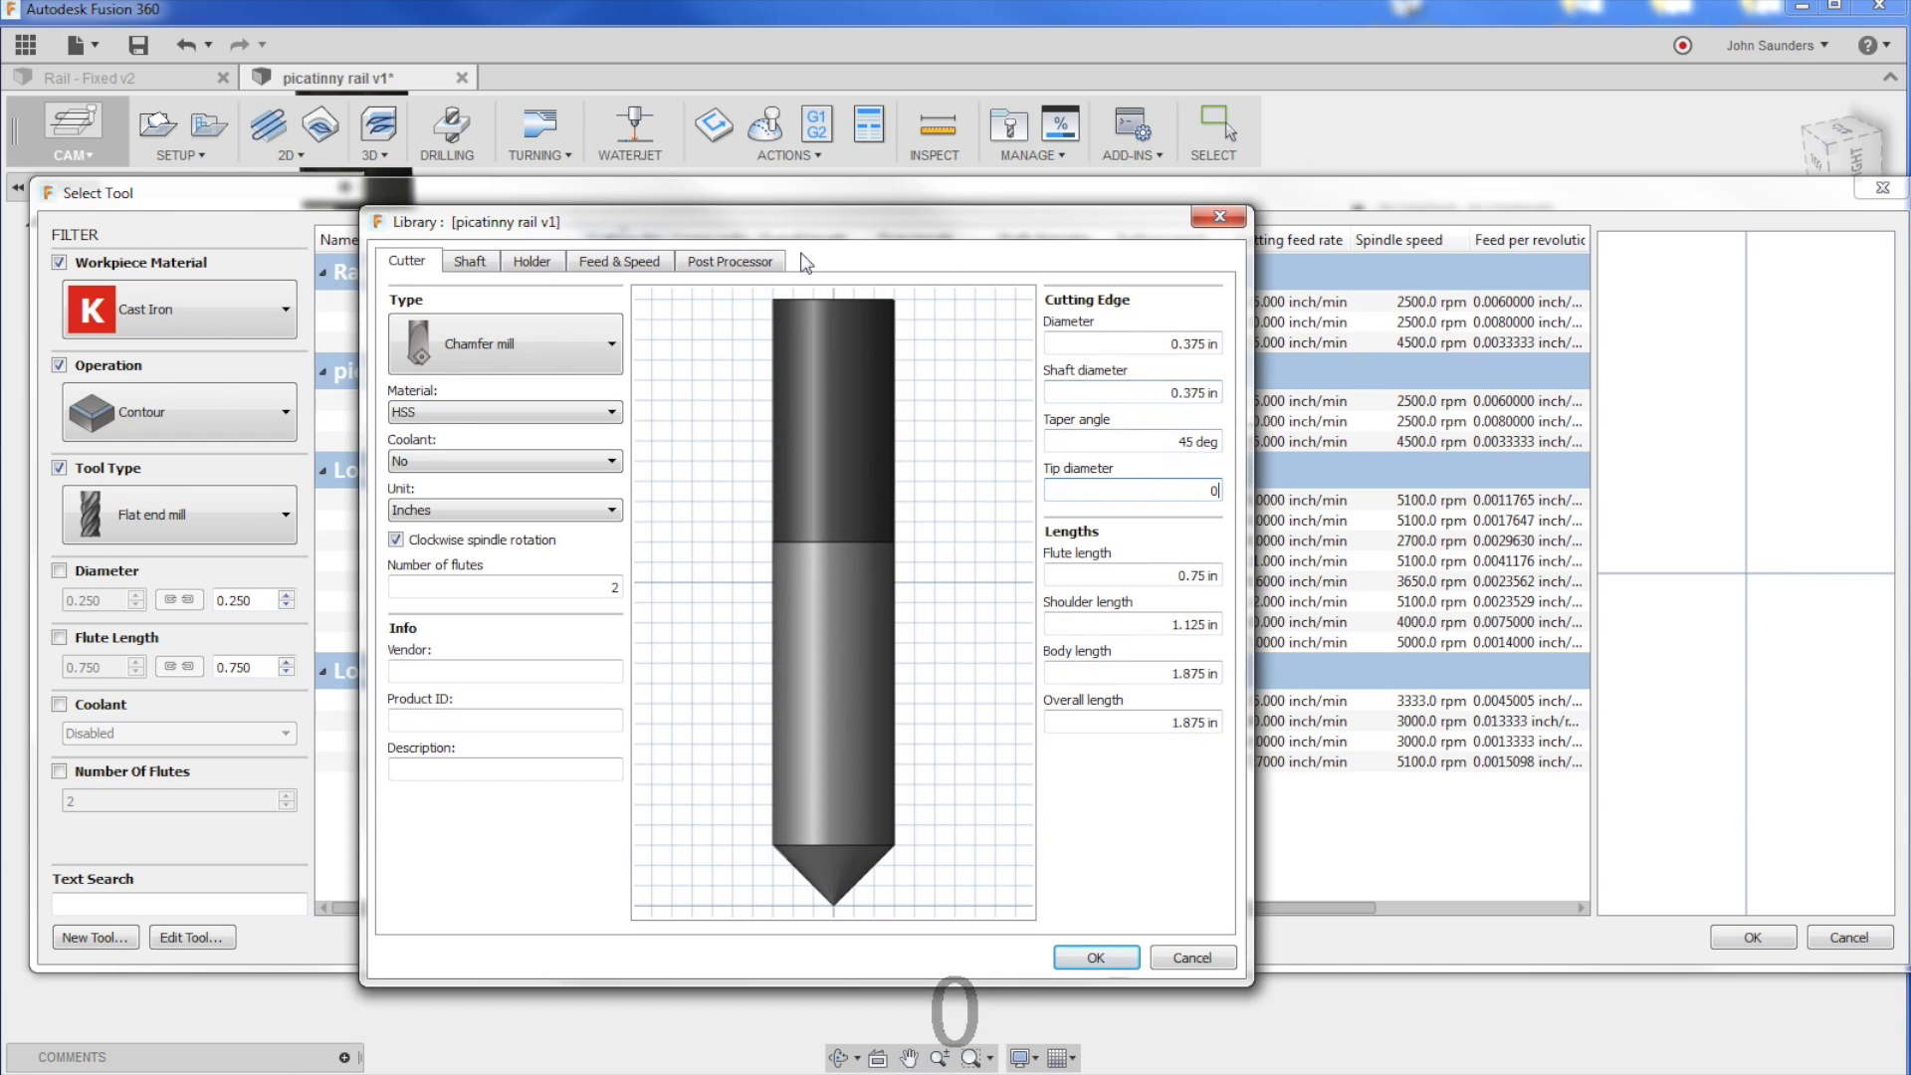
pyautogui.click(761, 260)
pyautogui.click(458, 340)
pyautogui.write('02')
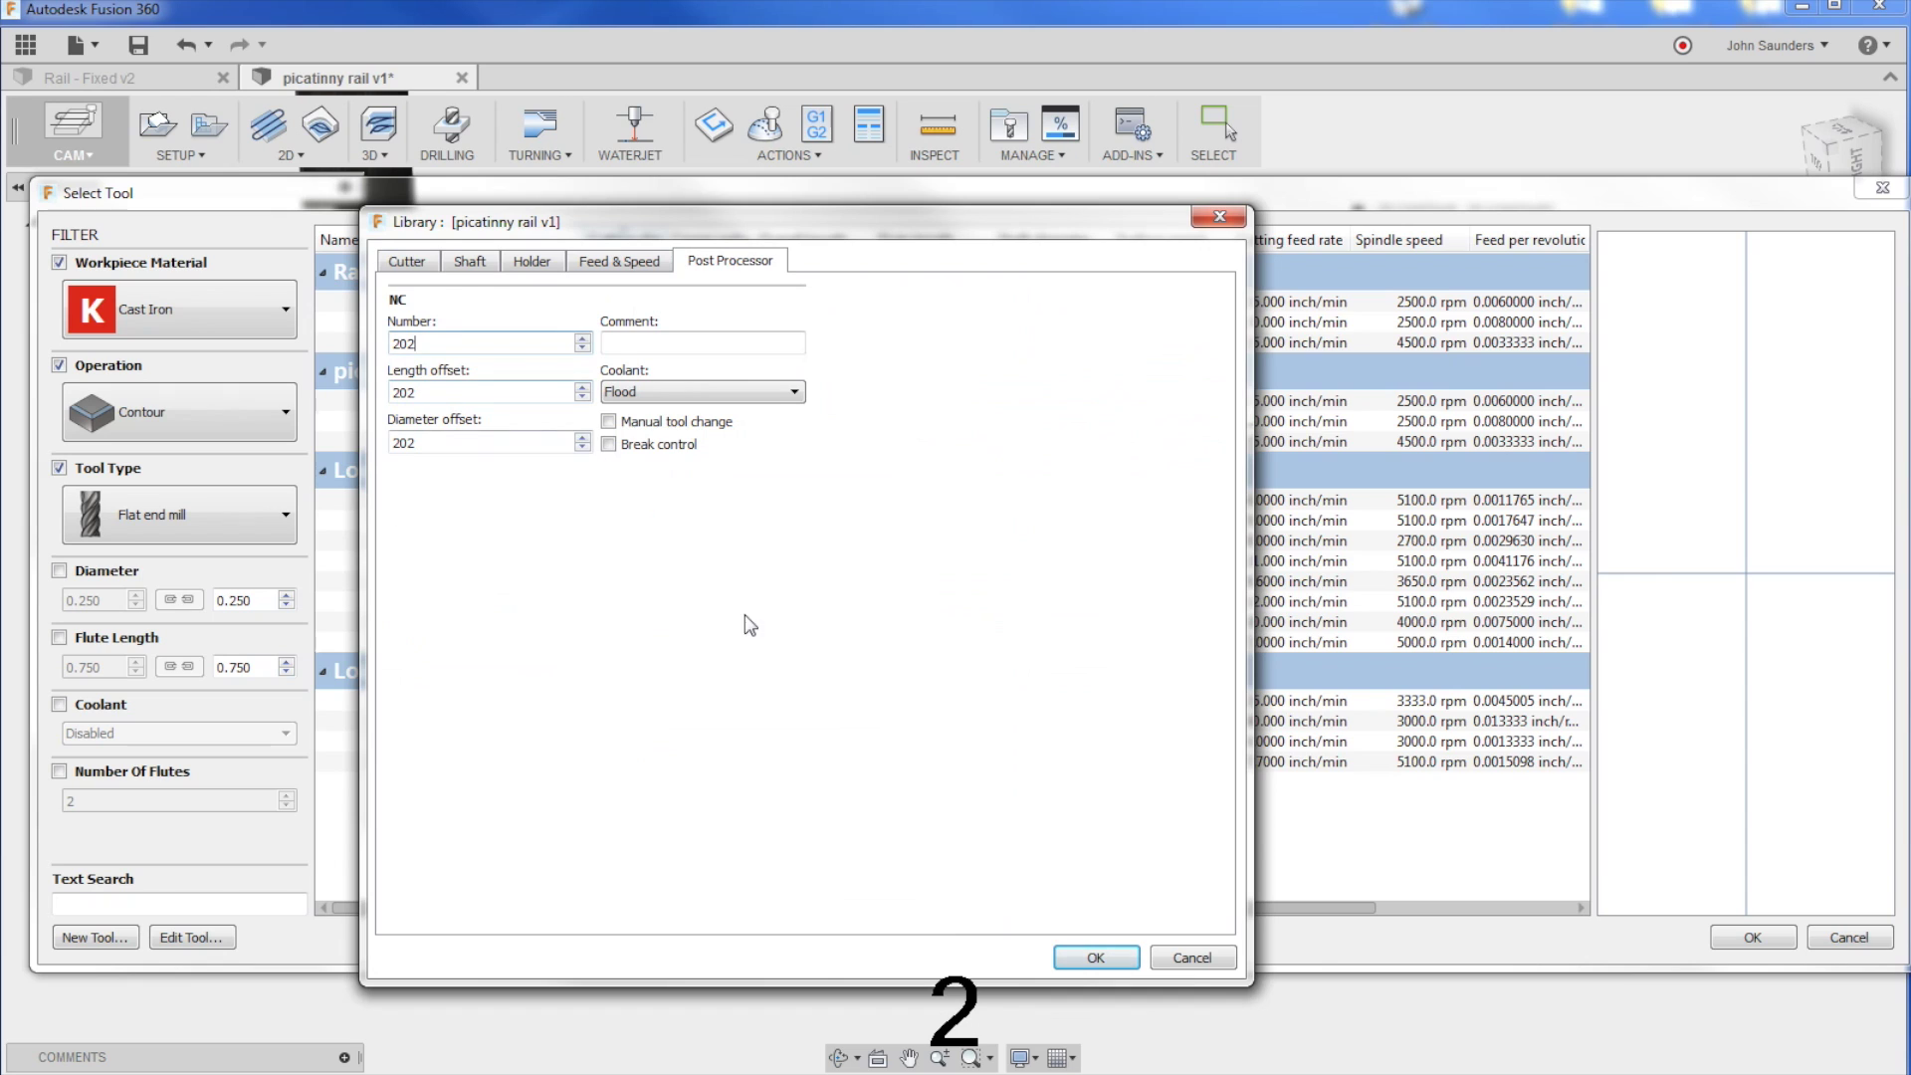
pyautogui.click(1091, 958)
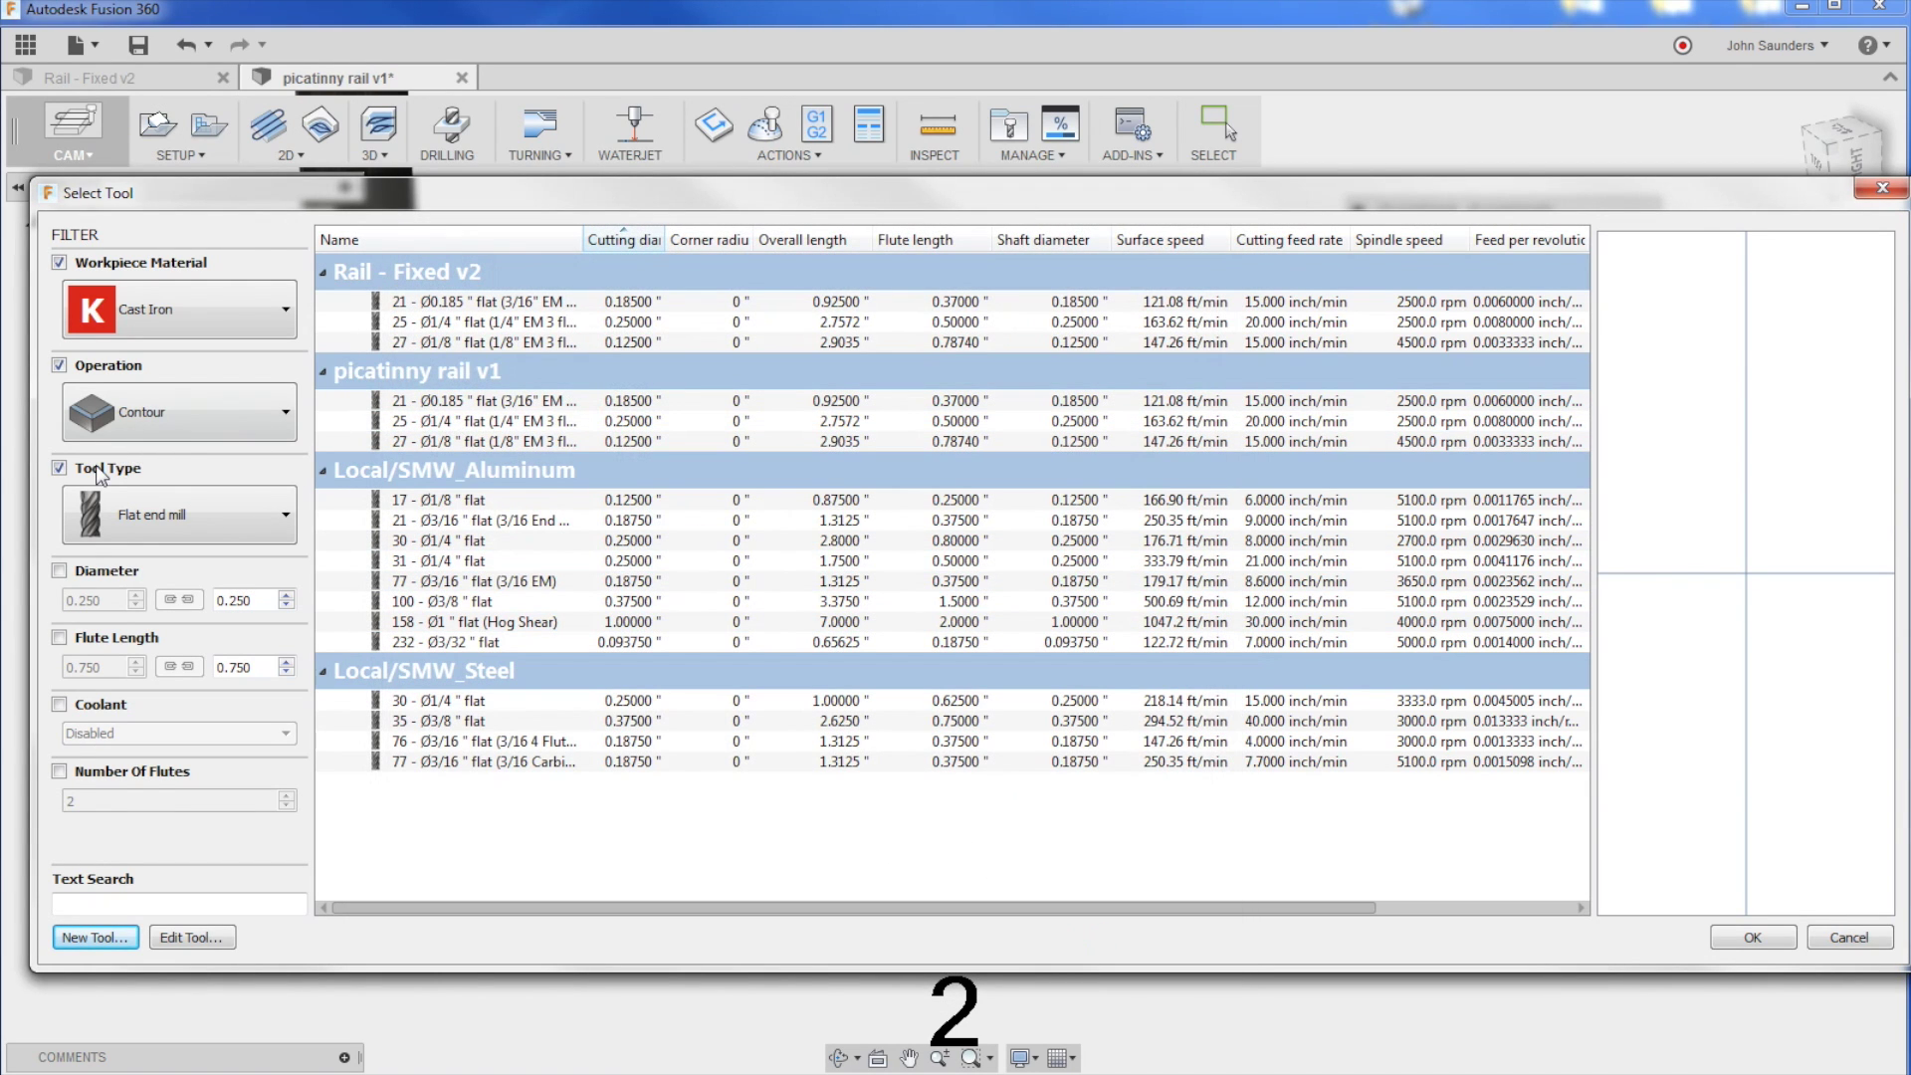
# Step: Turn off the Tool Type filter and pick the 202 Ø3/8" chamfer mill for the contour
pyautogui.click(60, 468)
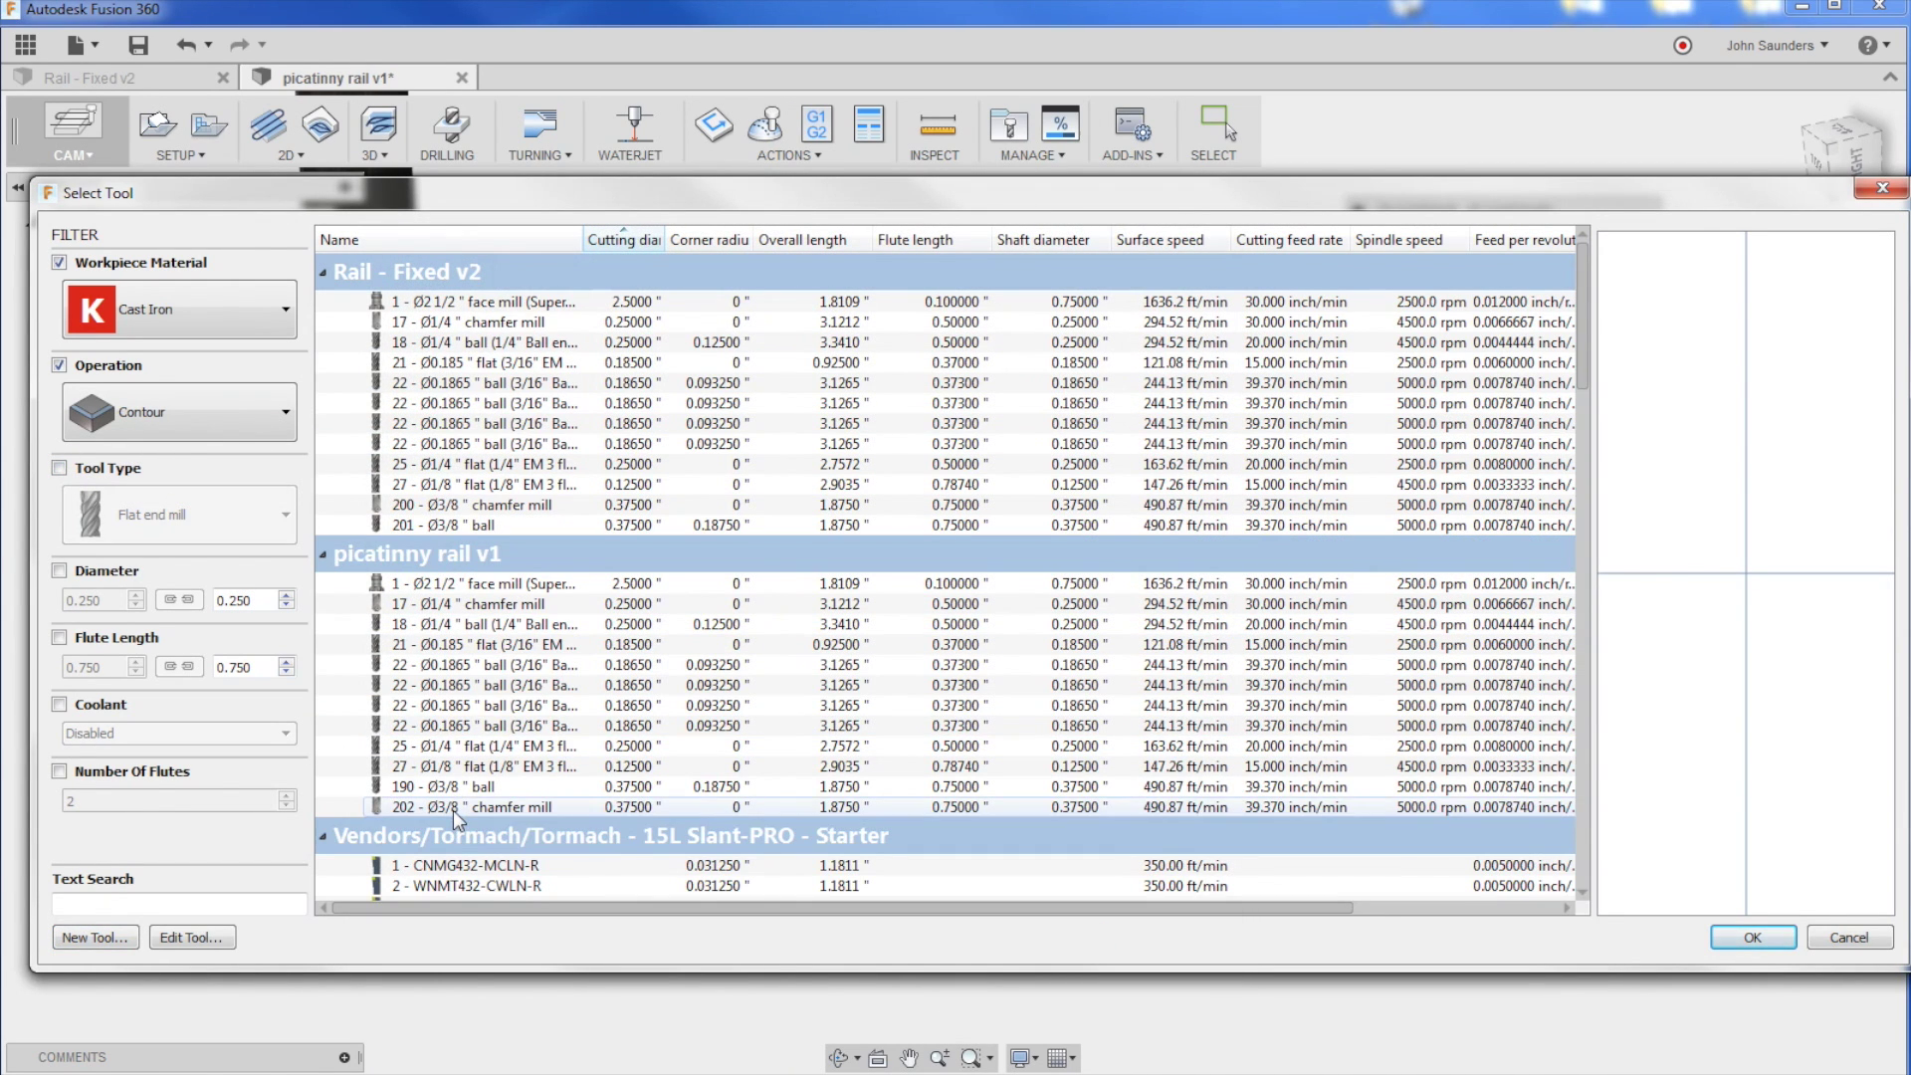
pyautogui.click(455, 809)
pyautogui.click(1753, 938)
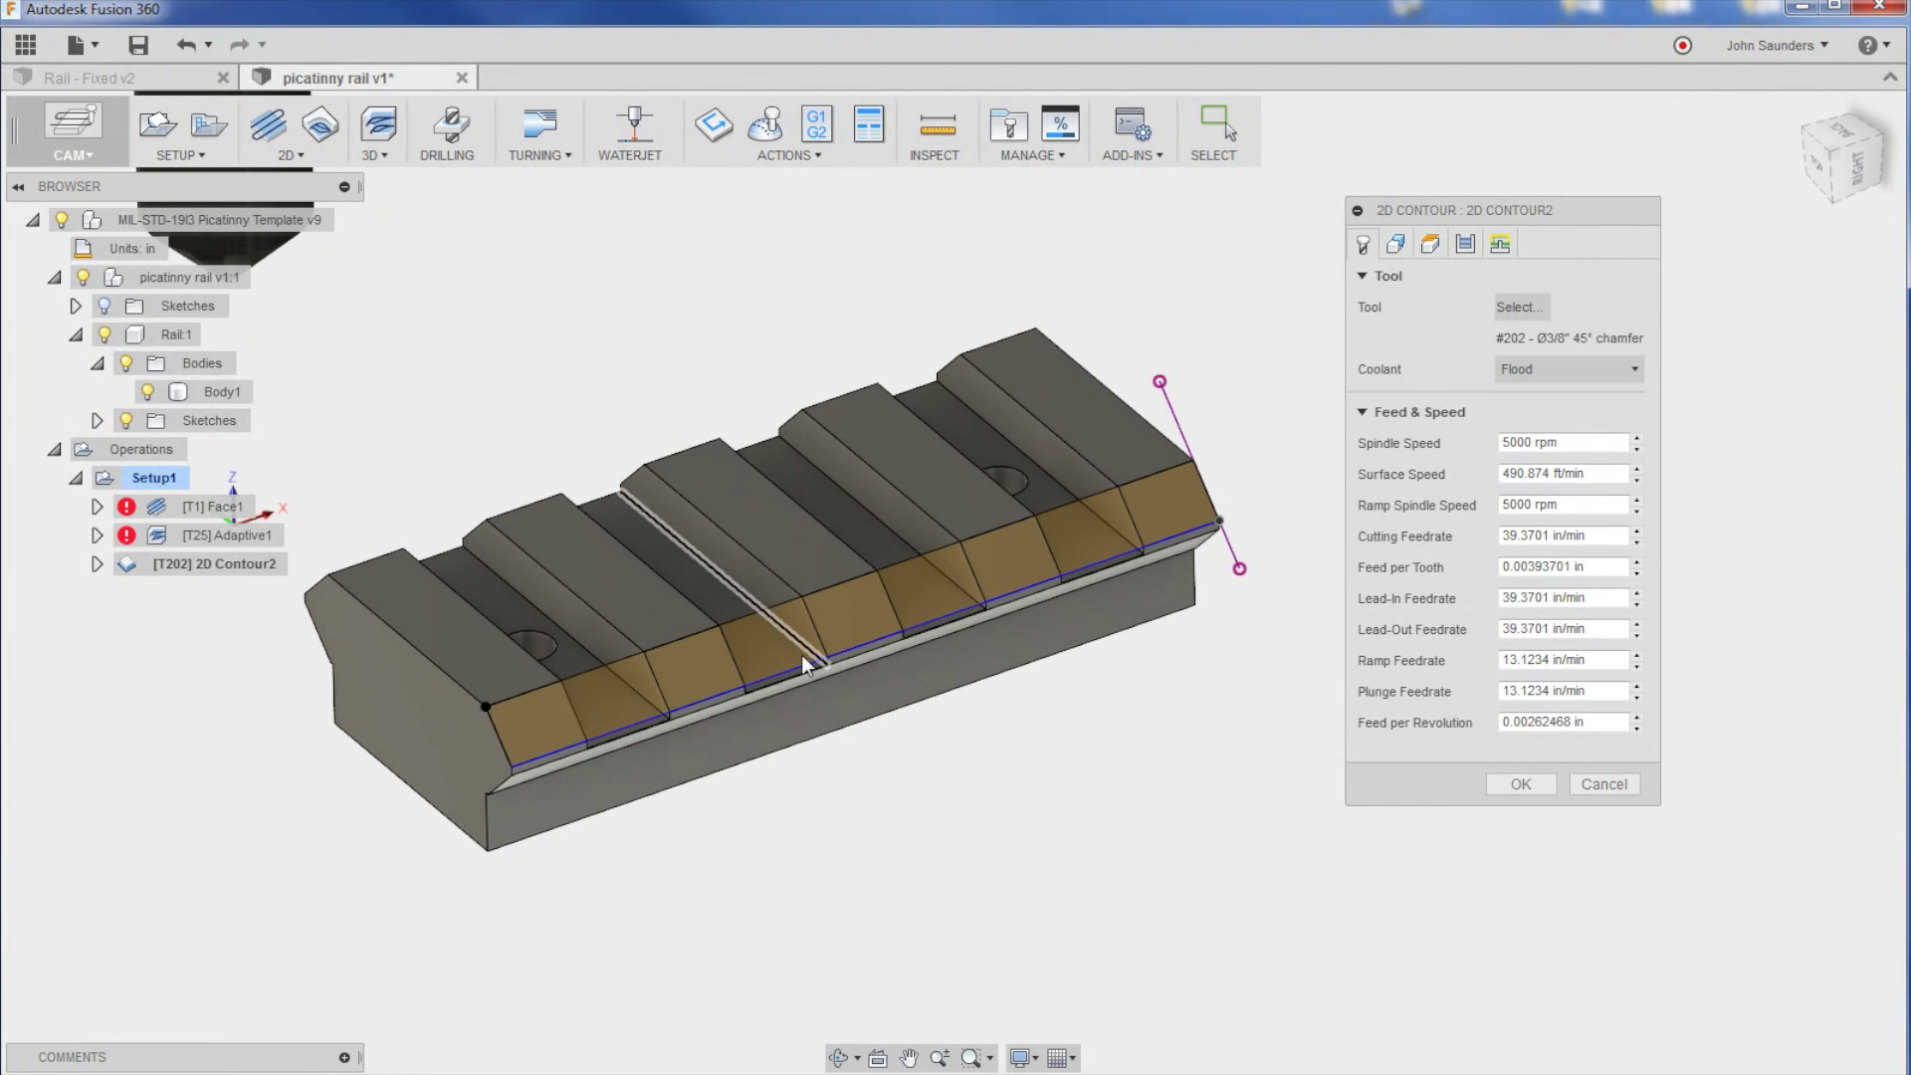
# Step: Clear the contour's chain selection and hide Sketch1 under the rail's sketches
pyautogui.click(809, 679)
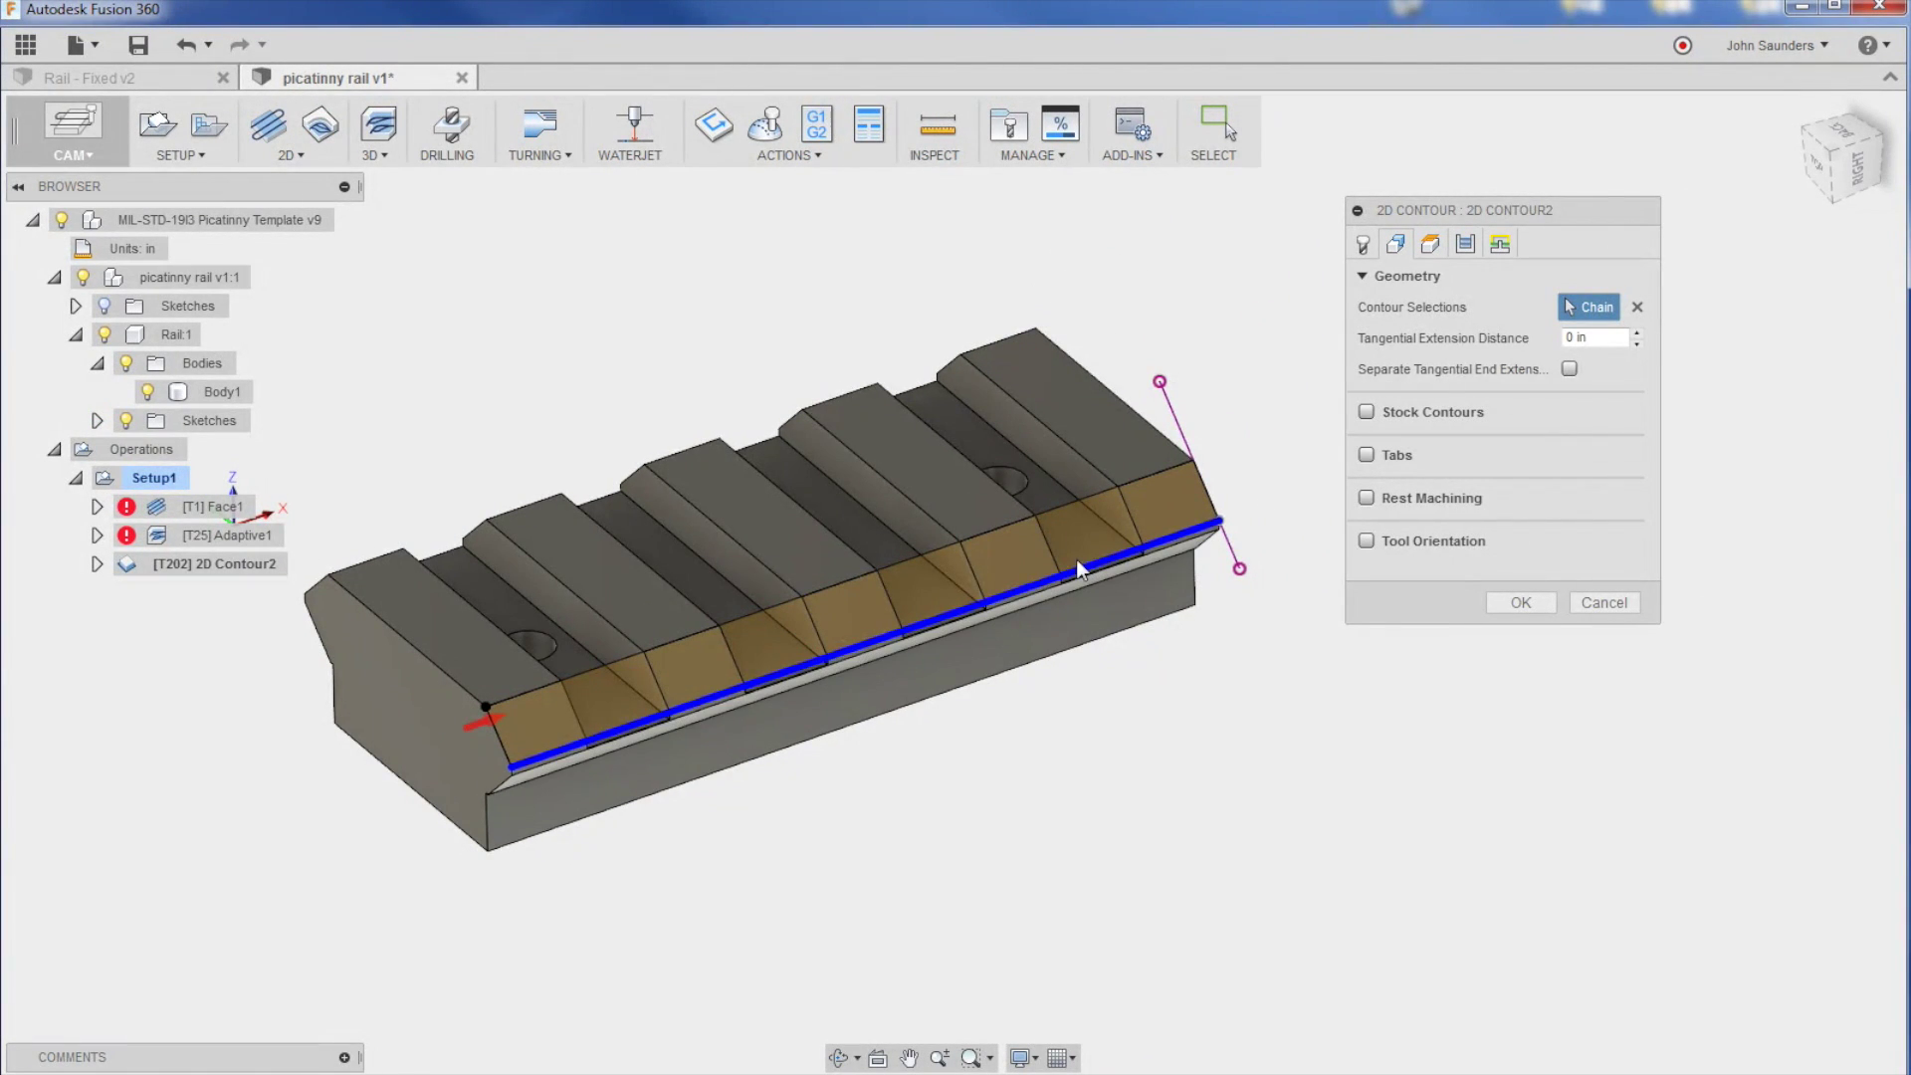
pyautogui.keyDown('shift'); pyautogui.moveTo(638, 704); pyautogui.dragTo(620, 790, button='middle'); pyautogui.keyUp('shift')
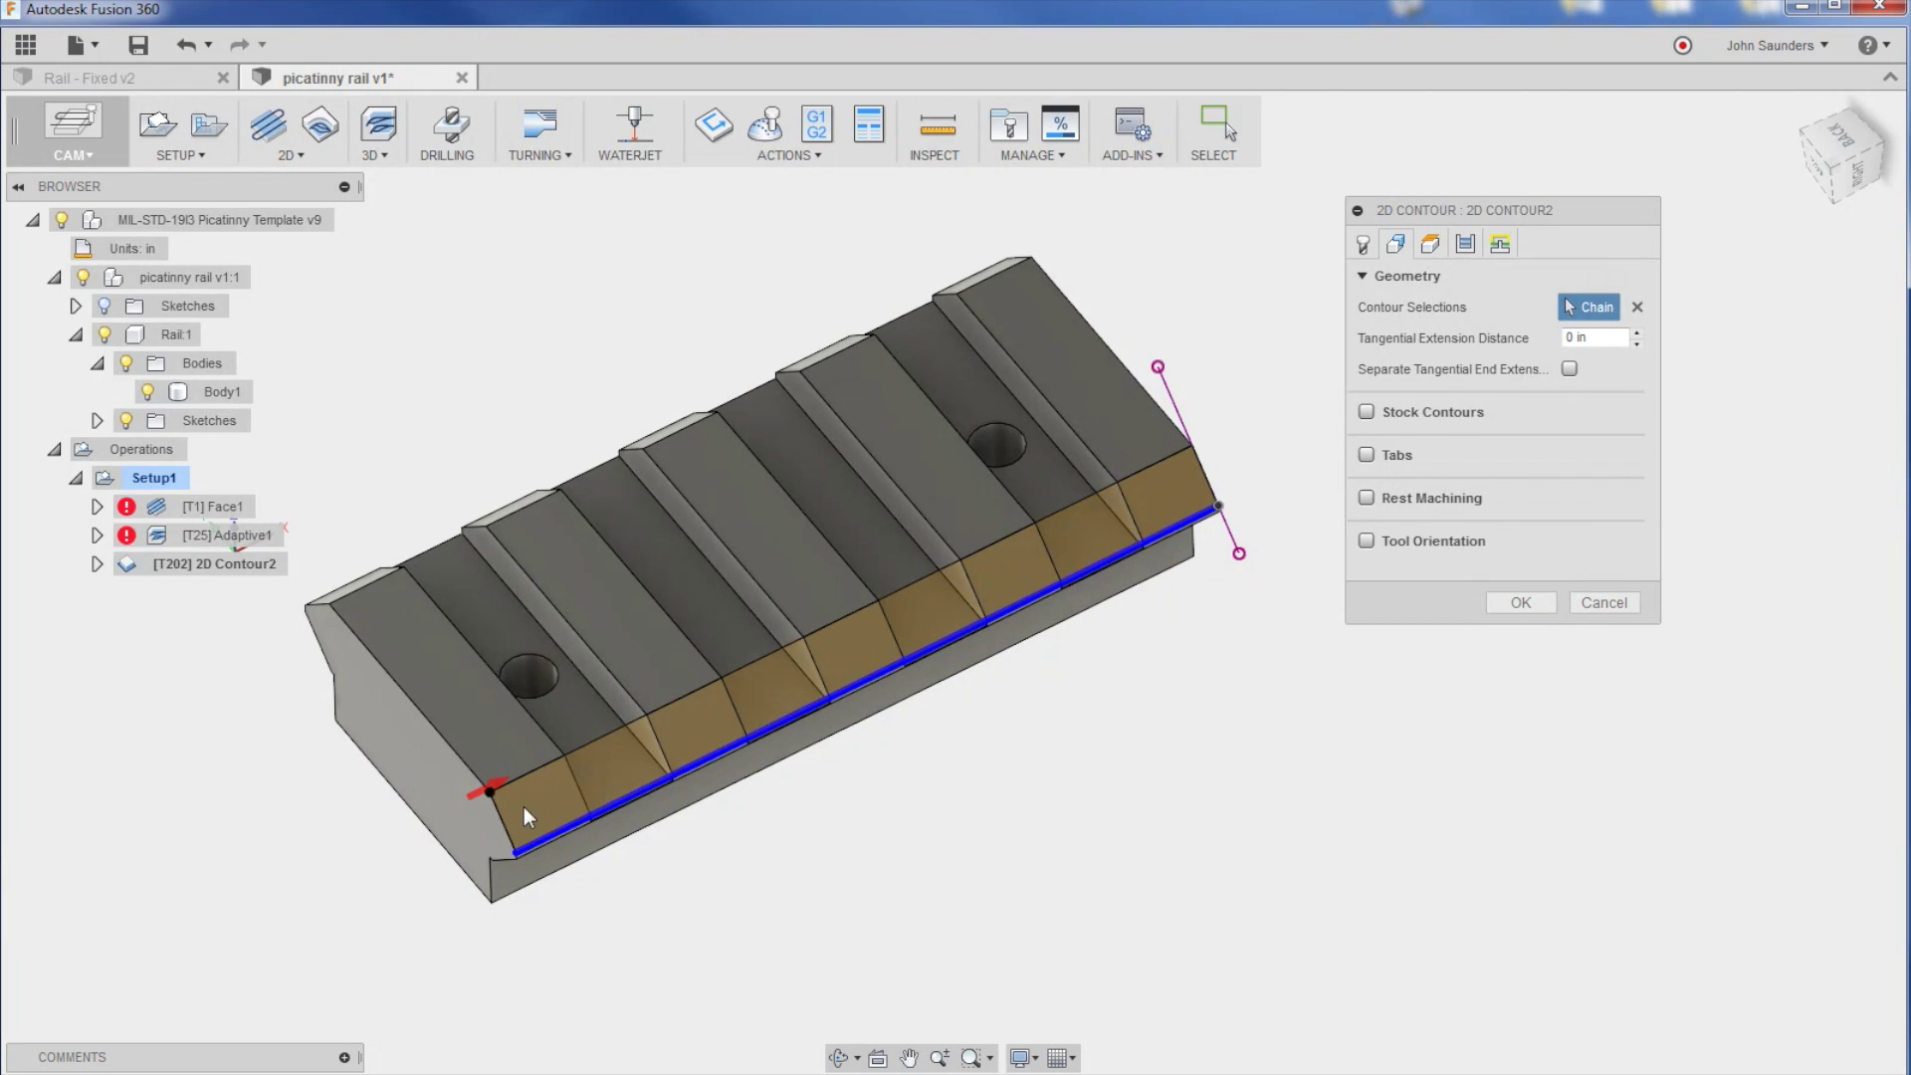
pyautogui.click(1638, 308)
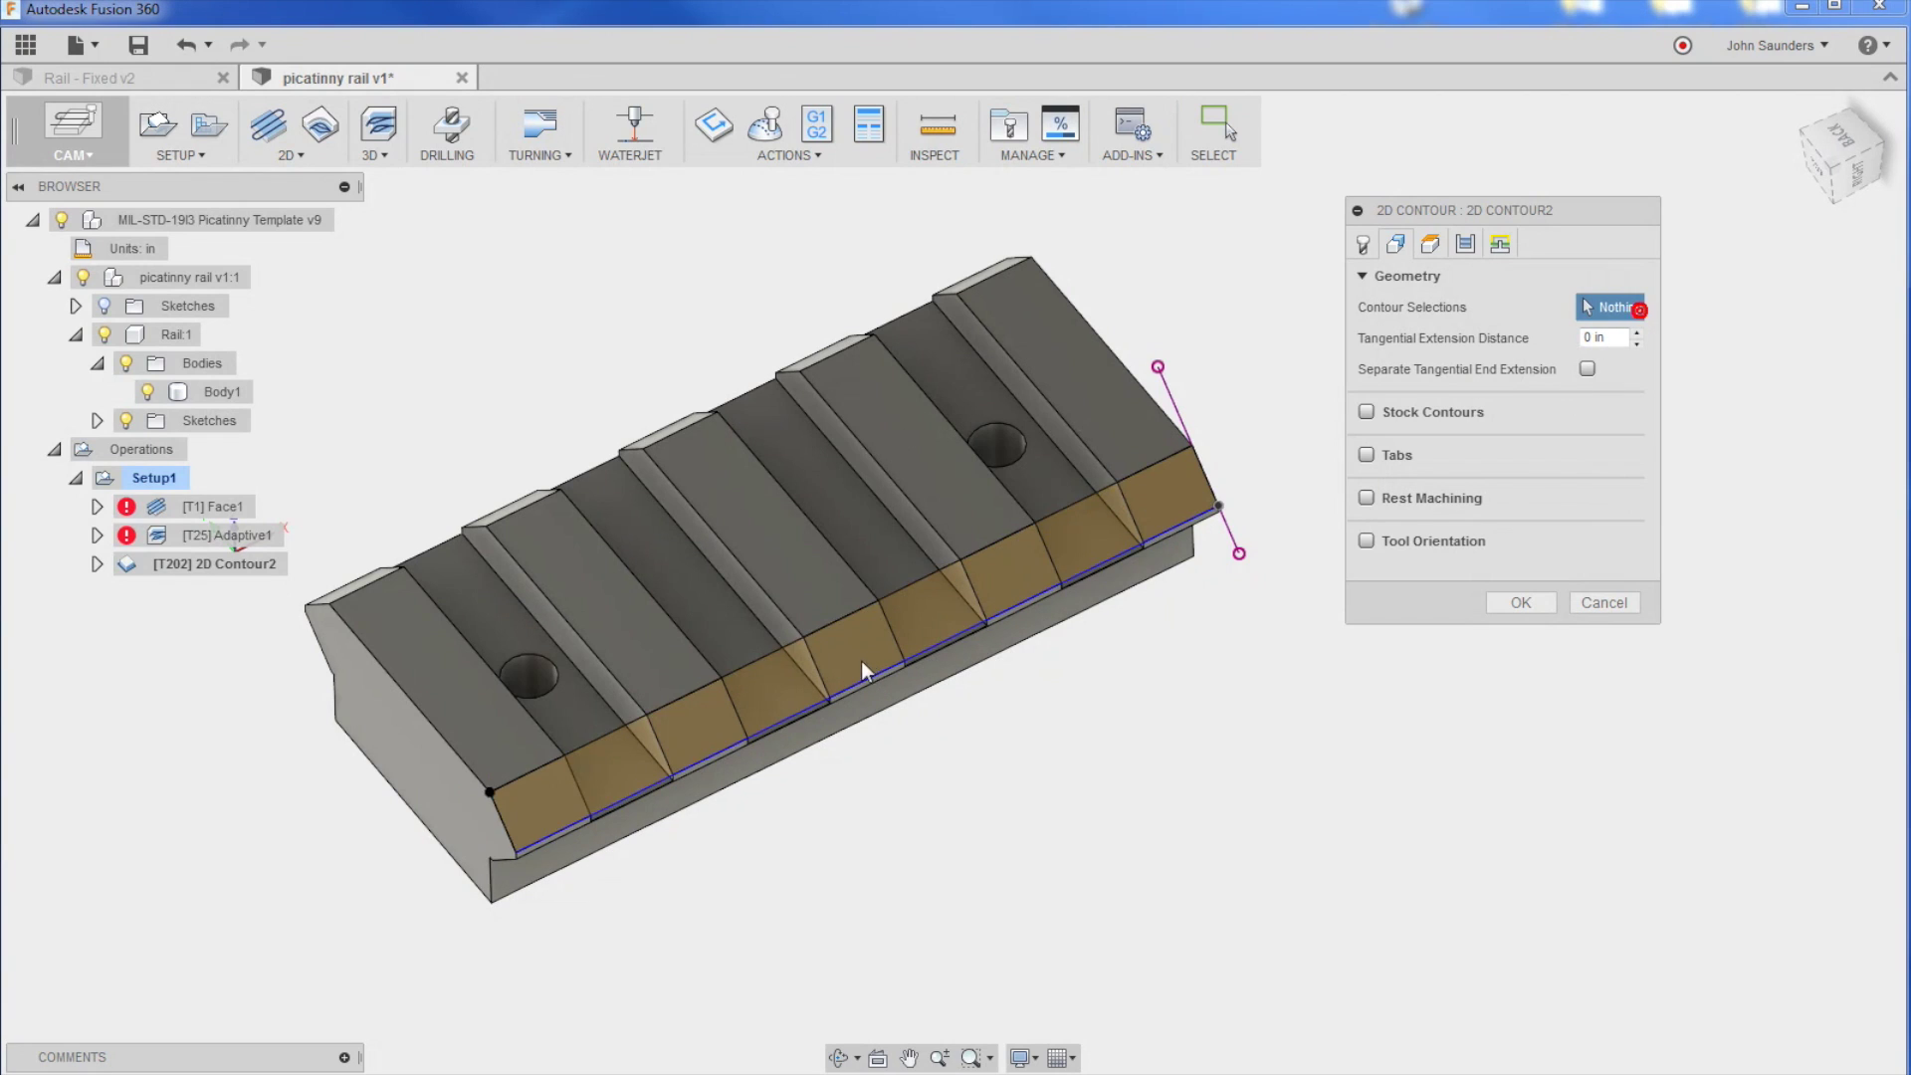
pyautogui.keyDown('shift'); pyautogui.moveTo(652, 1065); pyautogui.dragTo(535, 721, button='middle'); pyautogui.keyUp('shift')
pyautogui.click(535, 721)
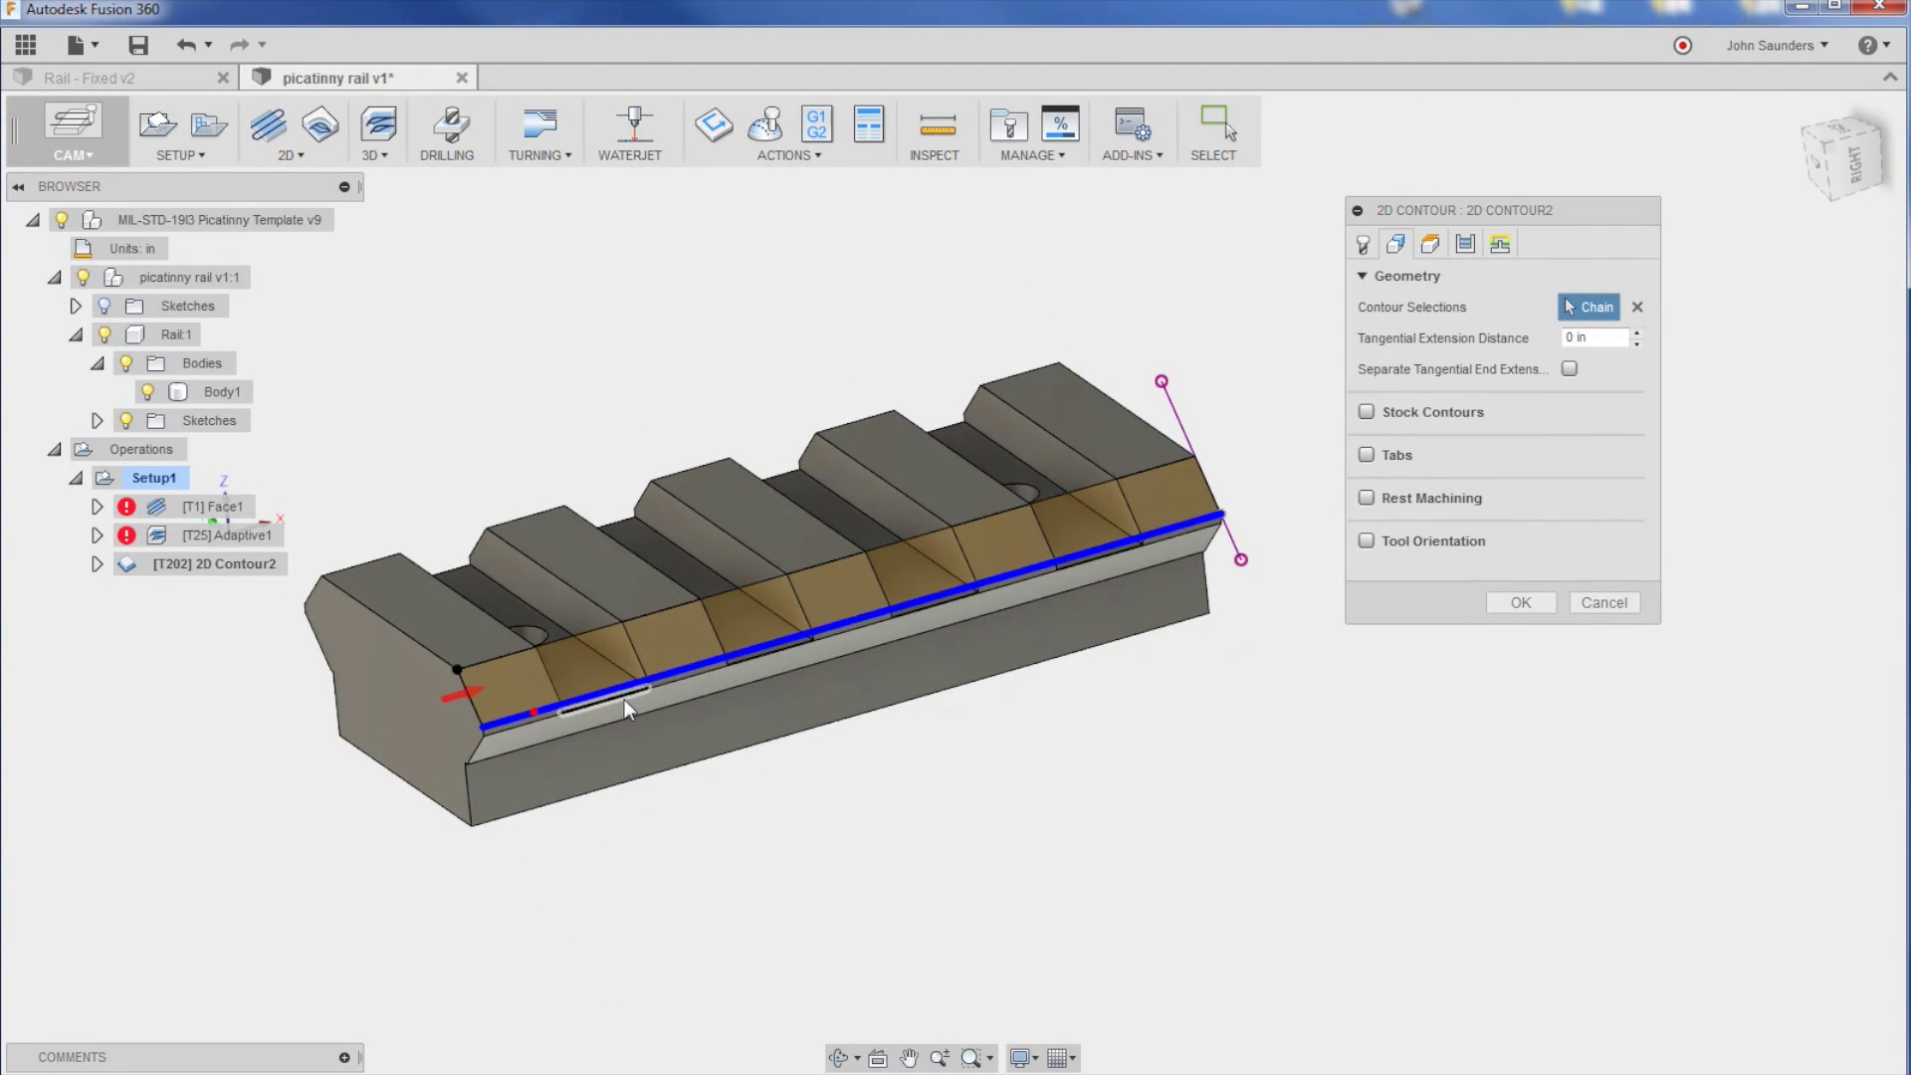
pyautogui.click(1636, 310)
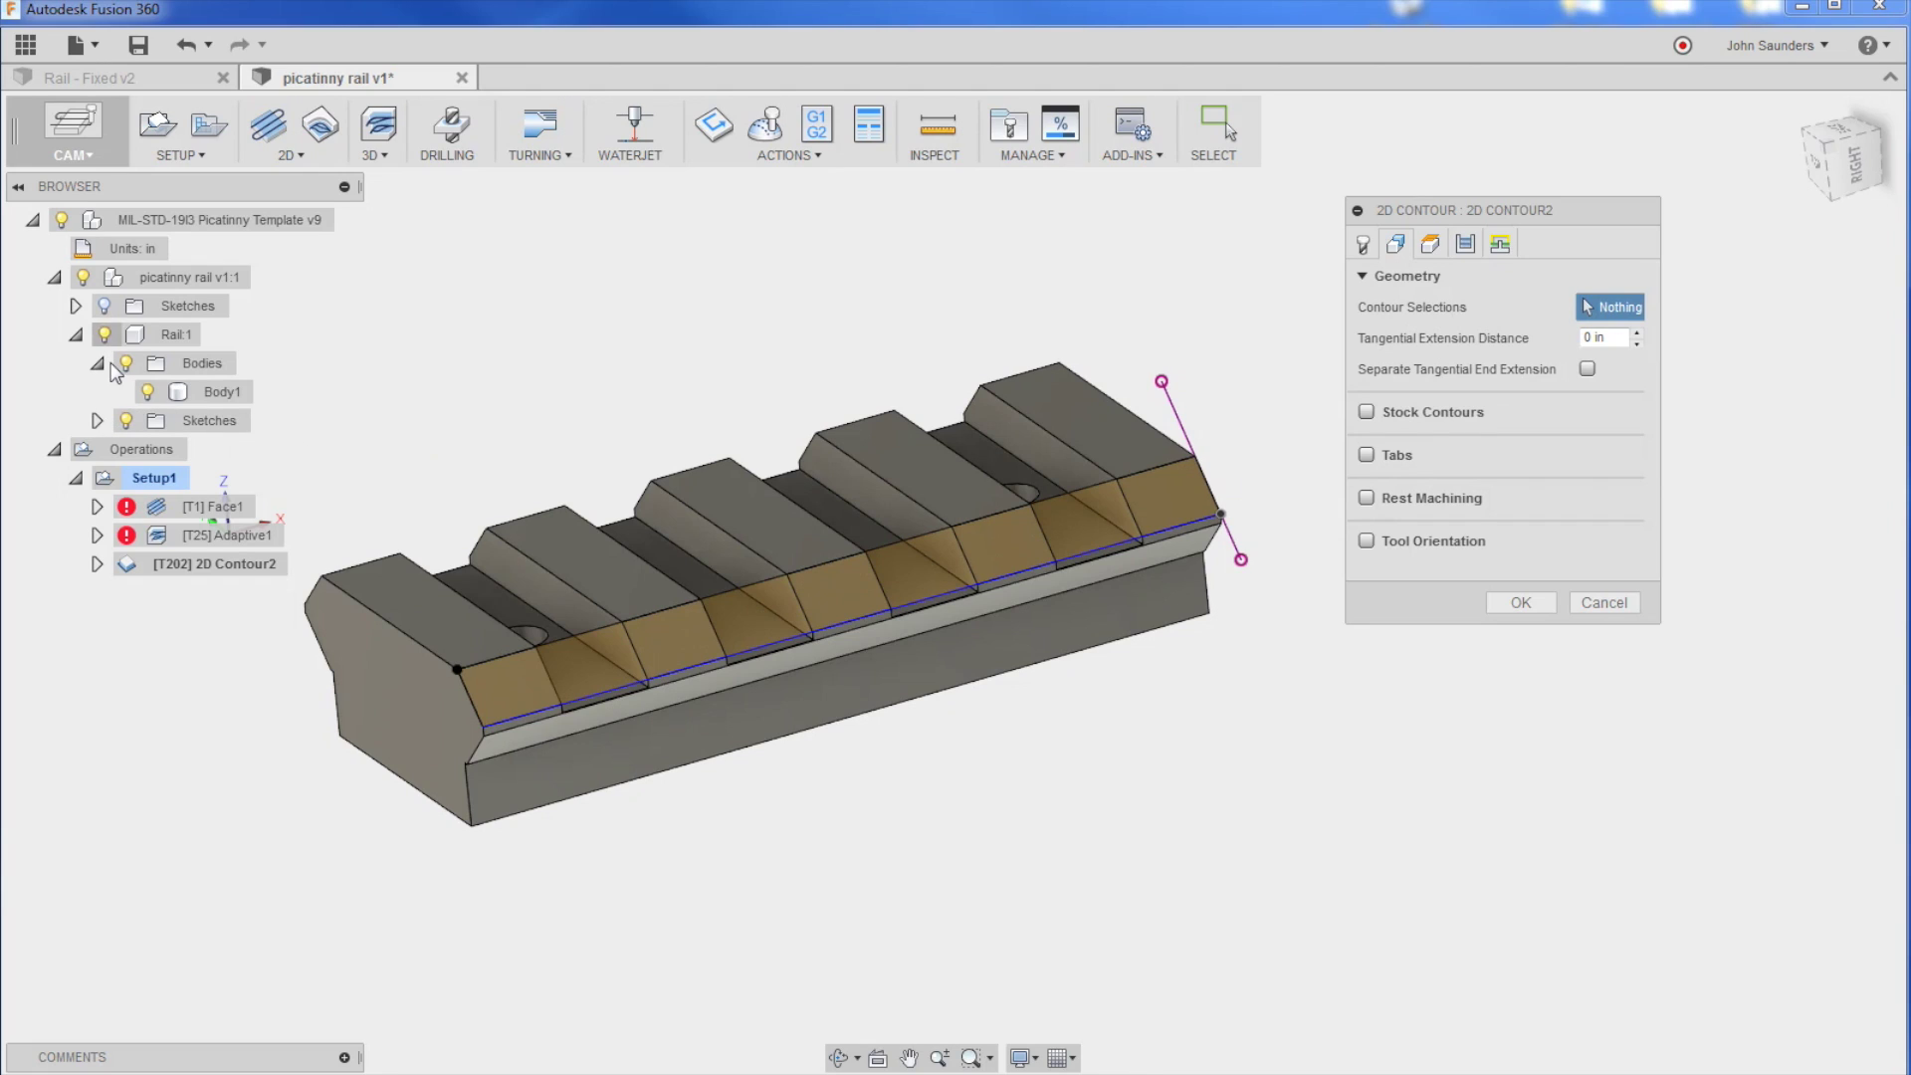
pyautogui.click(97, 420)
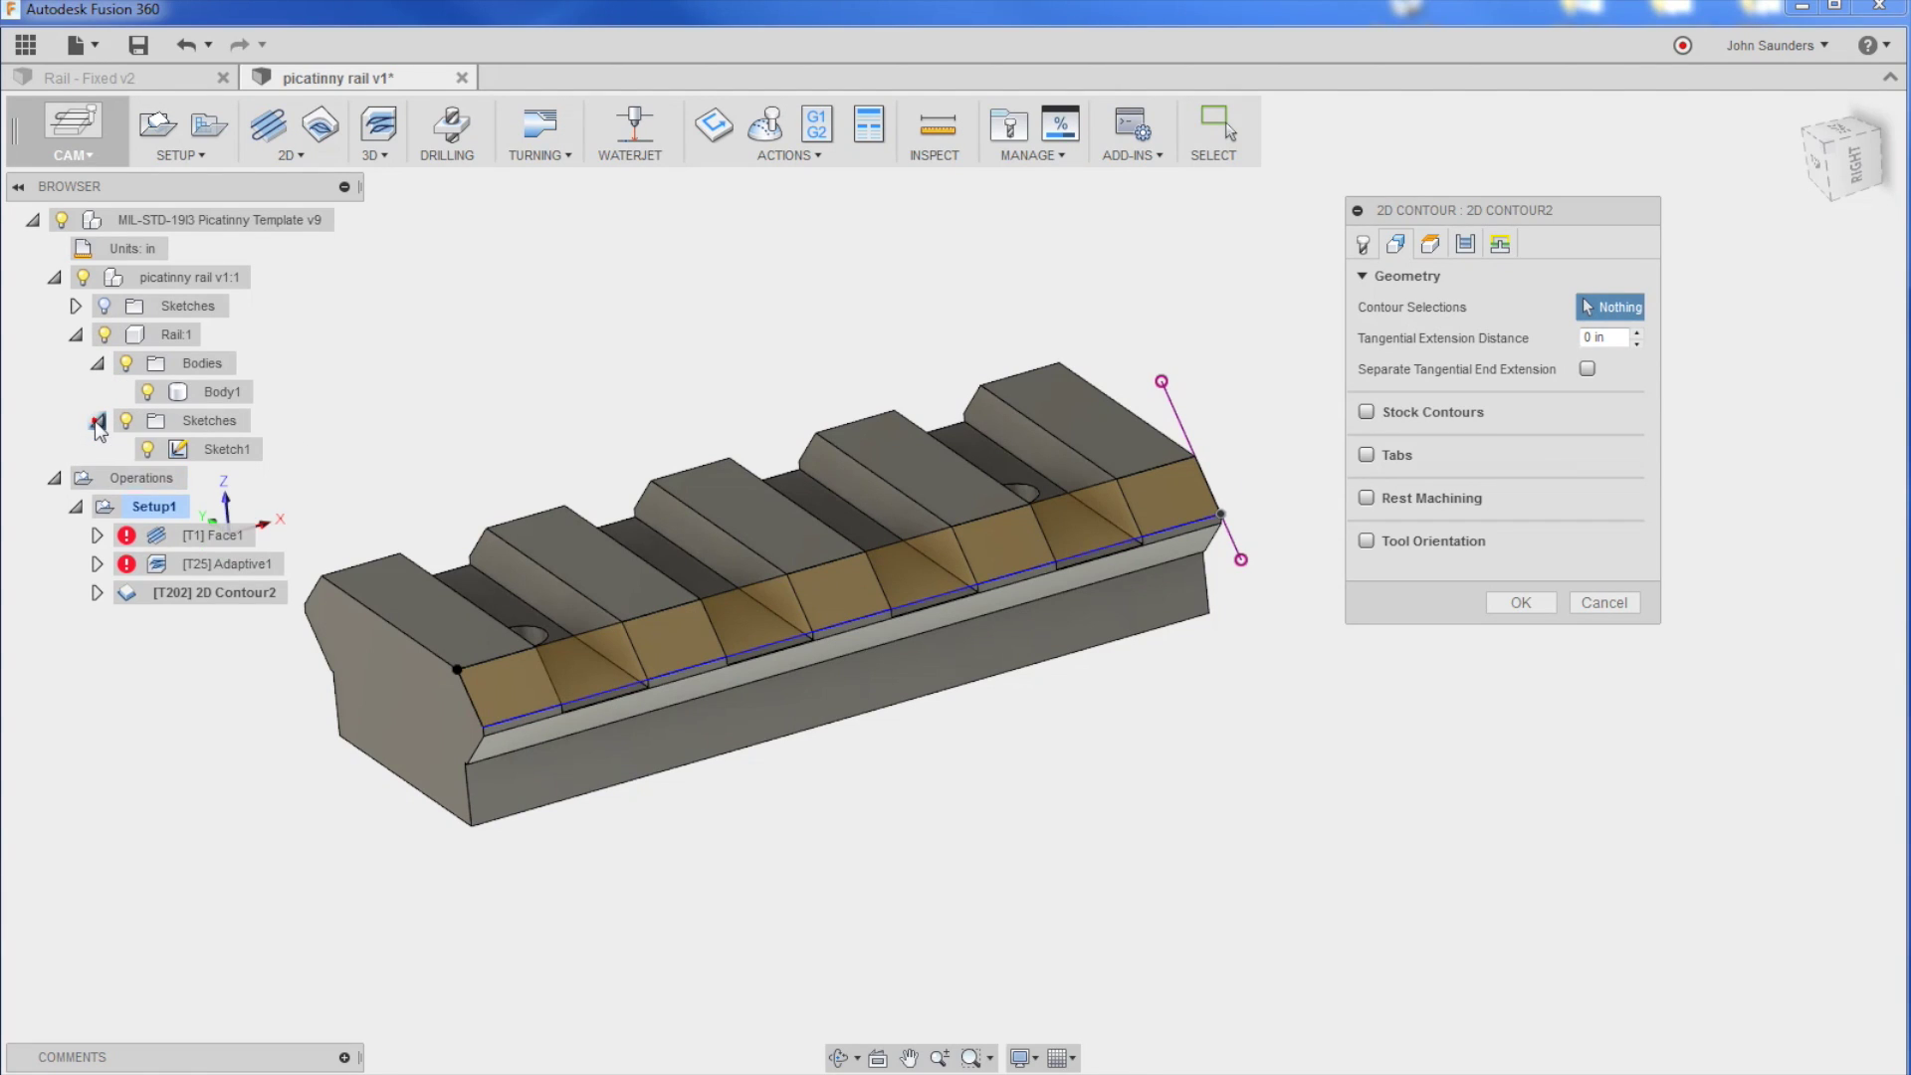
pyautogui.click(149, 450)
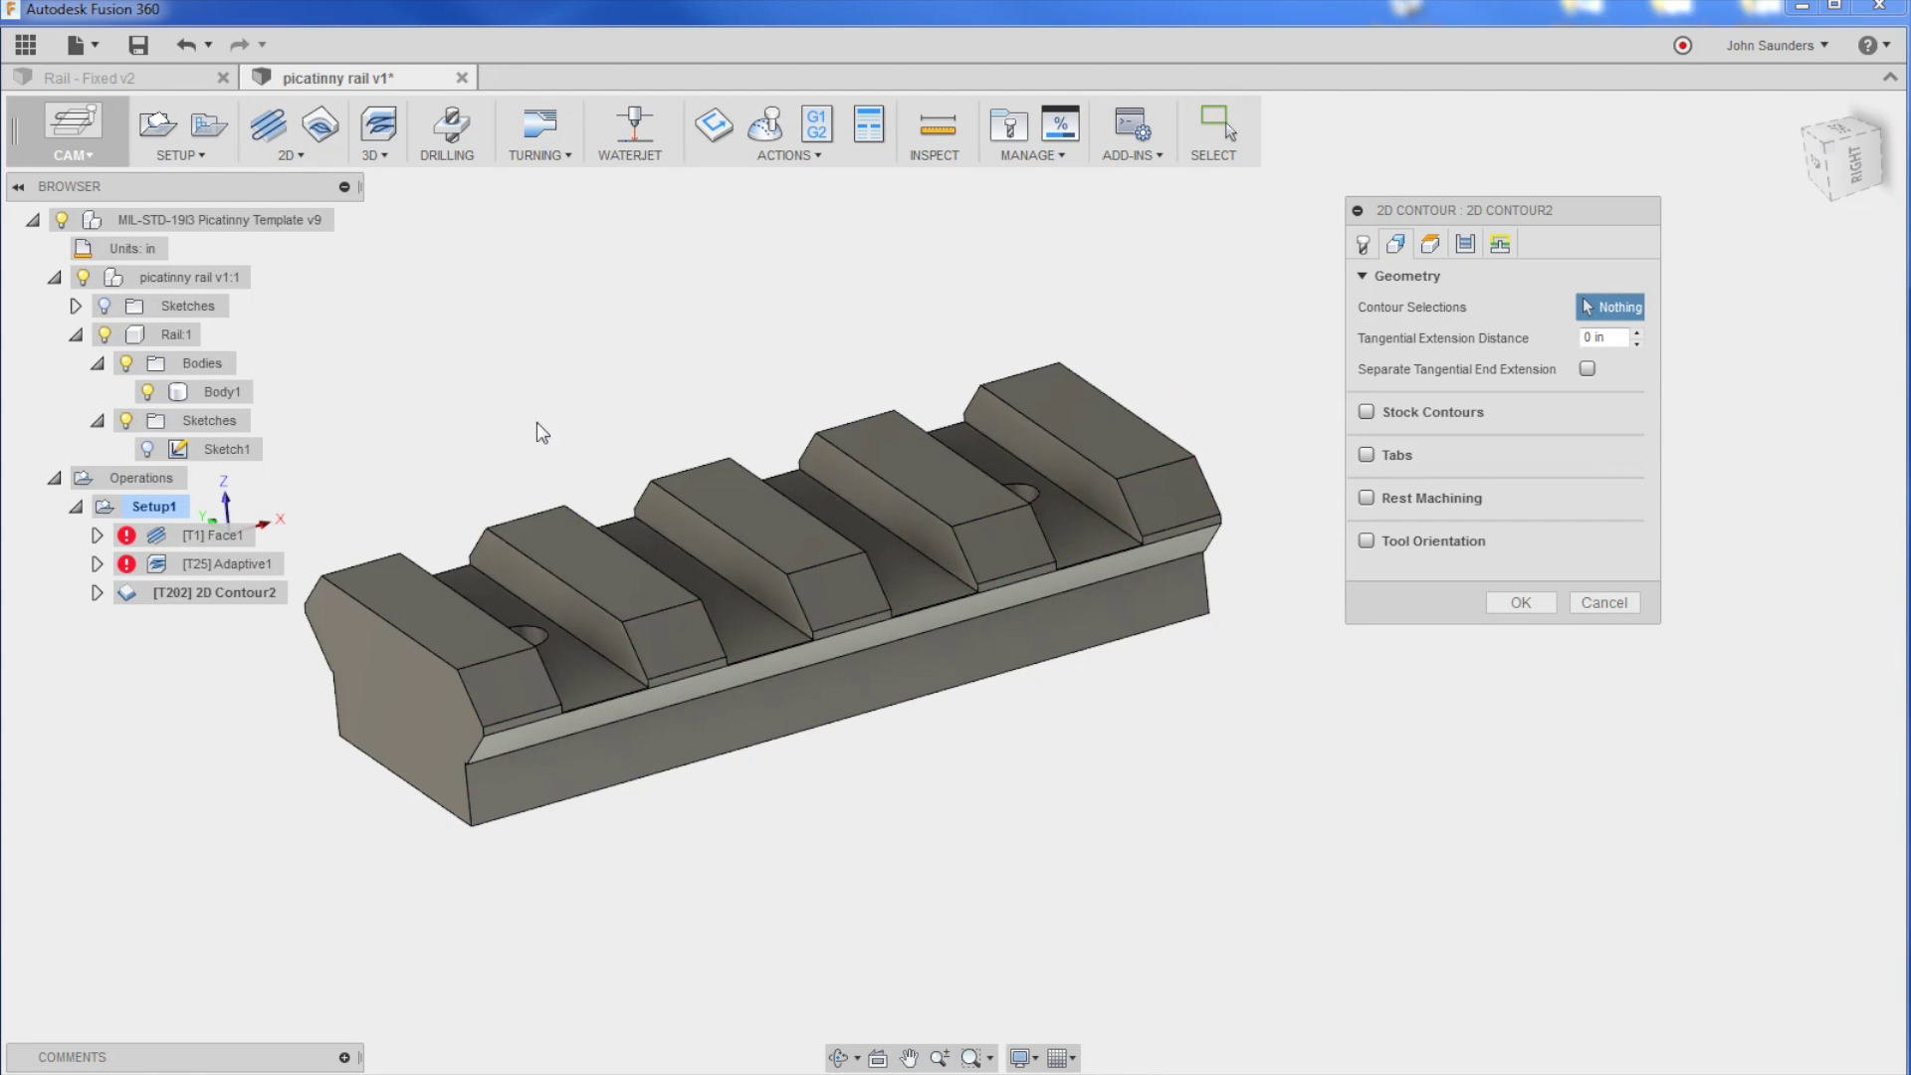
# Step: Select five lower rail edge segments as contour chains and compute the toolpath
pyautogui.click(560, 721)
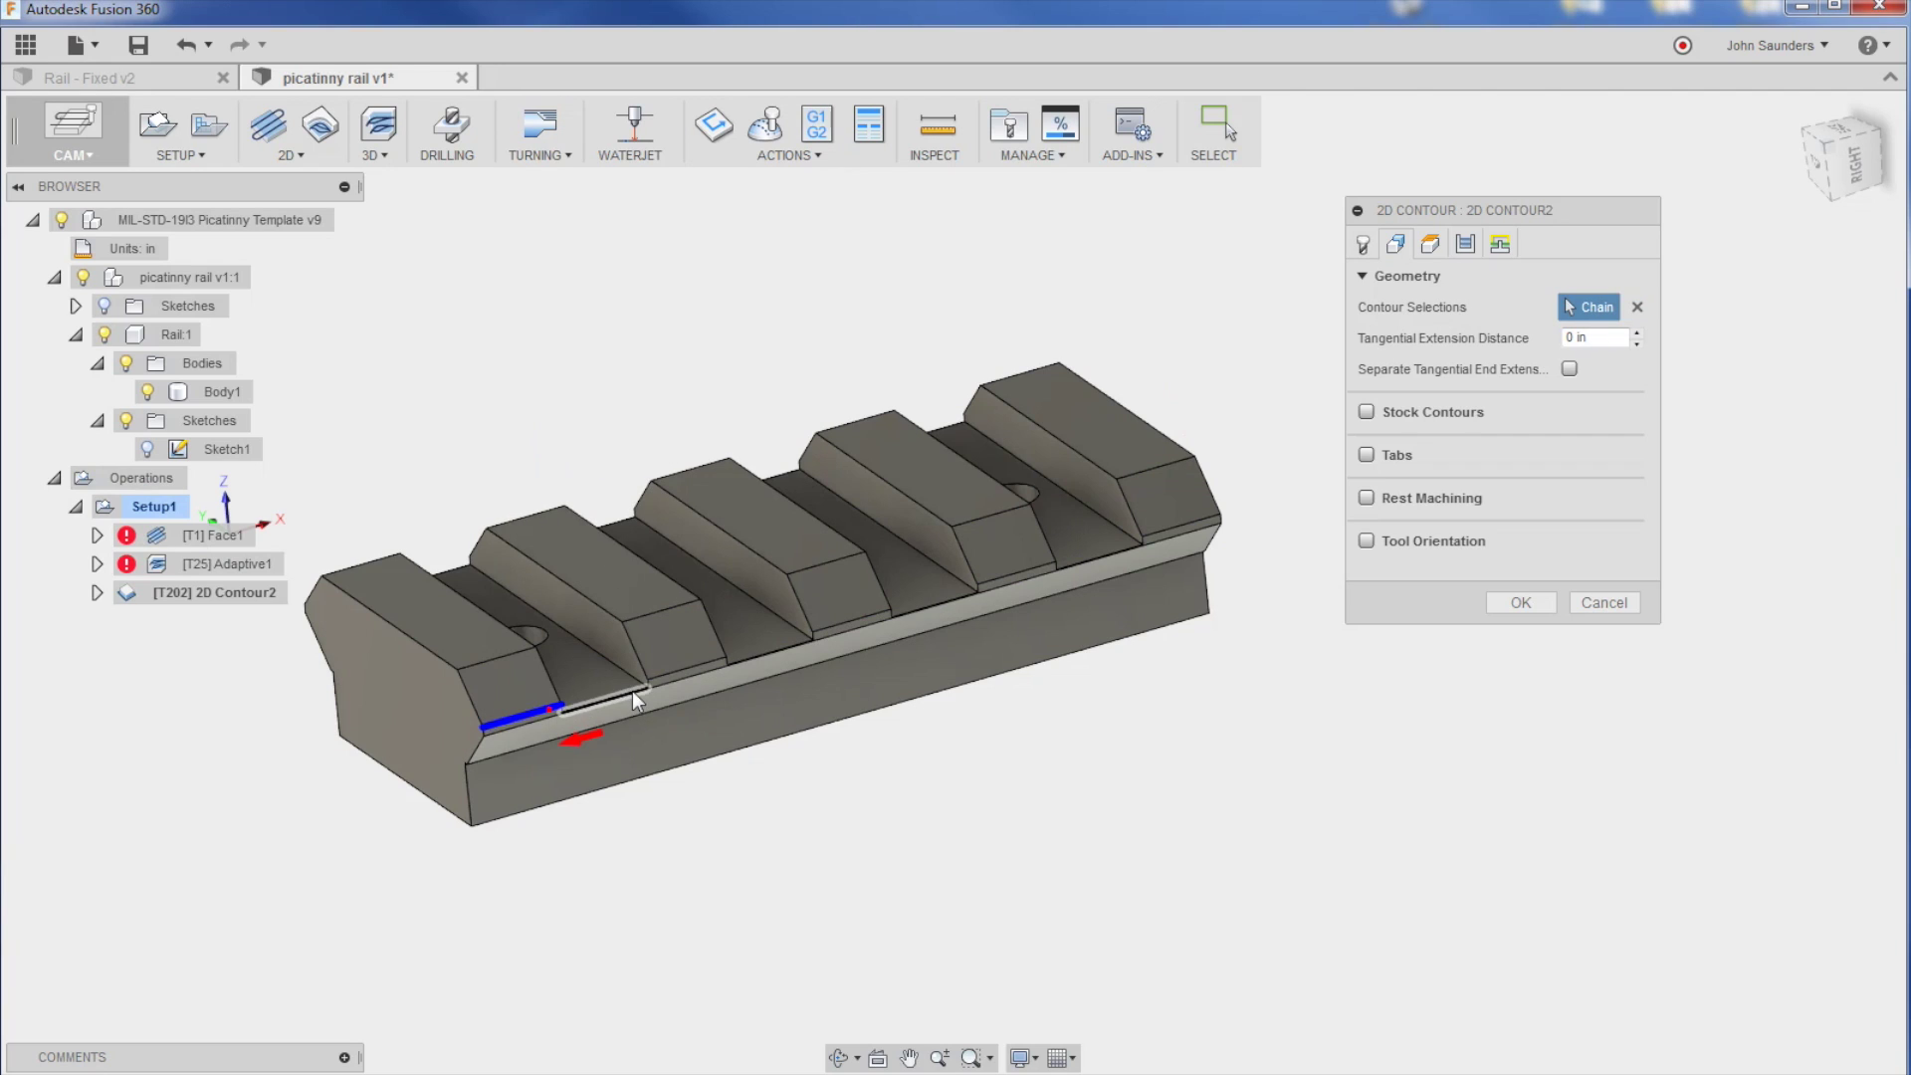
pyautogui.click(682, 670)
pyautogui.click(853, 627)
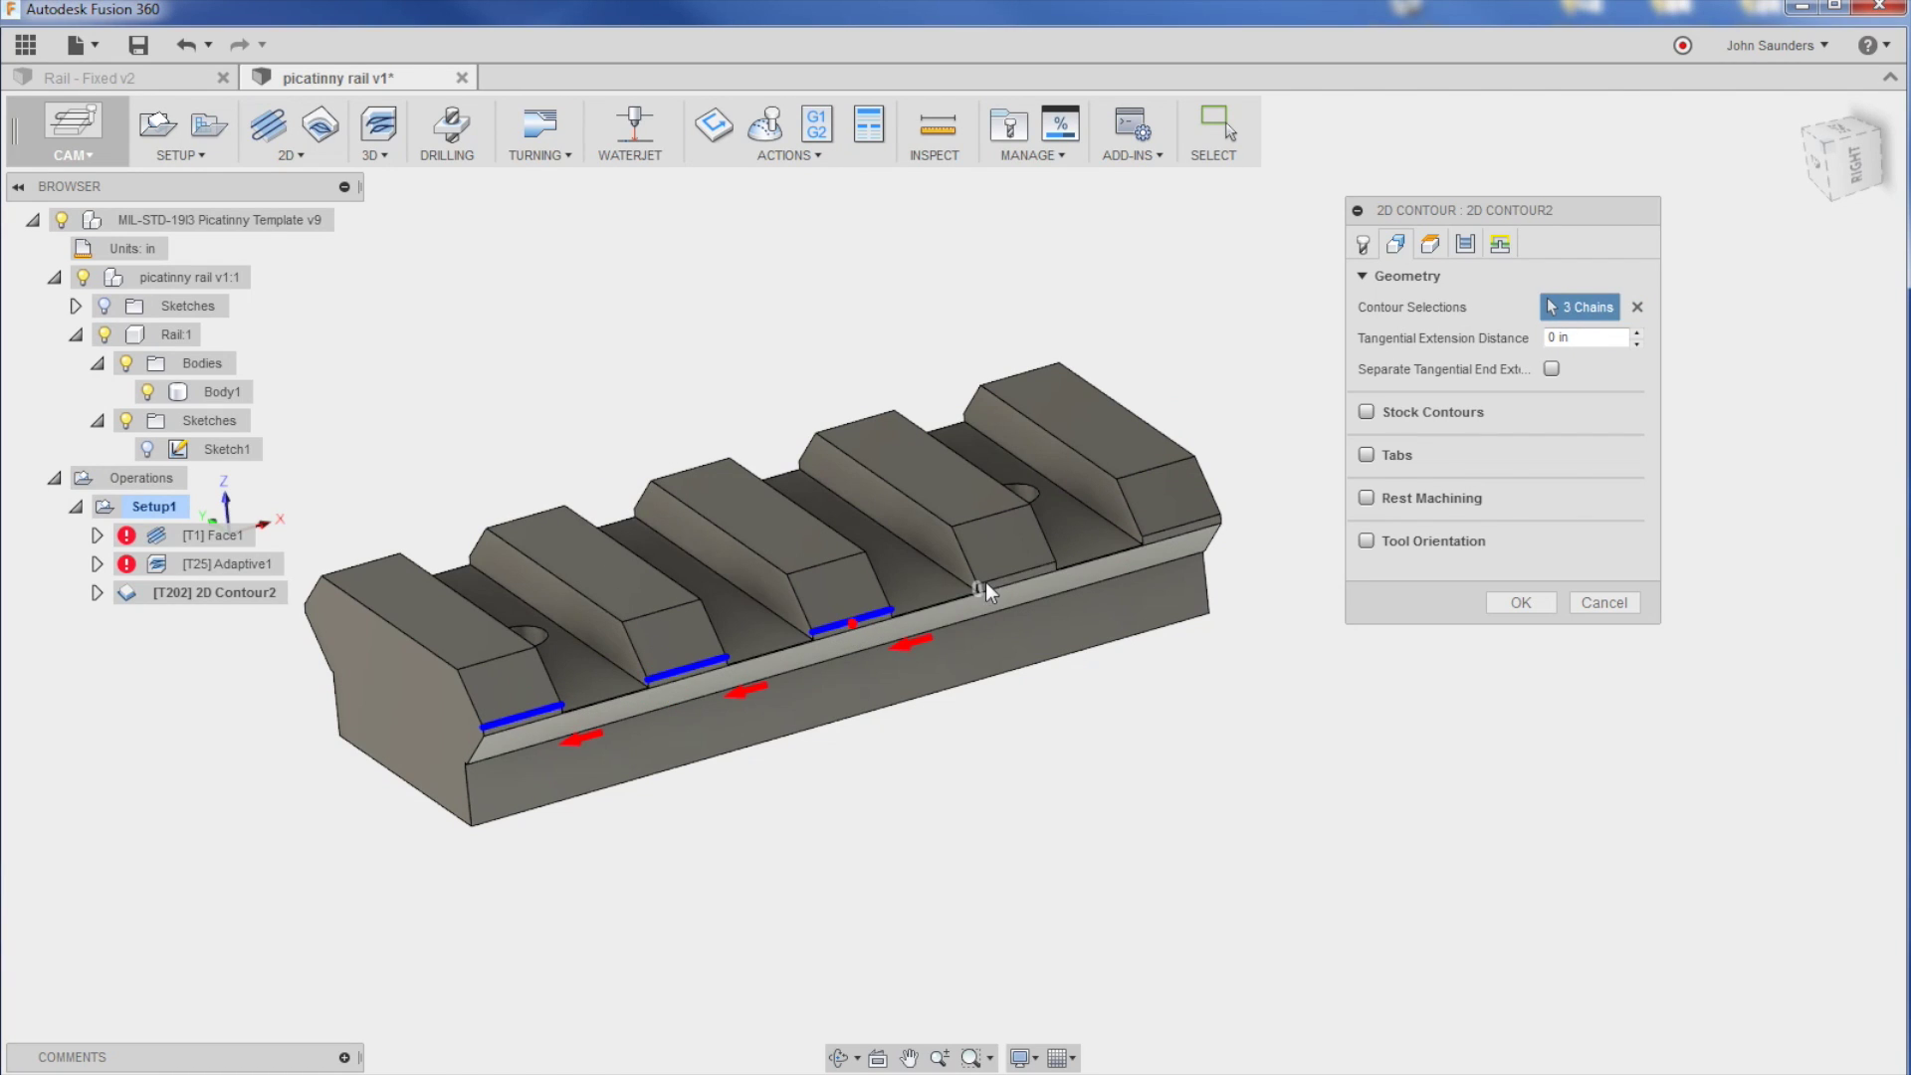
pyautogui.click(1015, 575)
pyautogui.click(1180, 524)
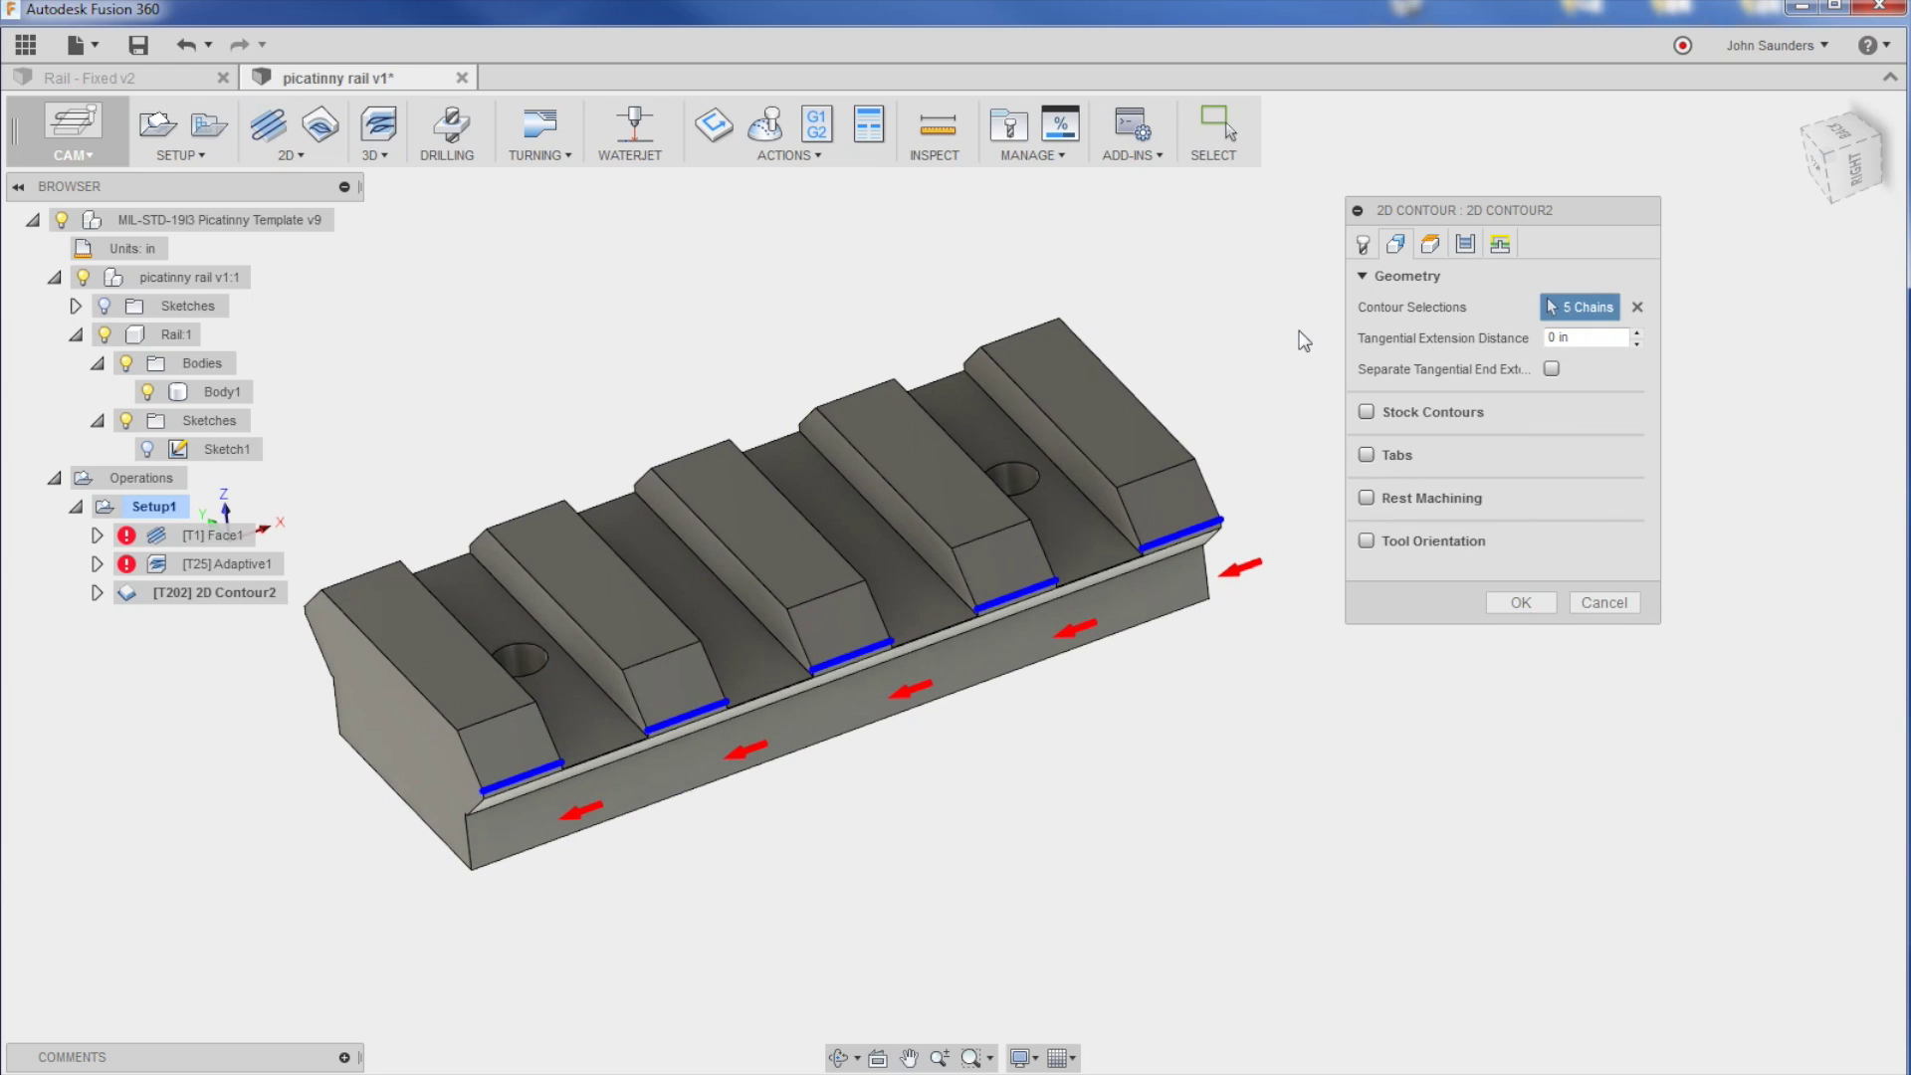
pyautogui.click(1520, 602)
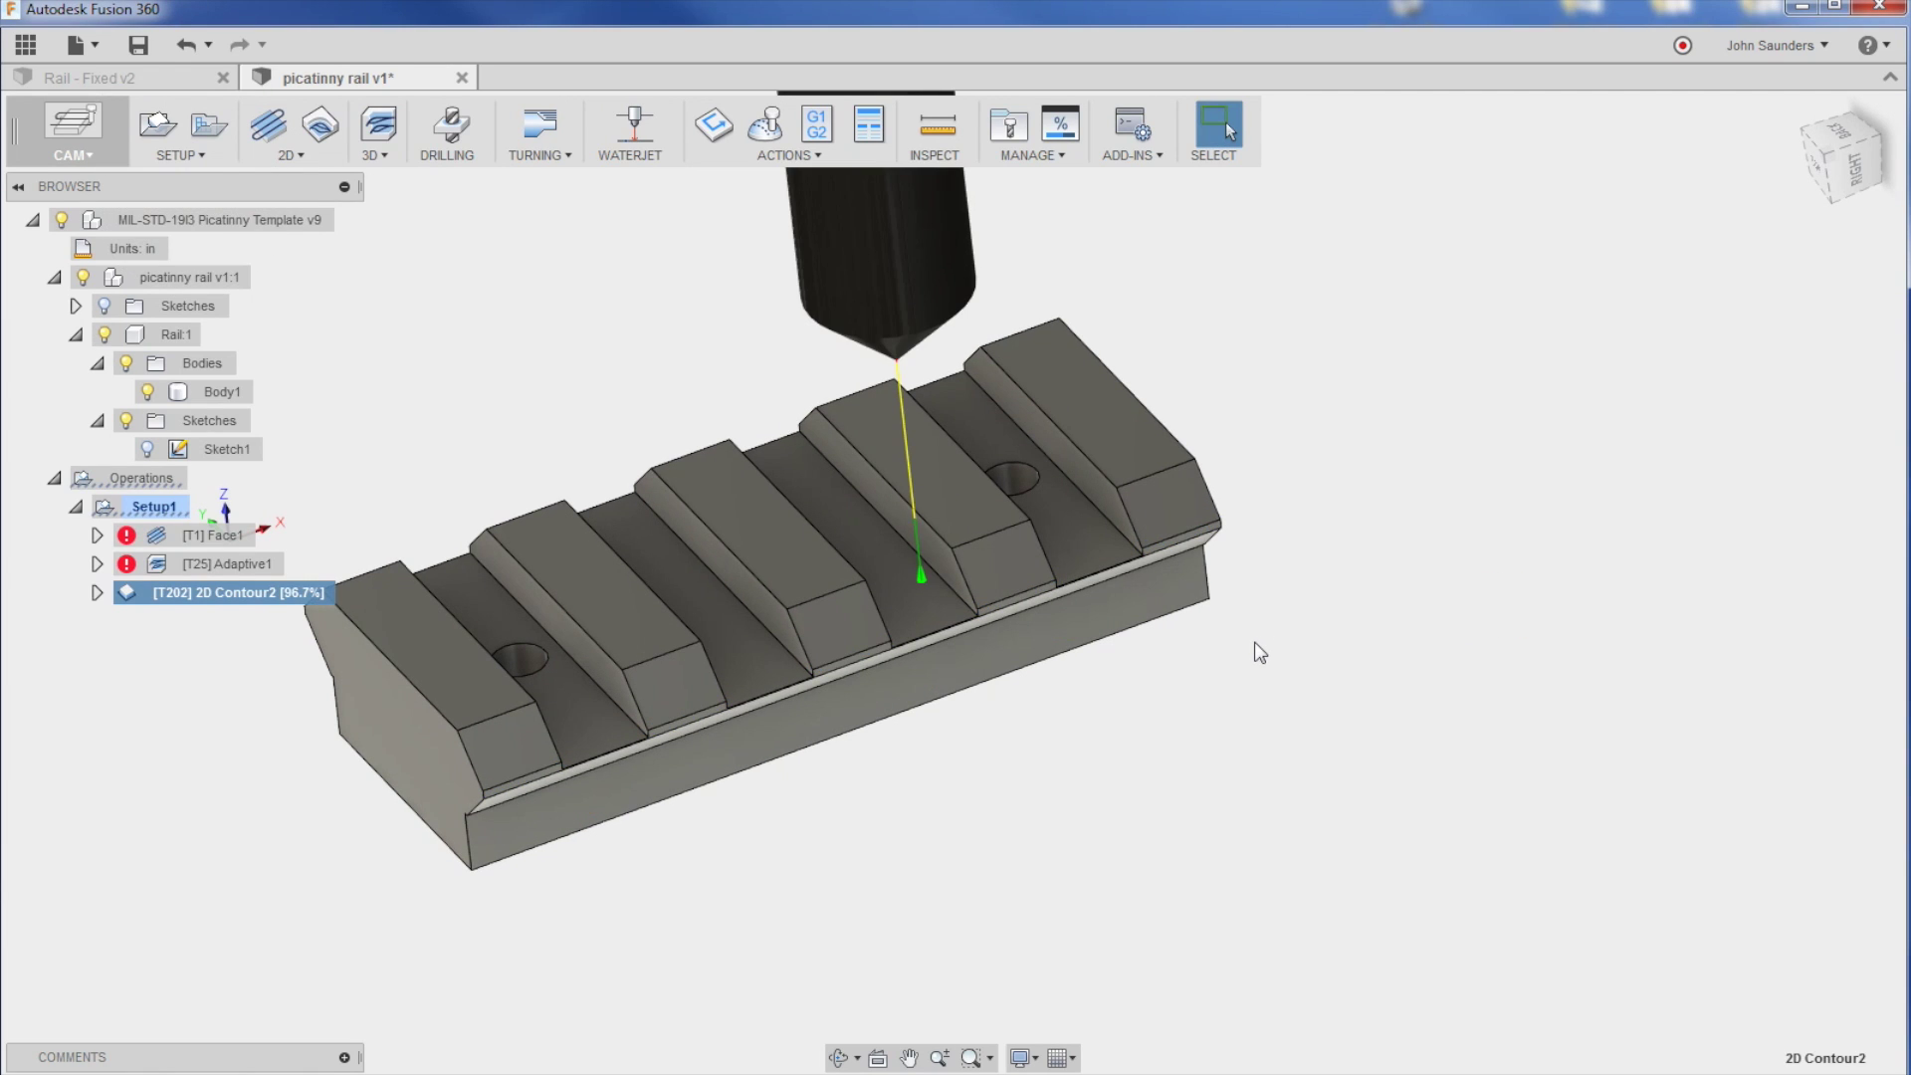
# Step: Reopen 2D Contour2's Linking settings and set the lead-in sweep angle to 0
pyautogui.keyDown('shift'); pyautogui.moveTo(1235, 643); pyautogui.dragTo(1190, 670, button='middle'); pyautogui.keyUp('shift')
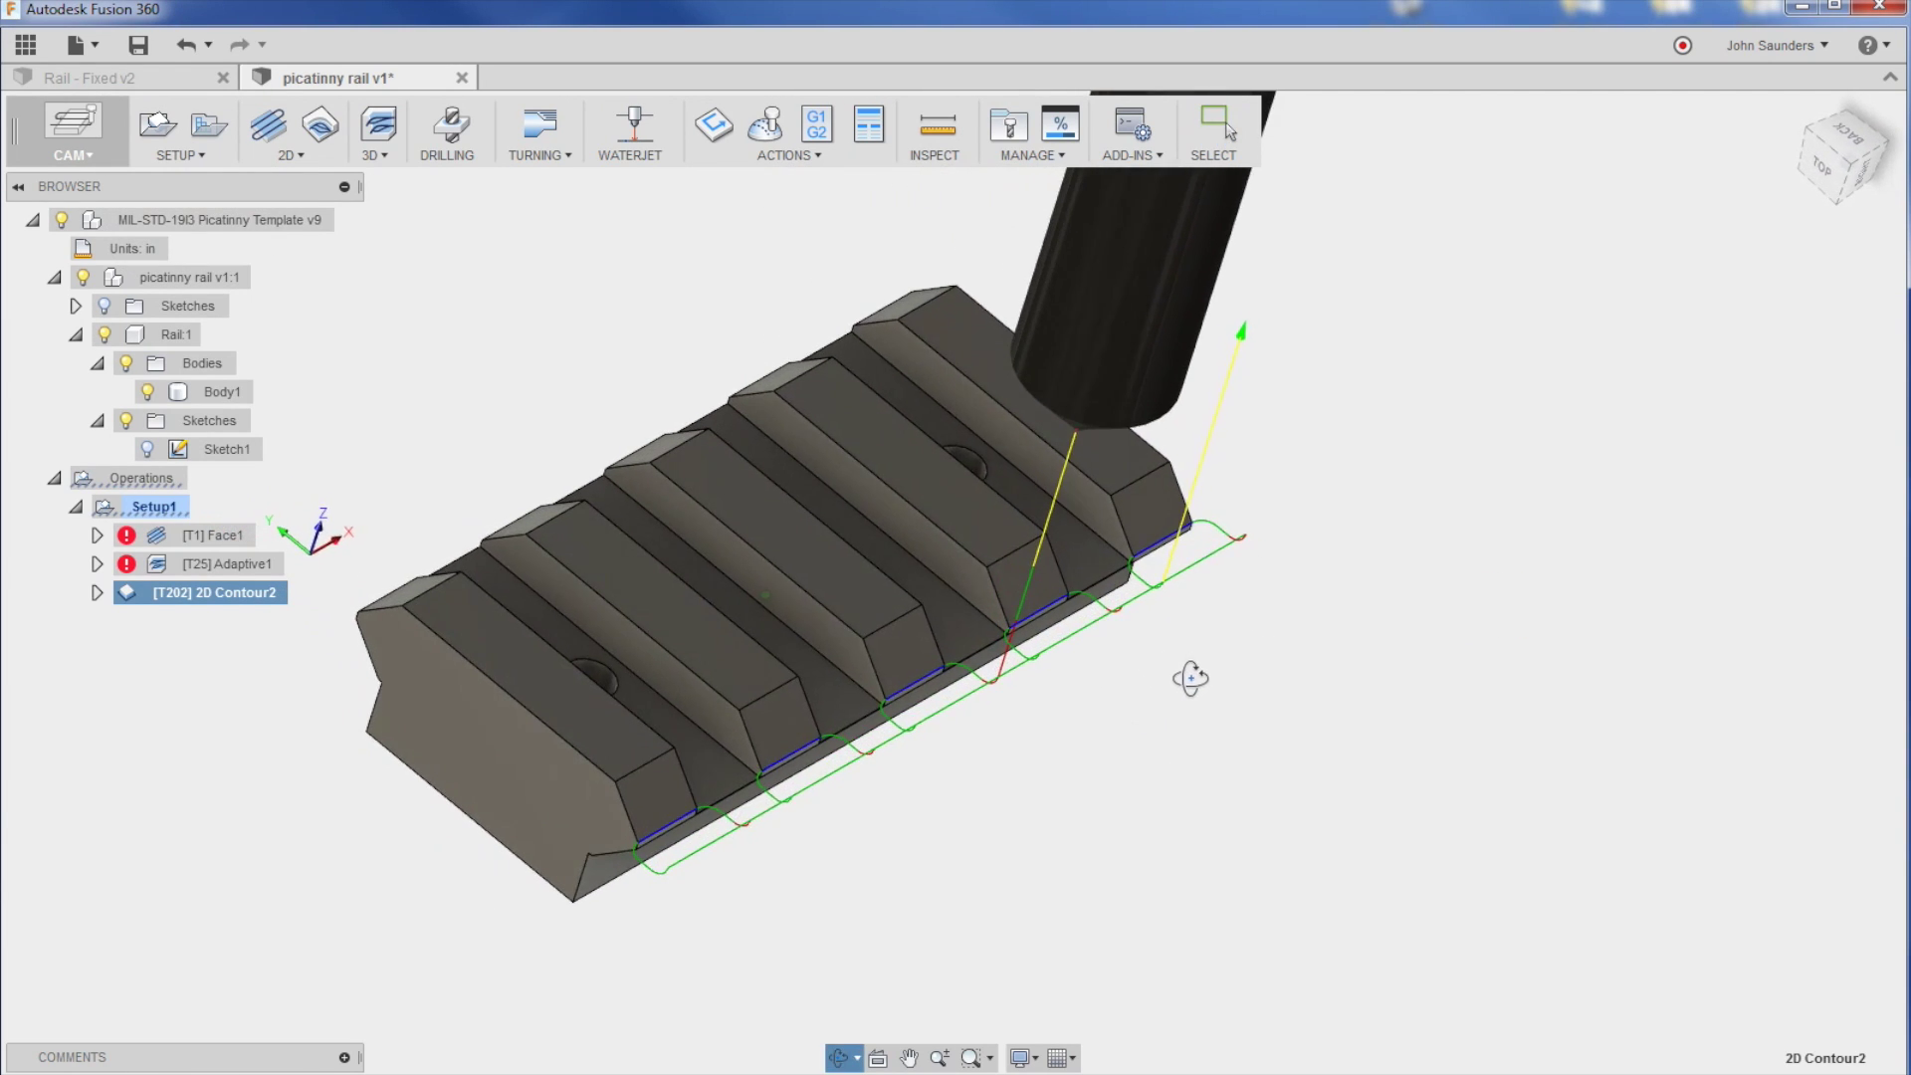
pyautogui.scroll(3, 1073, 695)
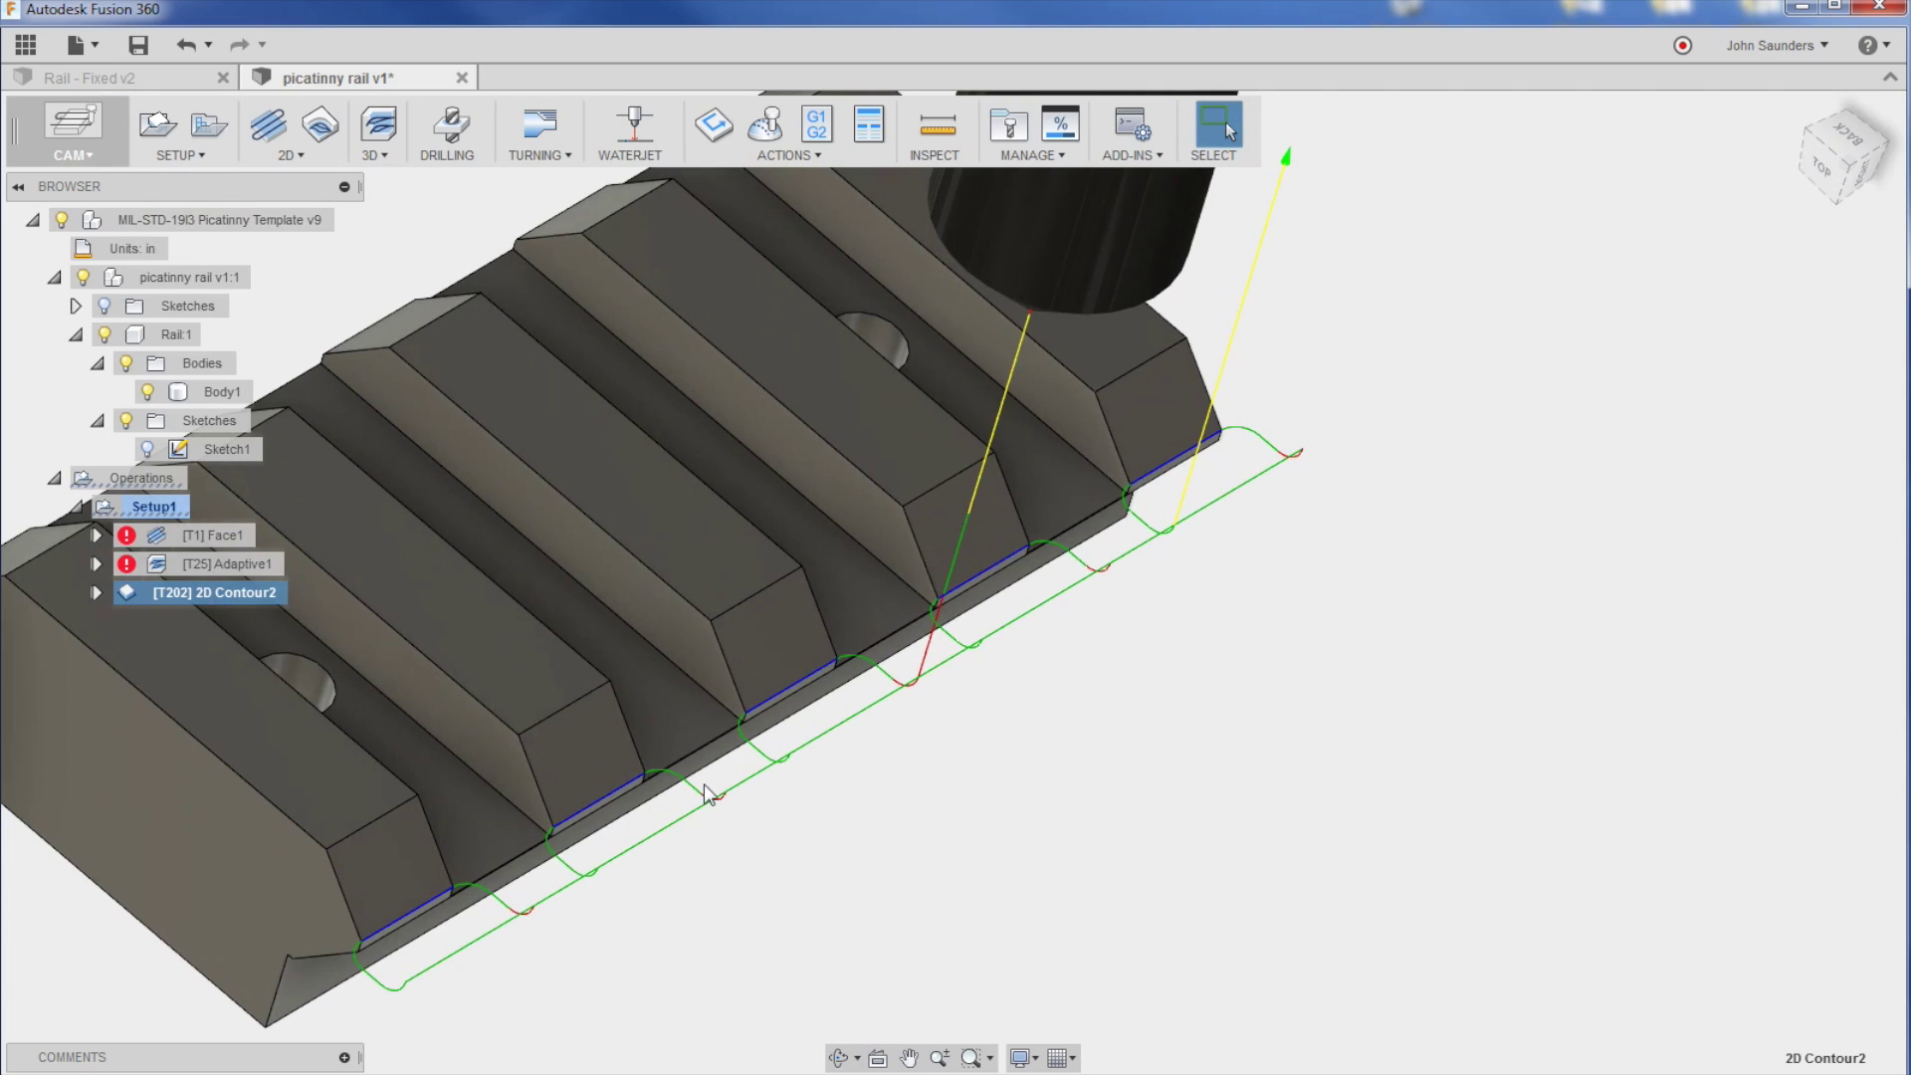
pyautogui.rightClick(243, 595)
pyautogui.click(289, 501)
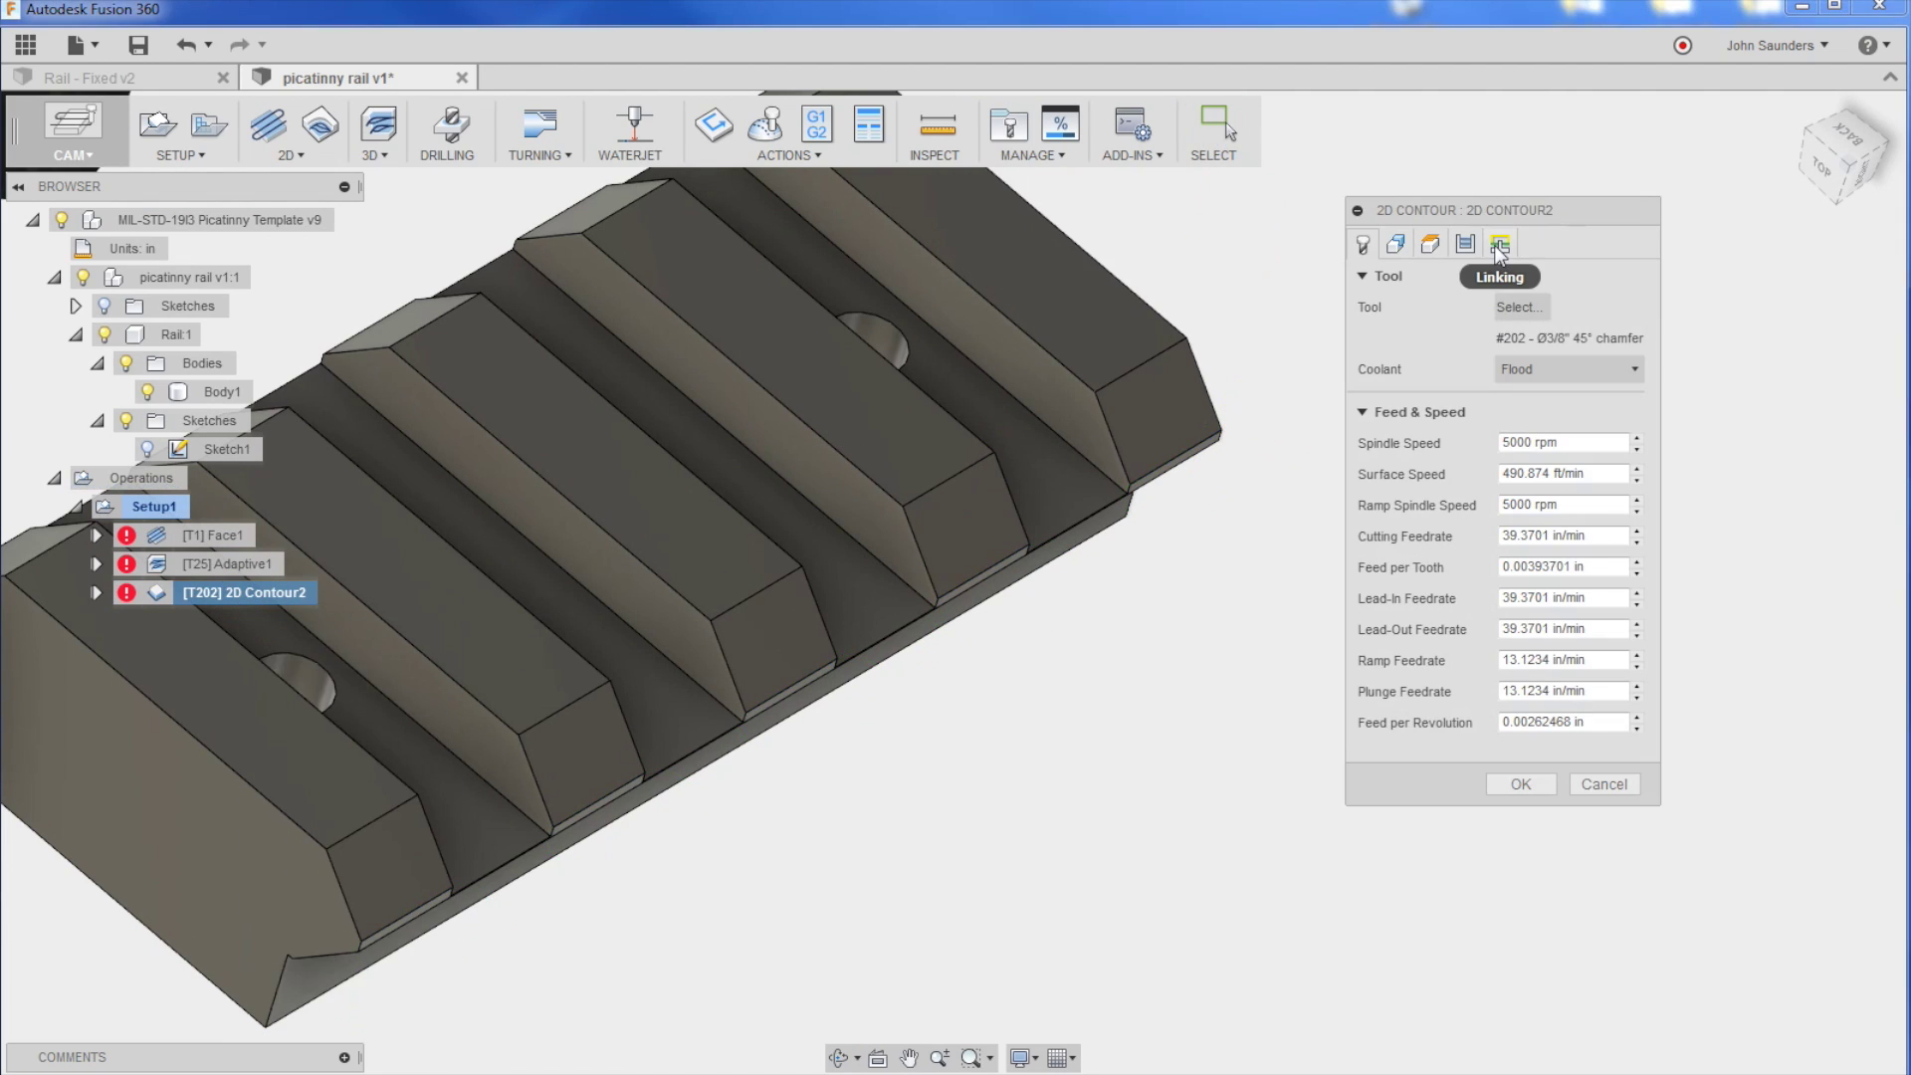
pyautogui.click(1498, 248)
pyautogui.click(1568, 599)
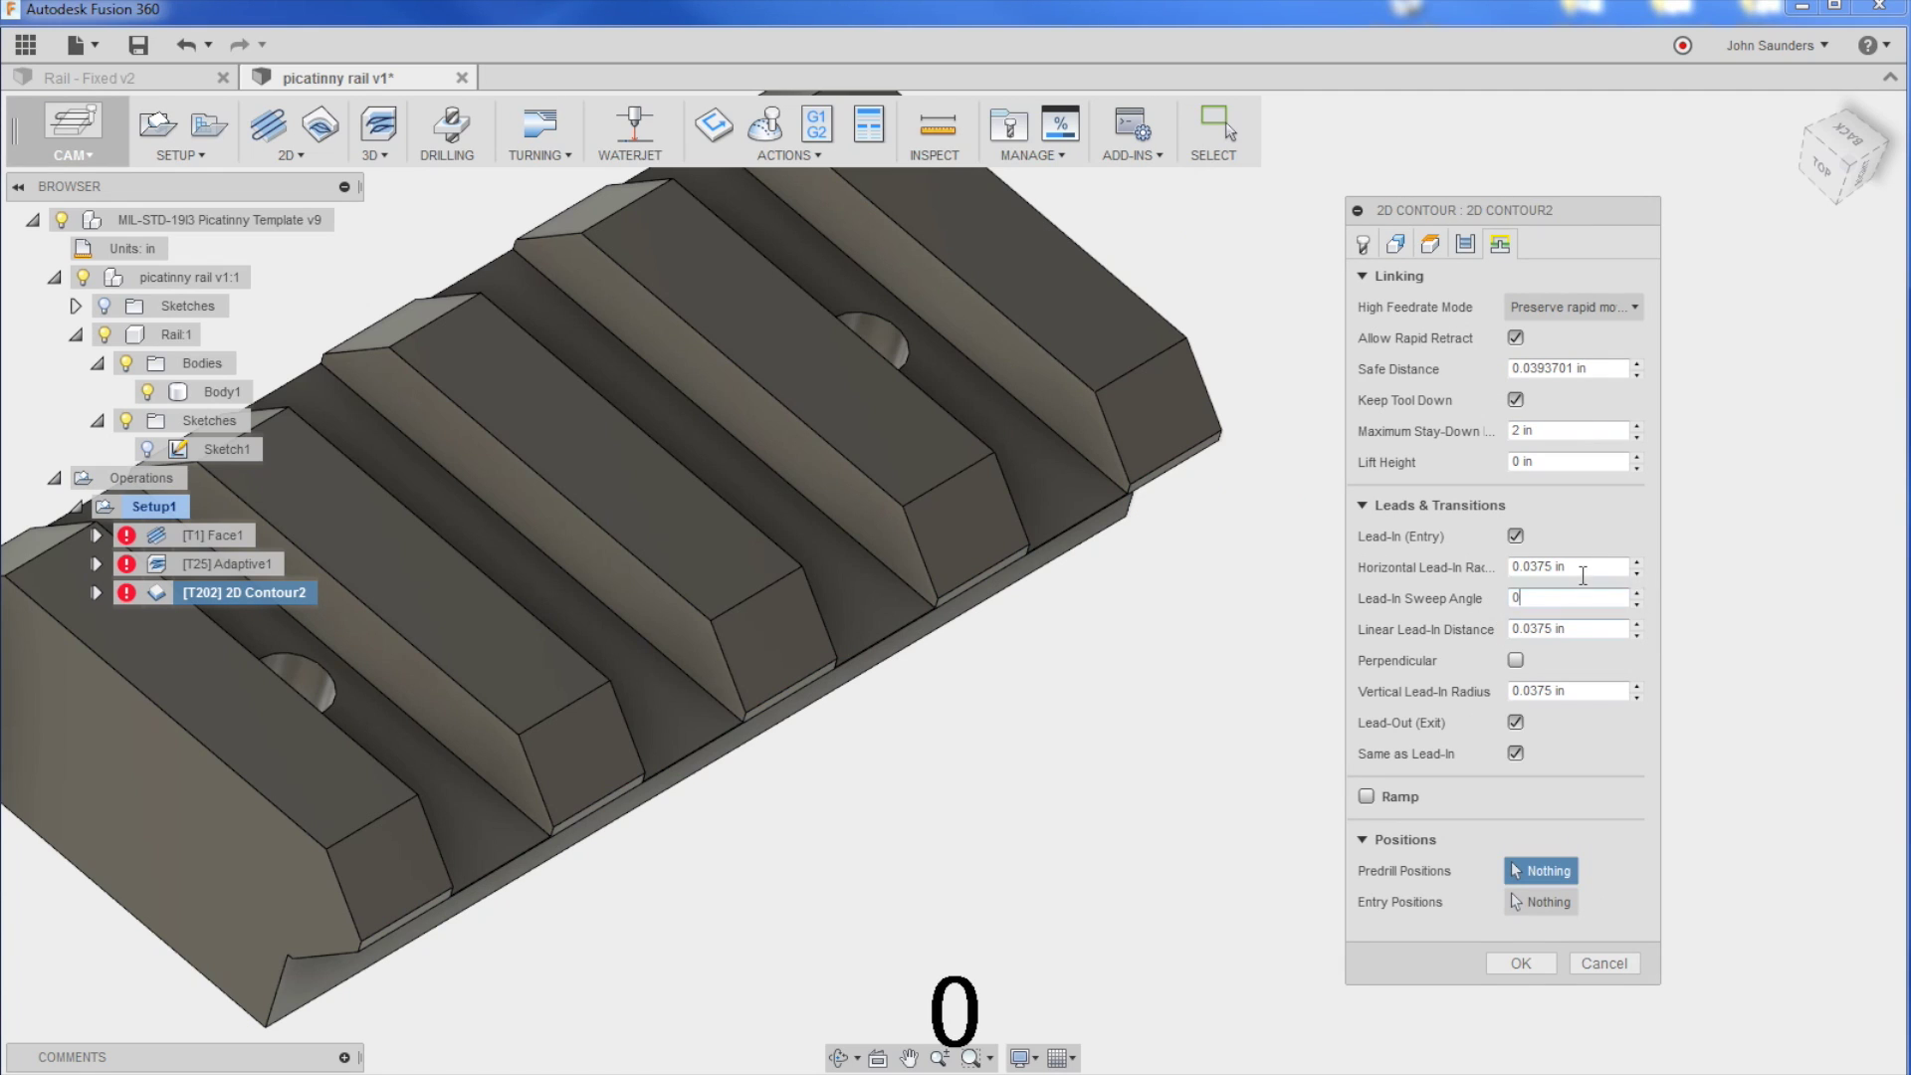
# Step: Set the horizontal and vertical lead-in radii to 0 and regenerate the toolpath
pyautogui.click(1583, 568)
pyautogui.doubleClick(1534, 567)
pyautogui.write('0.01')
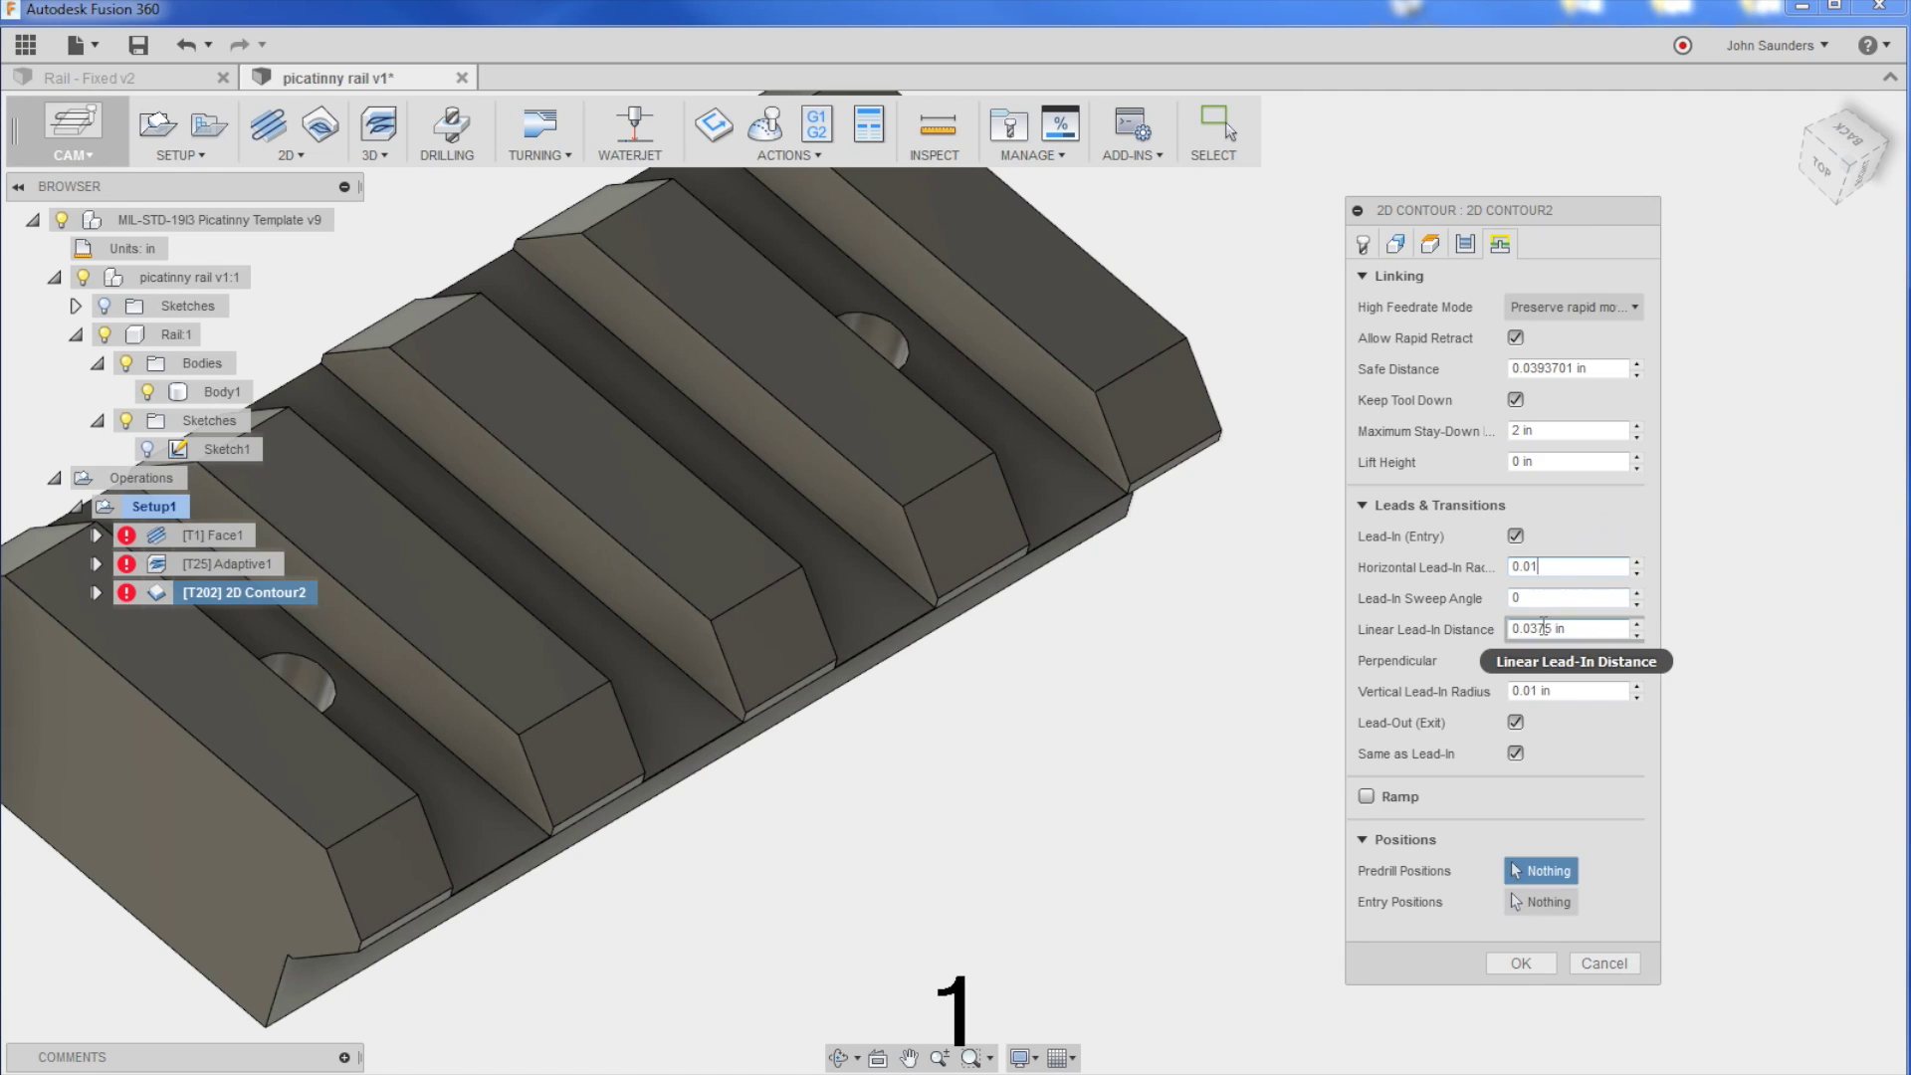
pyautogui.doubleClick(1579, 690)
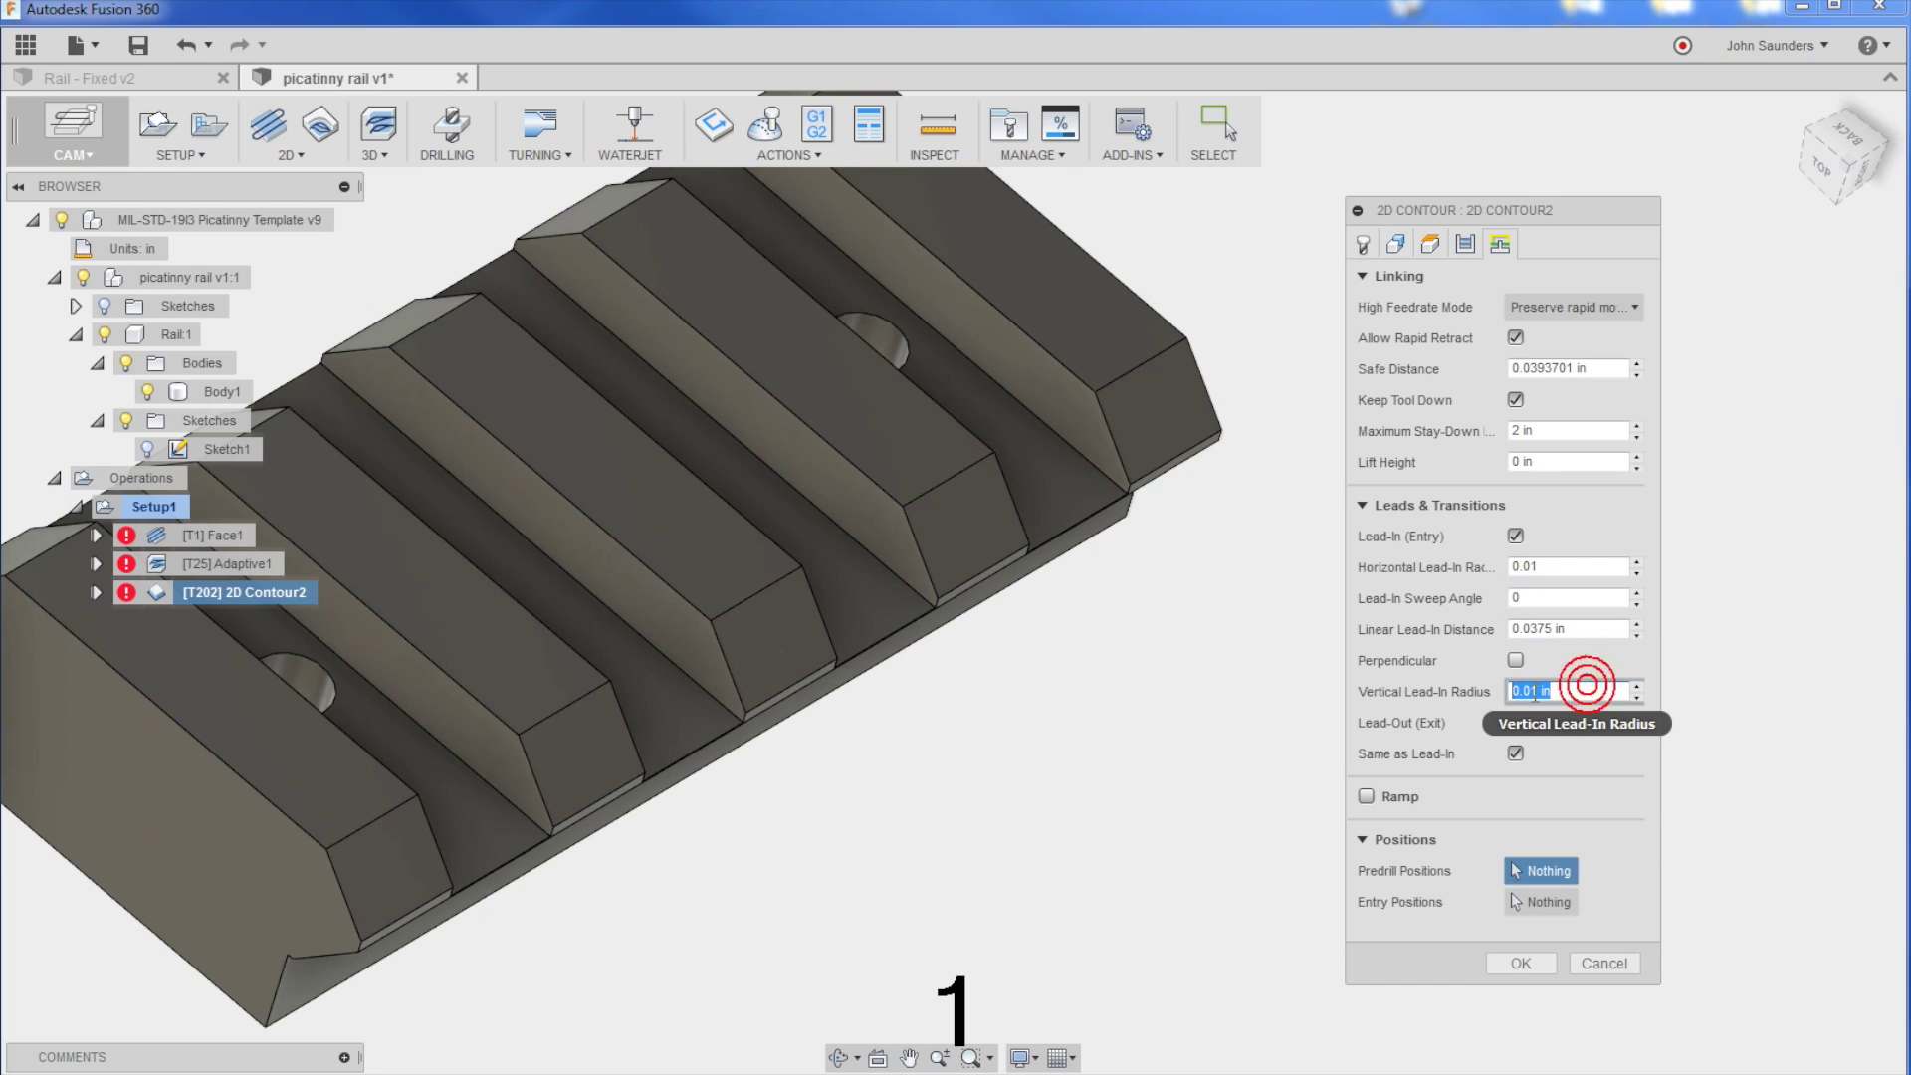
pyautogui.write('0')
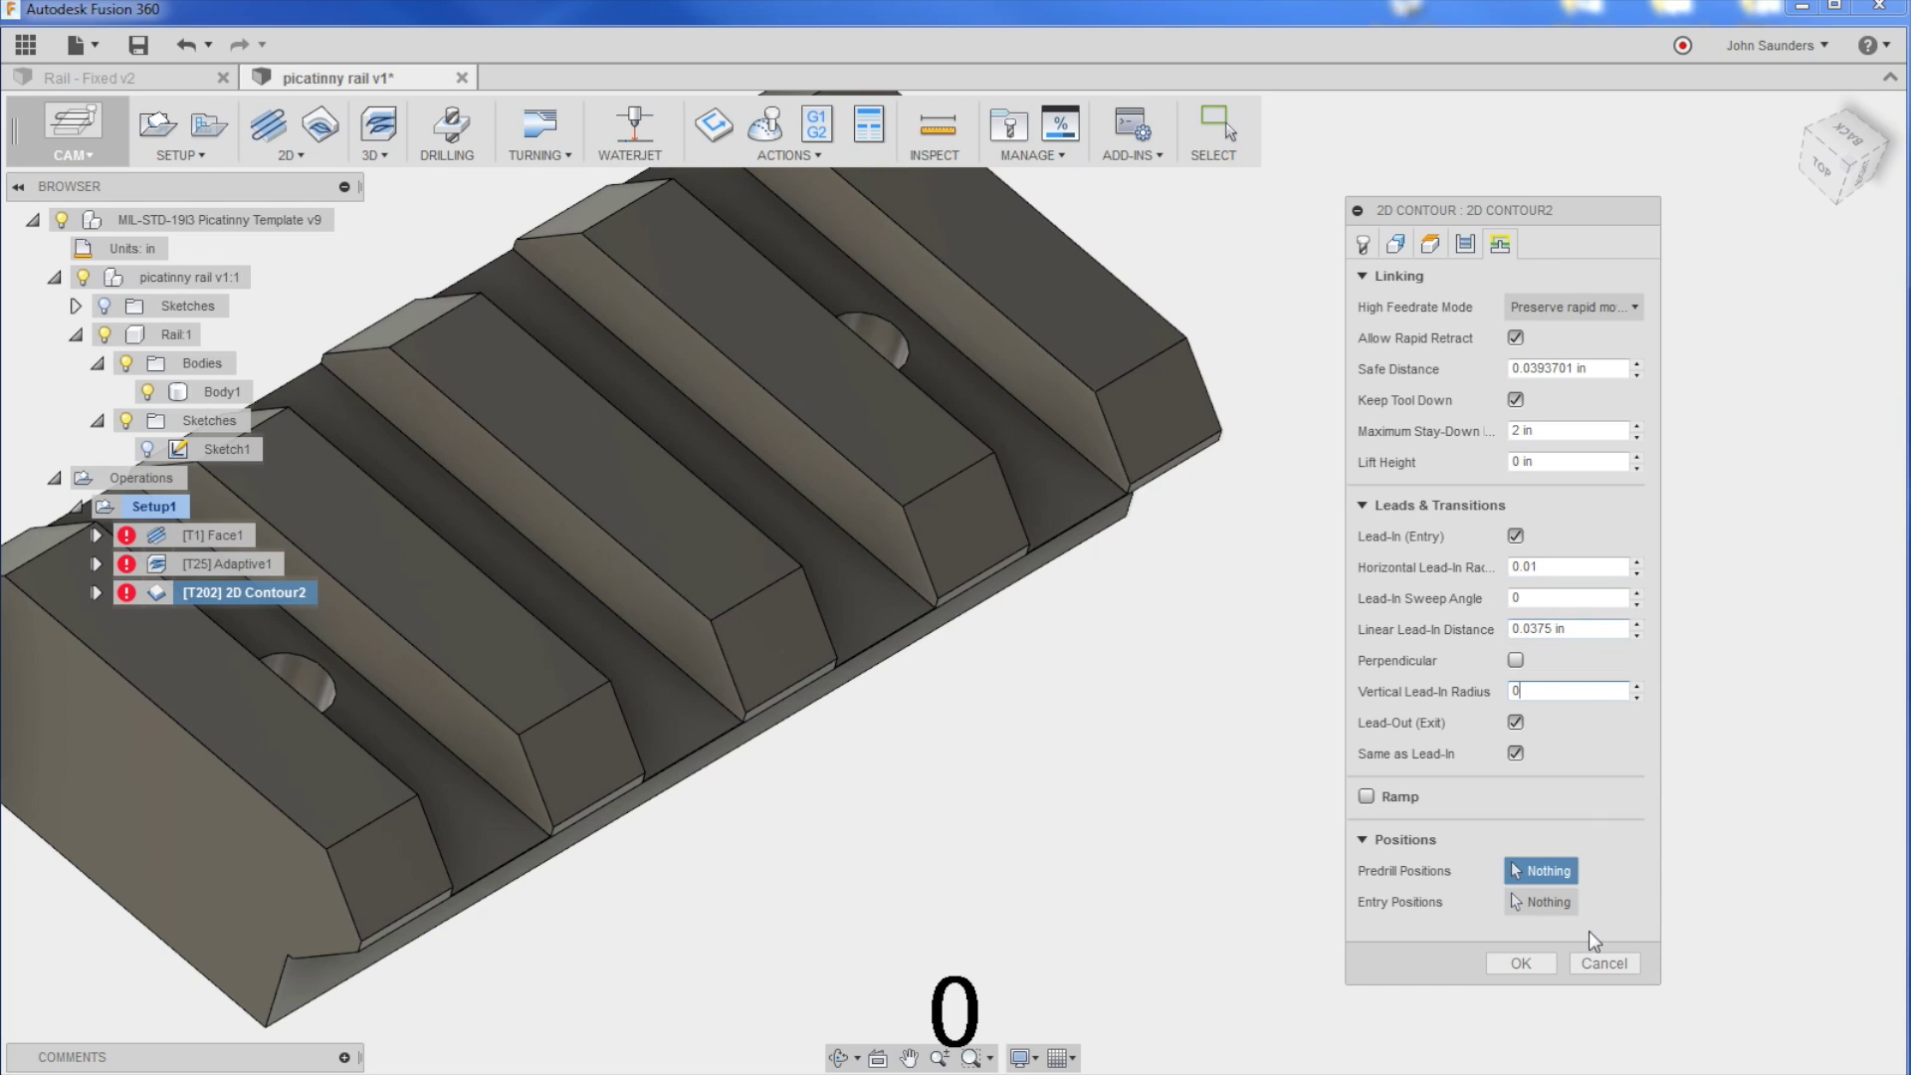
pyautogui.doubleClick(1528, 567)
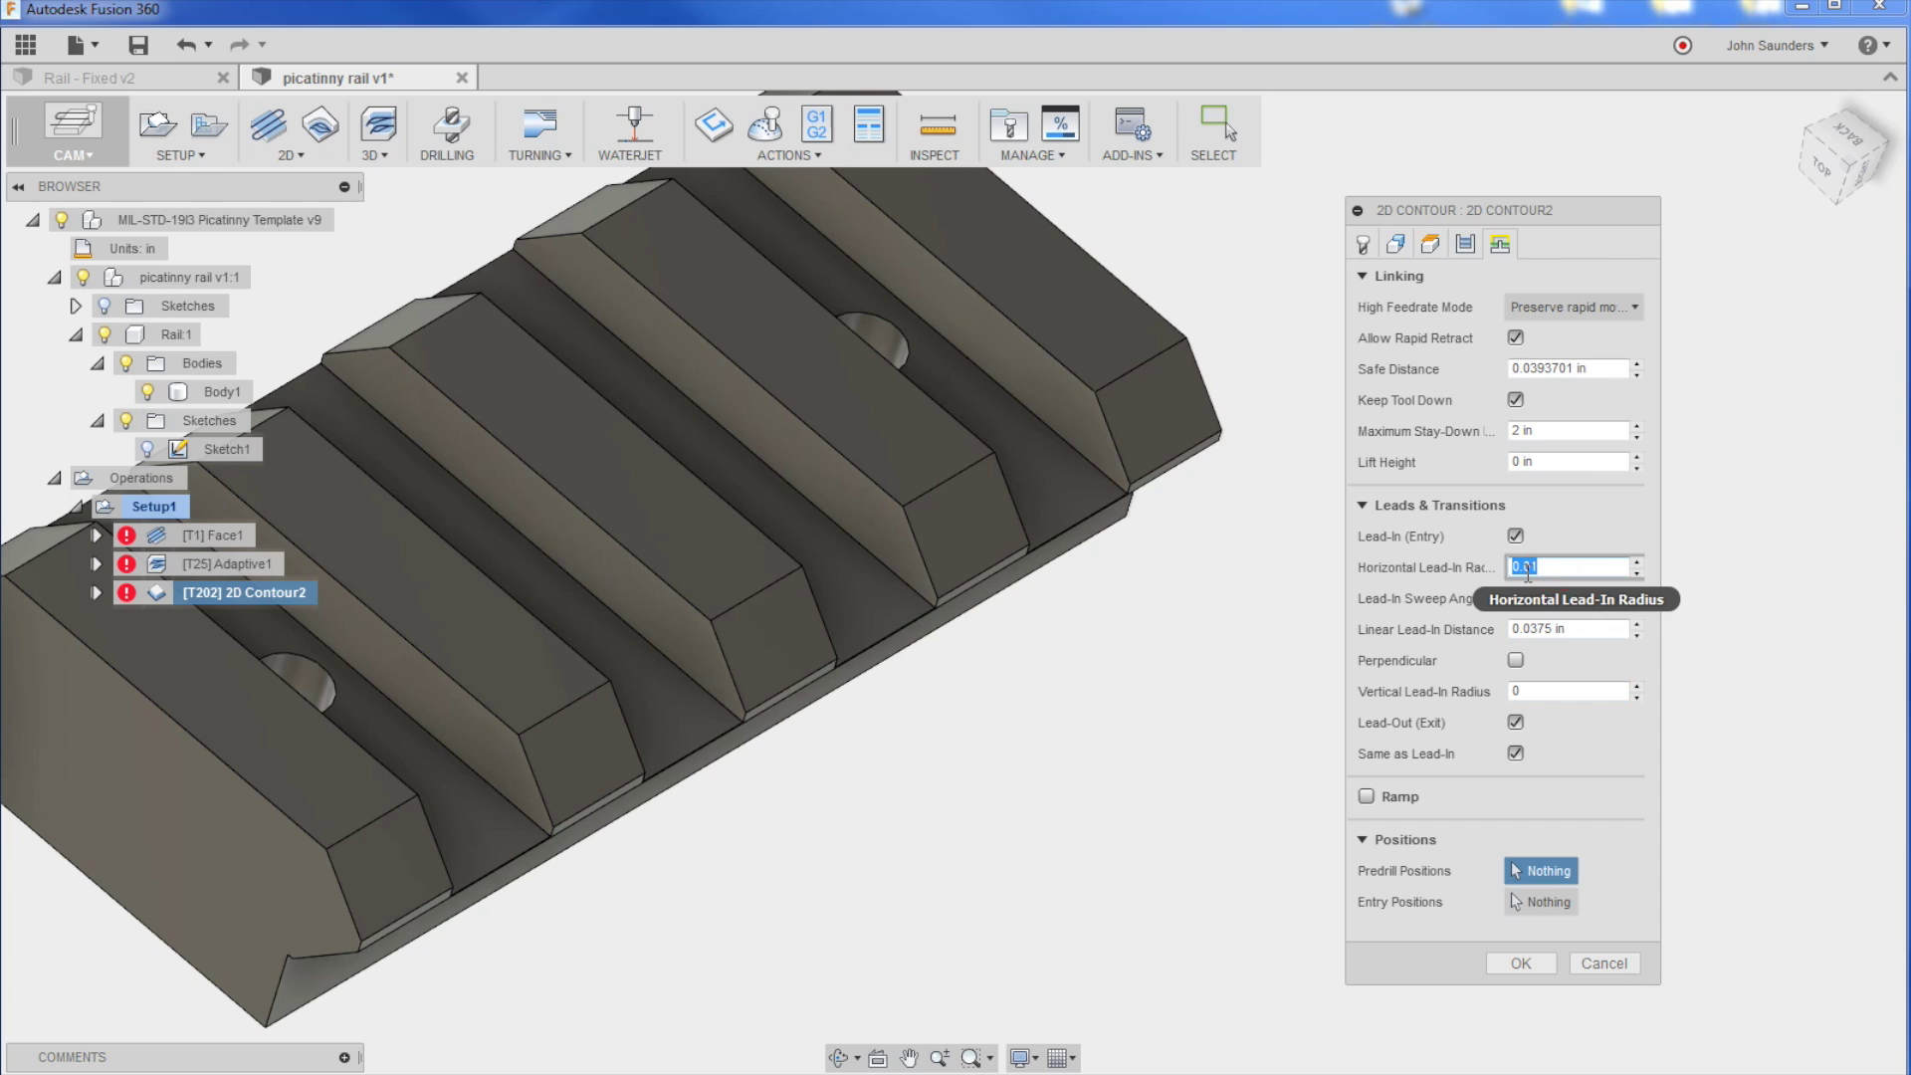
pyautogui.write('0')
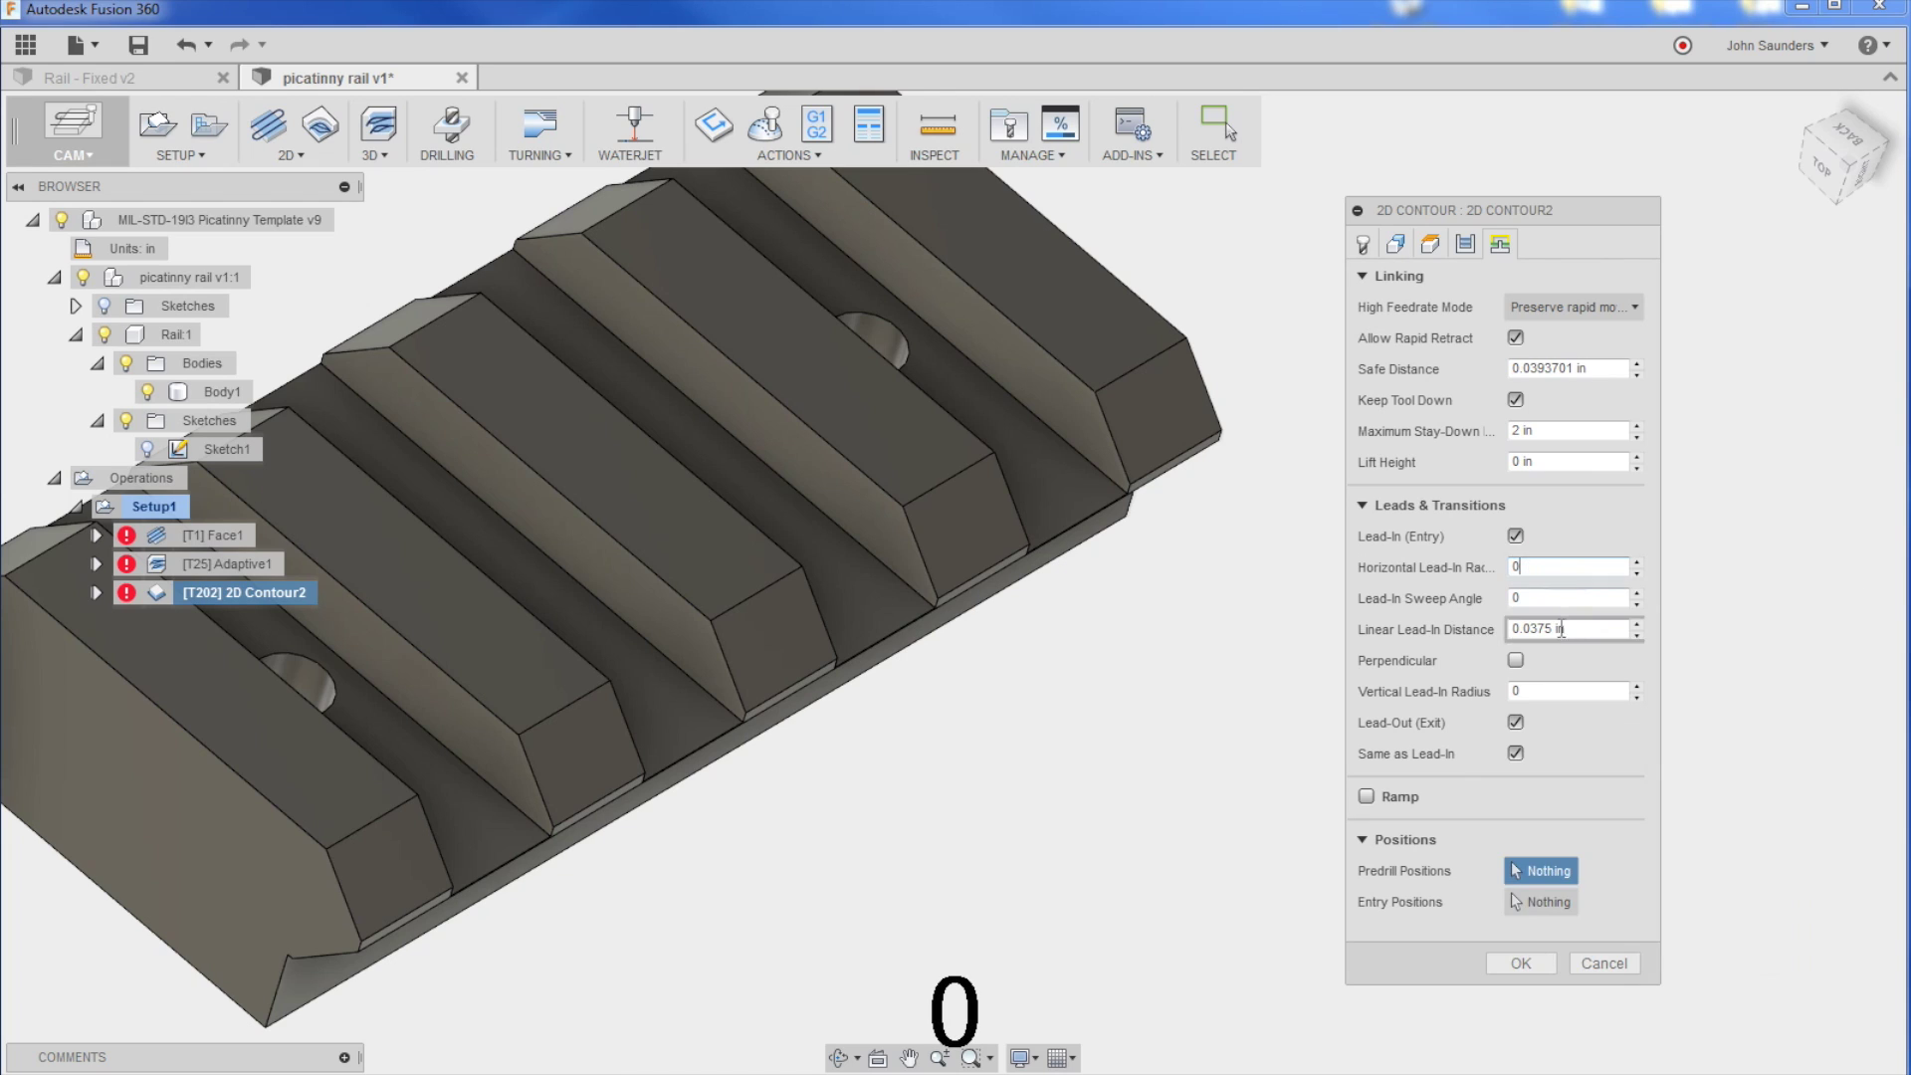
pyautogui.click(1520, 963)
# Step: Simulate 2D Contour2 with stock hidden, inspecting the chamfer tool at the rail teeth close up
pyautogui.moveTo(1162, 702)
pyautogui.keyDown('shift'); pyautogui.mouseDown(button='middle')
pyautogui.moveTo(1206, 706)
pyautogui.moveTo(1162, 688)
pyautogui.mouseUp(button='middle'); pyautogui.keyUp('shift')
pyautogui.keyDown('shift'); pyautogui.moveTo(1005, 729); pyautogui.dragTo(824, 766, button='middle'); pyautogui.keyUp('shift')
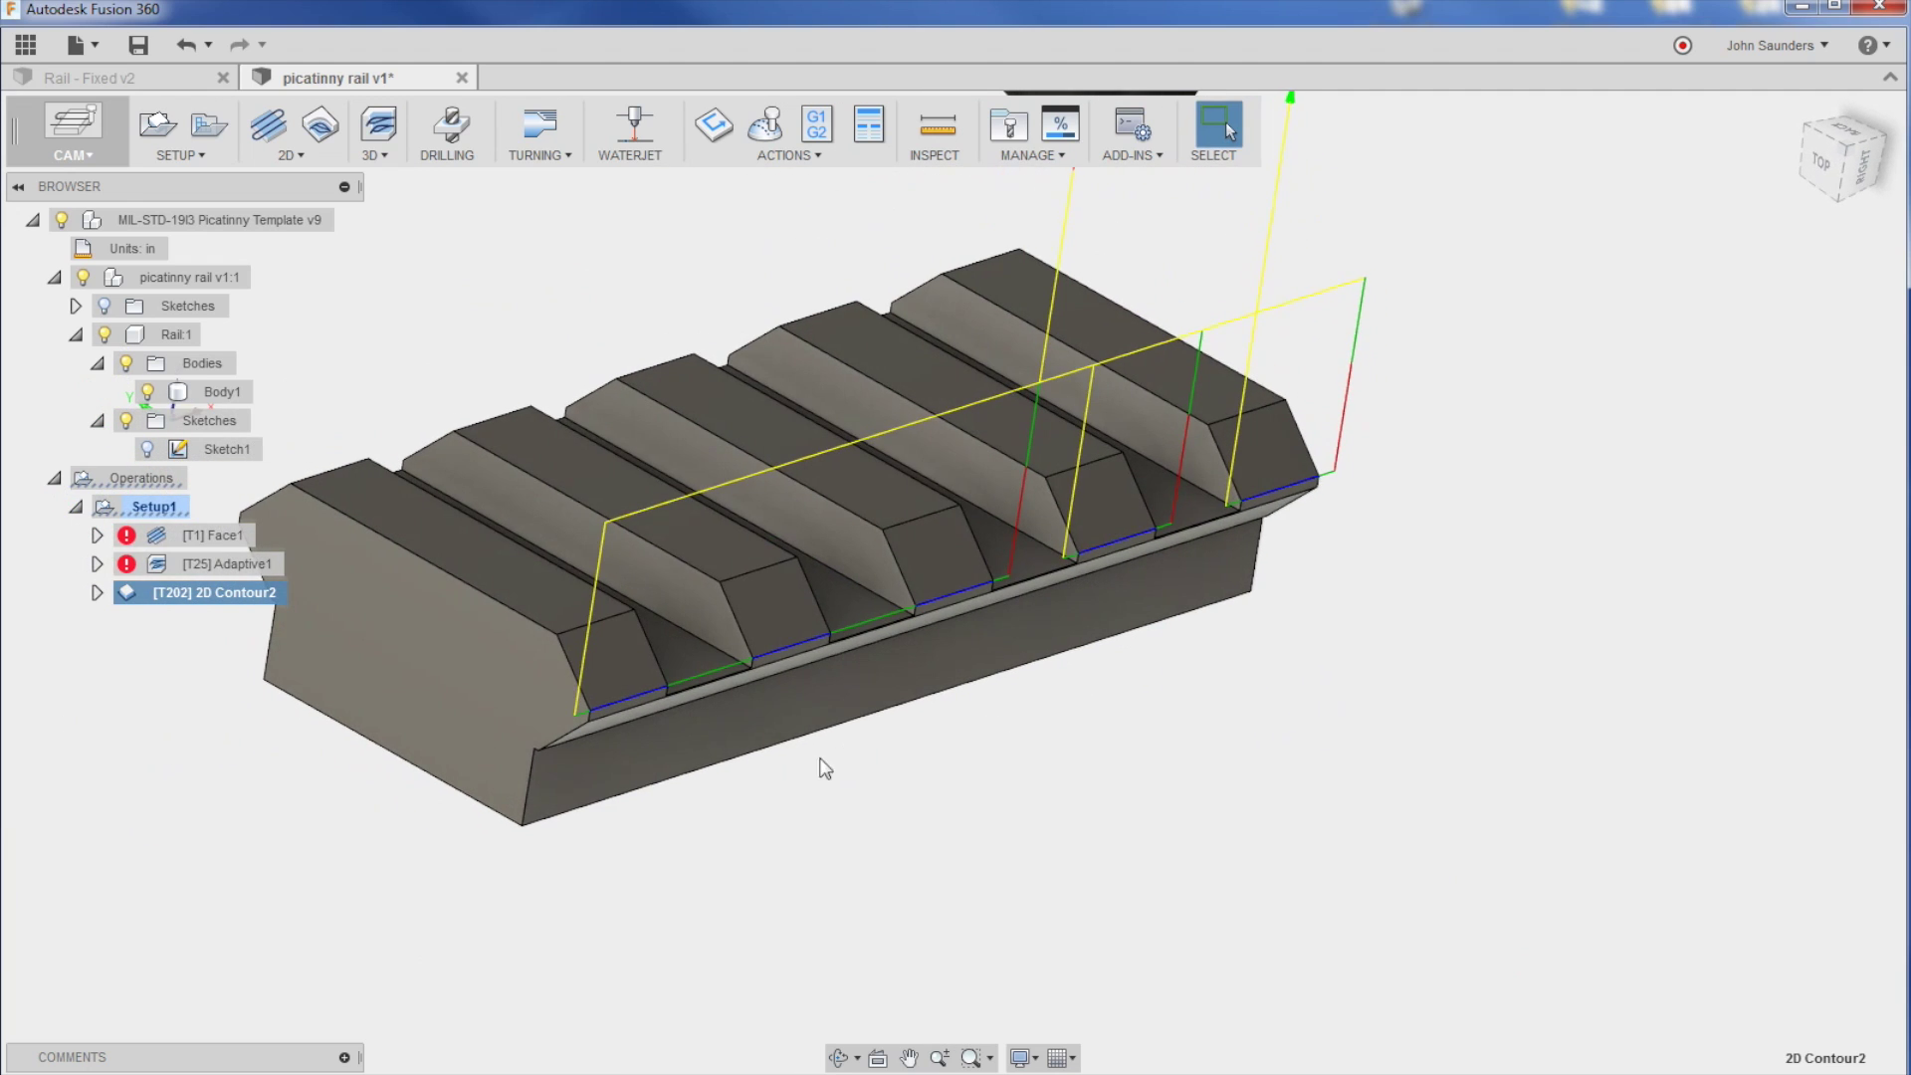
pyautogui.click(1822, 159)
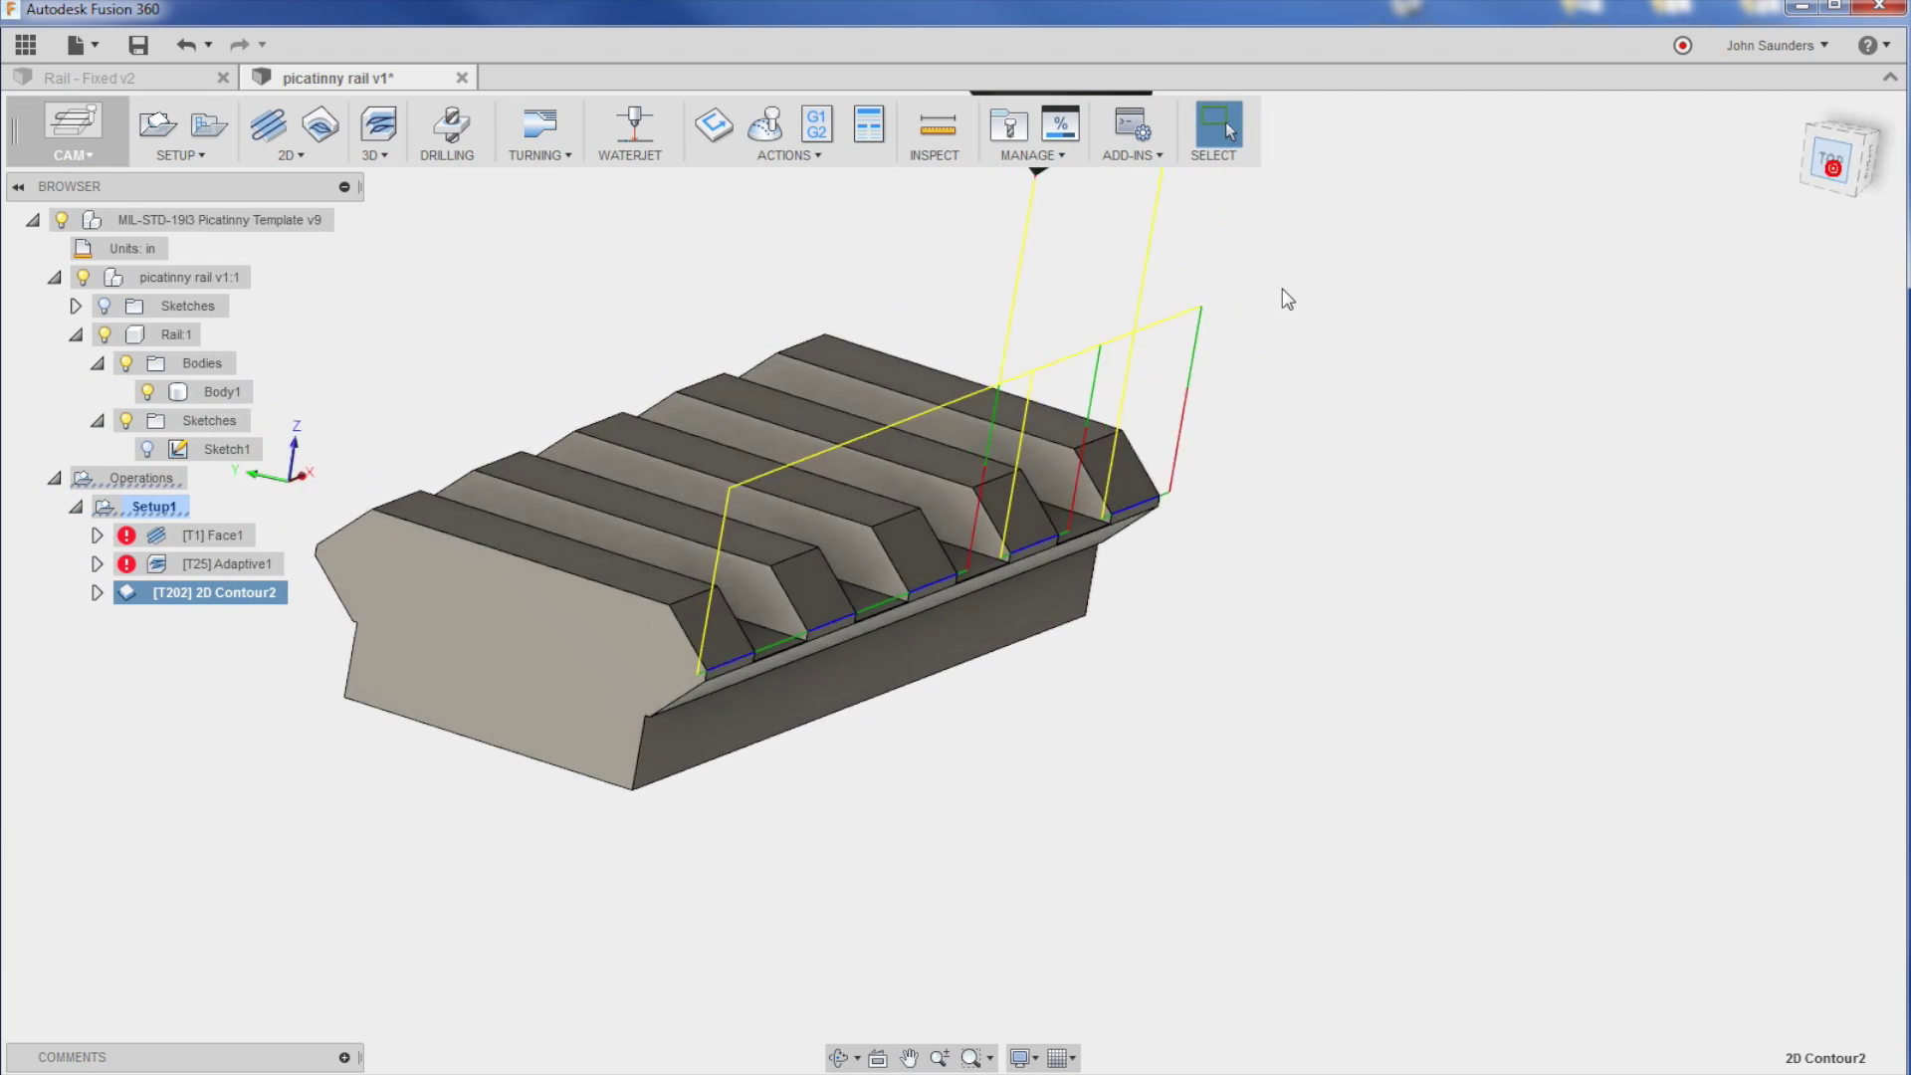
pyautogui.click(765, 124)
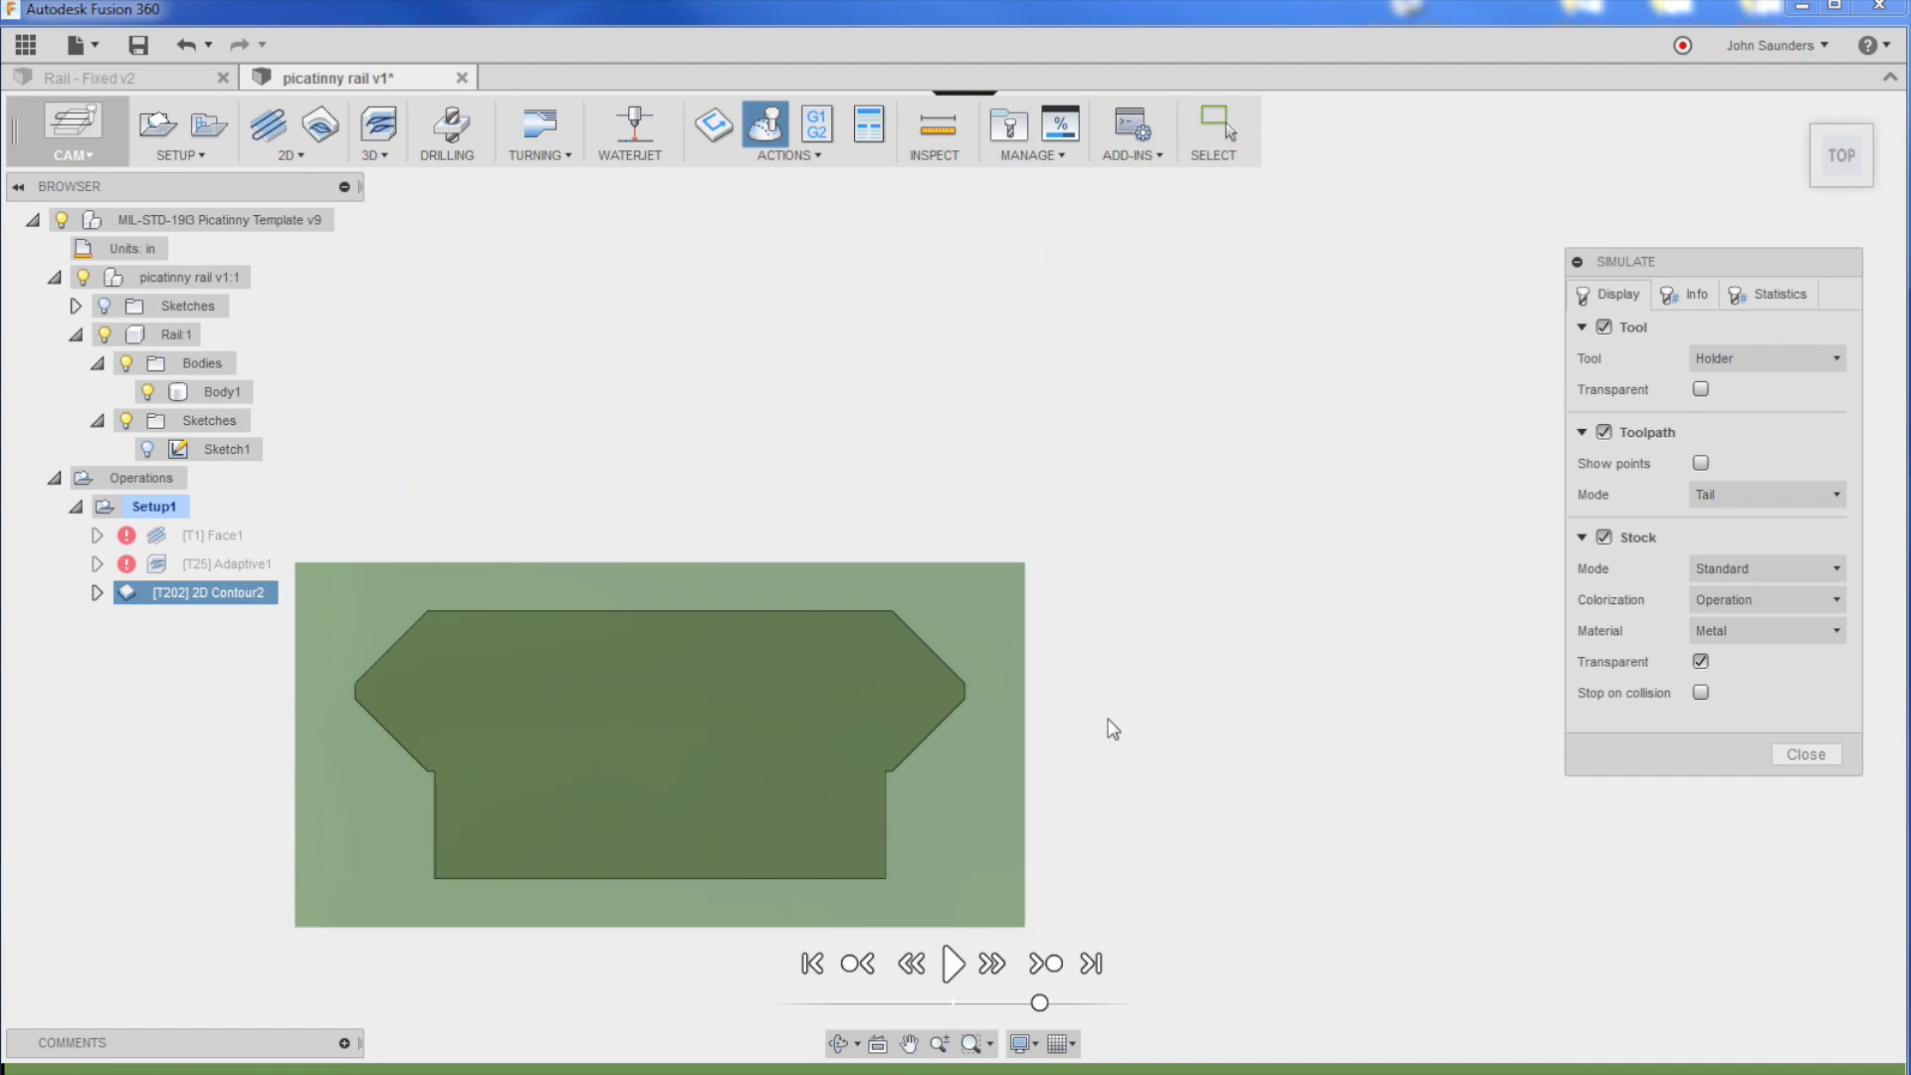
pyautogui.click(1604, 537)
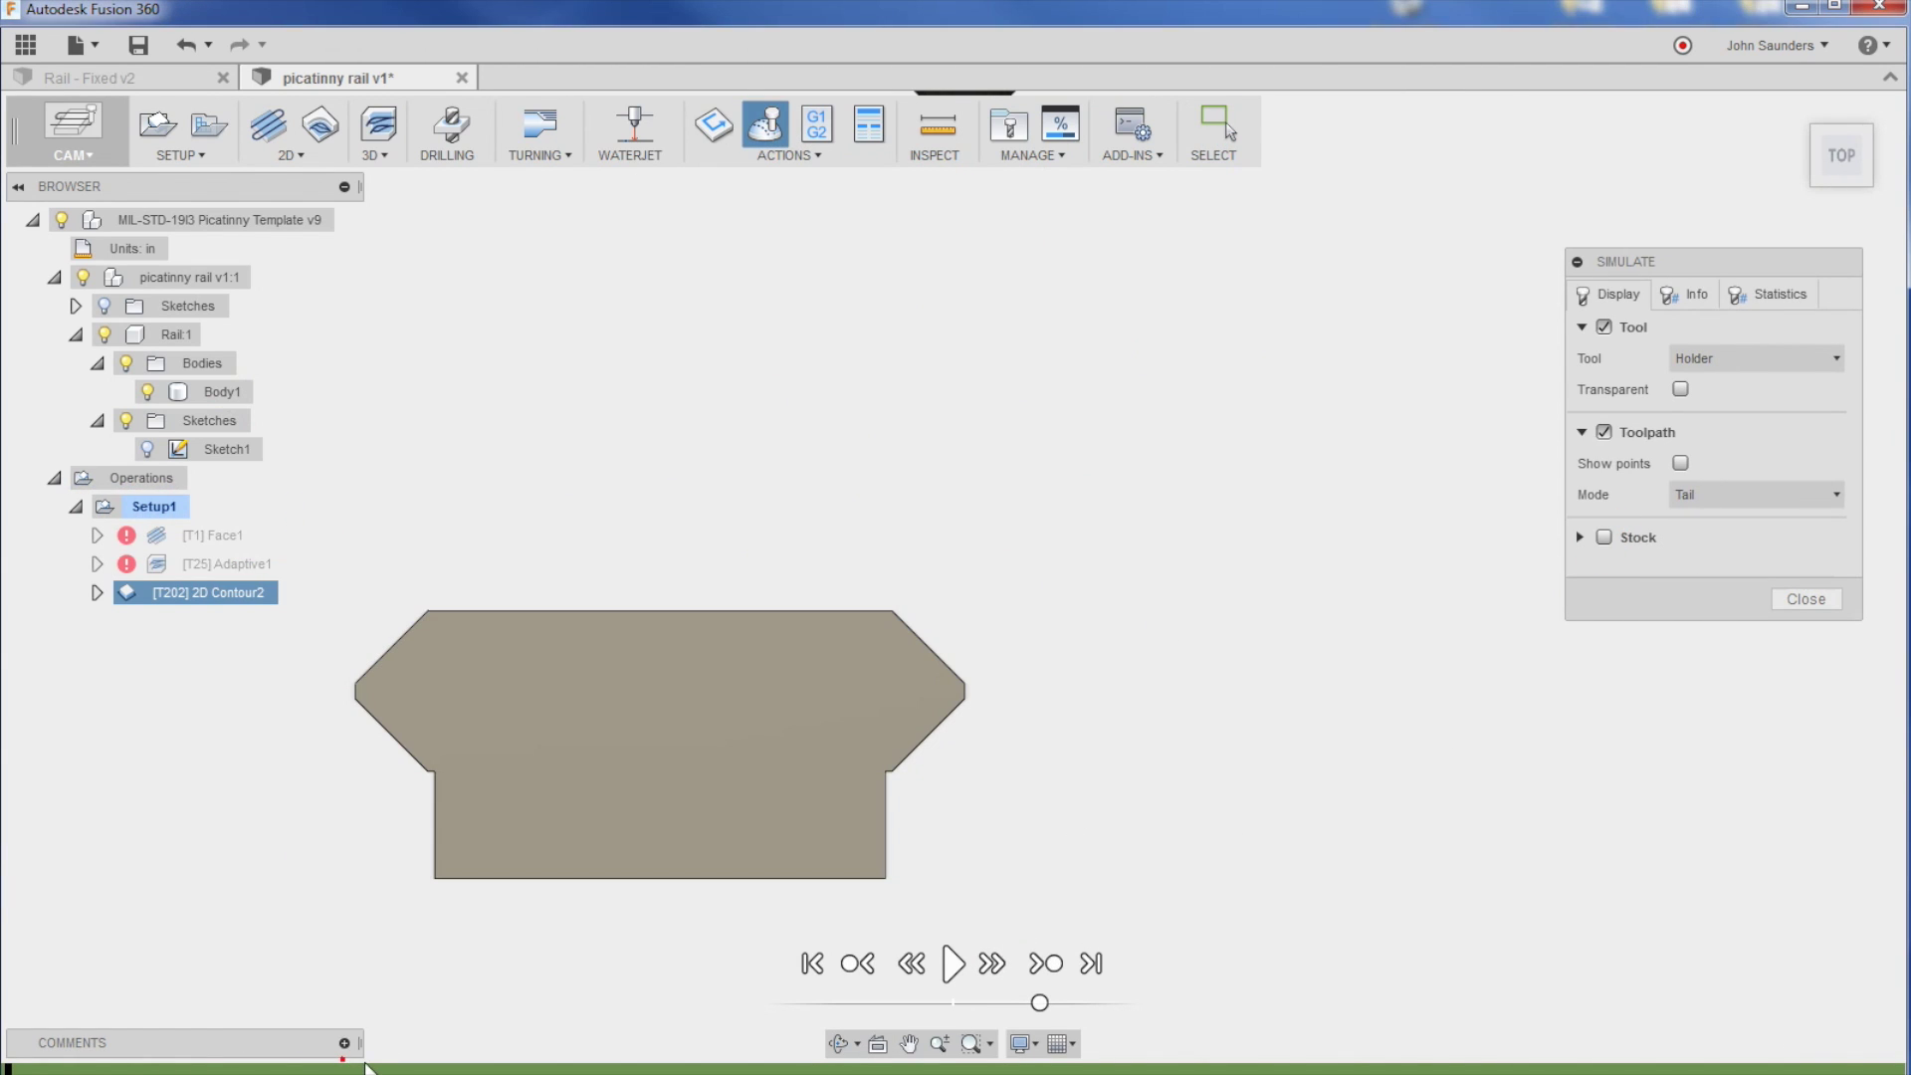
pyautogui.moveTo(466, 1065)
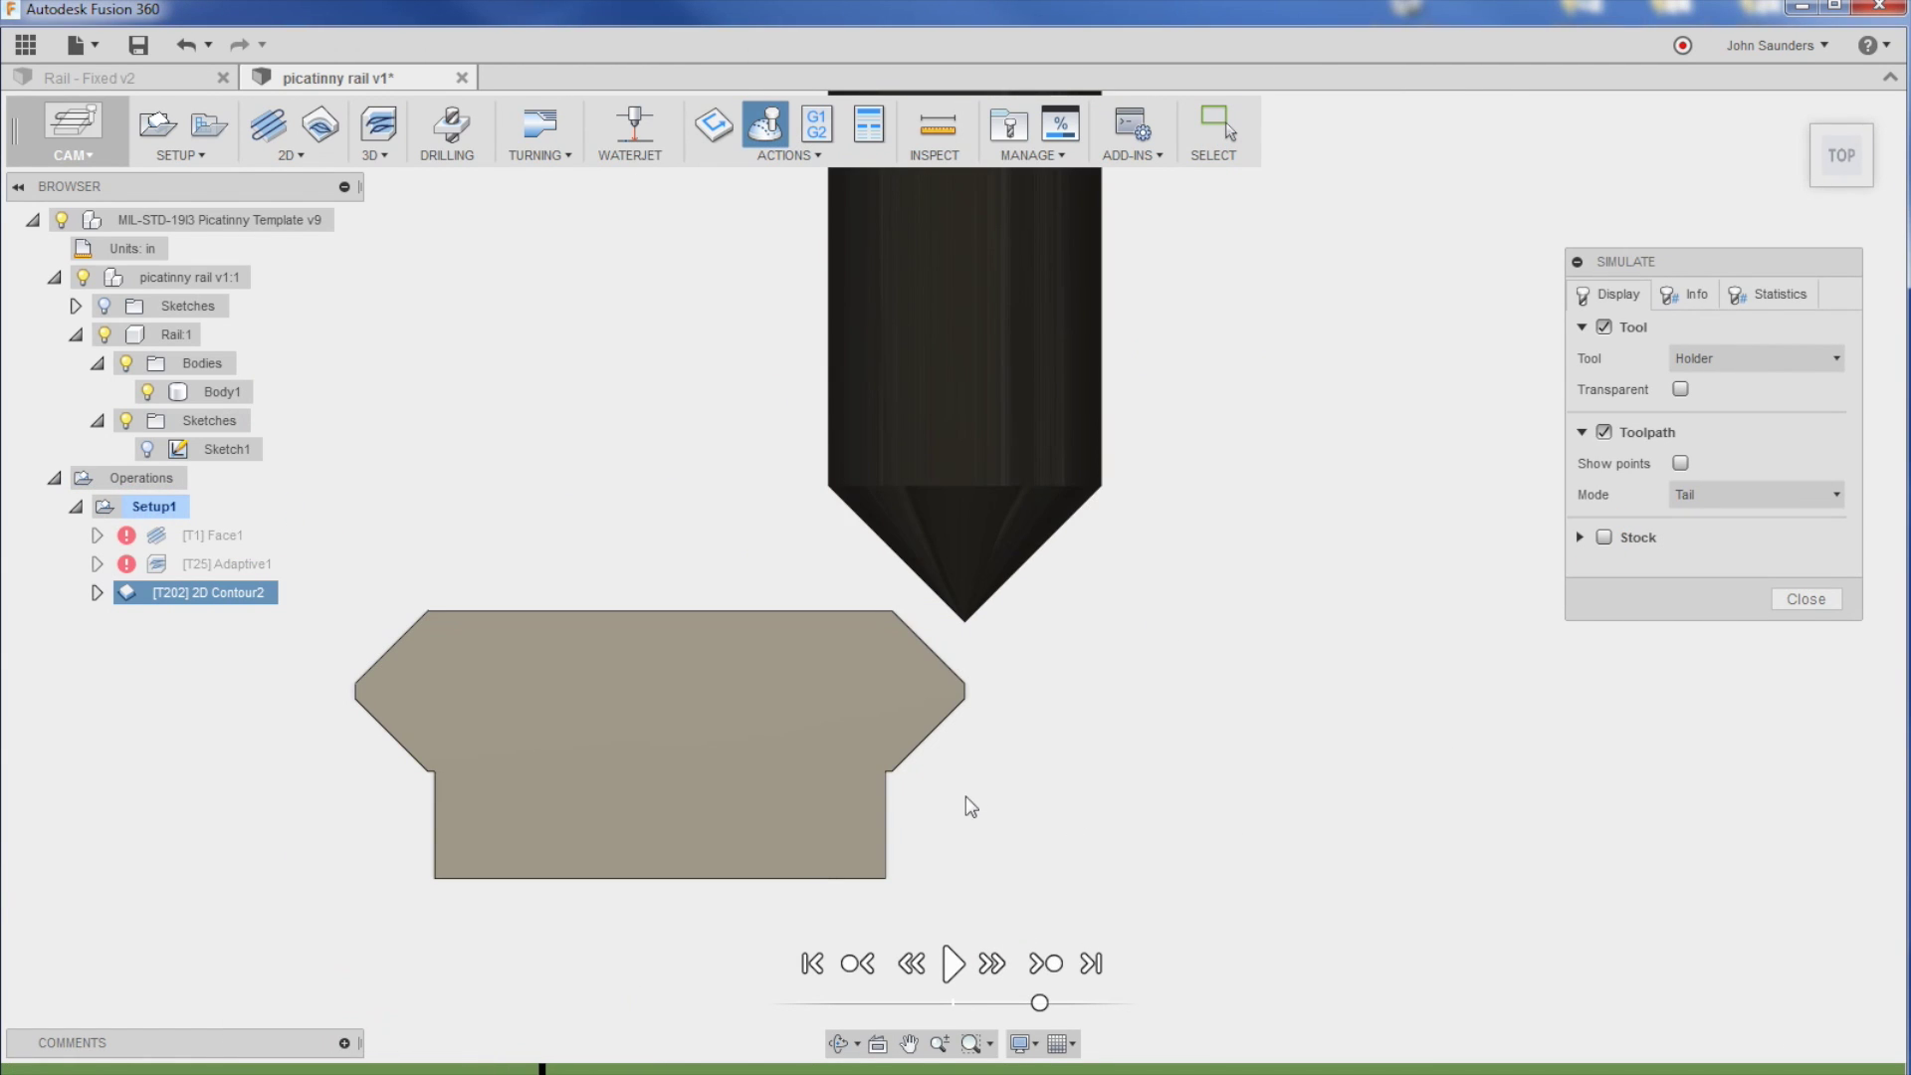
pyautogui.keyDown('shift'); pyautogui.moveTo(697, 847); pyautogui.dragTo(869, 826, button='middle'); pyautogui.keyUp('shift')
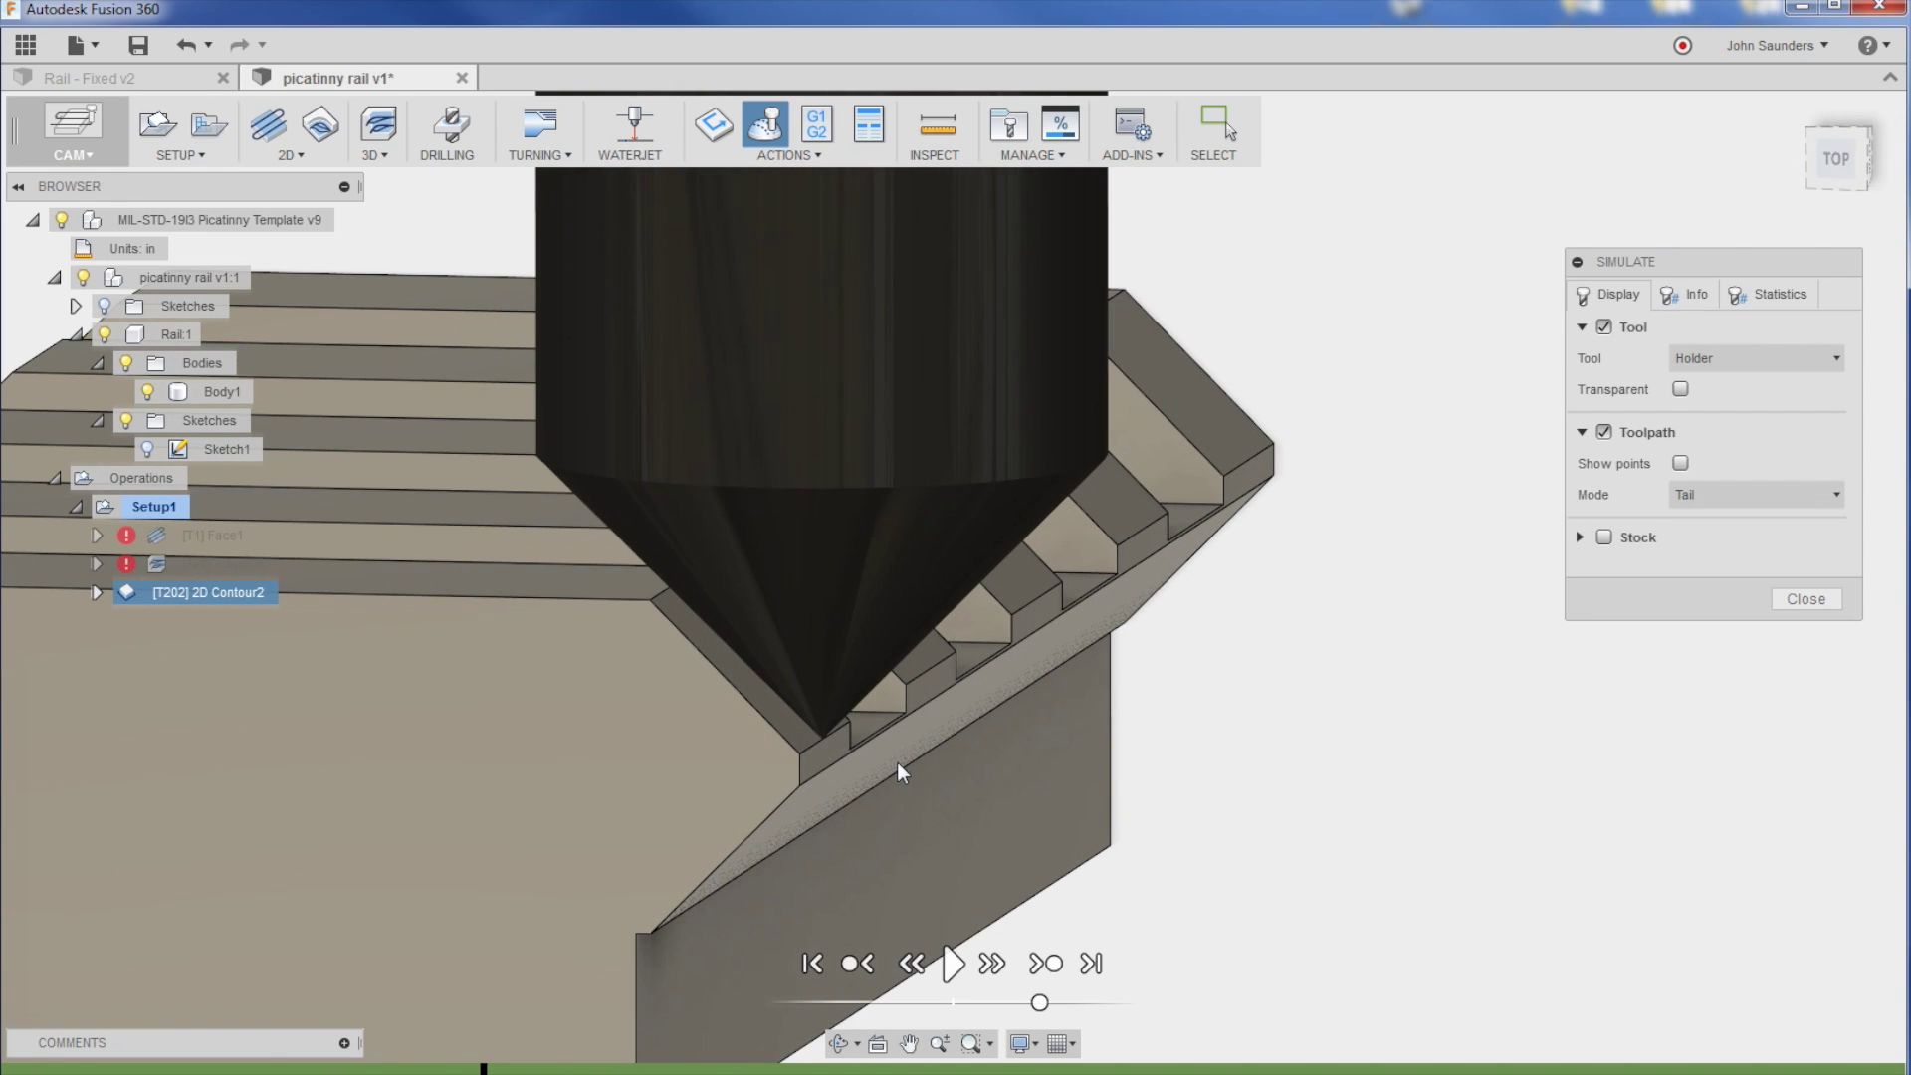
pyautogui.scroll(3, 902, 774)
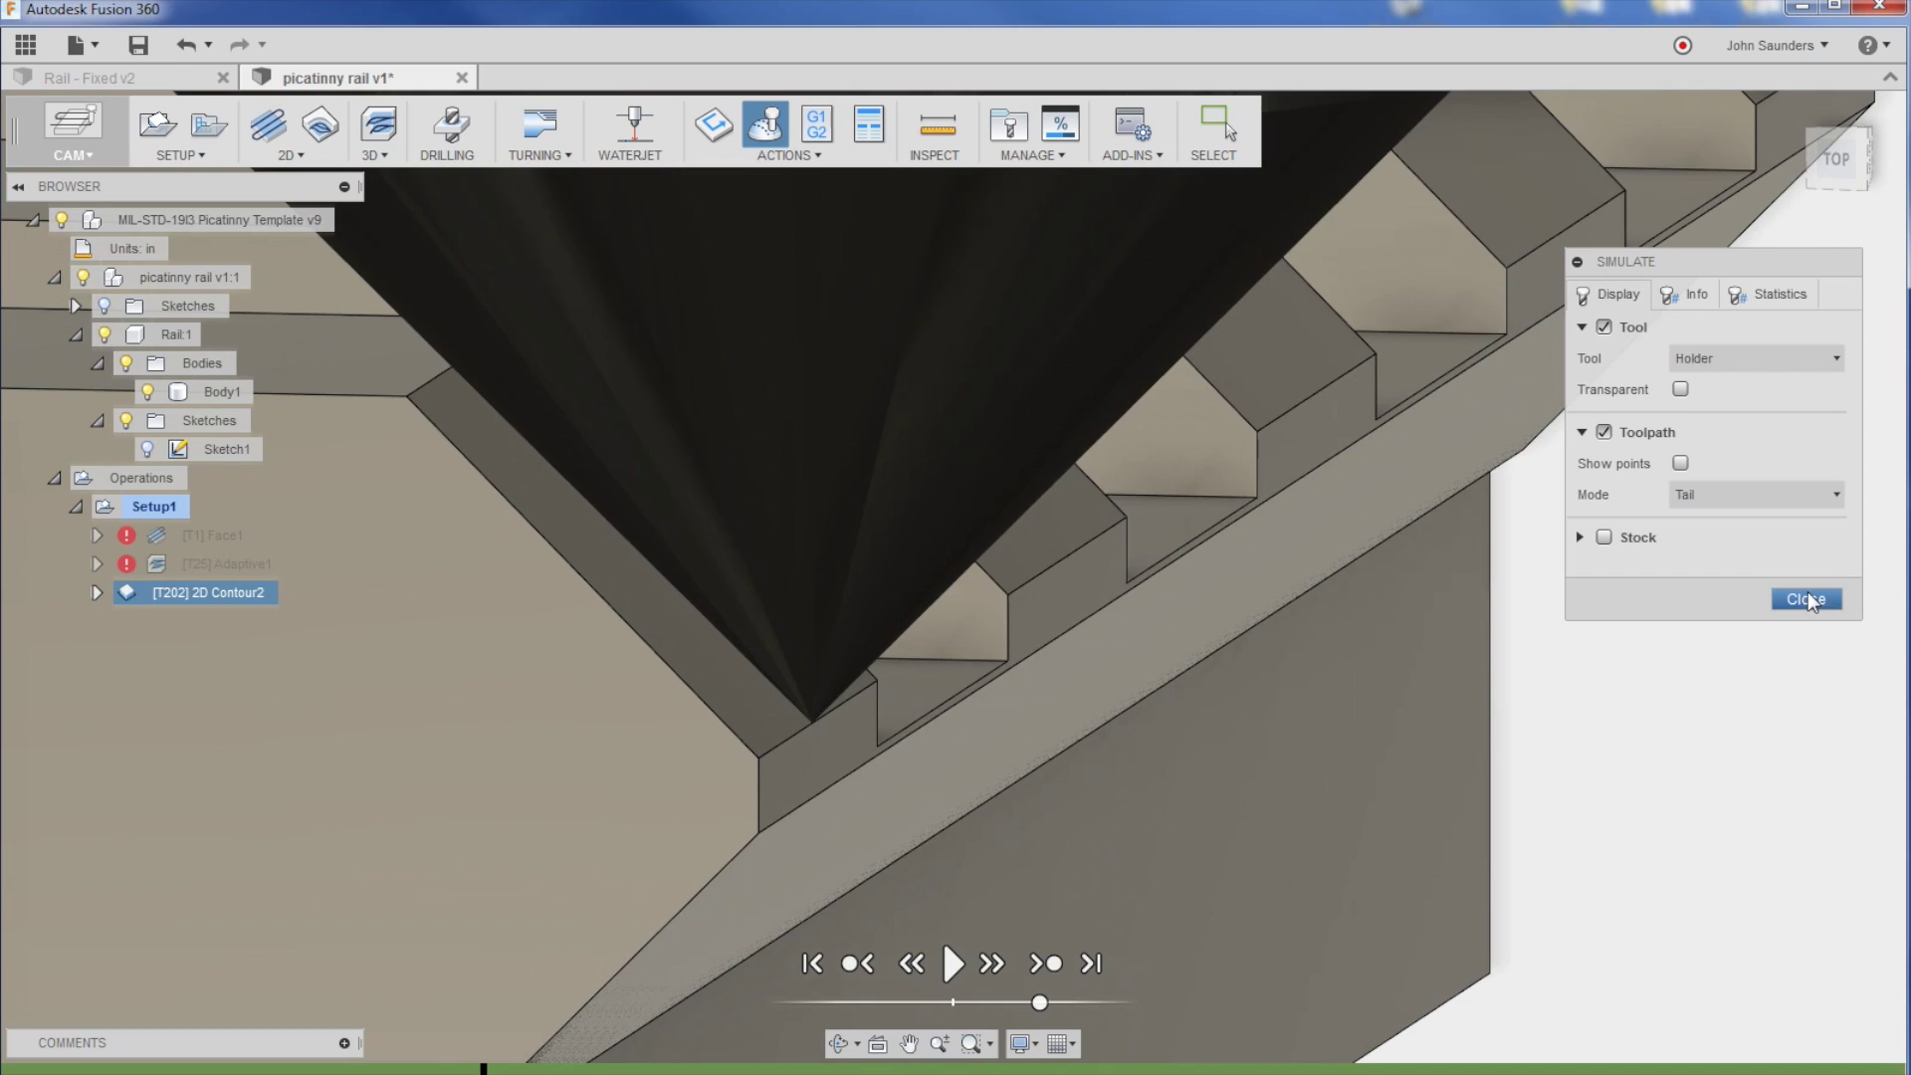
pyautogui.press('Escape')
pyautogui.click(215, 595)
# Step: Set the 2D Contour2 chamfer tip offset to .04 in and confirm the edit
pyautogui.rightClick(211, 595)
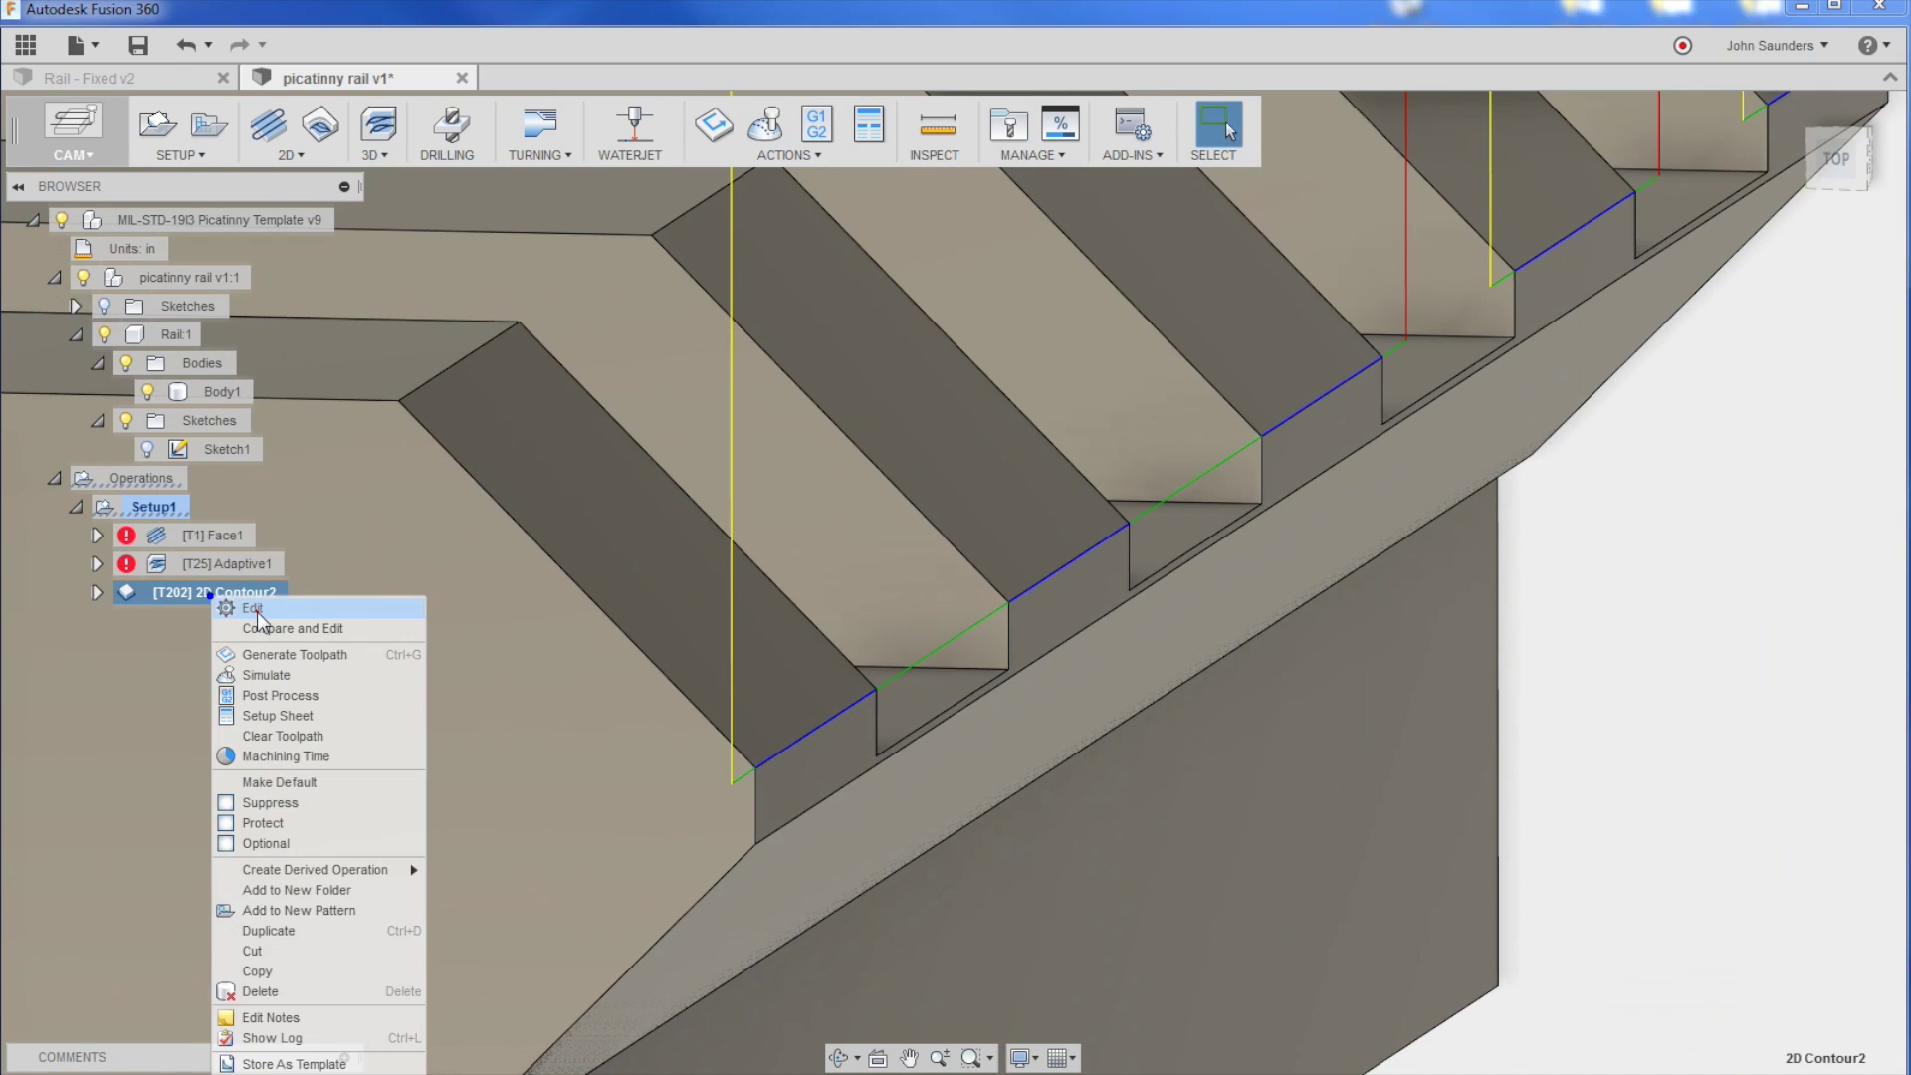
pyautogui.click(244, 609)
pyautogui.click(1468, 245)
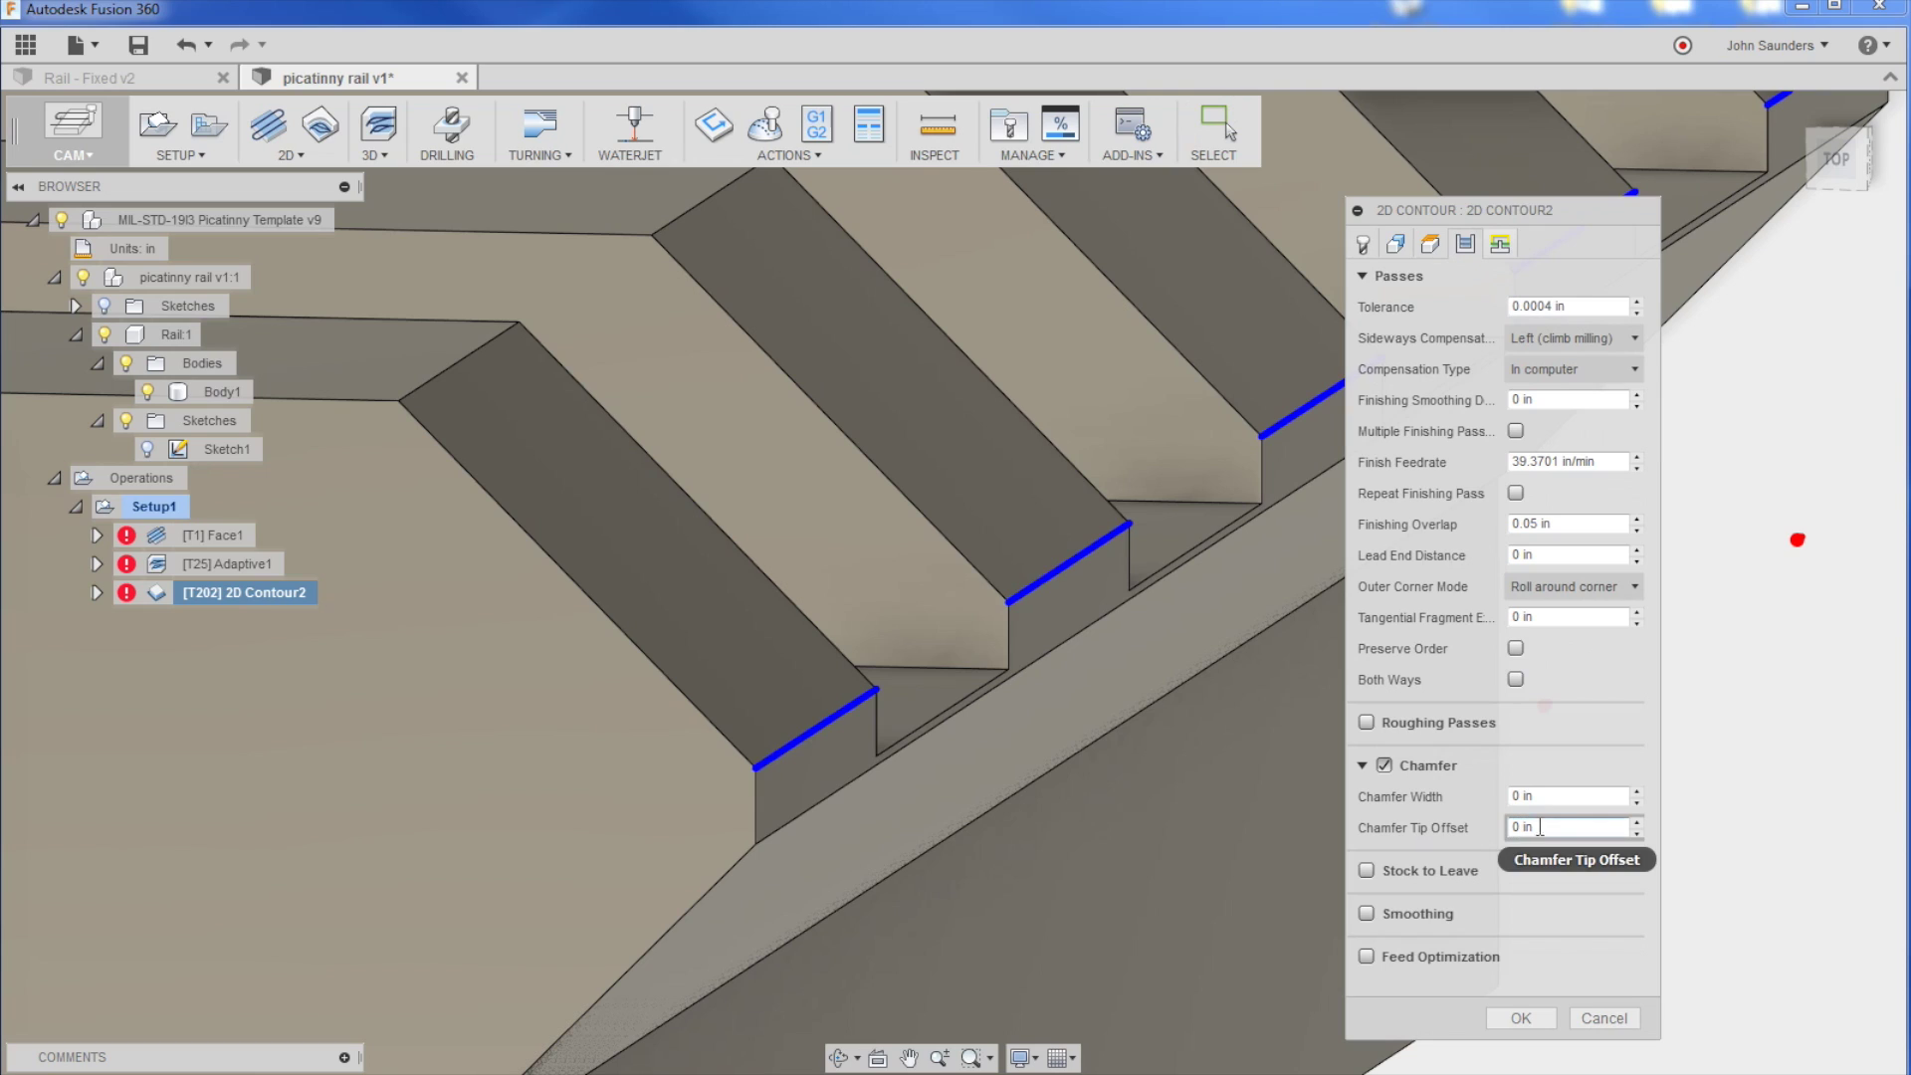
pyautogui.moveTo(1554, 826)
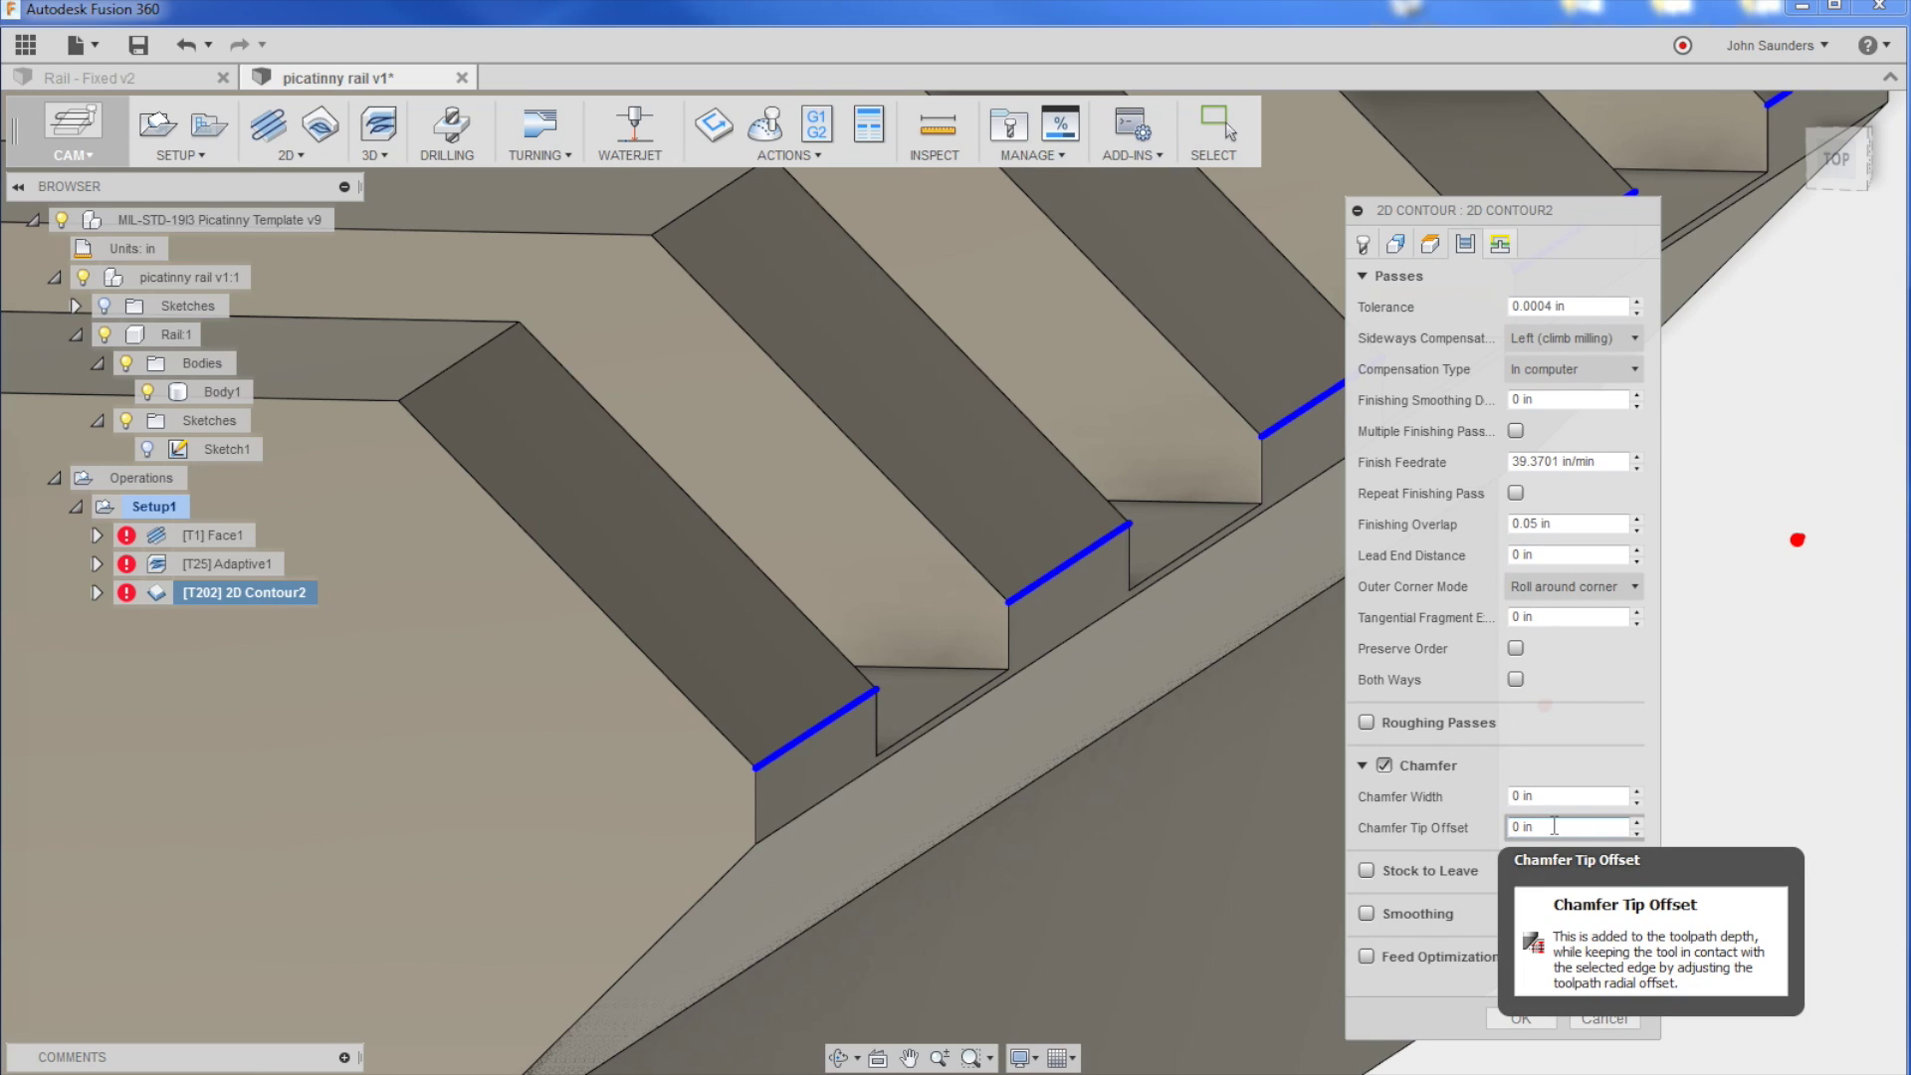
pyautogui.write('.0')
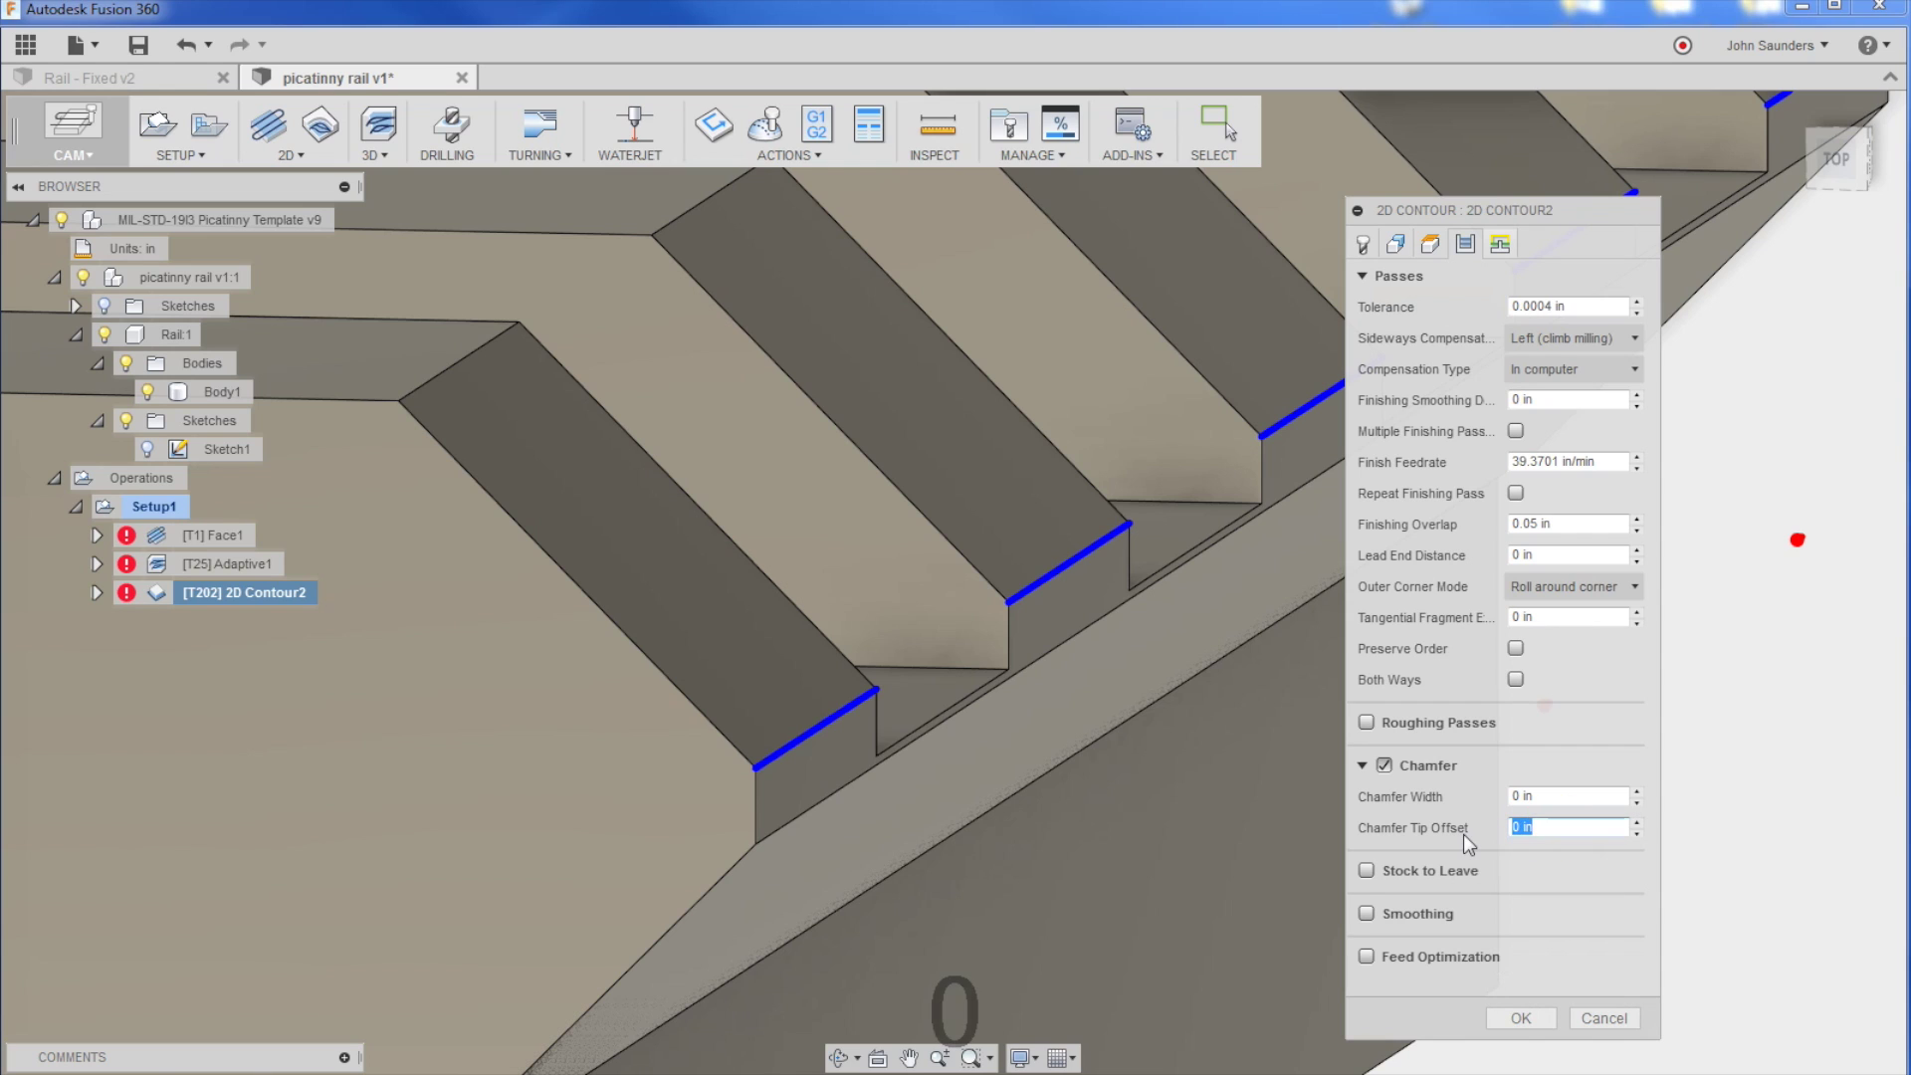
pyautogui.write('4')
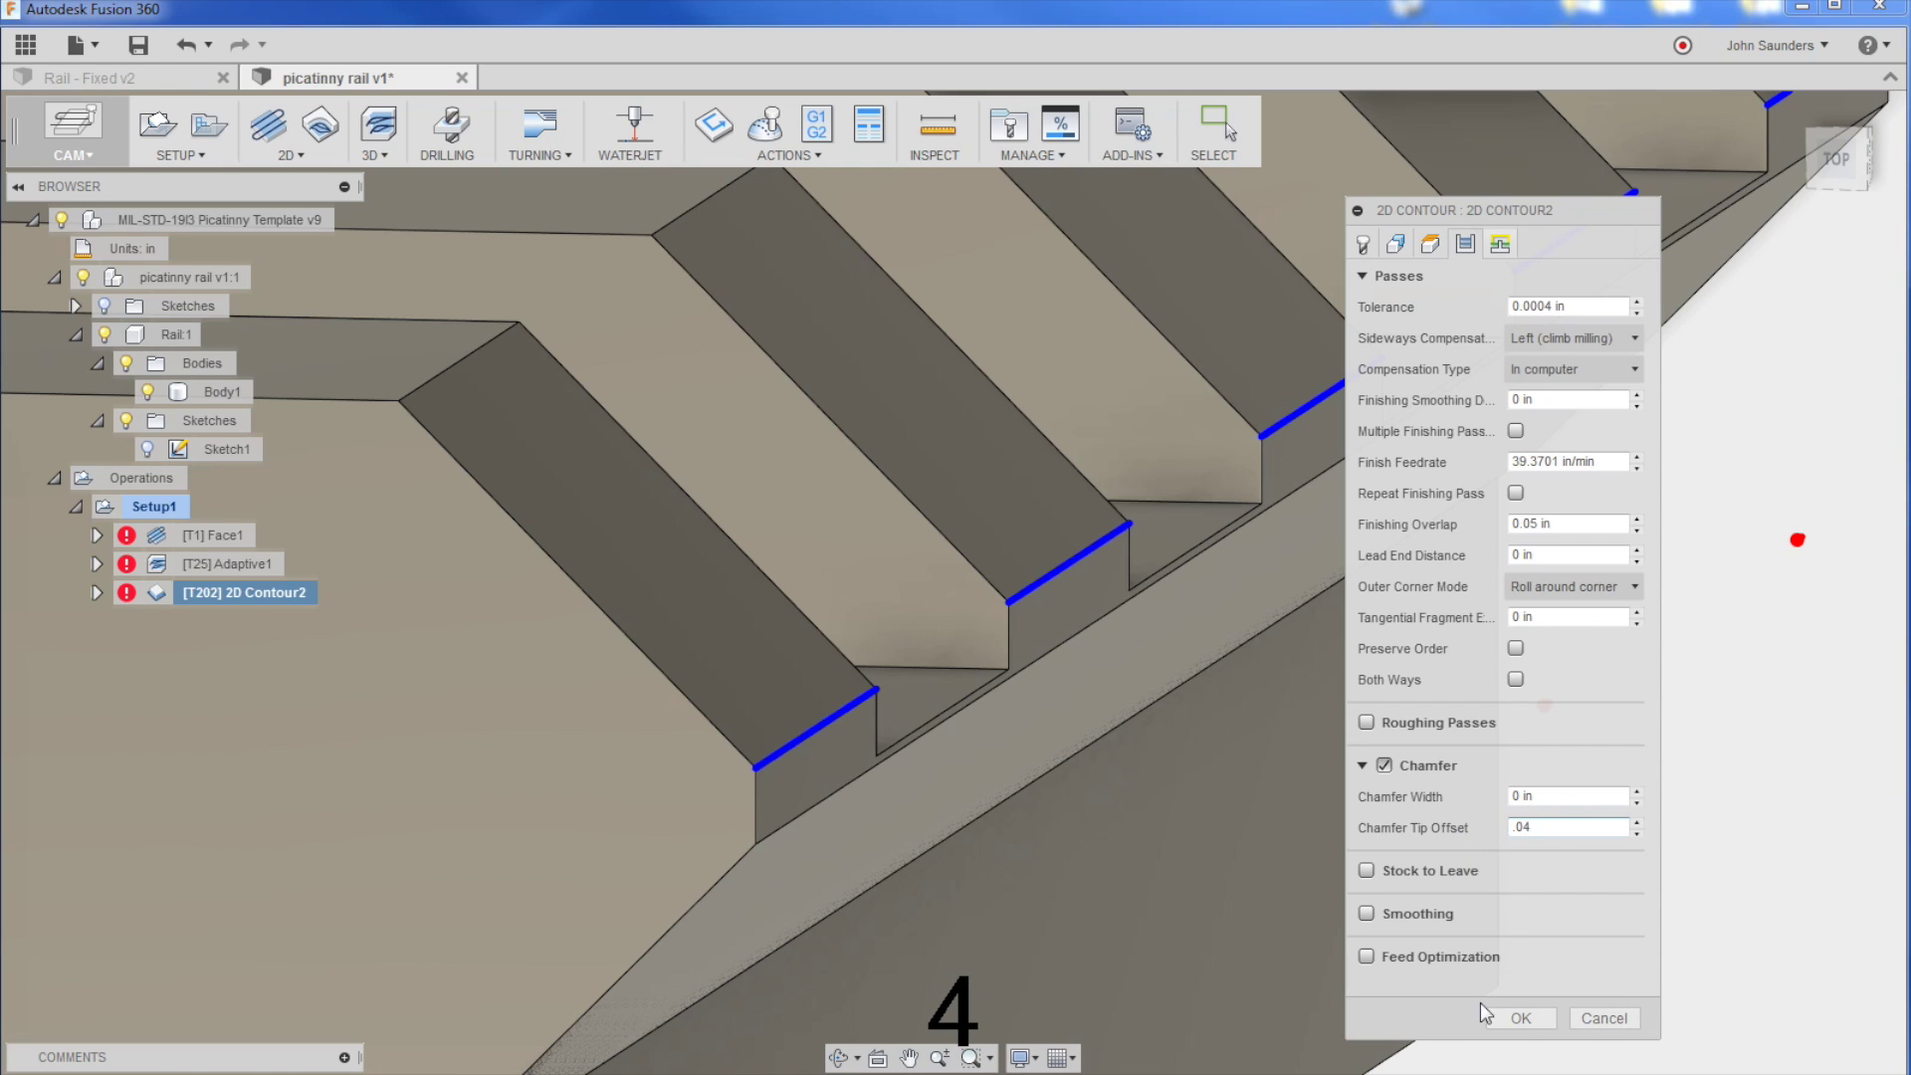
pyautogui.click(1508, 1016)
pyautogui.click(1842, 154)
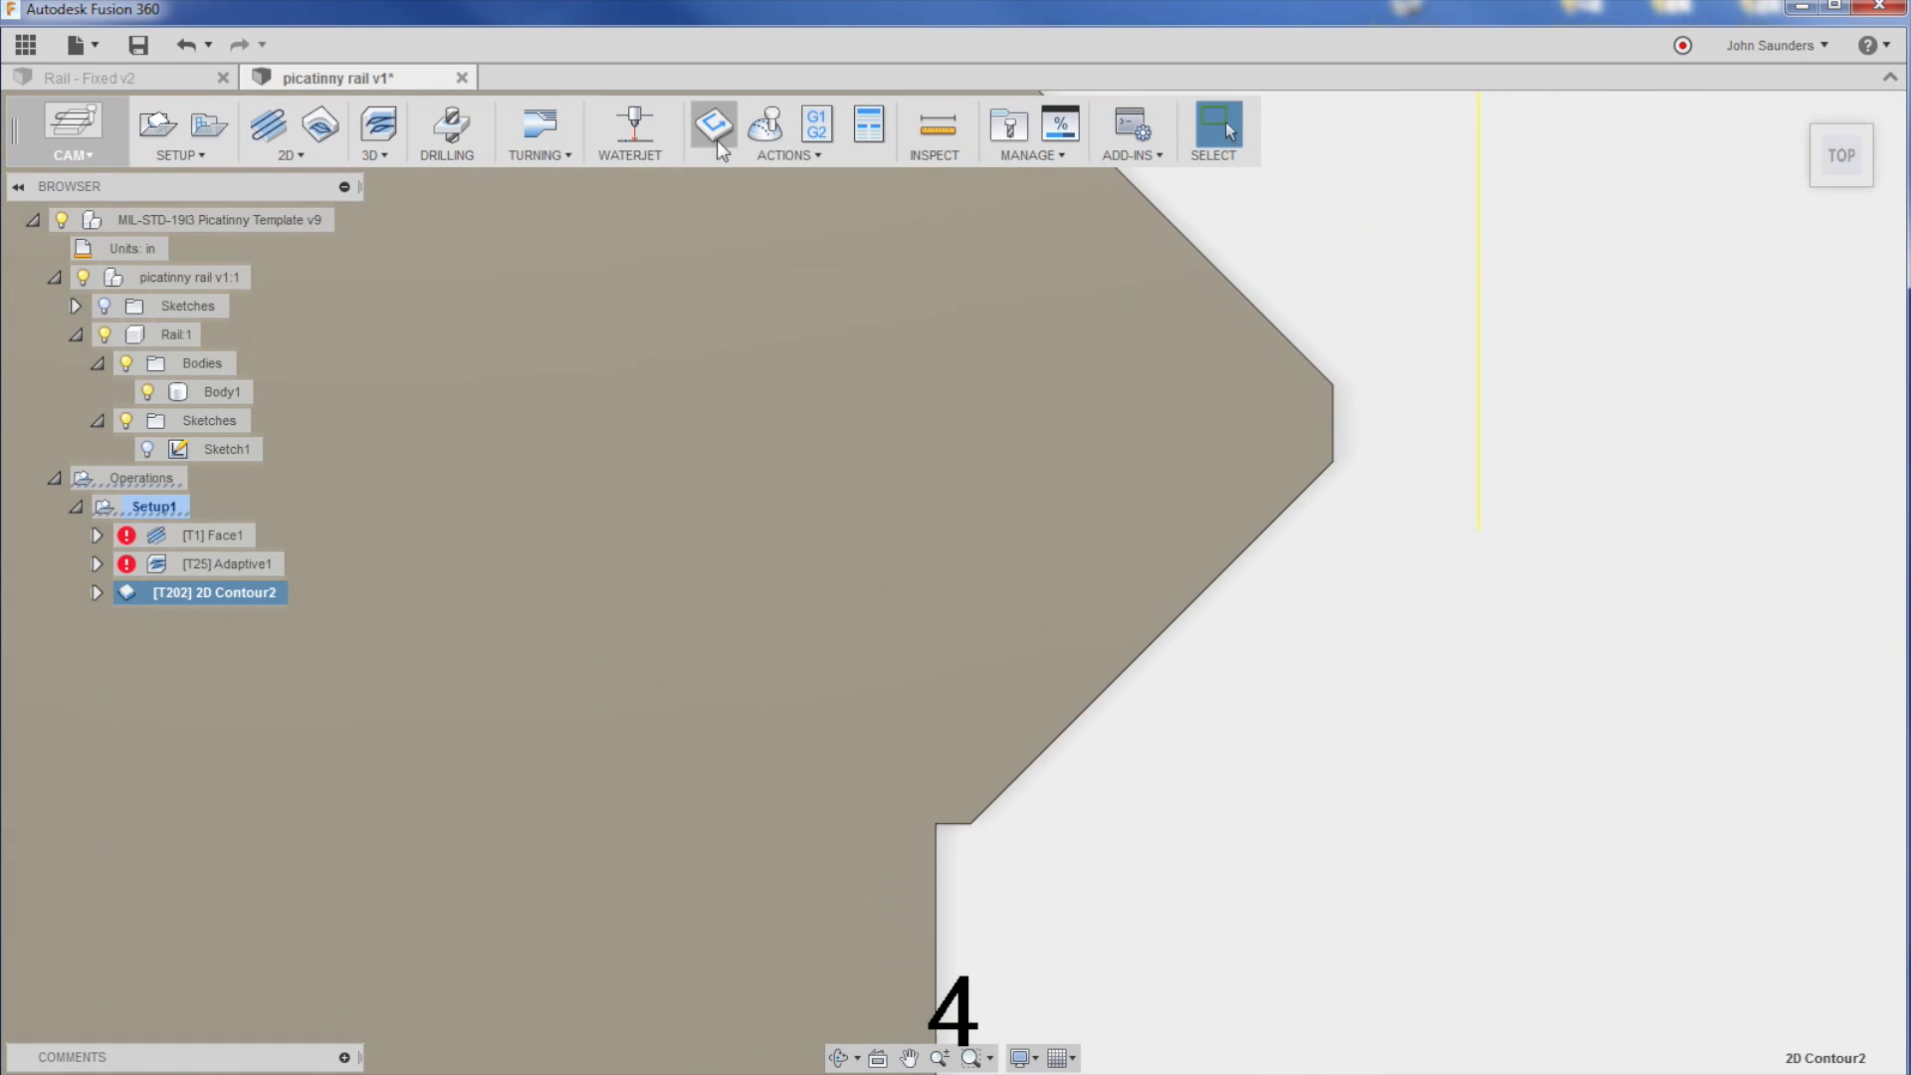
# Step: Re-simulate the updated 2D Contour2 toolpath, zooming in on the tool at the rail edge
pyautogui.click(766, 124)
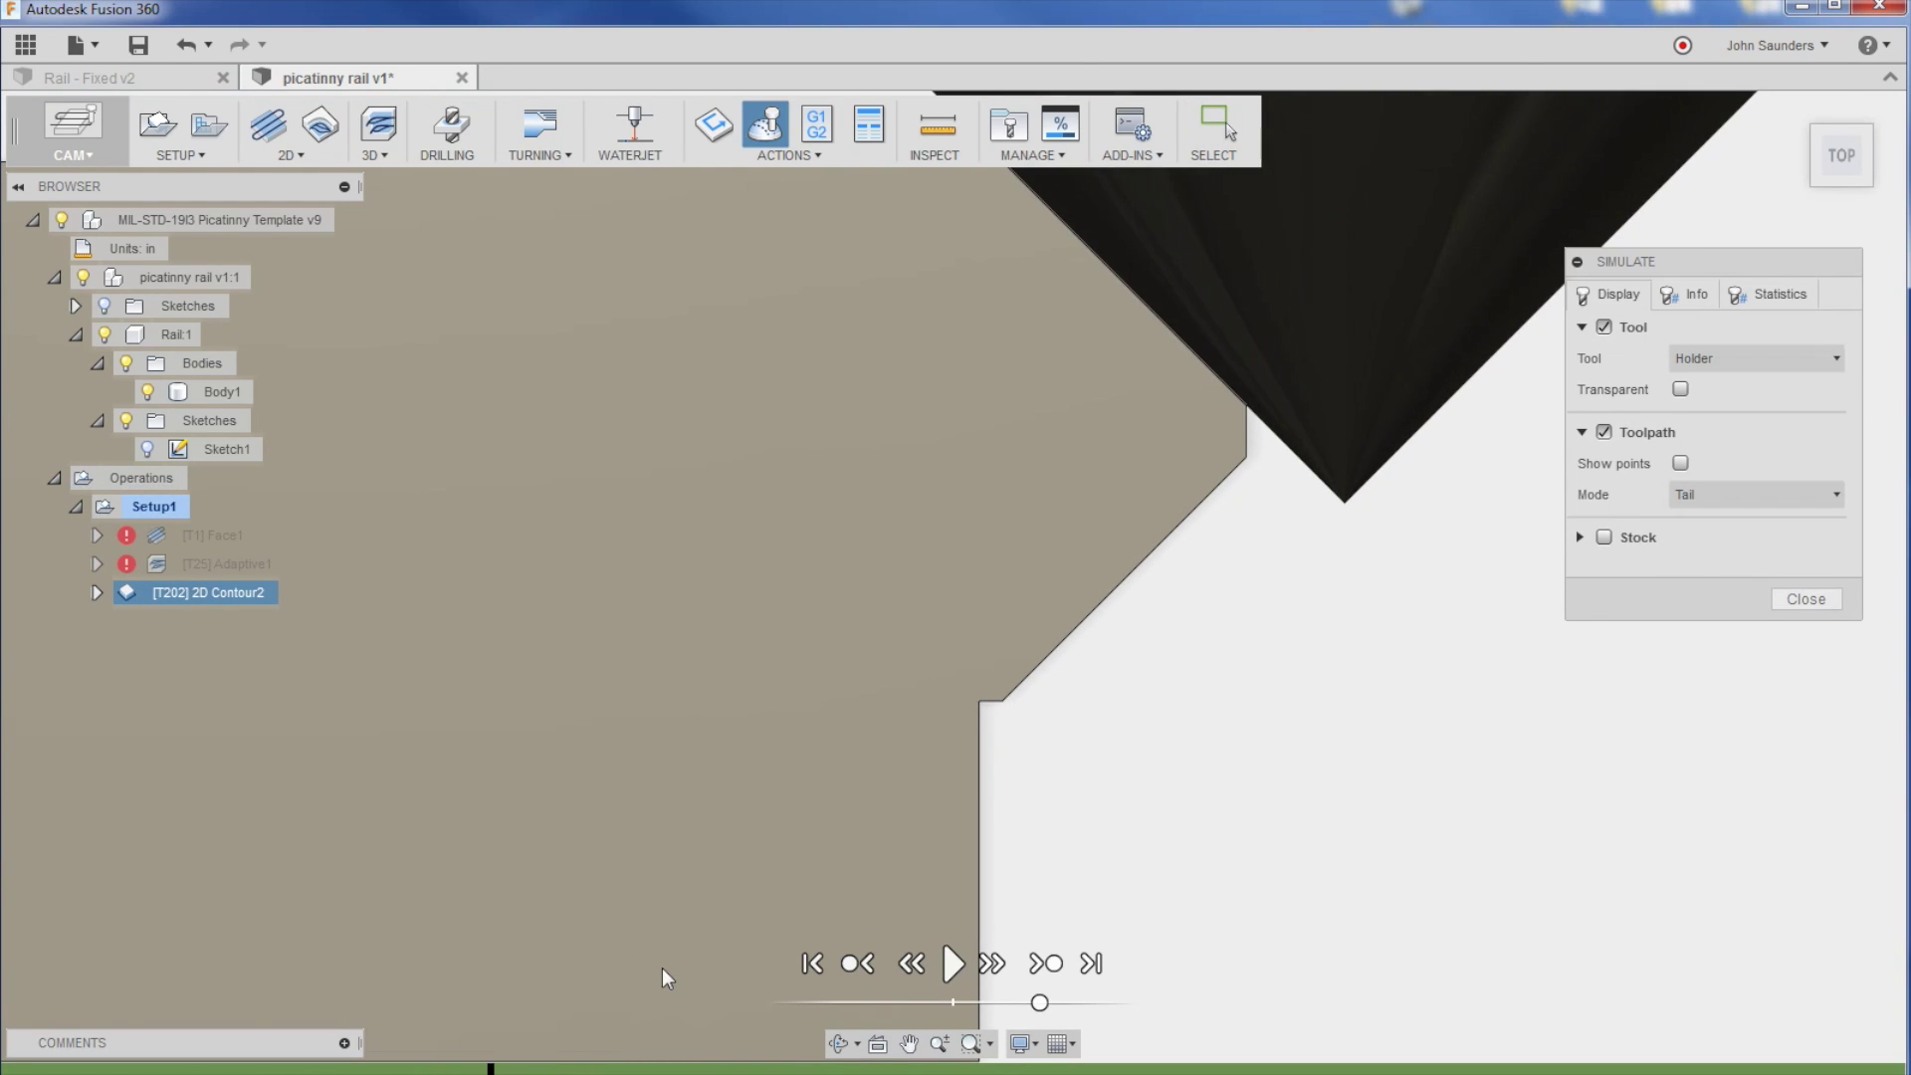
pyautogui.scroll(-3, 1065, 617)
pyautogui.scroll(1, 1125, 589)
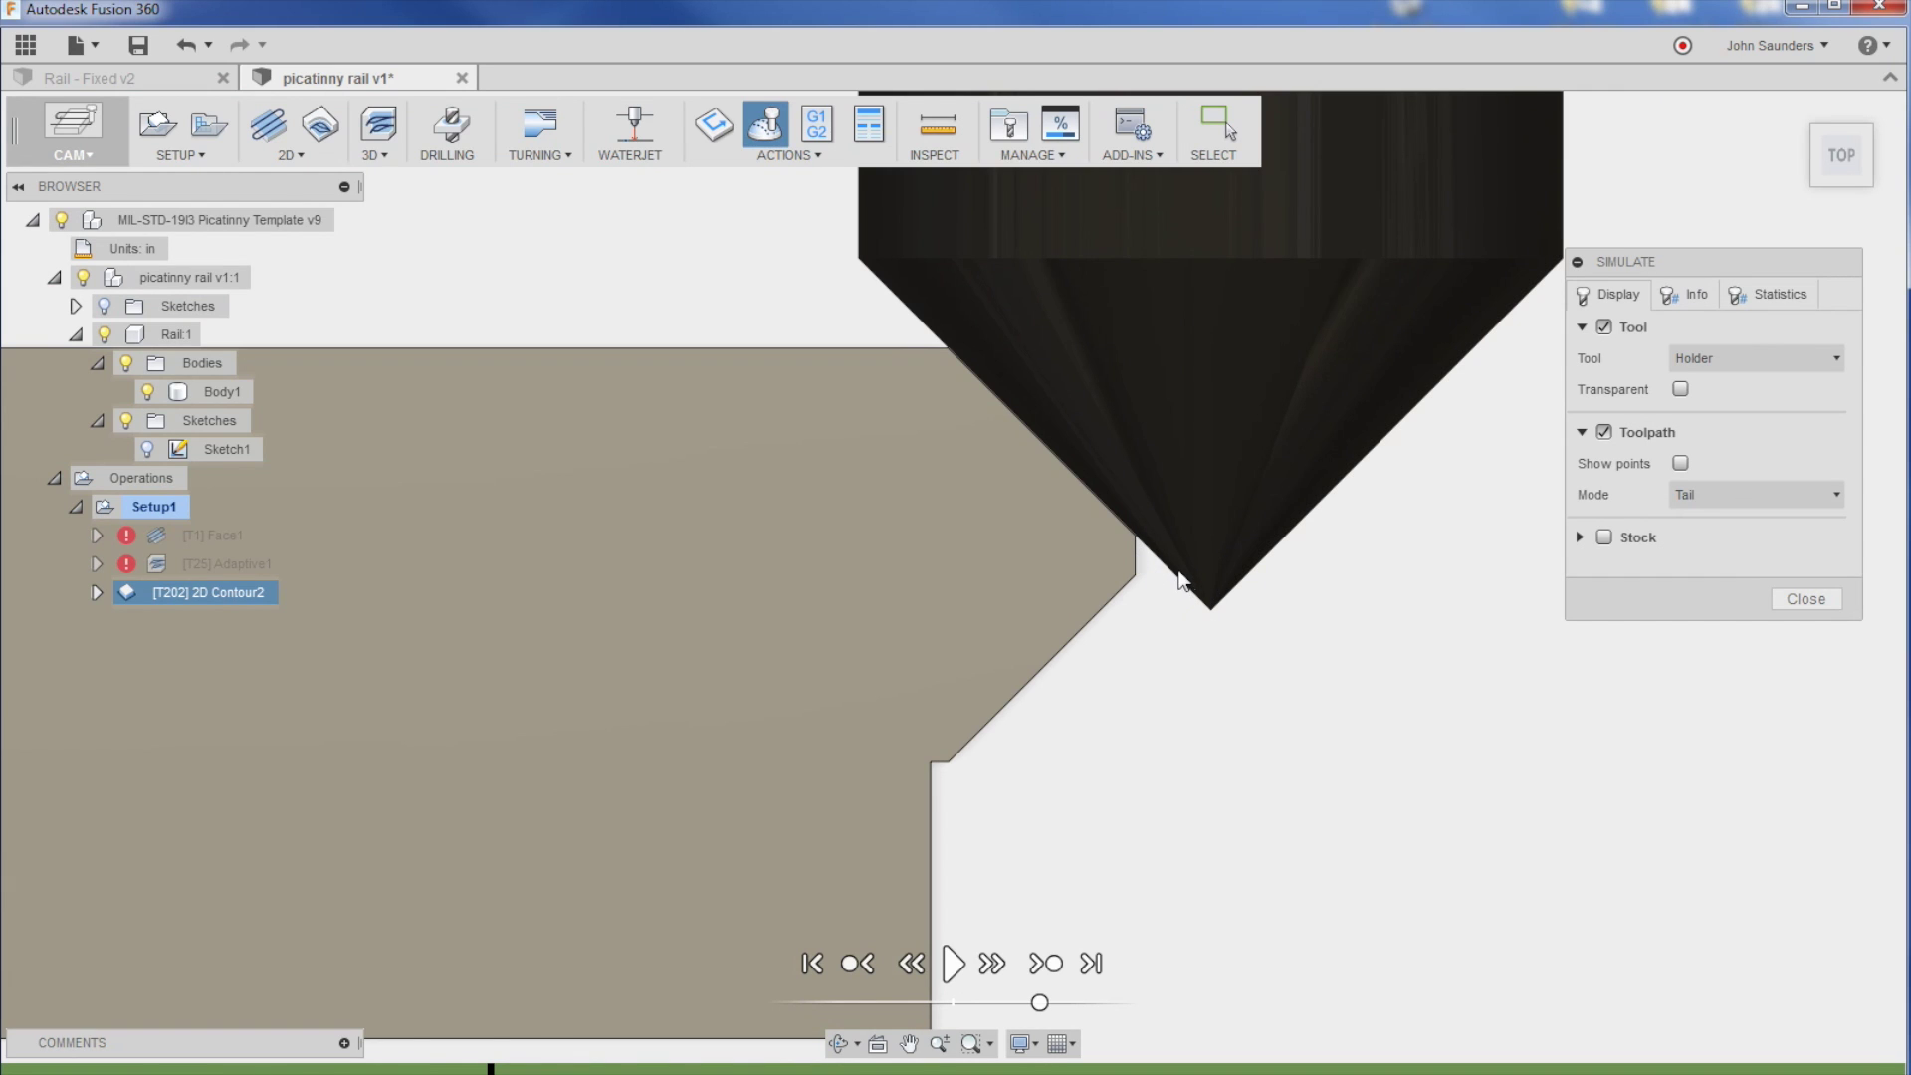
pyautogui.scroll(-3, 1160, 610)
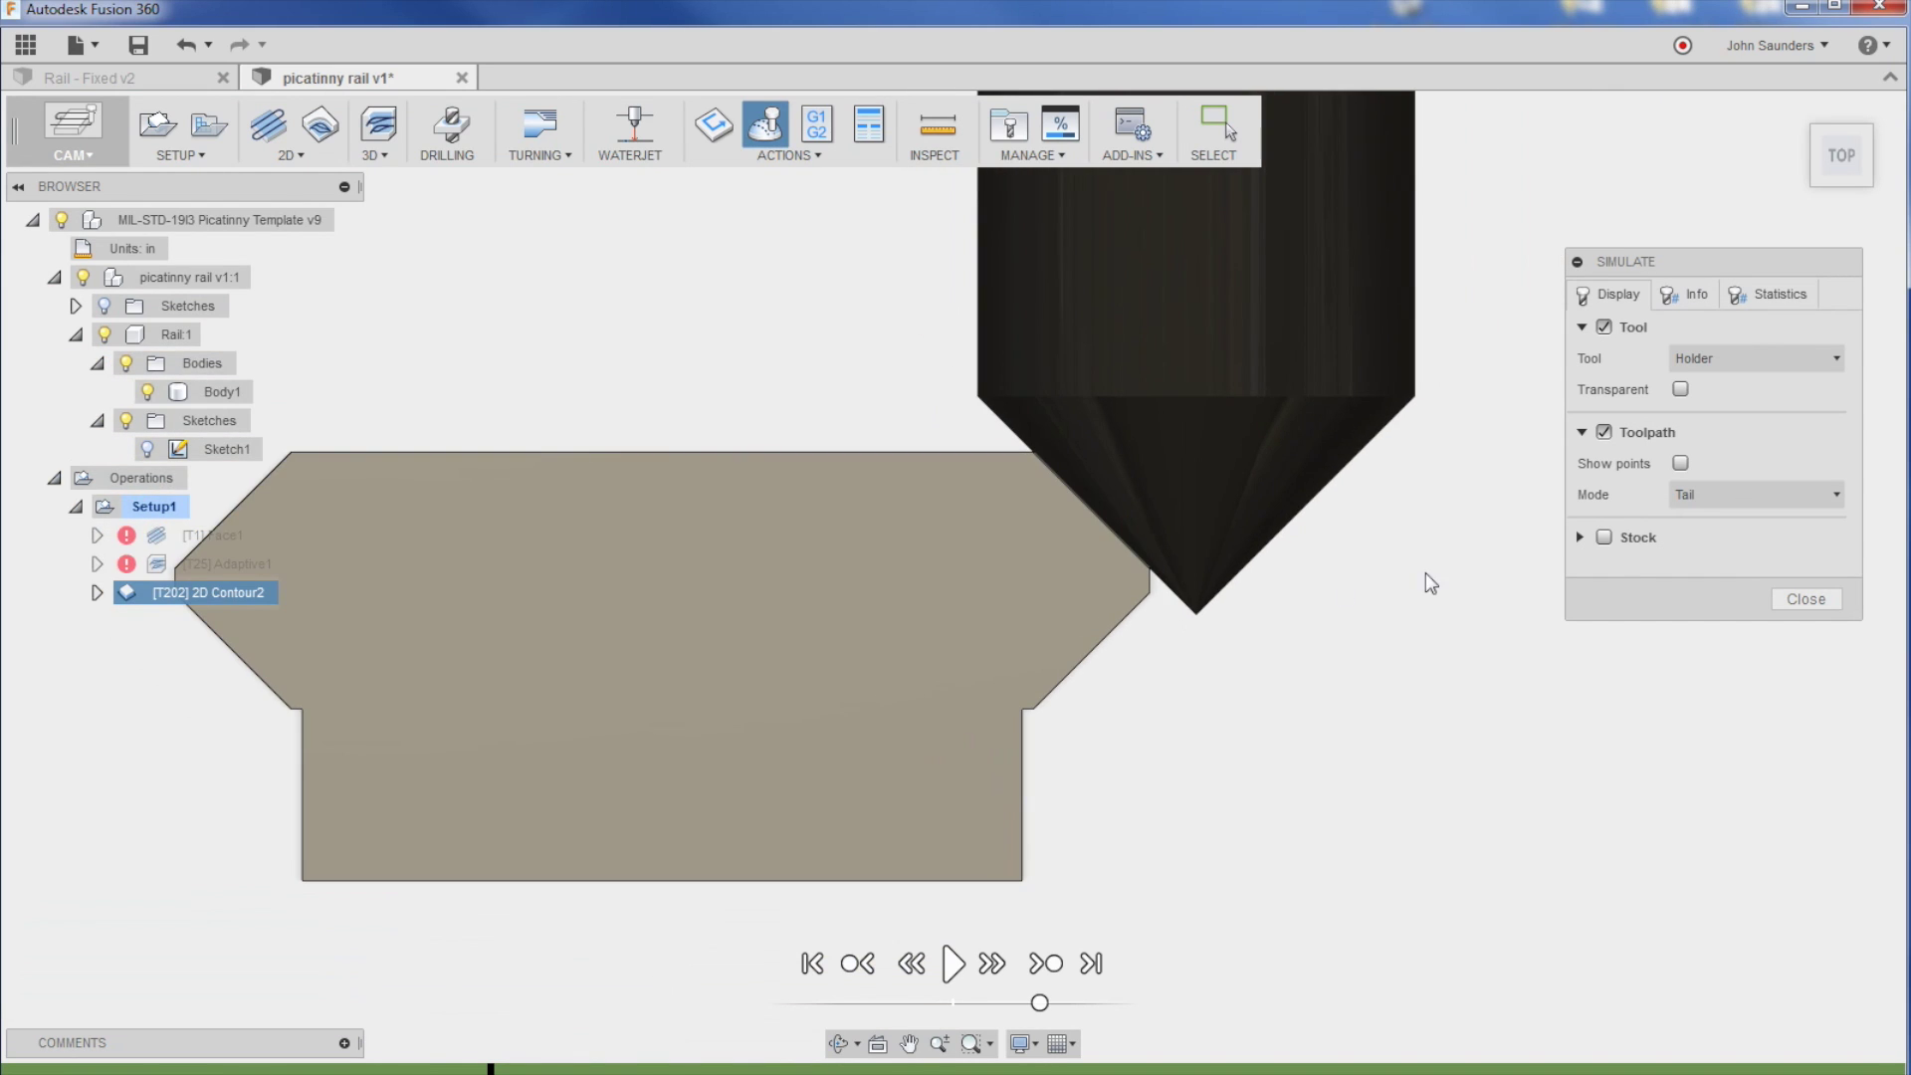
pyautogui.click(1803, 599)
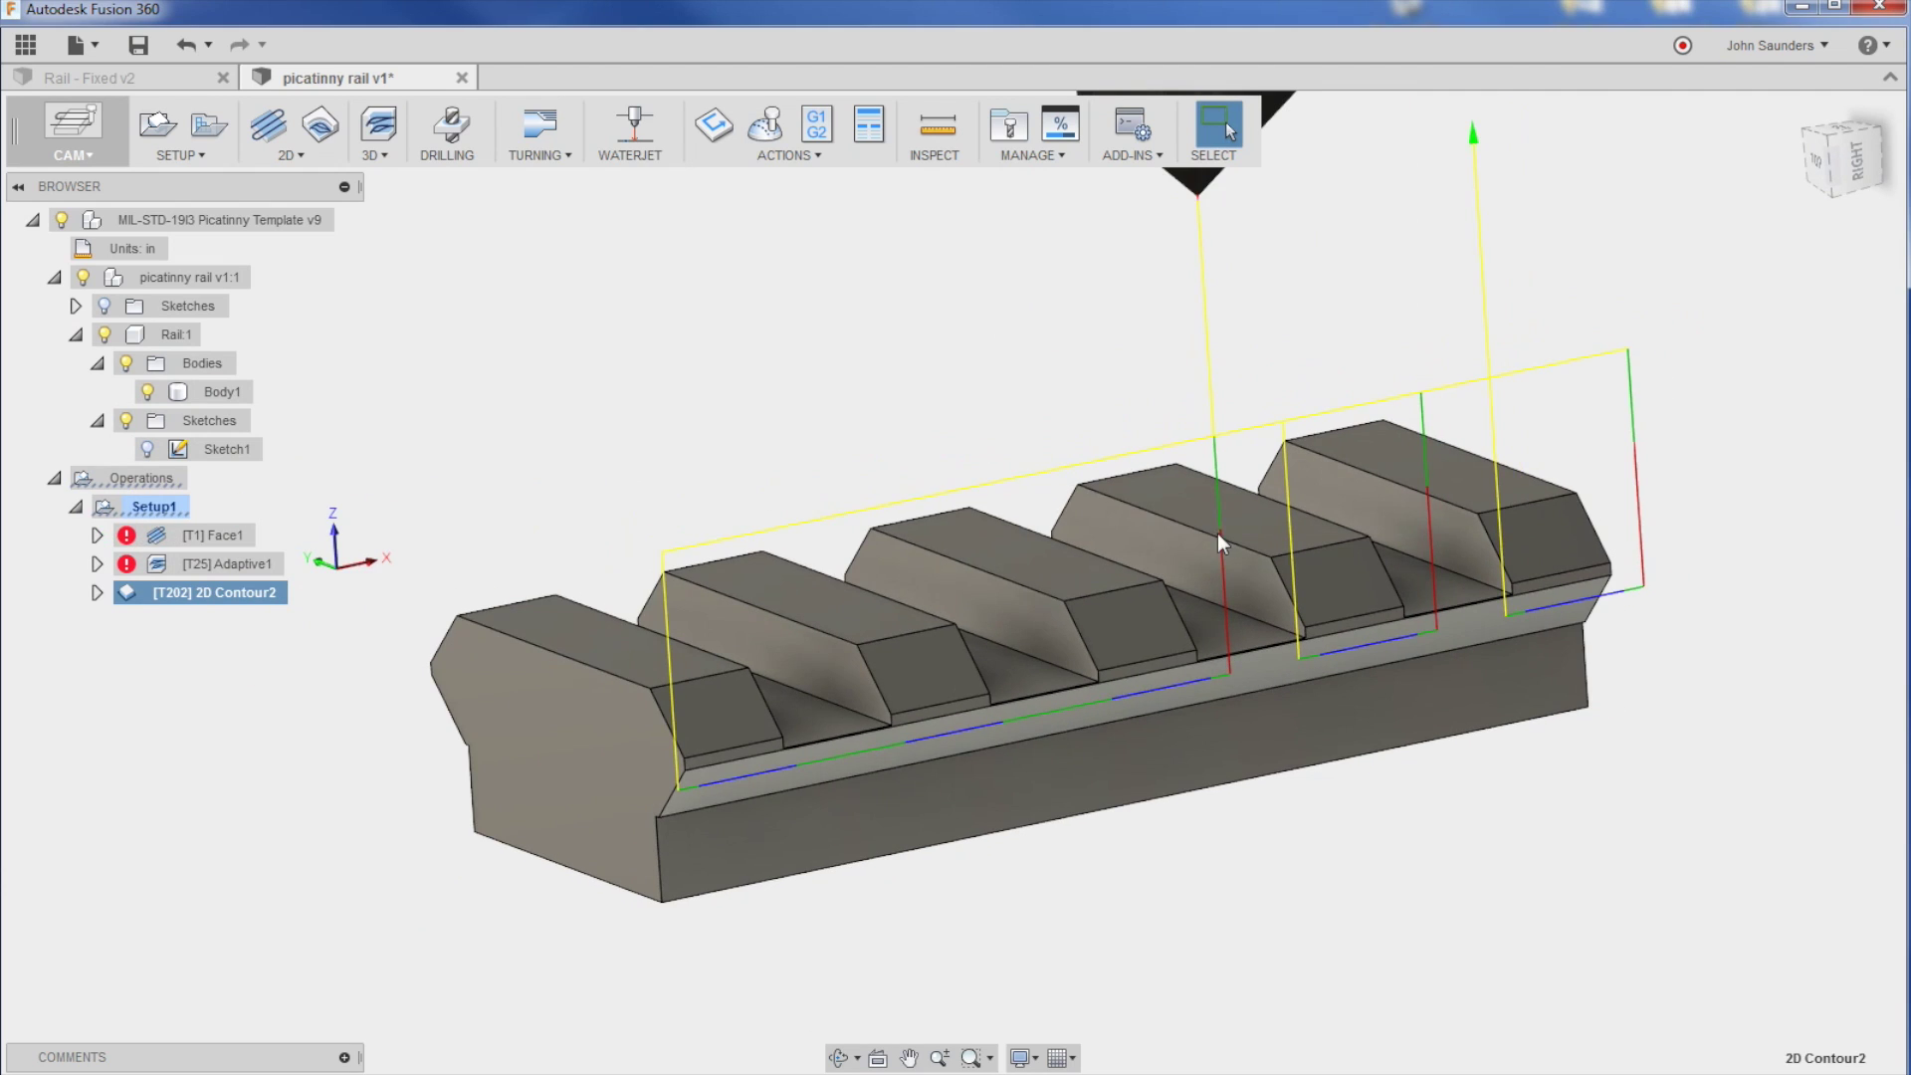
# Step: Switch to the PT480-90H.pdf tool drawing in Acrobat Reader
pyautogui.scroll(-2, 1026, 468)
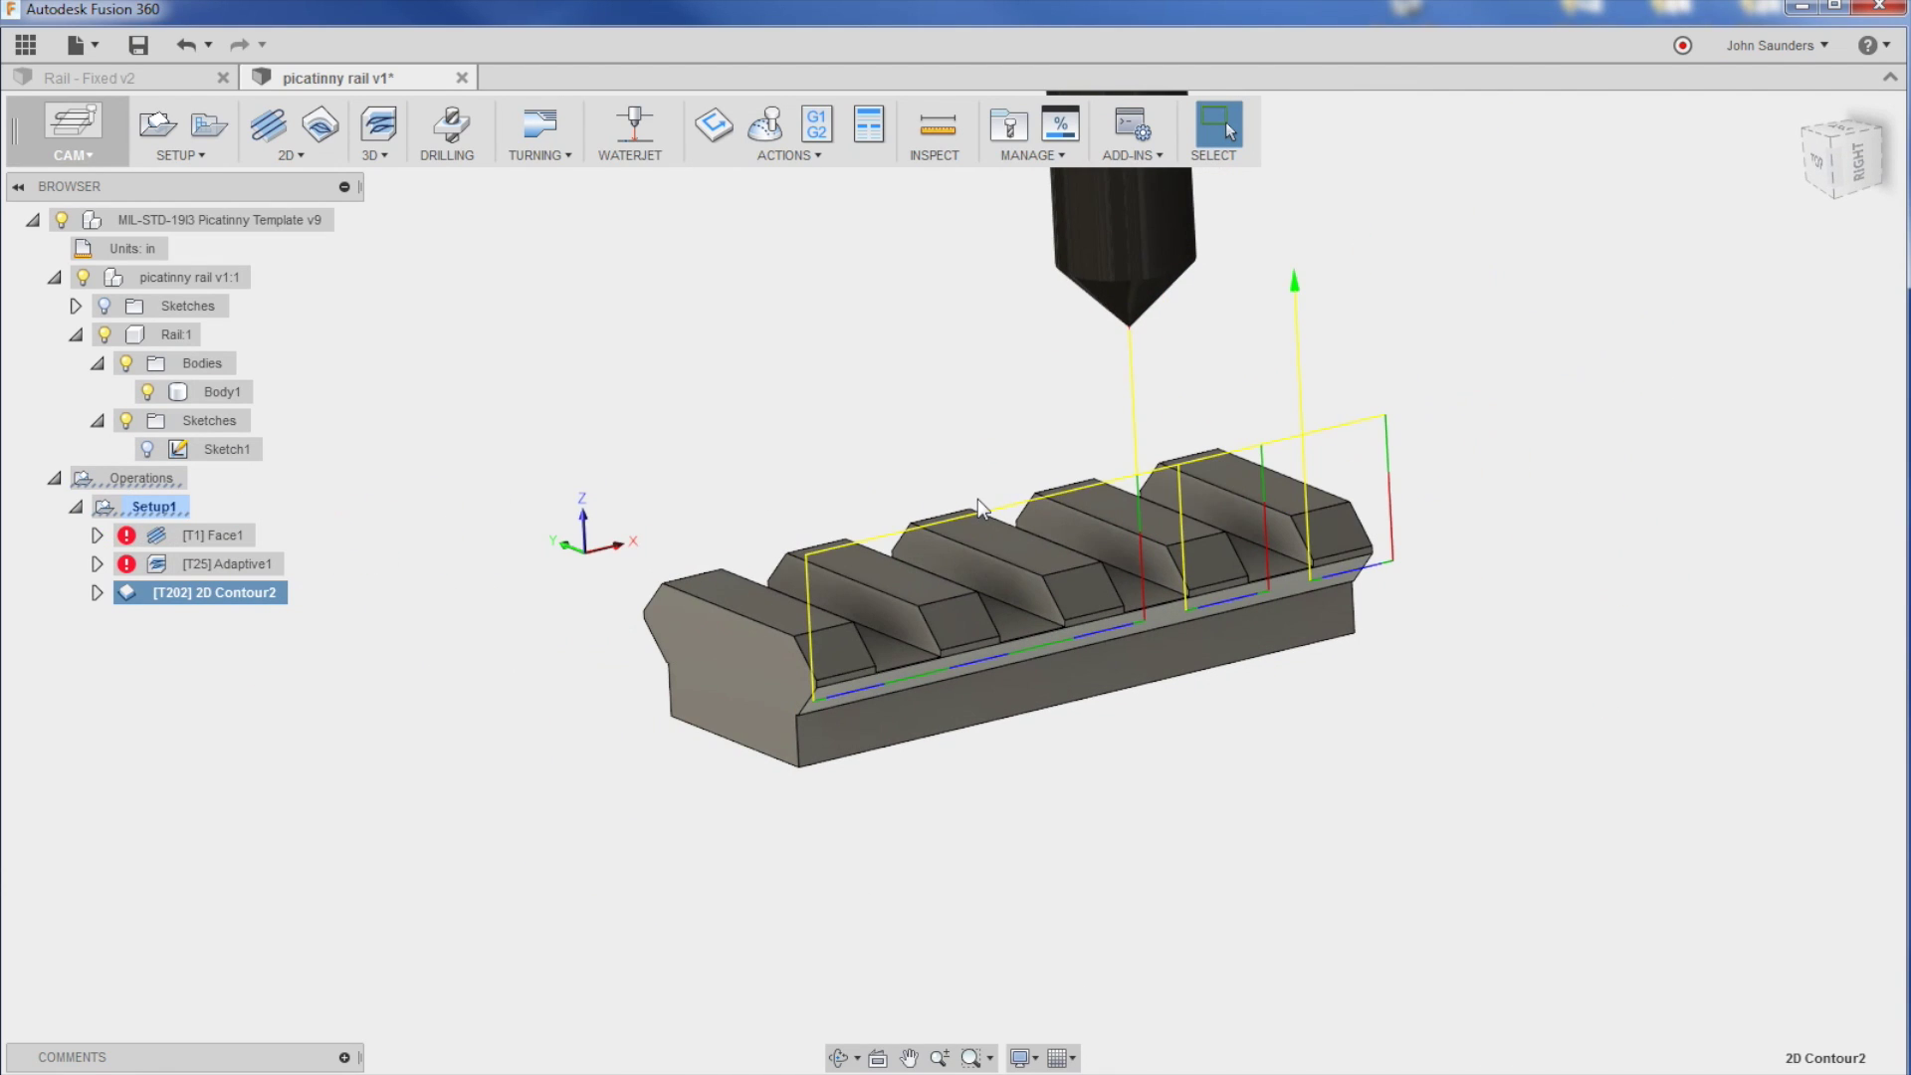
pyautogui.keyDown('shift'); pyautogui.moveTo(978, 498); pyautogui.dragTo(902, 508, button='middle'); pyautogui.keyUp('shift')
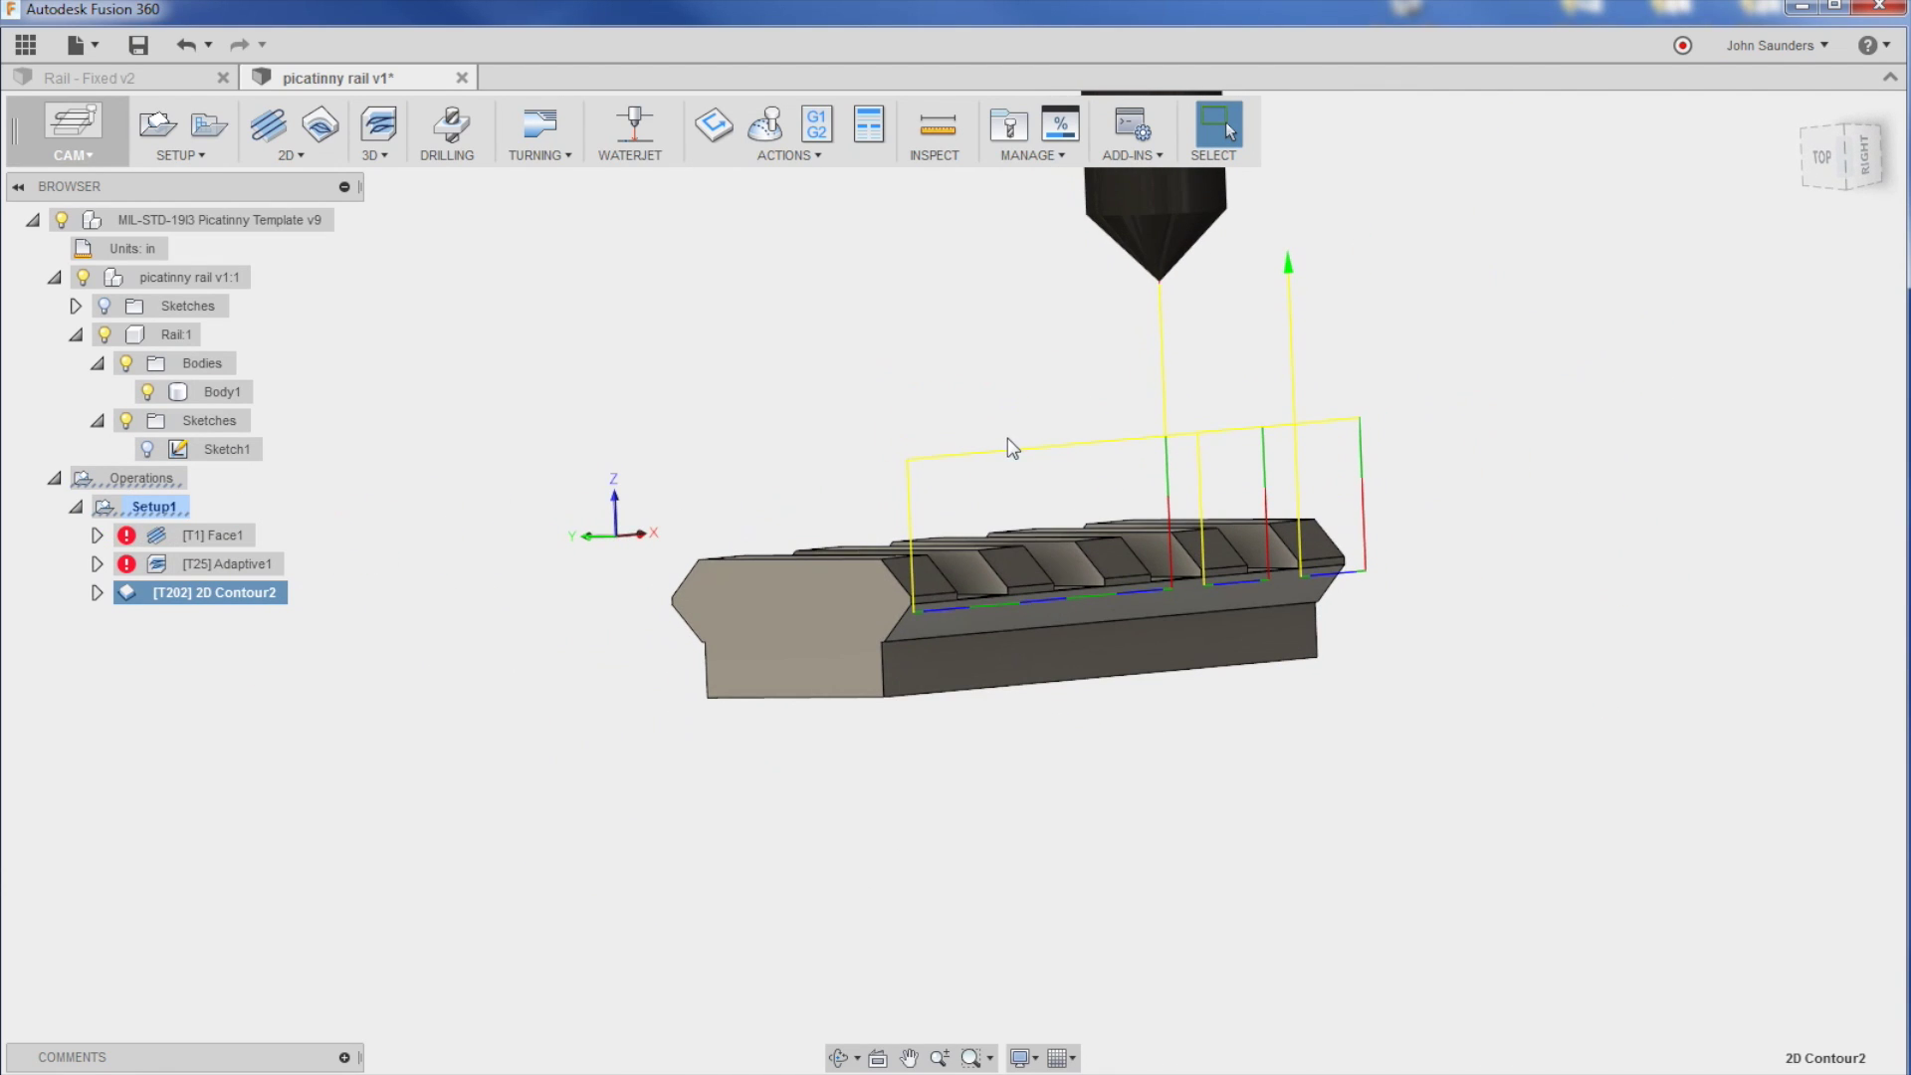
pyautogui.hotkey('alt', 'Tab')
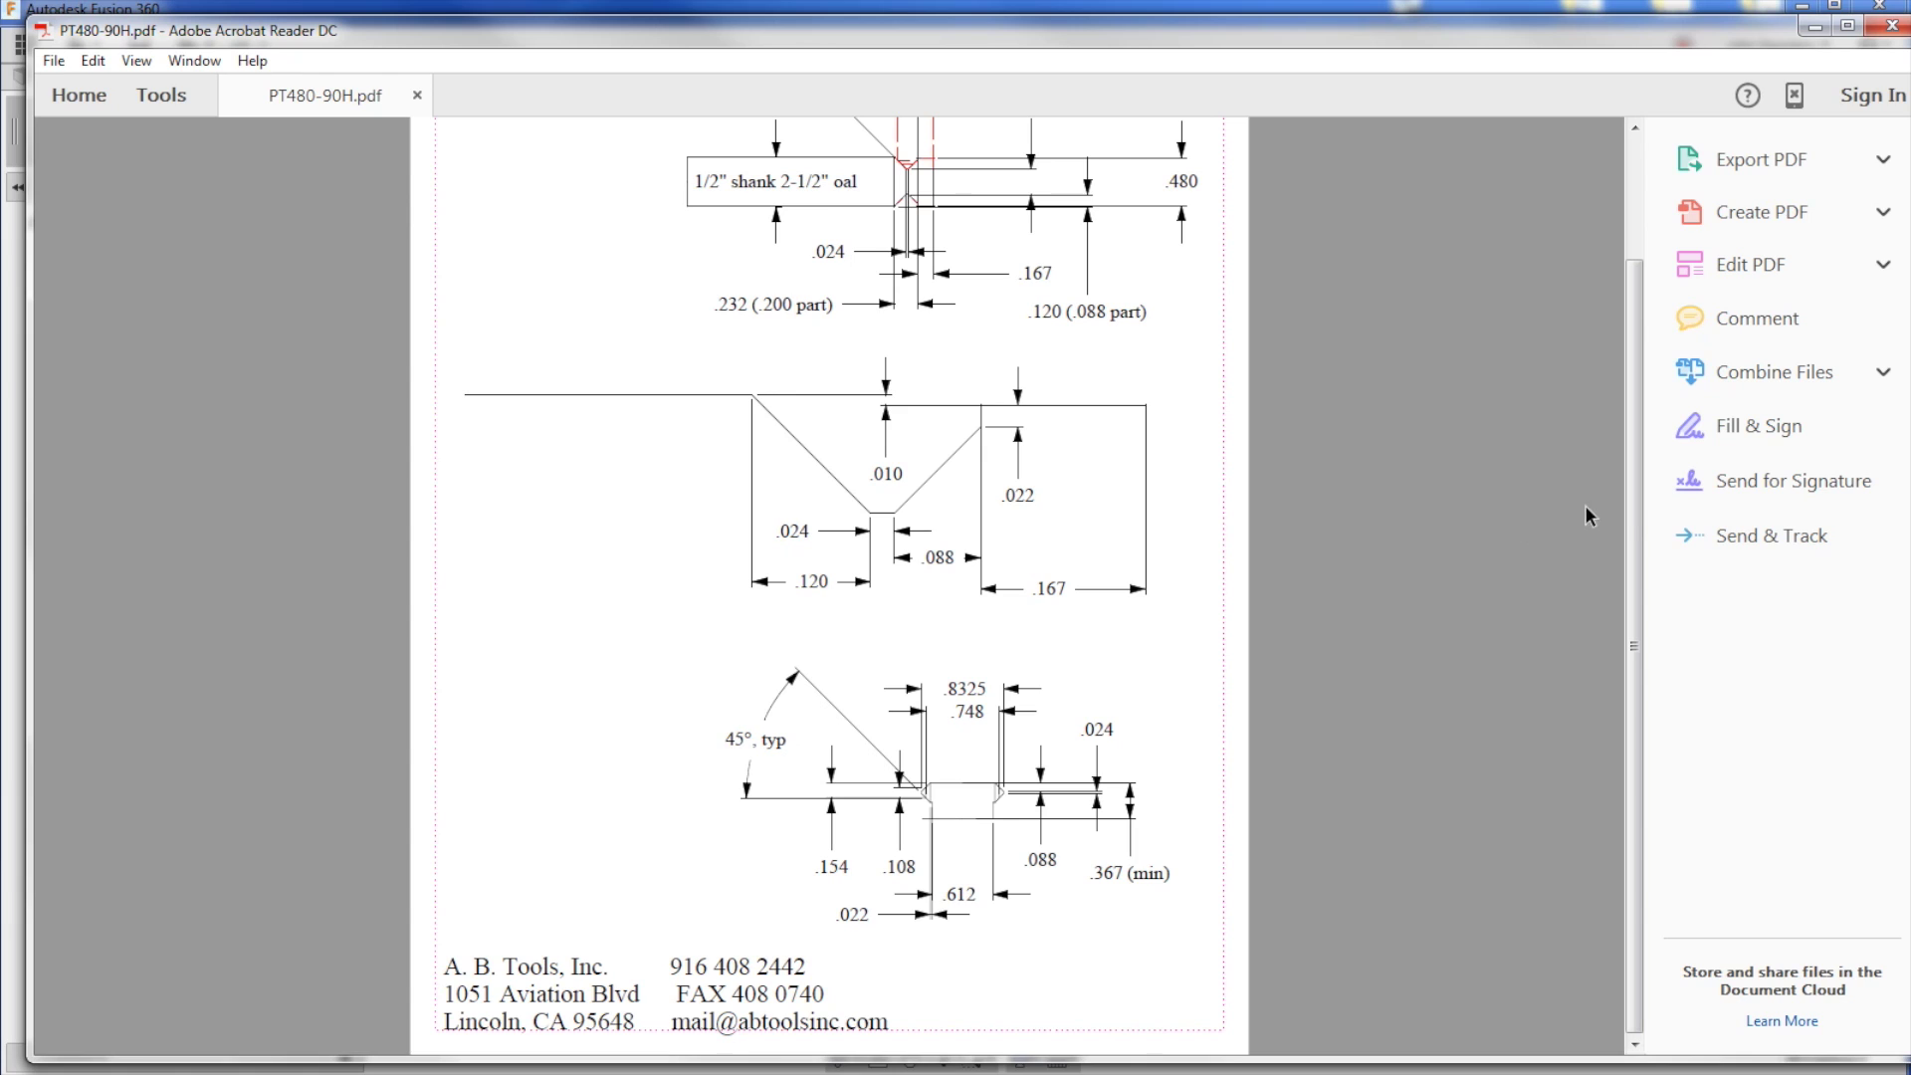
# Step: Zoom into the PT480-90H tool tip to read the .024 flat and 45° angle, then zoom out
pyautogui.scroll(3, 1585, 504)
pyautogui.press('ctrl+KP_Add')
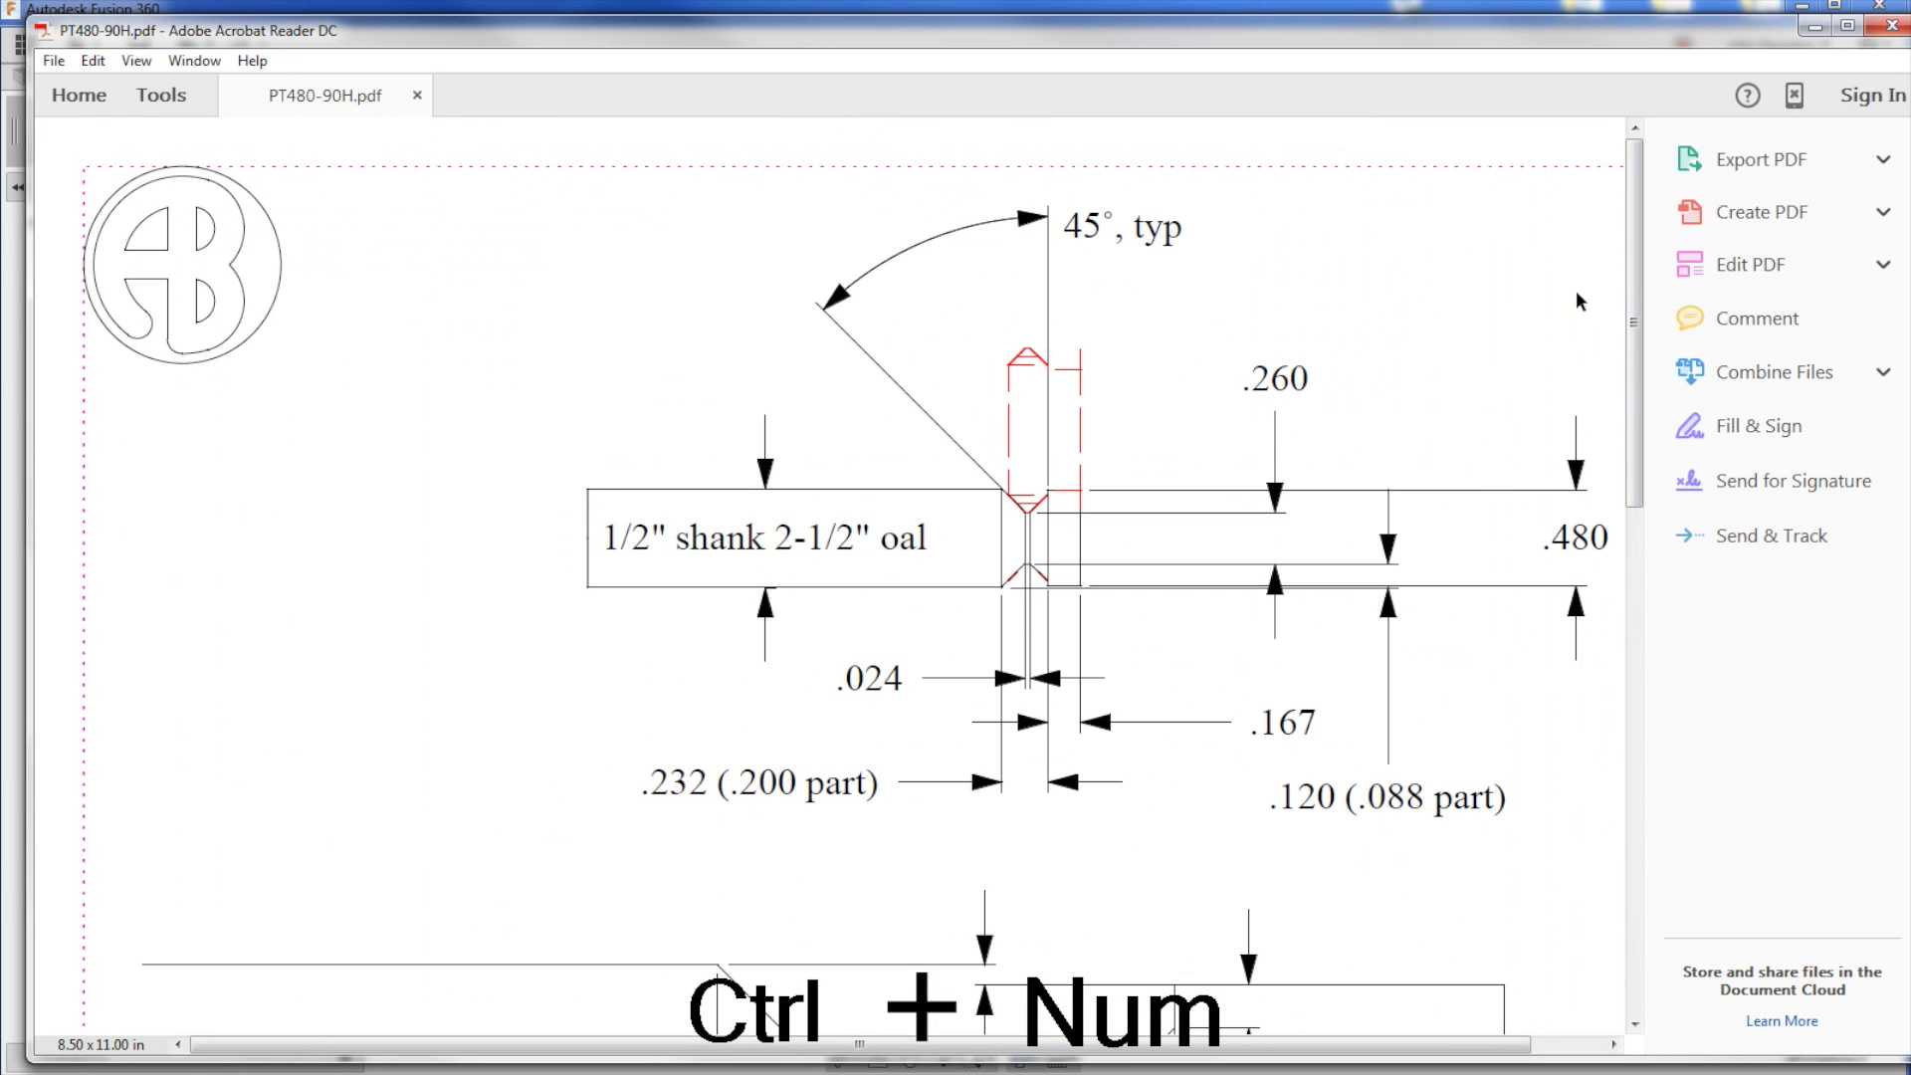
pyautogui.scroll(-1, 1117, 463)
pyautogui.press('ctrl+KP_Add')
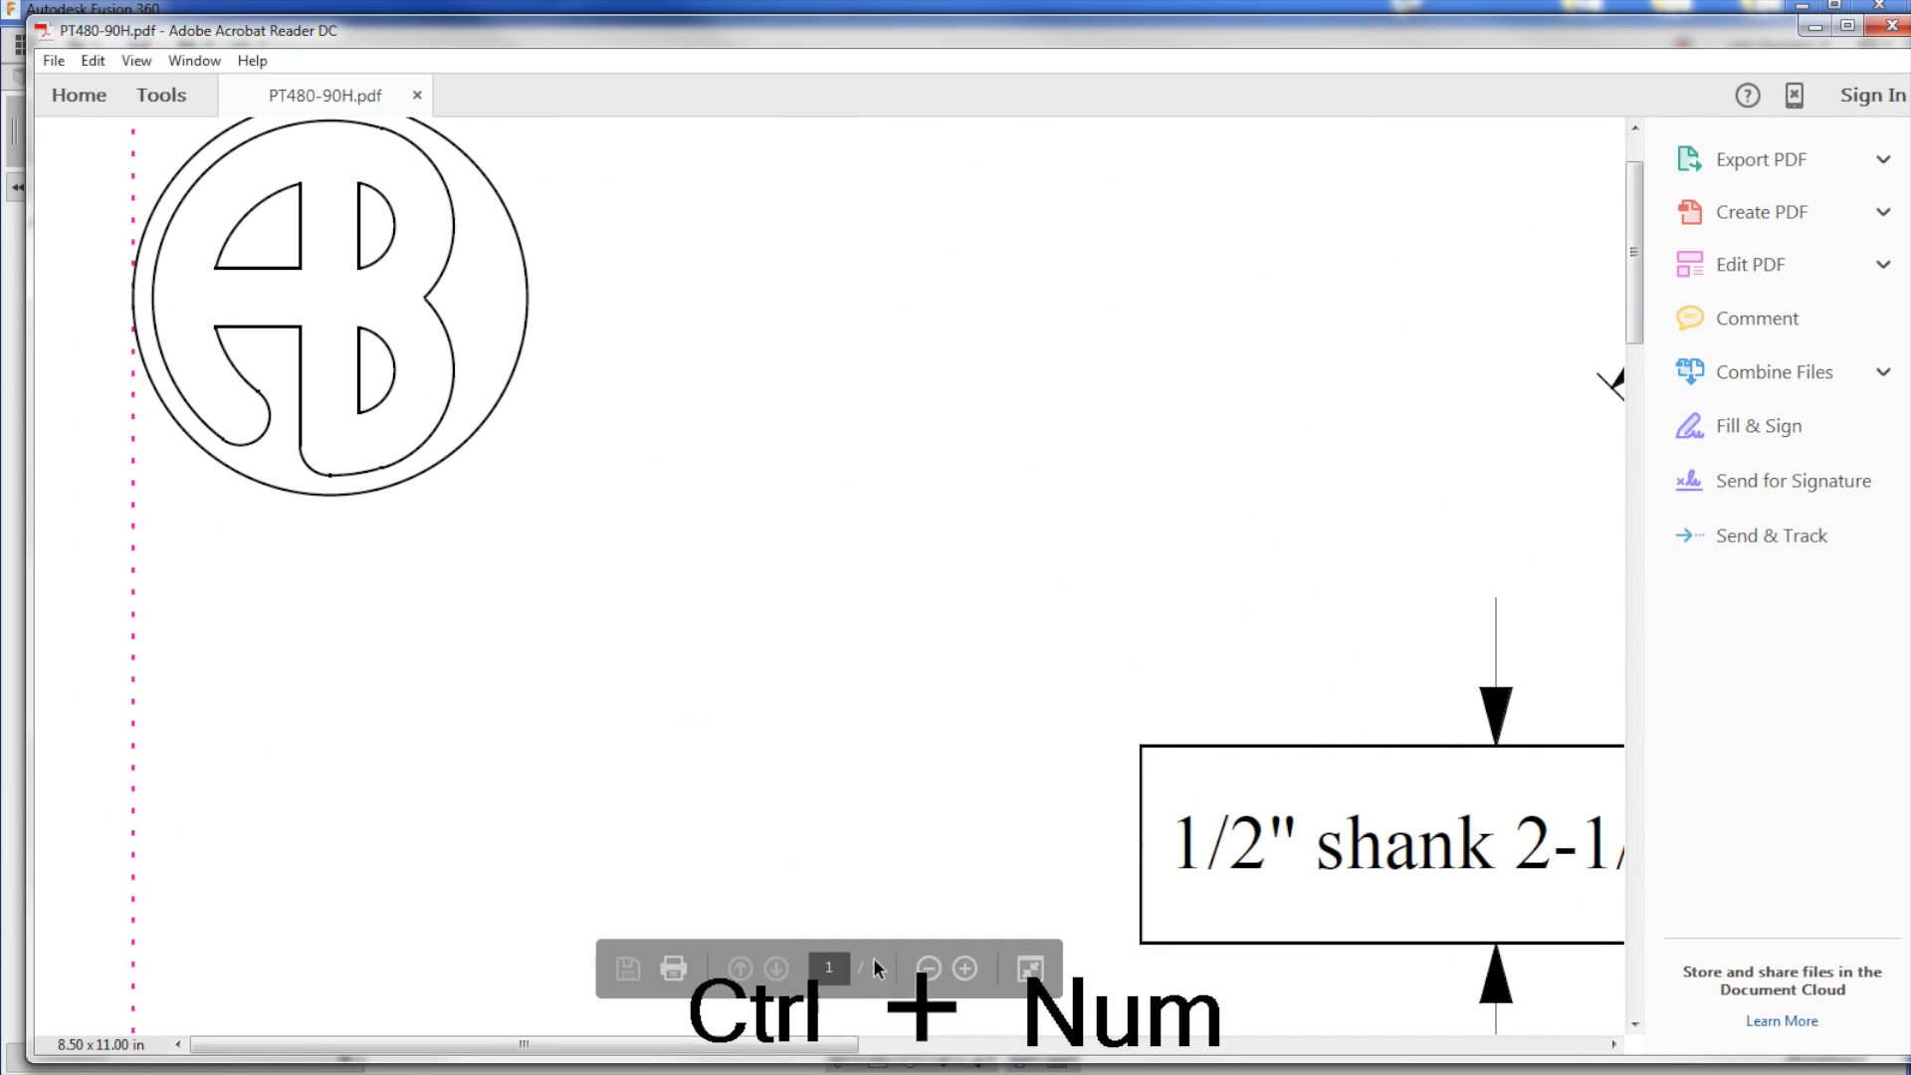
pyautogui.moveTo(809, 1044); pyautogui.dragTo(1274, 1008)
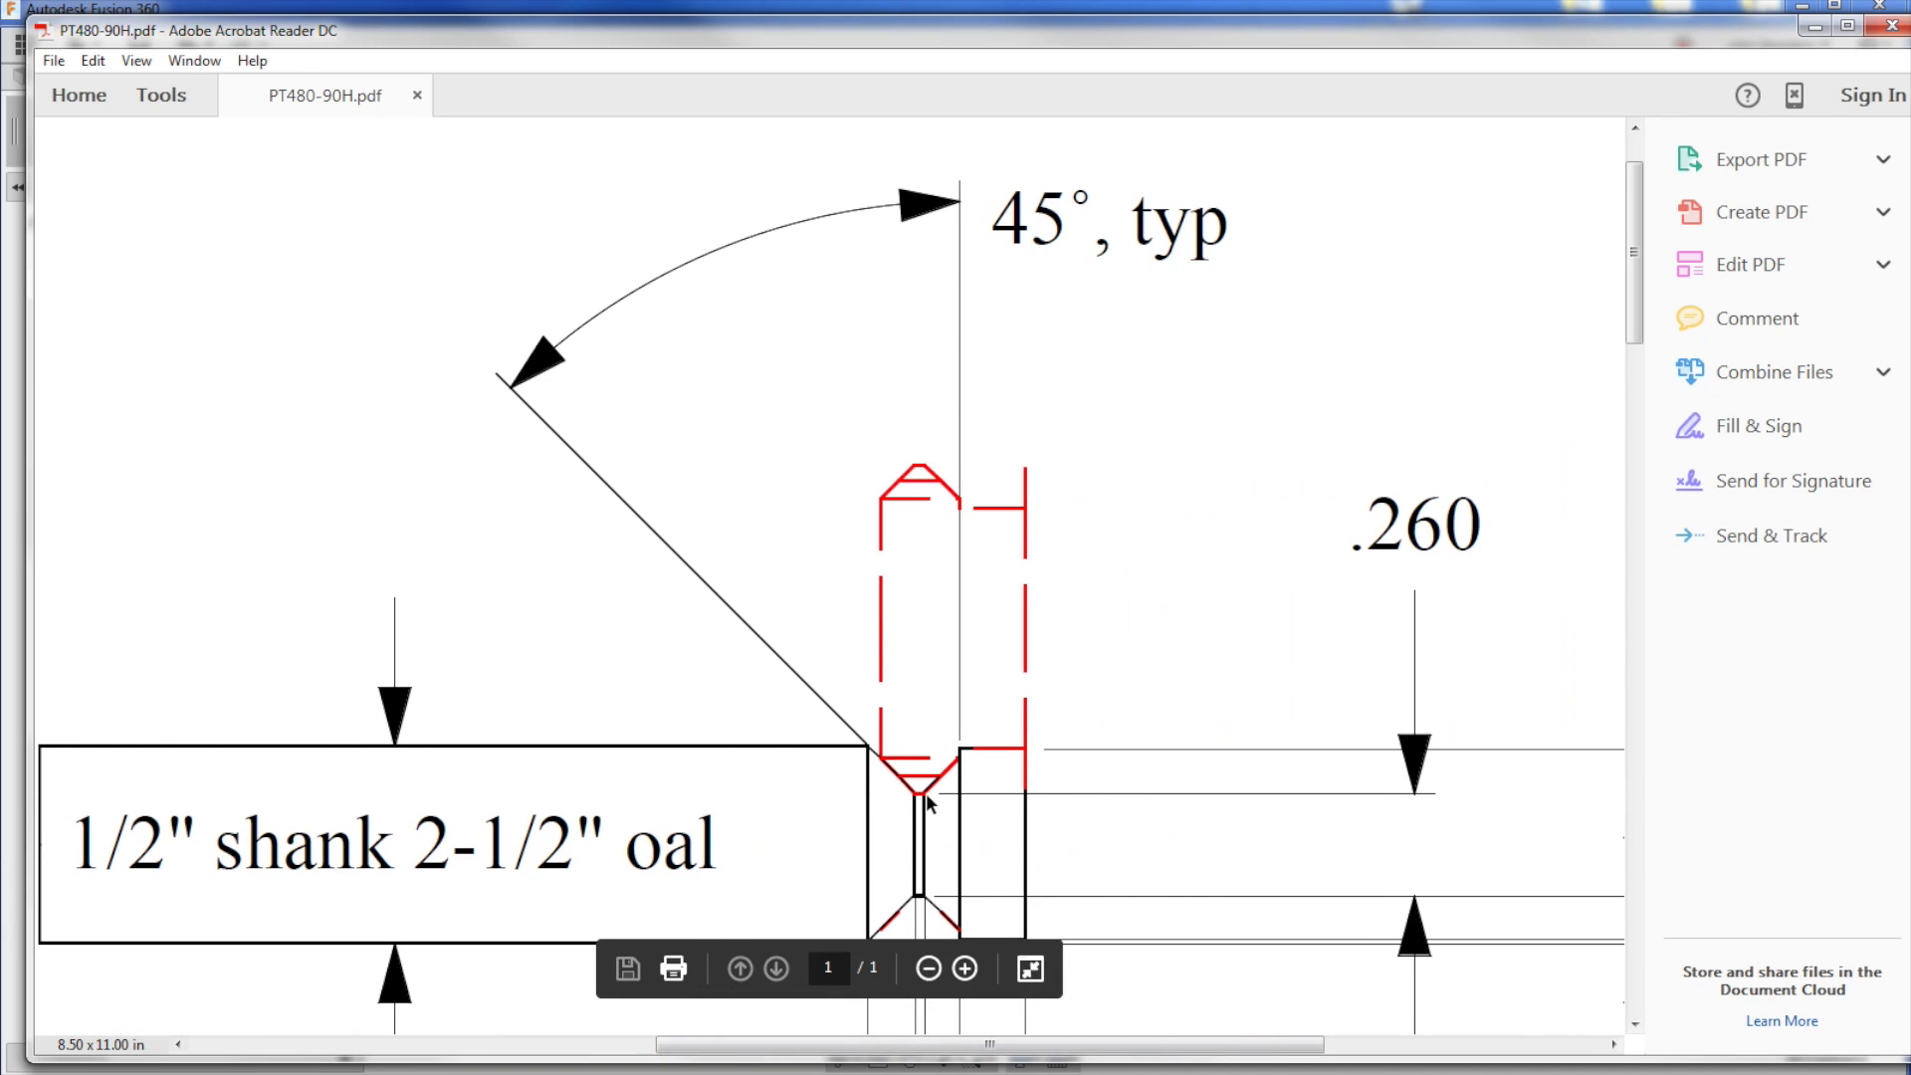
pyautogui.click(1009, 748)
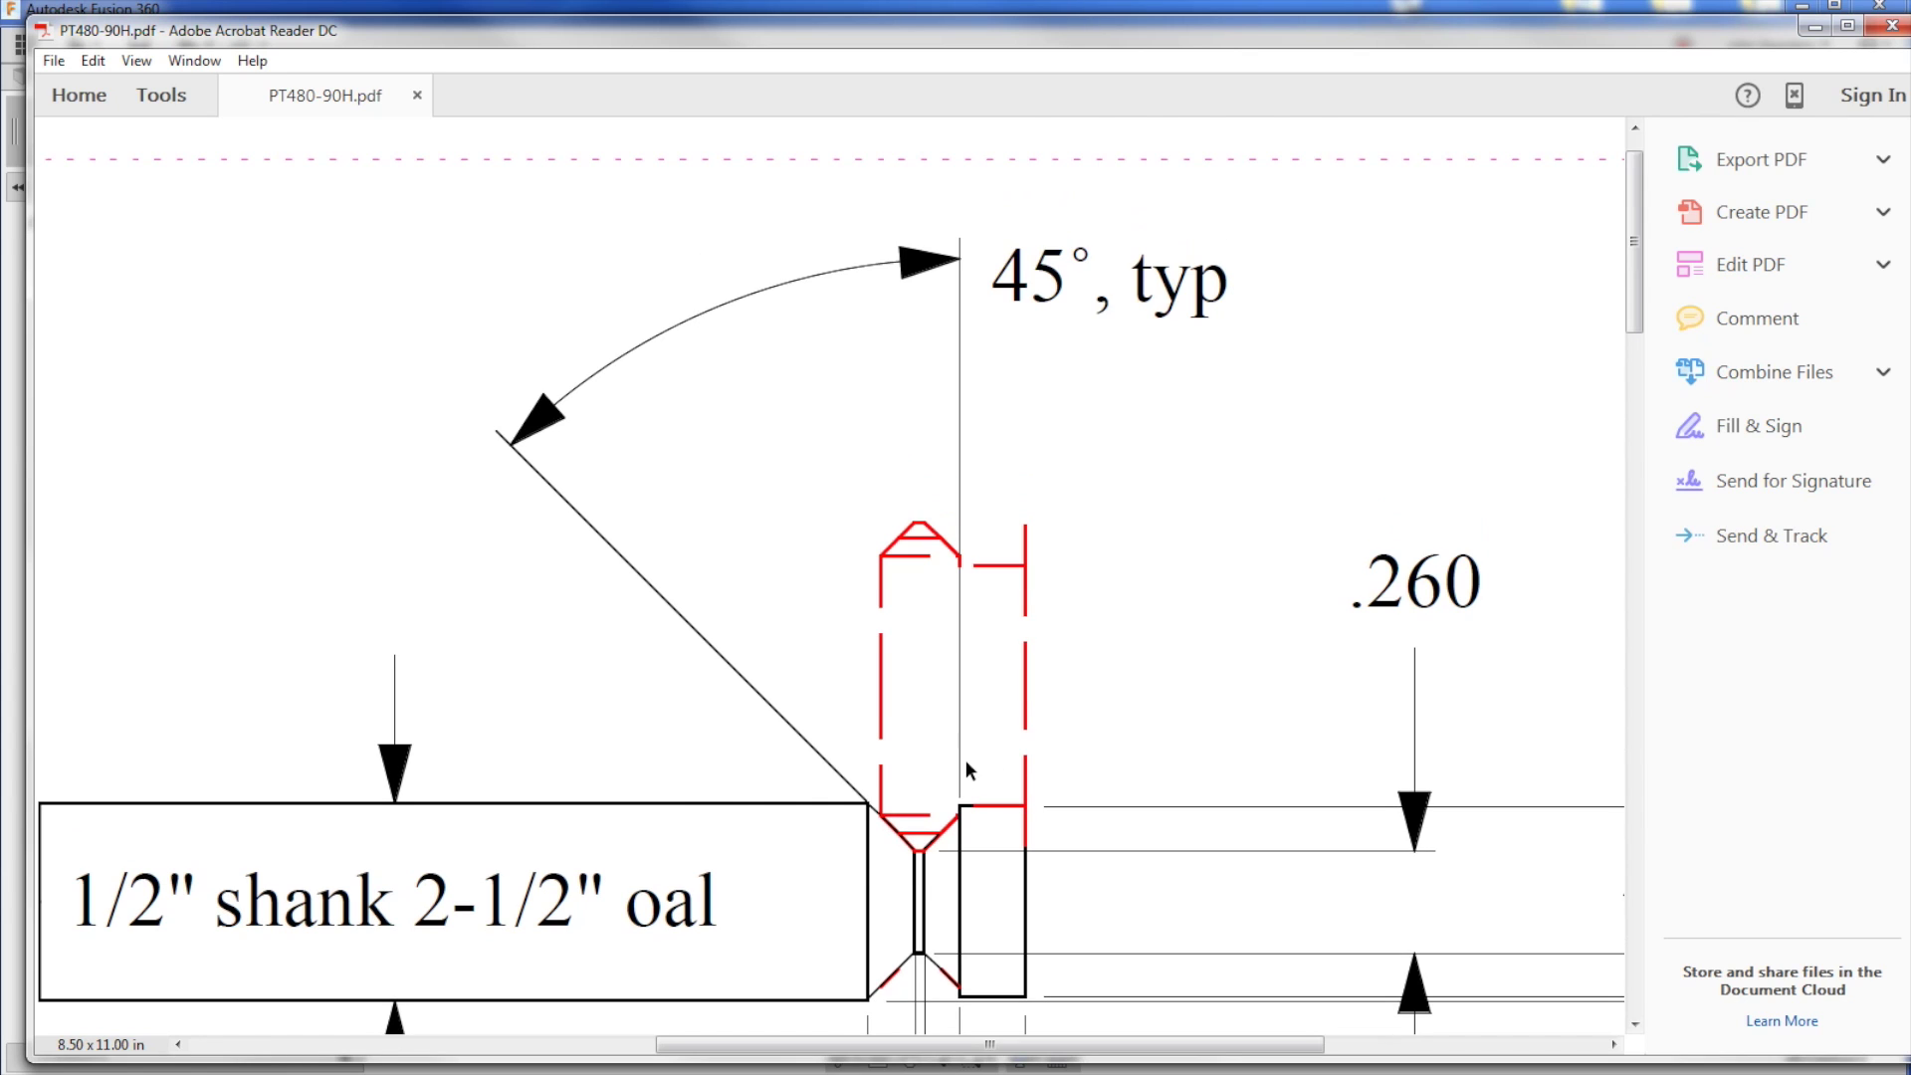
pyautogui.hotkey('ctrl', '-')
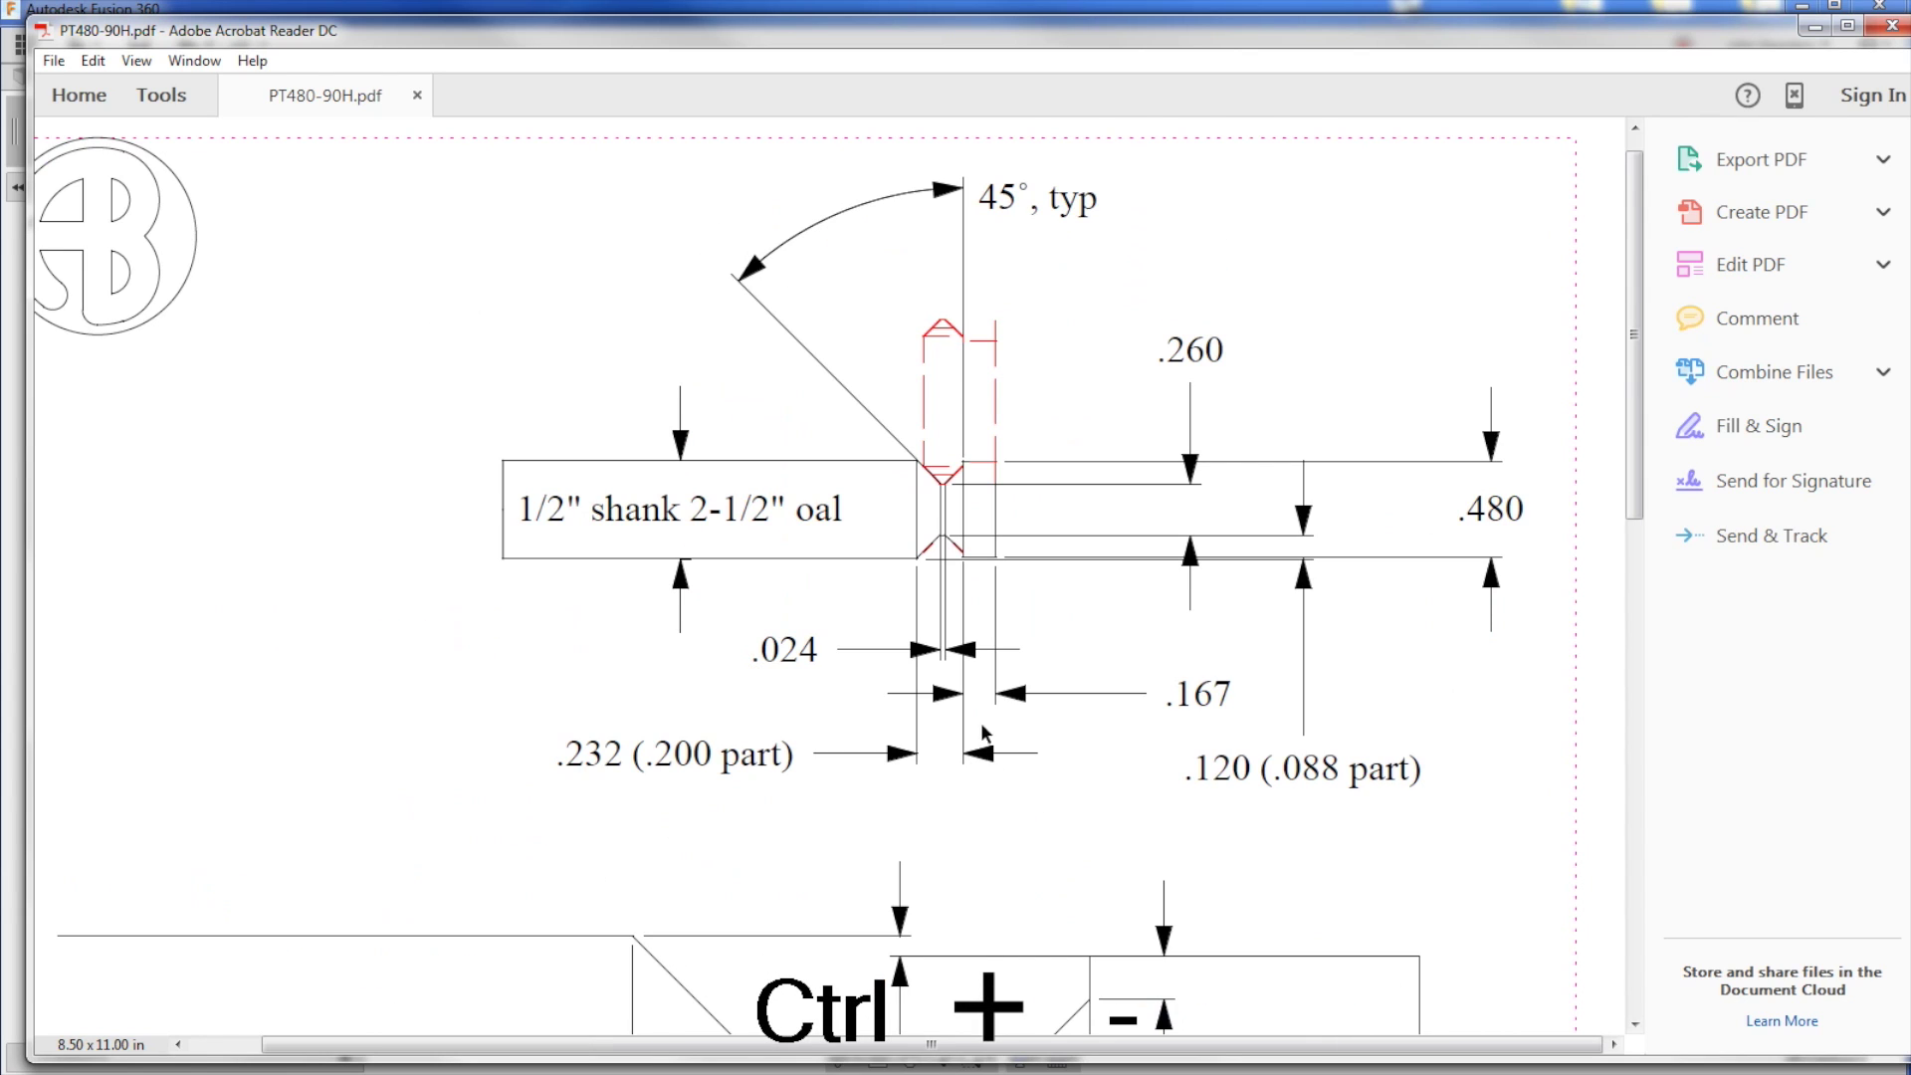